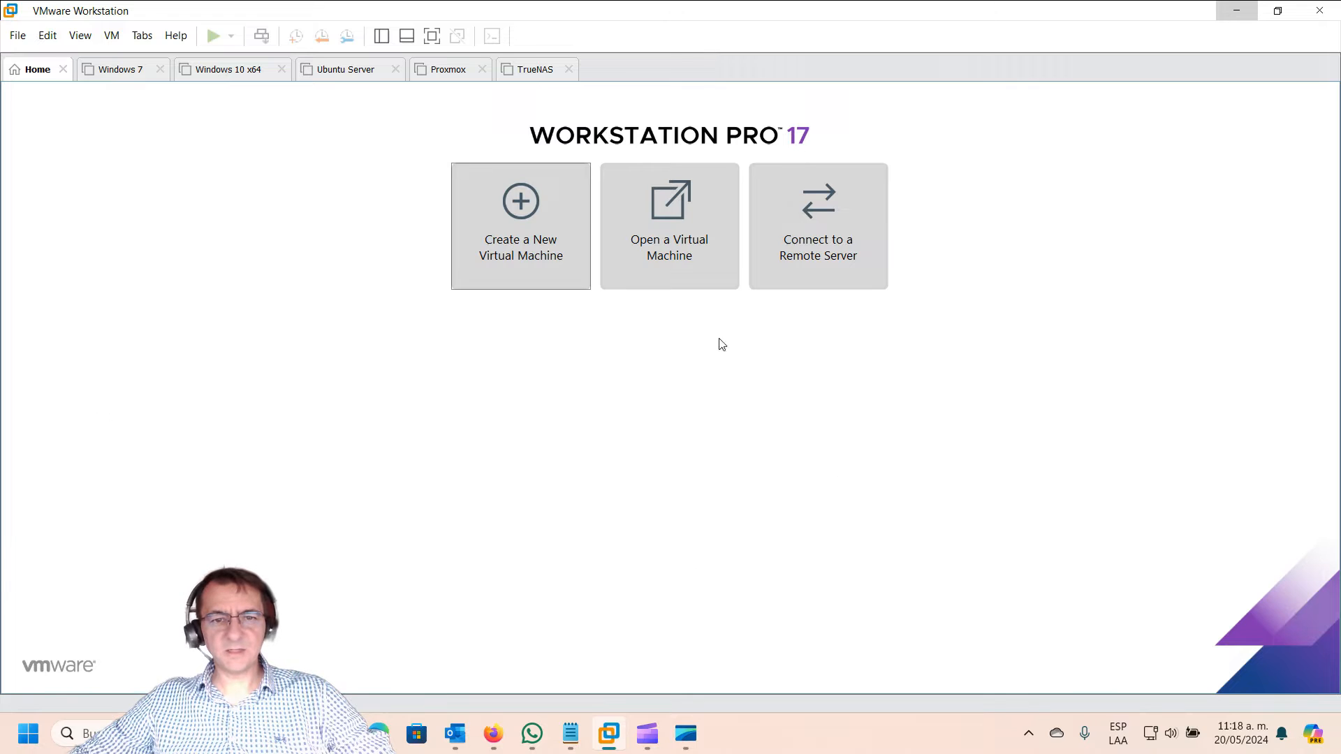
Step: Start a Custom (advanced) new VM with Workstation 17.5.x hardware compatibility
{"action": "left_click", "coordinate": [533, 260]}
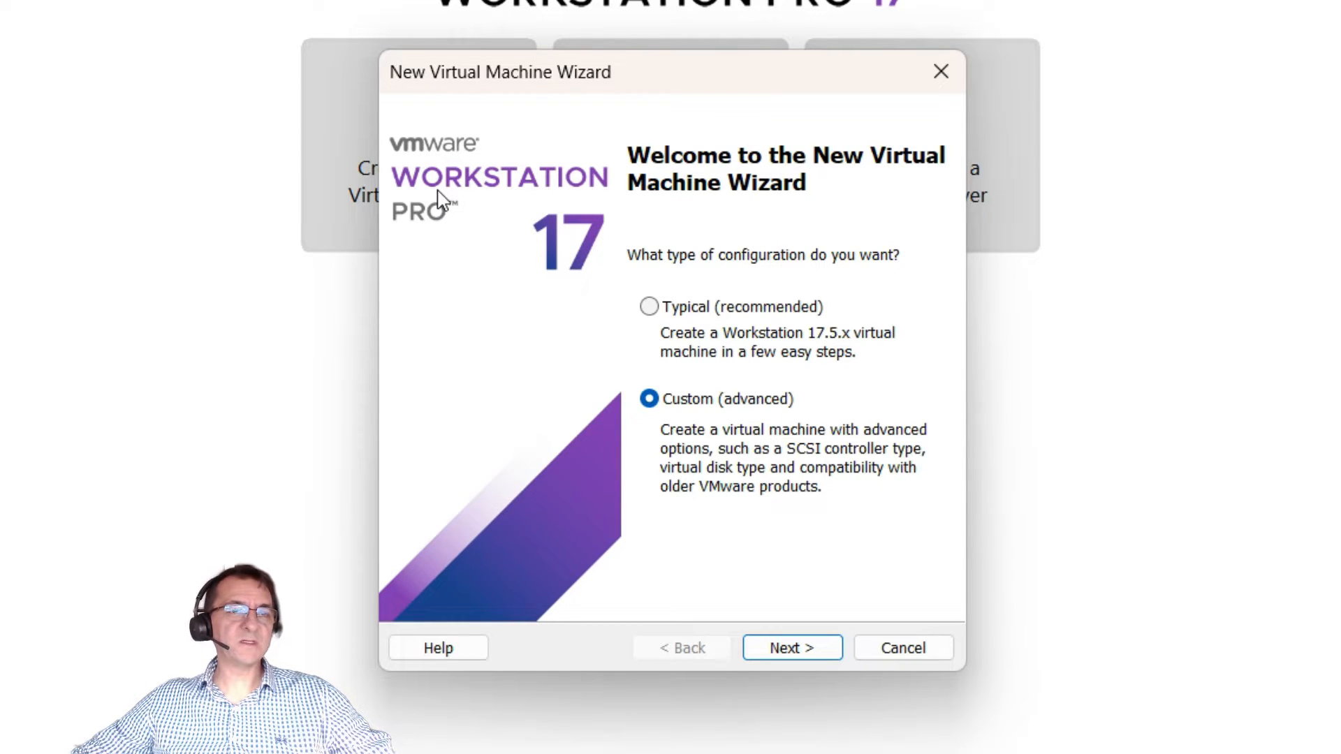
{"action": "left_click", "coordinate": [773, 637]}
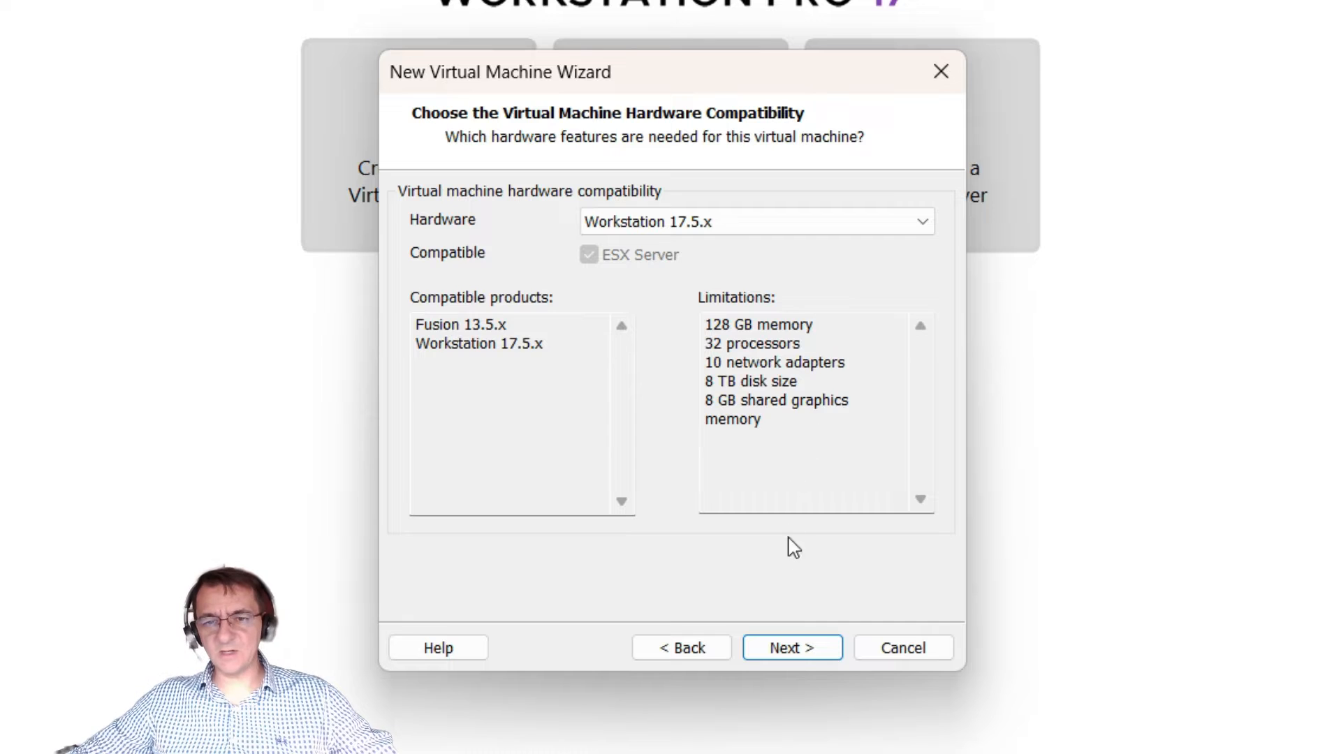
{"action": "left_click", "coordinate": [800, 659]}
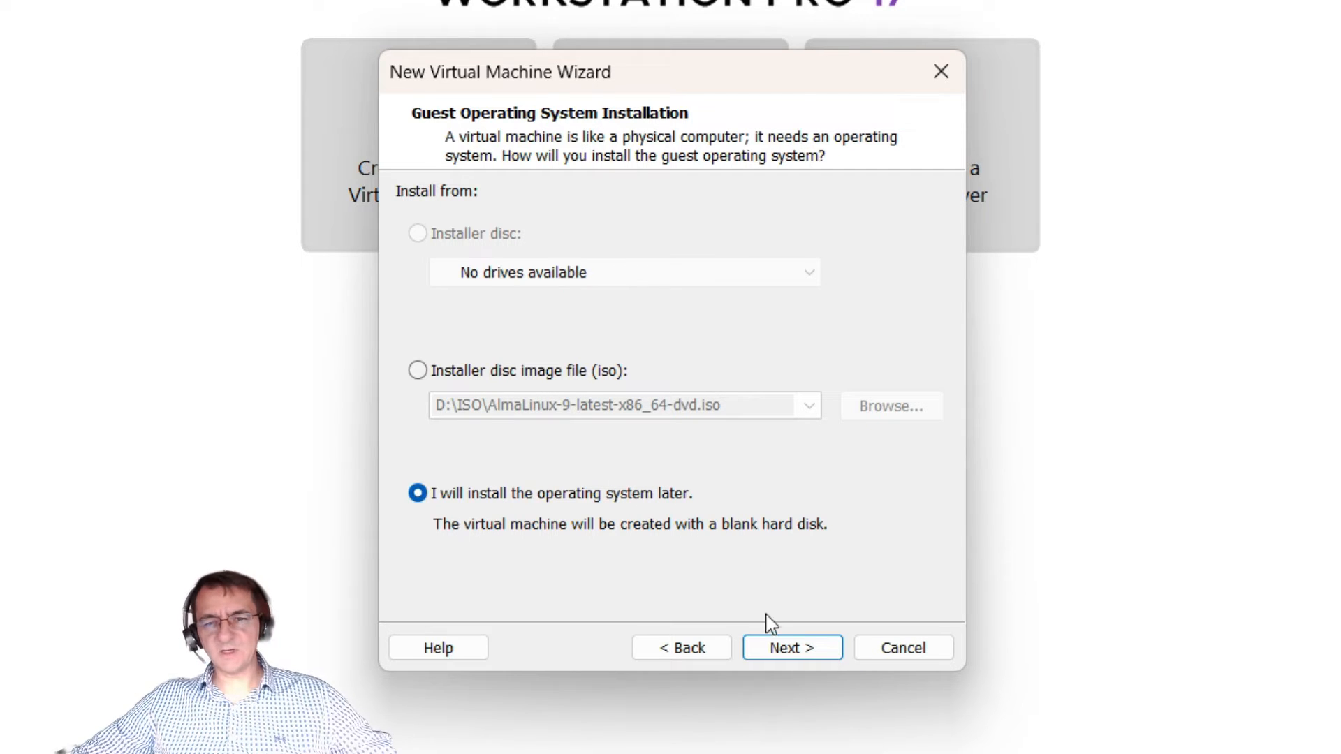
Step: Choose Linux with version Red Hat Enterprise Linux 9 64-bit as the guest OS
{"action": "left_click", "coordinate": [798, 650]}
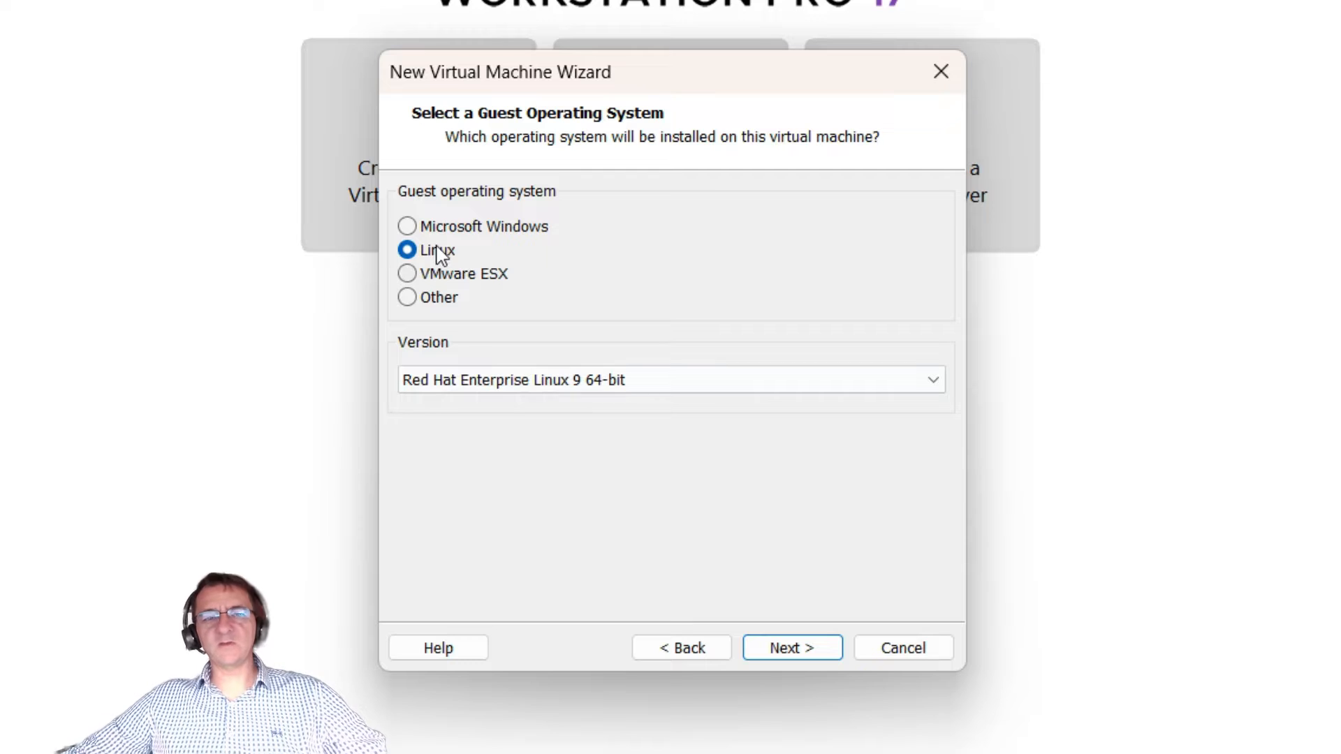
{"action": "left_click", "coordinate": [838, 380]}
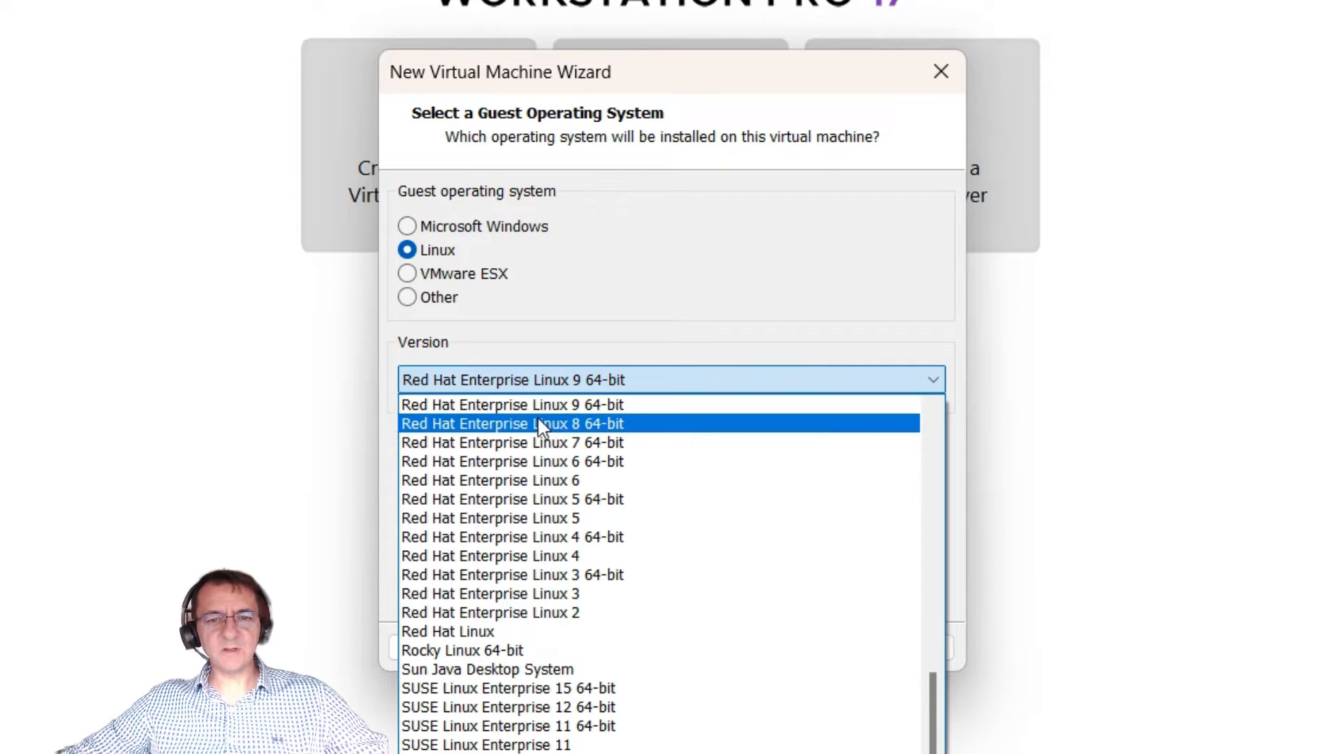
{"action": "left_click", "coordinate": [653, 410]}
{"action": "left_click", "coordinate": [602, 381]}
{"action": "scroll", "coordinate": [664, 512], "scroll_direction": "up", "scroll_amount": 7}
{"action": "scroll", "coordinate": [664, 512], "scroll_direction": "up", "scroll_amount": 2}
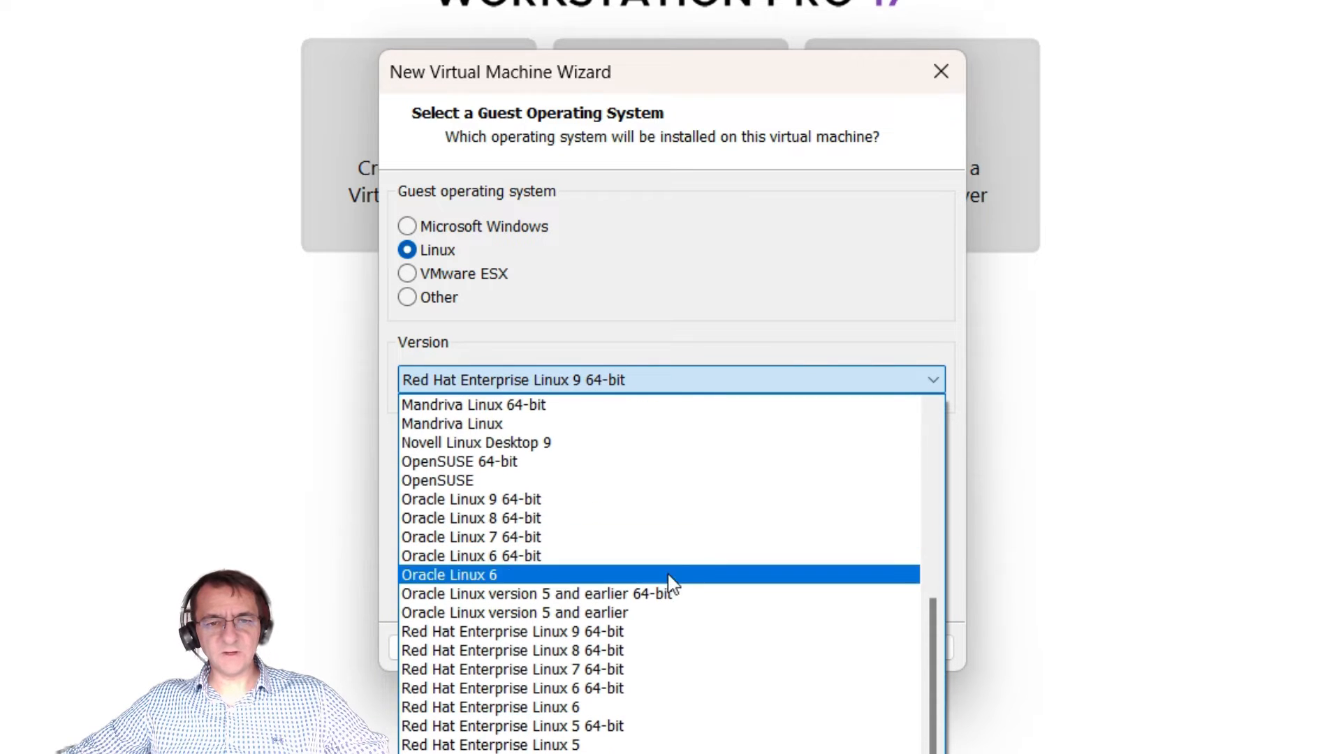
{"action": "left_click", "coordinate": [569, 633]}
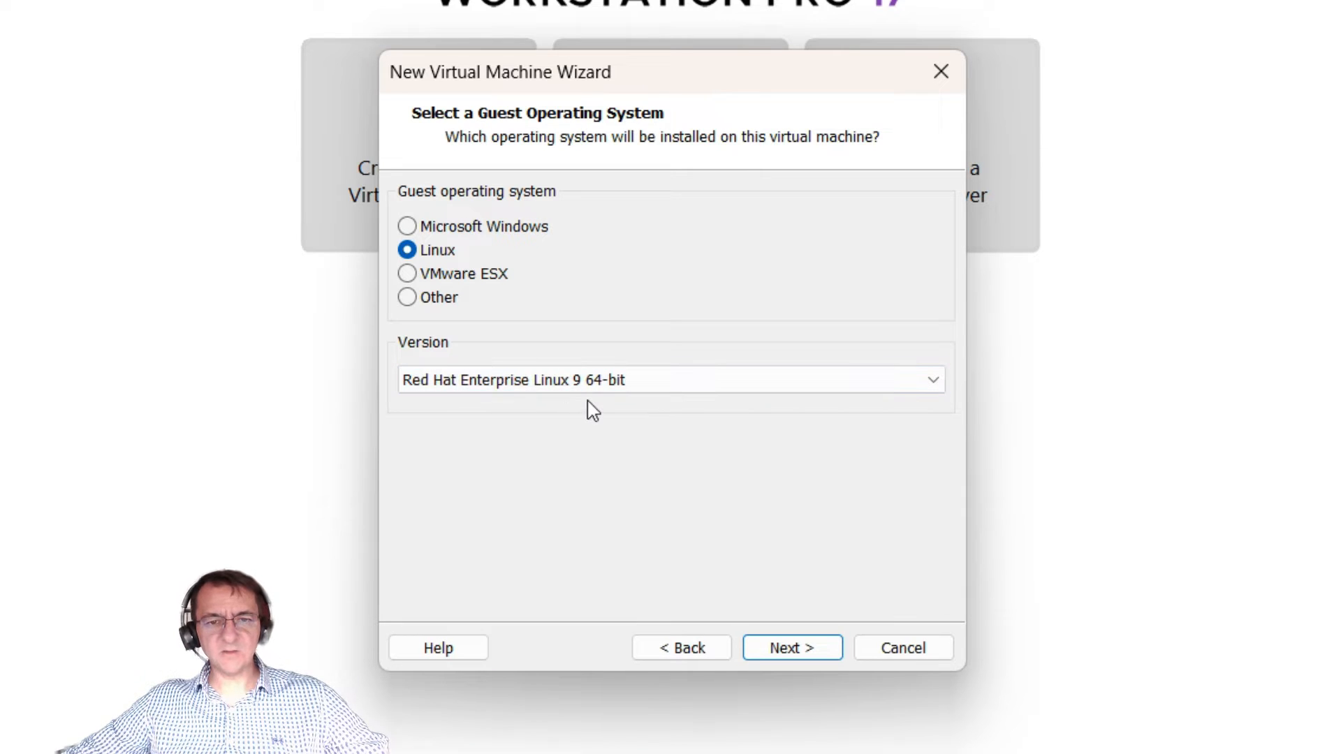
Step: Name the VM 'oVirt Host' and keep its location D:\VMware VMs\oVirt Host
{"action": "left_click", "coordinate": [792, 648]}
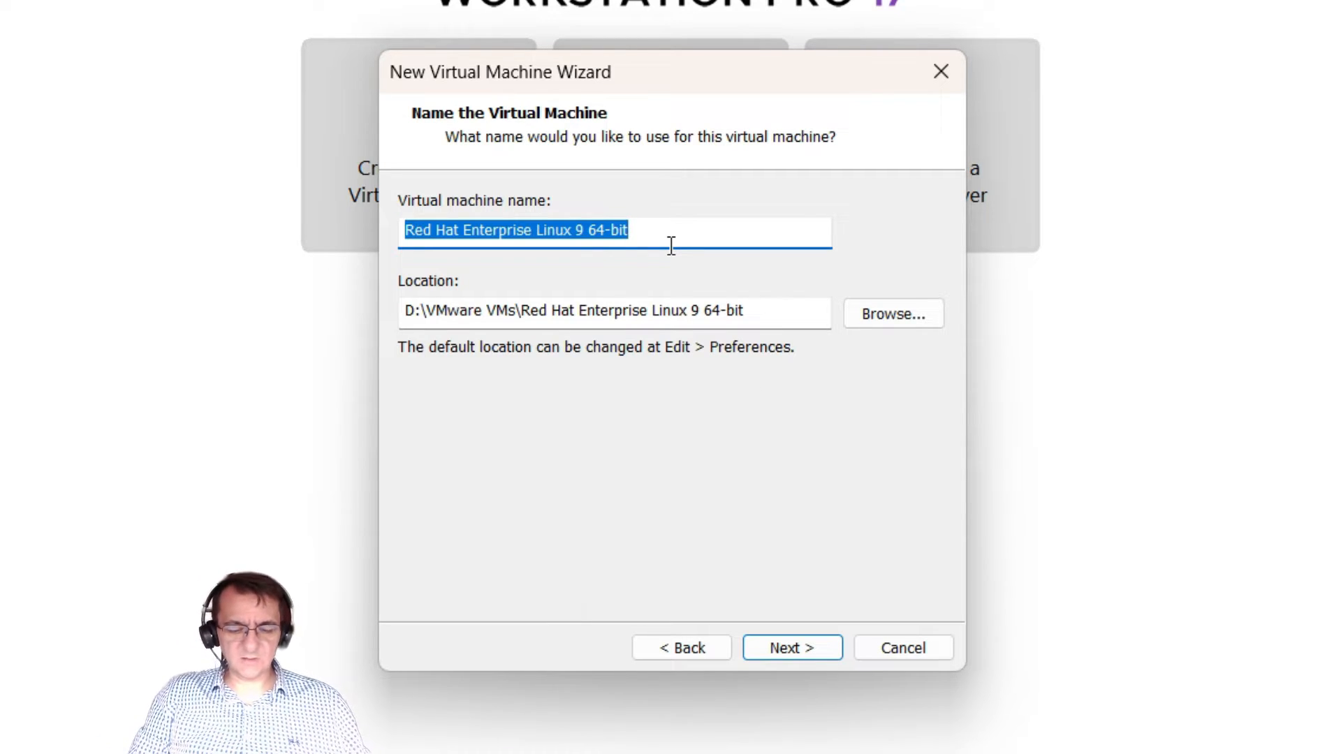
{"action": "type", "text": "oVirt "}
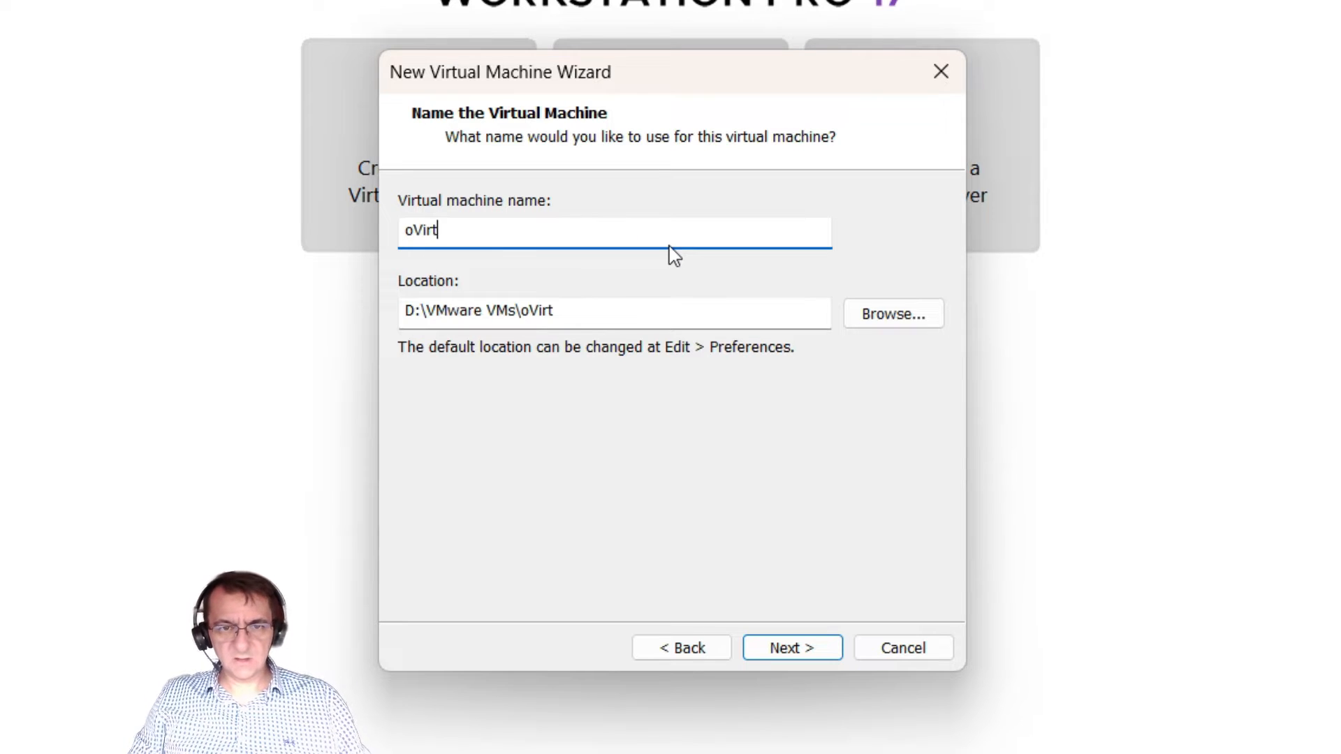
{"action": "type", "text": "Host"}
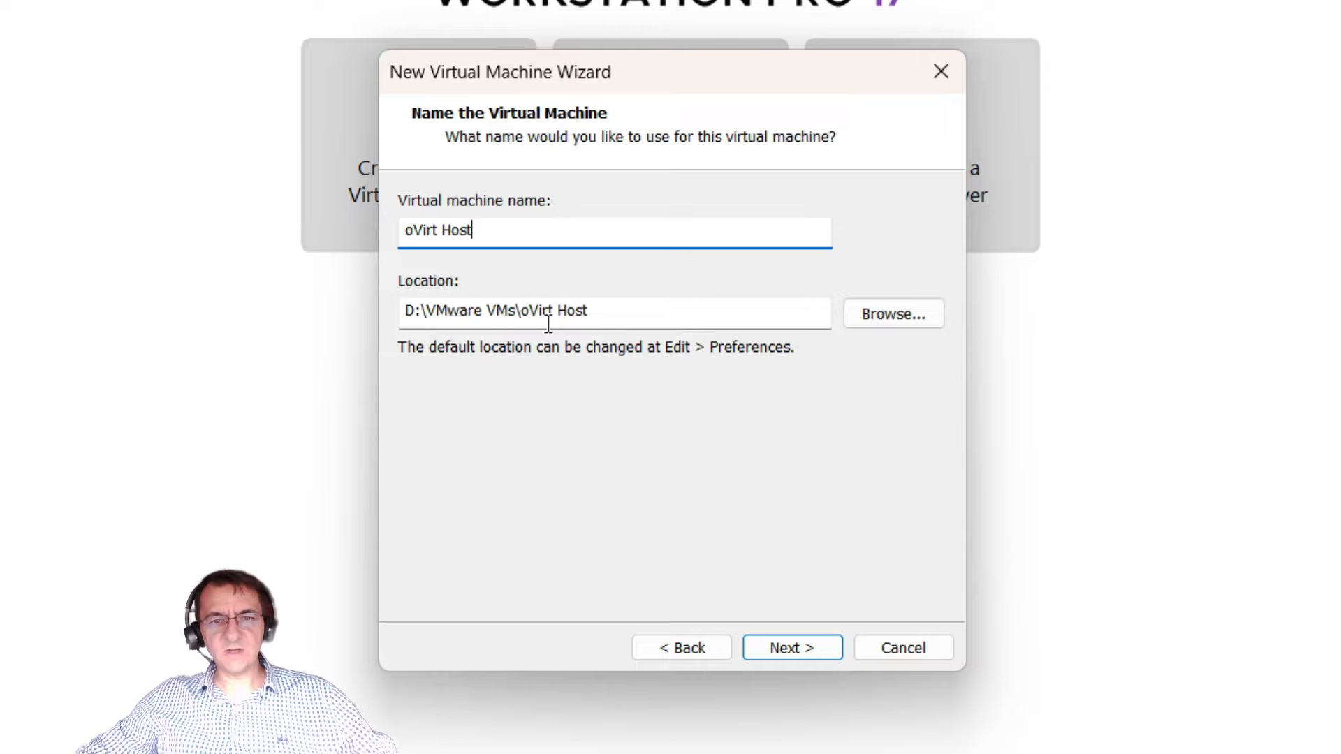
{"action": "left_click_drag", "start_coordinate": [629, 319], "coordinate": [521, 313]}
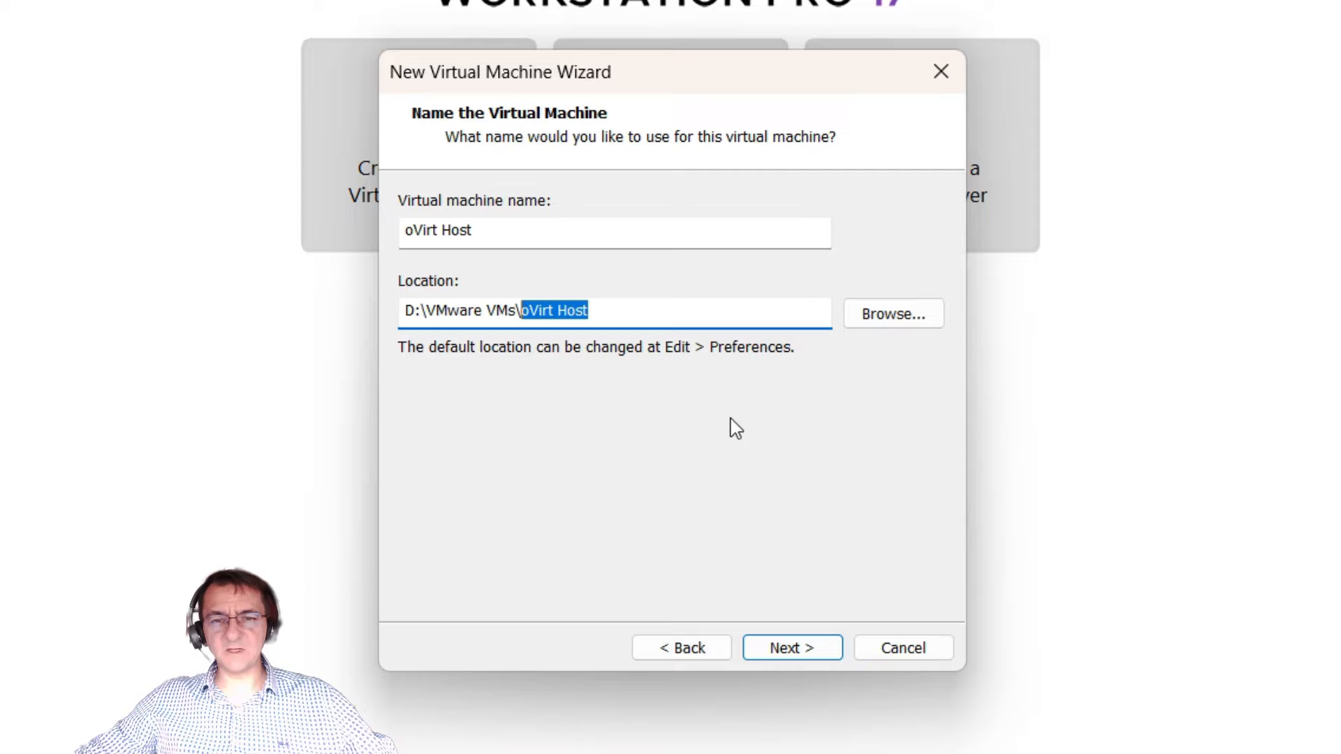
{"action": "left_click", "coordinate": [807, 646]}
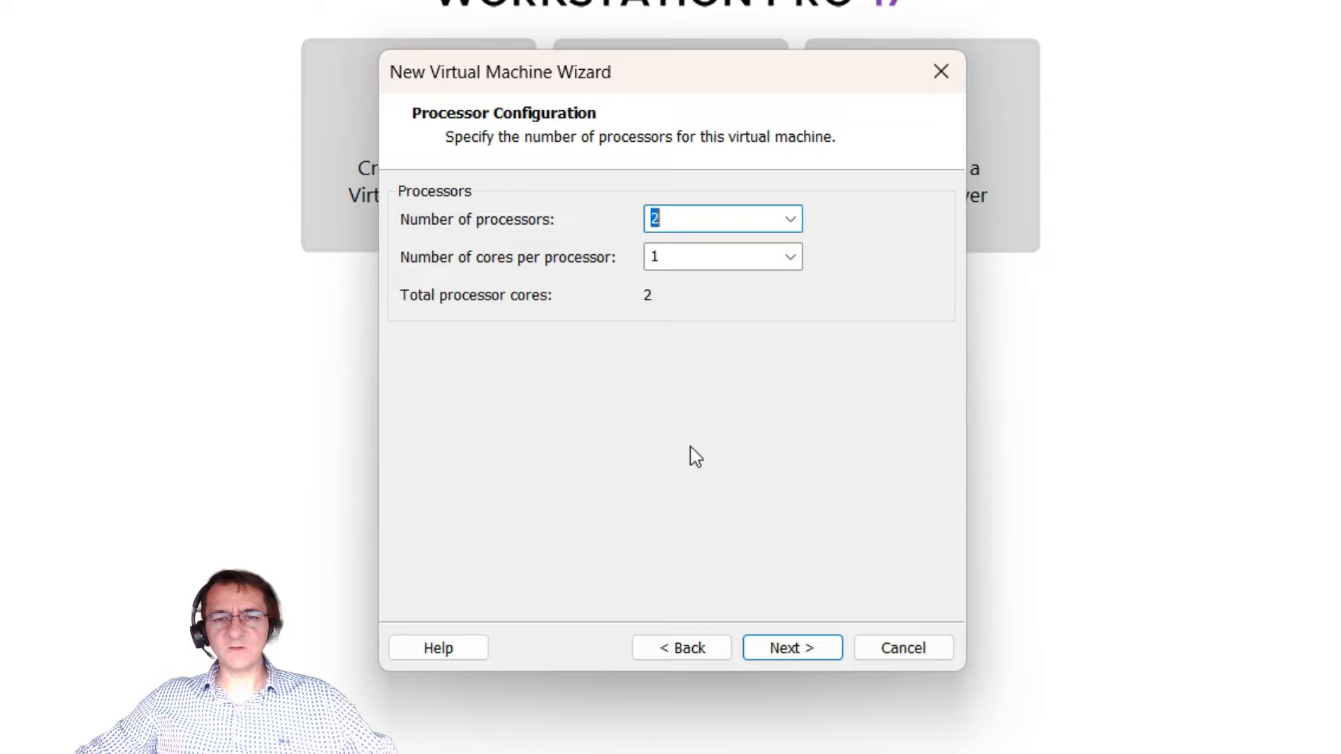
Step: Set 2 cores per processor (4 cores total) and 16 GB of memory
{"action": "left_click", "coordinate": [757, 260]}
{"action": "left_click", "coordinate": [791, 264]}
{"action": "left_click", "coordinate": [690, 298]}
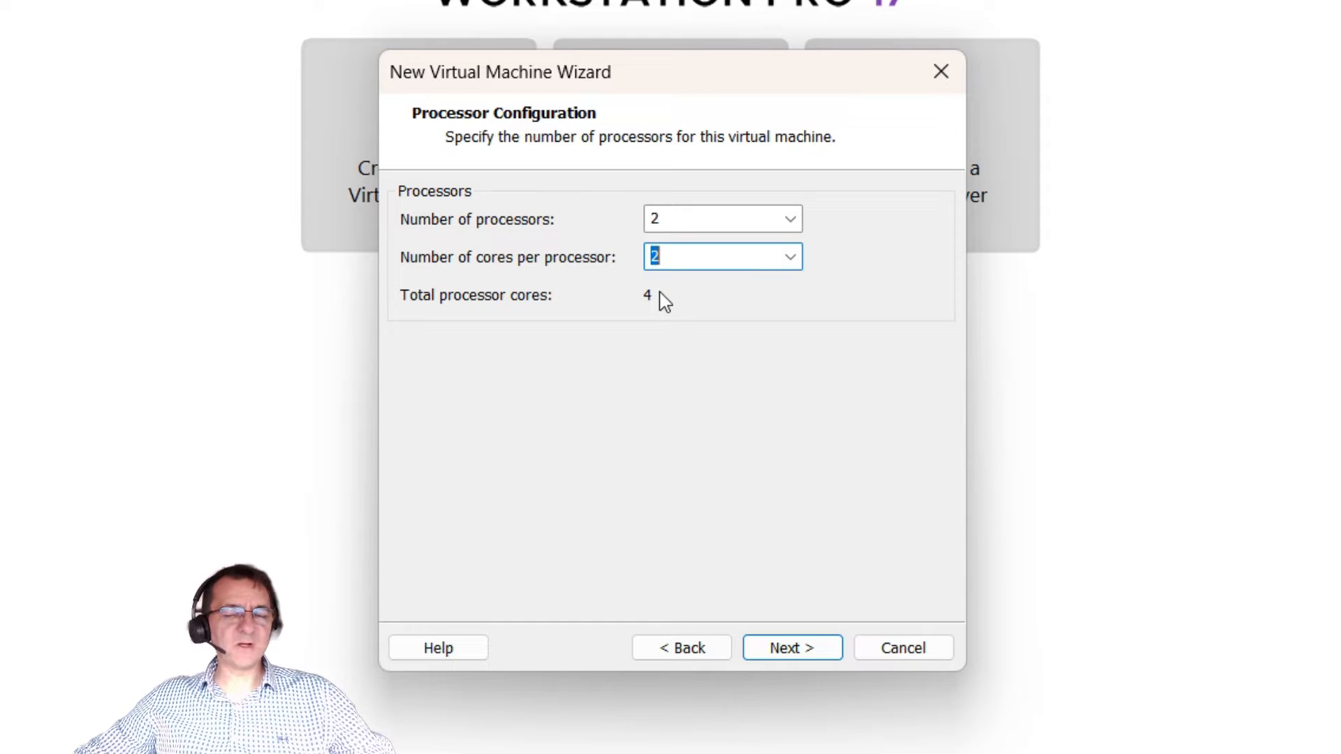
{"action": "left_click", "coordinate": [799, 655]}
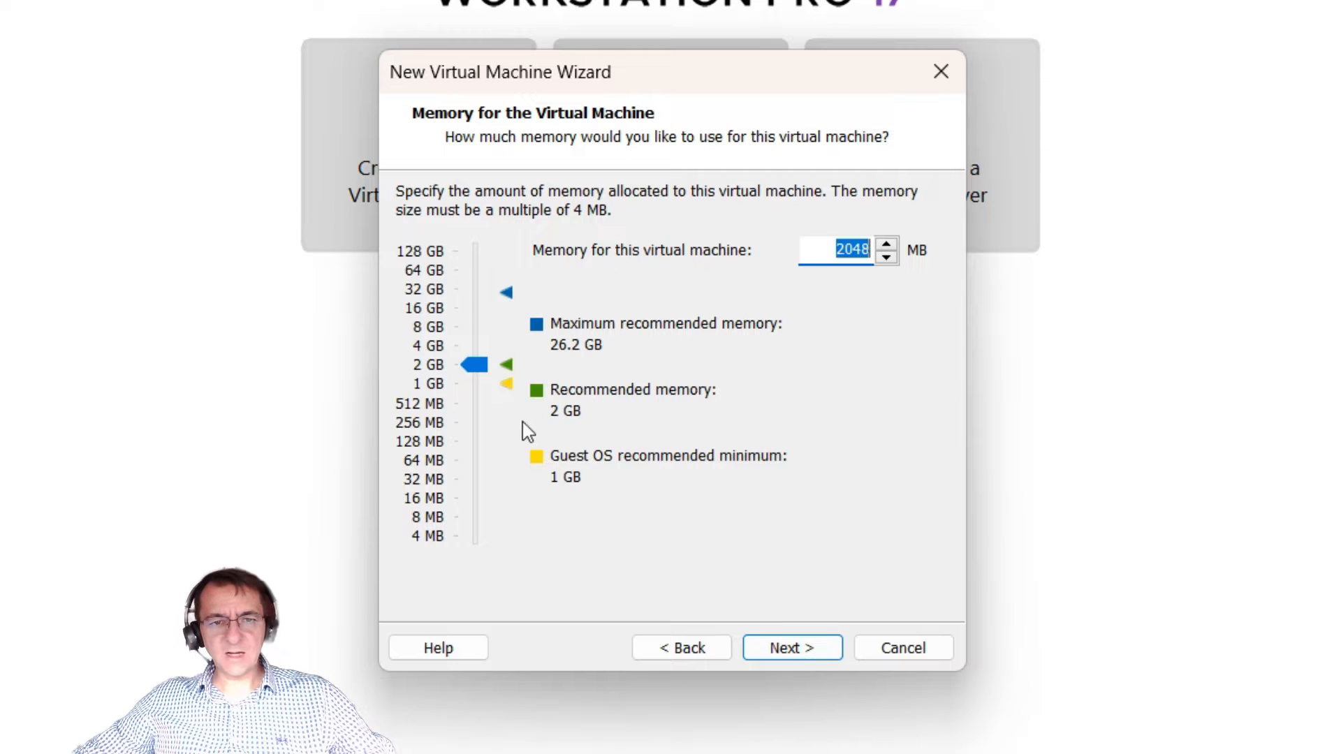
{"action": "left_click", "coordinate": [417, 312]}
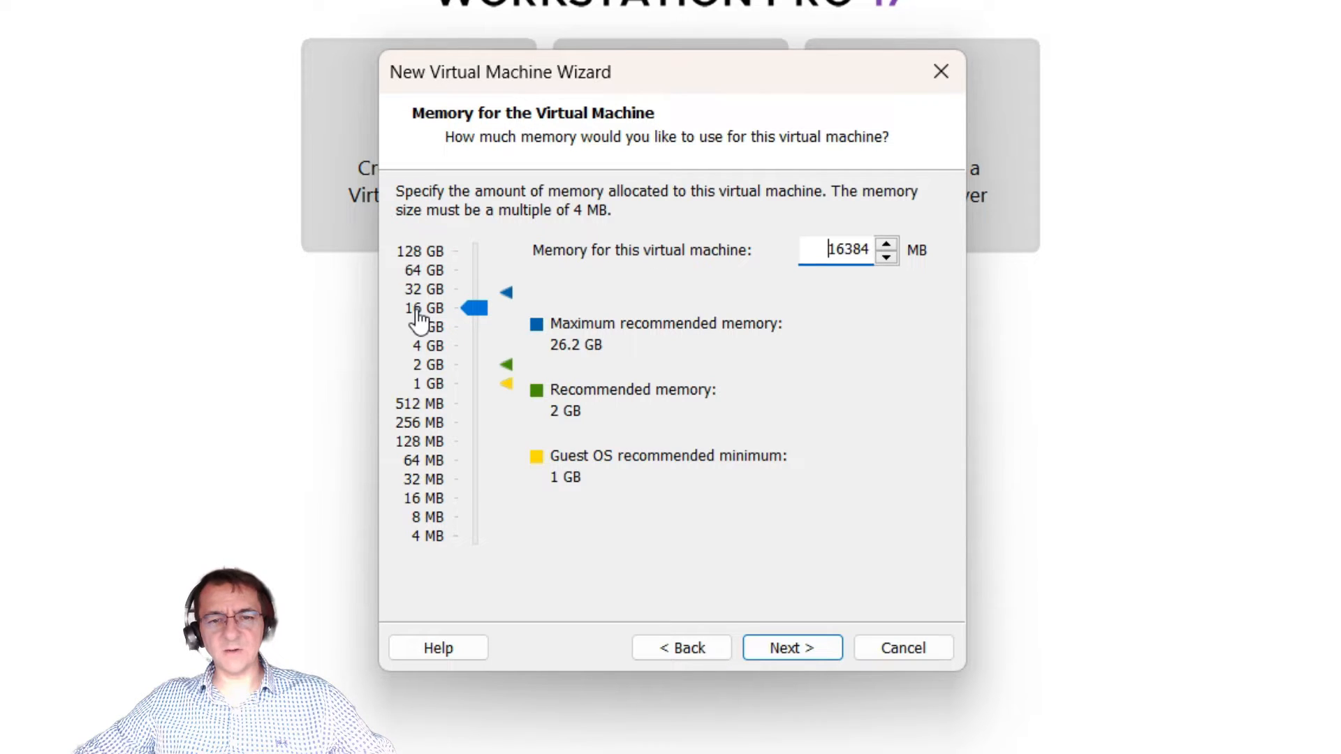
{"action": "left_click", "coordinate": [792, 654]}
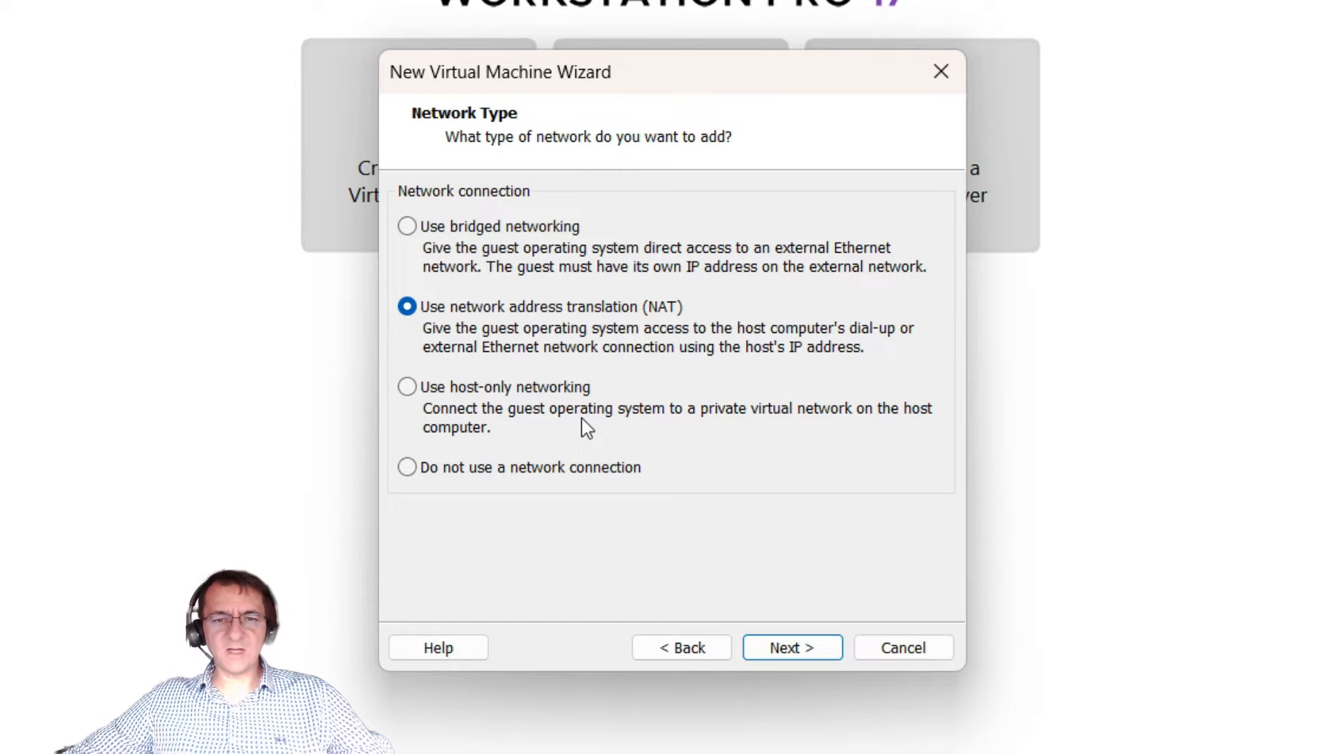
Step: Keep NAT networking, the LSI Logic controller, NVMe disk type, and create a new virtual disk
{"action": "left_click", "coordinate": [782, 649]}
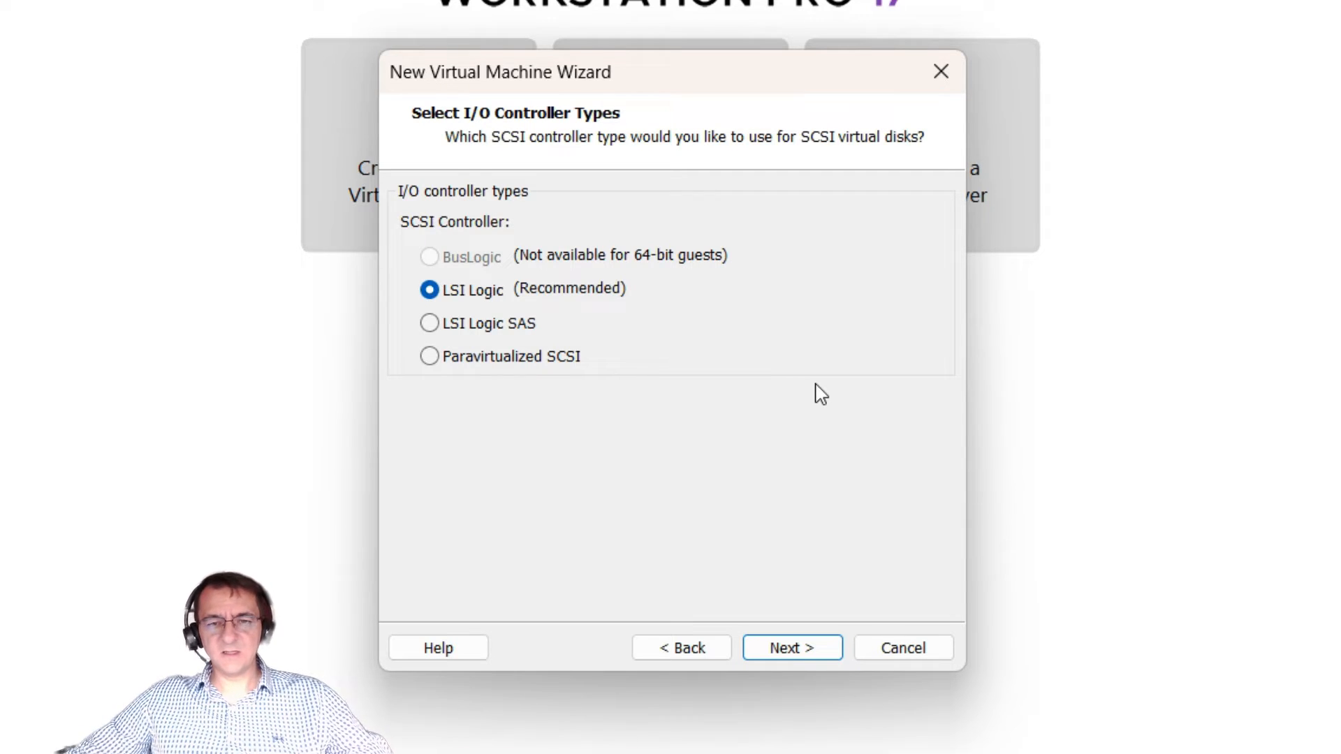
{"action": "left_click", "coordinate": [791, 648]}
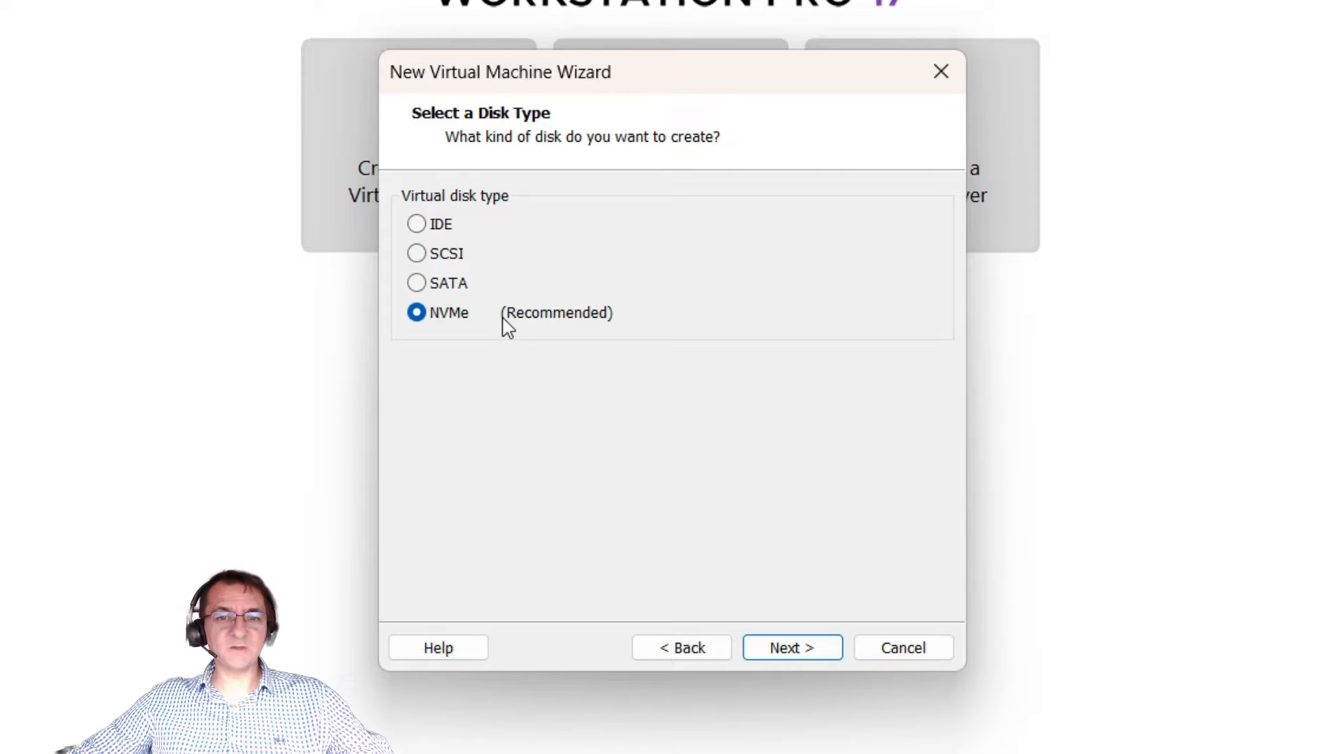
{"action": "left_click", "coordinate": [802, 650]}
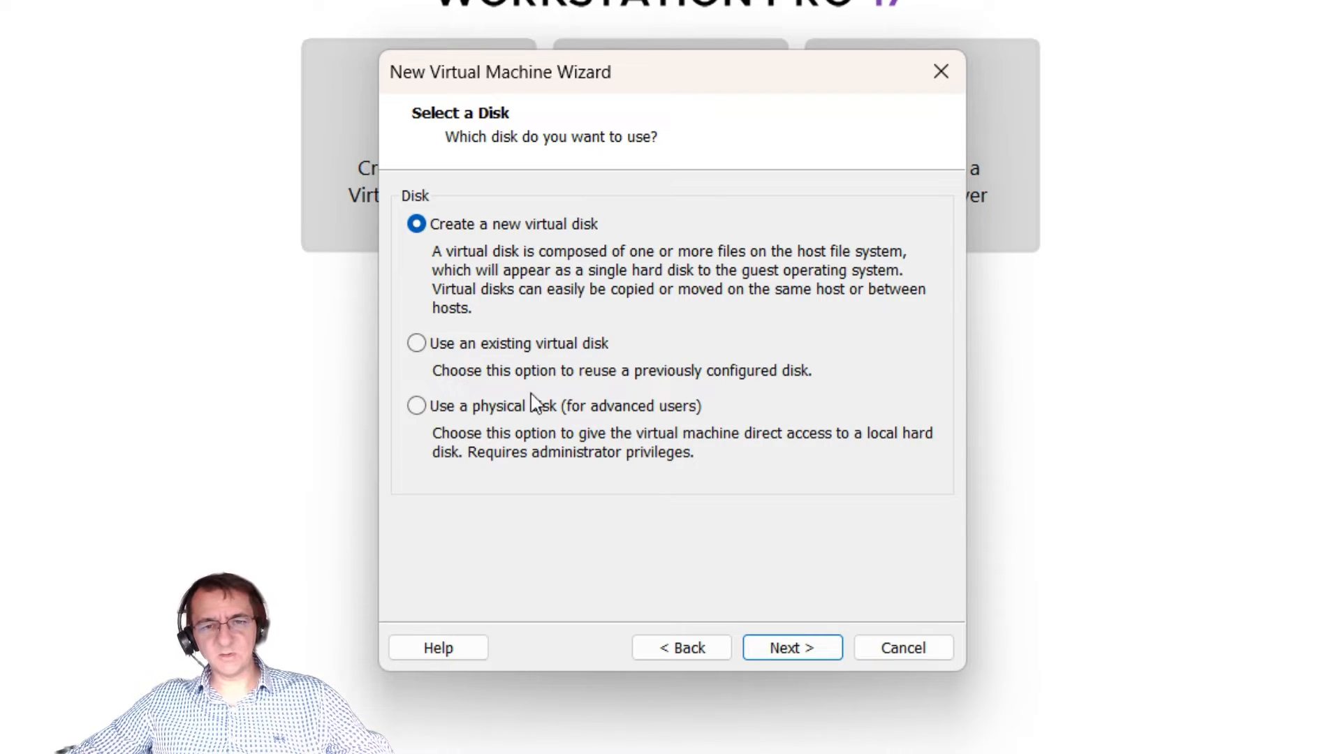
{"action": "left_click", "coordinate": [792, 648]}
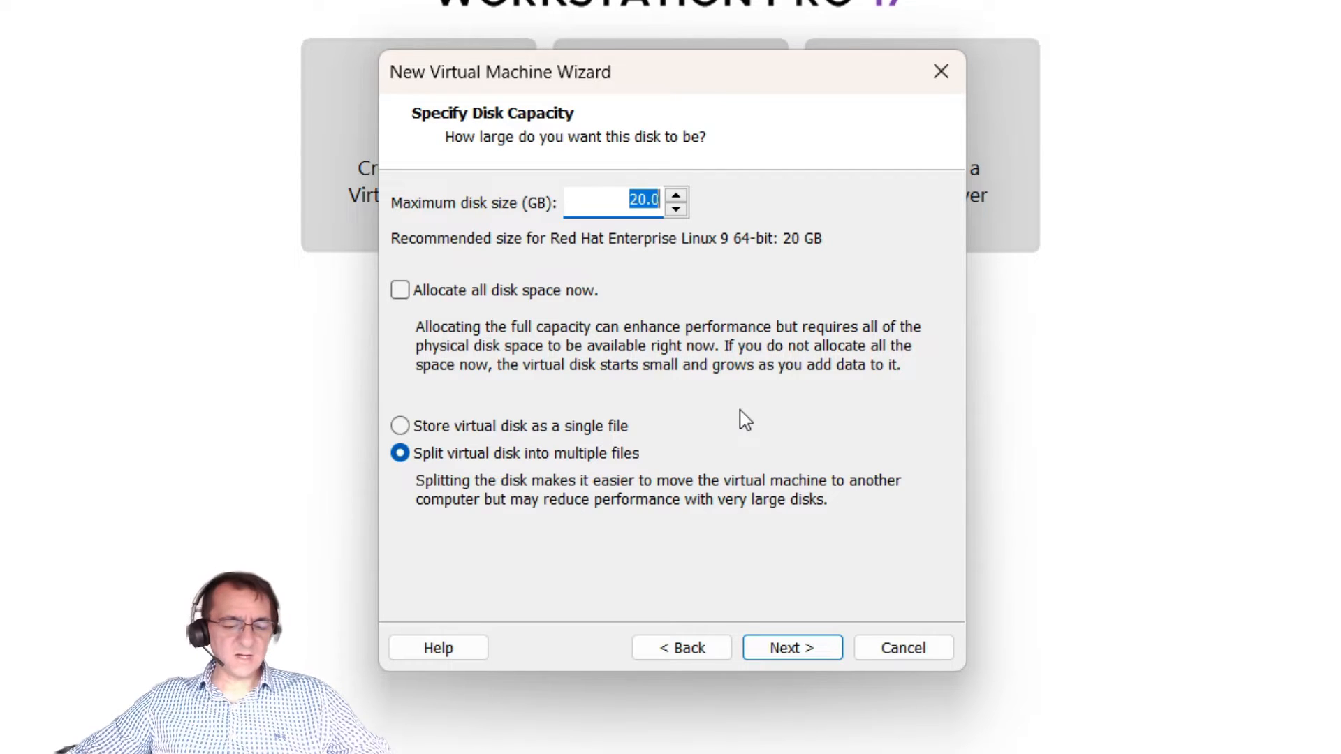
Step: Make the disk 30 GB and keep the file name oVirt Host.vmdk
{"action": "type", "text": "30"}
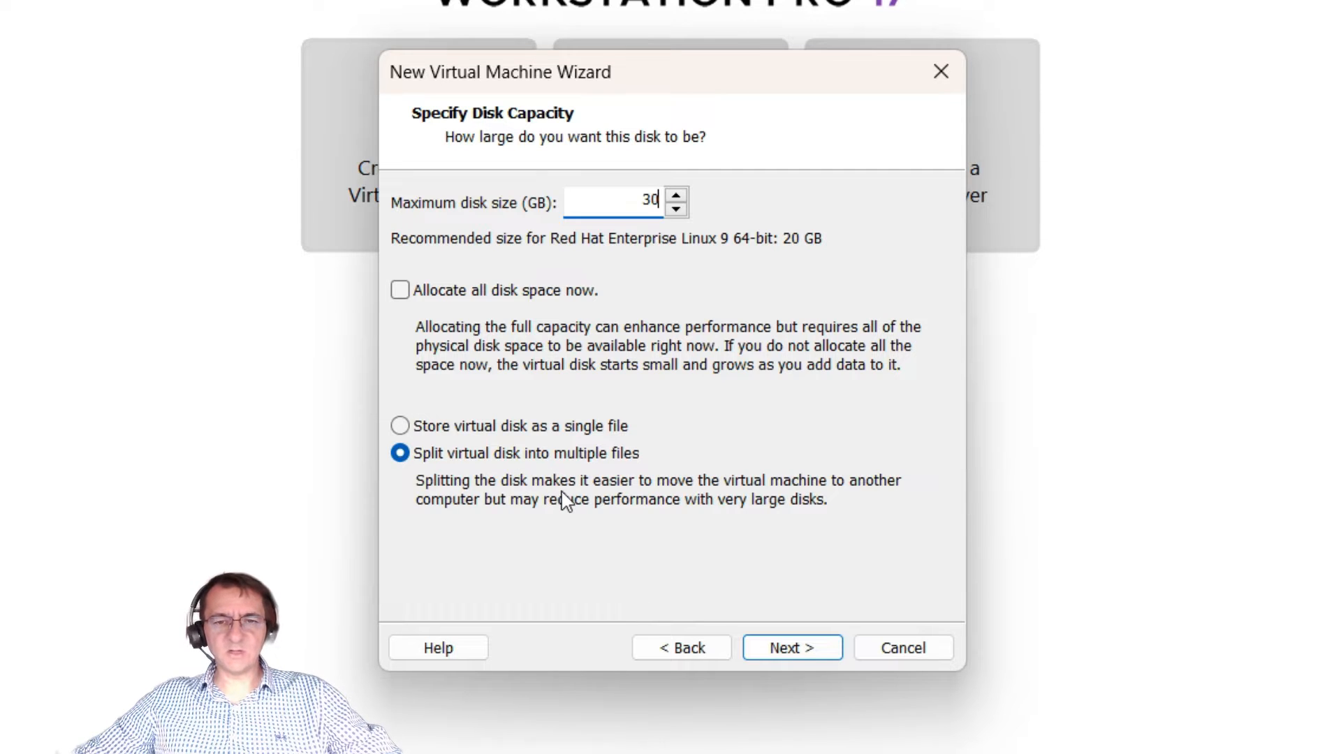
{"action": "left_click", "coordinate": [788, 657]}
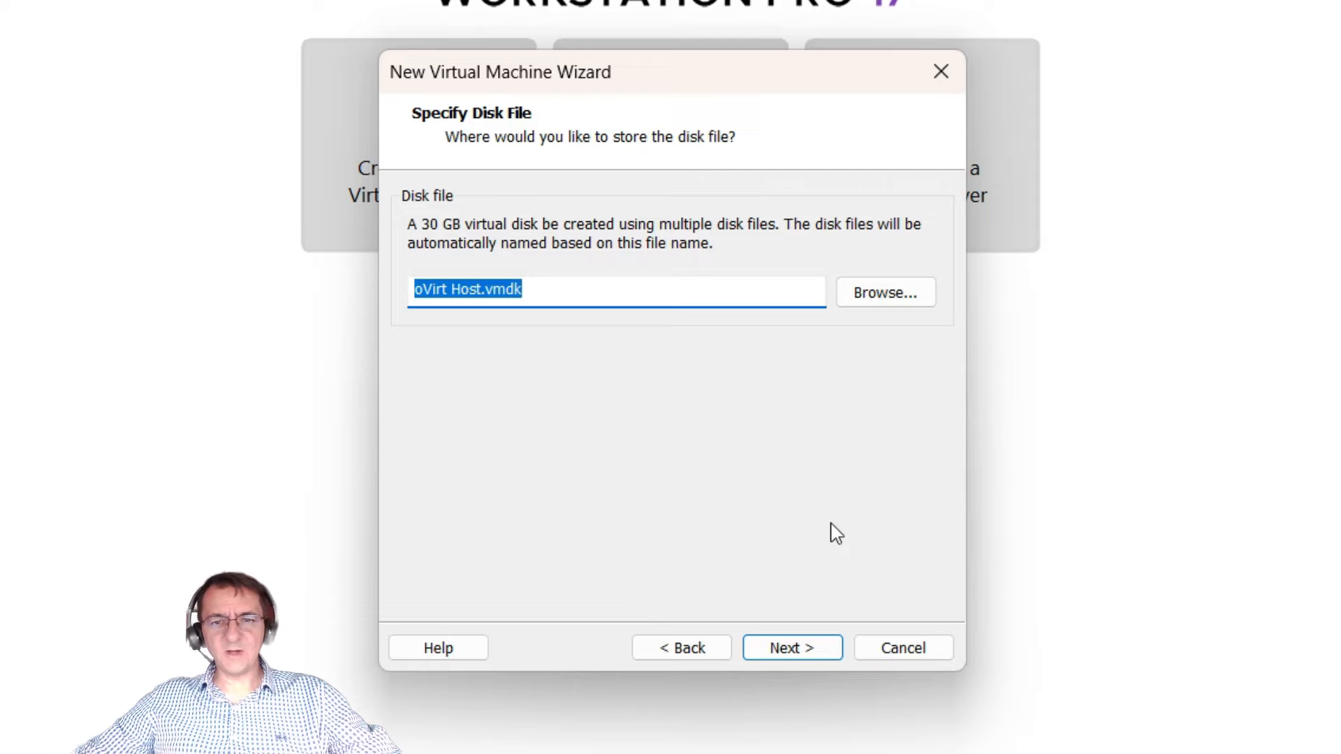
{"action": "left_click", "coordinate": [483, 289]}
{"action": "left_click_drag", "start_coordinate": [484, 289], "coordinate": [414, 290]}
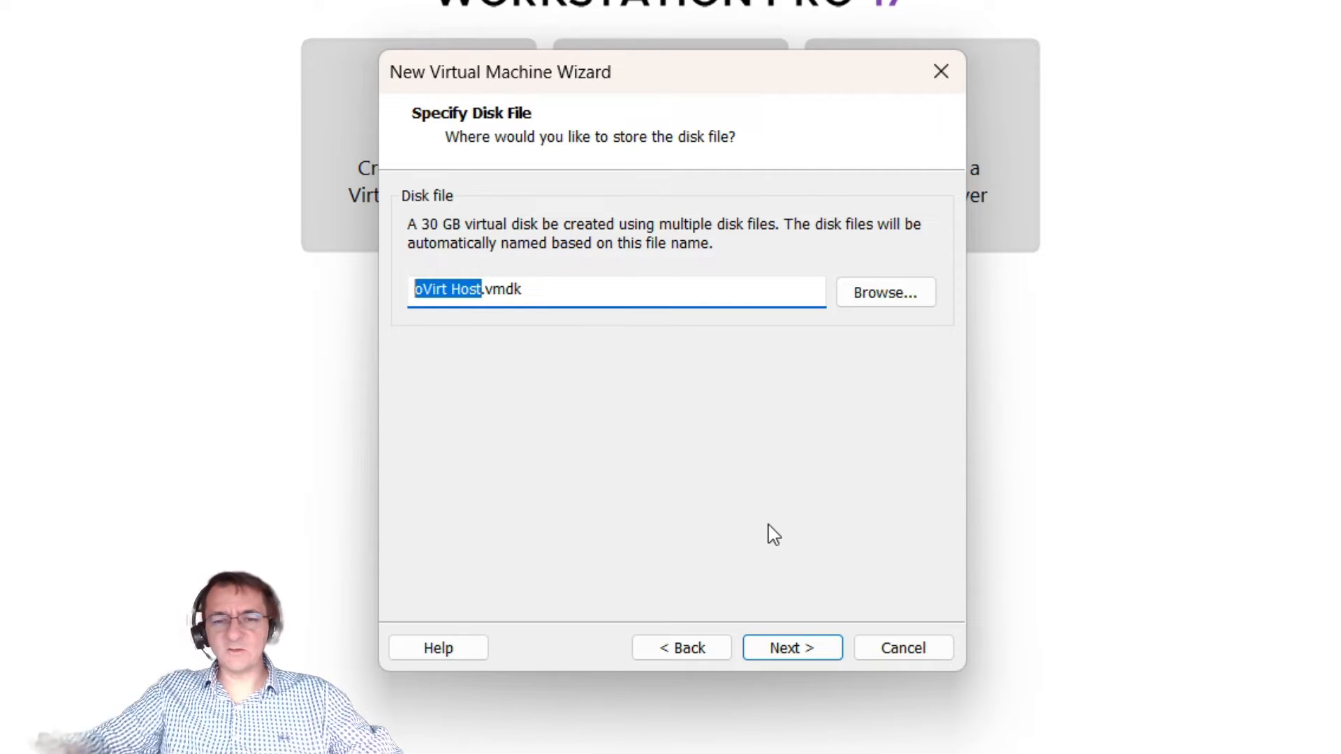
{"action": "left_click", "coordinate": [803, 648]}
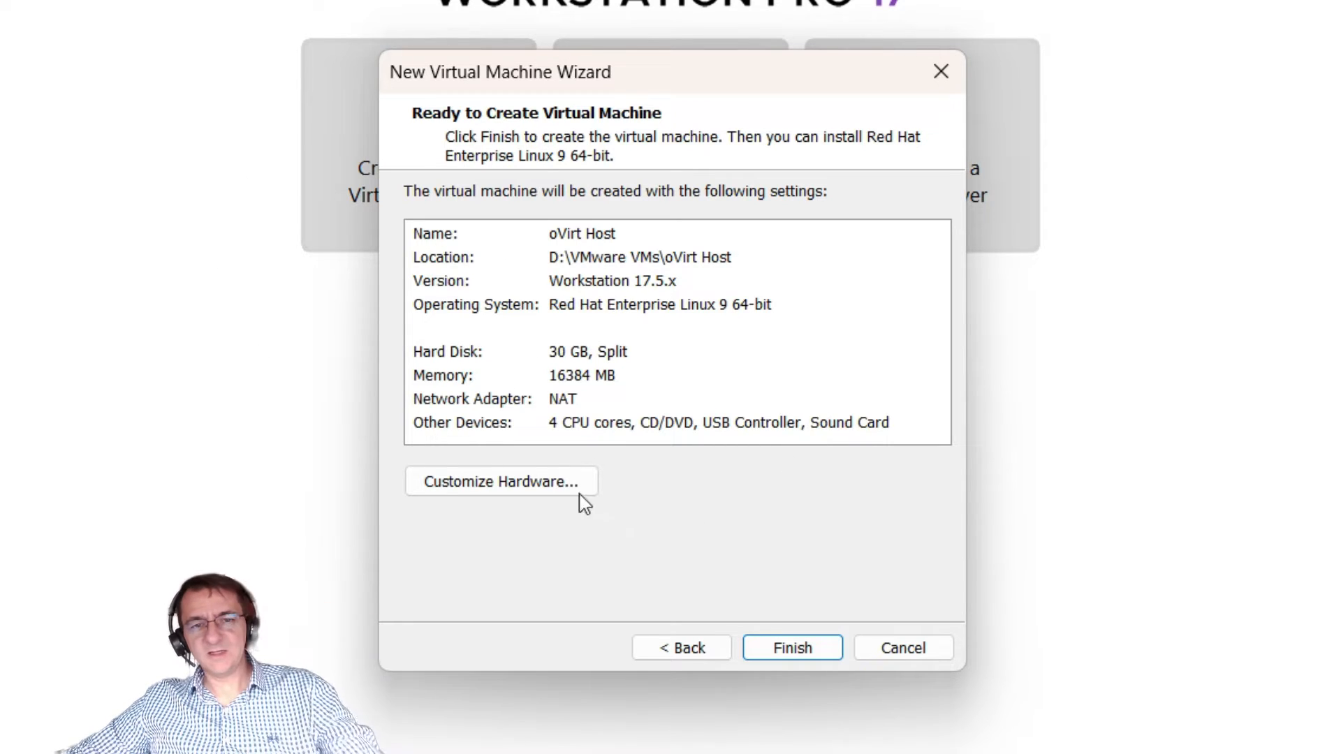
Step: In the hardware settings, enable VT-x/EPT nested virtualization and CPU performance counters
{"action": "left_click", "coordinate": [537, 485]}
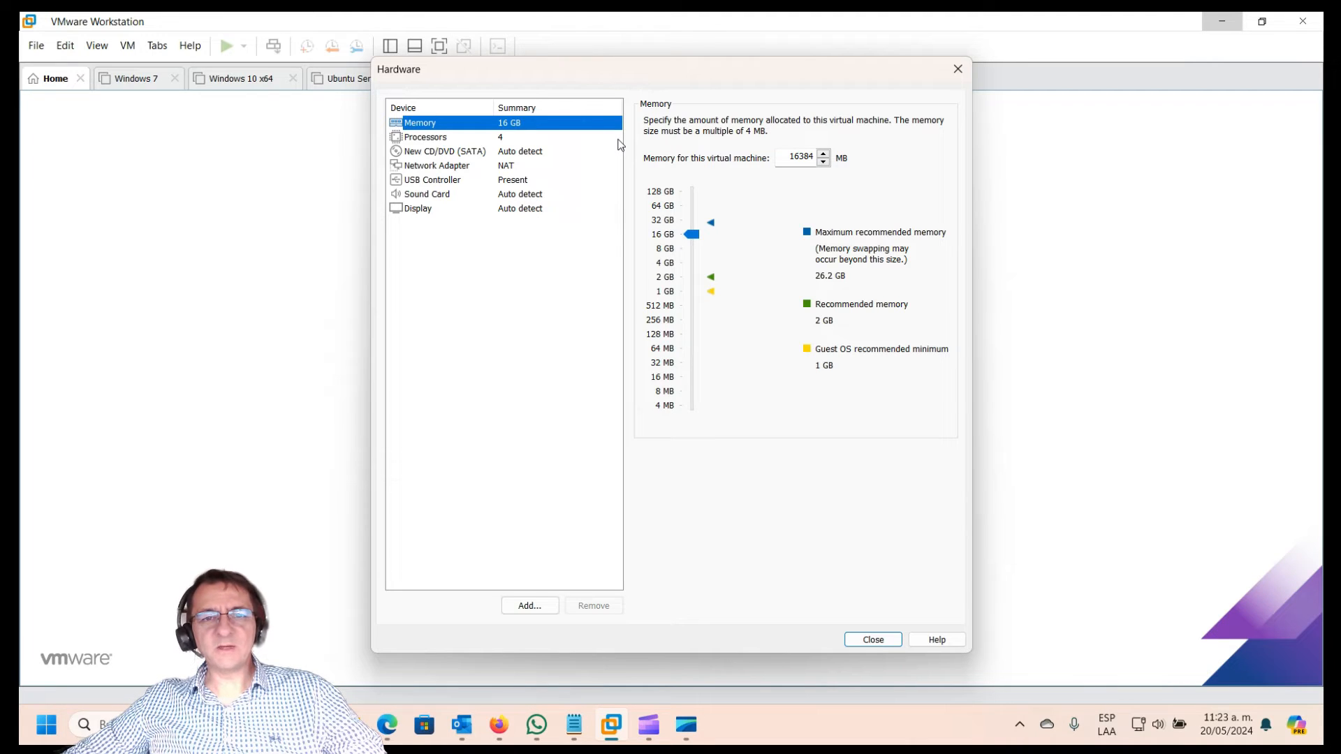
{"action": "left_click", "coordinate": [440, 142]}
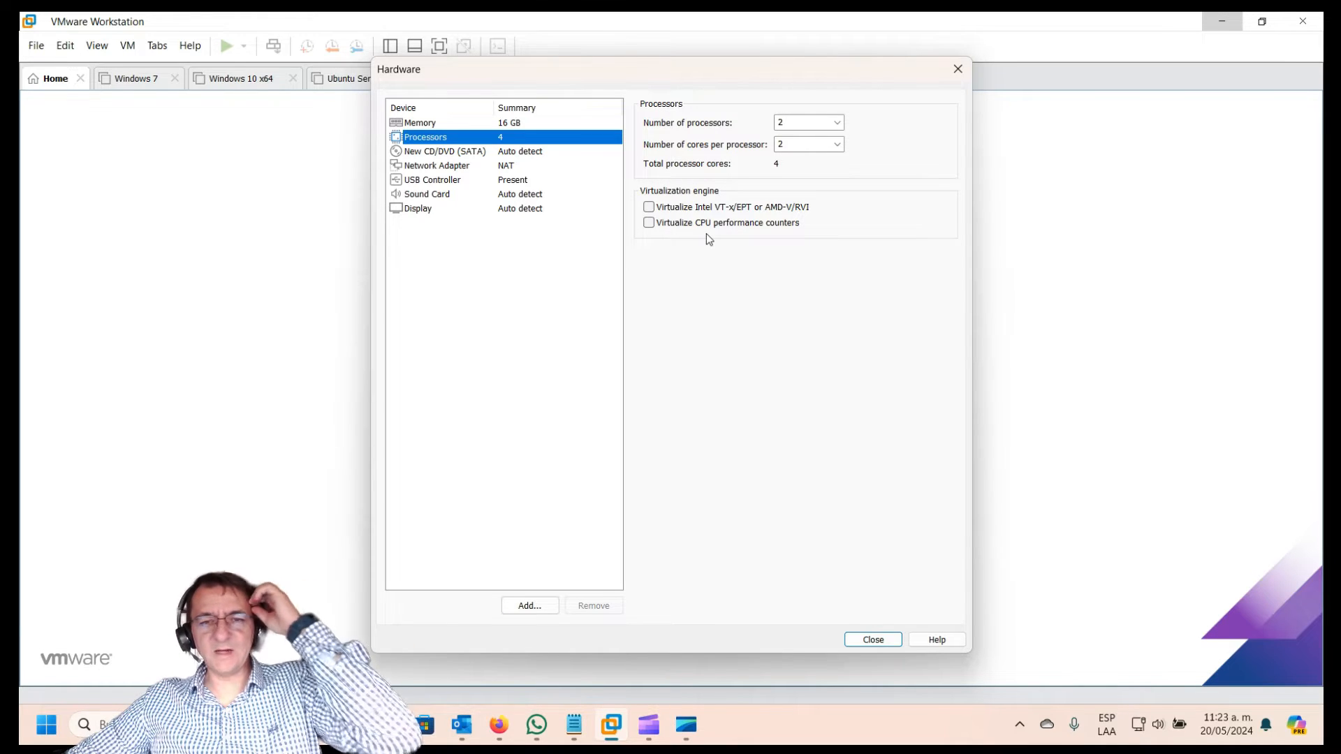
{"action": "left_click", "coordinate": [649, 206]}
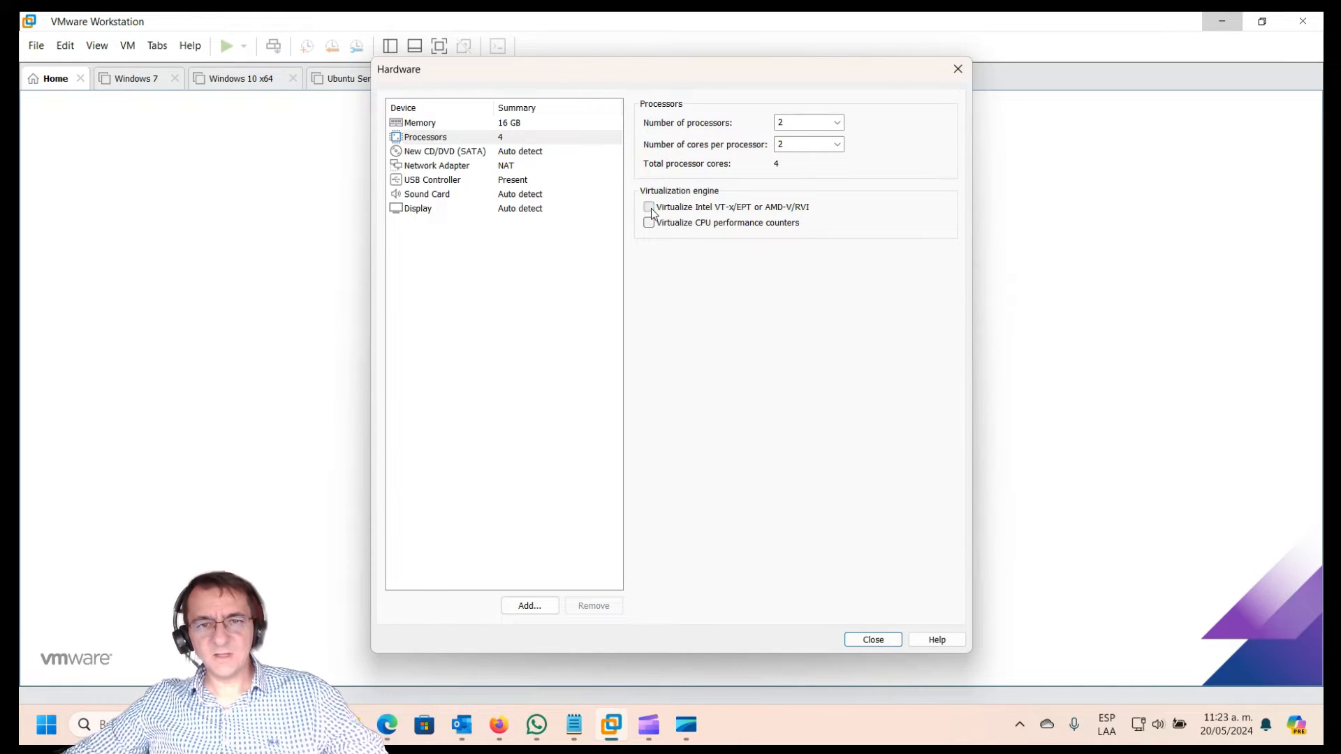
{"action": "left_click", "coordinate": [649, 222]}
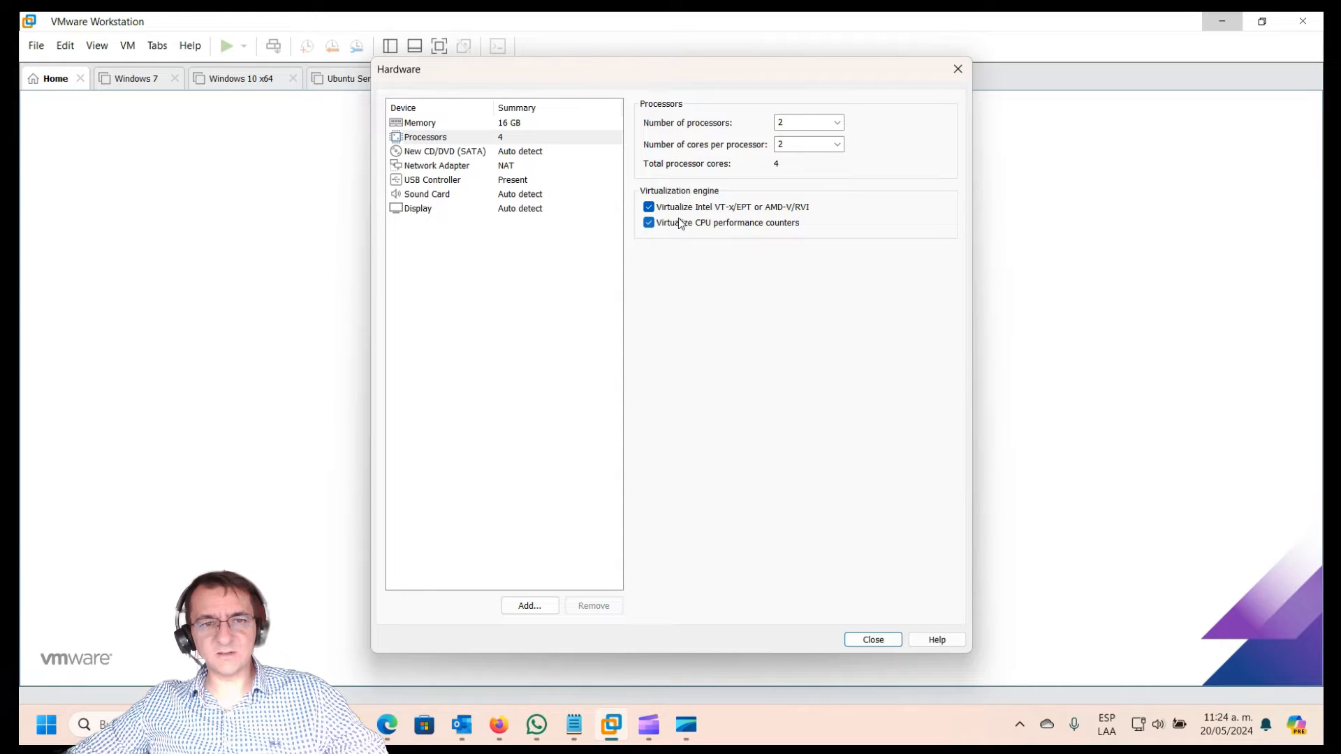
Step: Point the CD/DVD drive at the ISO D:\ISO\AlmaLinux-9-latest-x86_64-dvd.iso
{"action": "left_click", "coordinate": [475, 155]}
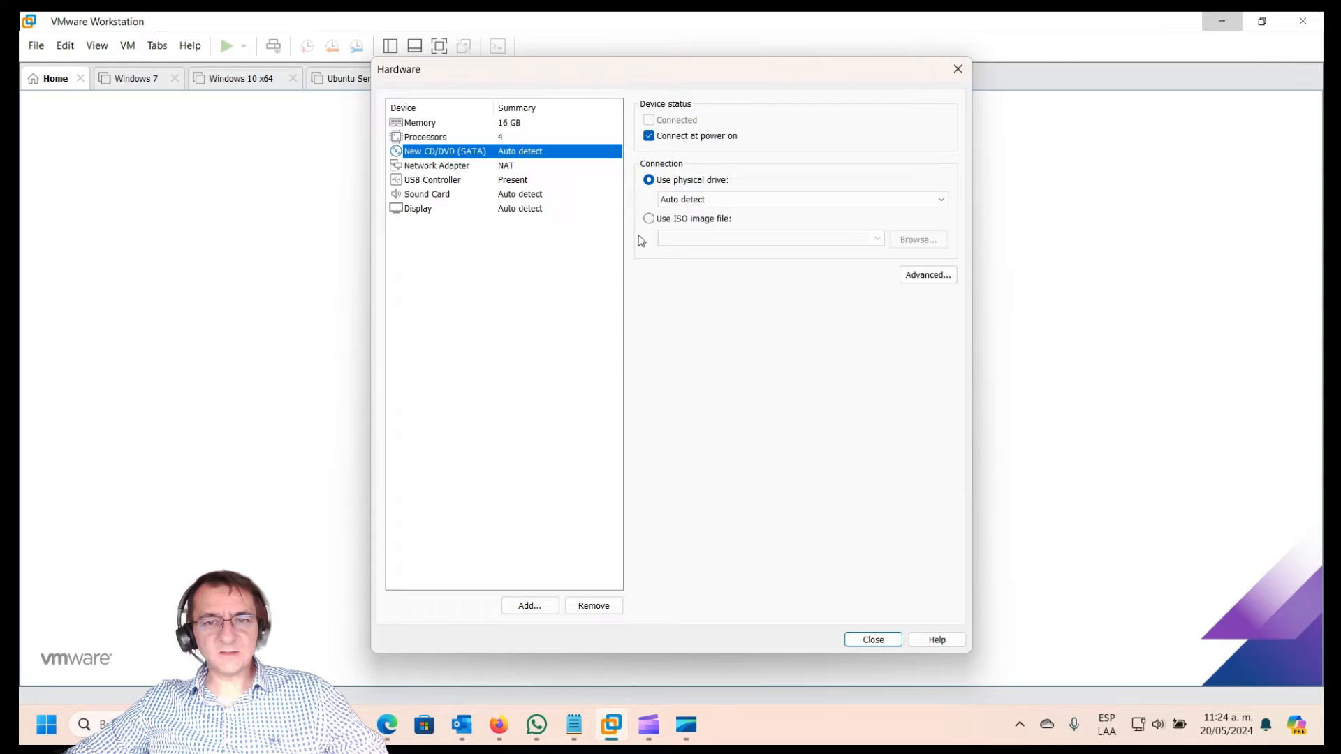
{"action": "left_click", "coordinate": [649, 219]}
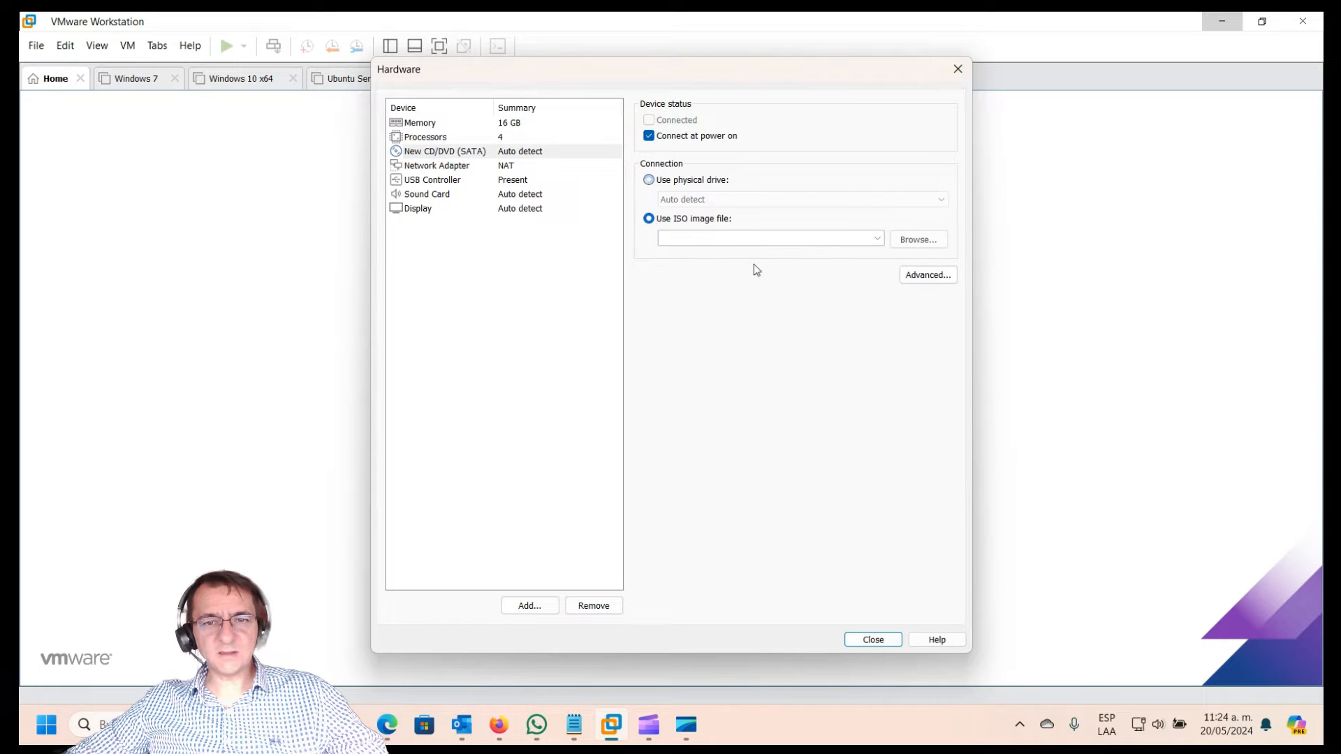
{"action": "left_click", "coordinate": [917, 240]}
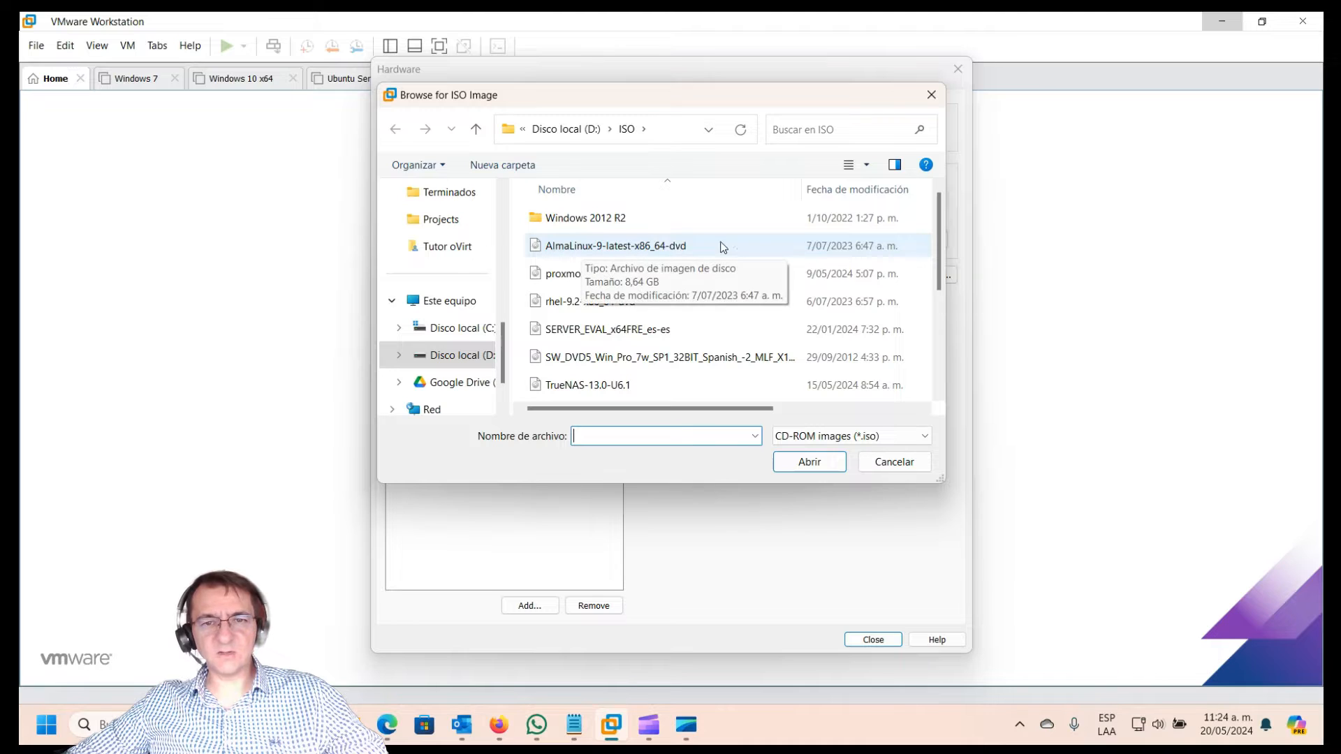
{"action": "left_click", "coordinate": [568, 256]}
{"action": "left_click", "coordinate": [806, 463]}
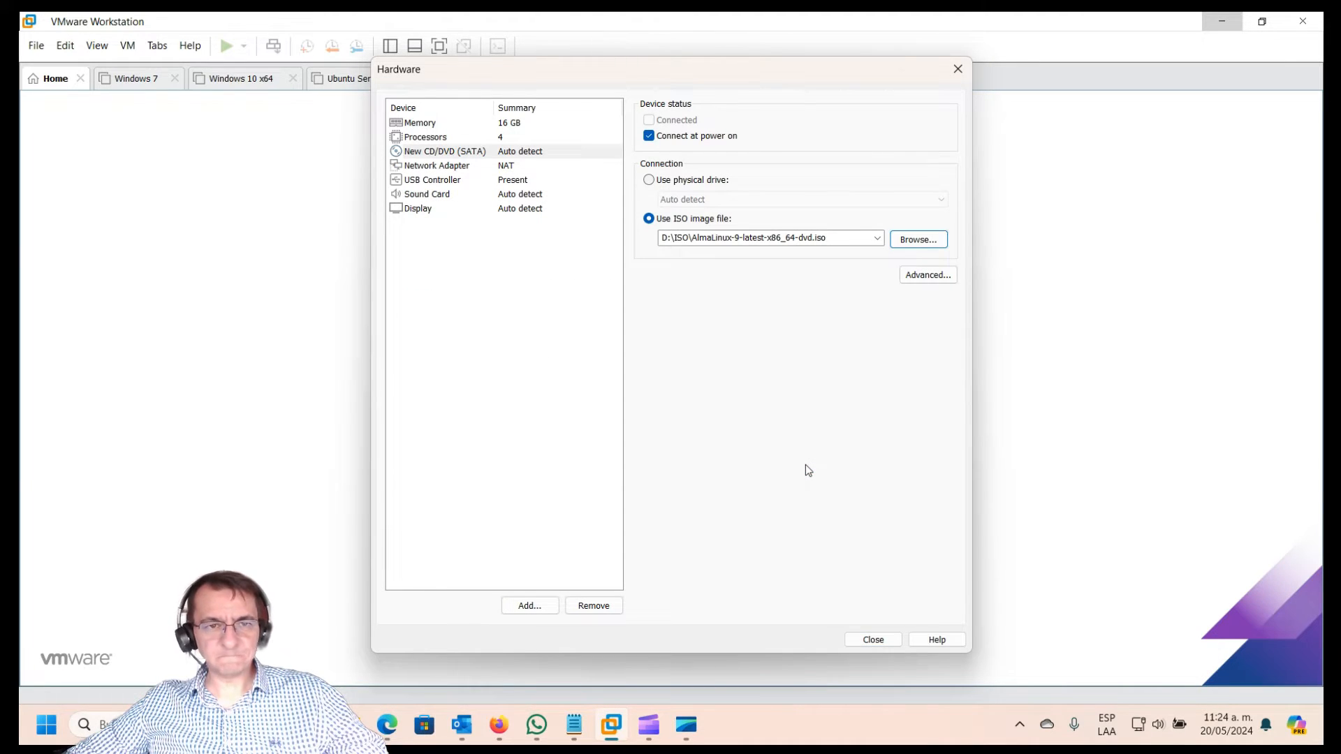
Step: Start adding new hardware and pick Network Adapter as the type
{"action": "left_click", "coordinate": [528, 607]}
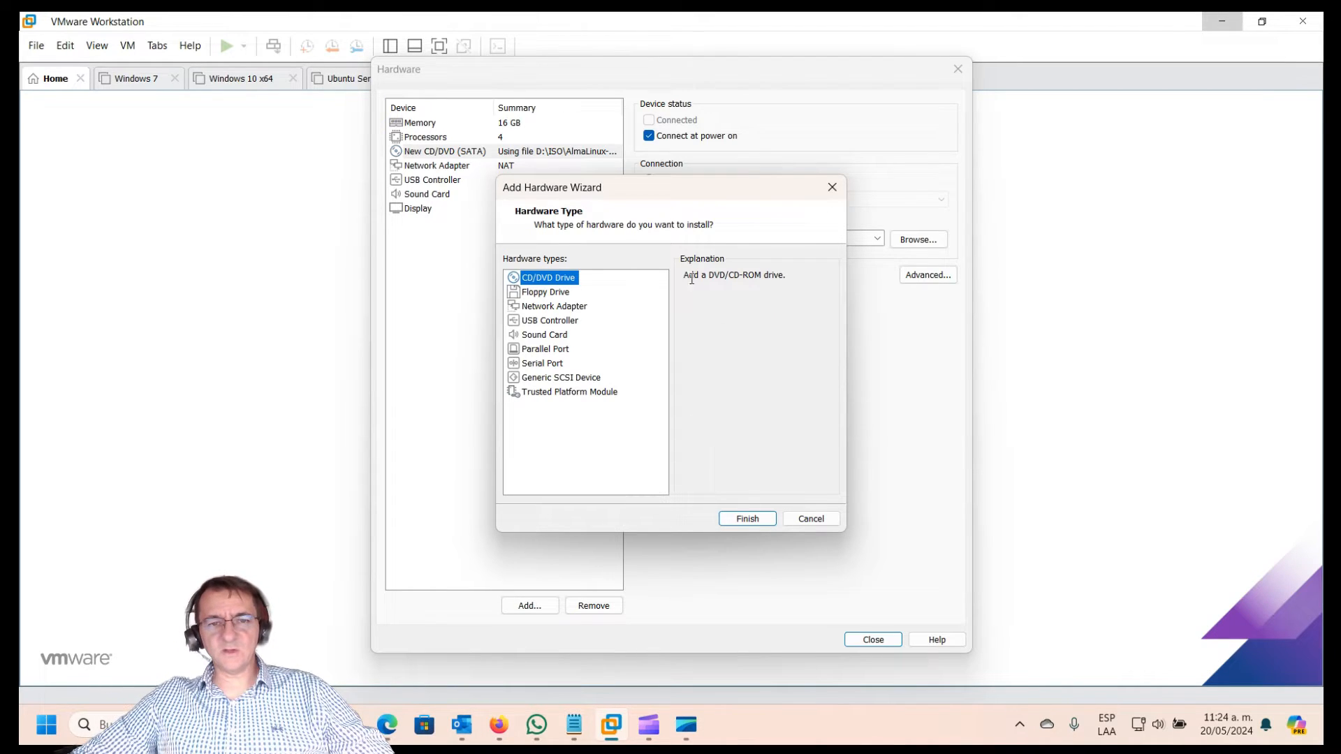
{"action": "left_click", "coordinate": [551, 308]}
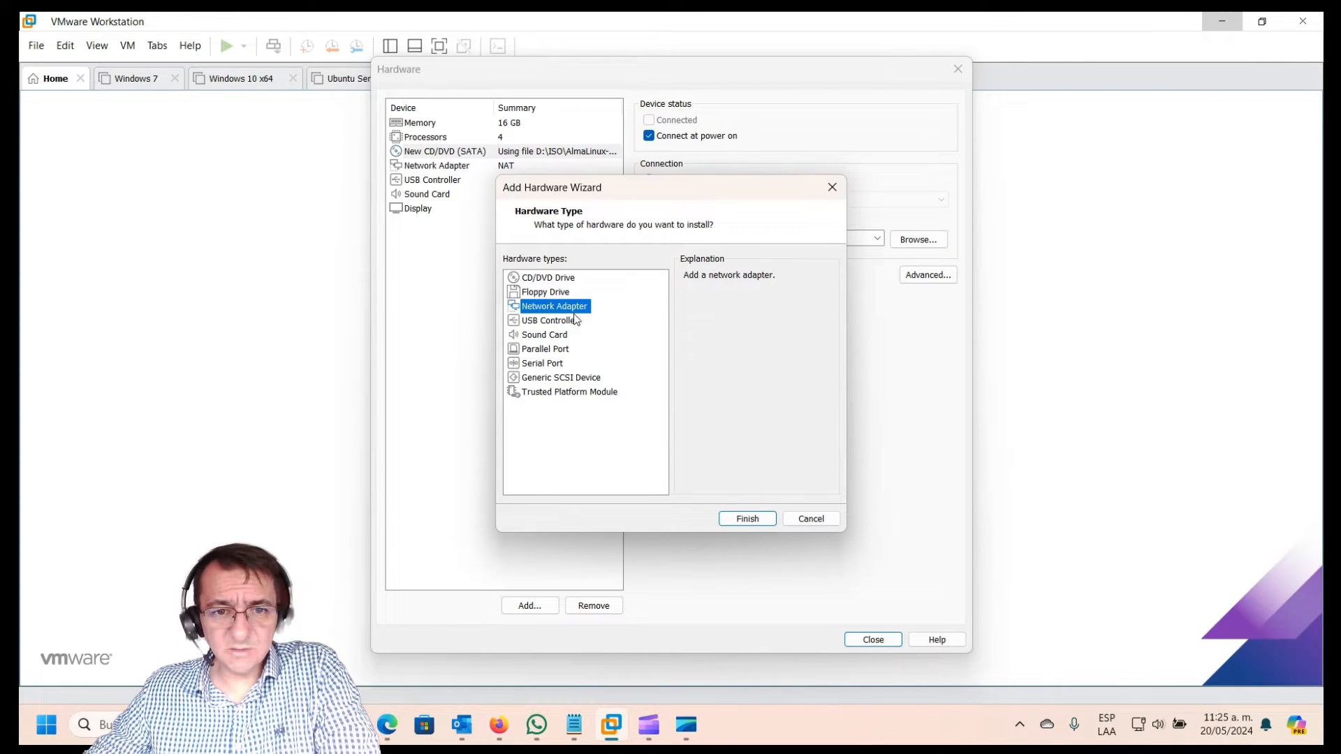
Step: Add Network Adapter 2, close the hardware settings and finish creating oVirt Host
{"action": "left_click", "coordinate": [747, 518]}
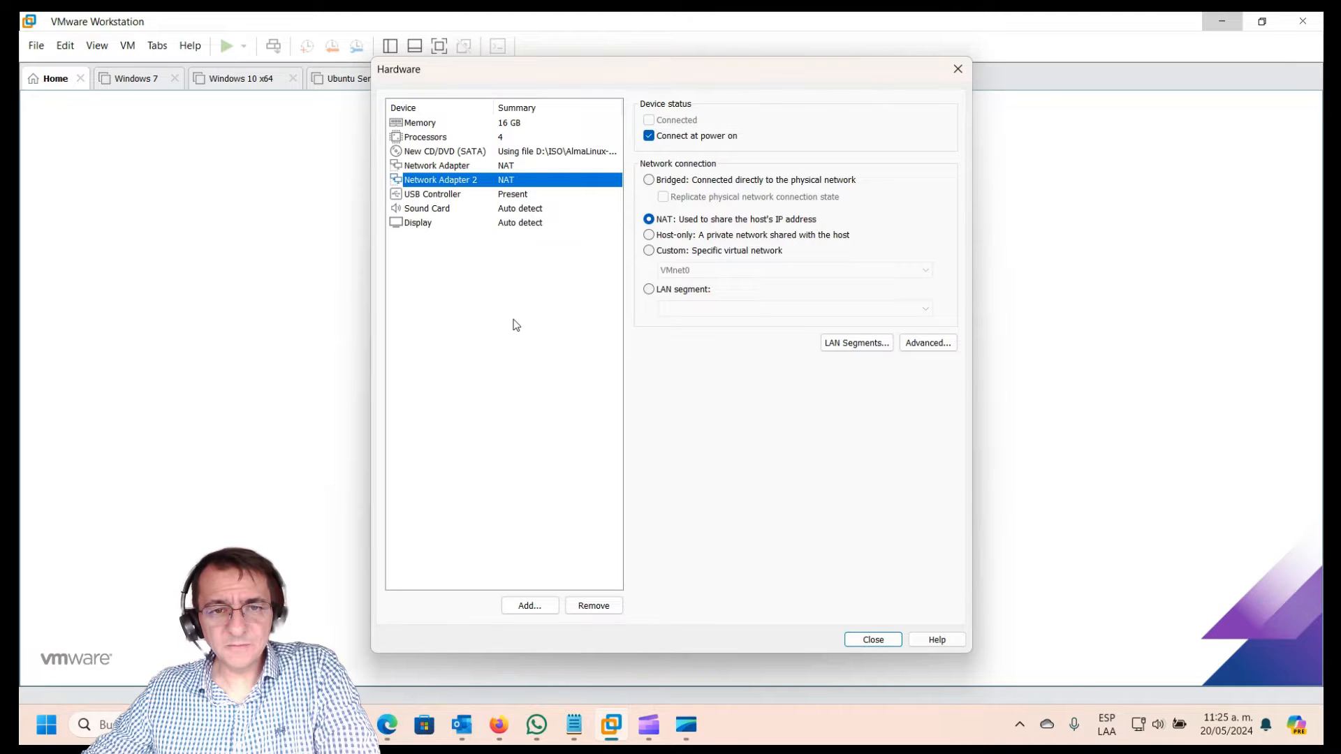
{"action": "left_click", "coordinate": [419, 209]}
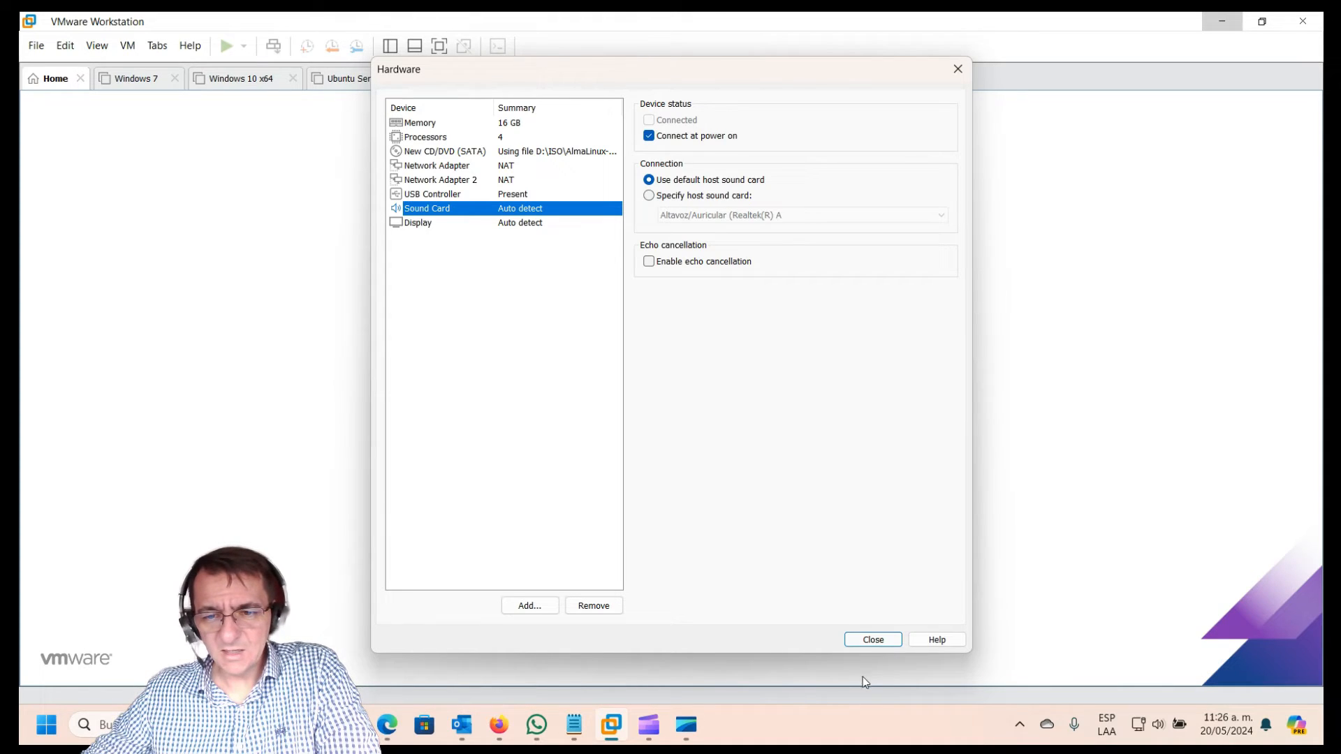
{"action": "left_click", "coordinate": [872, 640]}
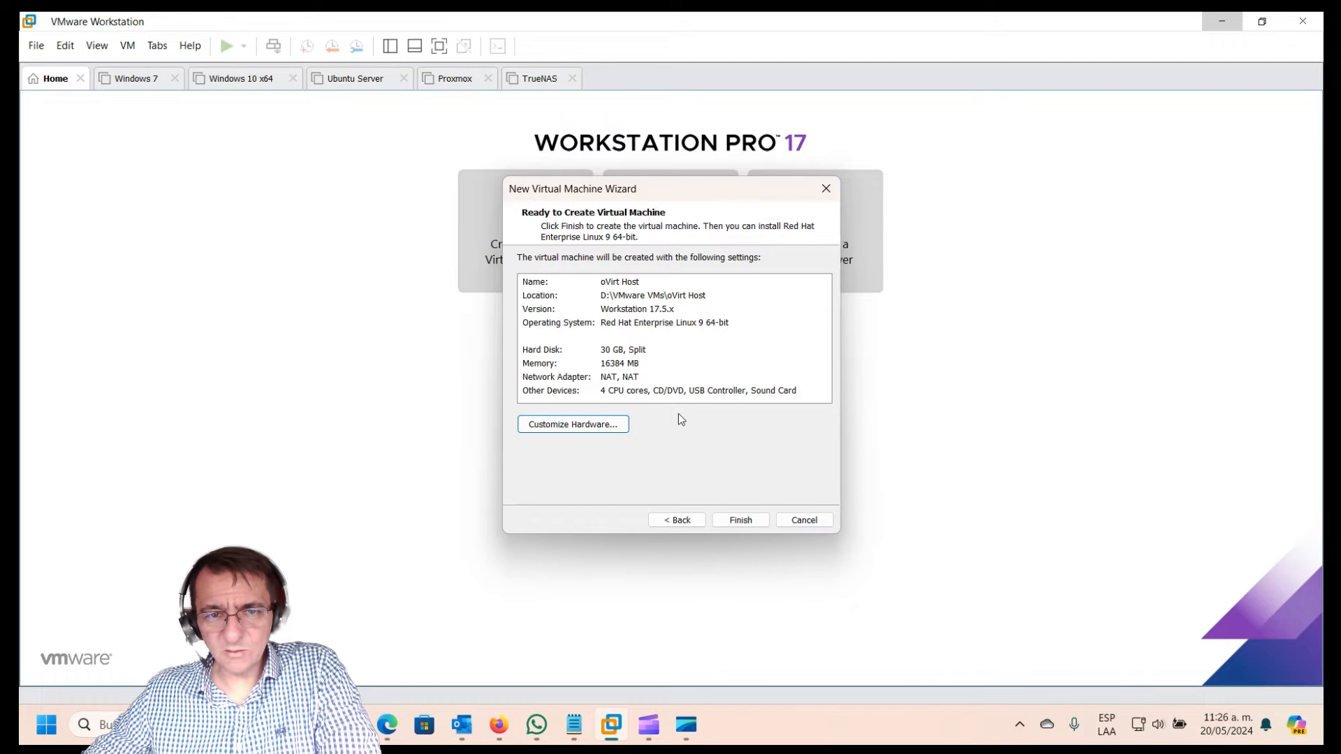
{"action": "left_click", "coordinate": [749, 524]}
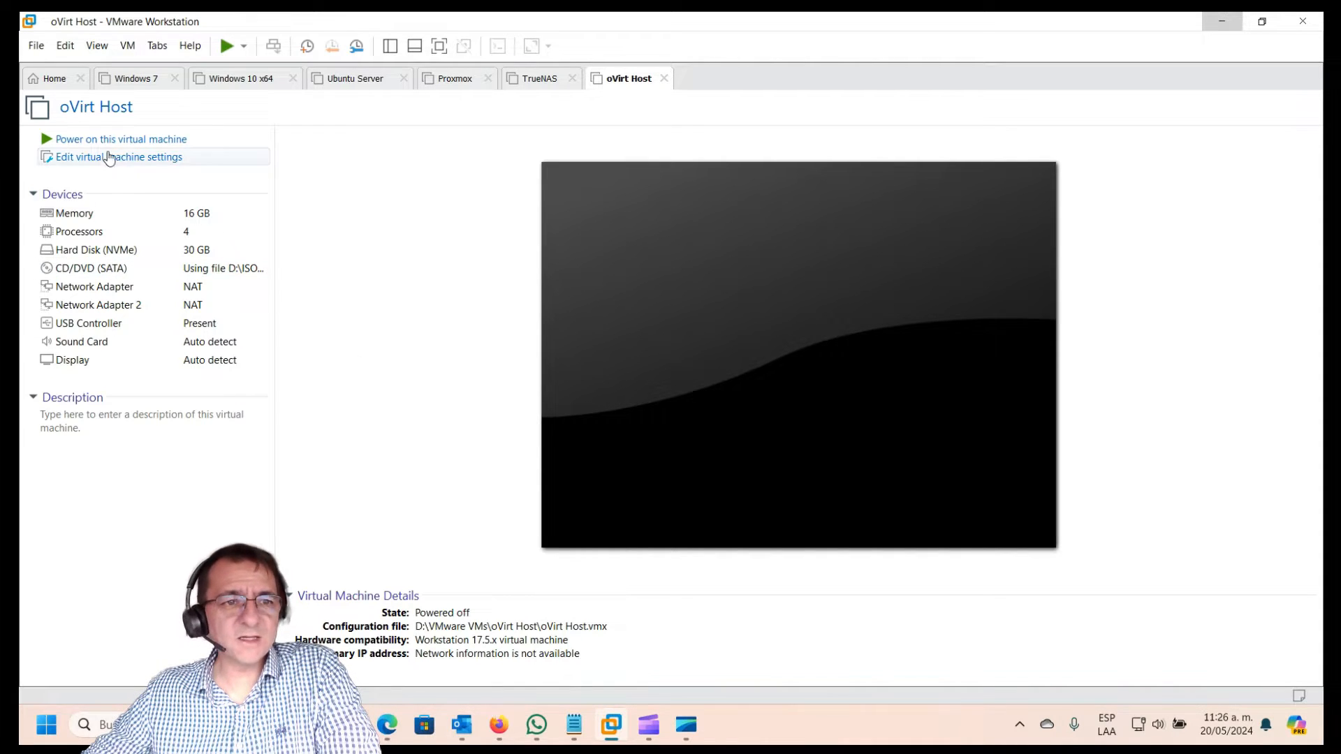
Step: Add a new 50 GB NVMe virtual hard disk to the oVirt Host VM and save the settings
{"action": "left_click", "coordinate": [103, 162]}
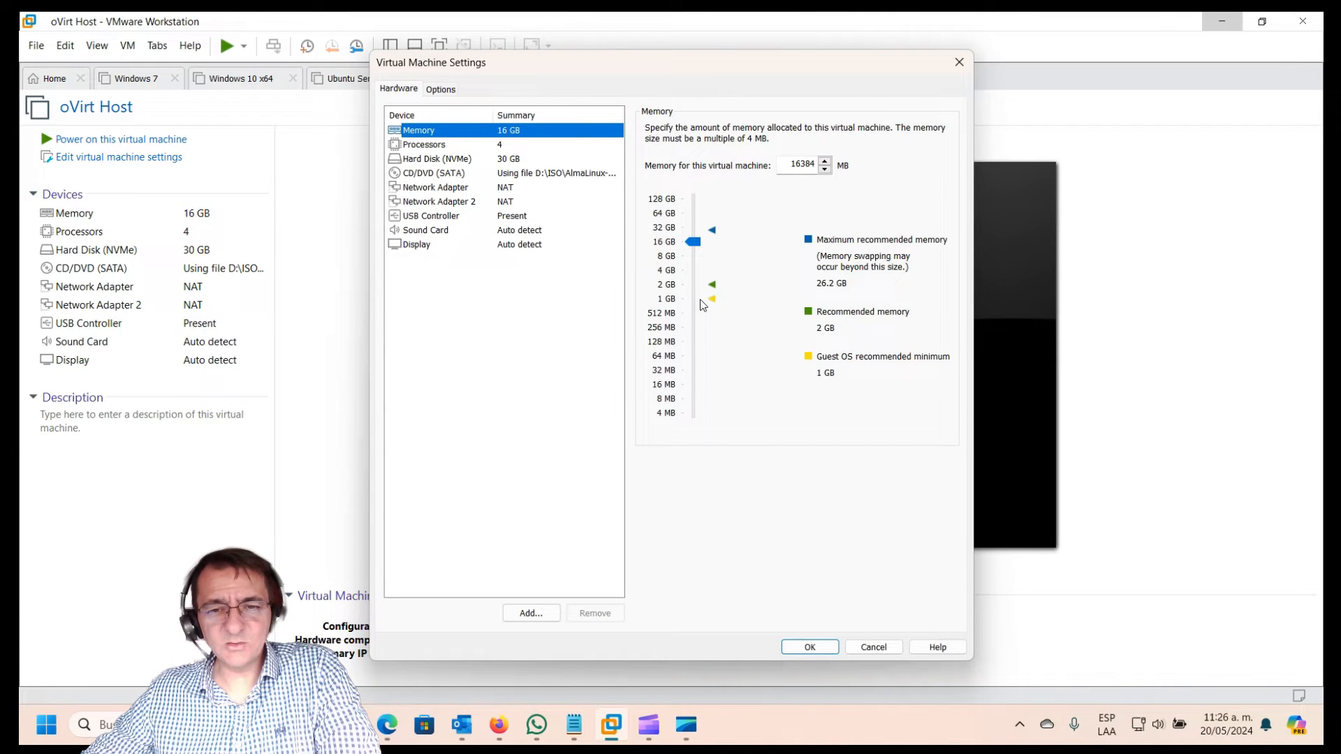
{"action": "left_click", "coordinate": [529, 613]}
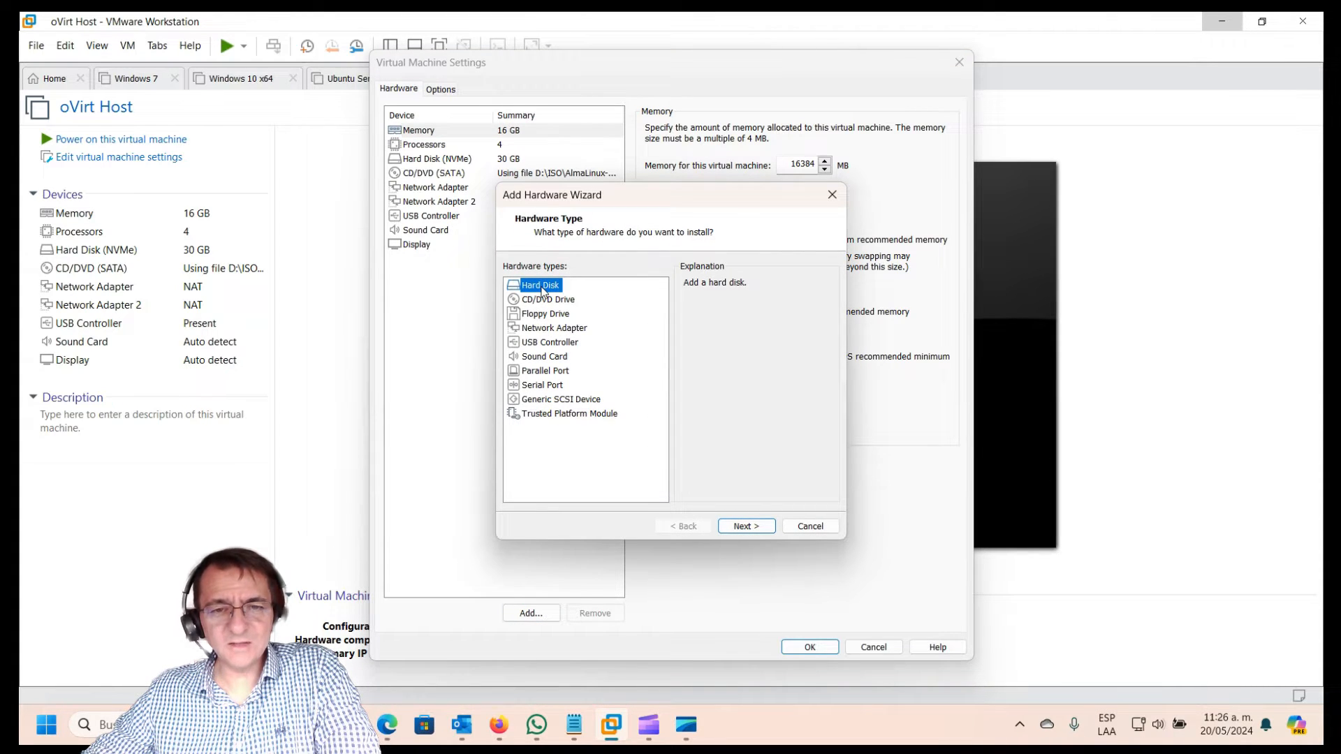
{"action": "left_click", "coordinate": [737, 525]}
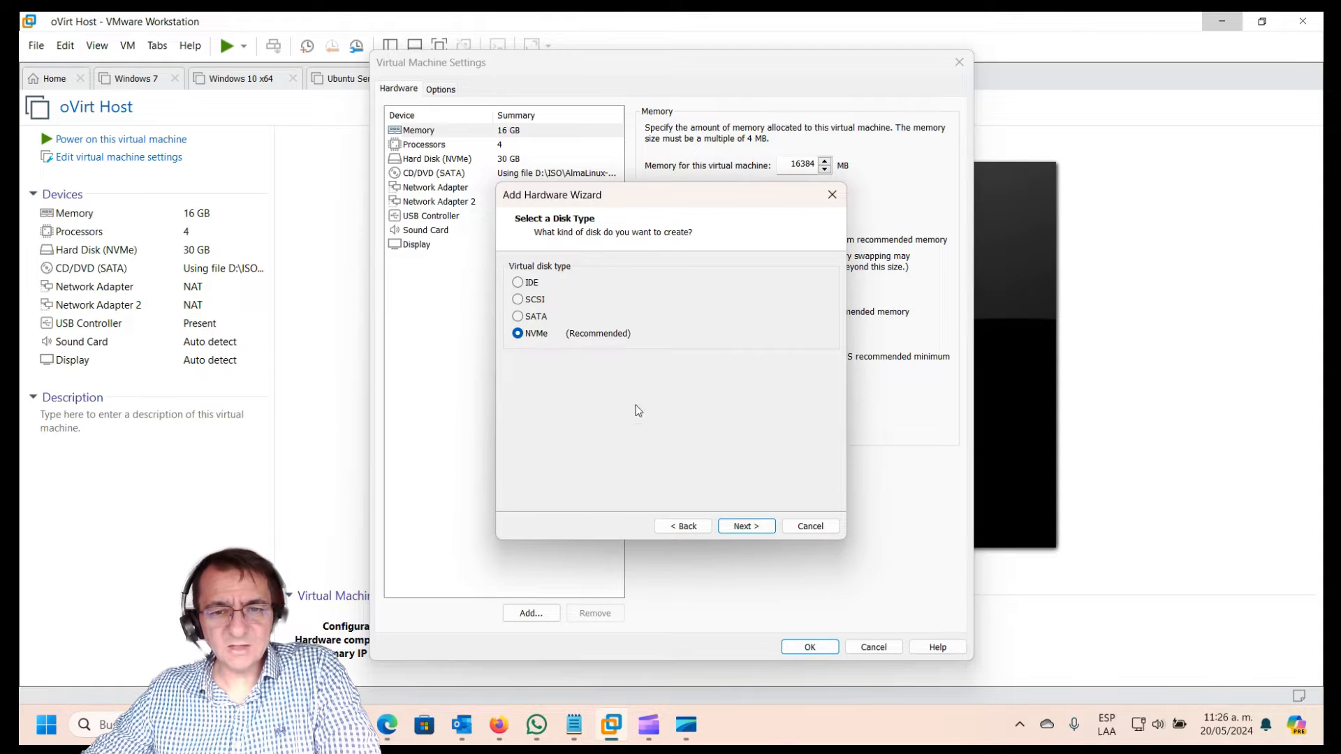
{"action": "left_click", "coordinate": [745, 527]}
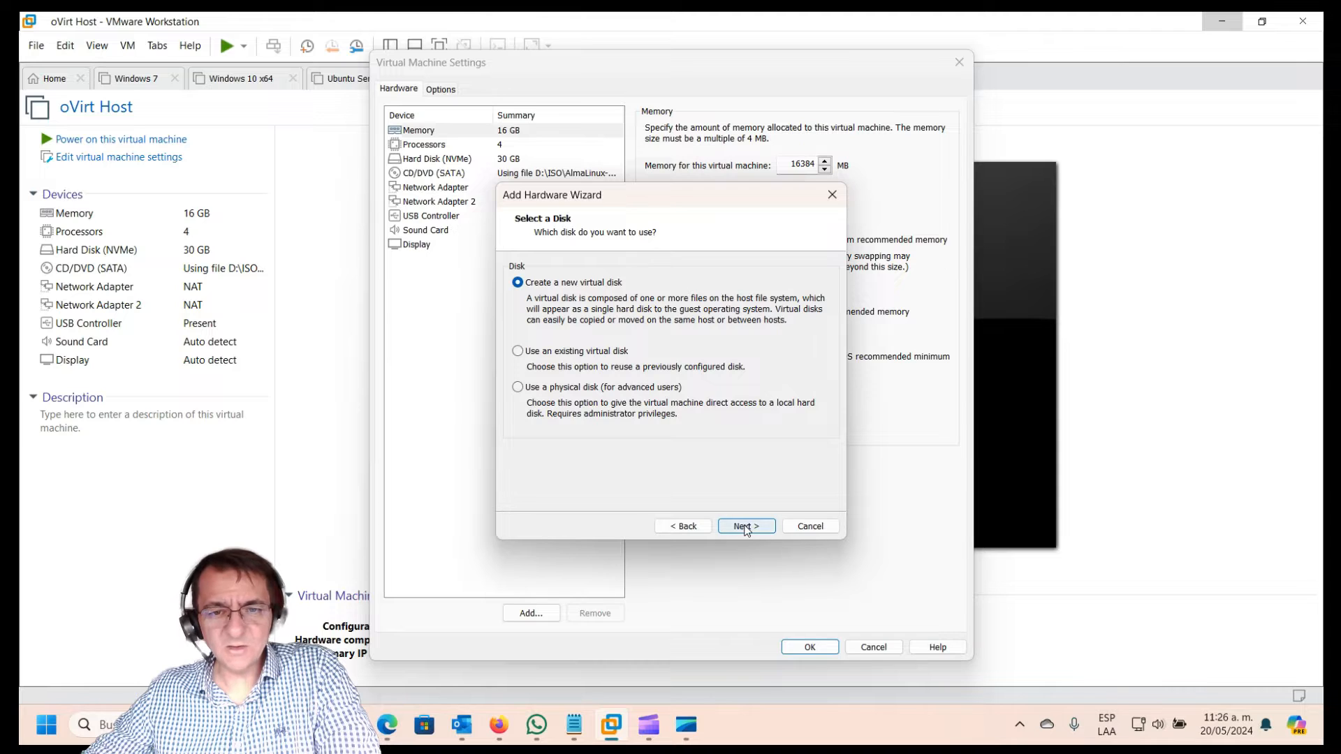
{"action": "left_click", "coordinate": [745, 526]}
{"action": "type", "text": "50"}
{"action": "left_click", "coordinate": [745, 525]}
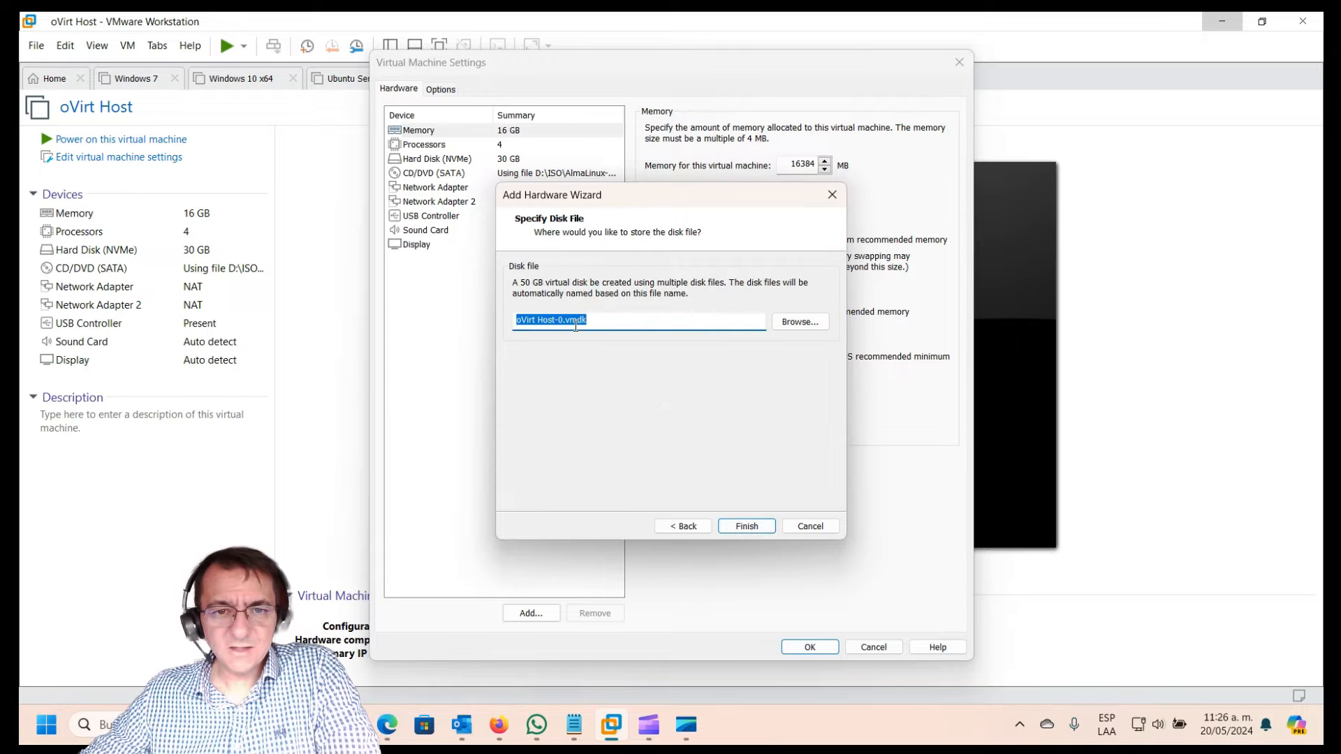
{"action": "left_click", "coordinate": [566, 327]}
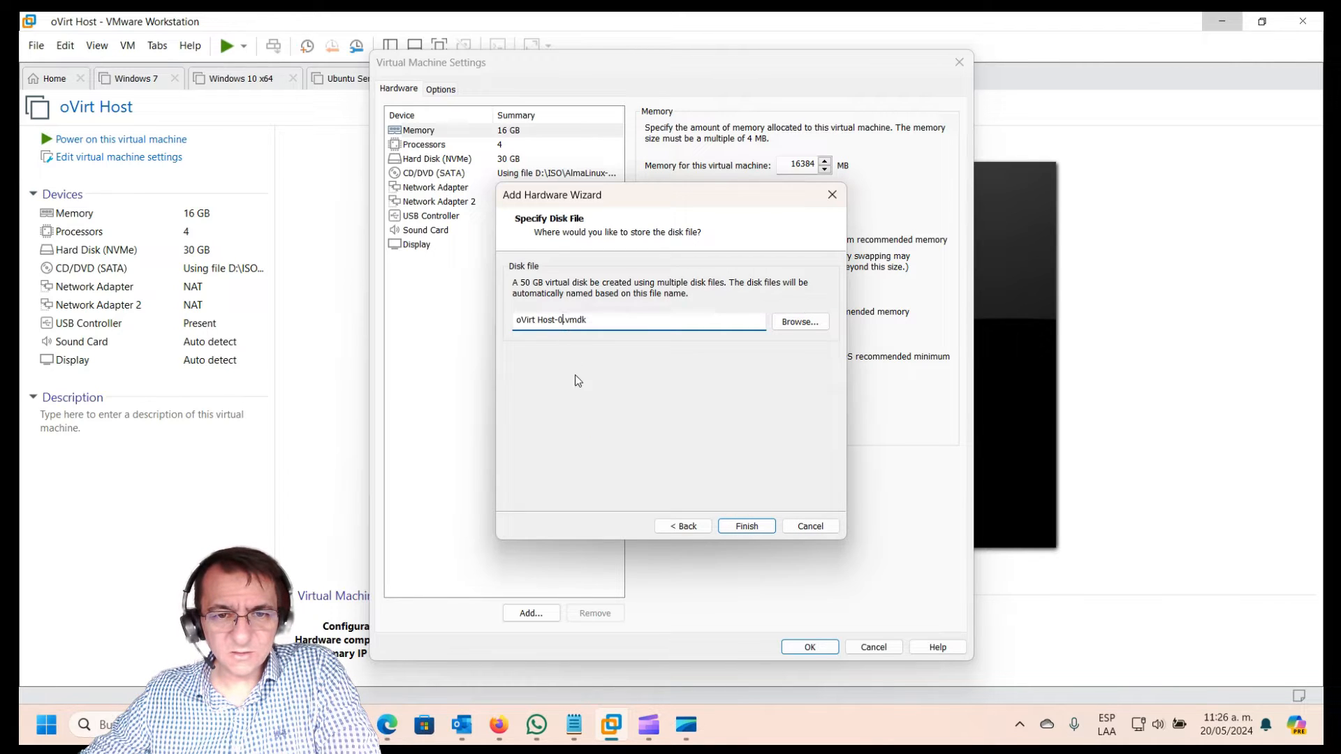
{"action": "left_click_drag", "start_coordinate": [564, 321], "coordinate": [555, 322]}
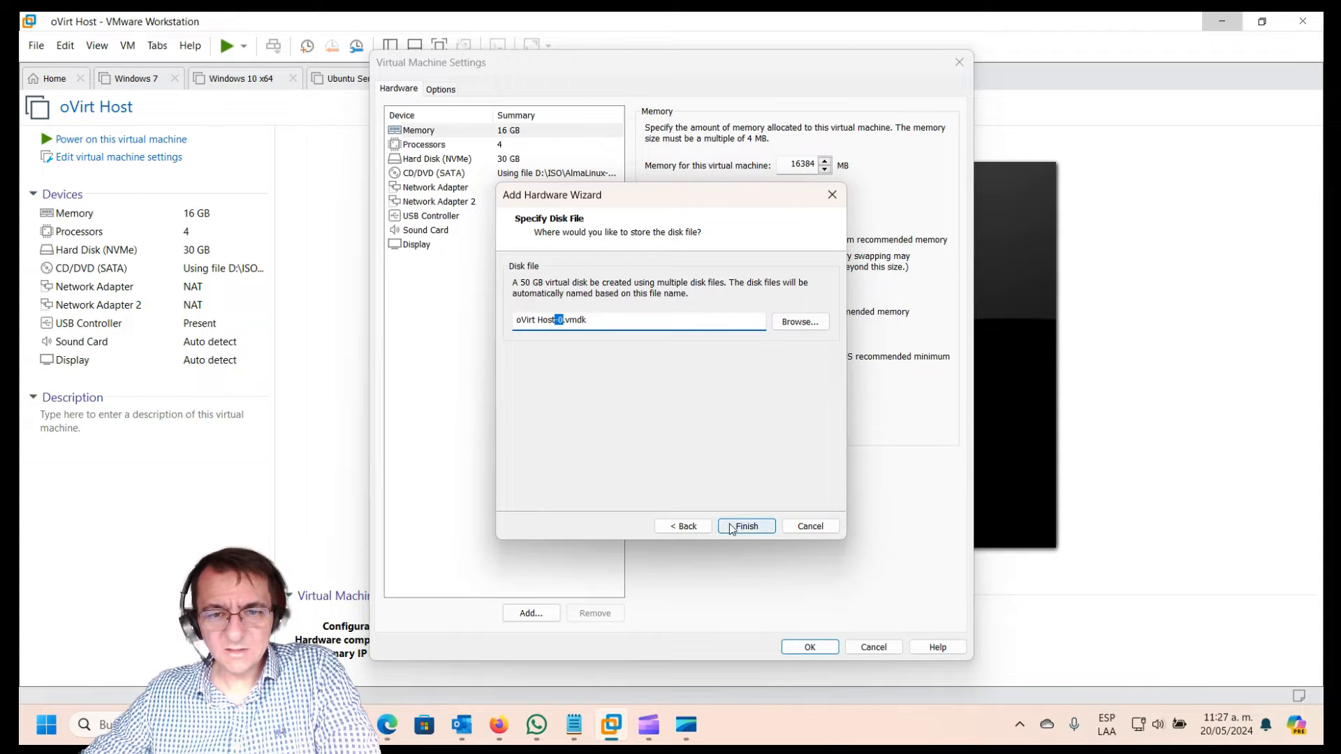
{"action": "left_click", "coordinate": [748, 527]}
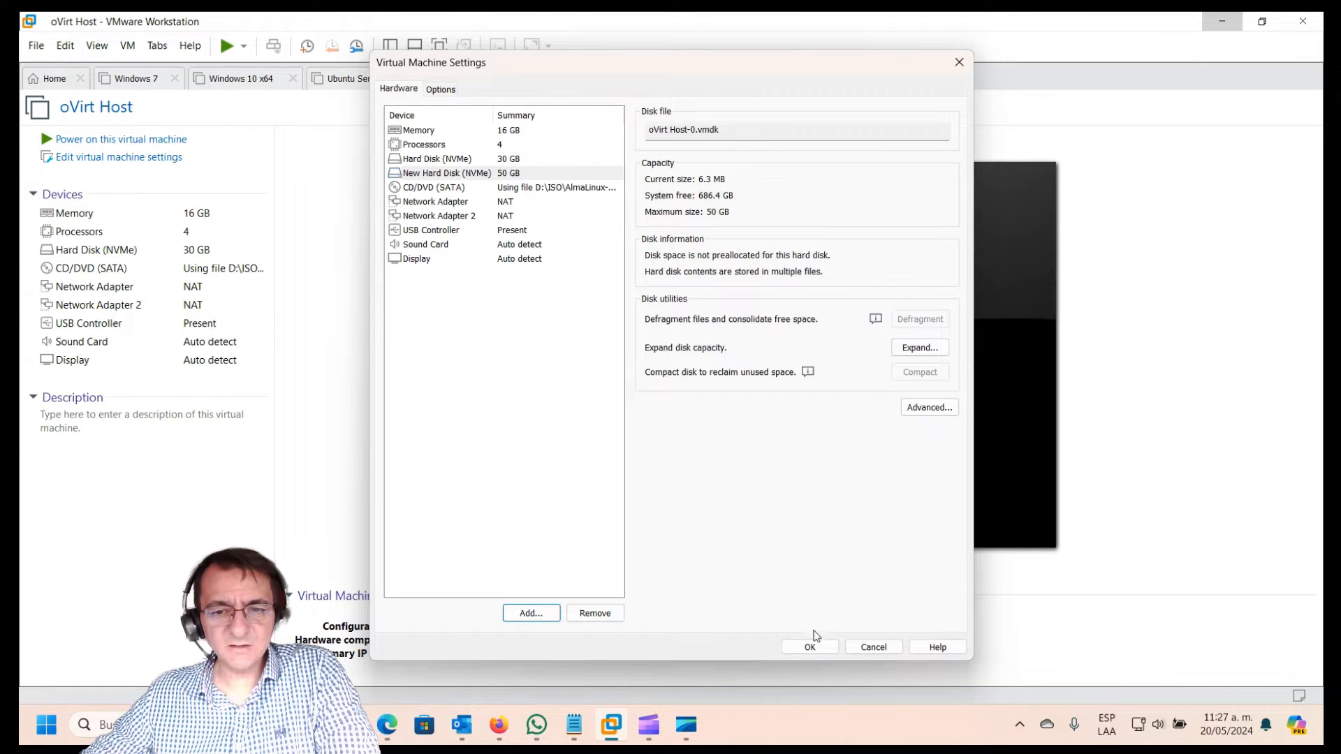
{"action": "left_click", "coordinate": [809, 643]}
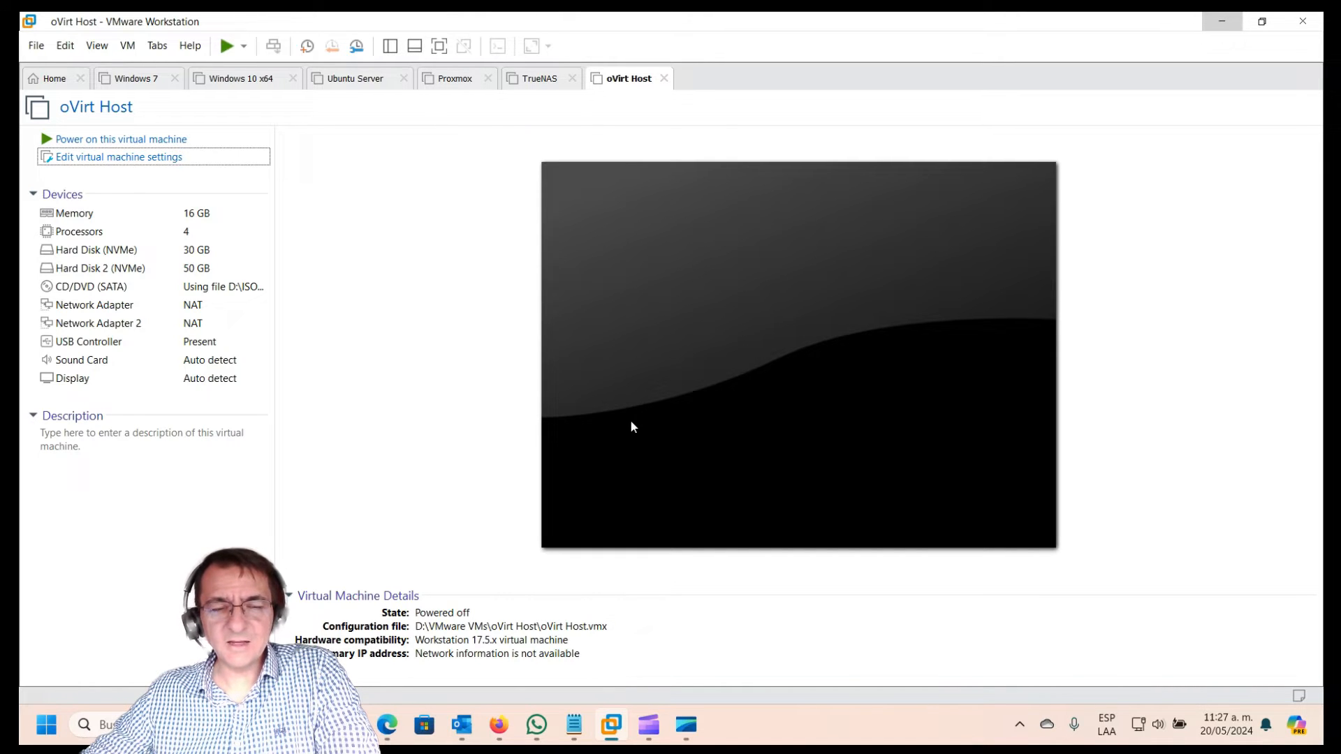
Step: Power on the oVirt Host VM so it boots the AlmaLinux 9.2 installation media
{"action": "left_click", "coordinate": [687, 725]}
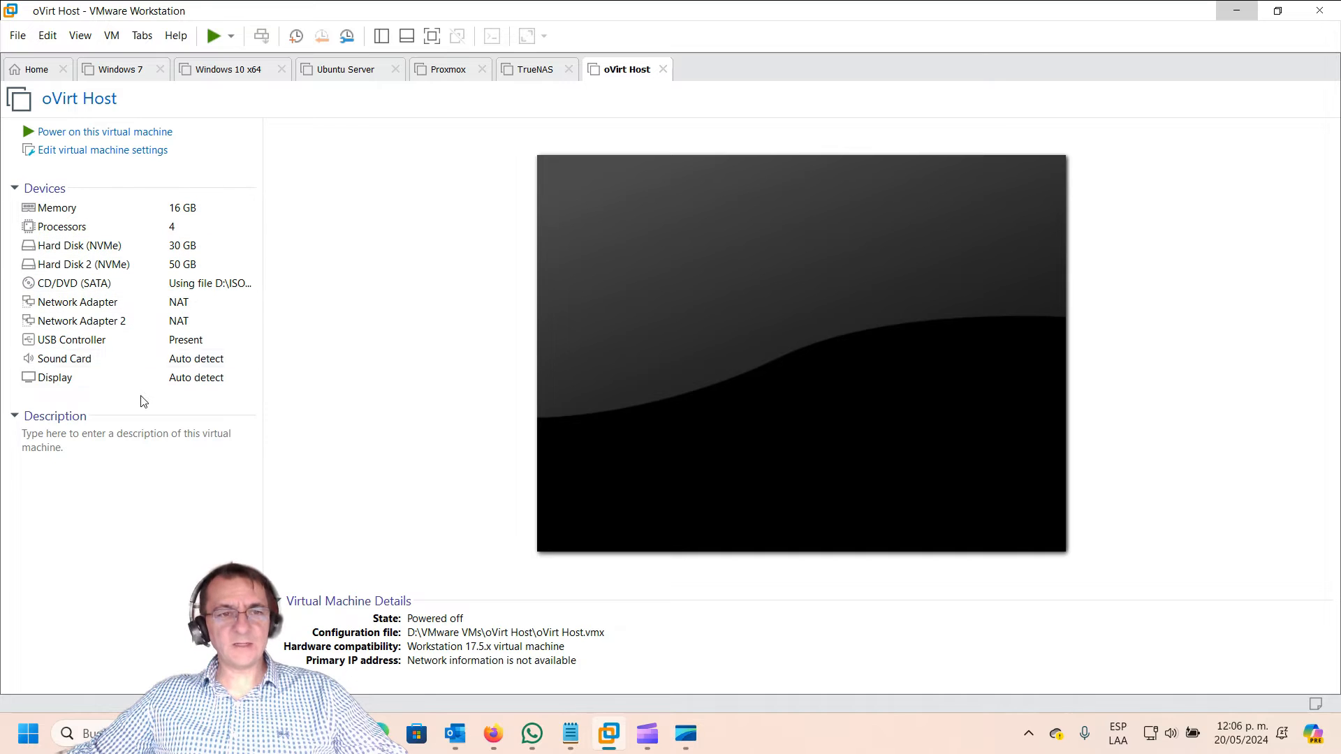
{"action": "left_click", "coordinate": [77, 131]}
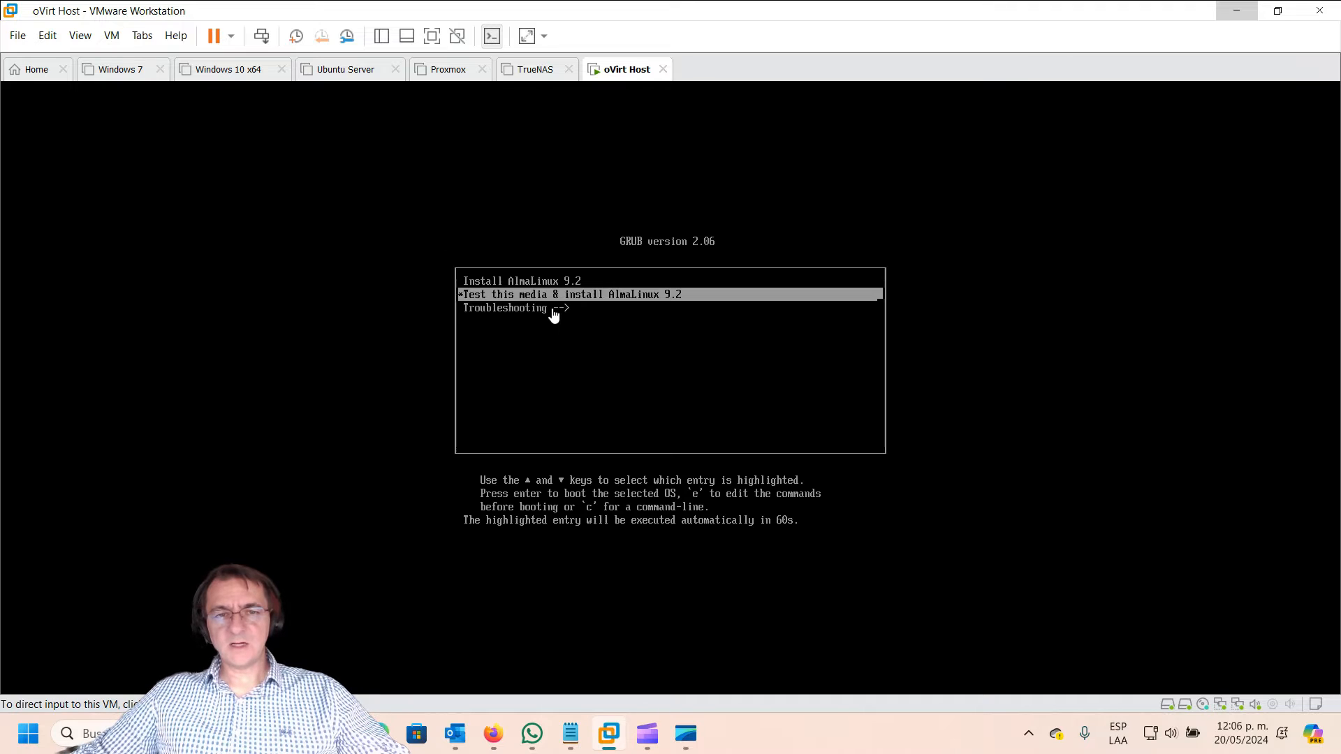
Step: Stop the GRUB countdown and boot the Install AlmaLinux 9.2 entry
{"action": "left_click", "coordinate": [635, 351]}
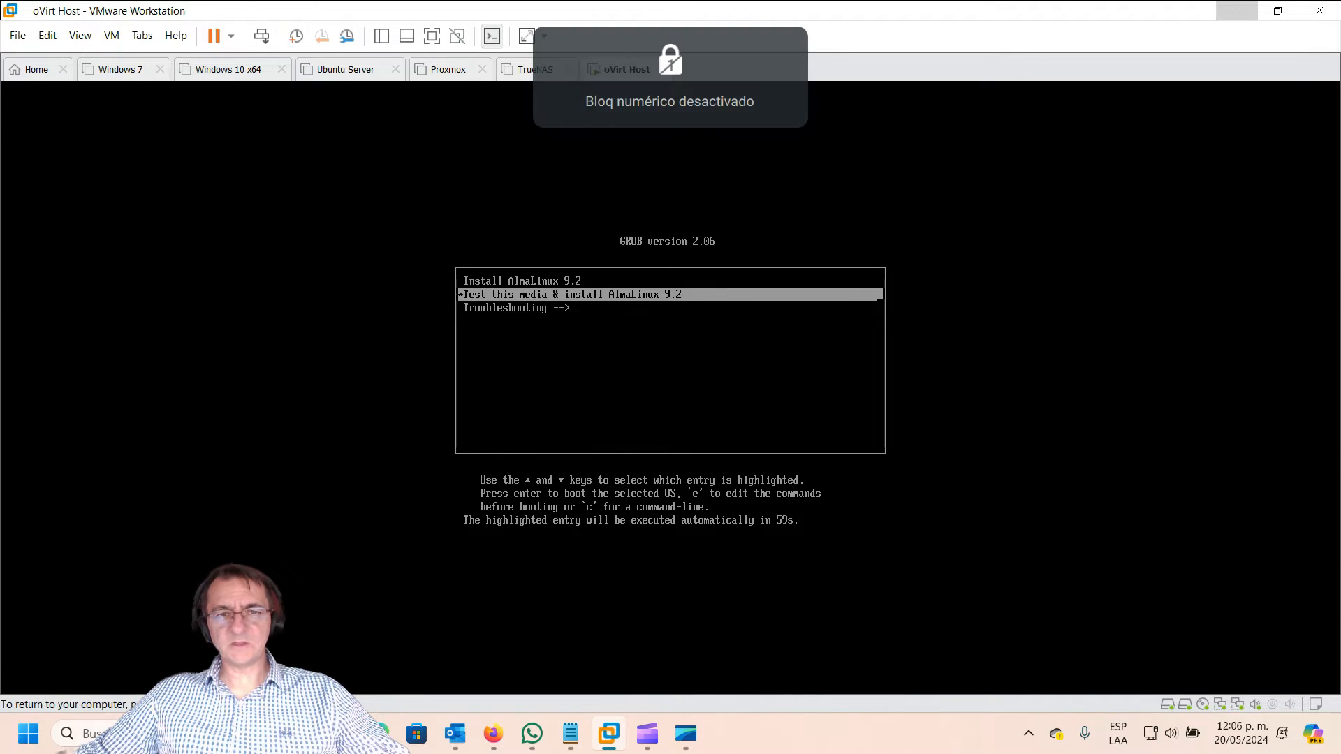
{"action": "key", "text": "Up"}
{"action": "key", "text": "Down"}
{"action": "key", "text": "Up"}
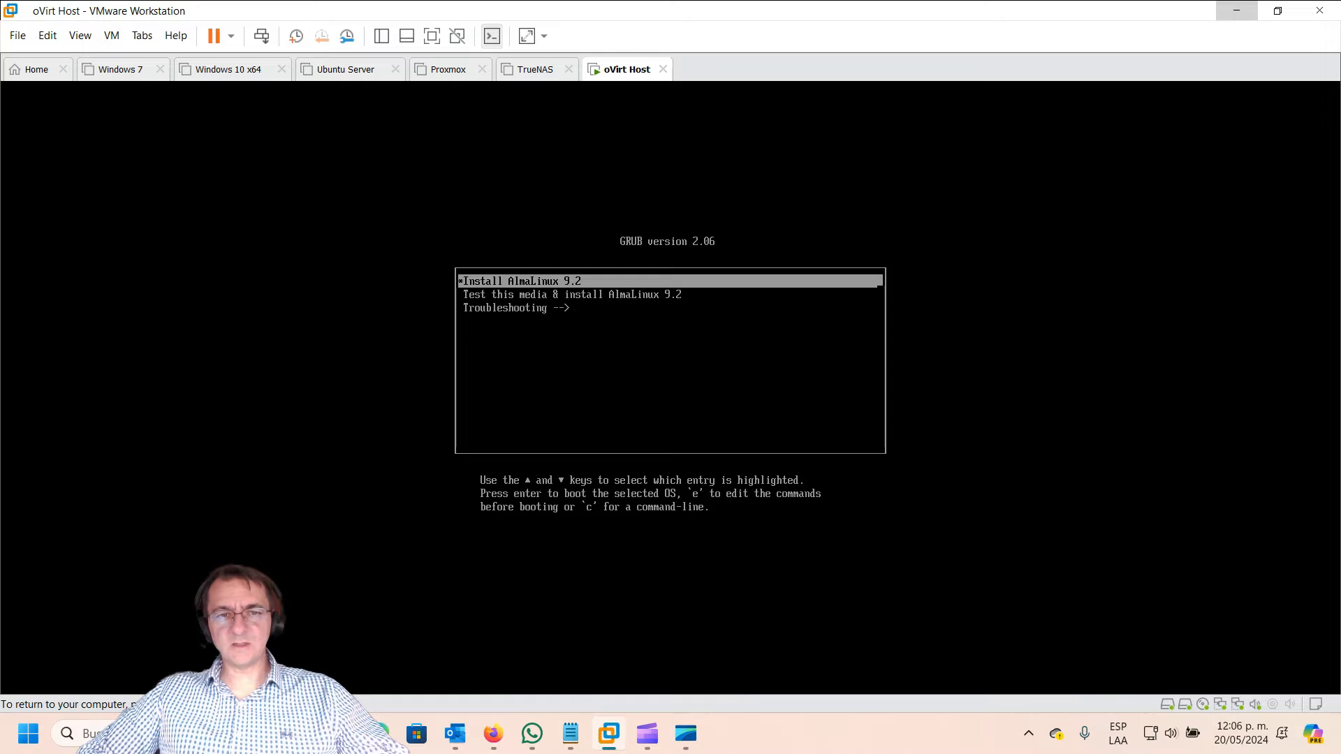
{"action": "key", "text": "Down"}
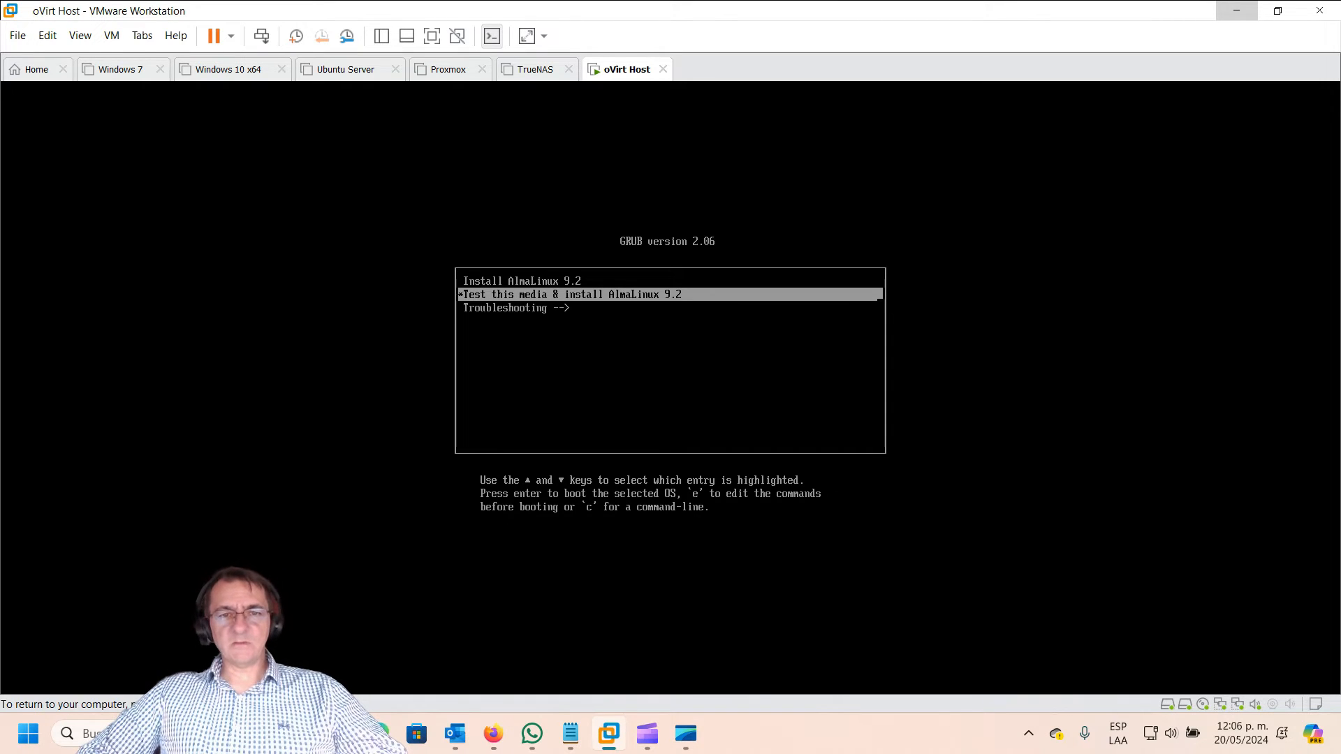
{"action": "key", "text": "Down"}
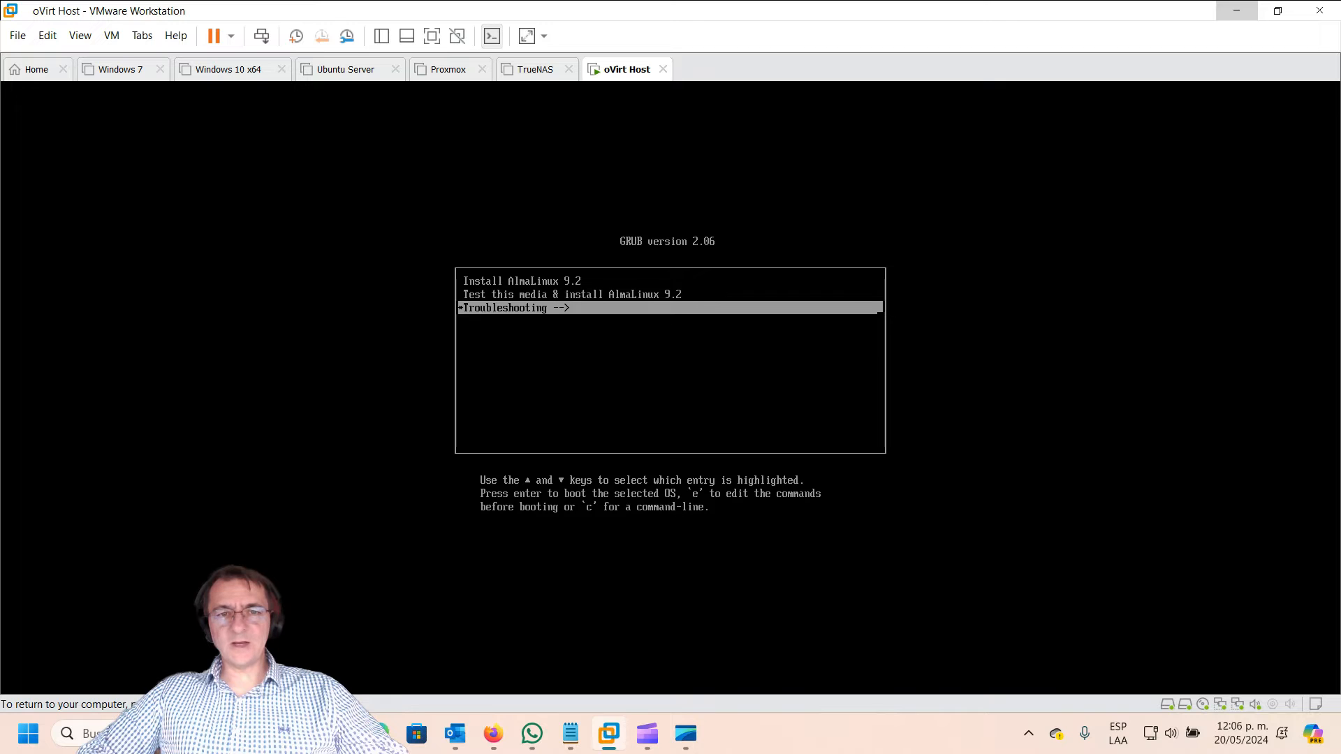
{"action": "key", "text": "Up"}
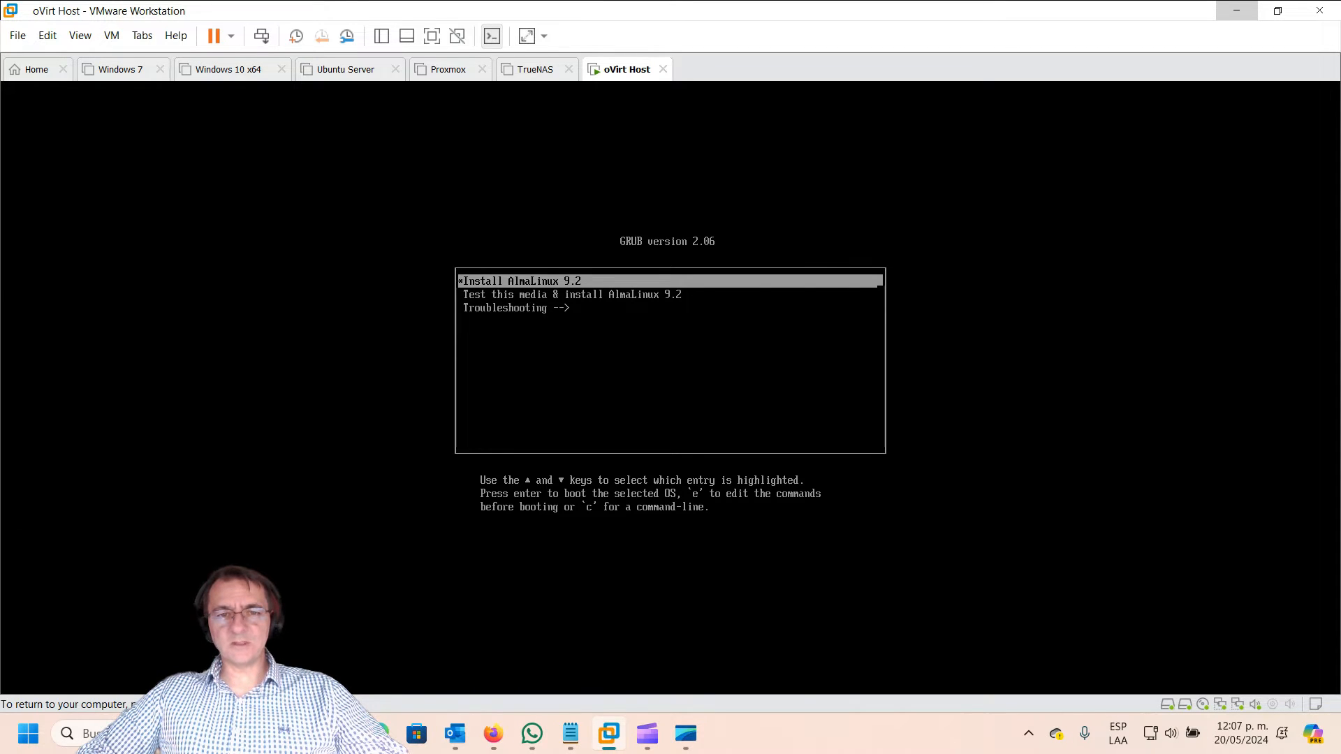
{"action": "key", "text": "Return"}
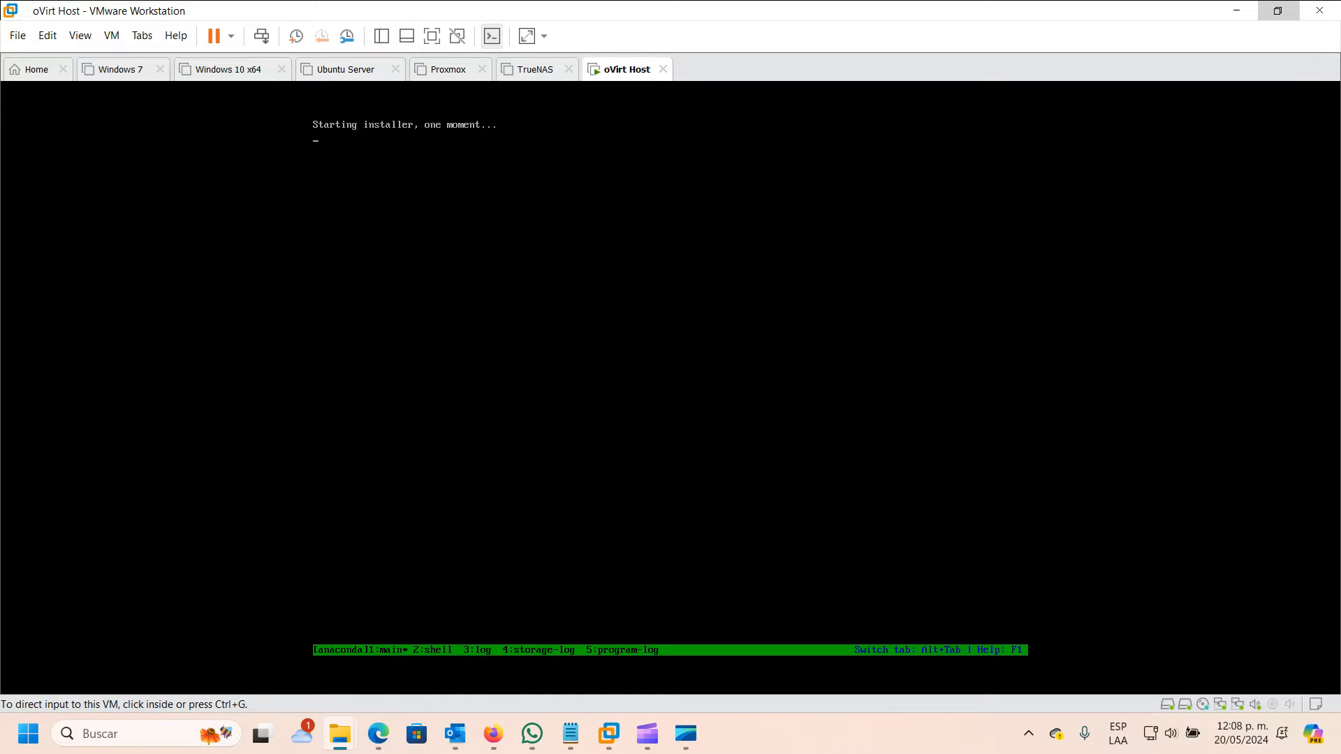
Step: Keep English (United States) as the installer language and continue to the Installation Summary
{"action": "left_click", "coordinate": [670, 388]}
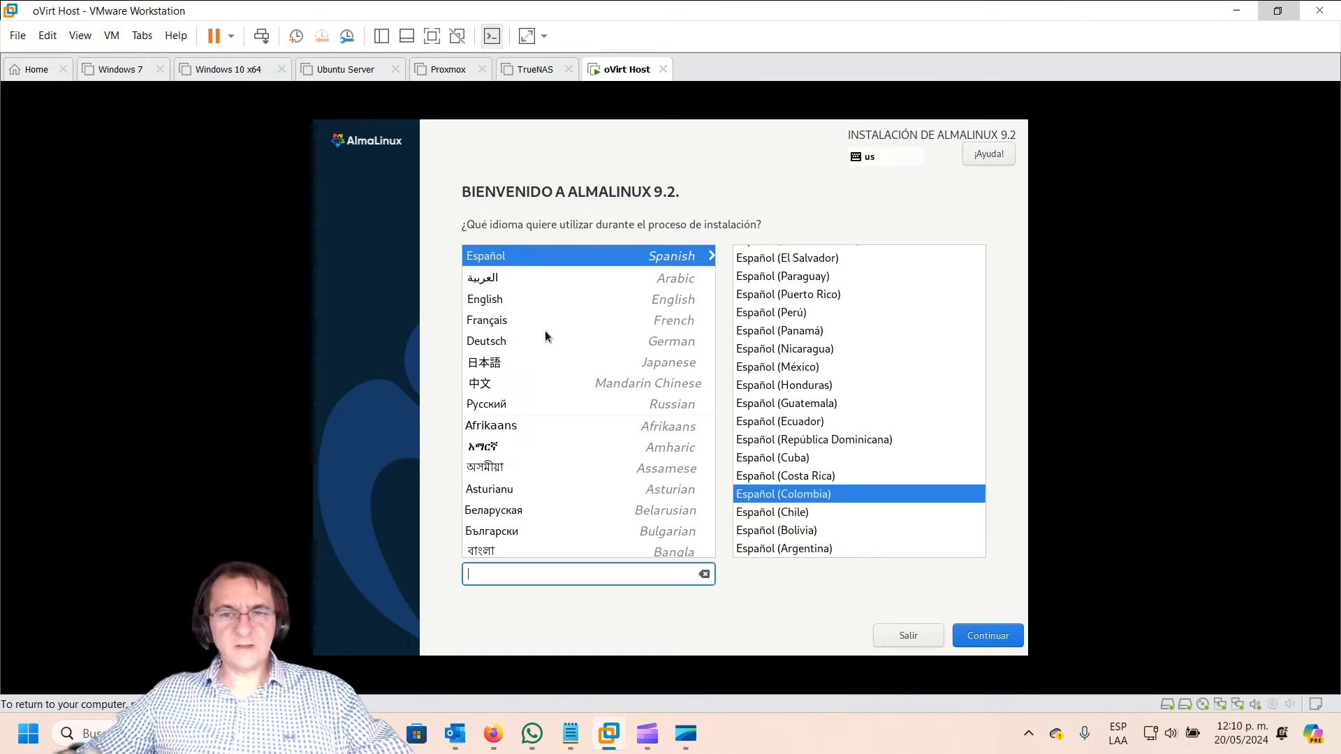
{"action": "left_click", "coordinate": [476, 301]}
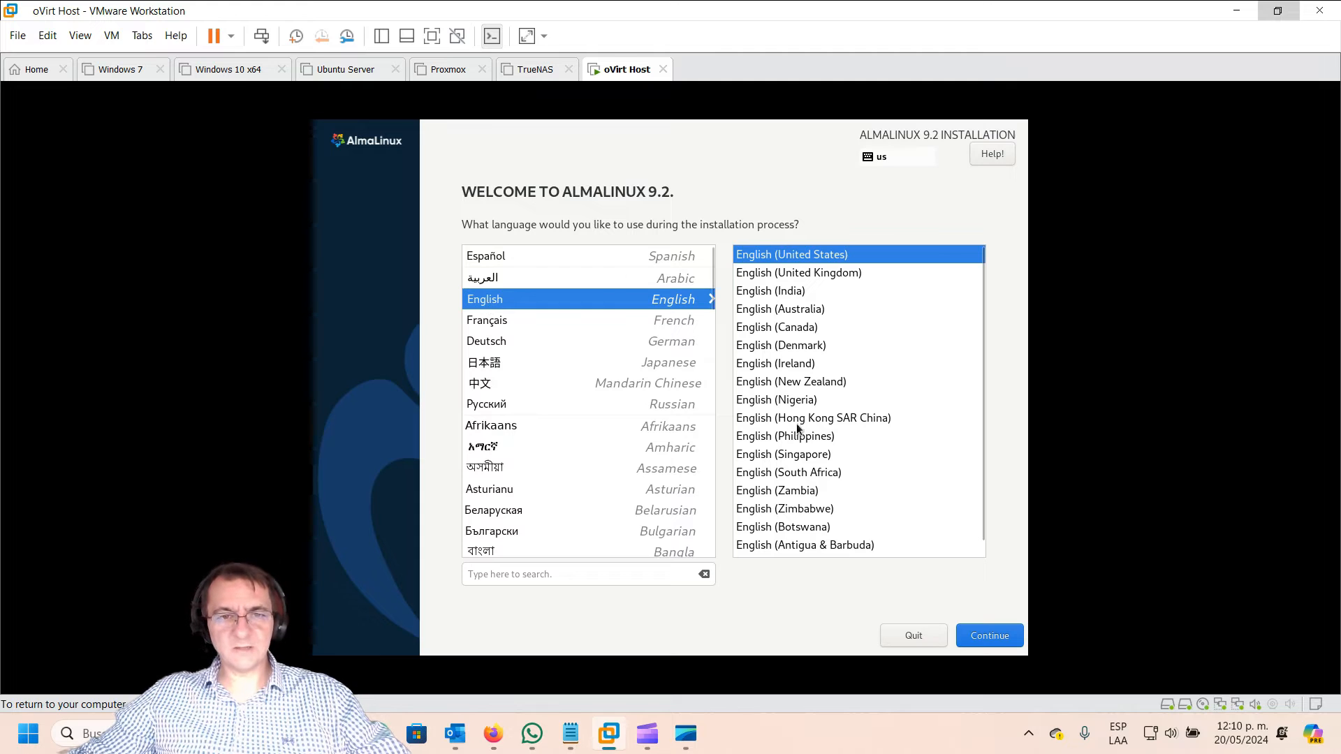
{"action": "key", "text": "Num_Lock"}
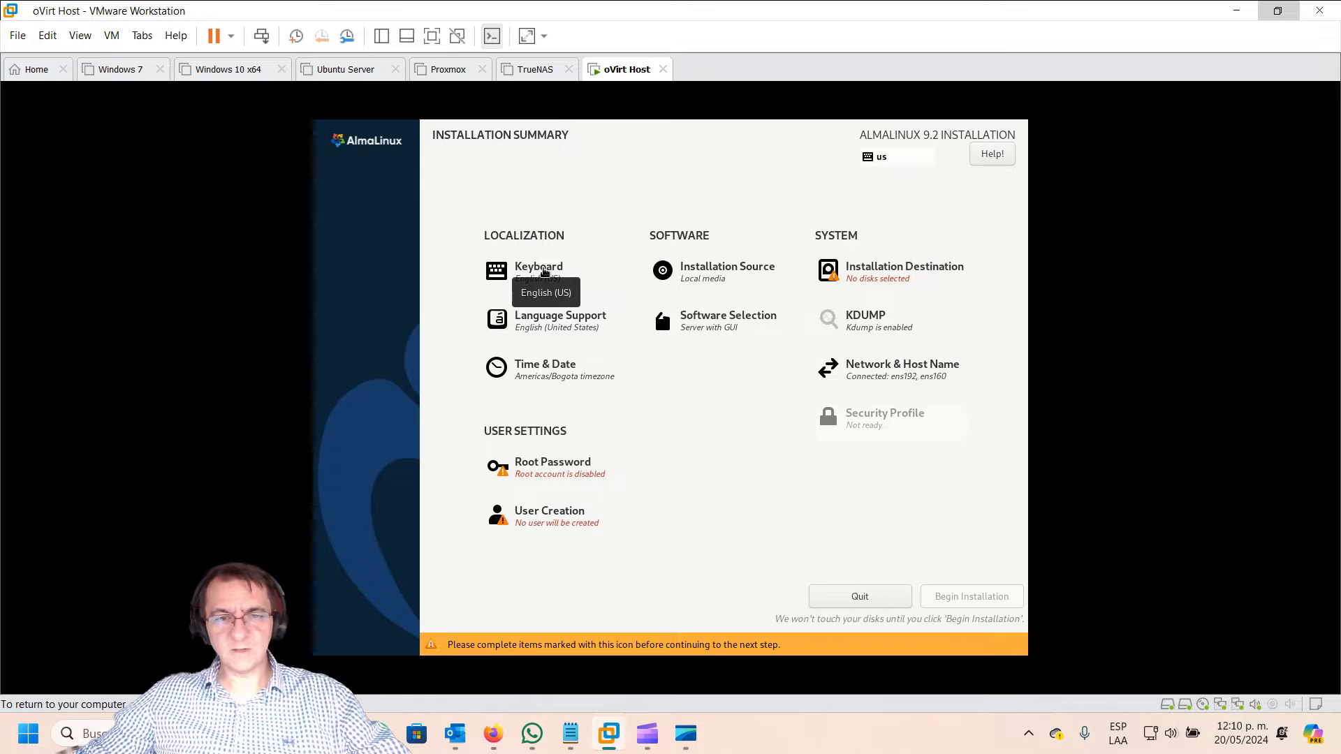
Step: Add the Spanish (Latin American) keyboard layout, remove English (US), and confirm the layouts
{"action": "left_click", "coordinate": [544, 272]}
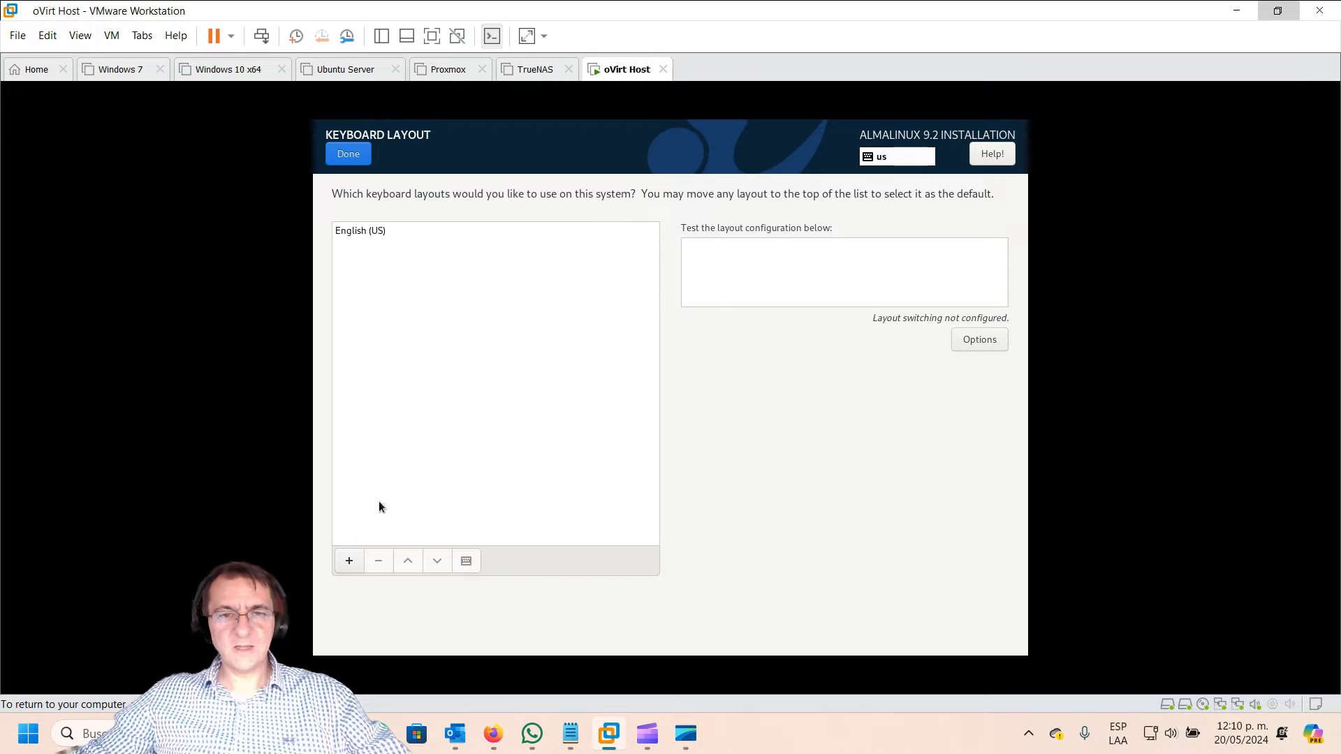
{"action": "left_click", "coordinate": [350, 561]}
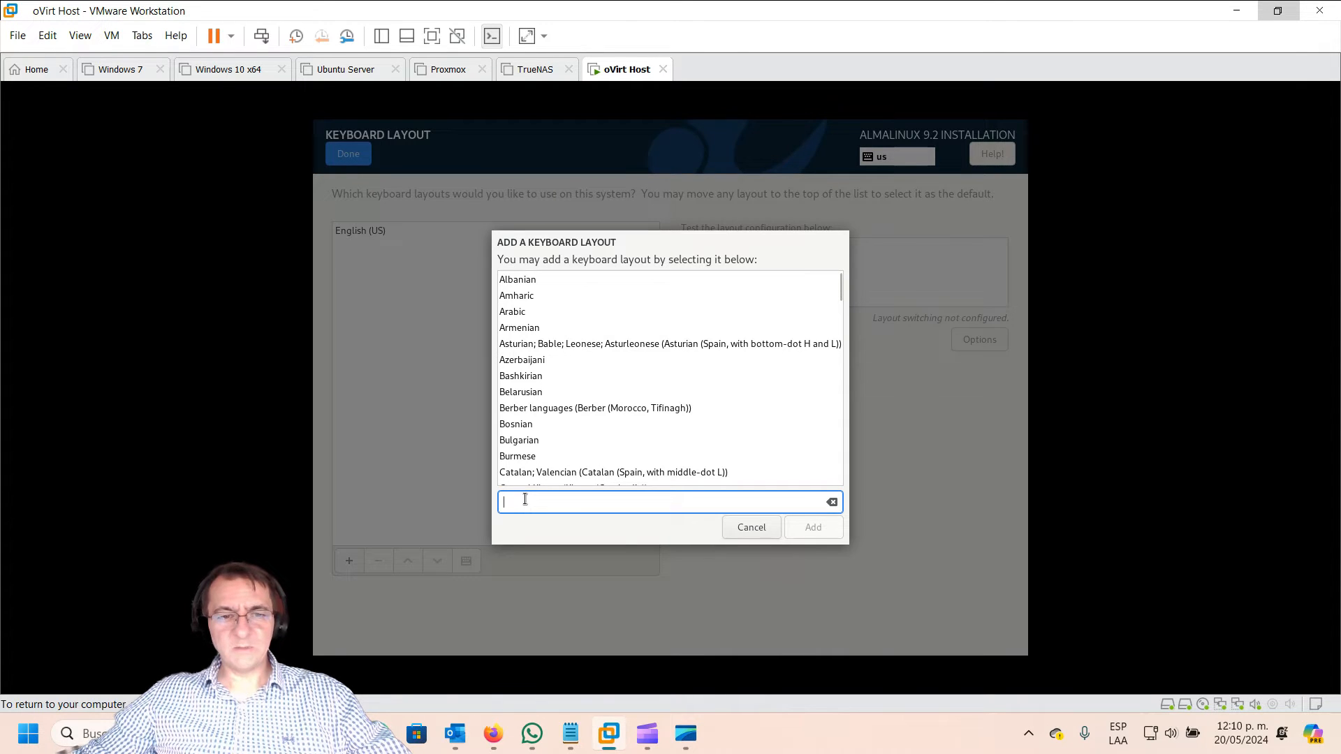
{"action": "type", "text": "span"}
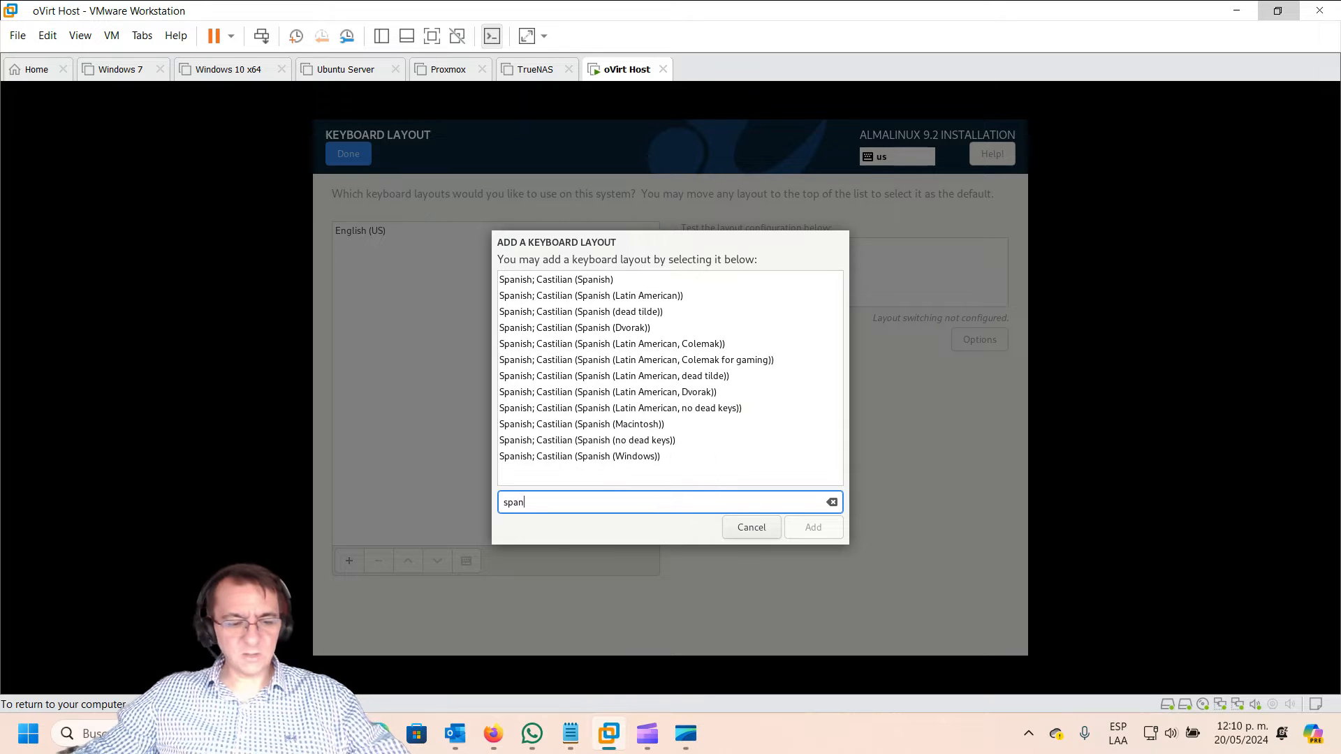
{"action": "left_click", "coordinate": [643, 296]}
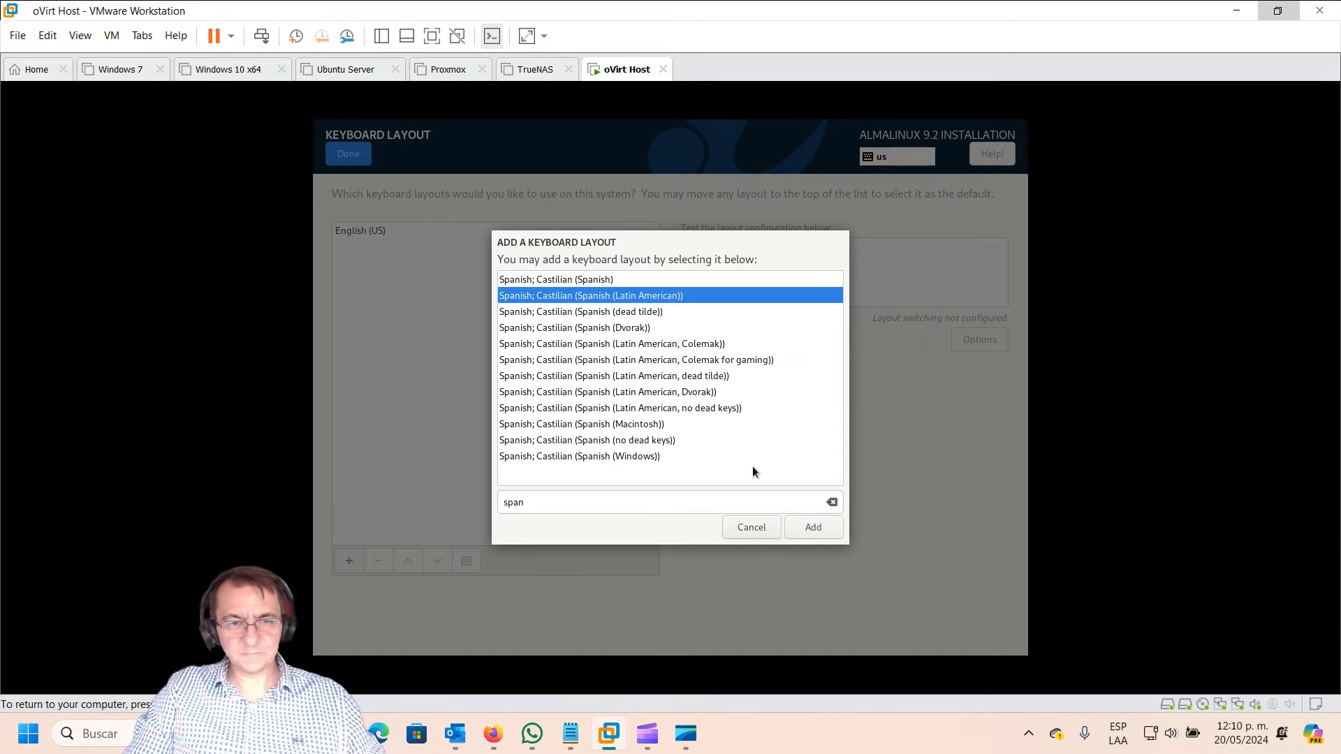
{"action": "left_click", "coordinate": [817, 530]}
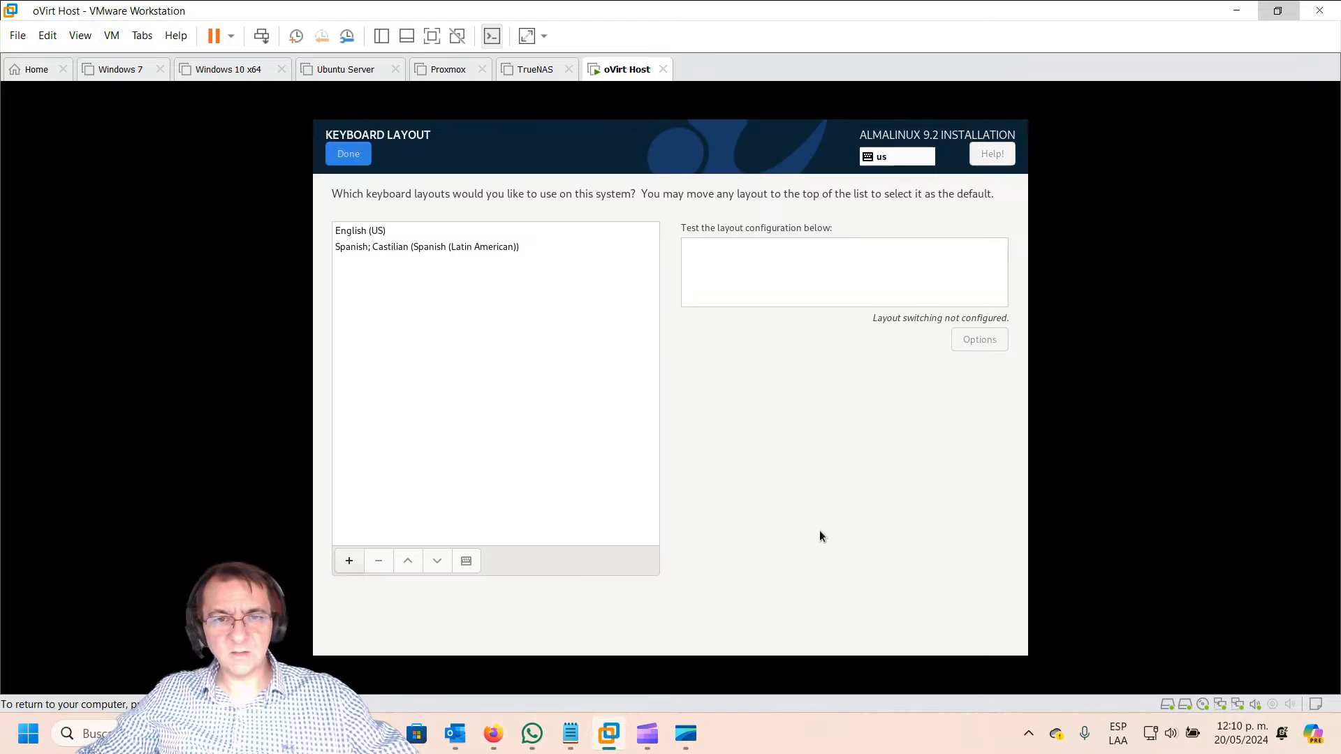
{"action": "left_click", "coordinate": [385, 231]}
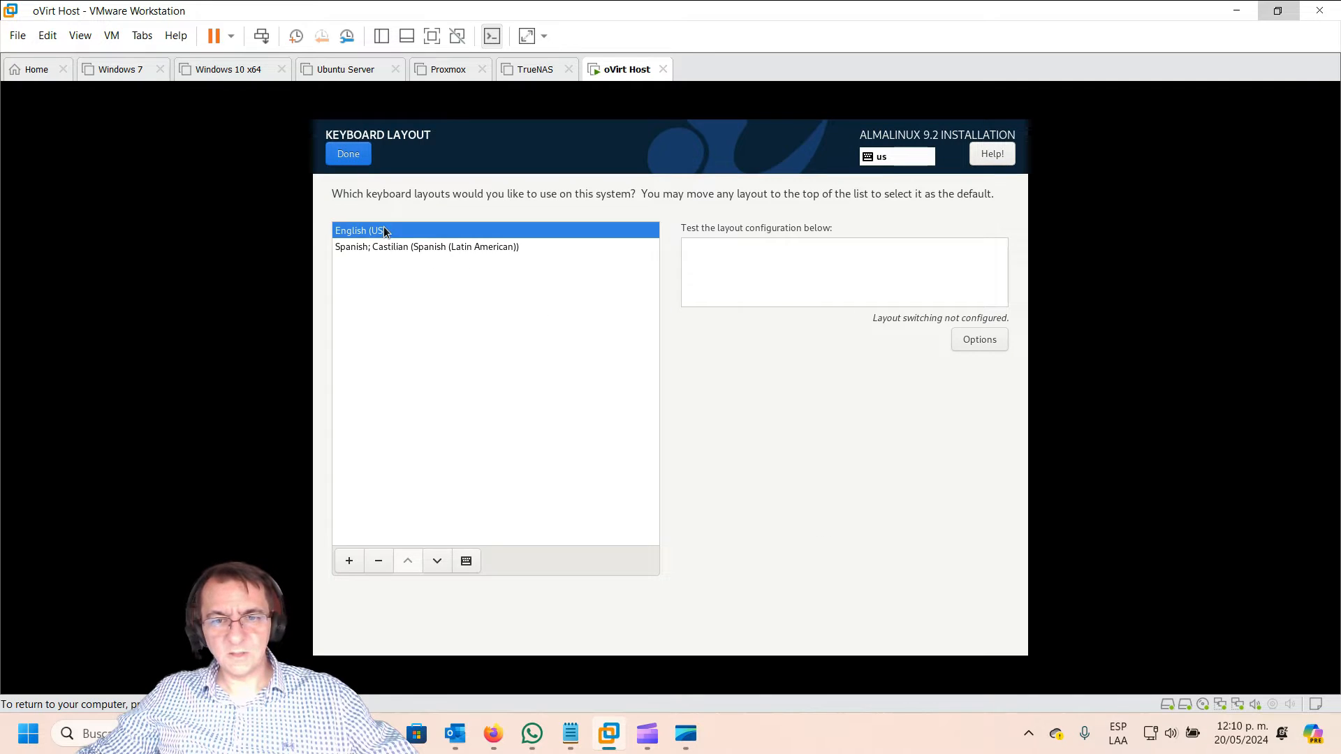
{"action": "left_click", "coordinate": [377, 563]}
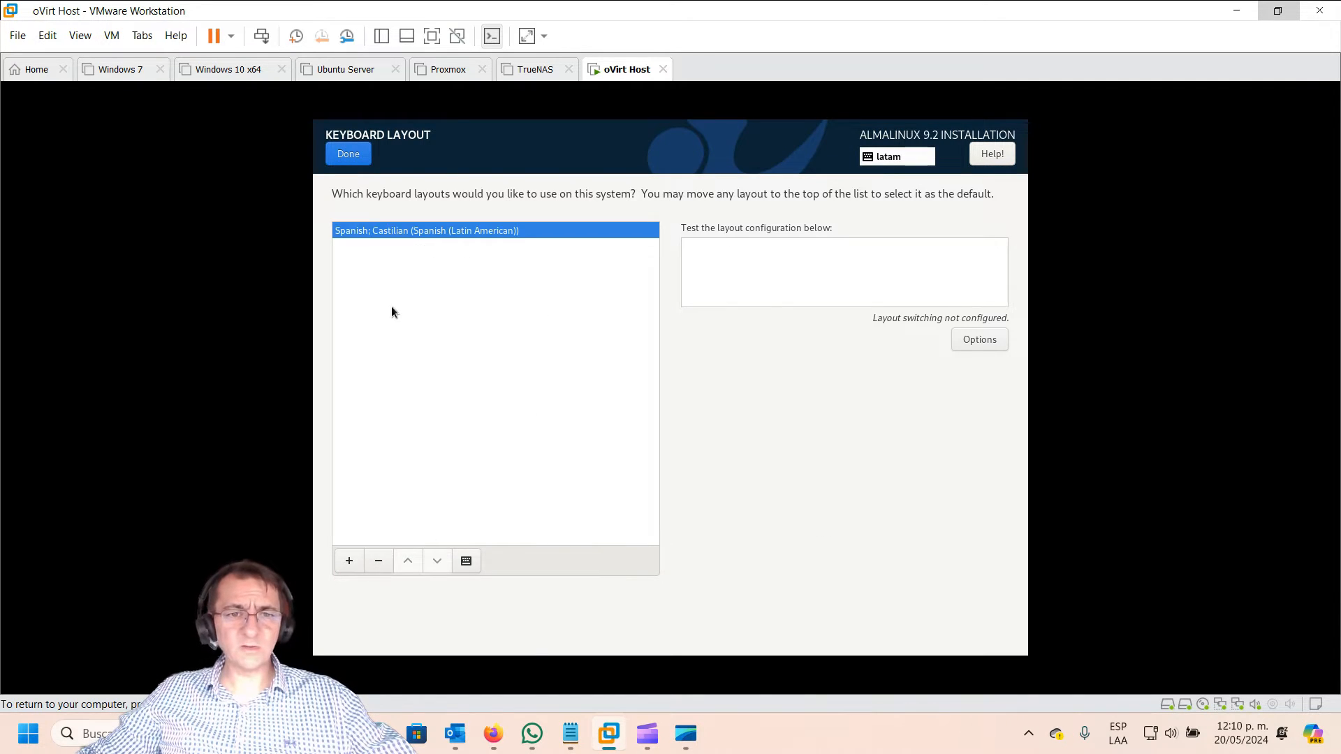
{"action": "left_click", "coordinate": [348, 154]}
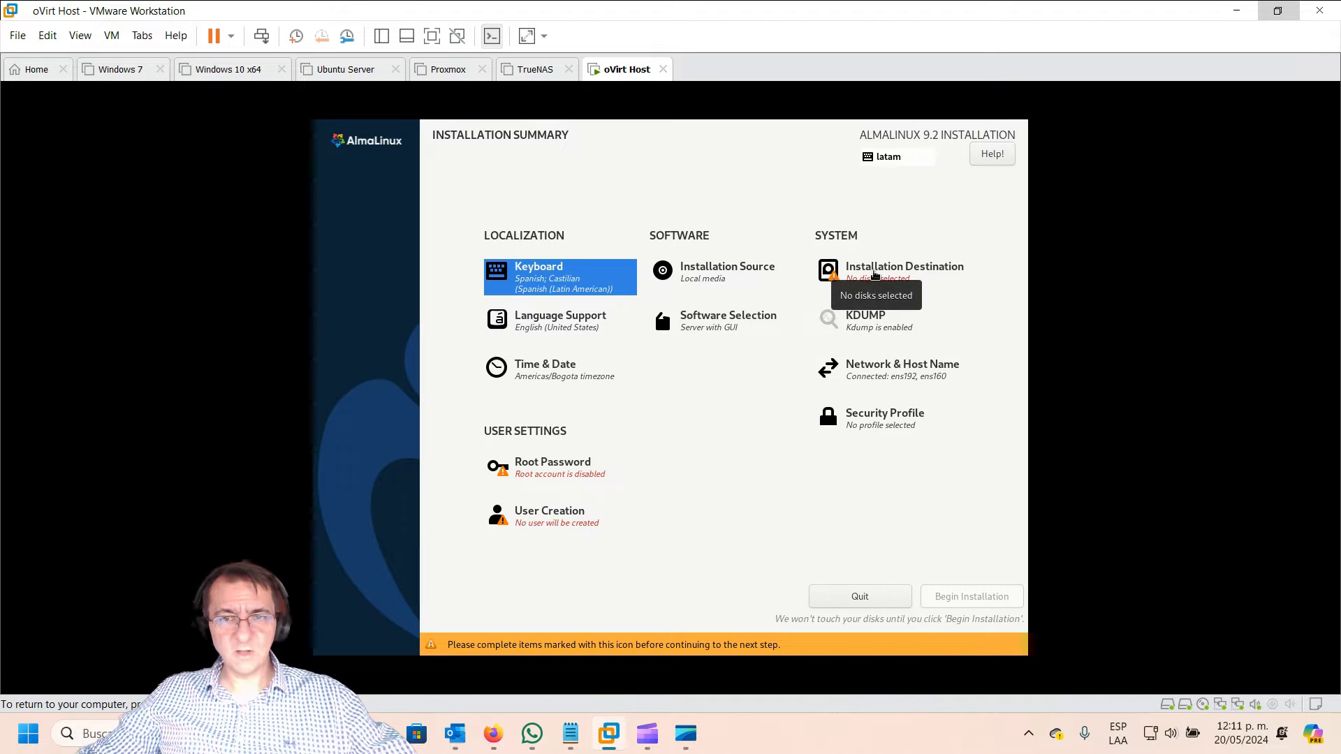
Step: Choose the 30 GiB nvme0n1 disk as installation destination with automatic partitioning
{"action": "left_click", "coordinate": [874, 273]}
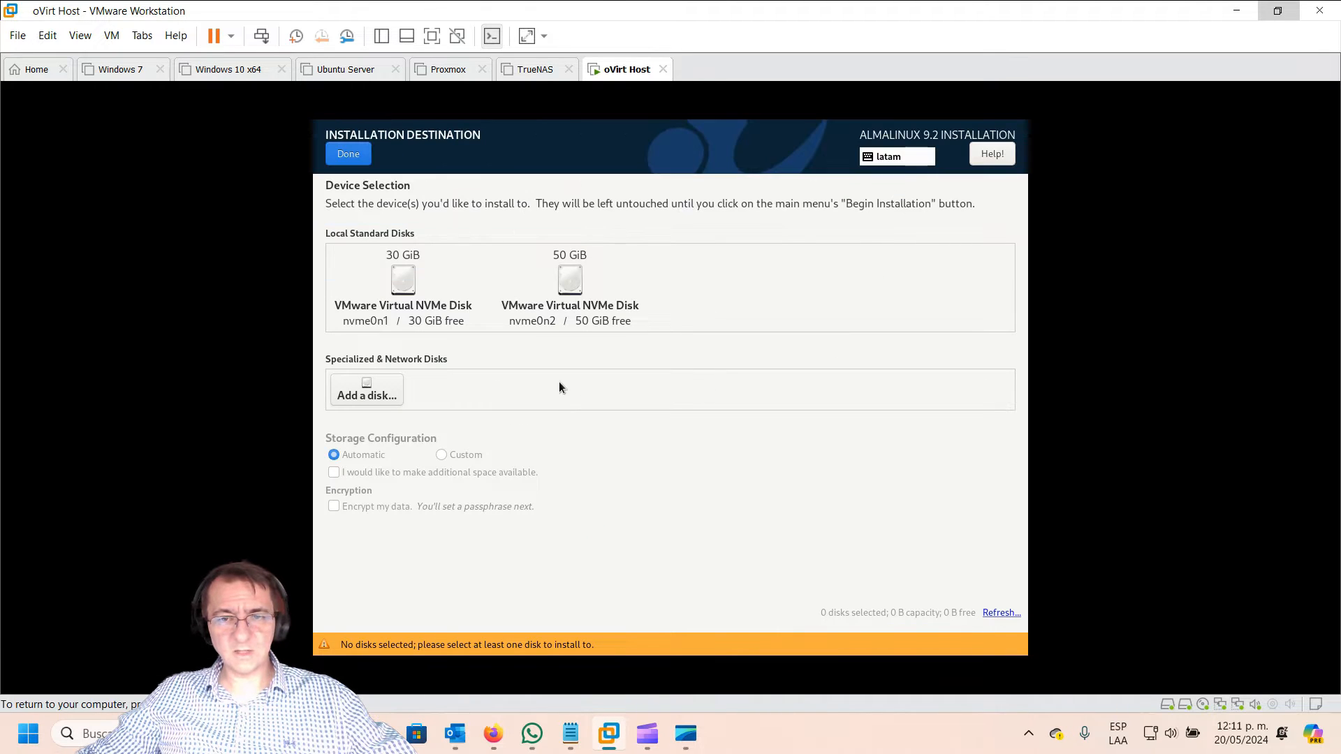
{"action": "left_click", "coordinate": [405, 282]}
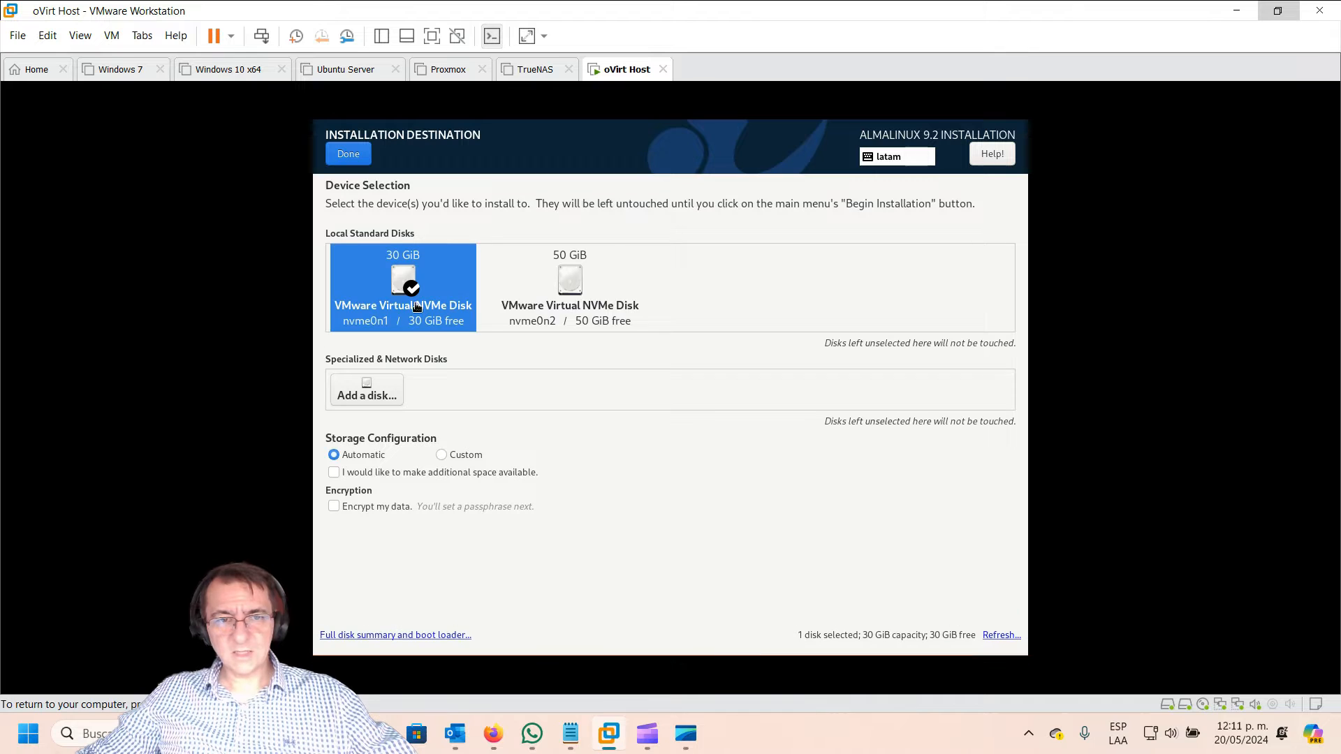
{"action": "left_click", "coordinate": [350, 155]}
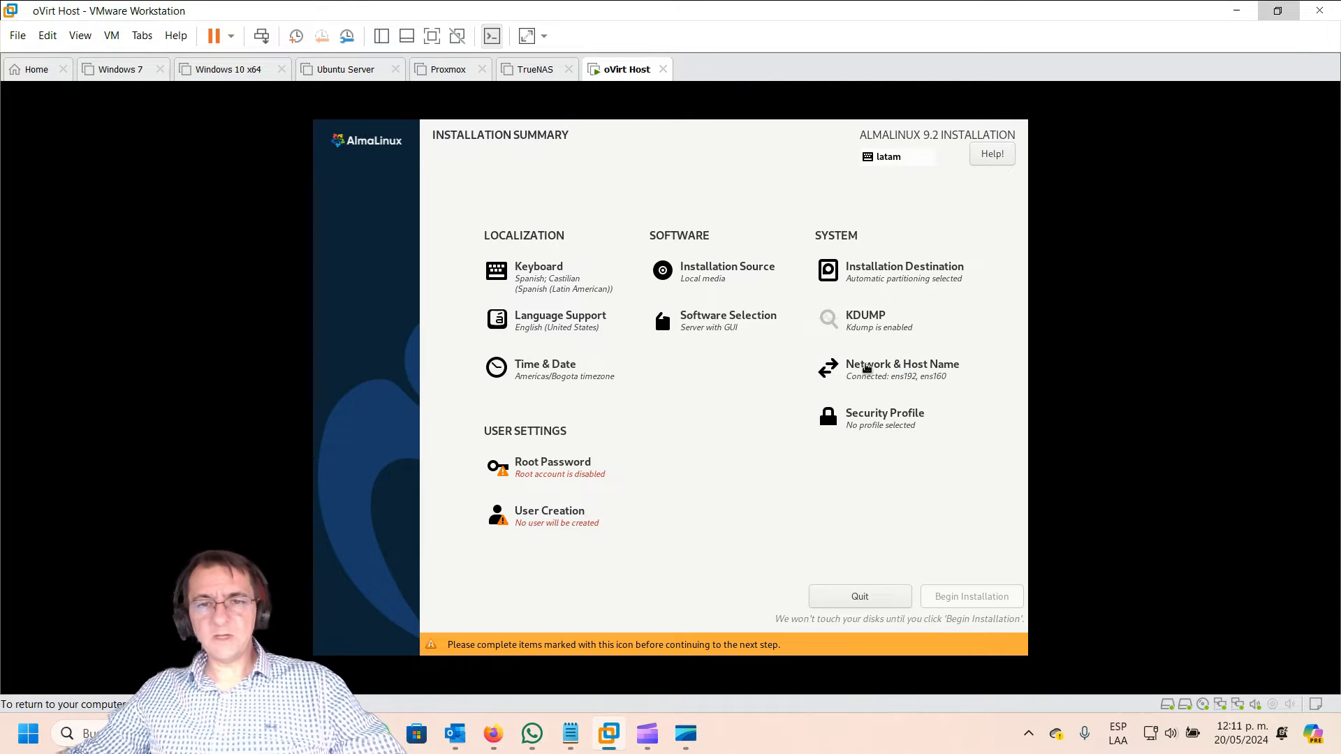
Step: Bring up the Network & Host Name page showing the ens160 and ens192 adapters
{"action": "left_click", "coordinate": [866, 366]}
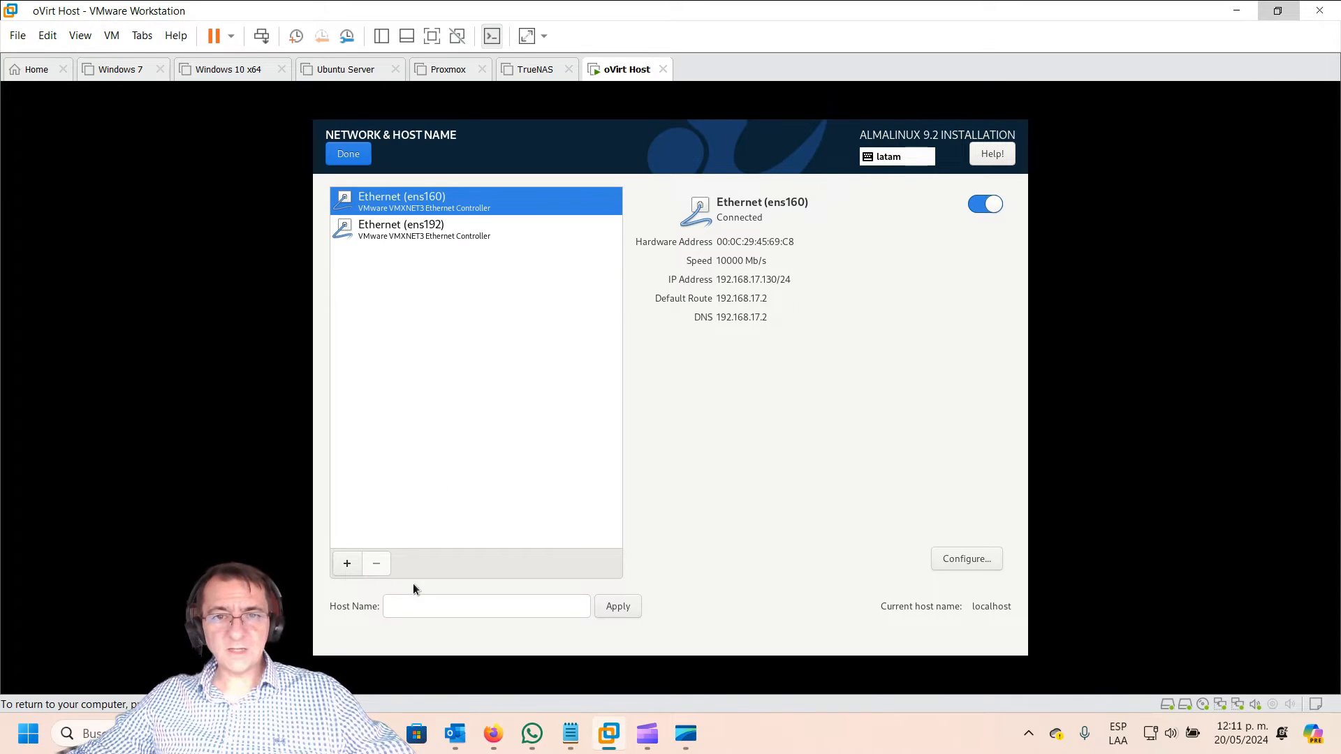
{"action": "left_click", "coordinate": [385, 609]}
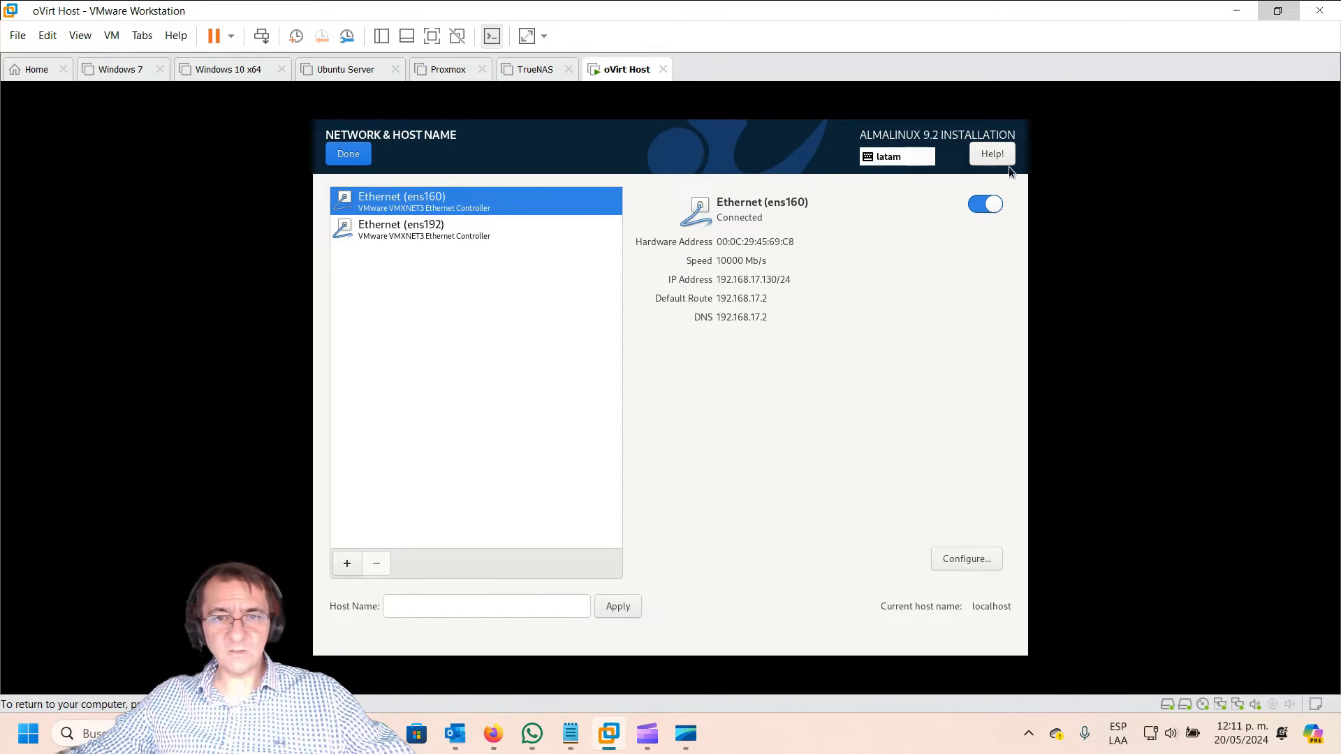
Step: Set ens160's IPv4 method to Manual and add an empty static address row
{"action": "left_click", "coordinate": [966, 559]}
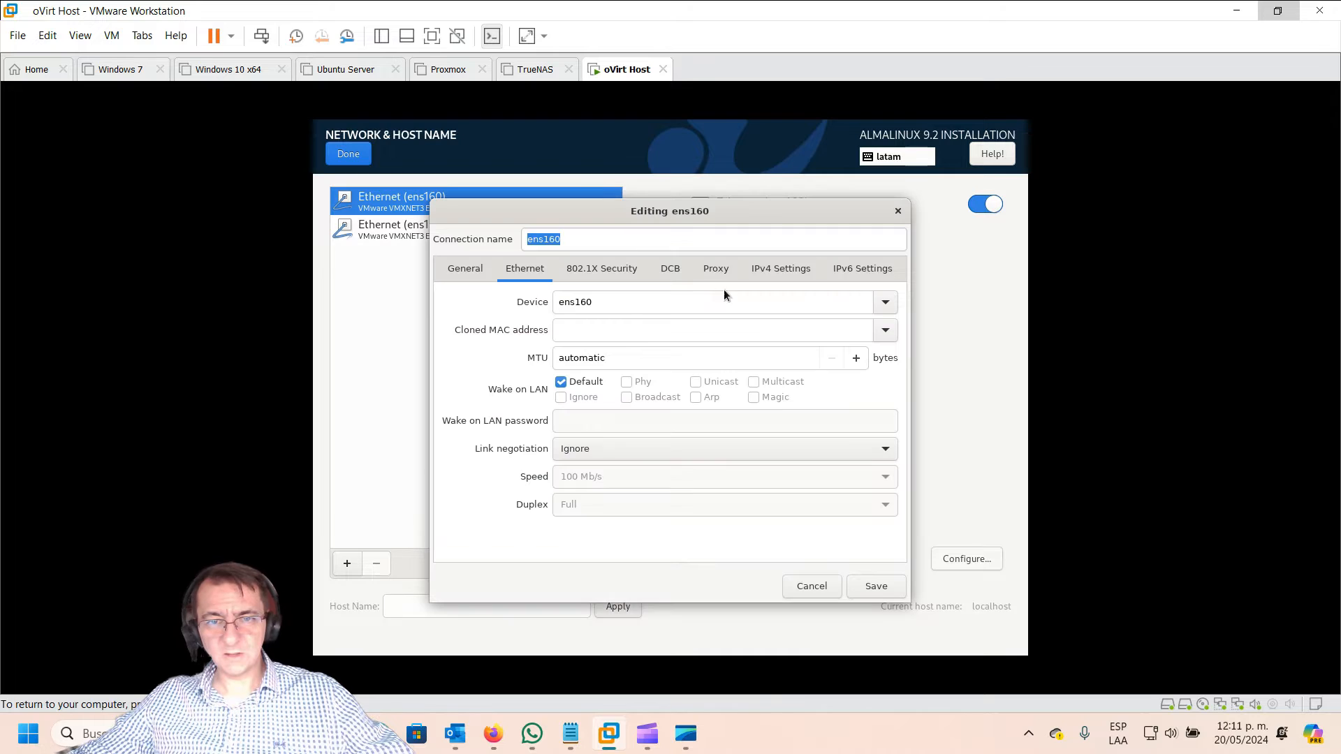
{"action": "left_click", "coordinate": [781, 271]}
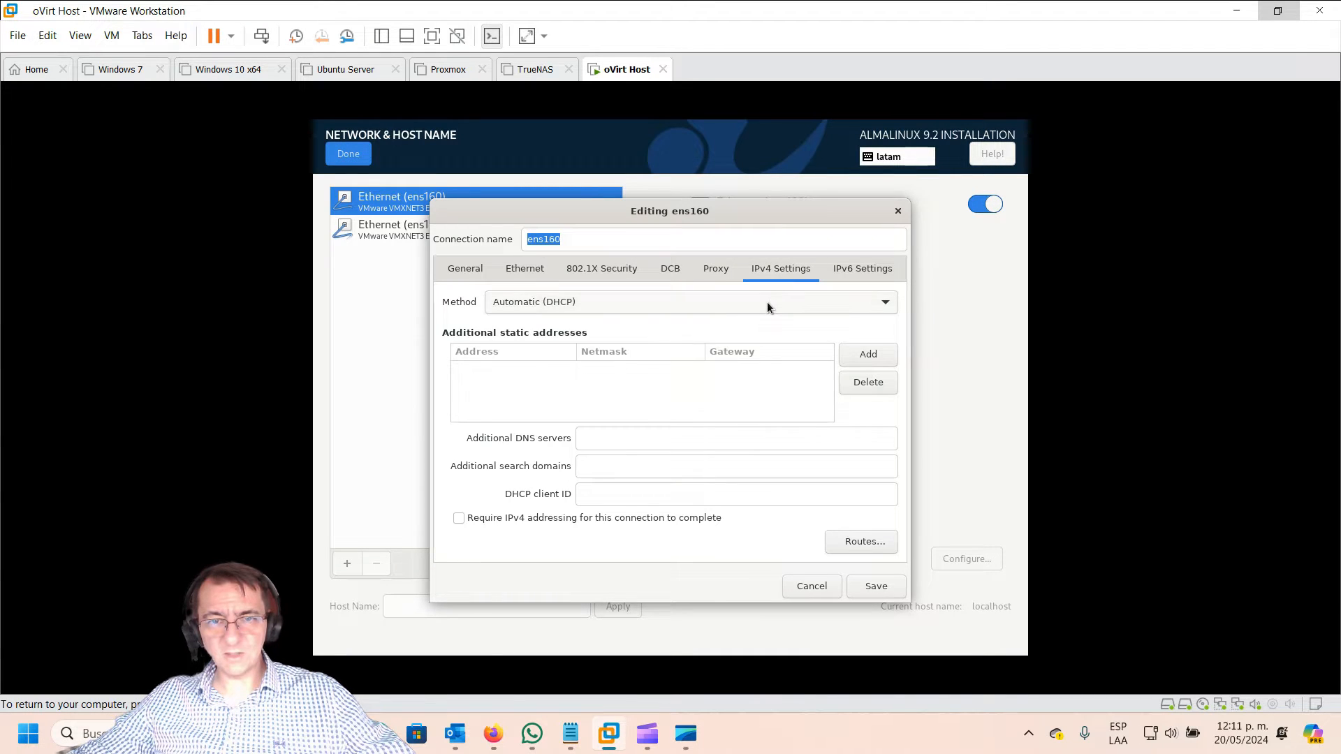
{"action": "left_click", "coordinate": [767, 303]}
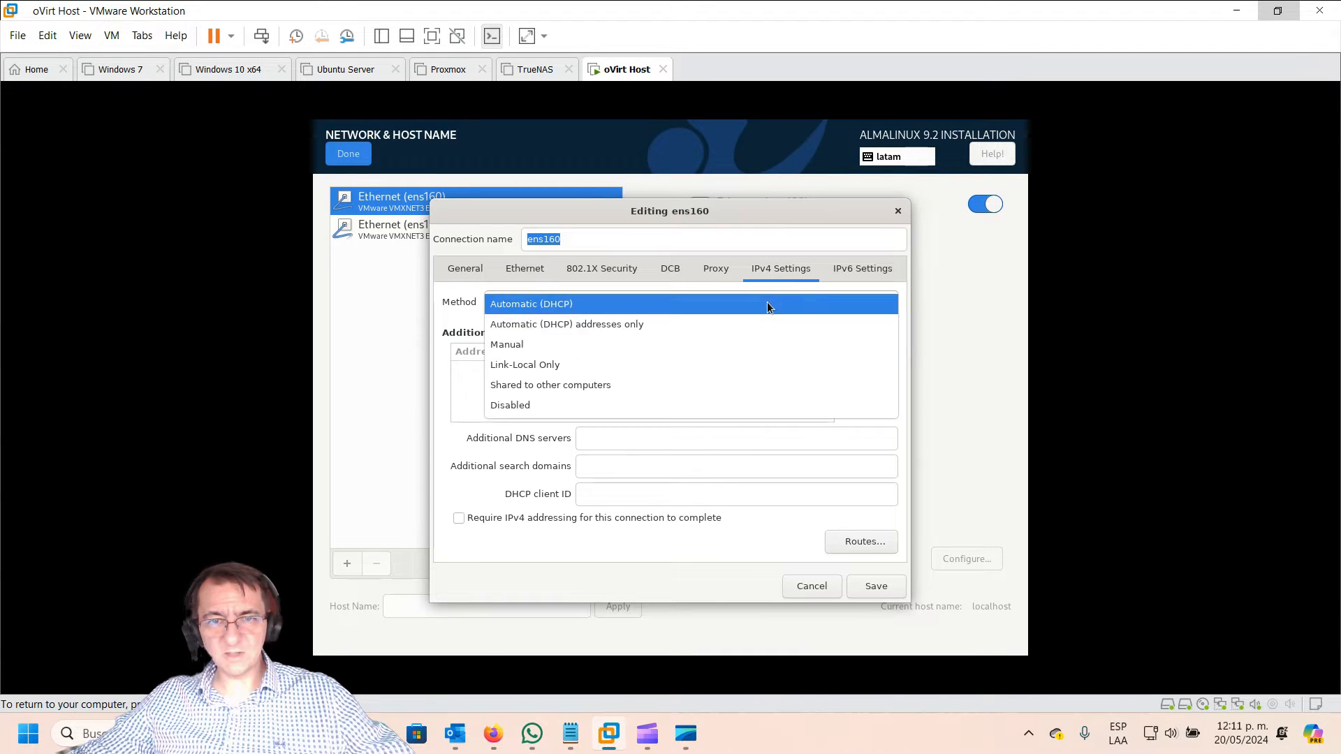
{"action": "left_click", "coordinate": [647, 343]}
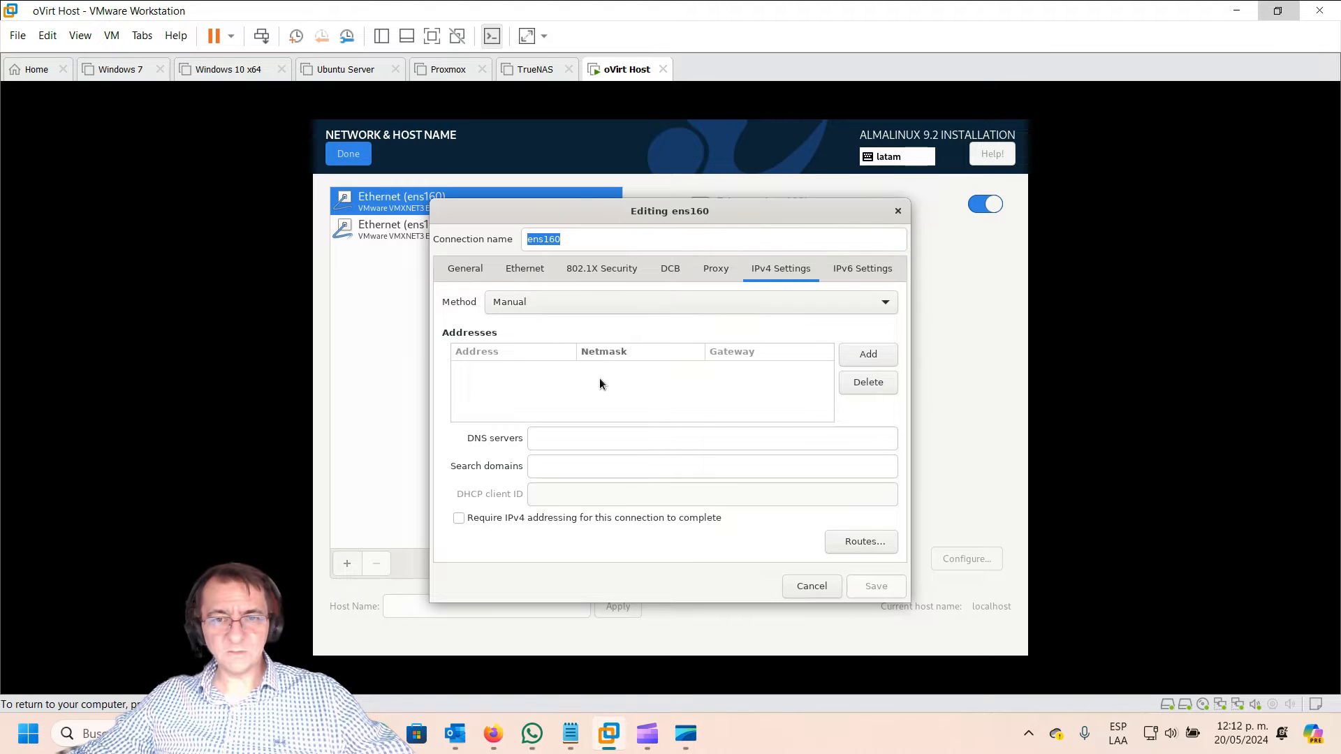
{"action": "left_click", "coordinate": [874, 357]}
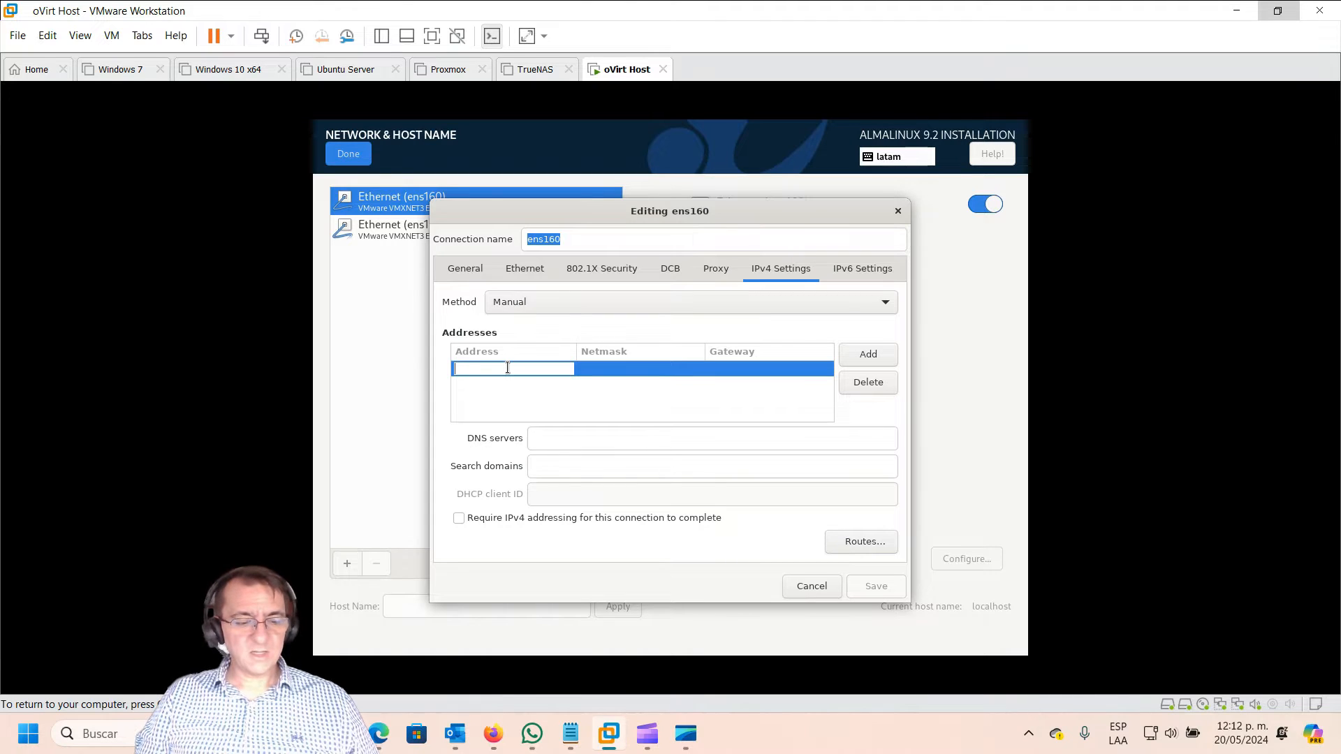
Step: Enter ens160's address 192.168.17.70, netmask 24, gateway 192.168.17.2 and DNS 192.168.17.2
{"action": "type", "text": "192.168.17."}
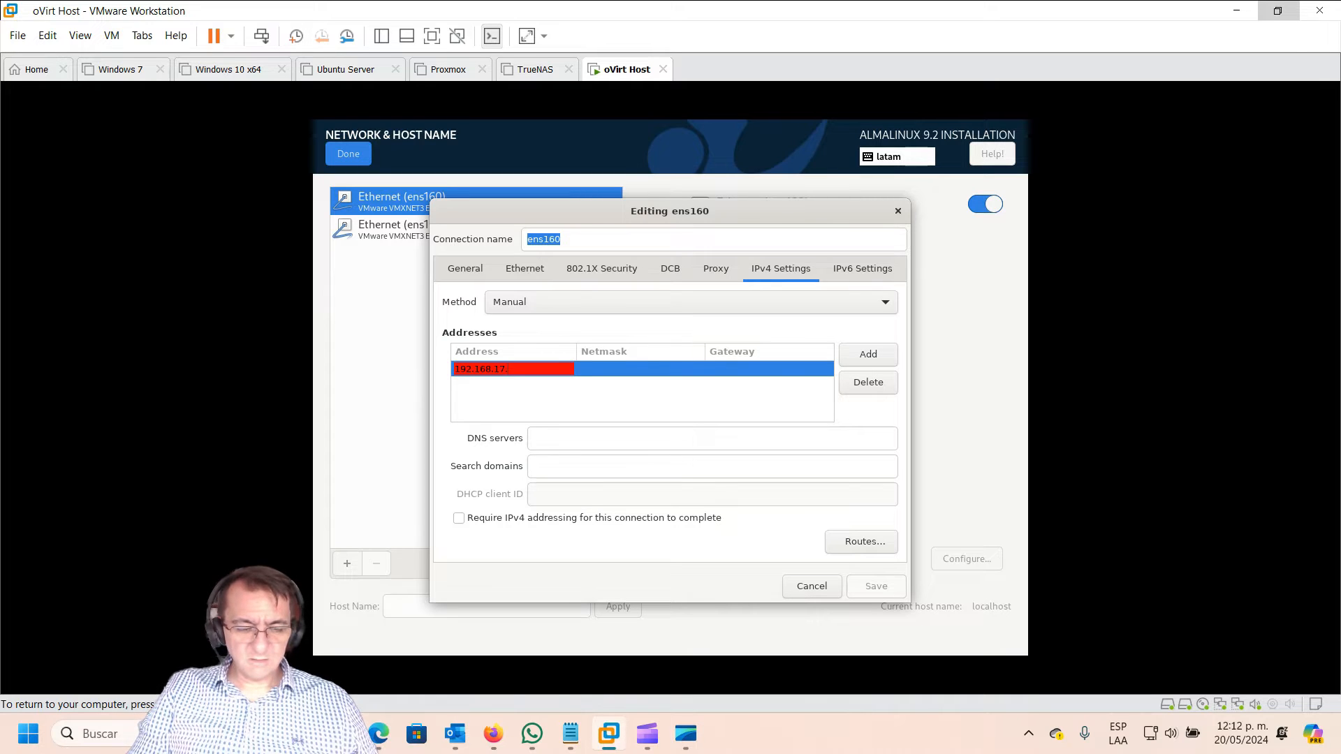
{"action": "type", "text": "70"}
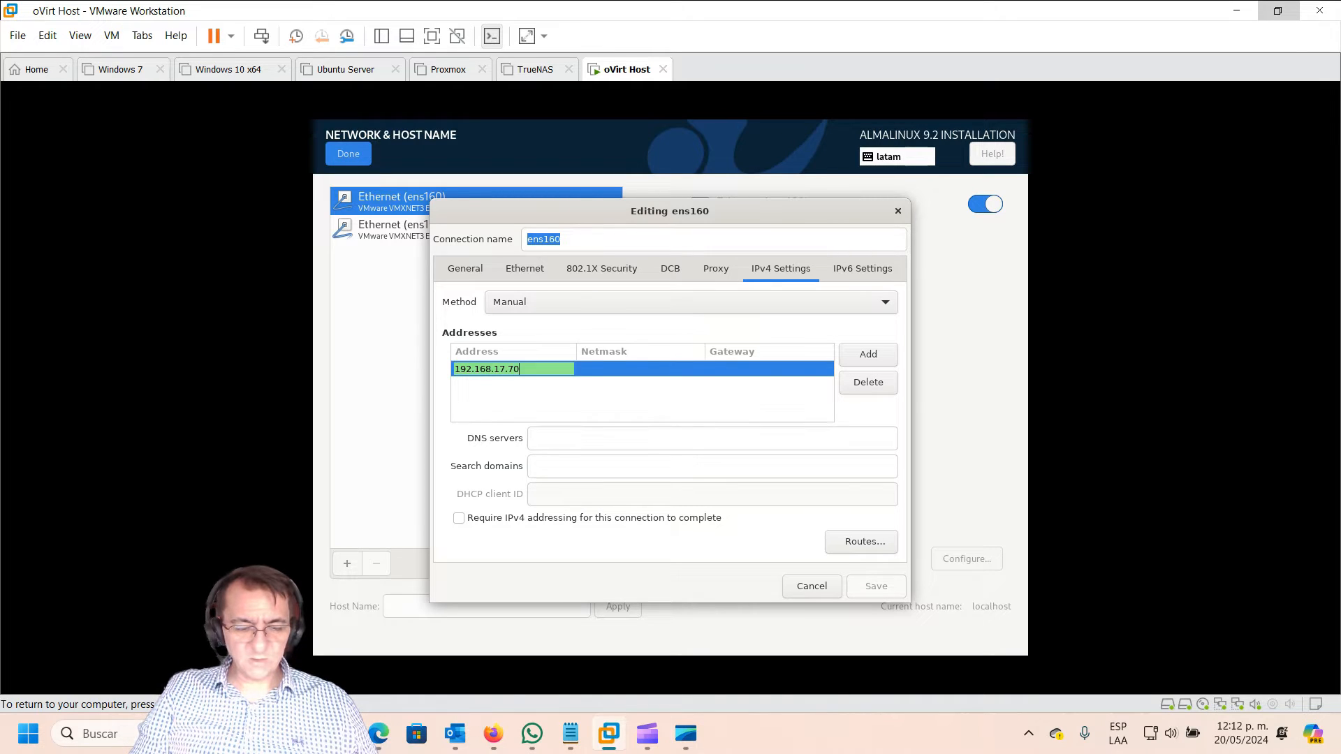
{"action": "left_click", "coordinate": [588, 370]}
{"action": "type", "text": "24"}
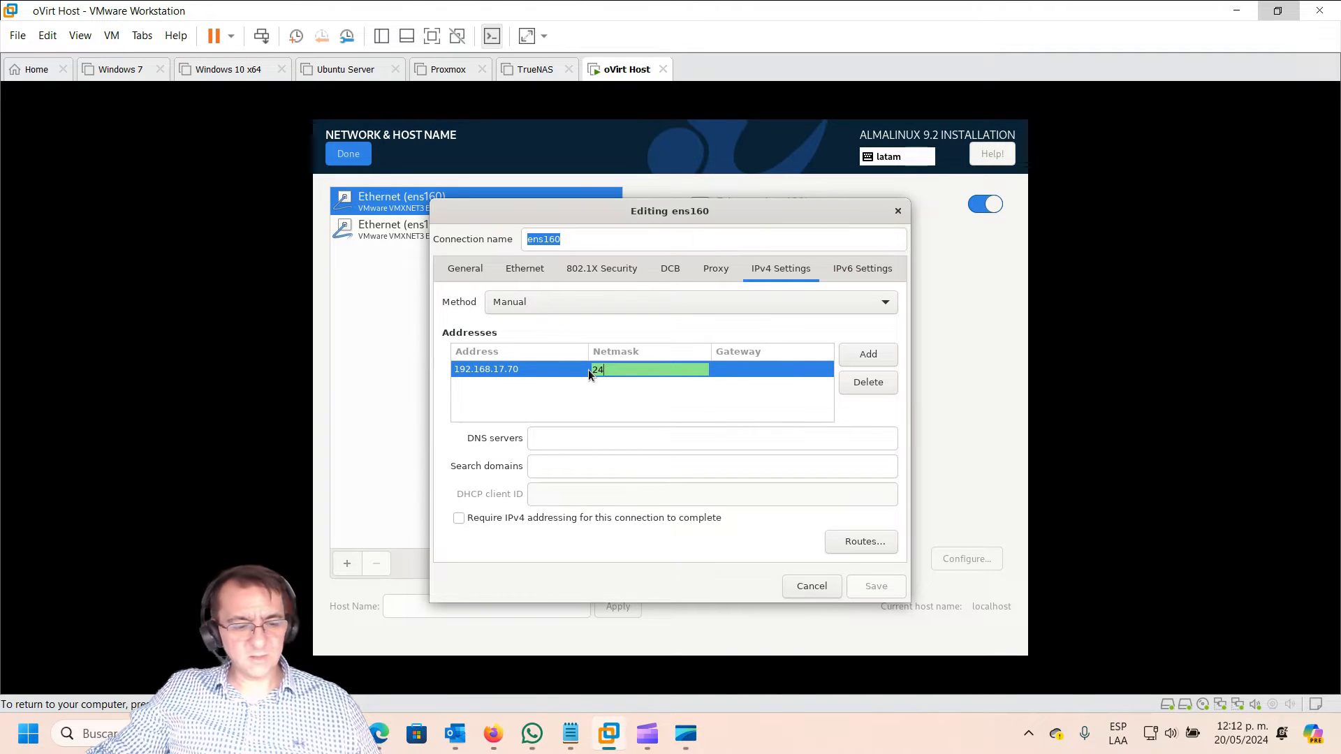
{"action": "left_click", "coordinate": [750, 372]}
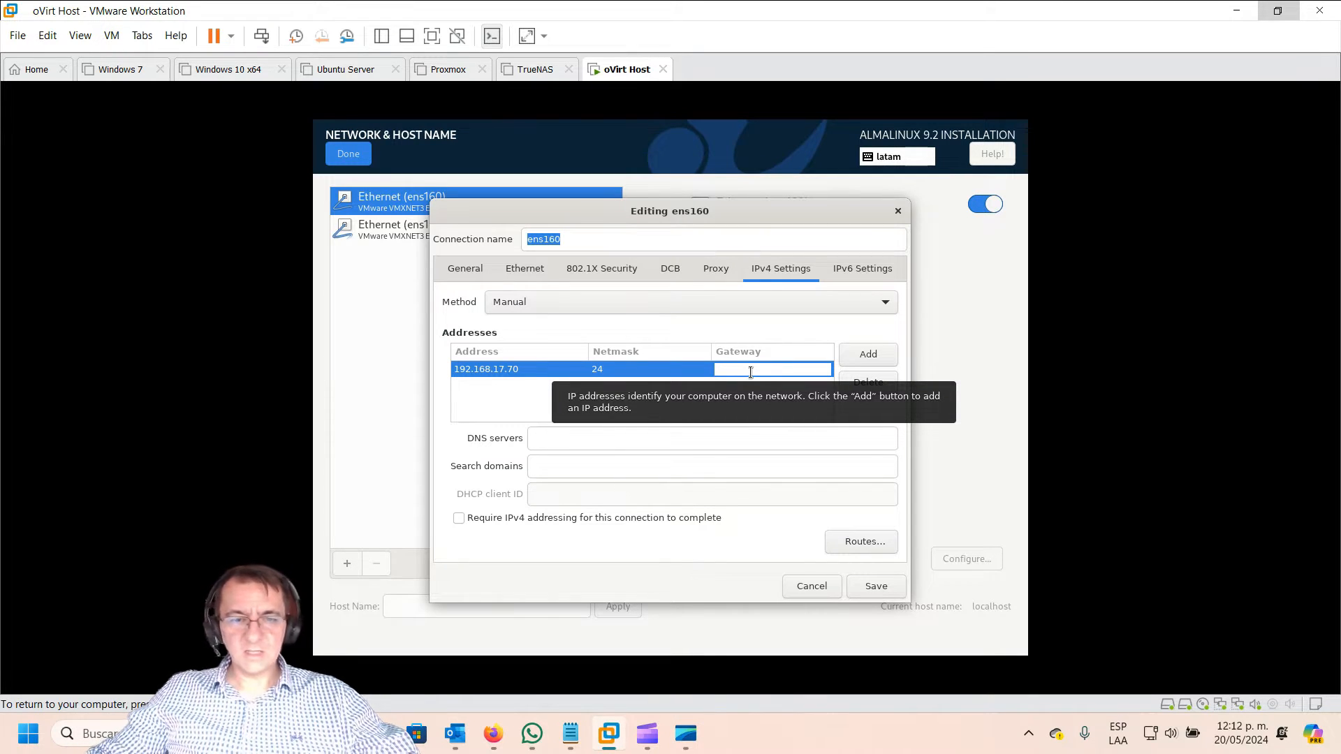
{"action": "type", "text": "1"}
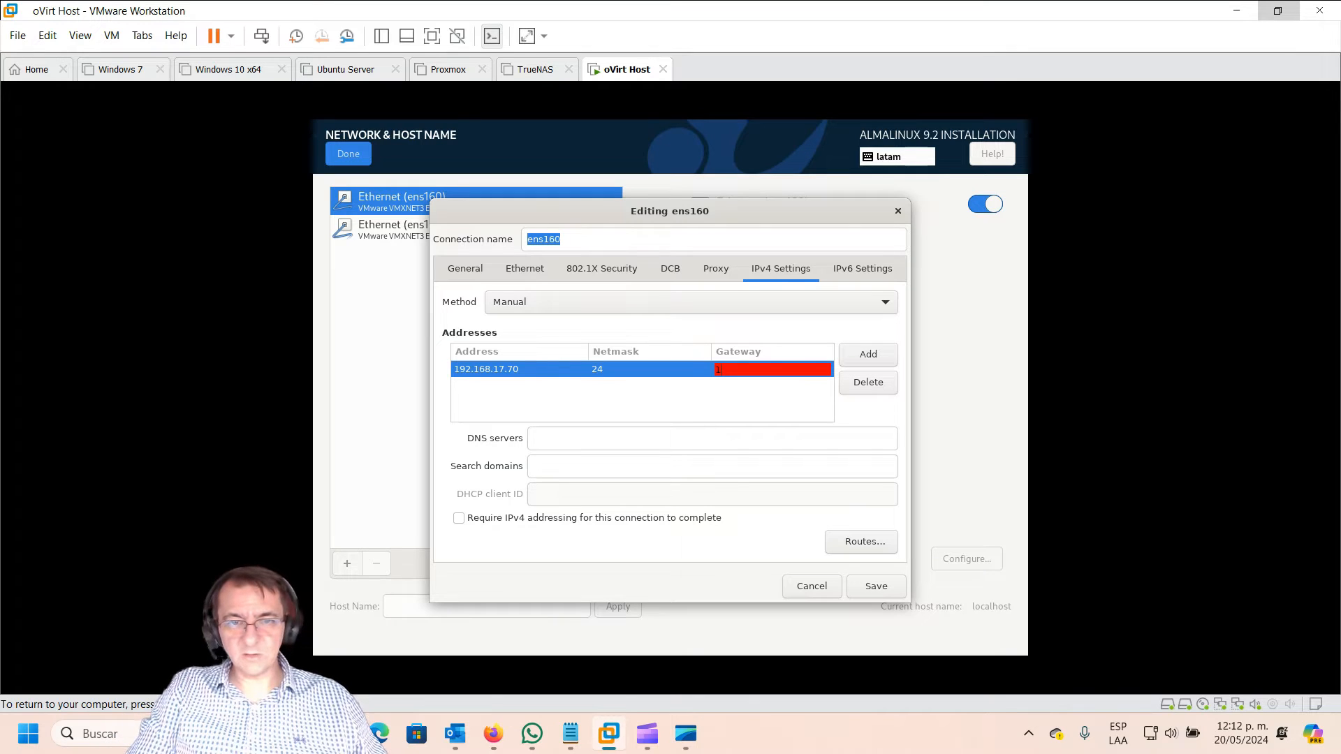
{"action": "type", "text": "92"}
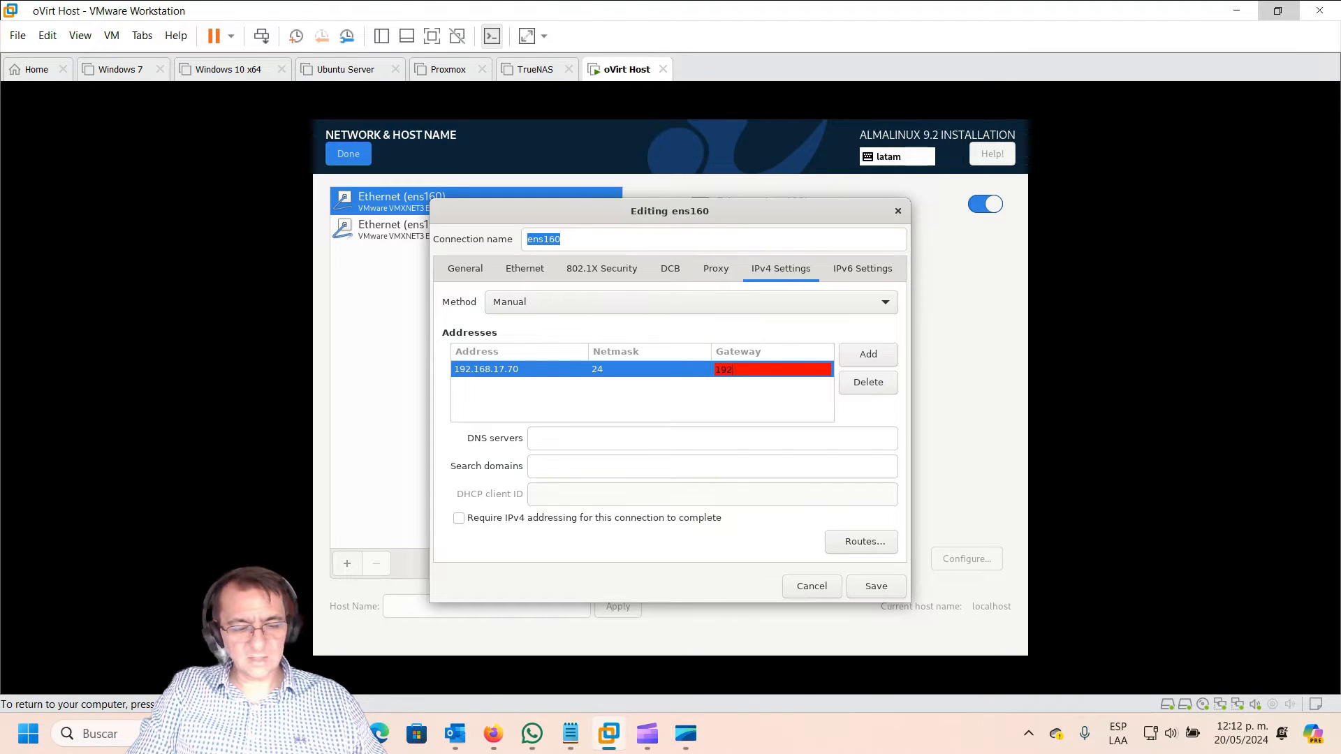
{"action": "type", "text": ".16"}
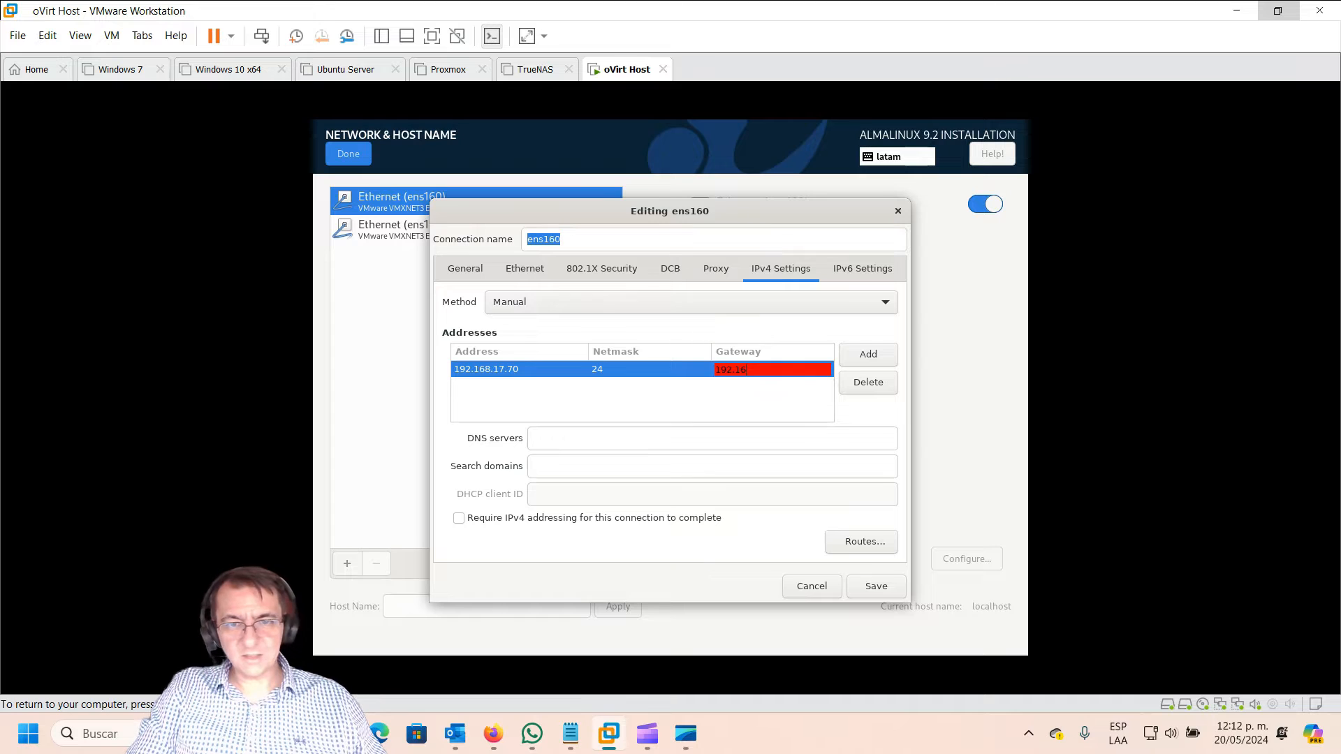
{"action": "type", "text": "8.1"}
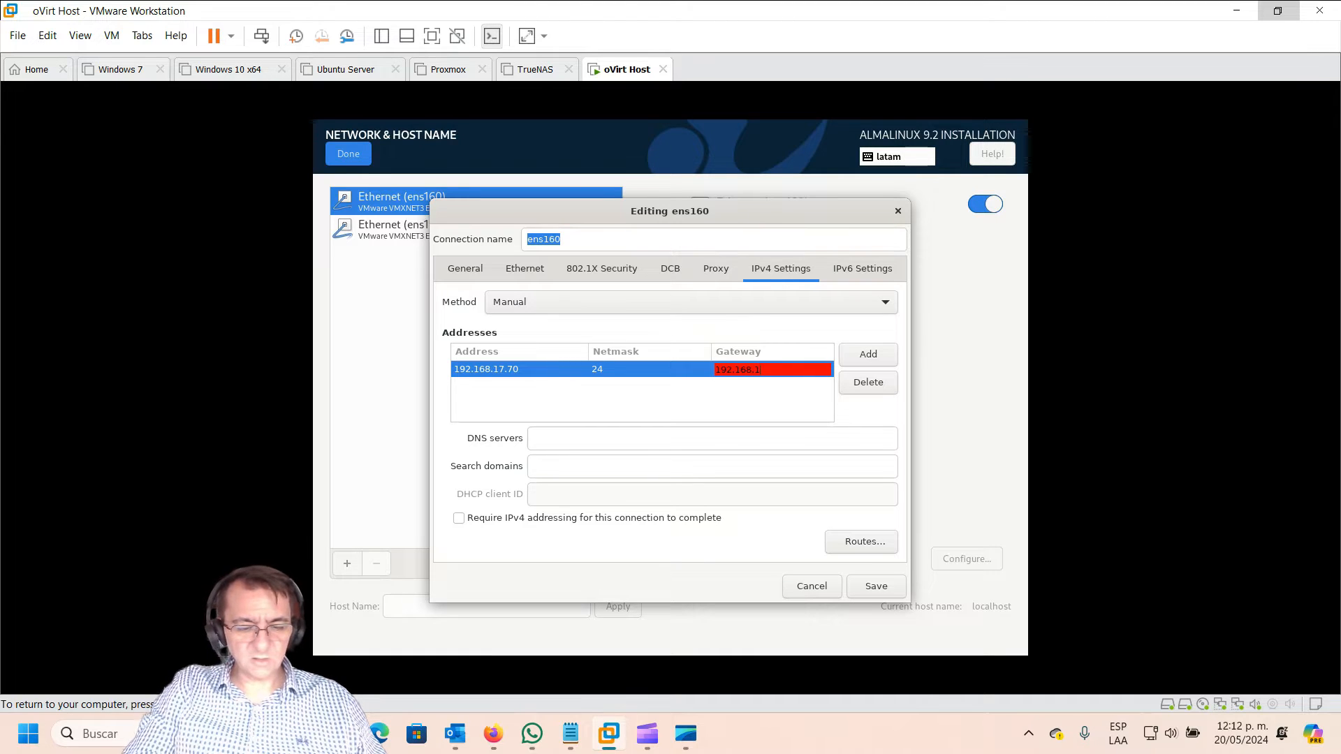
{"action": "type", "text": "7.2"}
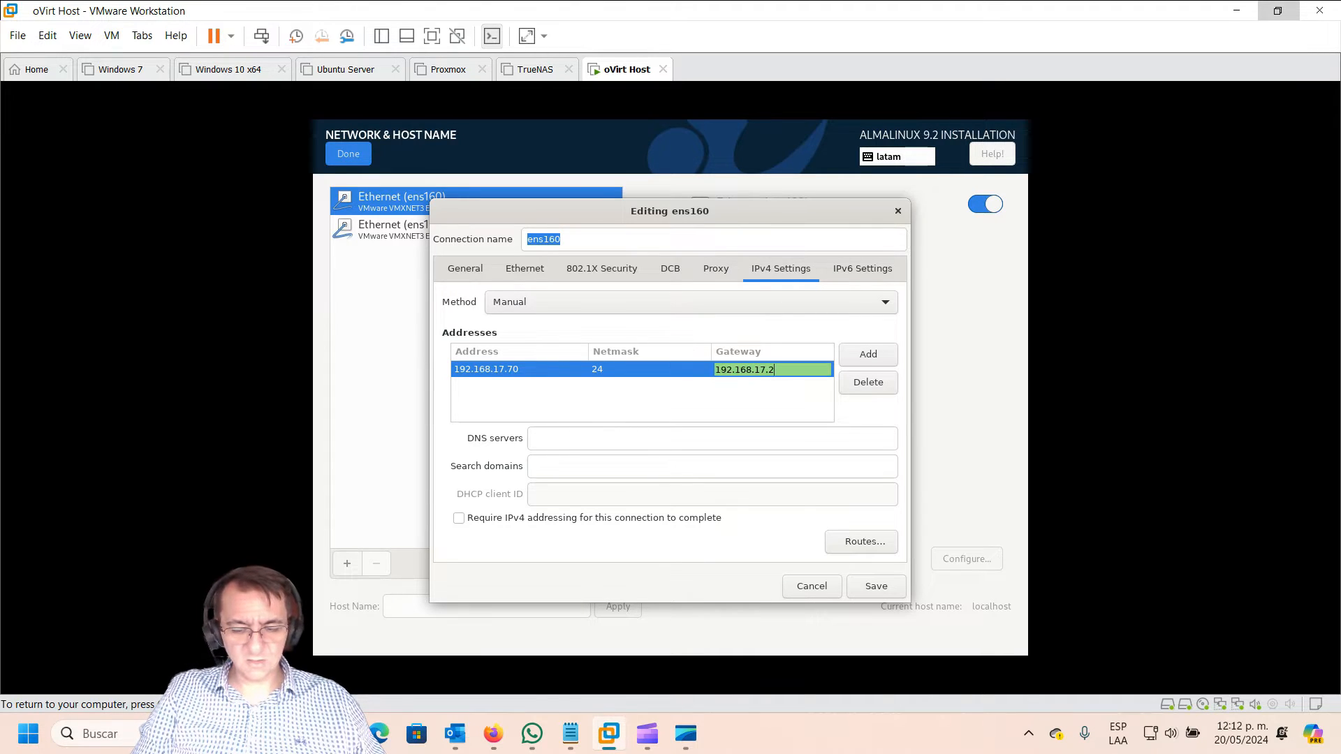
{"action": "left_click", "coordinate": [616, 440]}
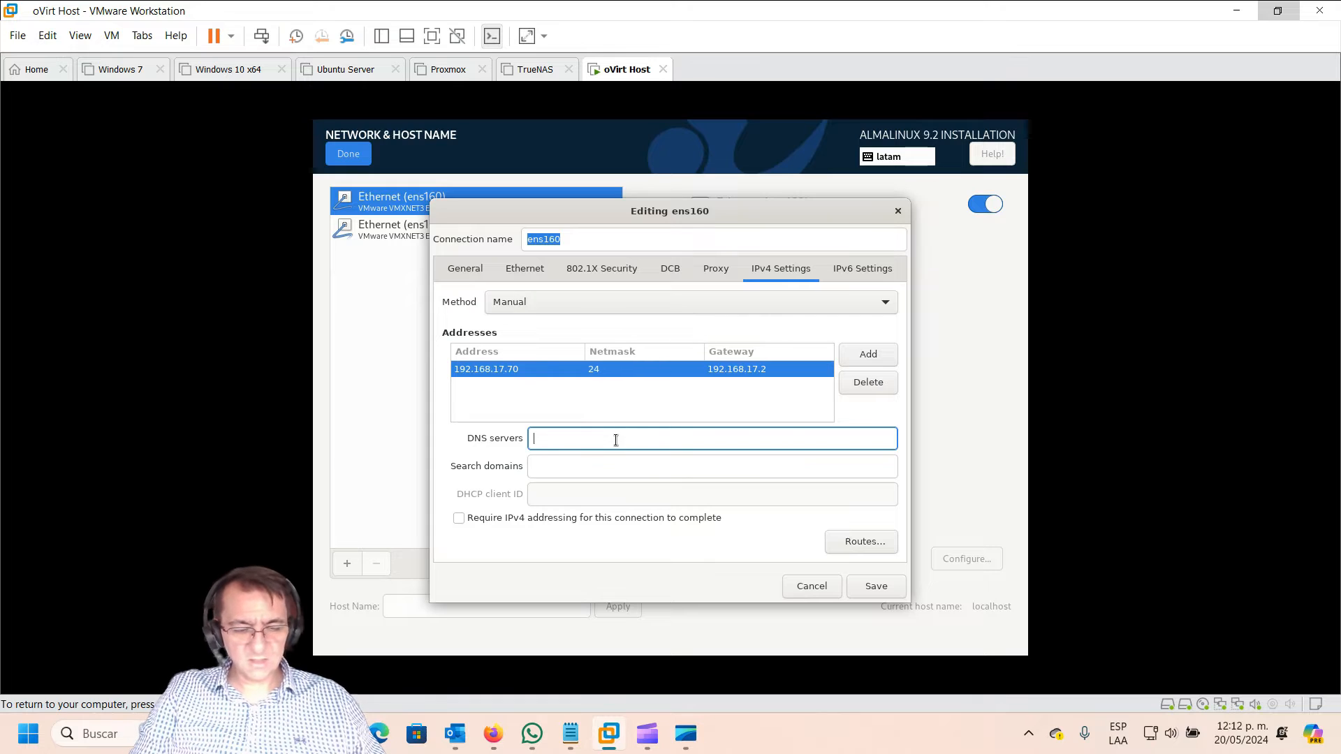
{"action": "type", "text": "192.16"}
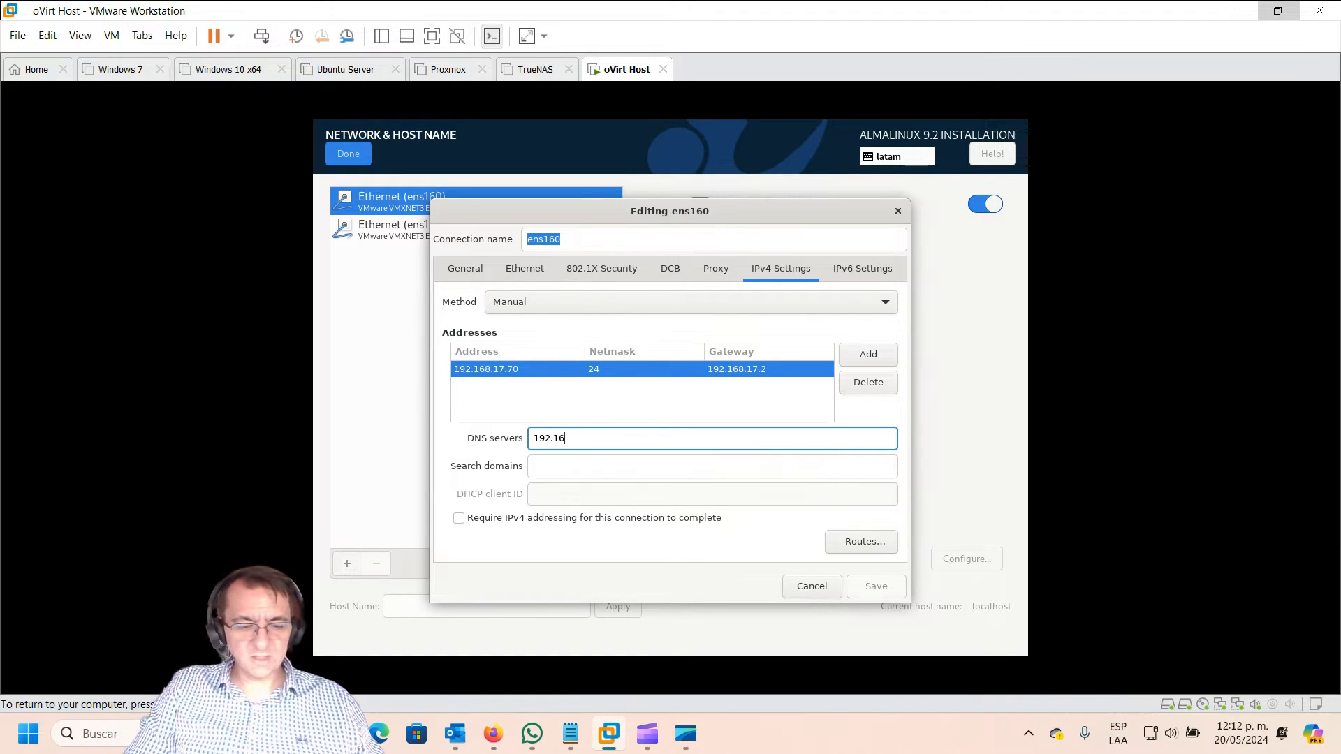
{"action": "type", "text": "8.17.2"}
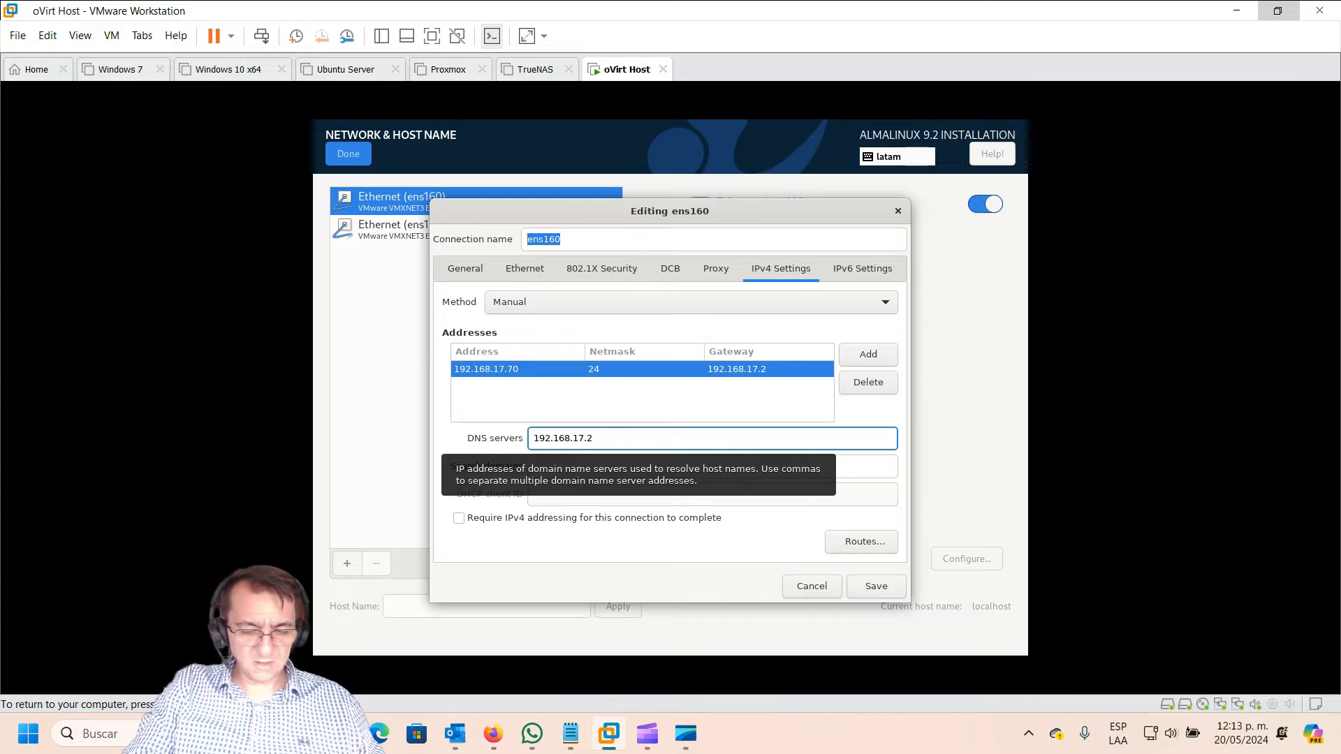
{"action": "key", "text": "Num_Lock"}
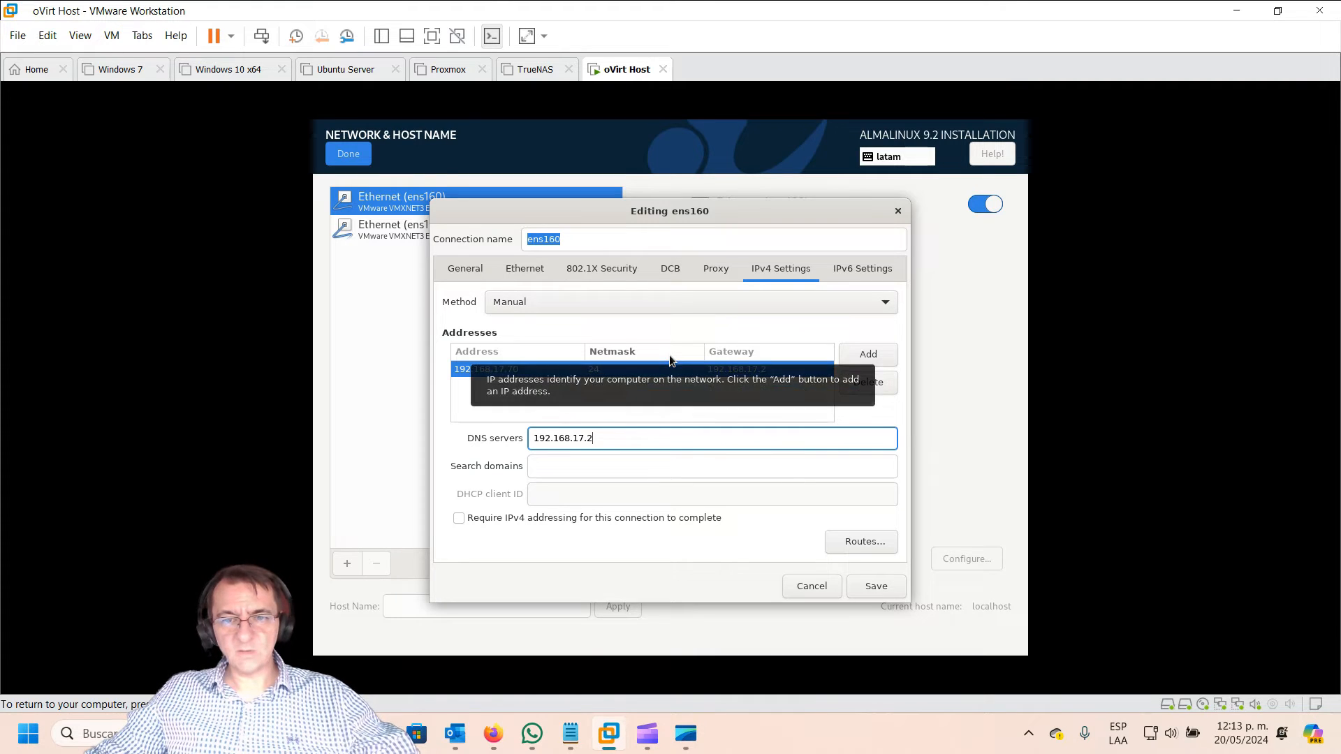
Step: Save ens160's IPv4 settings, apply host name host1.testlab.local, and return to the summary
{"action": "left_click", "coordinate": [872, 591]}
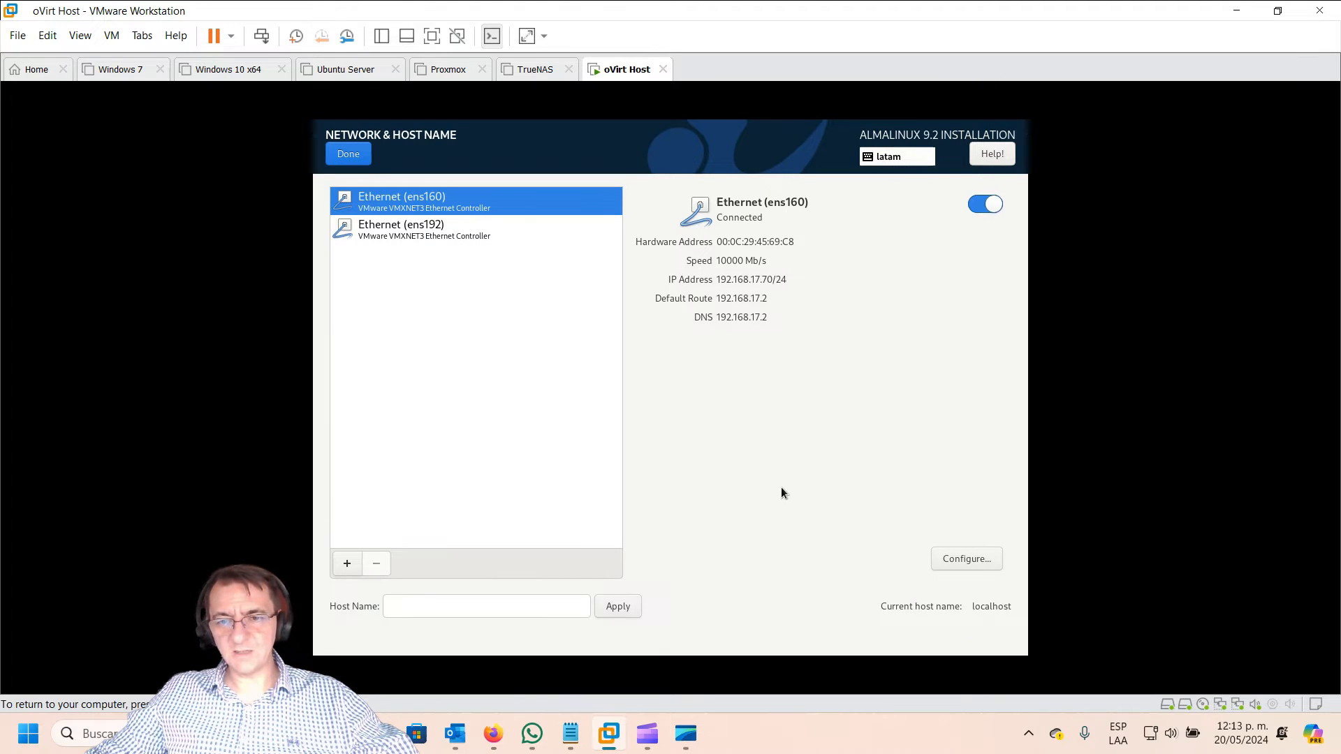
{"action": "left_click", "coordinate": [420, 609]}
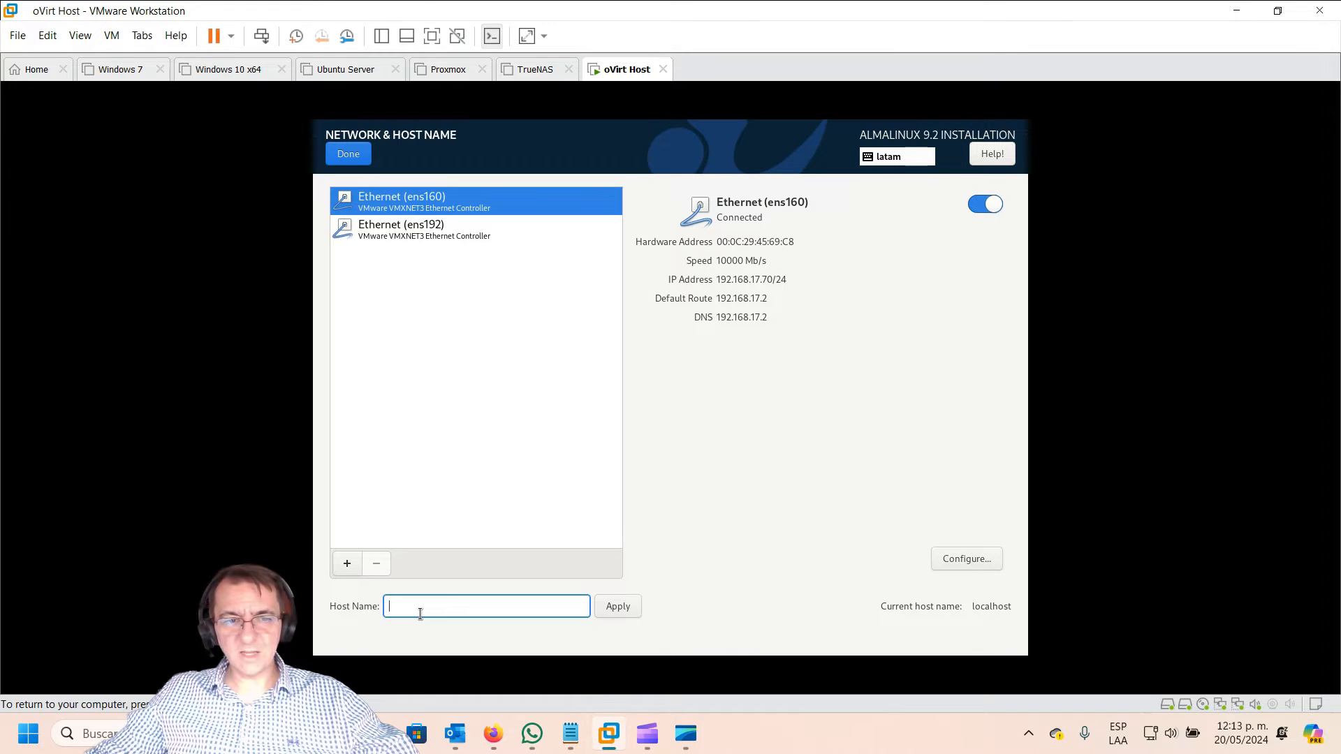
{"action": "type", "text": "host1.testl"}
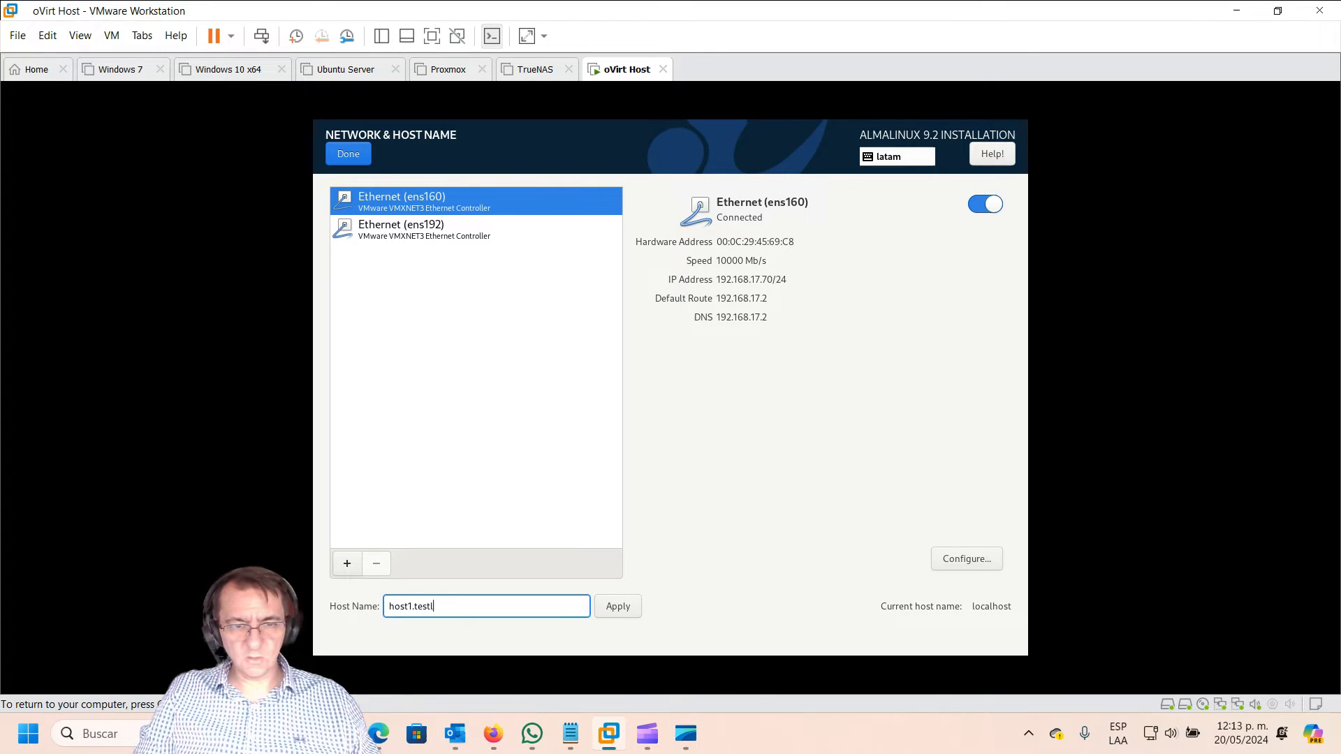
{"action": "type", "text": "ab.local"}
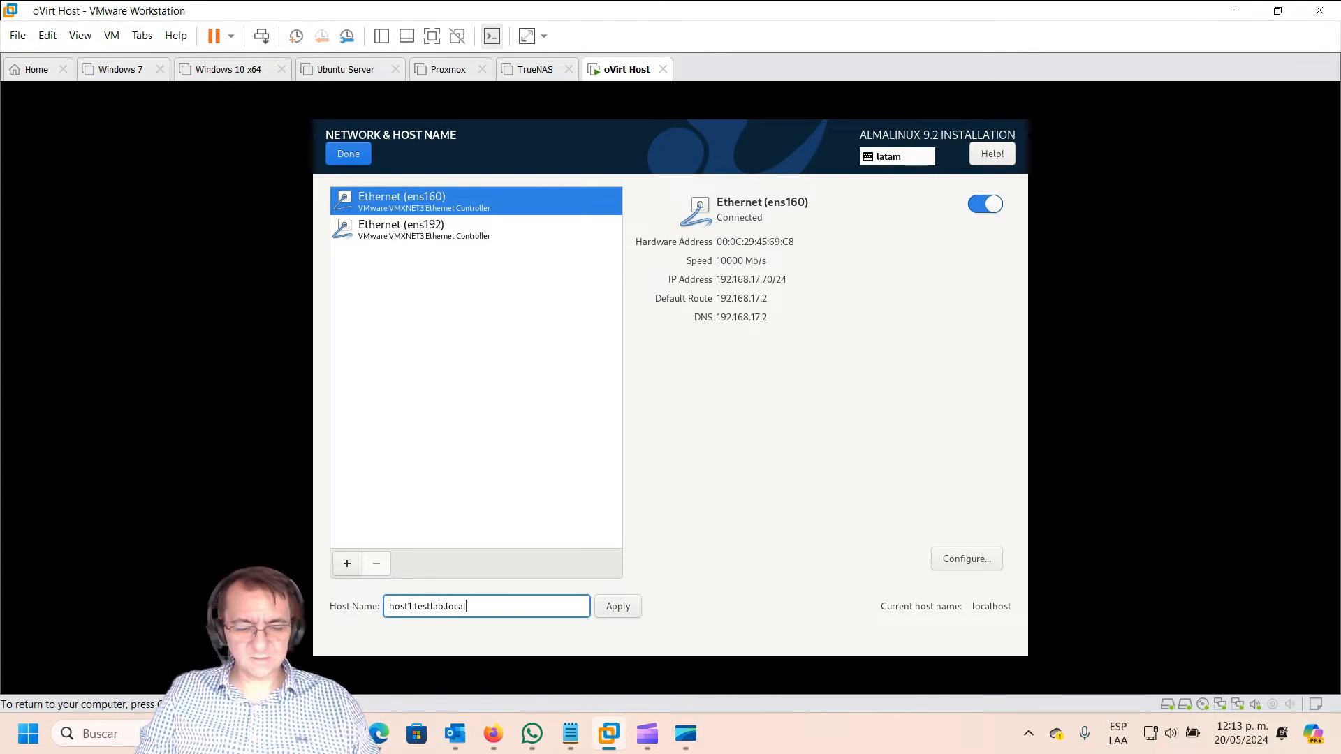
{"action": "left_click", "coordinate": [618, 607]}
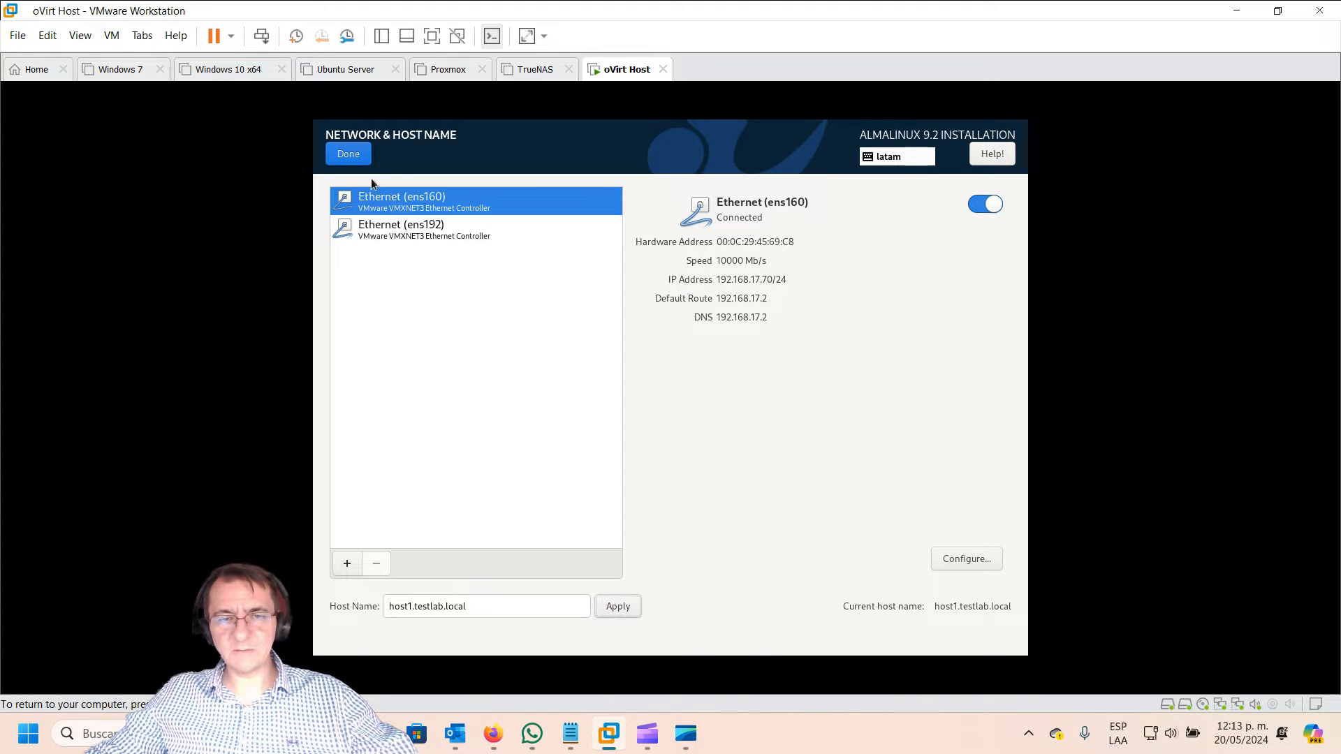
{"action": "left_click", "coordinate": [362, 160]}
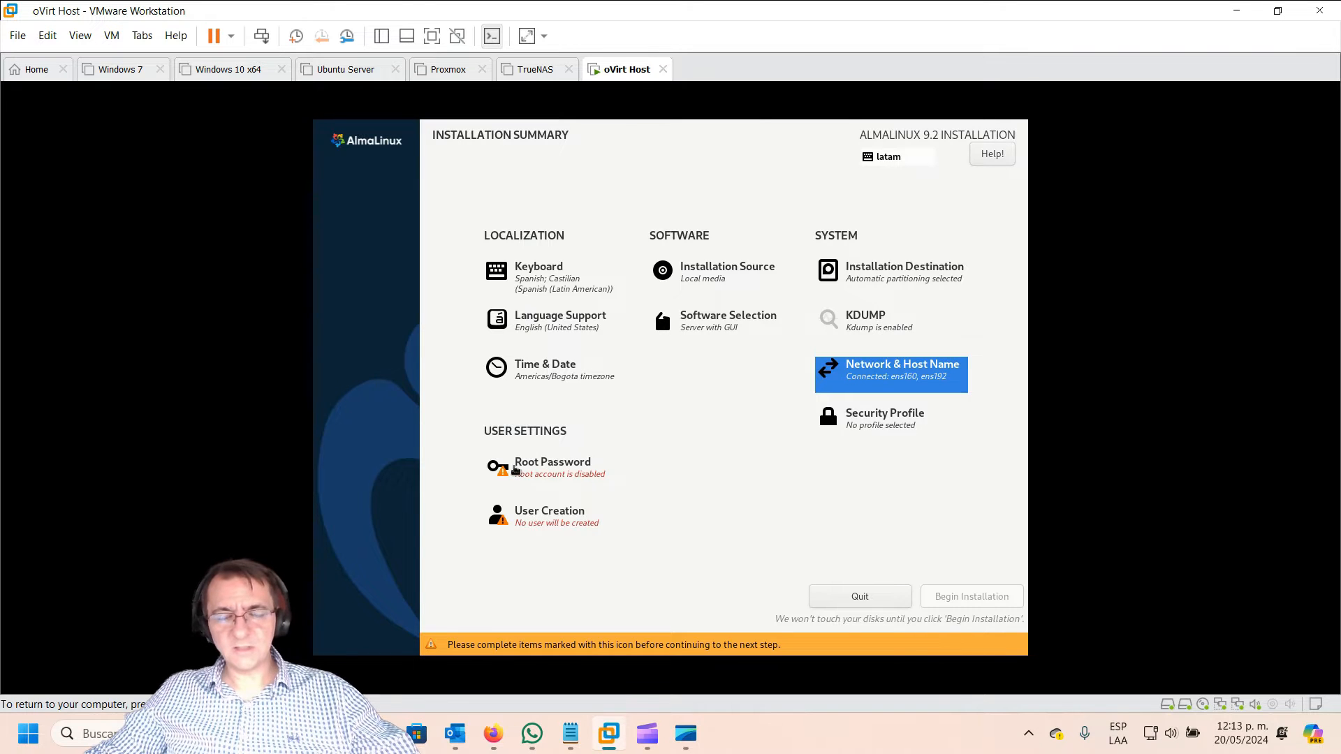
Step: Set and confirm a strong root password, leaving the root account unlocked
{"action": "left_click", "coordinate": [515, 470]}
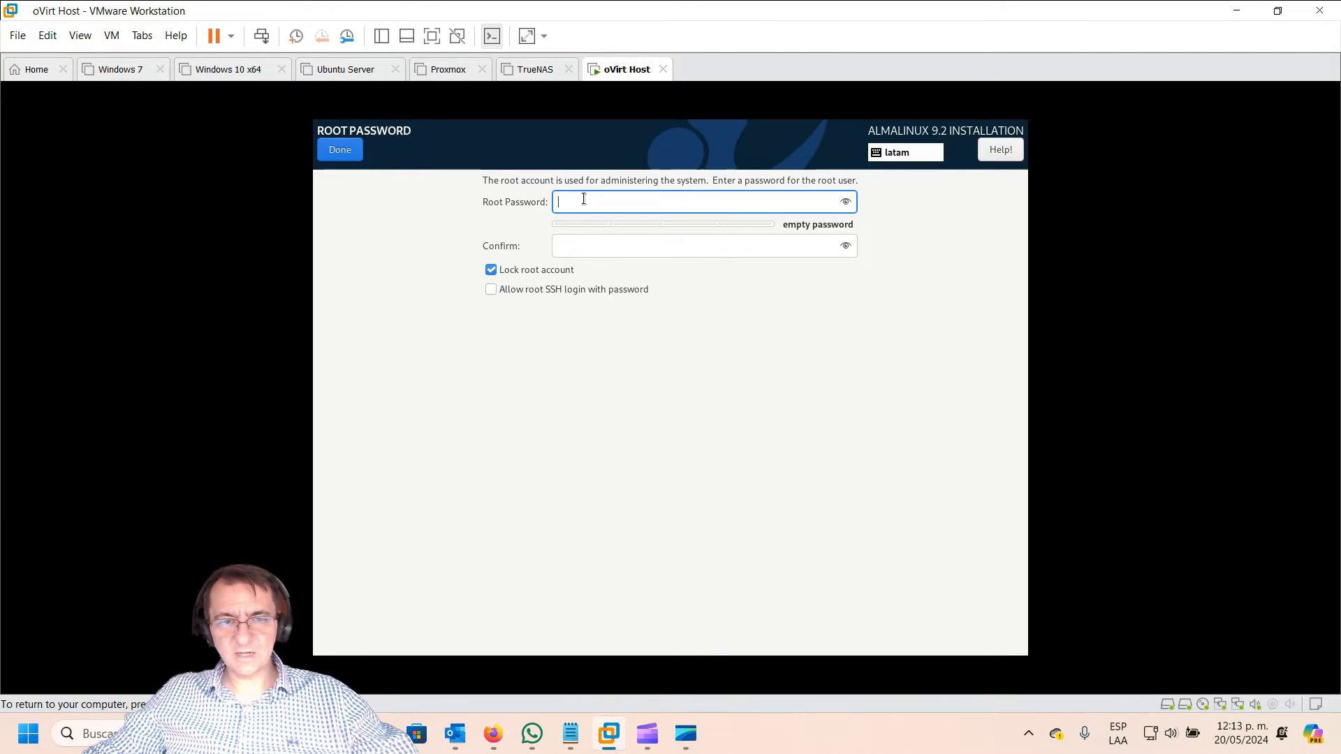
{"action": "type", "text": "*****"}
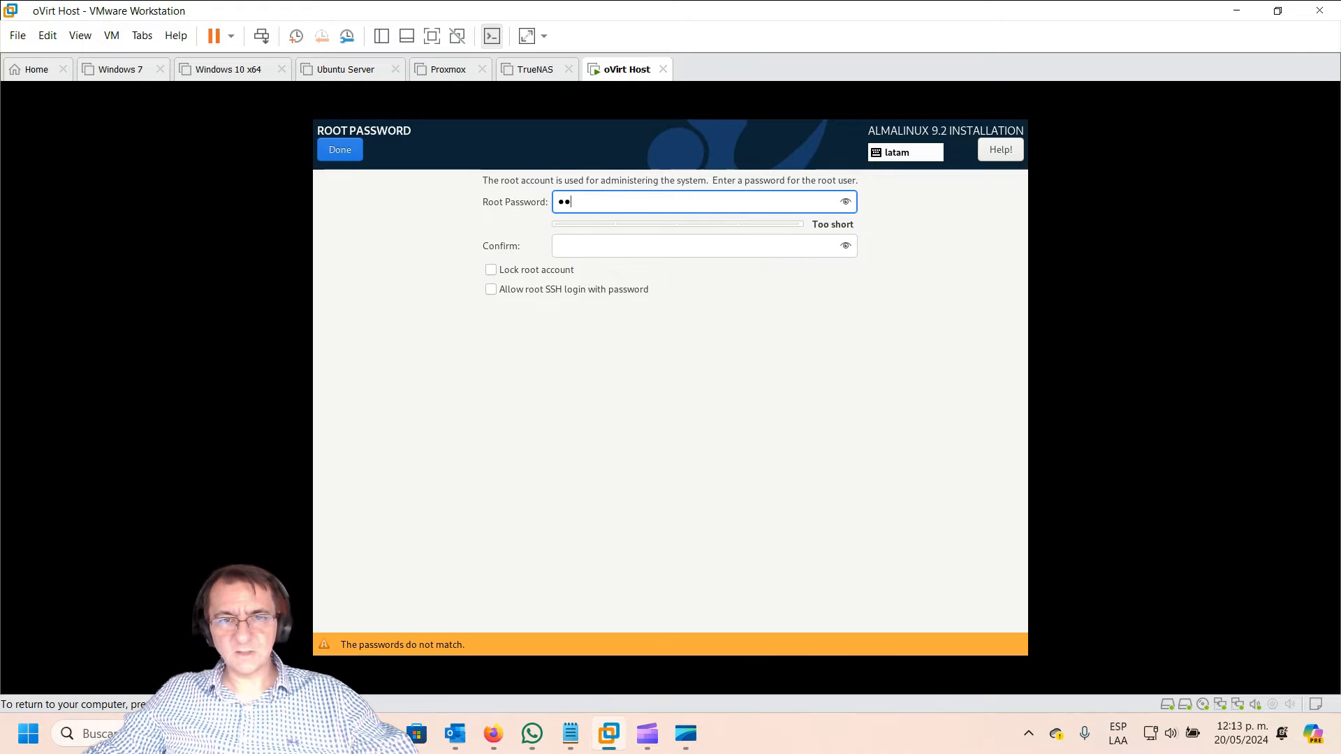
{"action": "type", "text": "*****"}
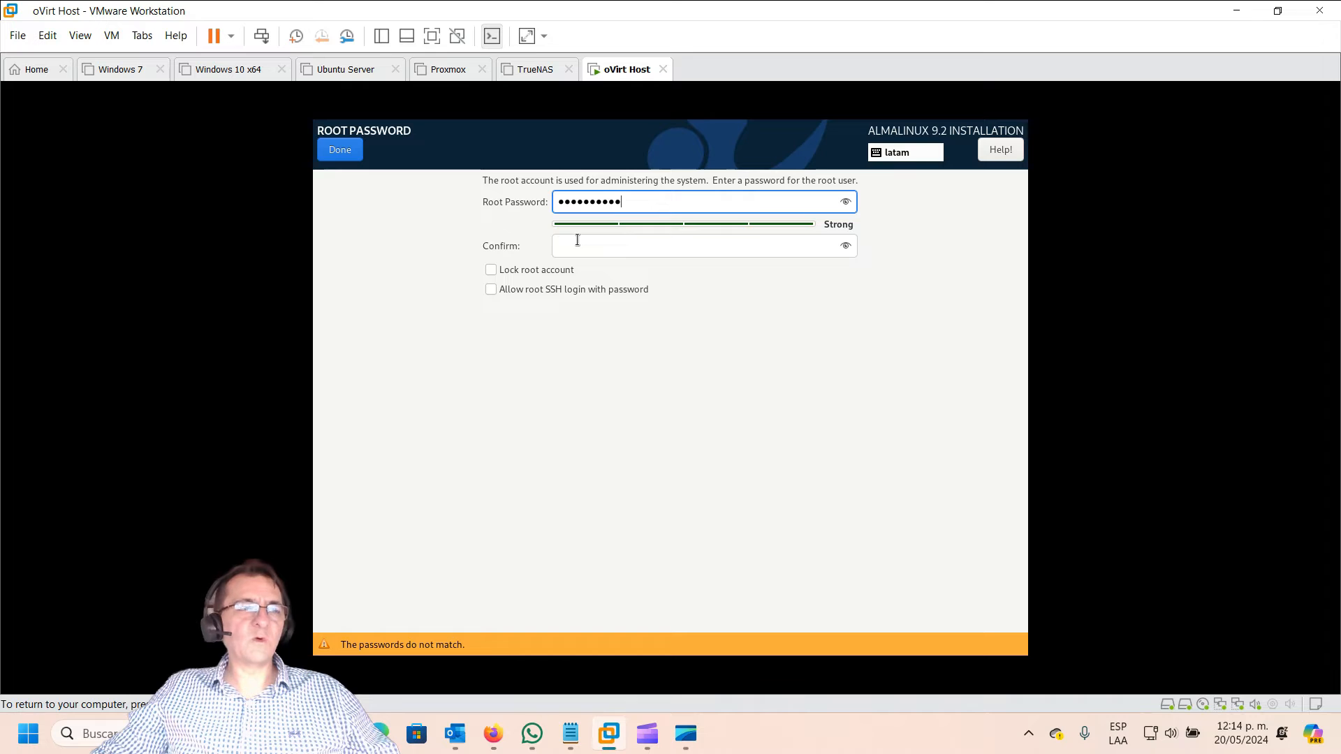
{"action": "left_click", "coordinate": [578, 241]}
{"action": "type", "text": "•••••••"}
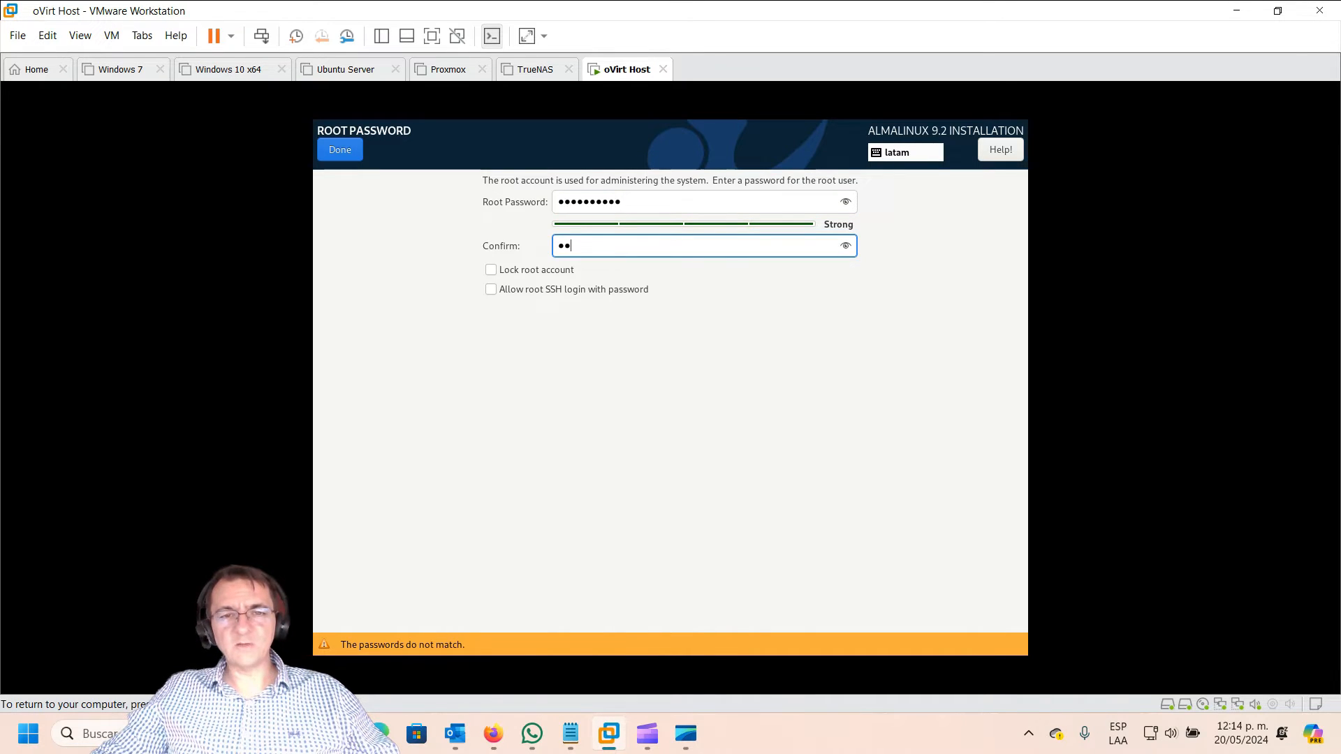
{"action": "type", "text": "•••"}
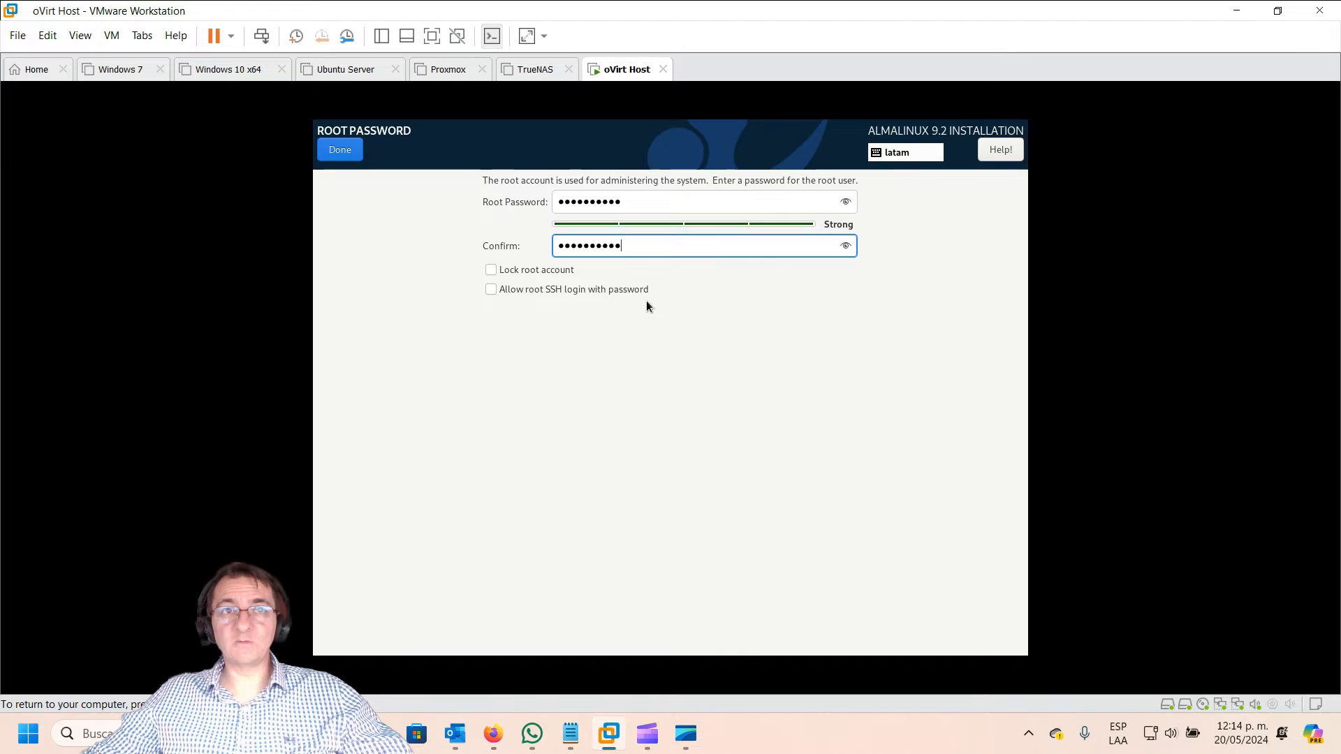
{"action": "left_click", "coordinate": [358, 156]}
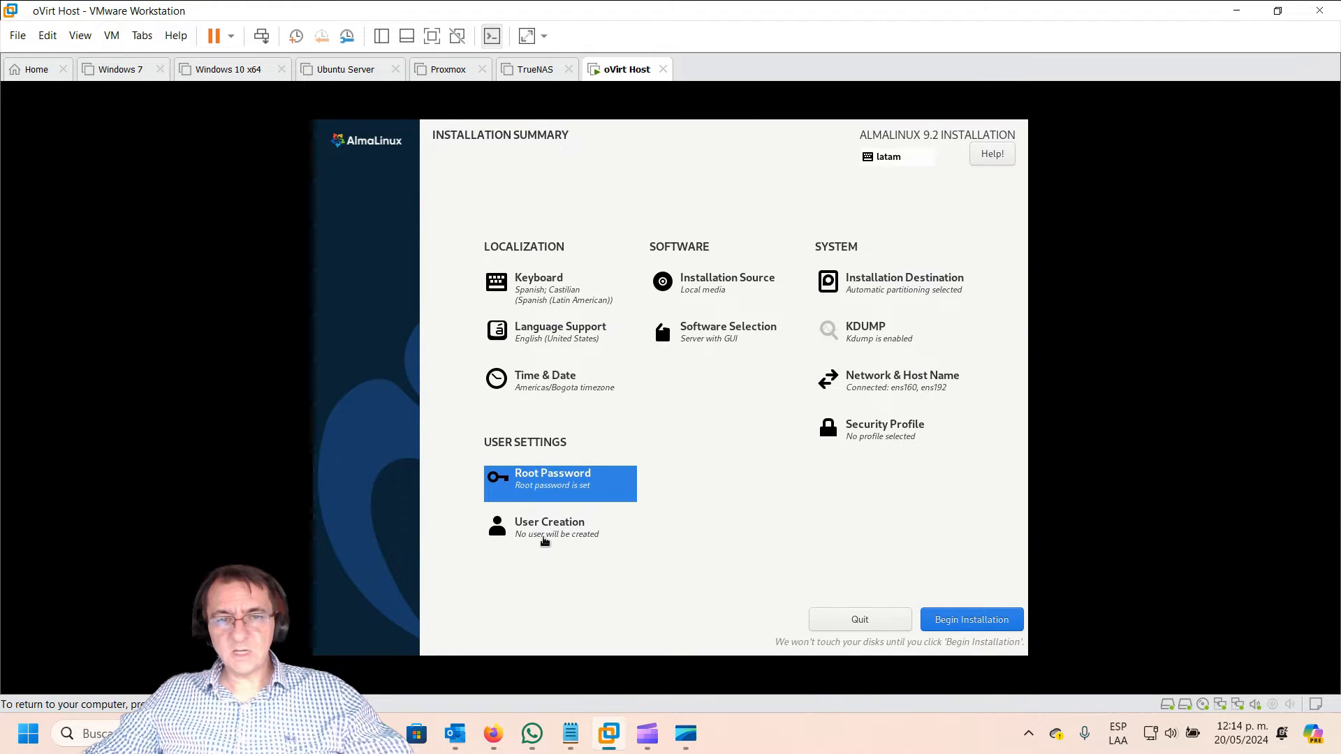
Step: Create administrator user 'Operador' and enter its strong password twice
{"action": "left_click", "coordinate": [549, 532]}
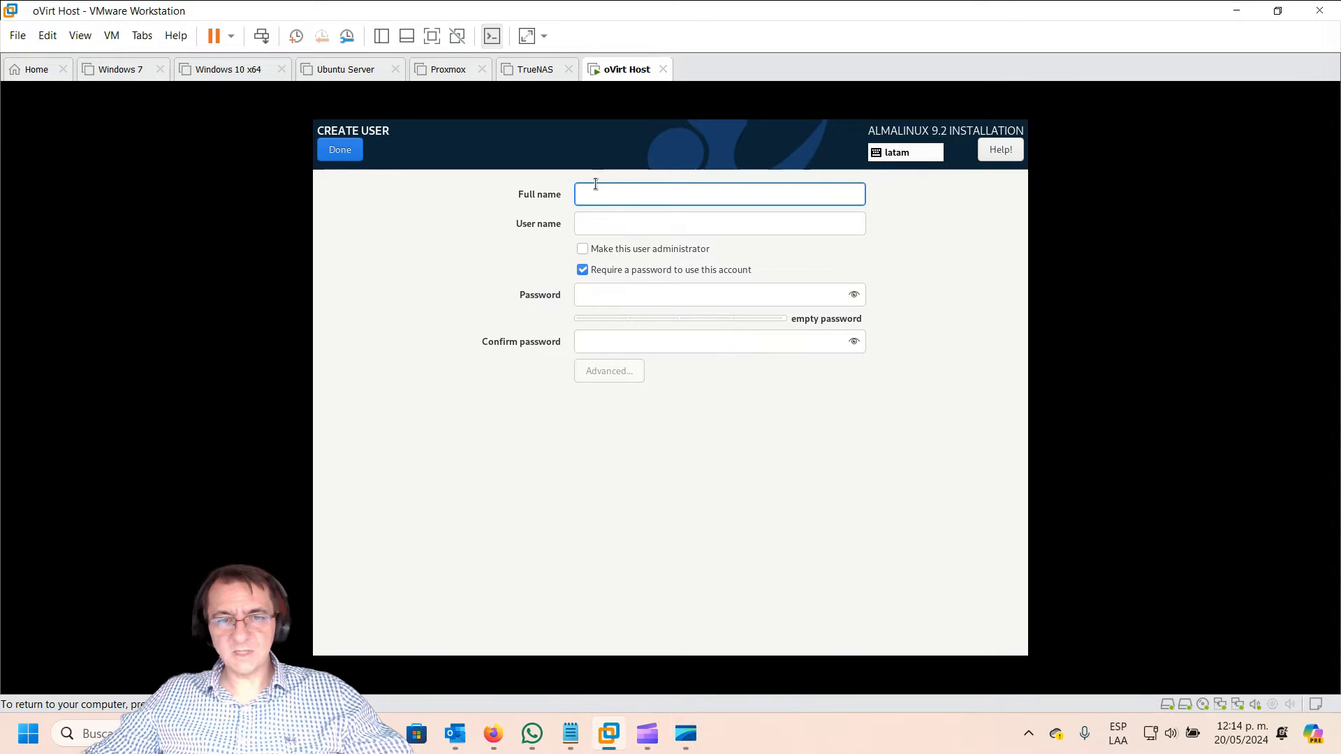
{"action": "type", "text": "O"}
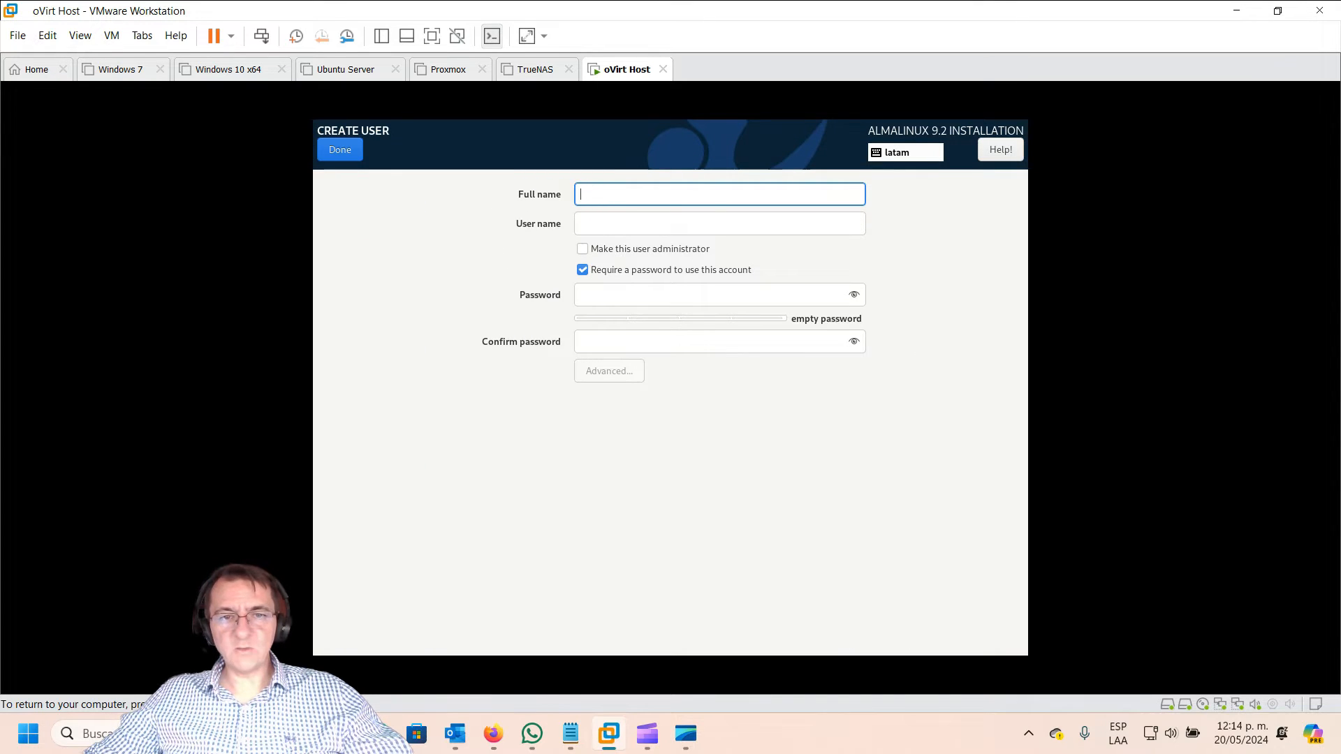
{"action": "type", "text": "perador"}
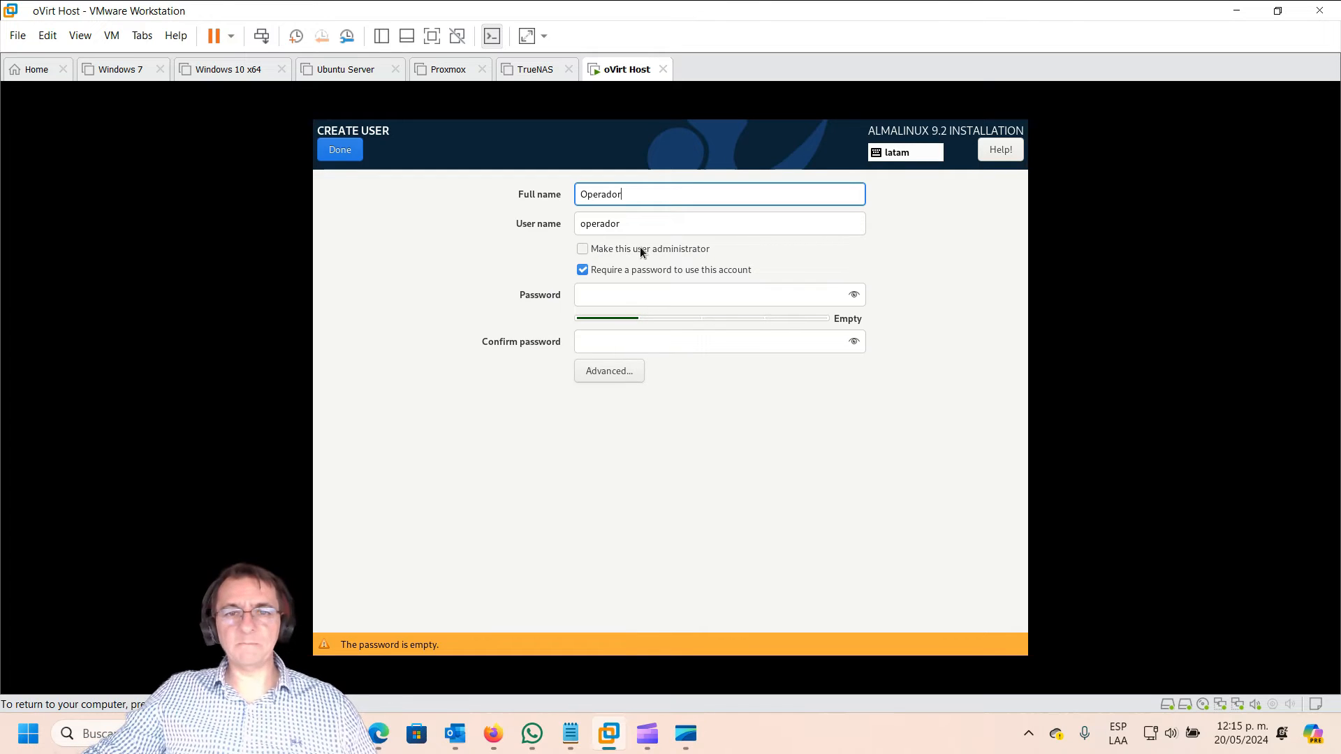
{"action": "left_click", "coordinate": [582, 249]}
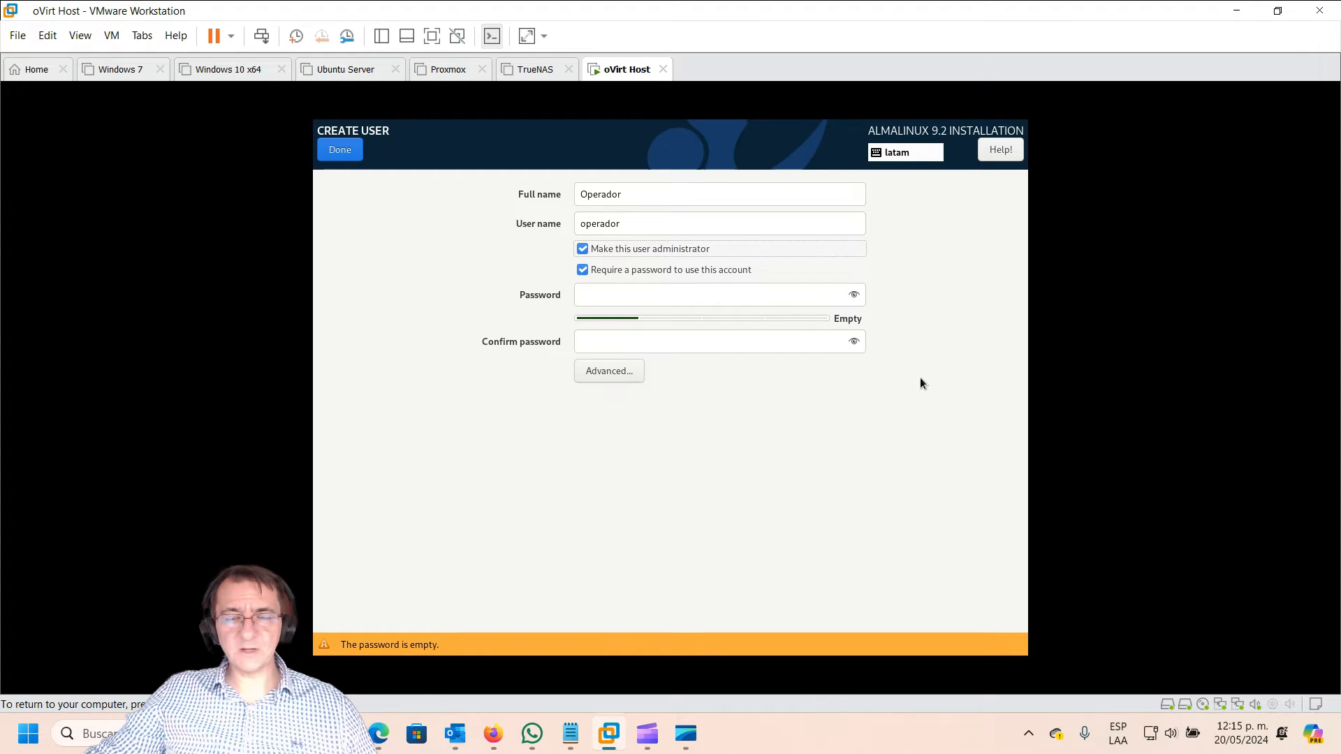
{"action": "left_click", "coordinate": [597, 292]}
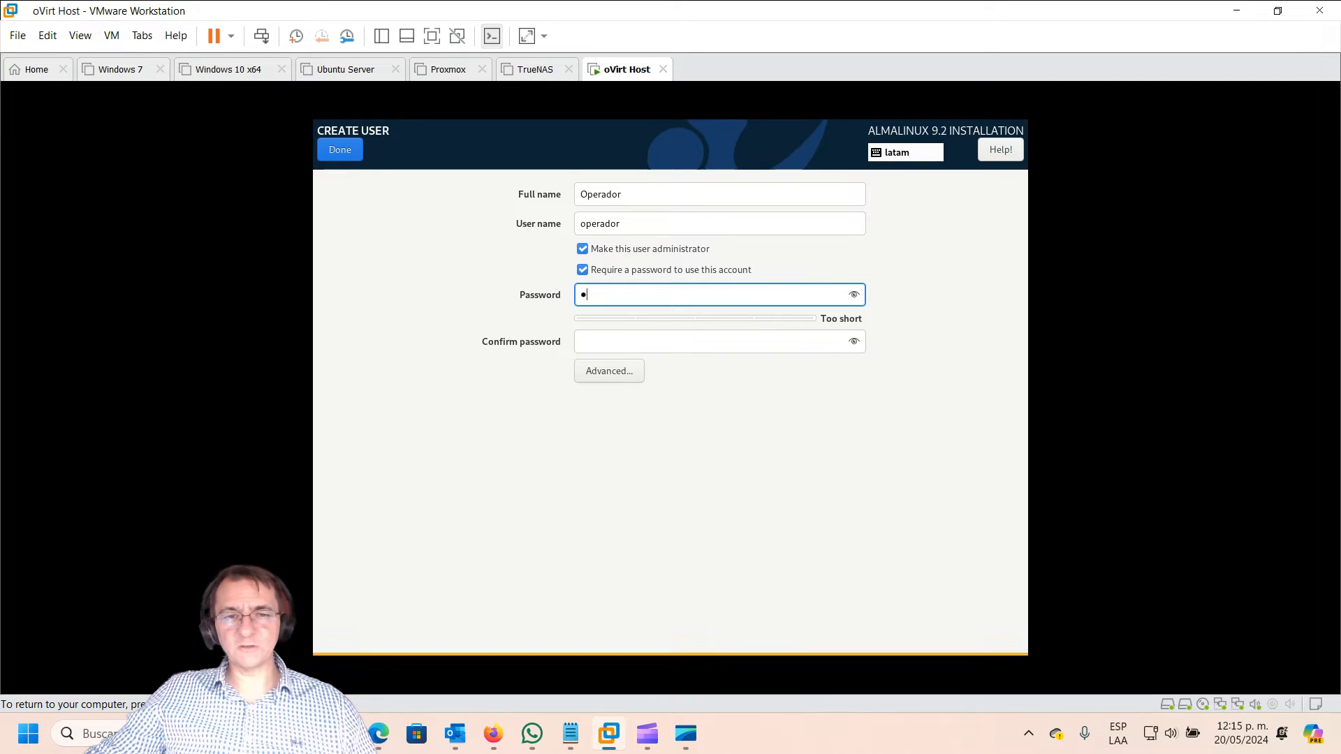
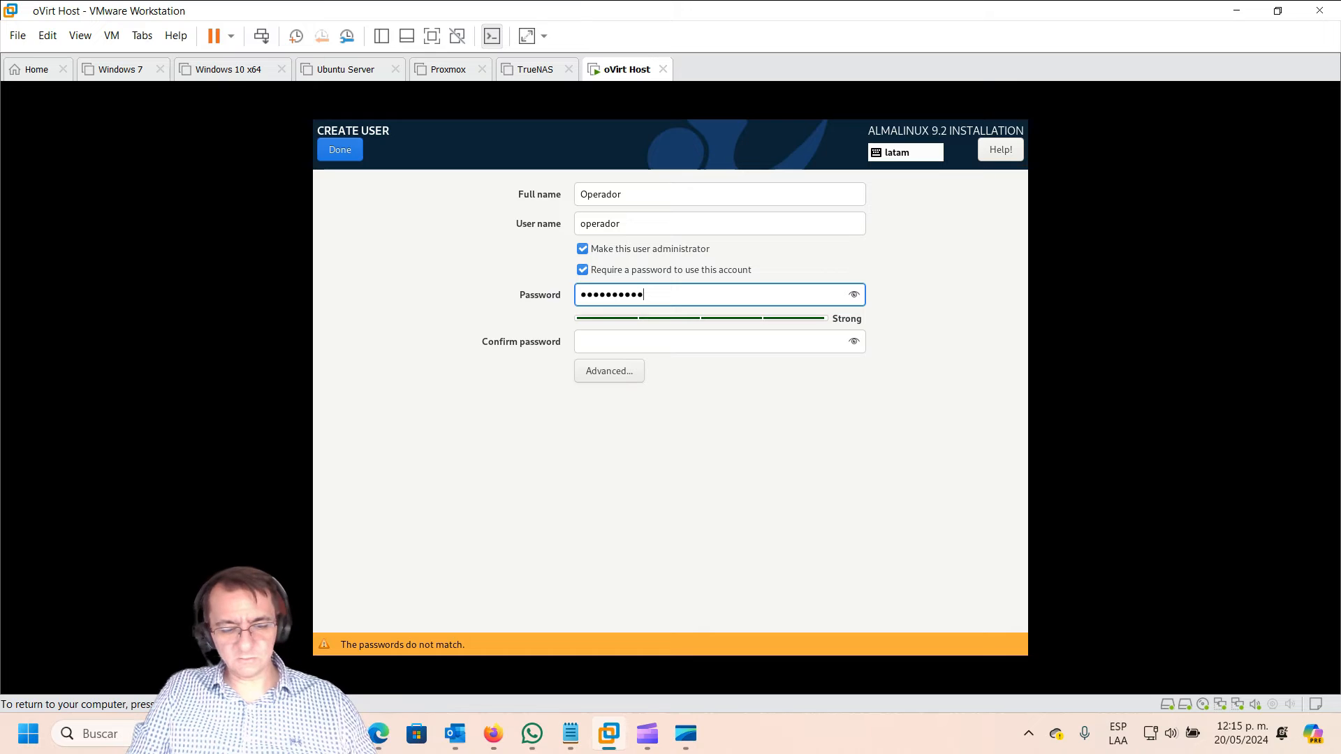
{"action": "left_click", "coordinate": [596, 341]}
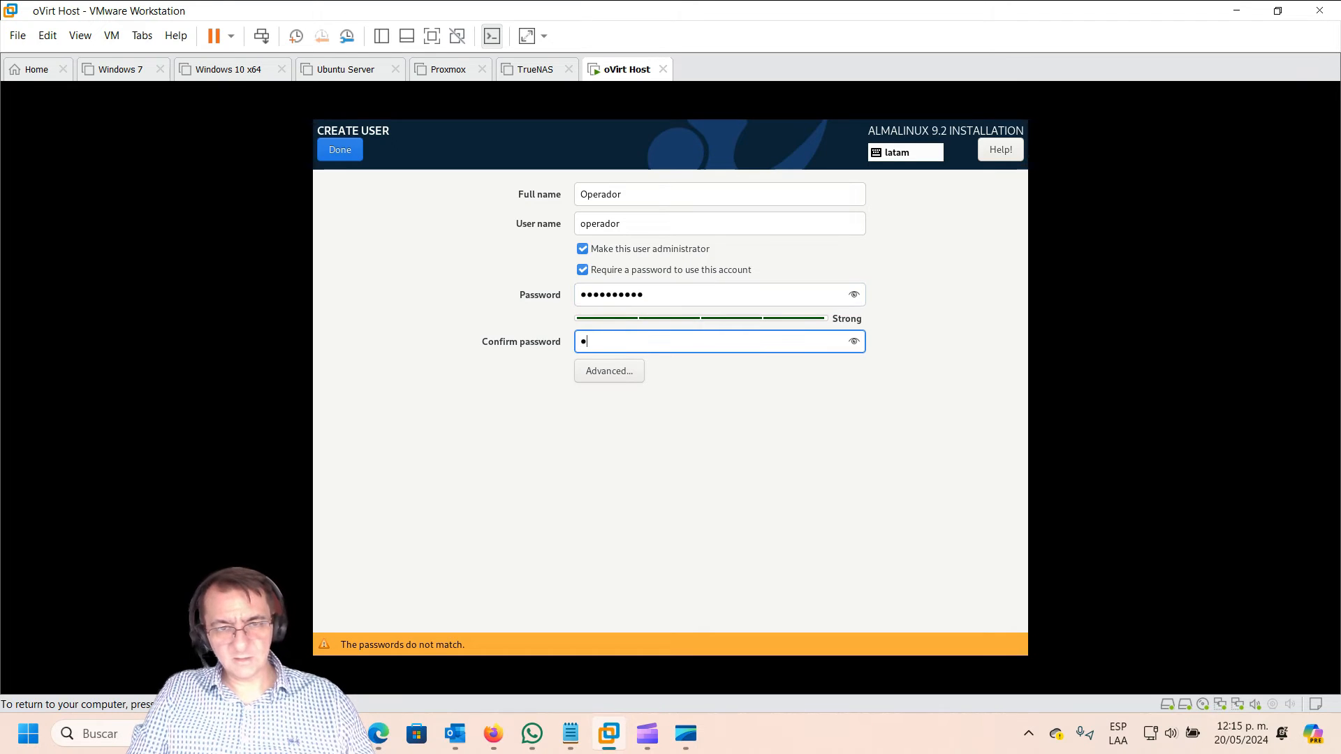
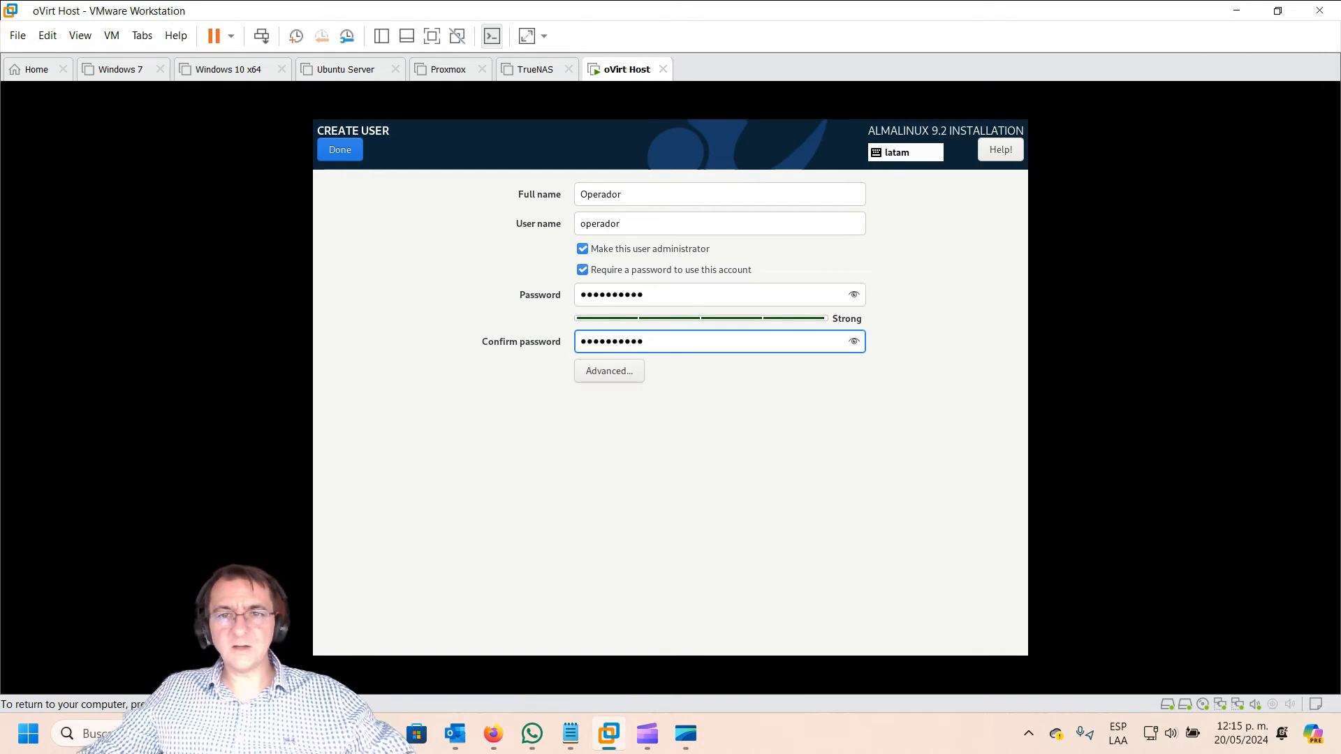
Step: Save the operador user and run the AlmaLinux installation through to Complete!
{"action": "left_click", "coordinate": [345, 153]}
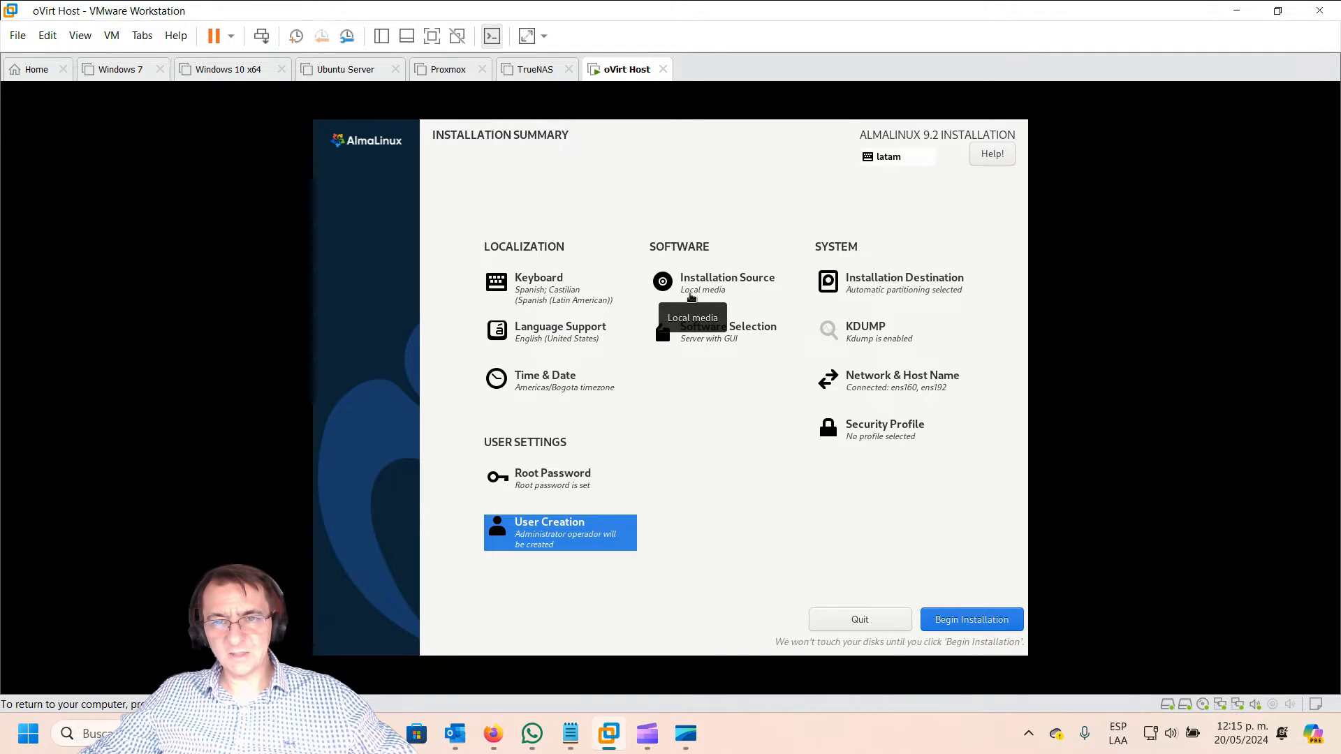
{"action": "left_click", "coordinate": [979, 623]}
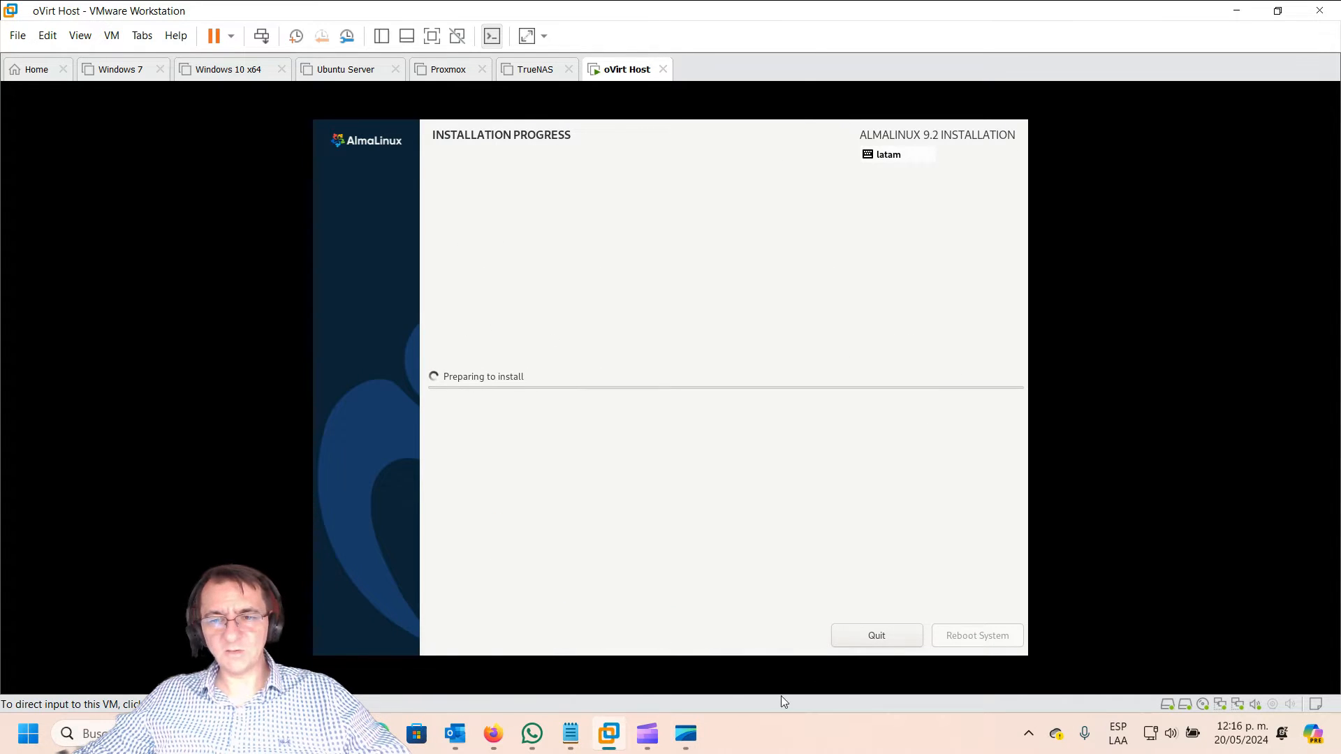
{"action": "left_click", "coordinate": [683, 740]}
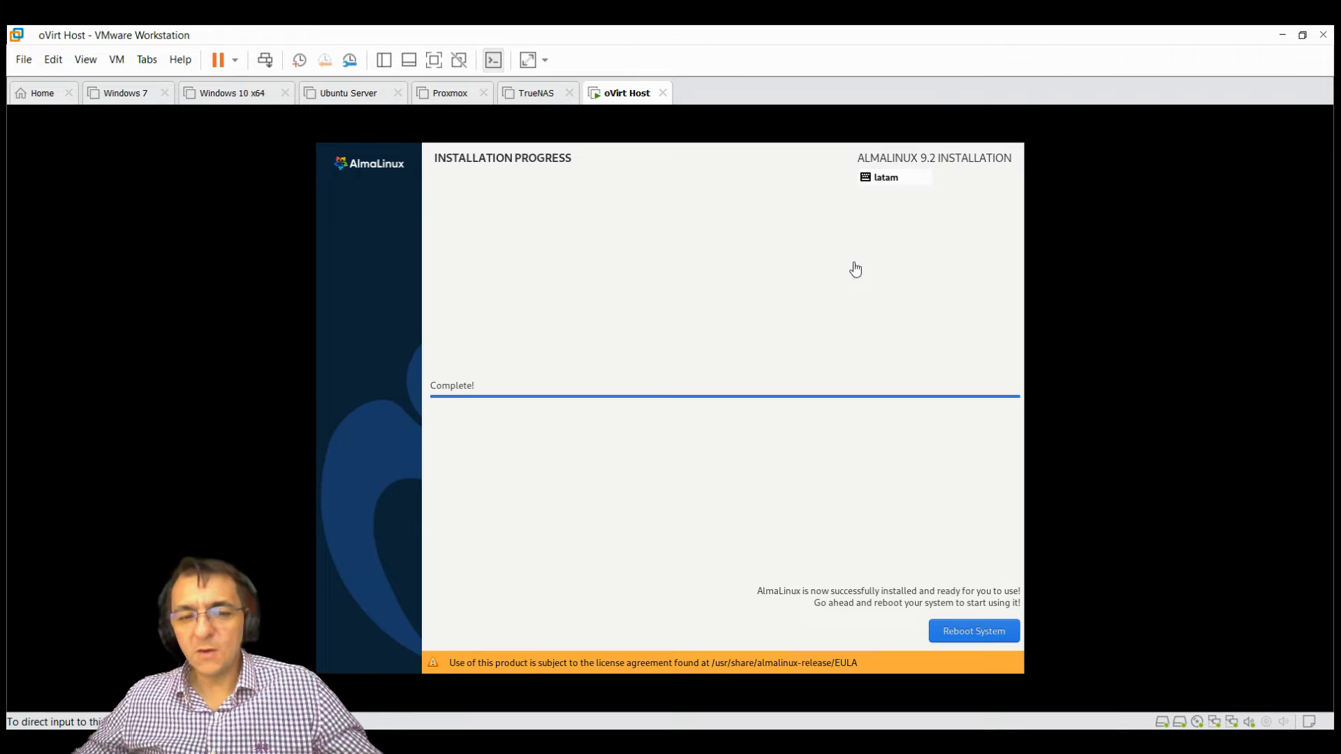
{"action": "left_click", "coordinate": [772, 379]}
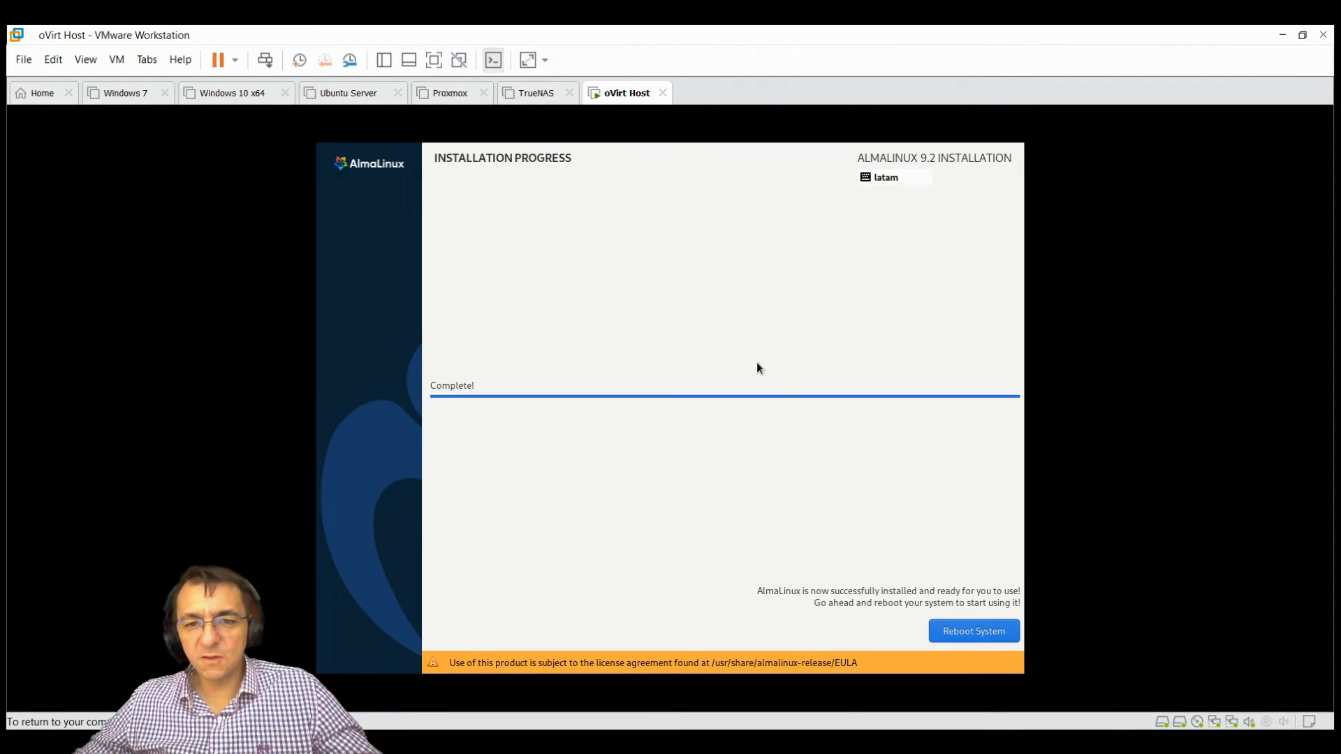
Step: Reboot into AlmaLinux, log in as the new user and dismiss the welcome tour
{"action": "left_click", "coordinate": [970, 633]}
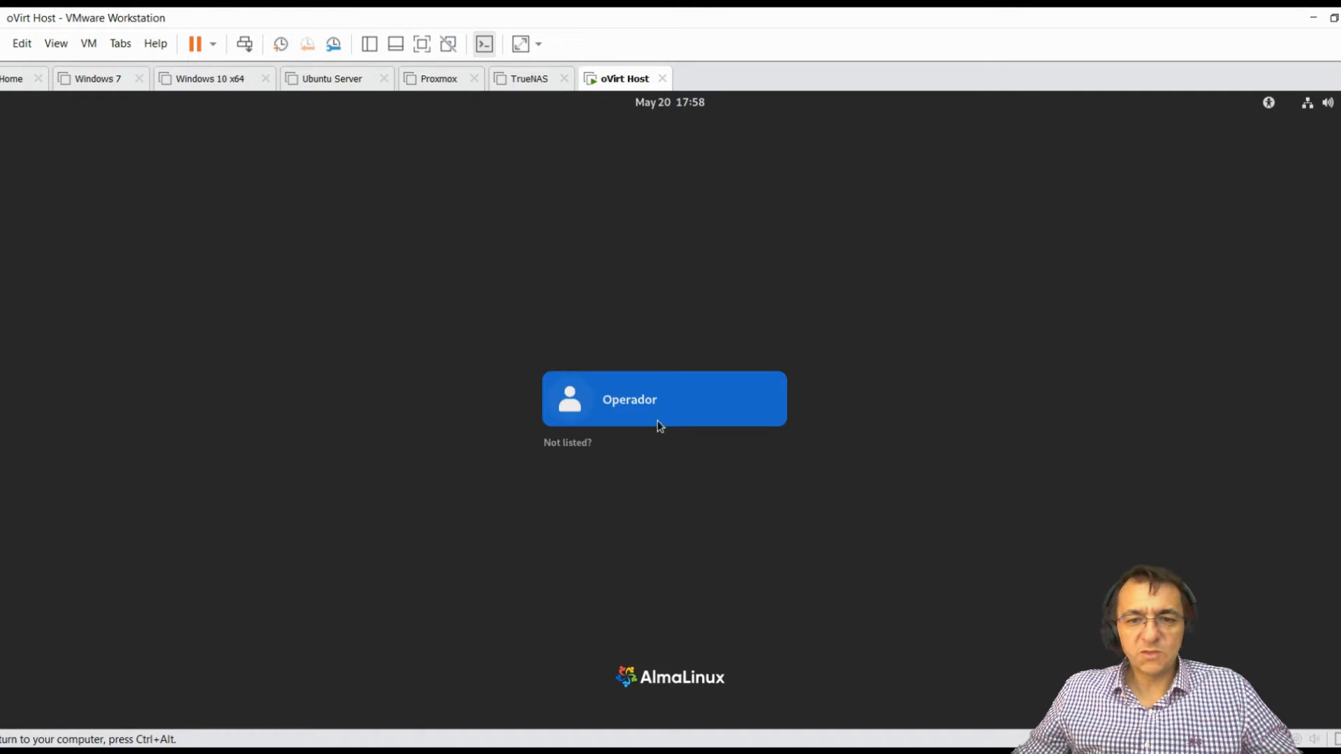
{"action": "left_click", "coordinate": [693, 413]}
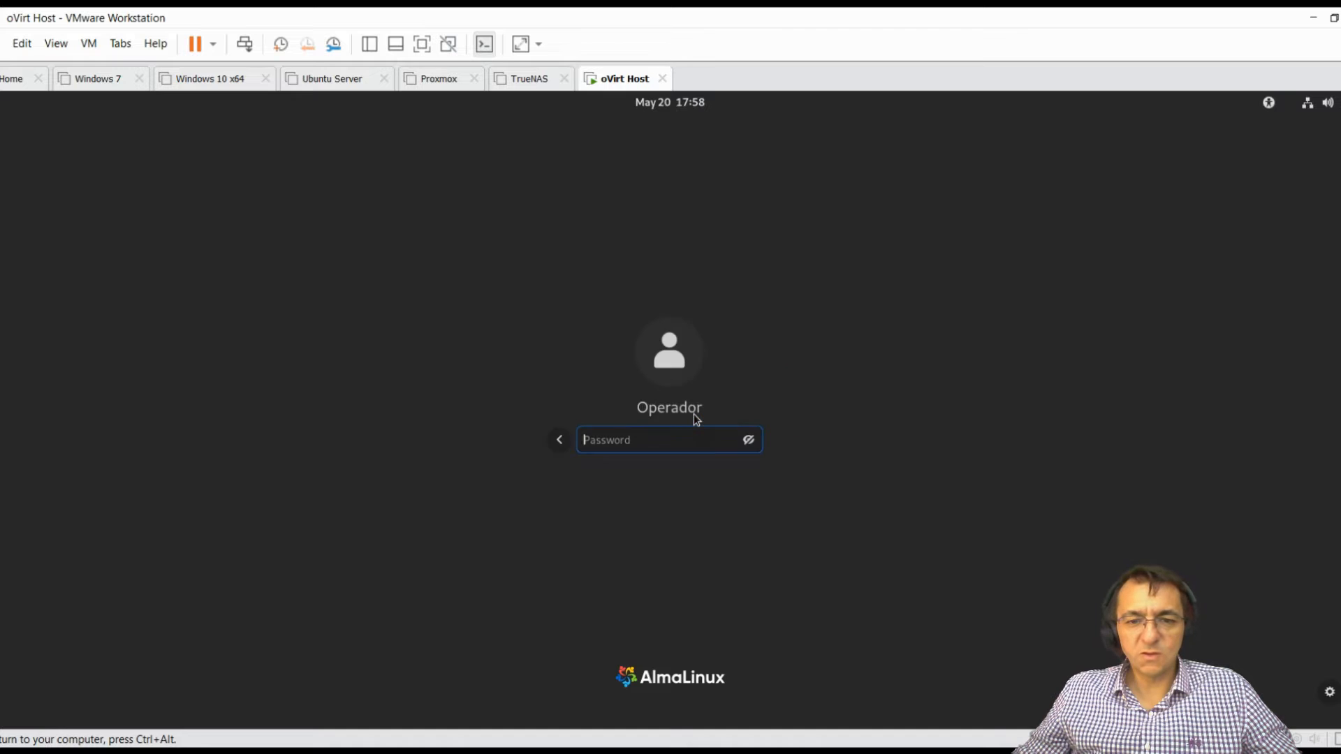
{"action": "type", "text": "•••••••••••"}
{"action": "key", "text": "Return"}
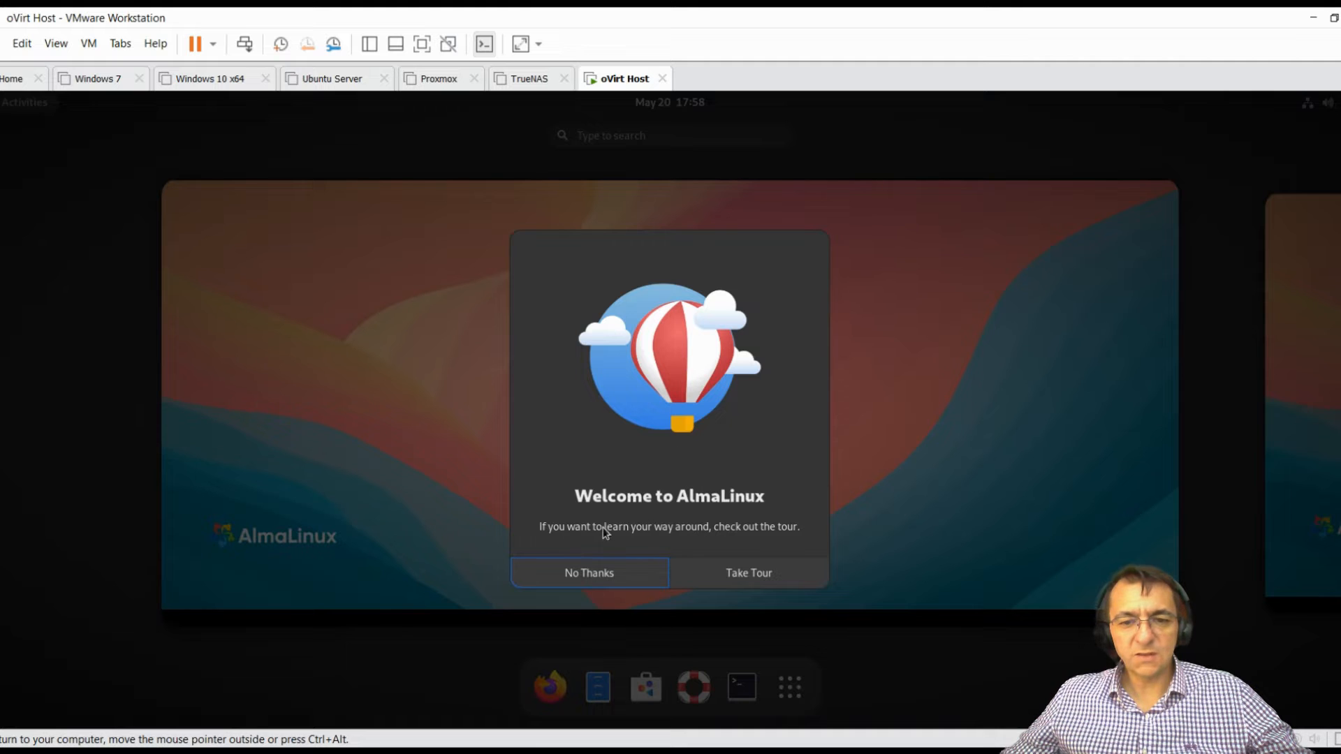
{"action": "left_click", "coordinate": [588, 573]}
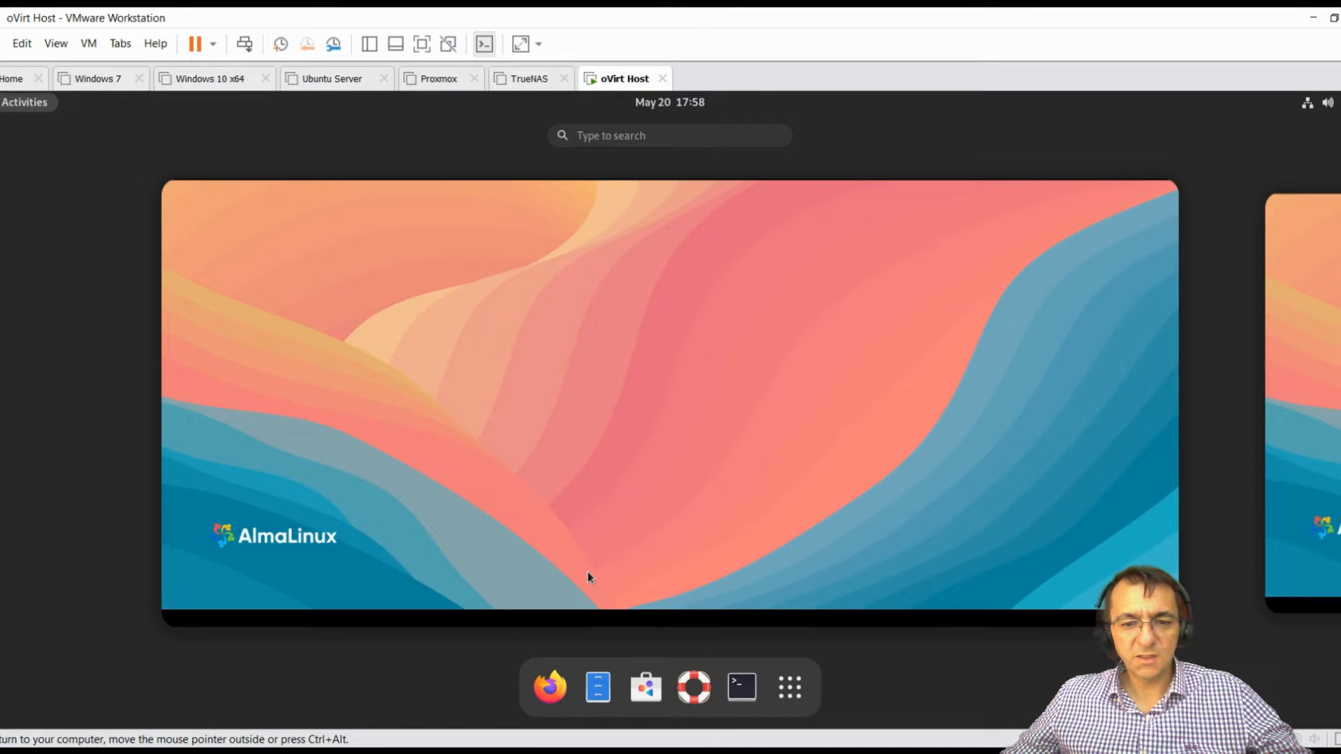
Step: In an enlarged terminal, run hostname and ifconfig to check host1.testlab.local and ens160/ens192 addresses
{"action": "left_click", "coordinate": [754, 704]}
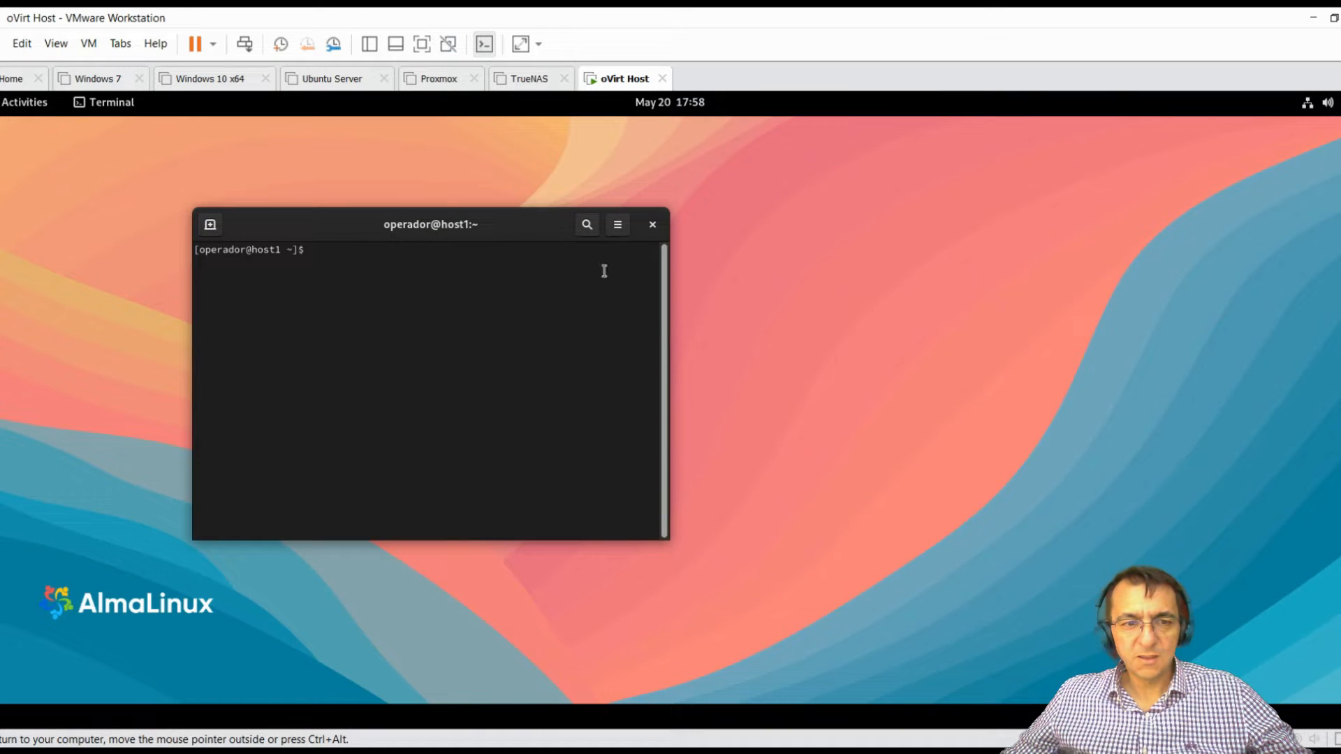
{"action": "left_click_drag", "start_coordinate": [466, 222], "coordinate": [462, 149]}
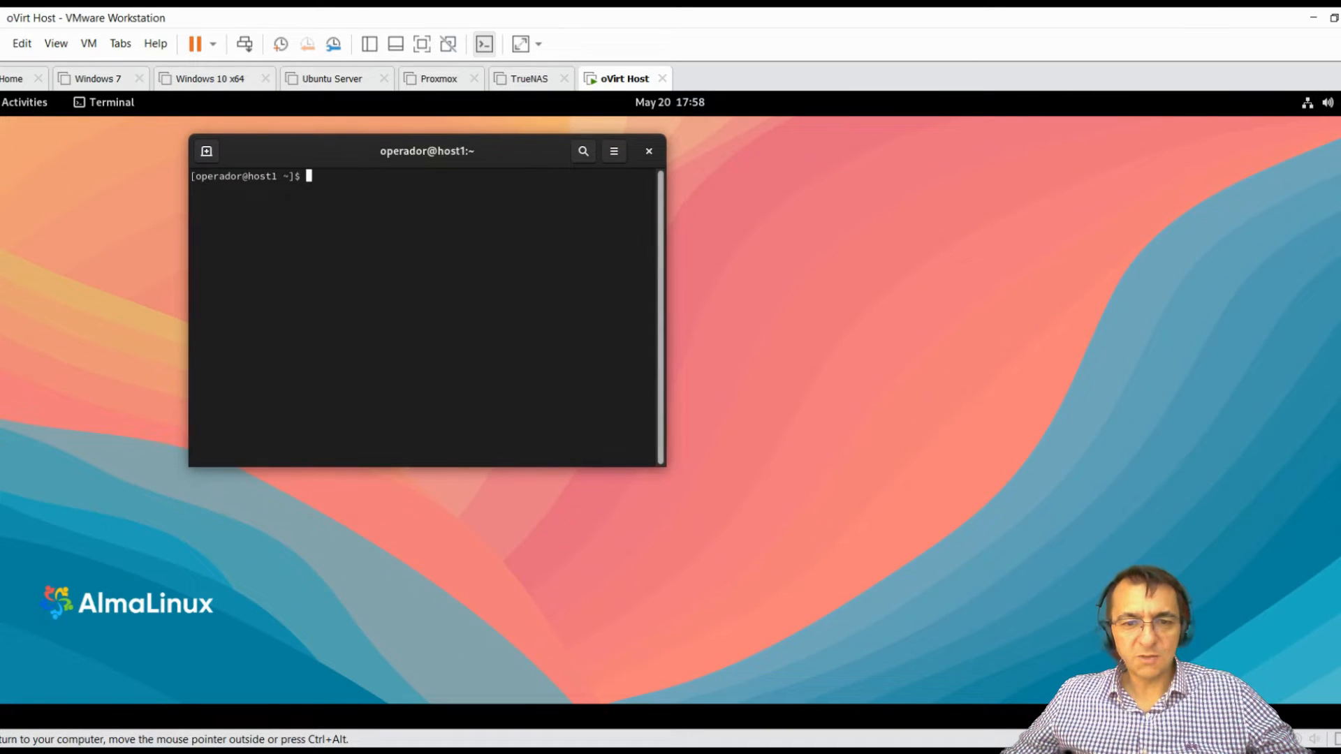
{"action": "left_click_drag", "start_coordinate": [663, 466], "coordinate": [987, 624]}
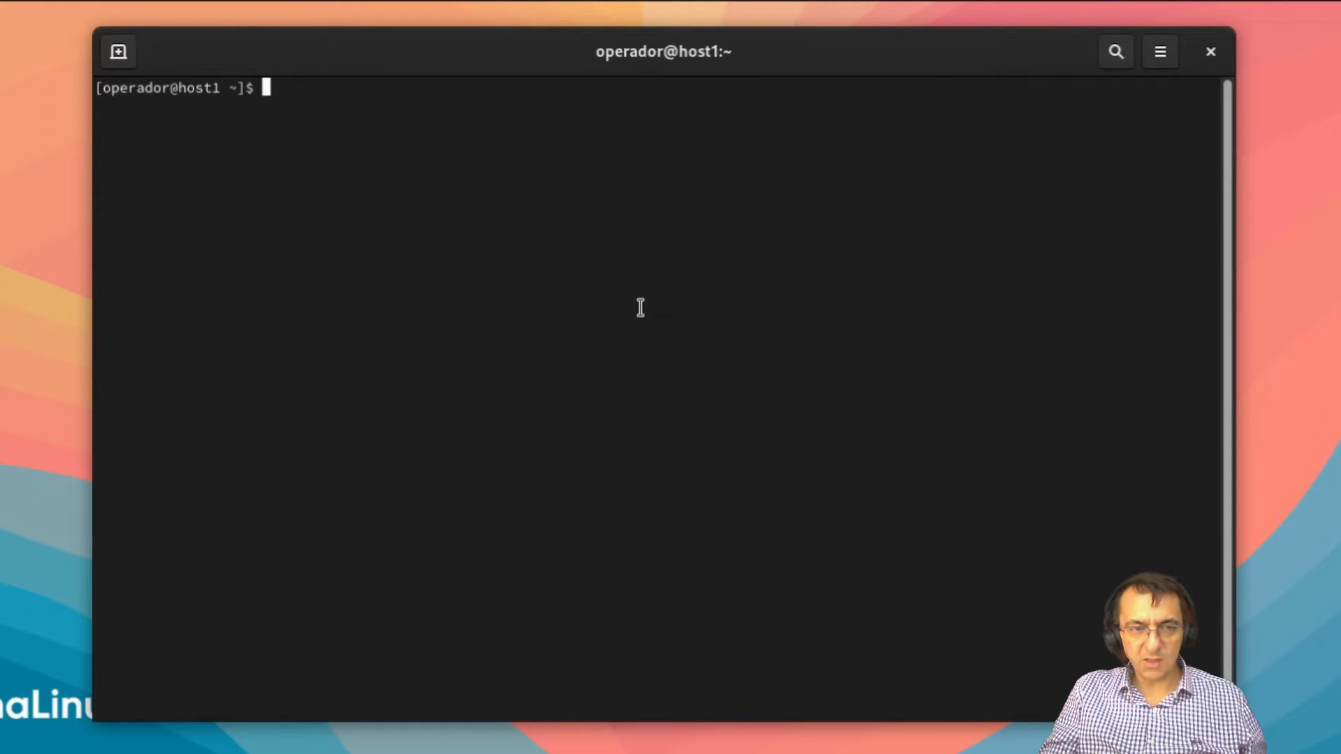
{"action": "type", "text": "hos"}
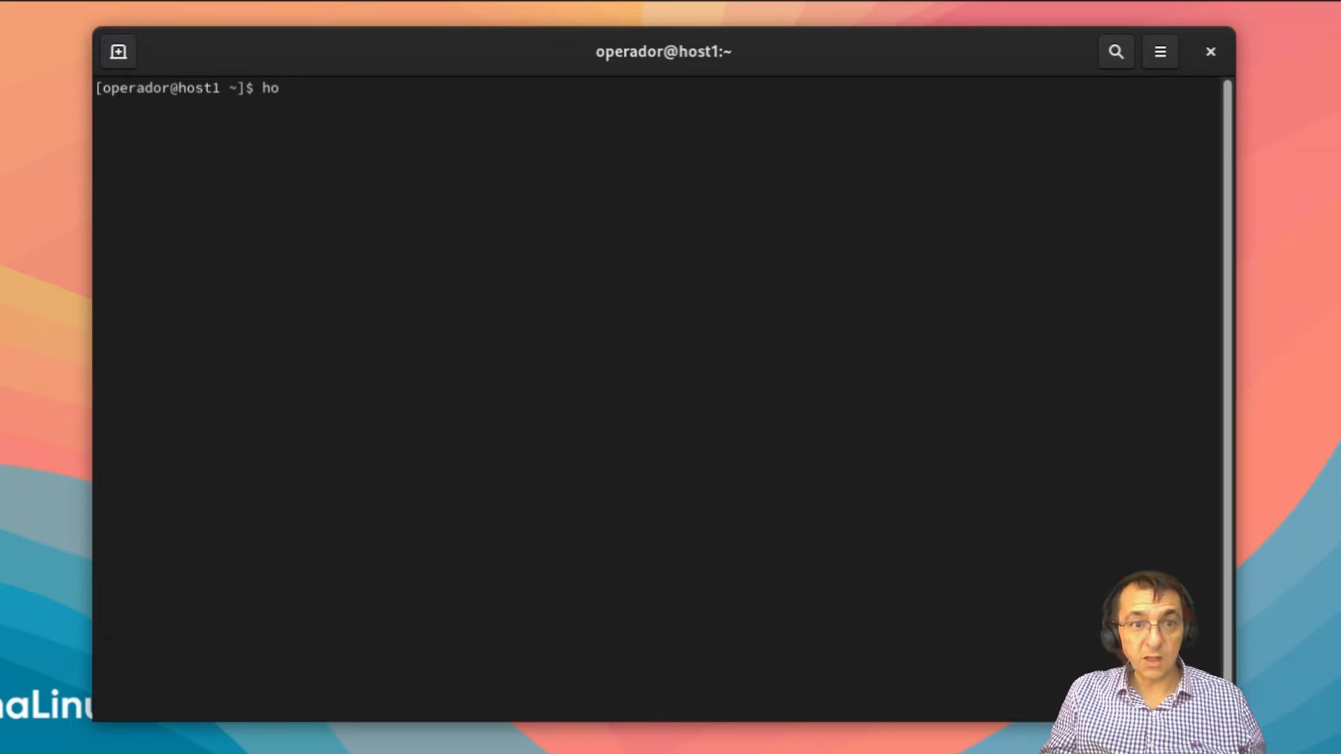
{"action": "type", "text": "t"}
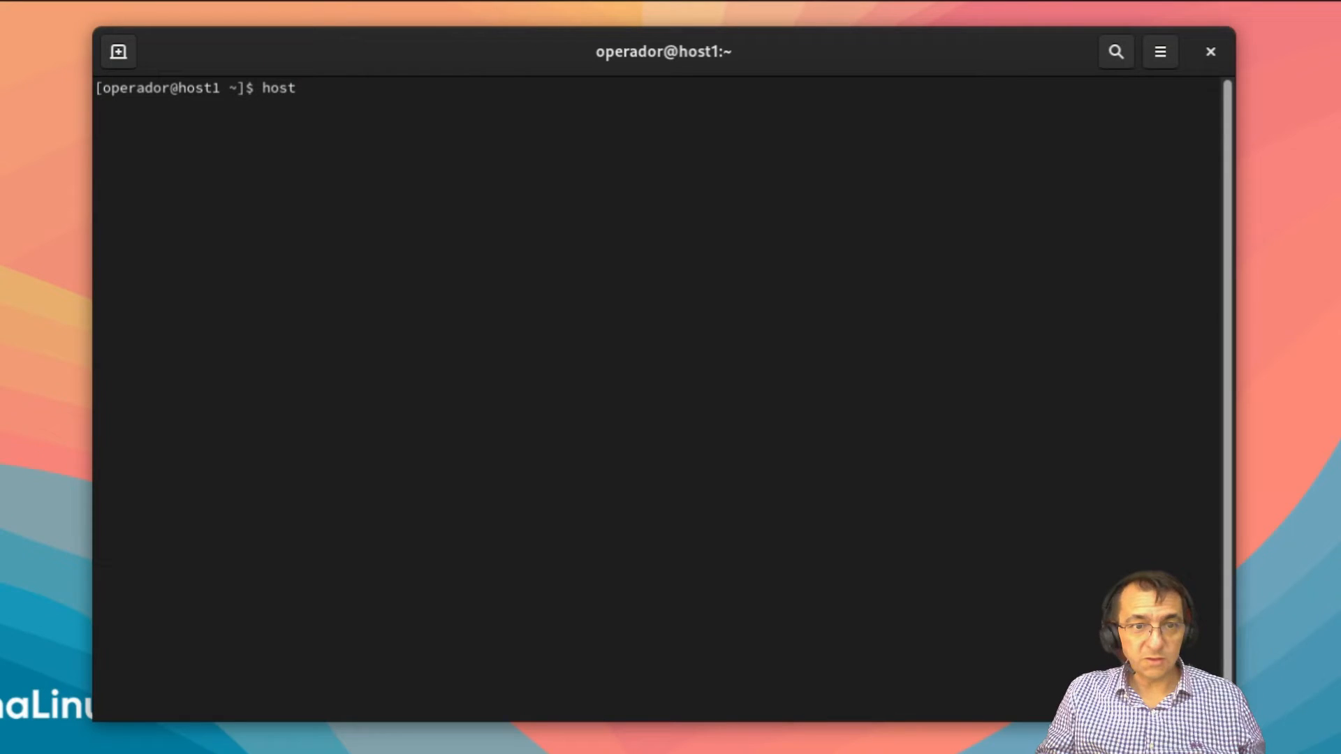
{"action": "type", "text": "name"}
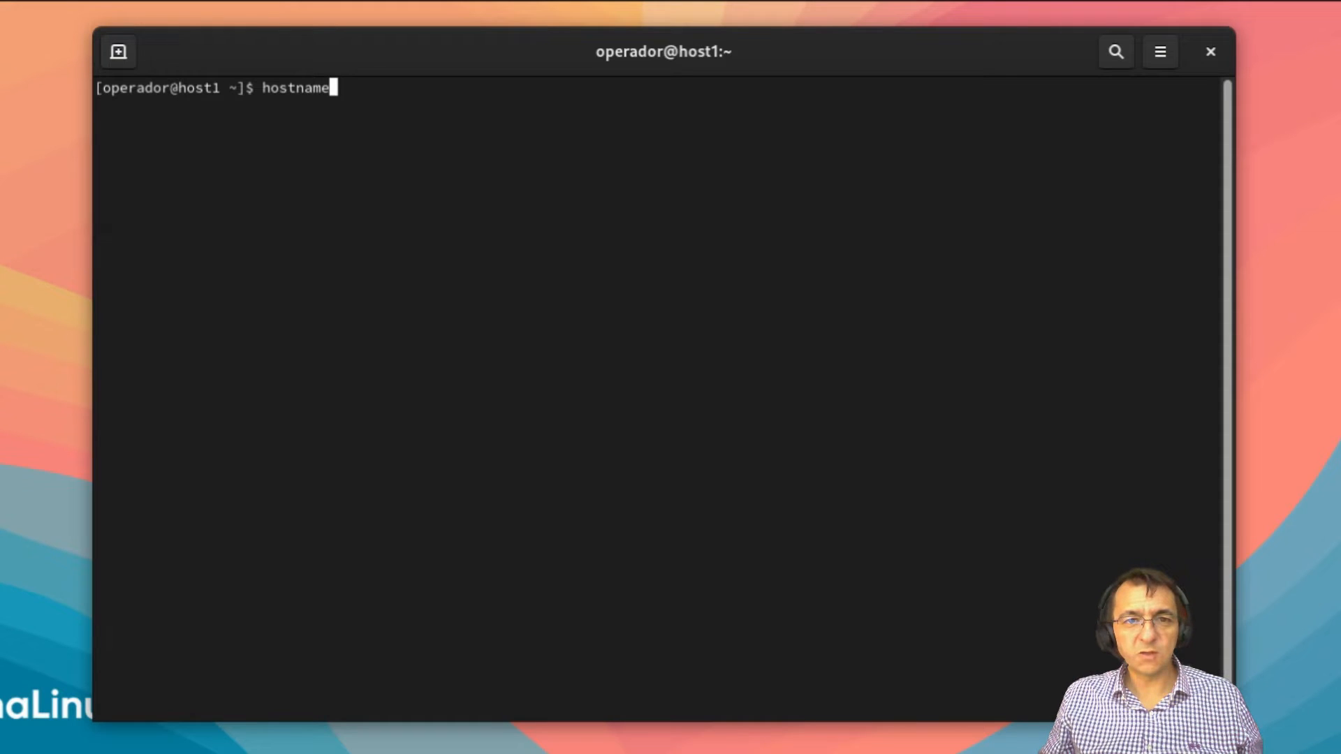
{"action": "key", "text": "Return"}
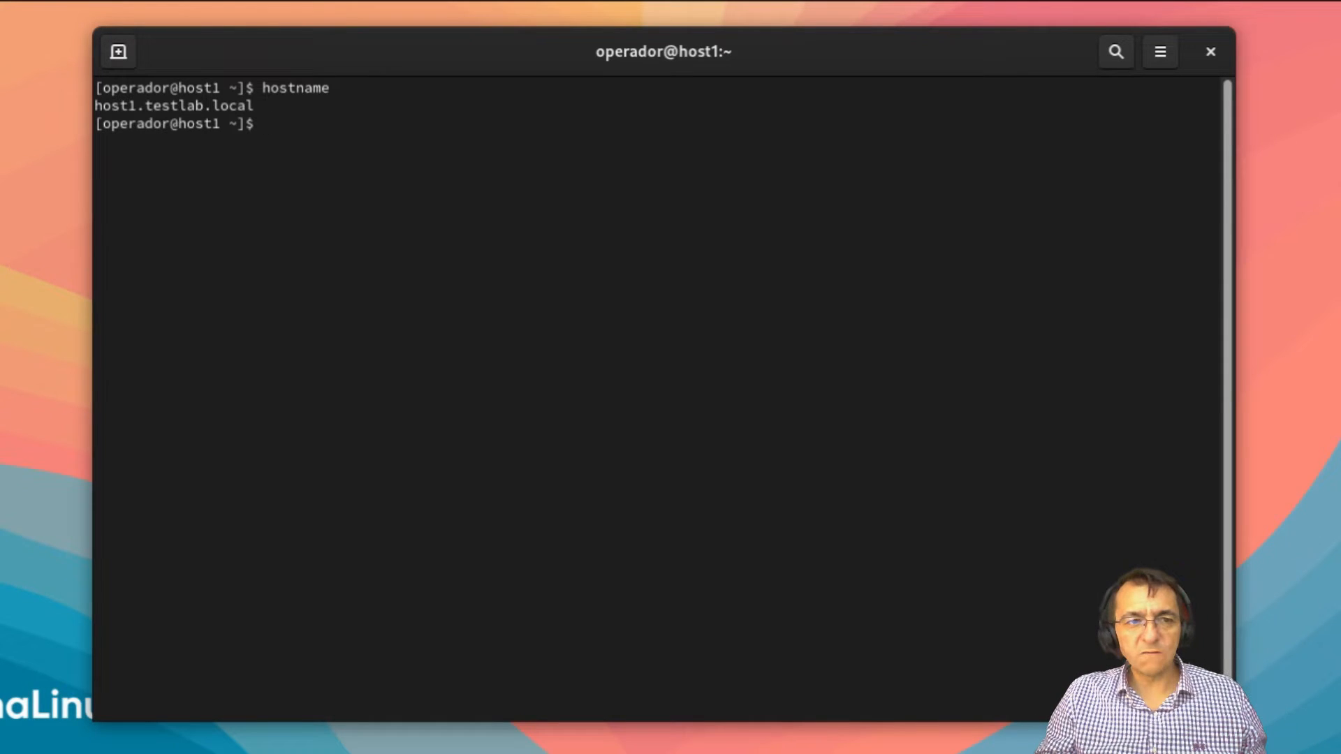
{"action": "type", "text": "if"}
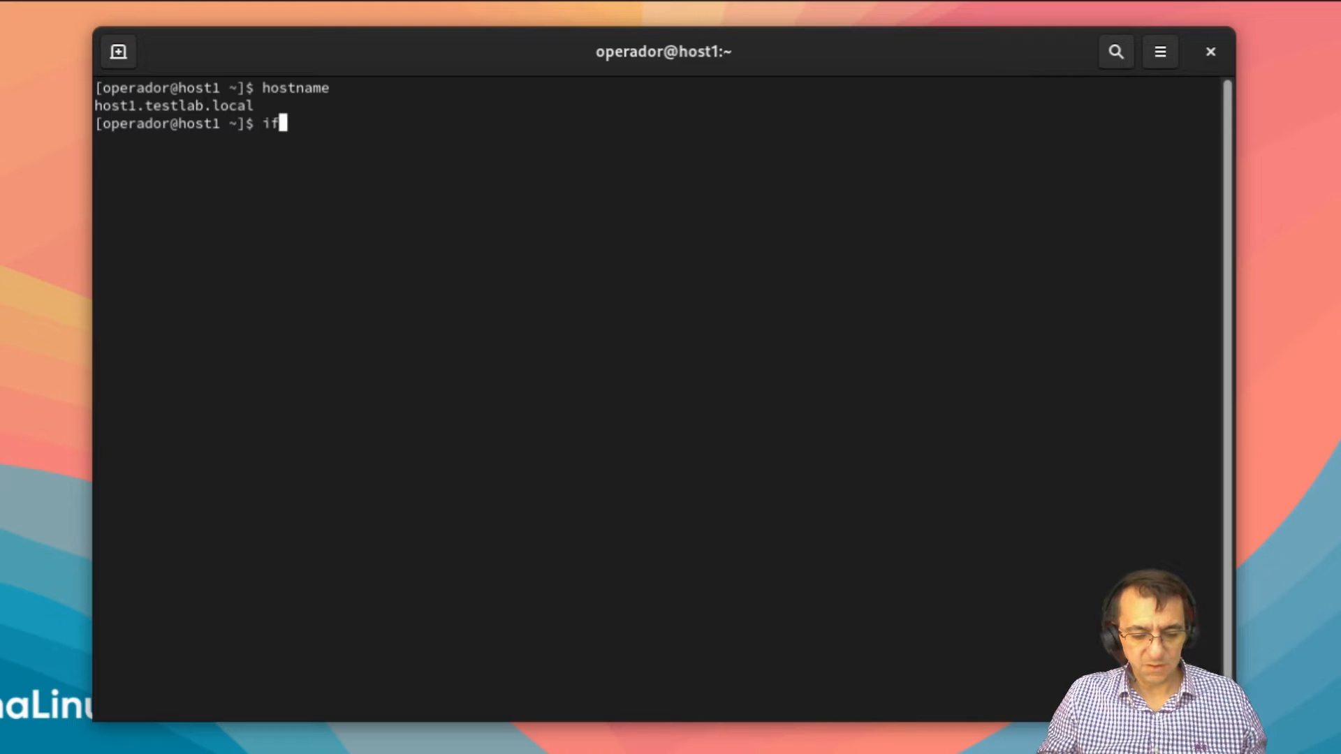
{"action": "type", "text": "conf"}
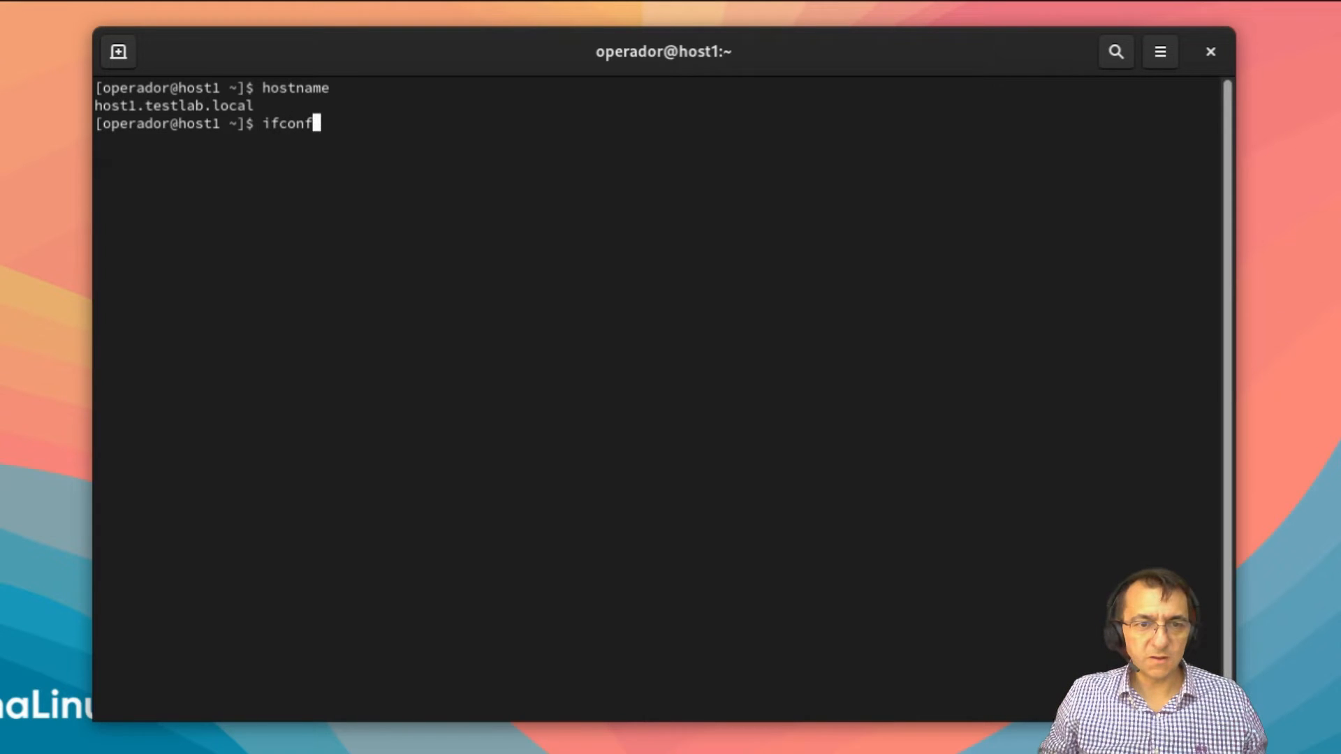
{"action": "type", "text": "ig"}
{"action": "key", "text": "Return"}
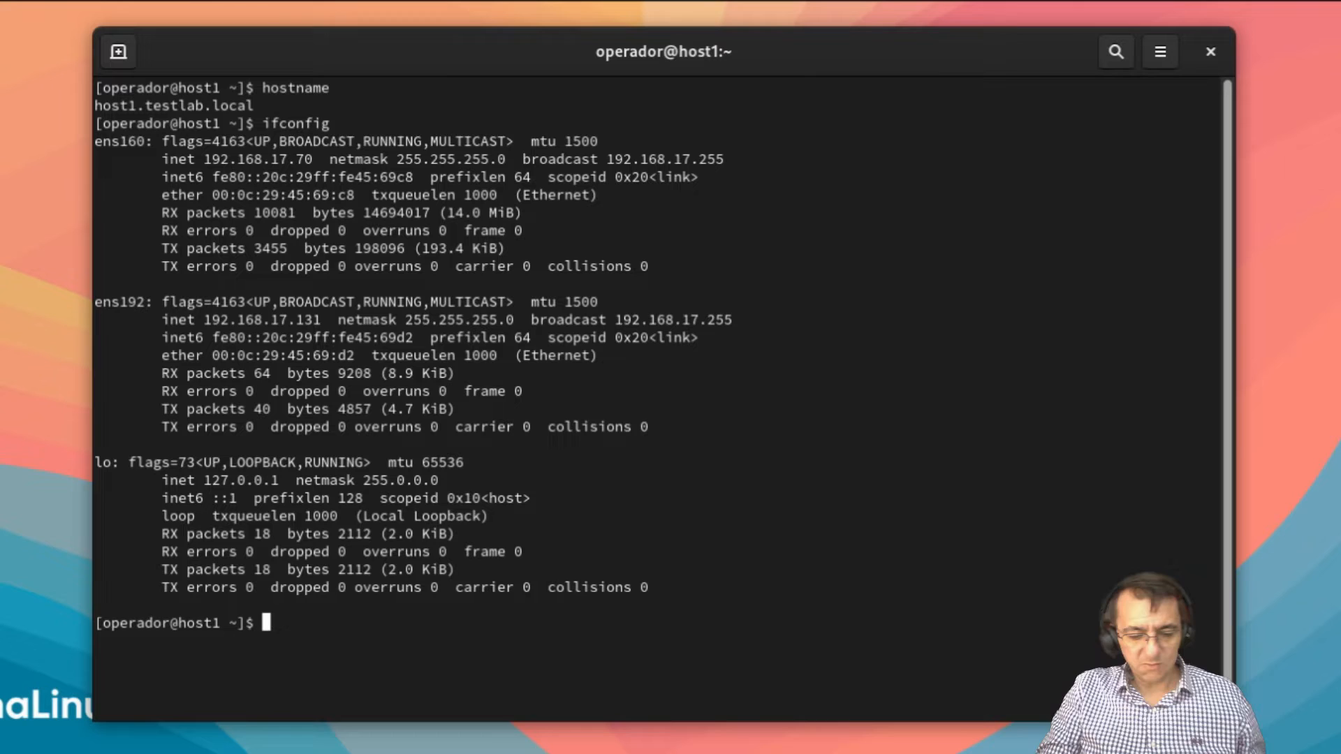
Step: Switch to root with su - and run yum update up to its 12-install, 540-upgrade summary
{"action": "type", "text": "su"}
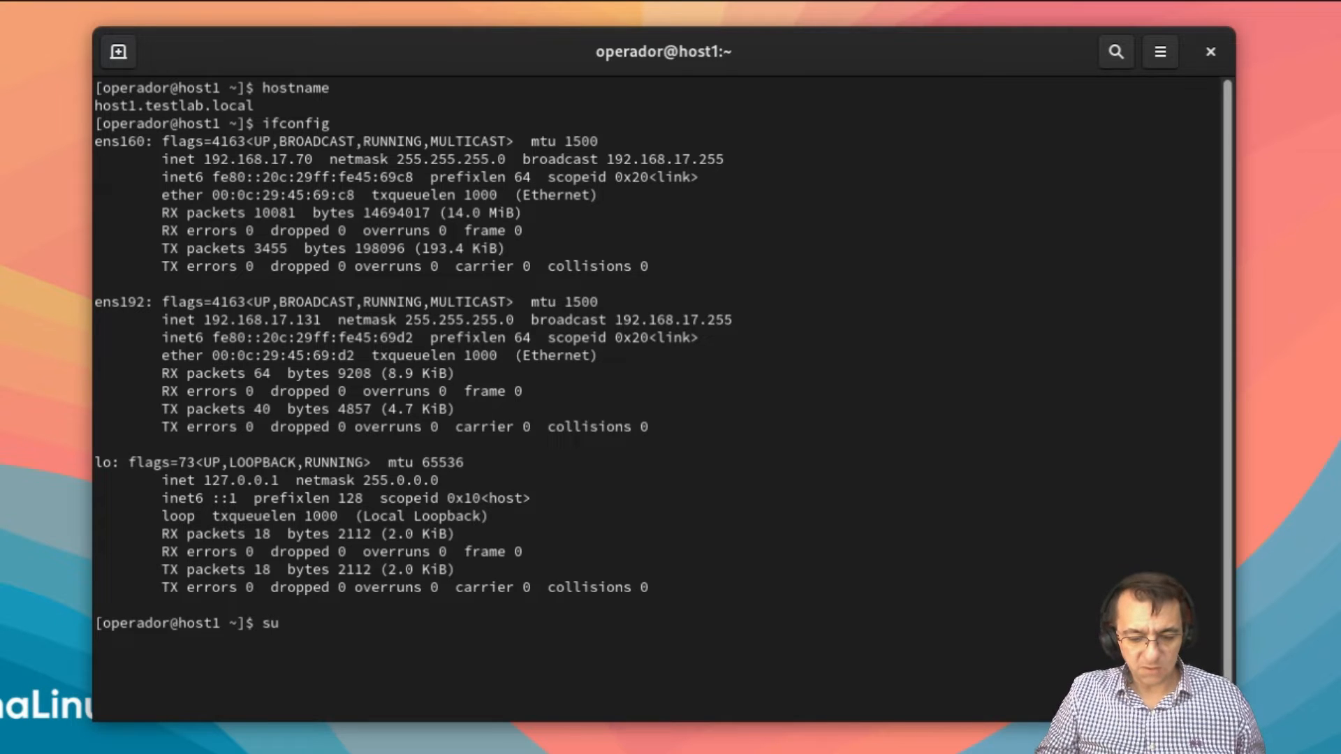
{"action": "type", "text": " -"}
{"action": "key", "text": "Return"}
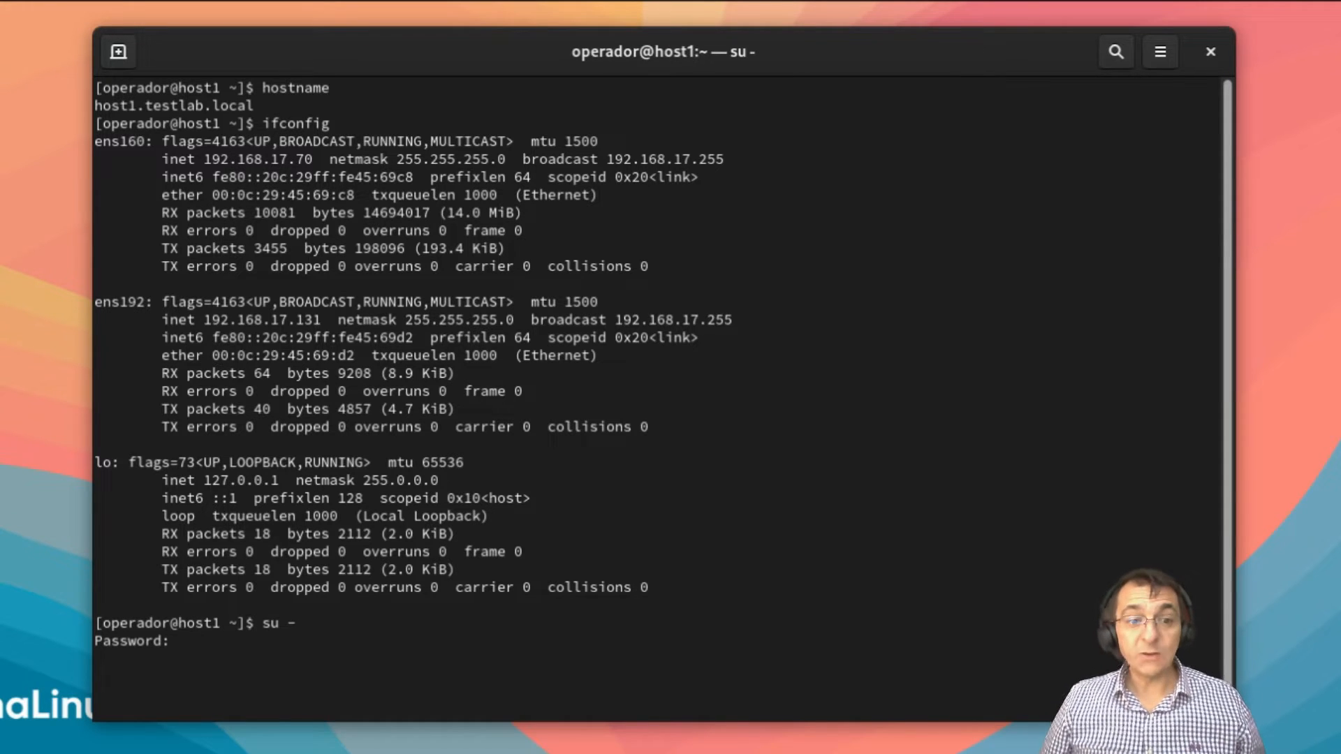
{"action": "key", "text": "Return"}
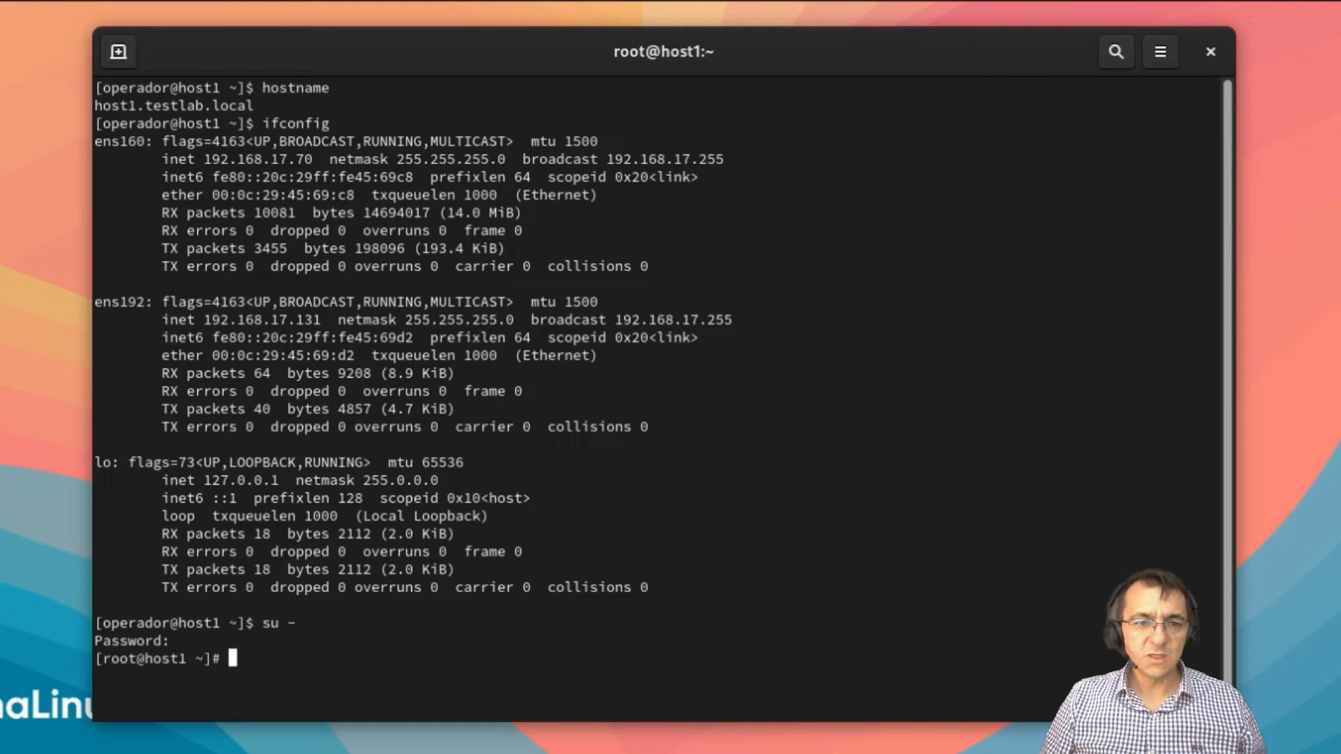
{"action": "type", "text": "yum update"}
{"action": "key", "text": "Return"}
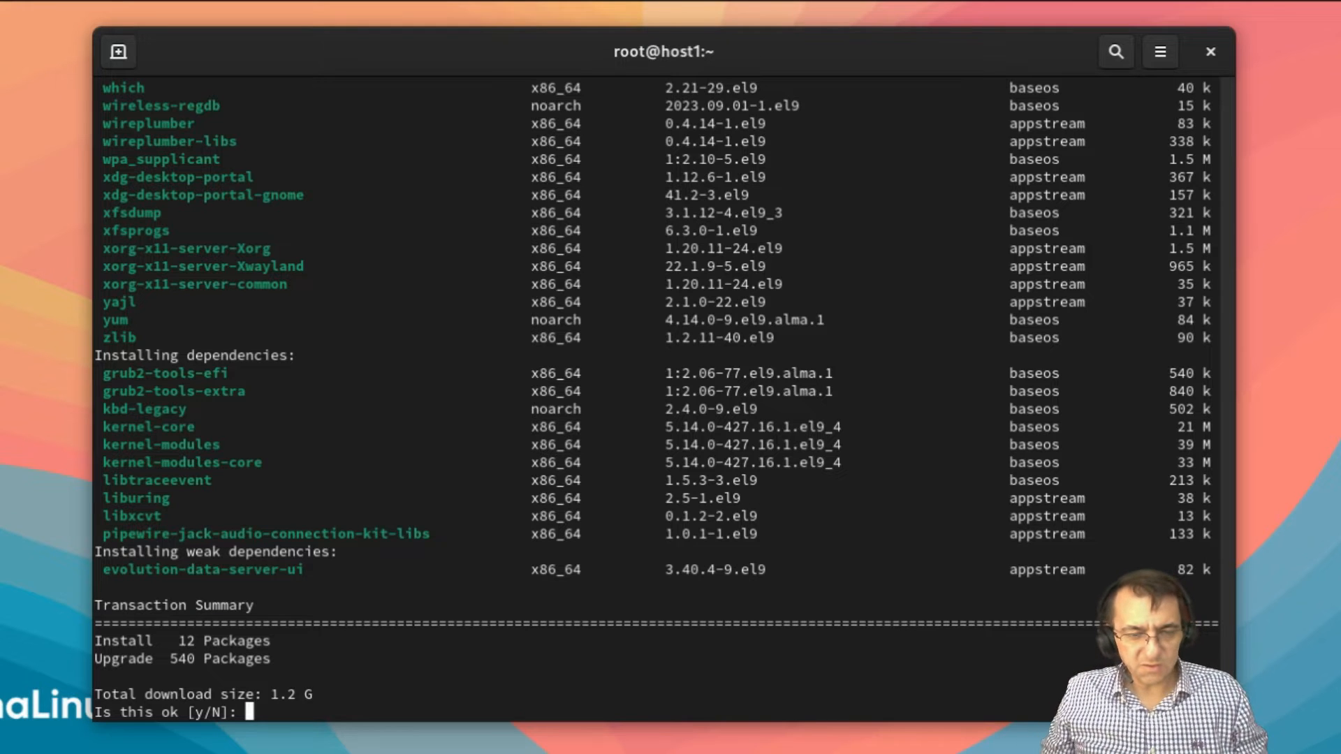
Step: Answer y to the 1.2 G update and y to importing the AlmaLinux GPG key
{"action": "type", "text": "y"}
{"action": "key", "text": "Return"}
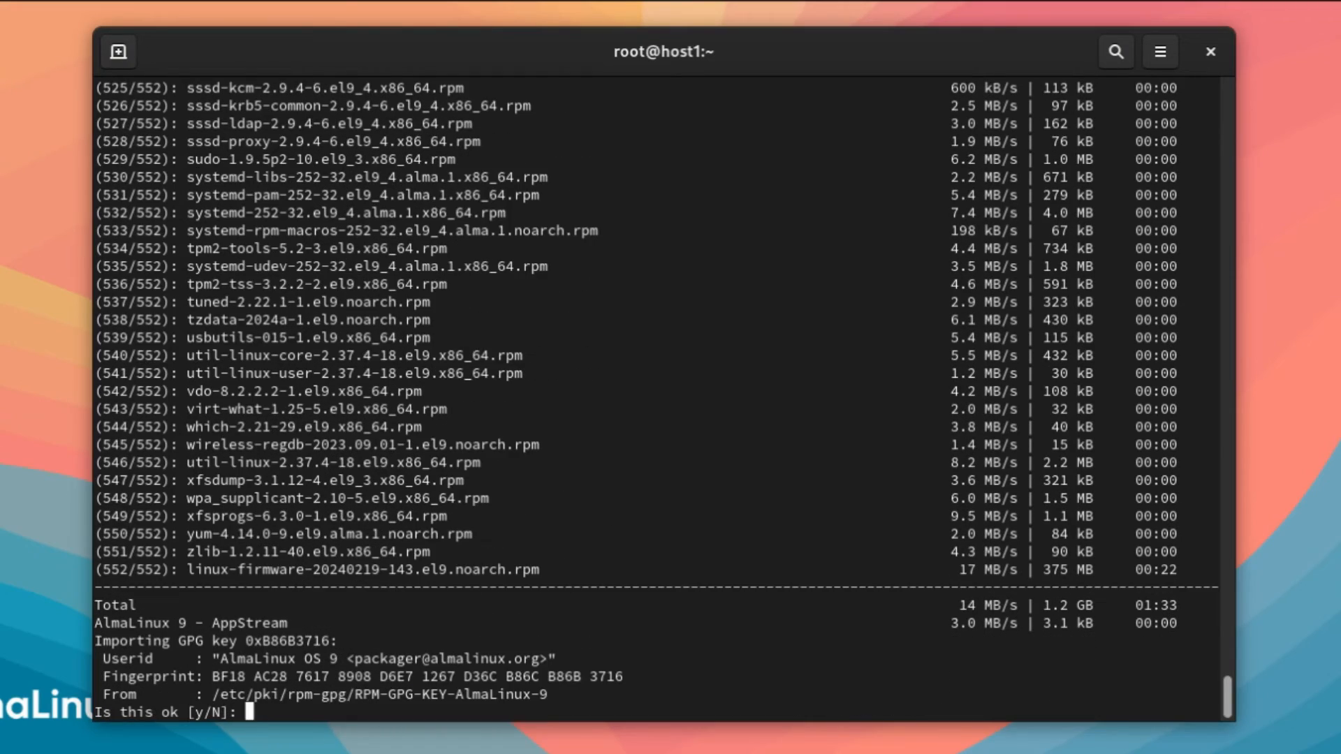
{"action": "type", "text": "y"}
{"action": "key", "text": "Return"}
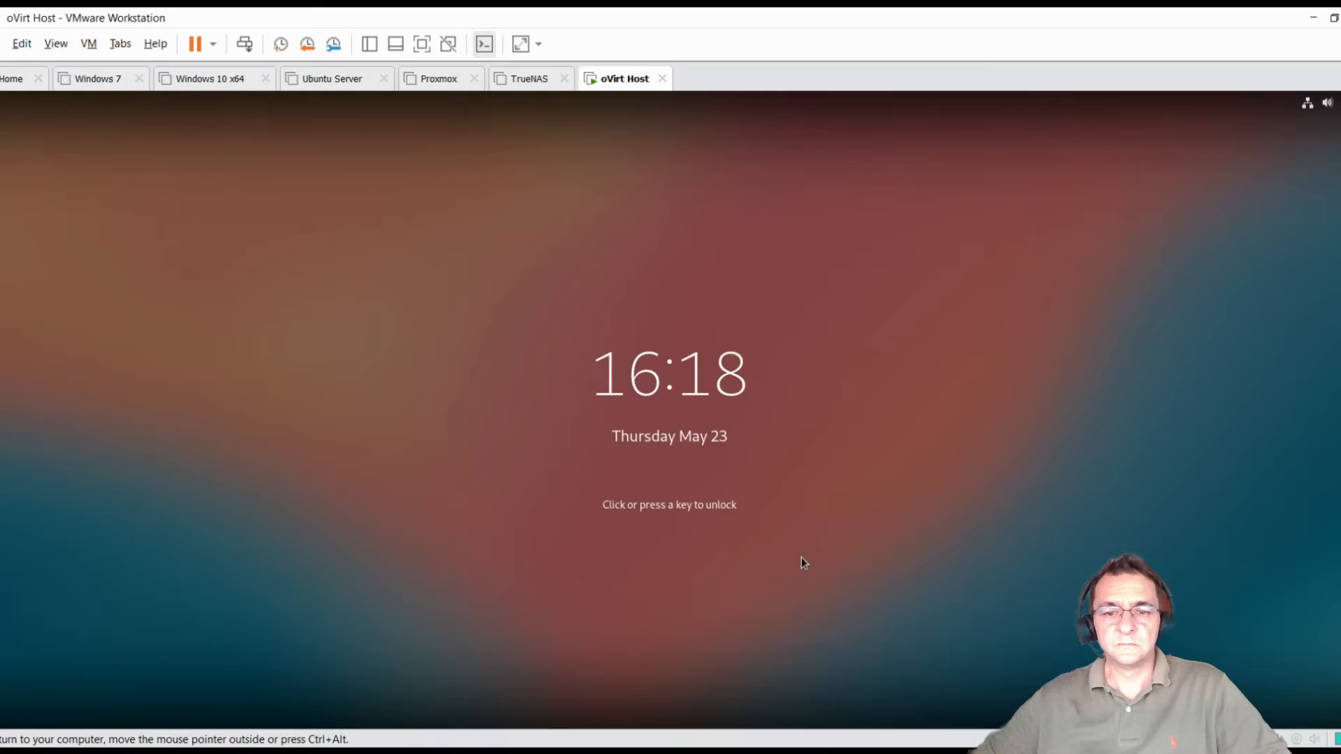
Step: Wake the lock screen and type the user's password into the Password field
{"action": "left_click", "coordinate": [883, 340]}
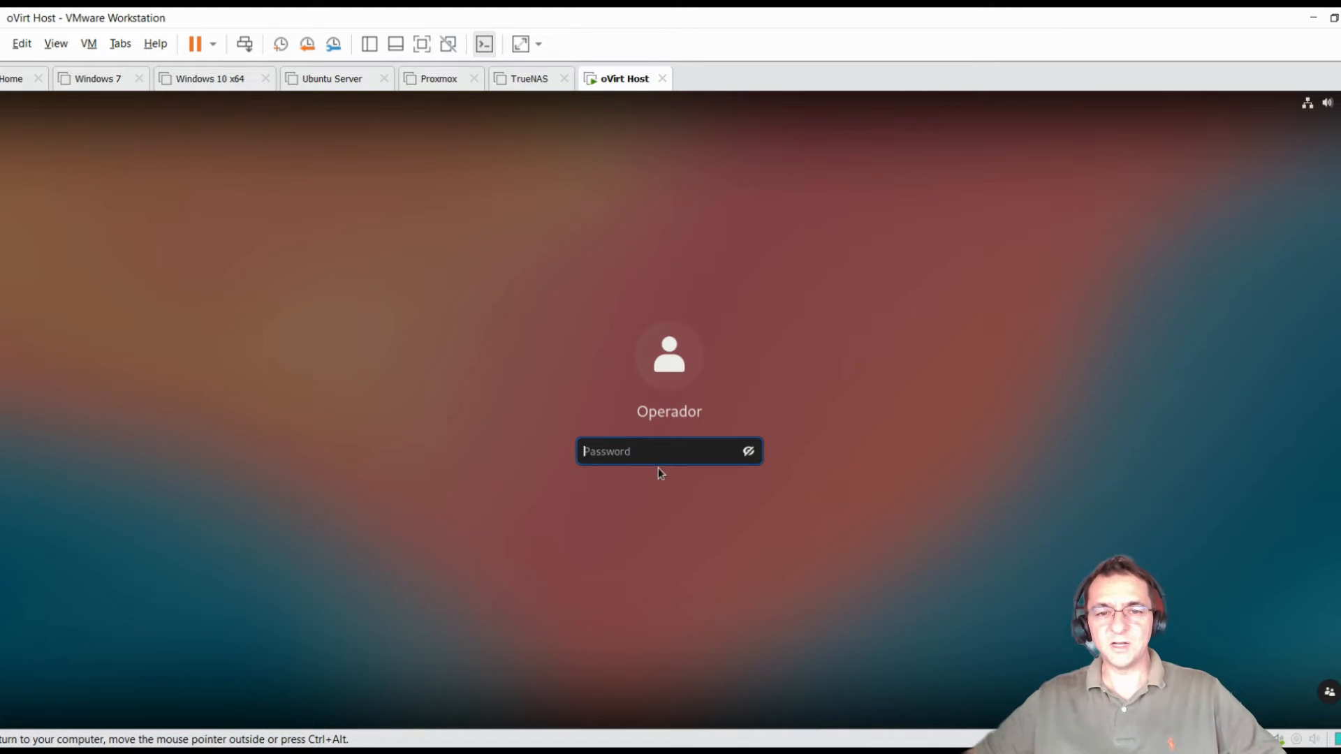
{"action": "type", "text": "•••••"}
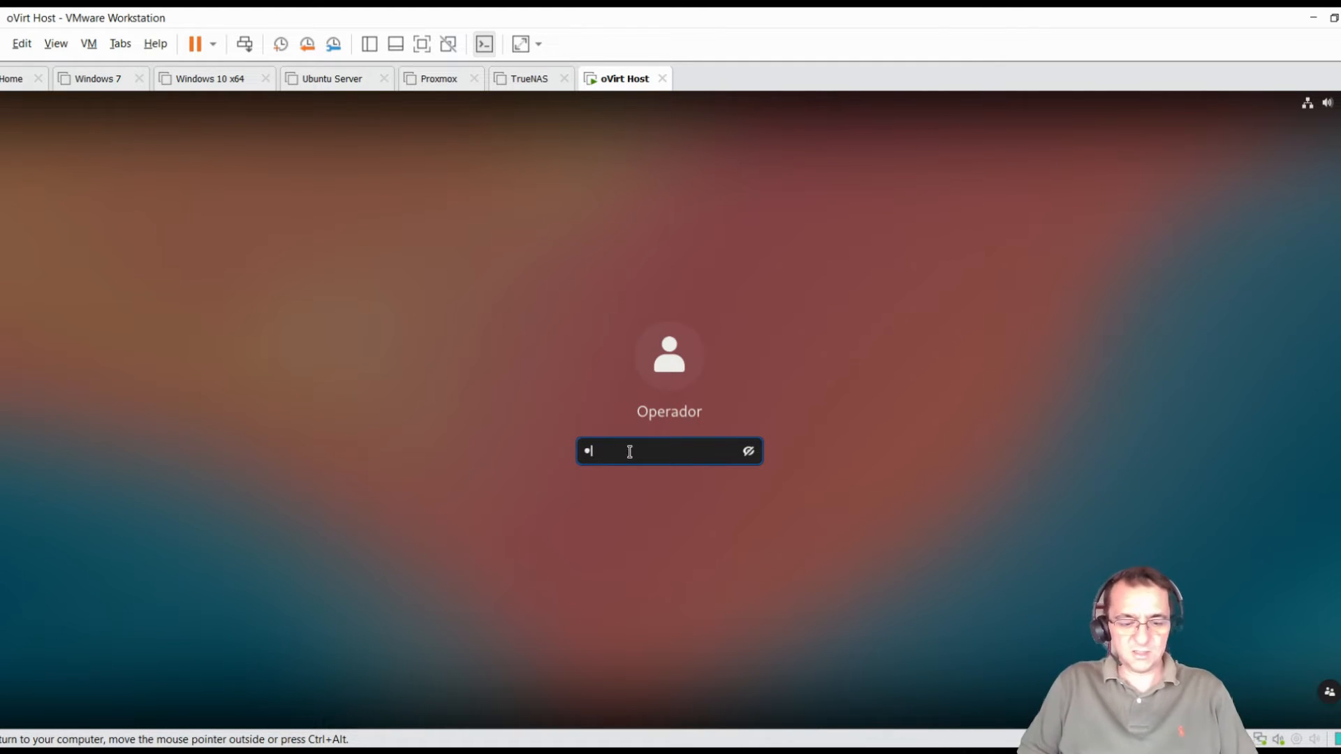
{"action": "type", "text": "•••••"}
Step: Unlock the desktop, enlarge the terminal and type nmtui at the prompt
{"action": "key", "text": "Return"}
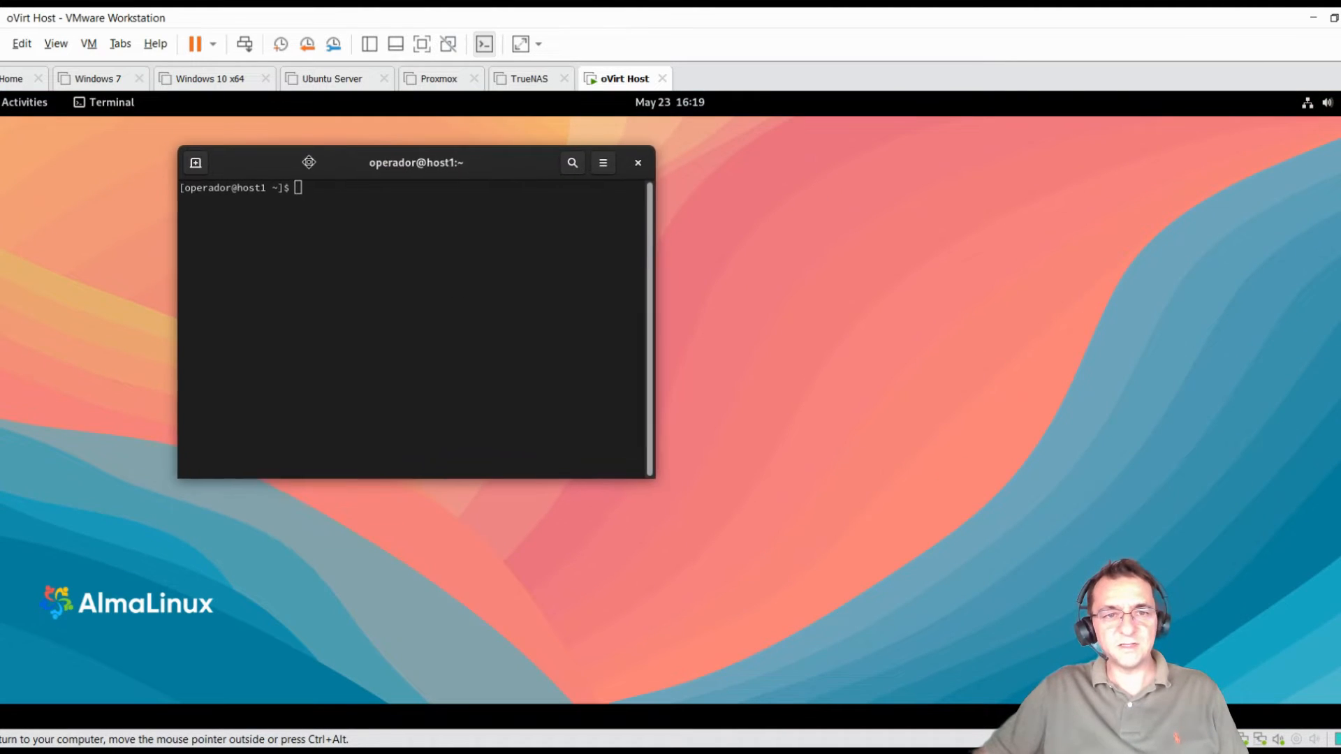
{"action": "left_click_drag", "start_coordinate": [667, 481], "coordinate": [1029, 625]}
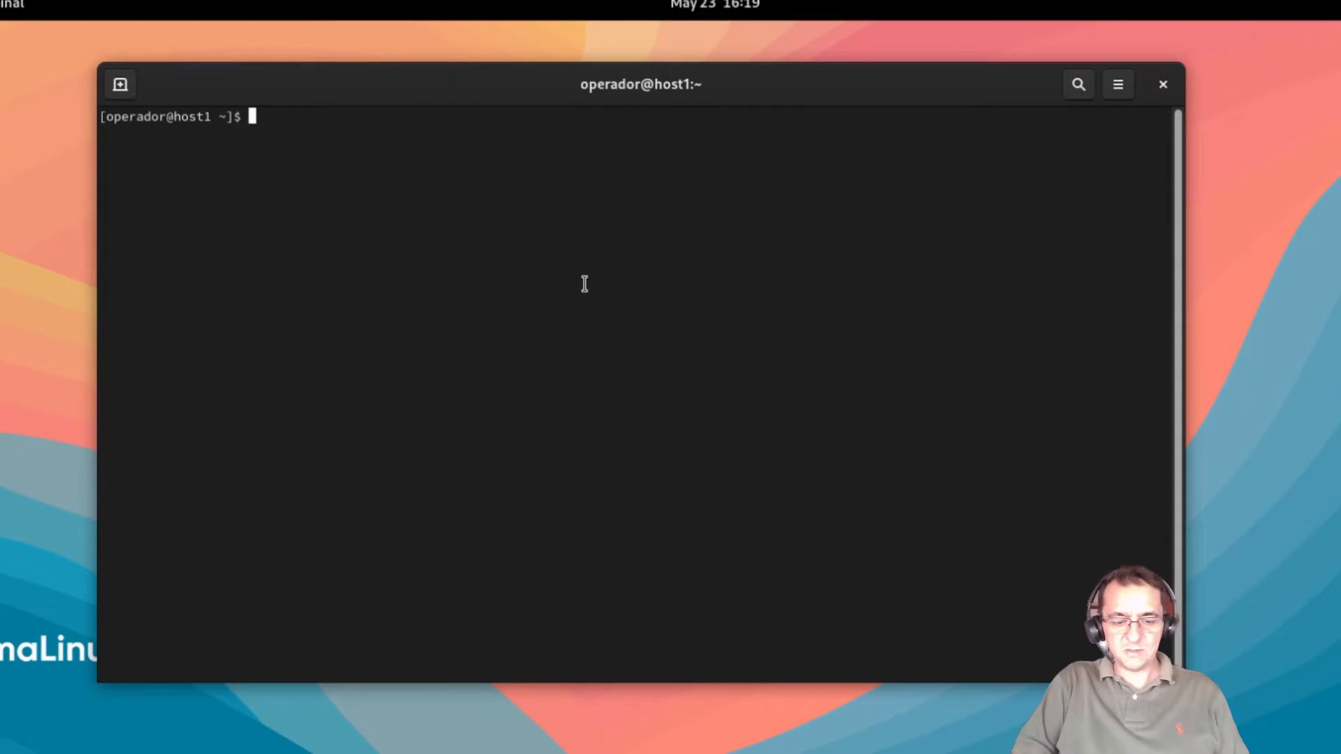
{"action": "type", "text": "nmtui"}
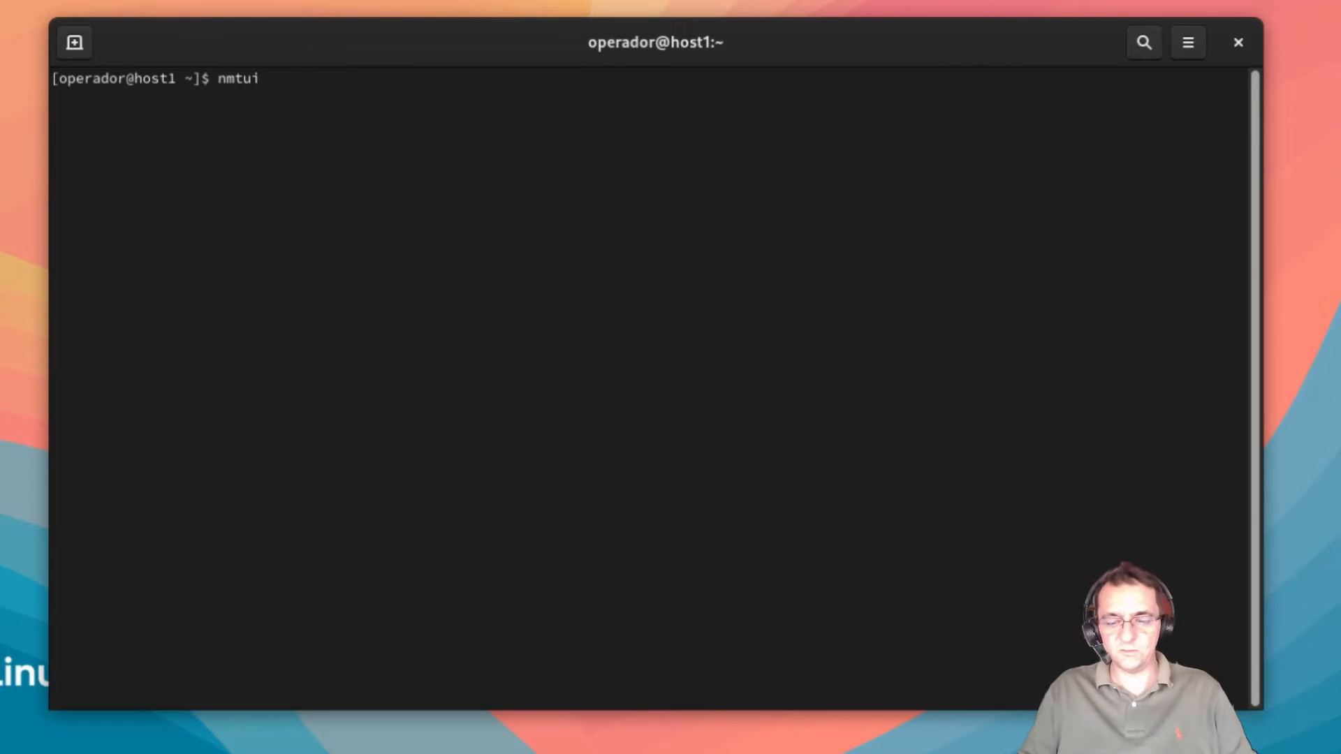
Step: Launch nmtui and choose Edit a connection to list ens192 and ens160
{"action": "key", "text": "Return"}
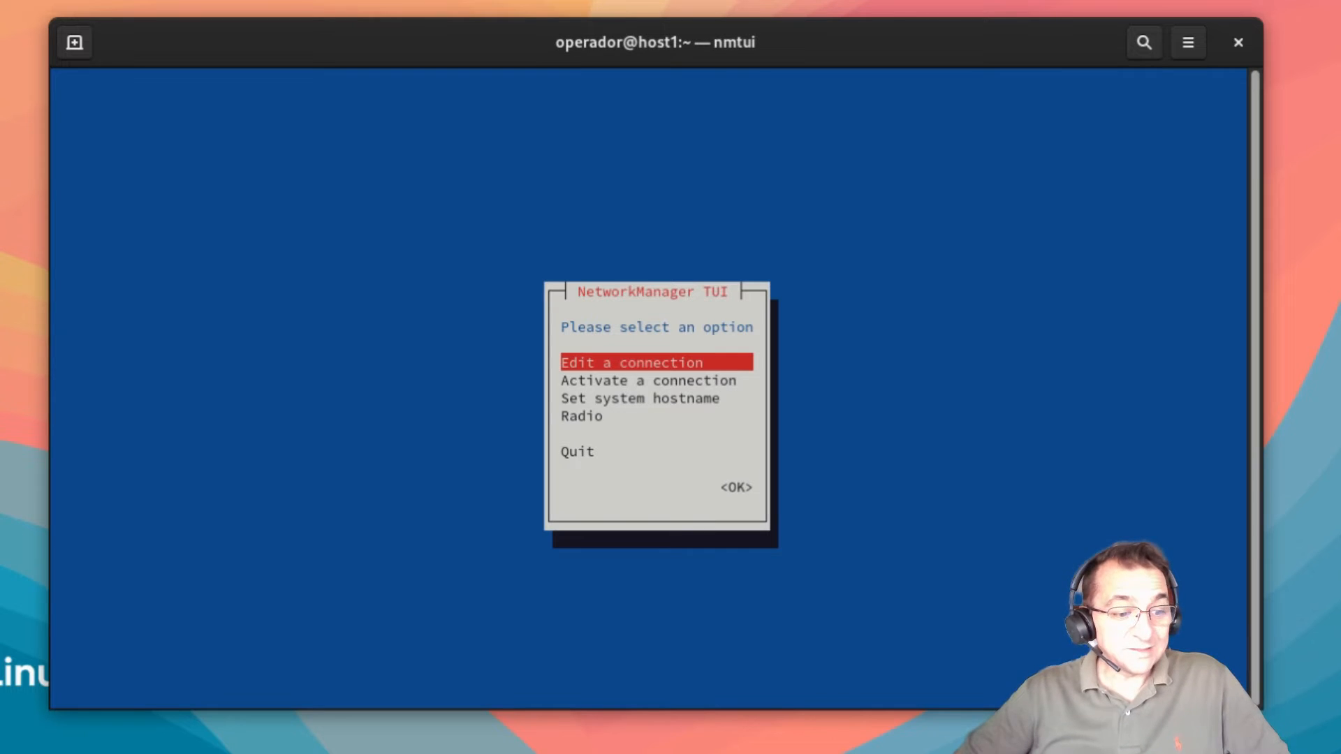
{"action": "key", "text": "Return"}
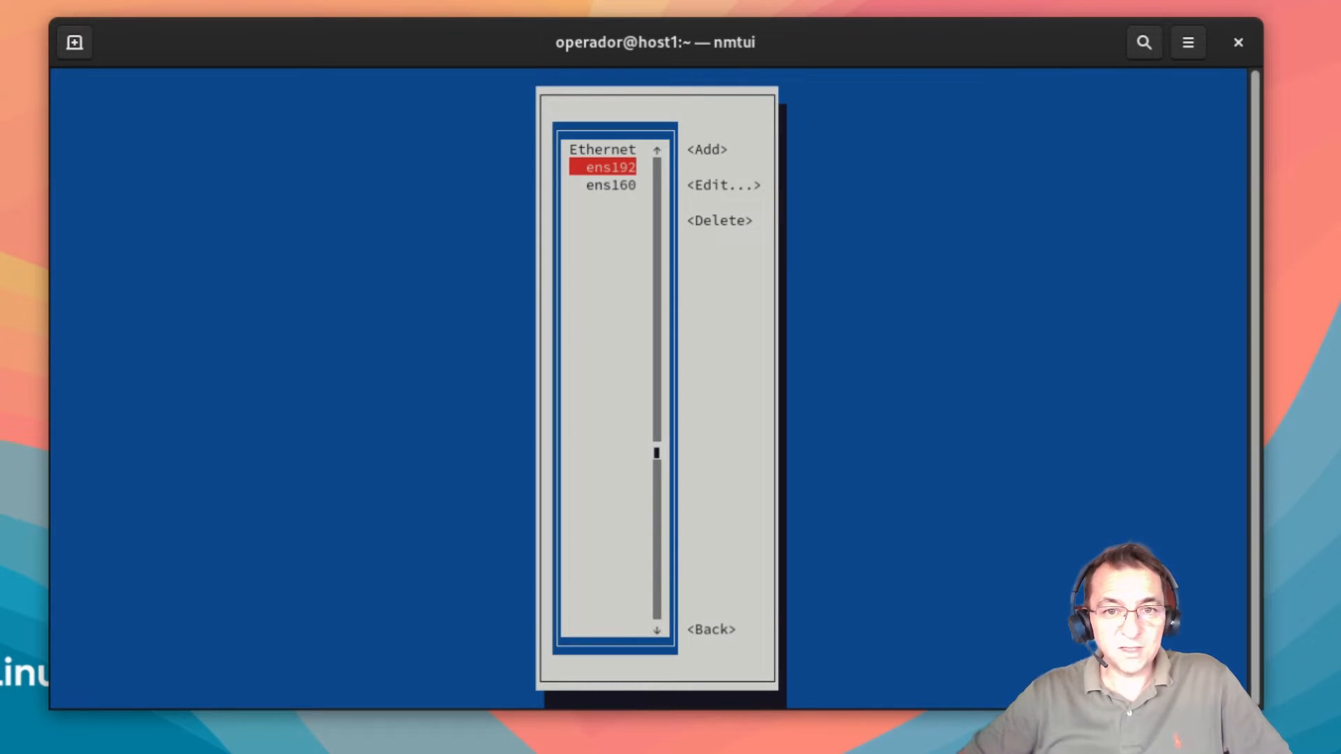
Step: Delete the ens192 Ethernet connection profile in nmtui
{"action": "key", "text": "Down"}
{"action": "key", "text": "Up"}
{"action": "key", "text": "Down"}
{"action": "key", "text": "Up"}
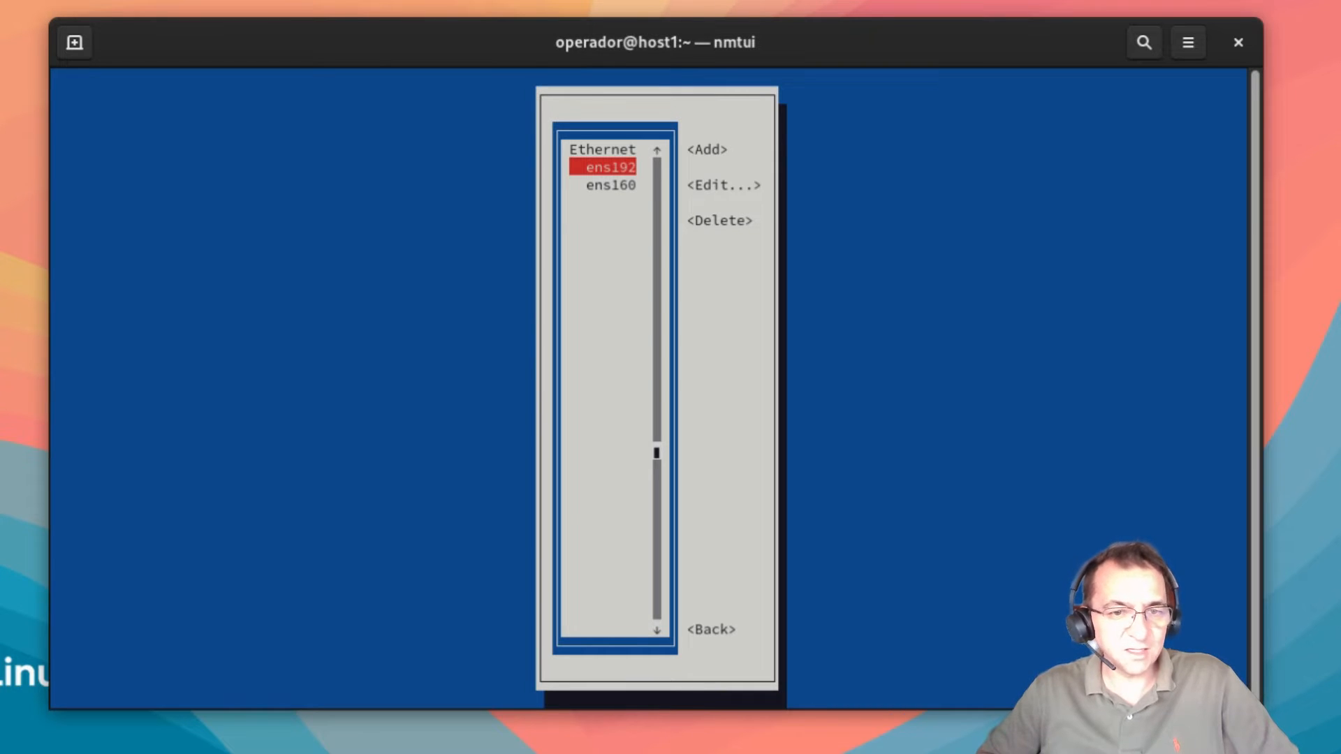
{"action": "key", "text": "Tab"}
{"action": "key", "text": "Tab"}
{"action": "key", "text": "Tab"}
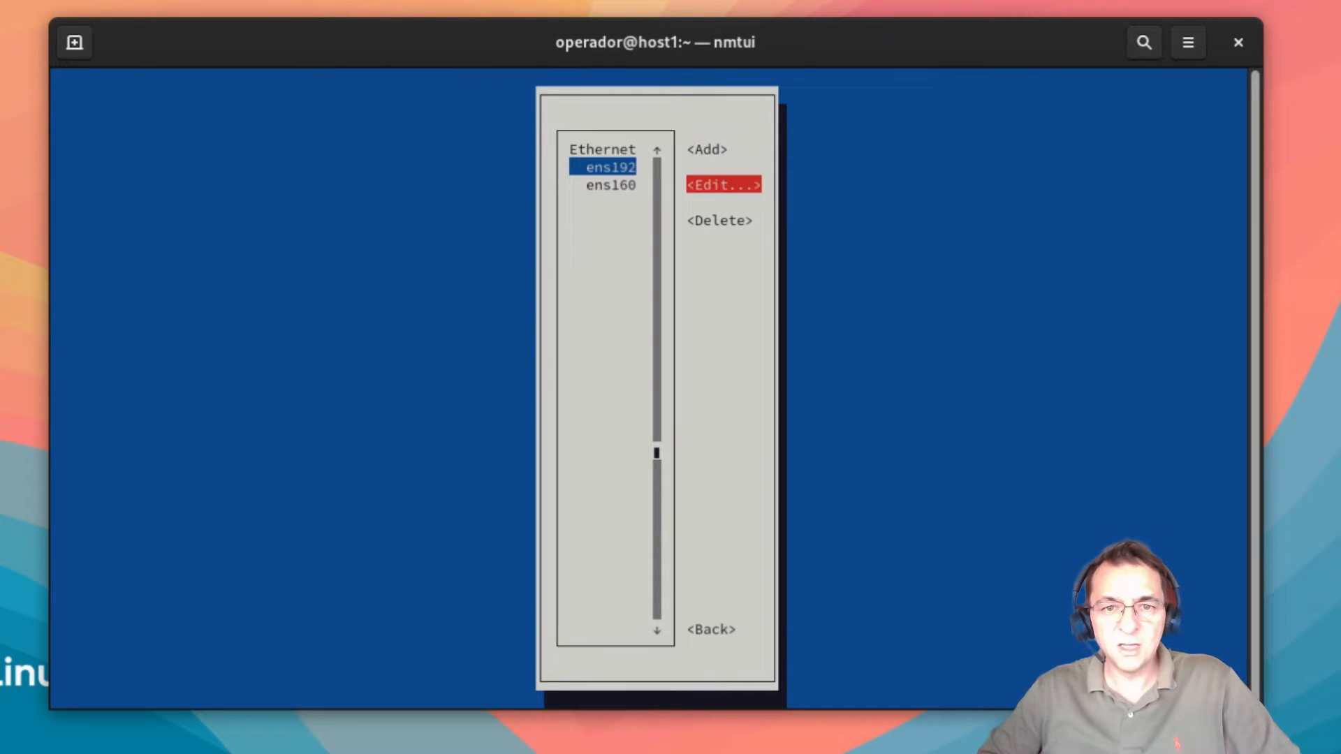
{"action": "key", "text": "Return"}
{"action": "key", "text": "Tab"}
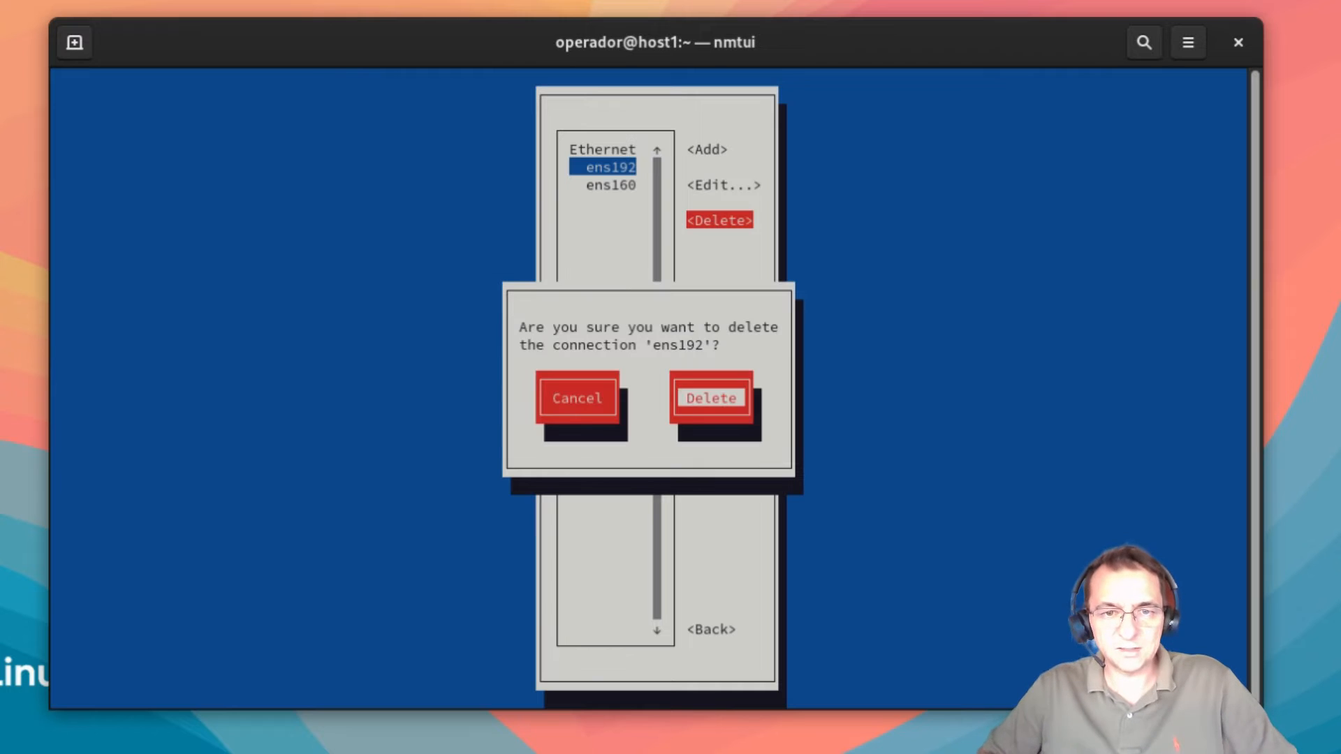
{"action": "key", "text": "Return"}
Step: Delete the ens160 connection profile as well, leaving the connection list empty
{"action": "key", "text": "Tab"}
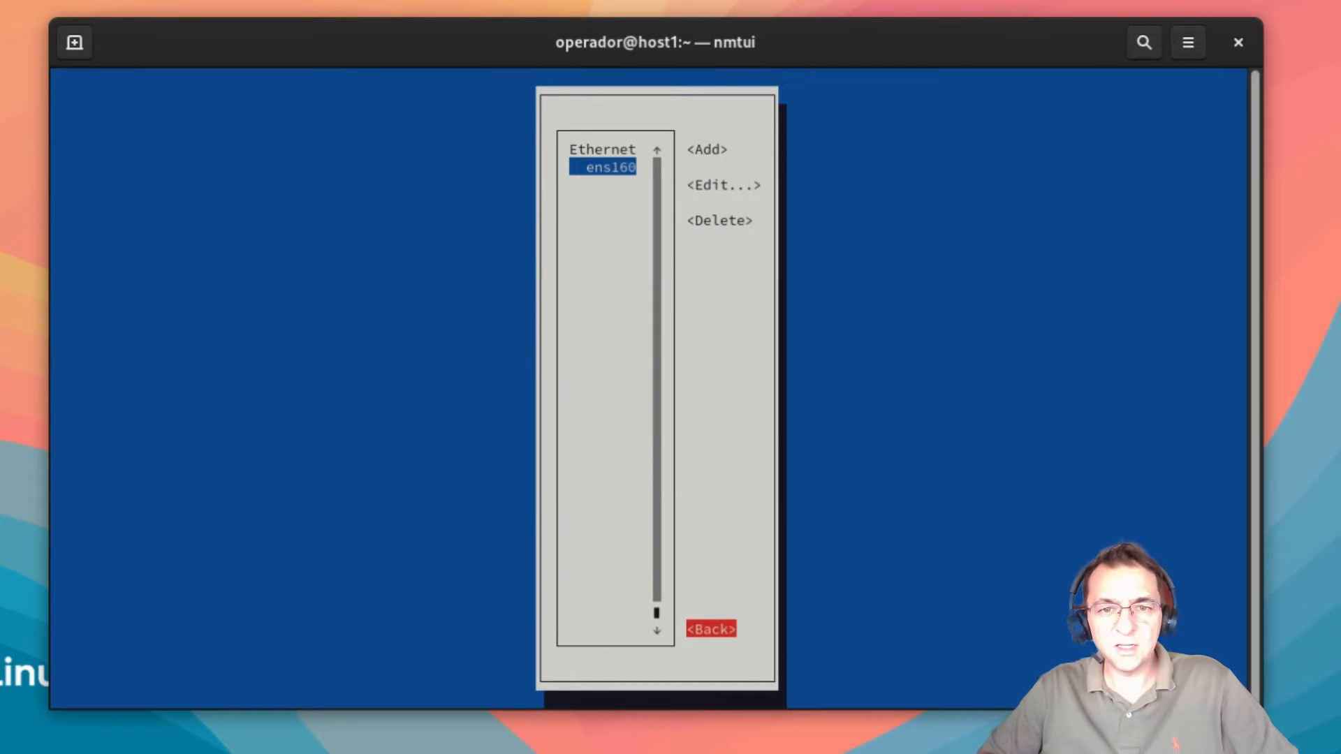
{"action": "key", "text": "shift+Tab"}
{"action": "key", "text": "Return"}
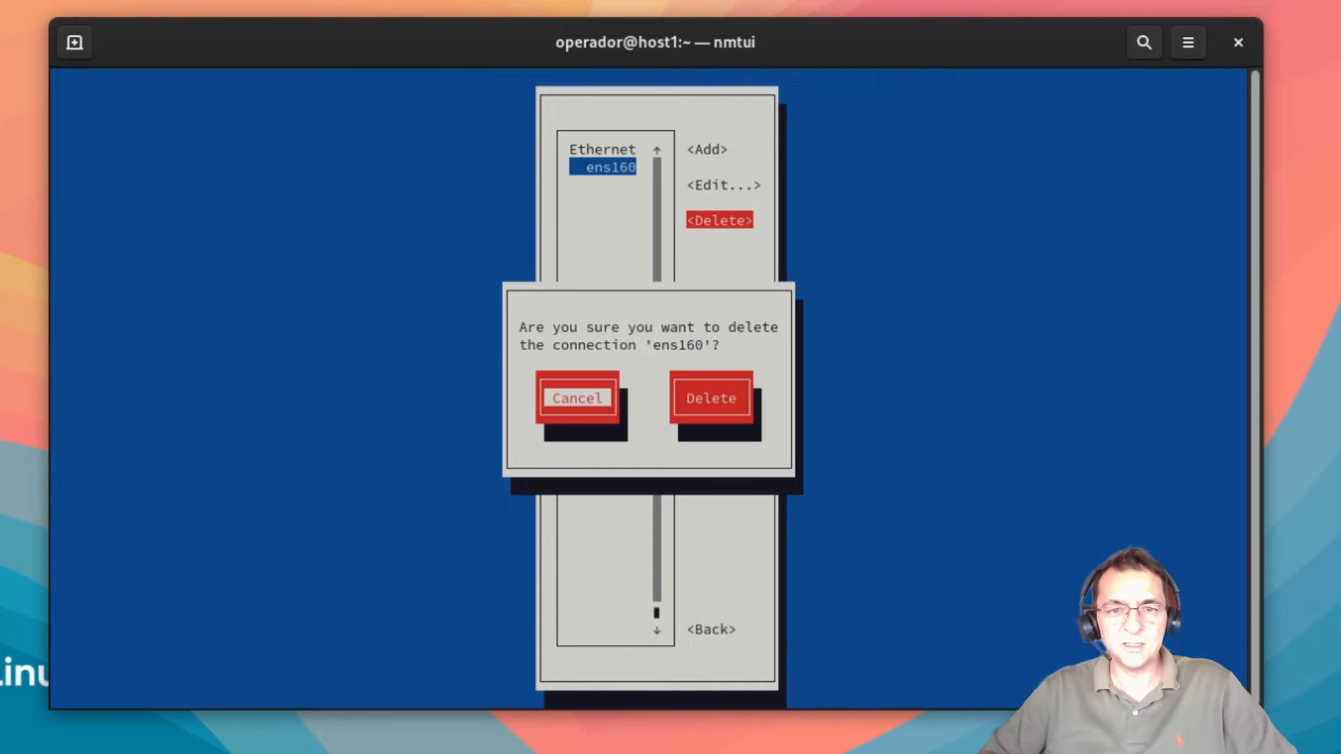
{"action": "key", "text": "Tab"}
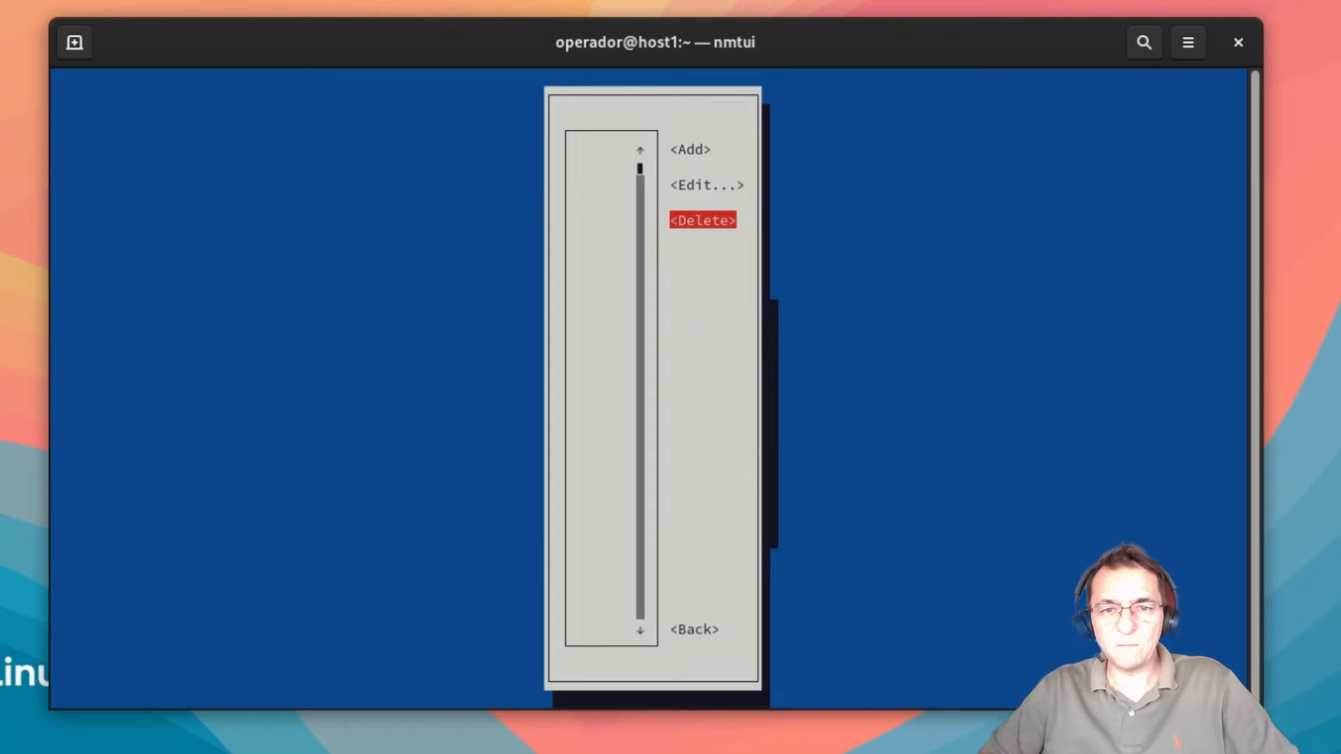
{"action": "key", "text": "Up"}
{"action": "key", "text": "Up"}
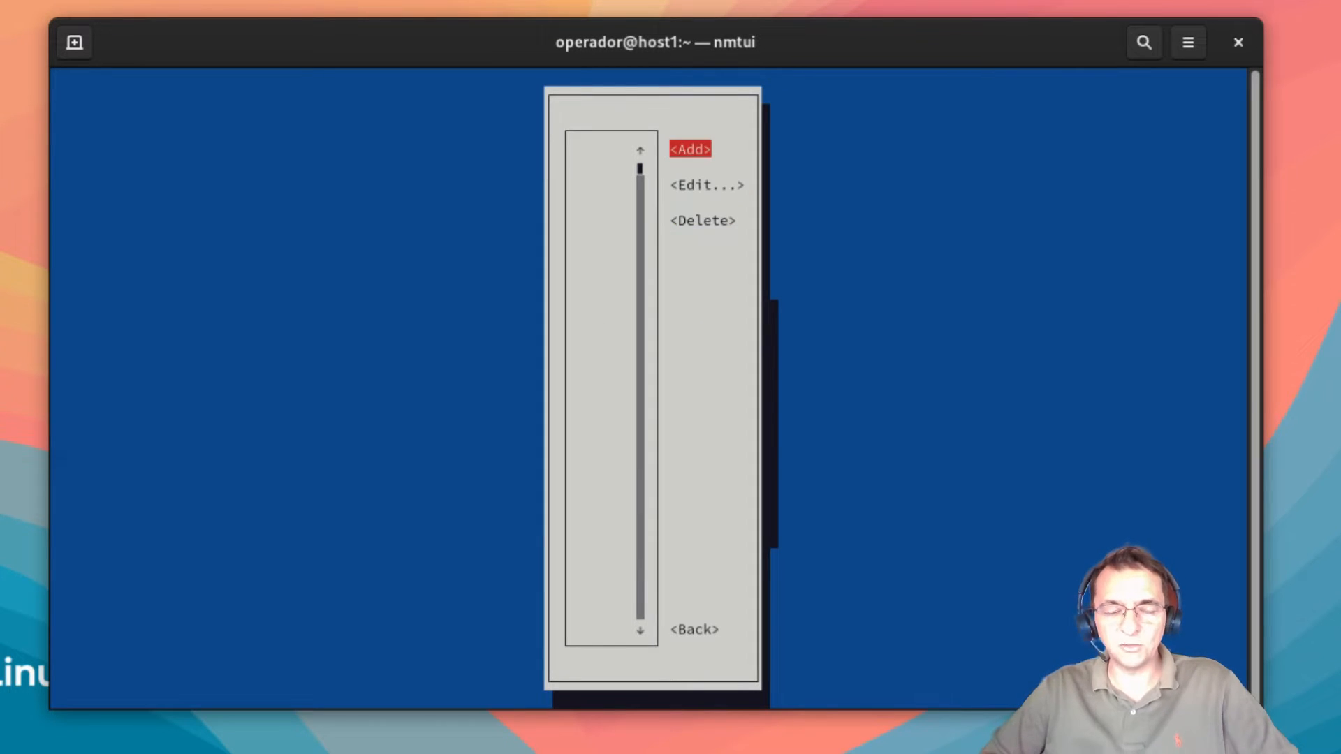
{"action": "key", "text": "Return"}
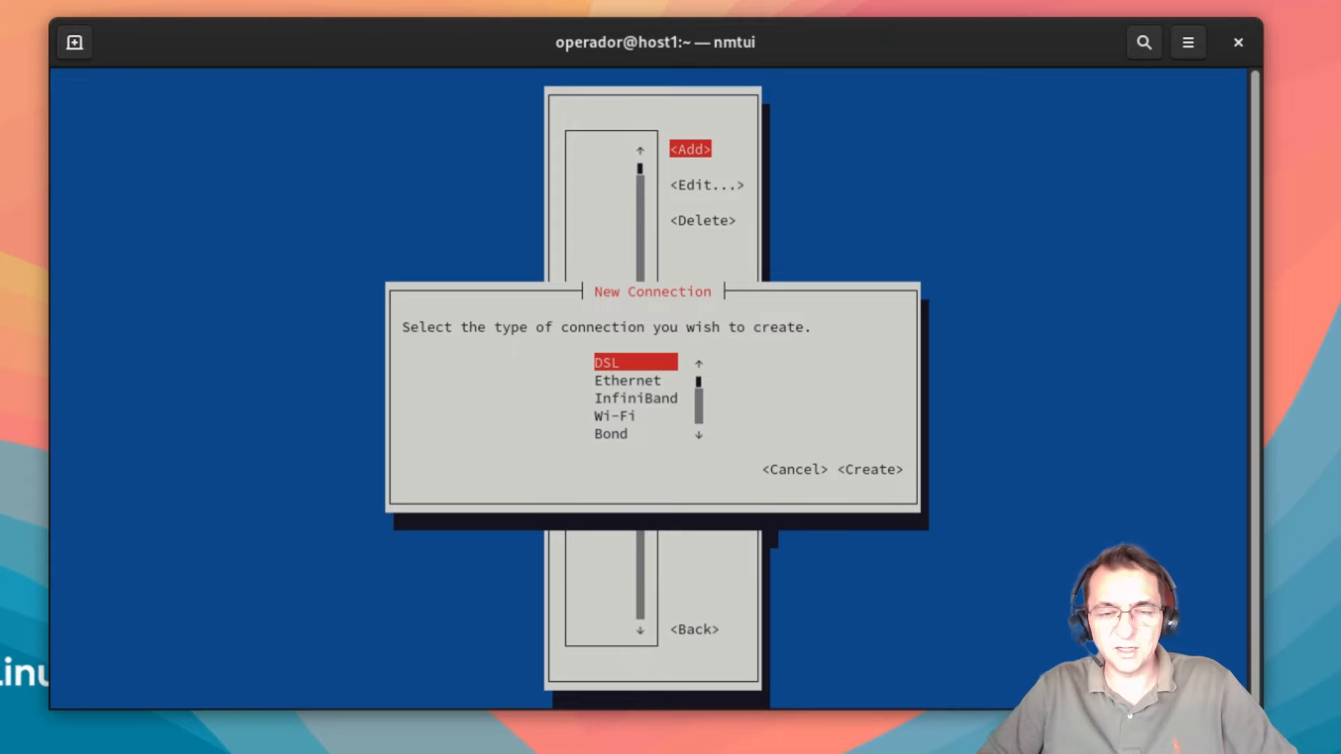
Step: Create a new connection of type Bond
{"action": "key", "text": "Escape"}
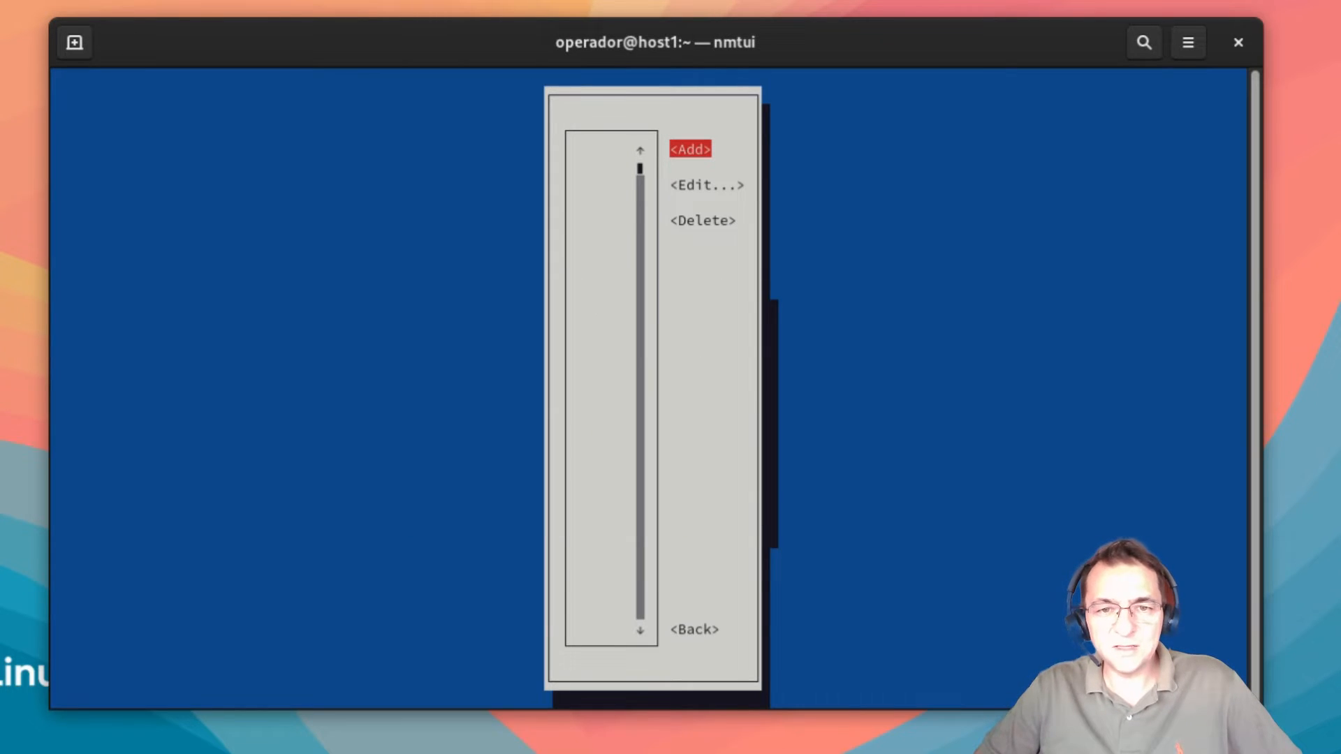
{"action": "key", "text": "Return"}
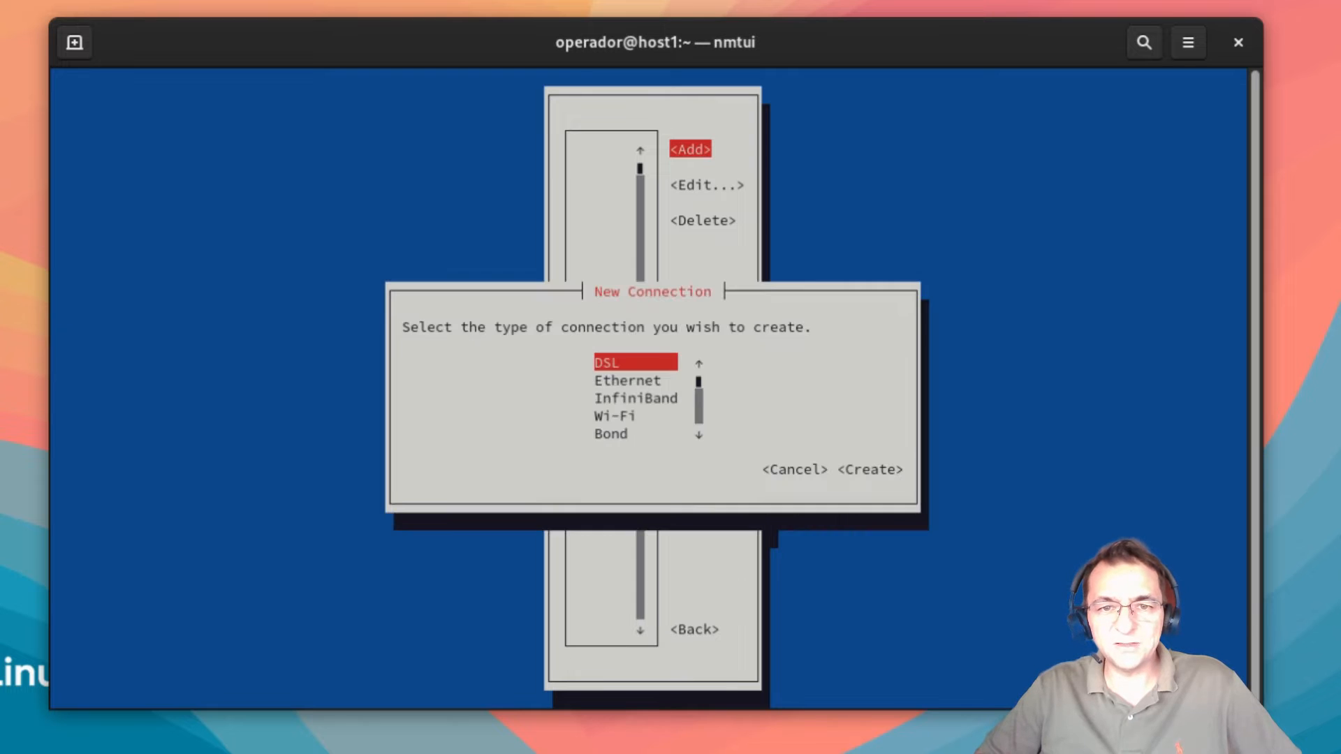
{"action": "key", "text": "Down"}
{"action": "key", "text": "Down"}
{"action": "key", "text": "Down"}
{"action": "key", "text": "Down"}
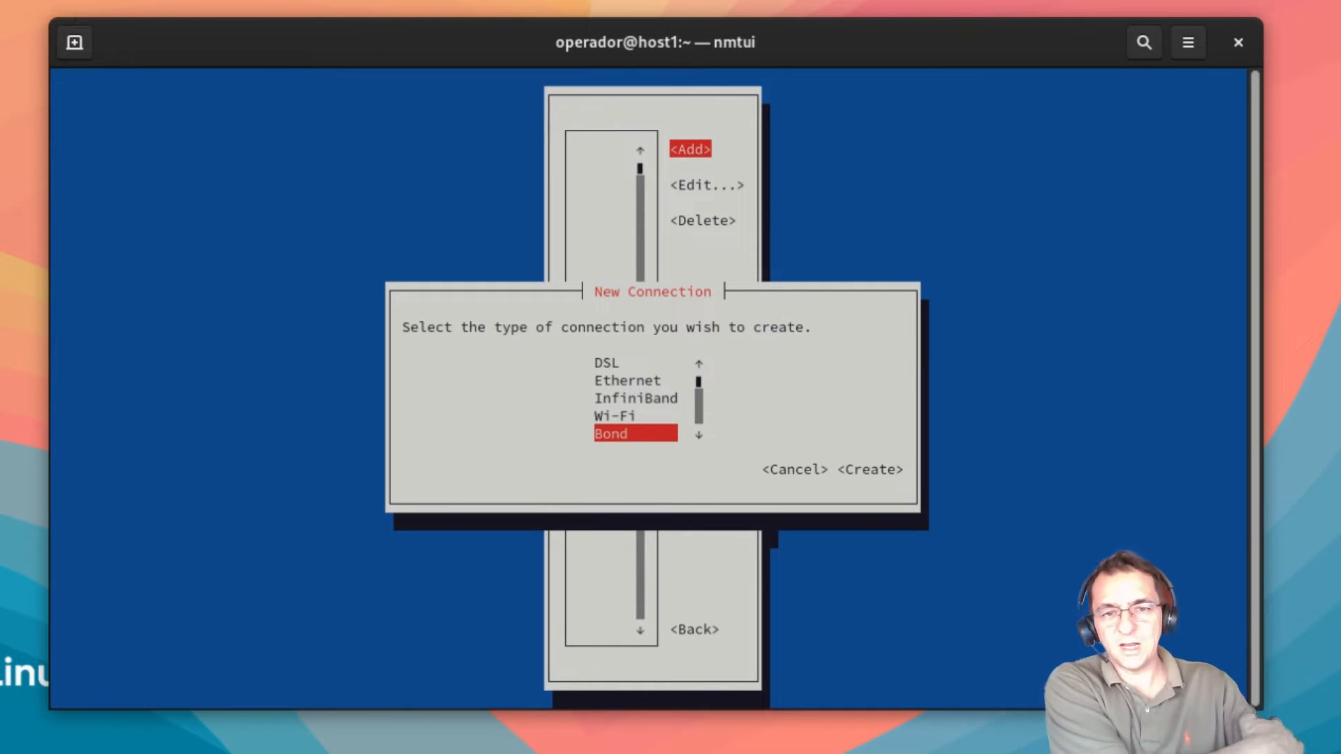
{"action": "key", "text": "Return"}
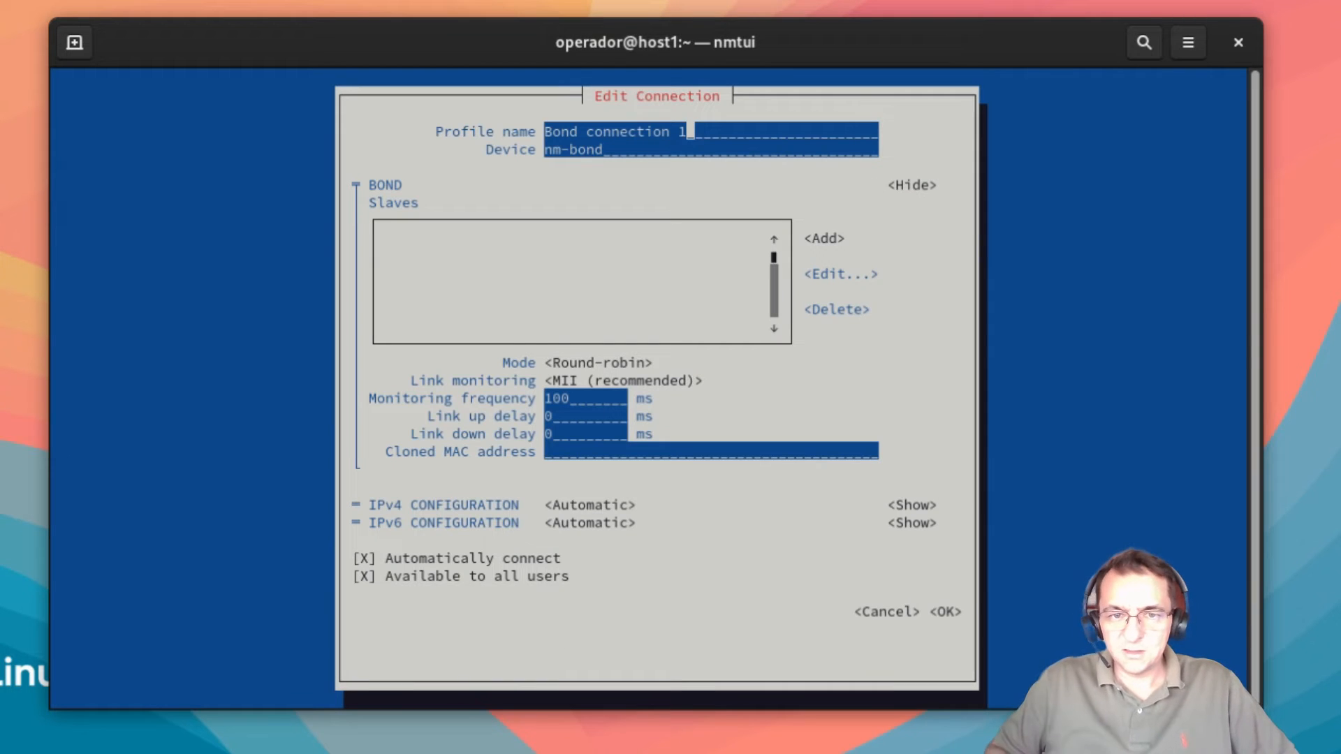
Step: Set the profile name to 'Bond 0' and the device name to bond0
{"action": "key", "text": "BackSpace"}
{"action": "key", "text": "BackSpace"}
{"action": "key", "text": "BackSpace"}
{"action": "key", "text": "BackSpace"}
{"action": "key", "text": "BackSpace"}
{"action": "key", "text": "BackSpace"}
{"action": "key", "text": "BackSpace"}
{"action": "key", "text": "BackSpace"}
{"action": "key", "text": "BackSpace"}
{"action": "key", "text": "BackSpace"}
{"action": "key", "text": "BackSpace"}
{"action": "key", "text": "BackSpace"}
{"action": "key", "text": "BackSpace"}
{"action": "key", "text": "BackSpace"}
{"action": "key", "text": "BackSpace"}
{"action": "key", "text": "BackSpace"}
{"action": "key", "text": "BackSpace"}
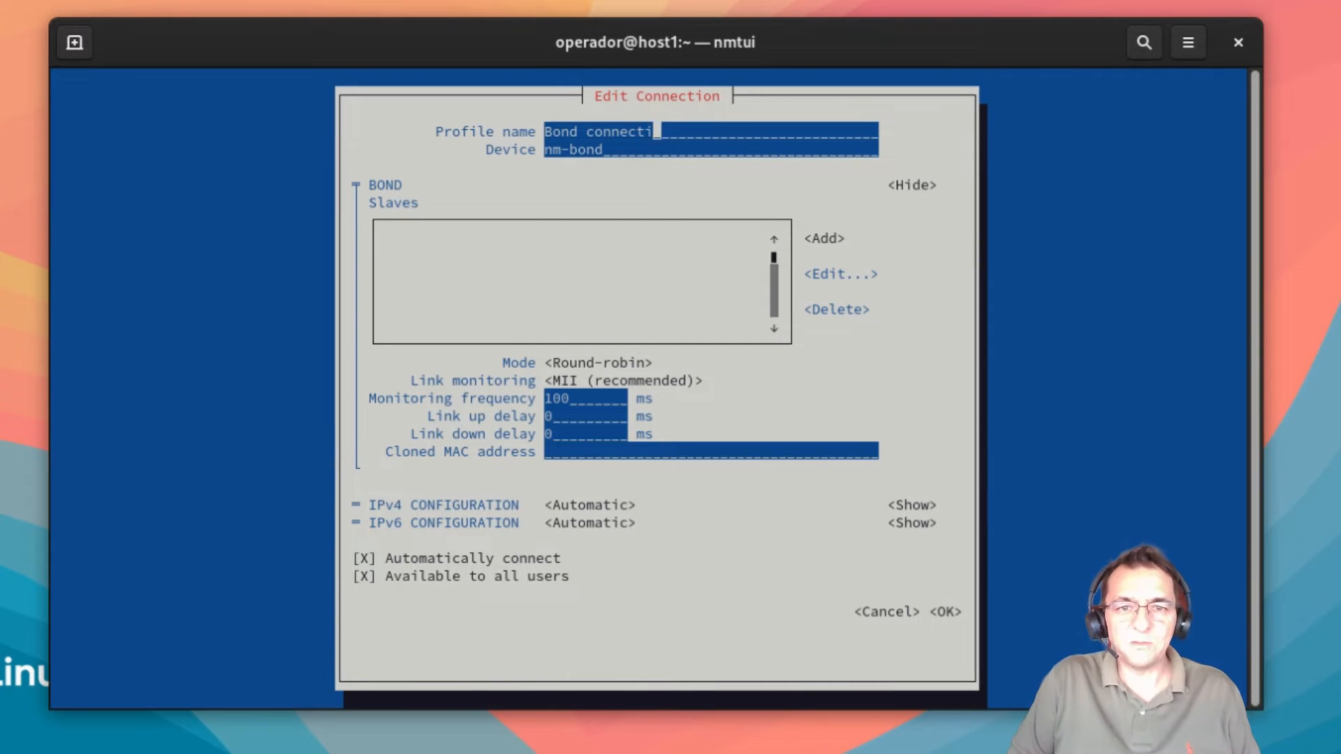
{"action": "type", "text": "Bo"}
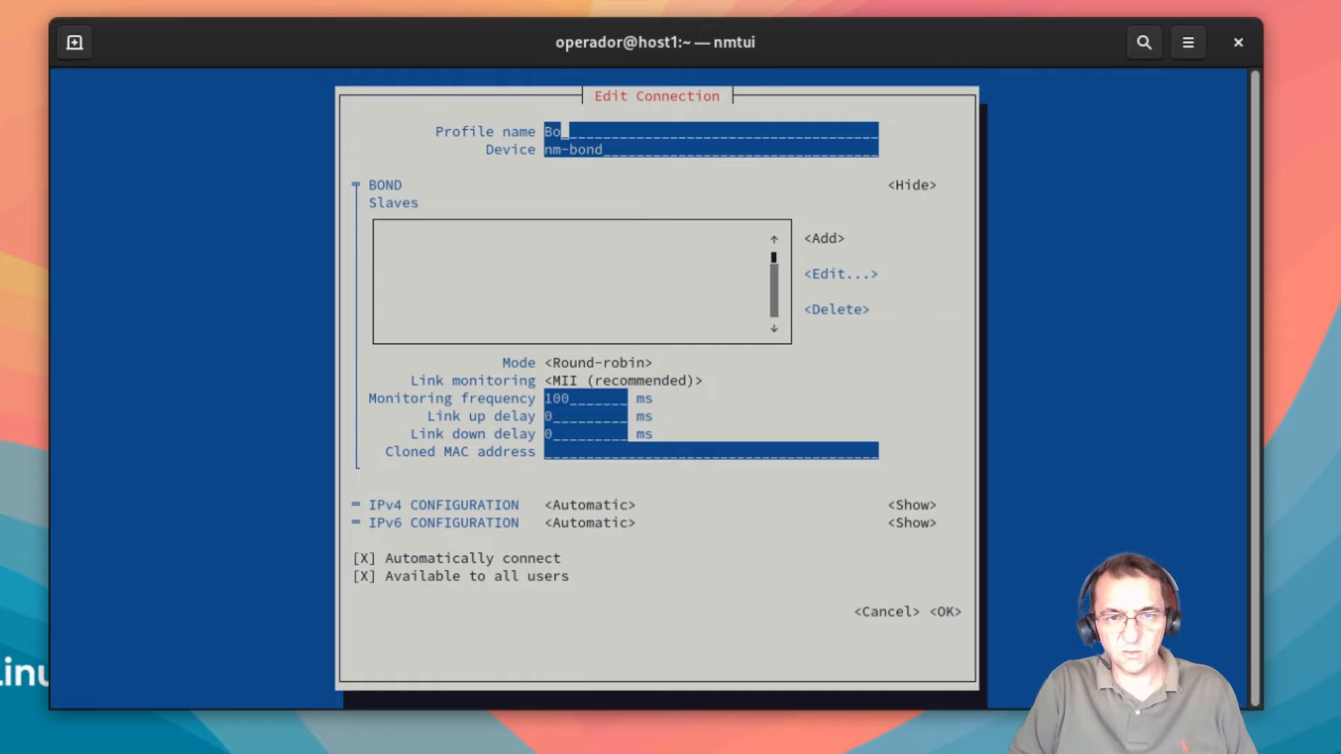
{"action": "type", "text": "nd 0"}
{"action": "key", "text": "Tab"}
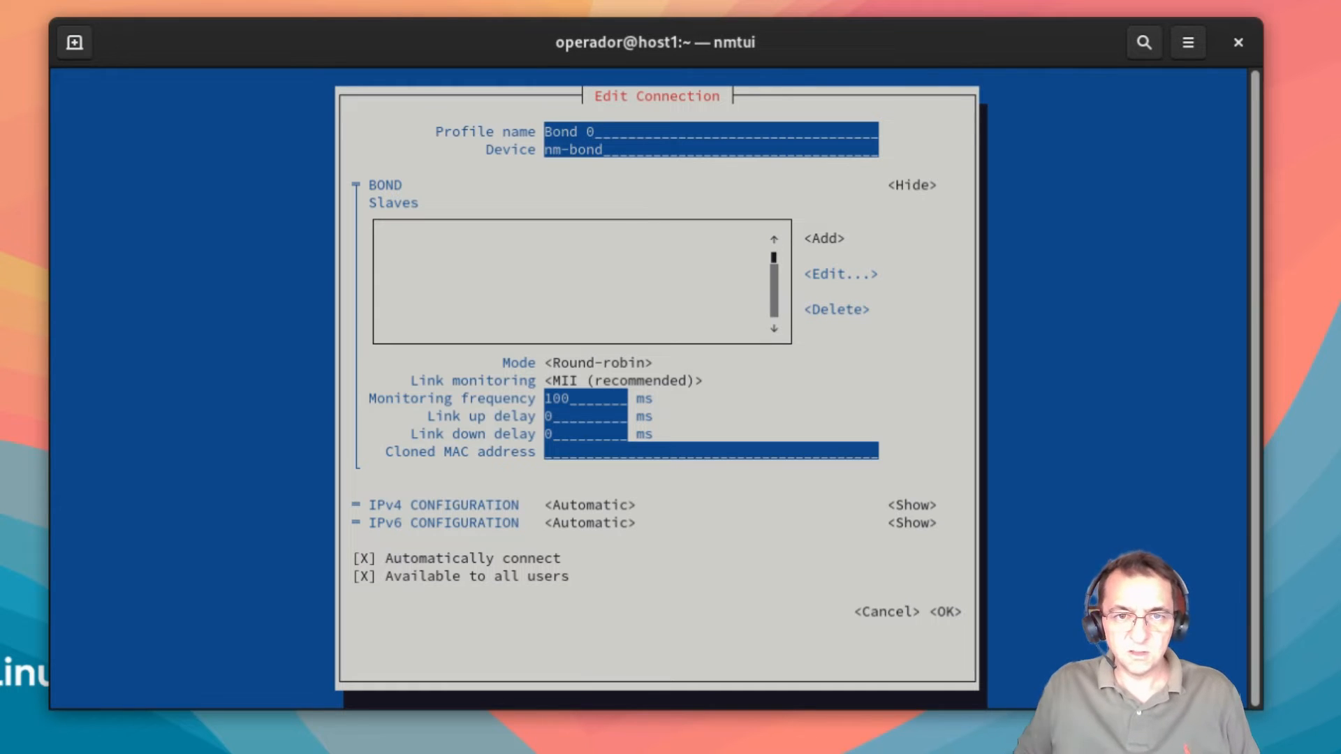
{"action": "key", "text": "BackSpace"}
{"action": "key", "text": "BackSpace"}
{"action": "key", "text": "BackSpace"}
{"action": "key", "text": "BackSpace"}
{"action": "key", "text": "BackSpace"}
{"action": "key", "text": "BackSpace"}
{"action": "key", "text": "BackSpace"}
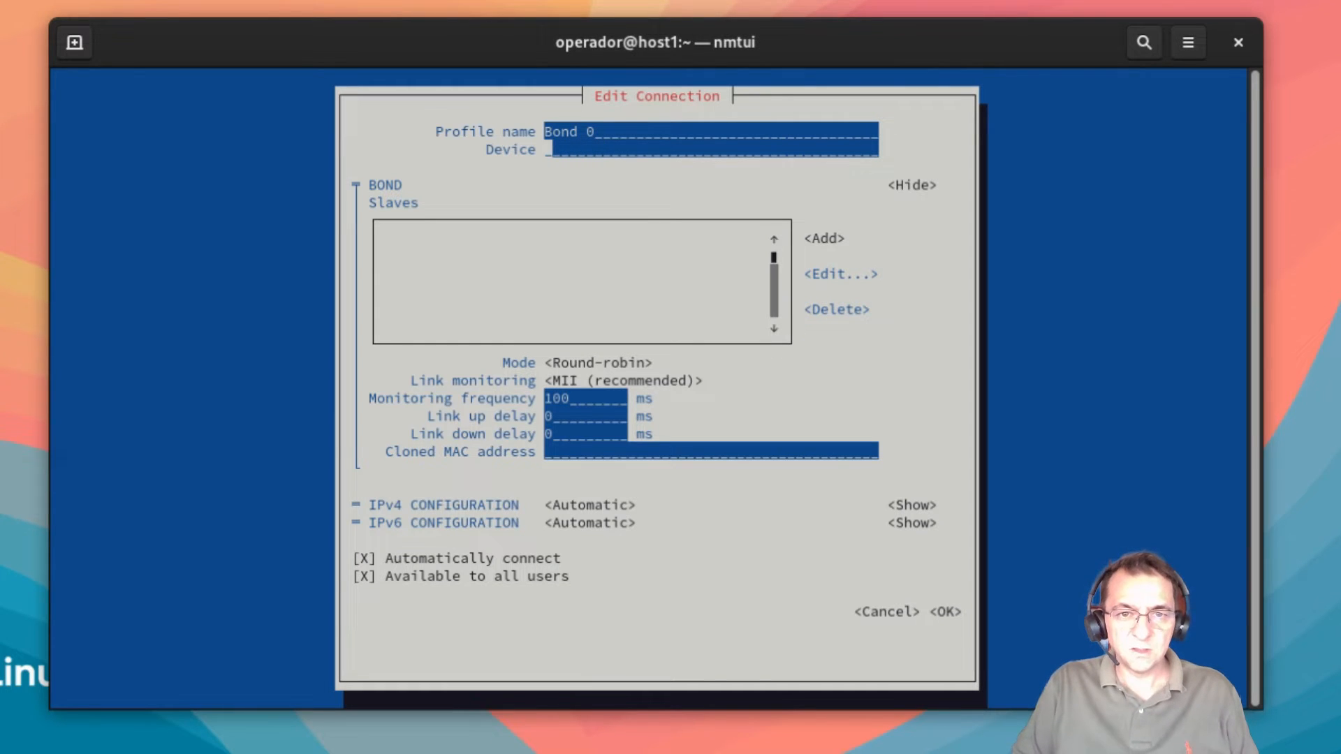
{"action": "type", "text": "bon"}
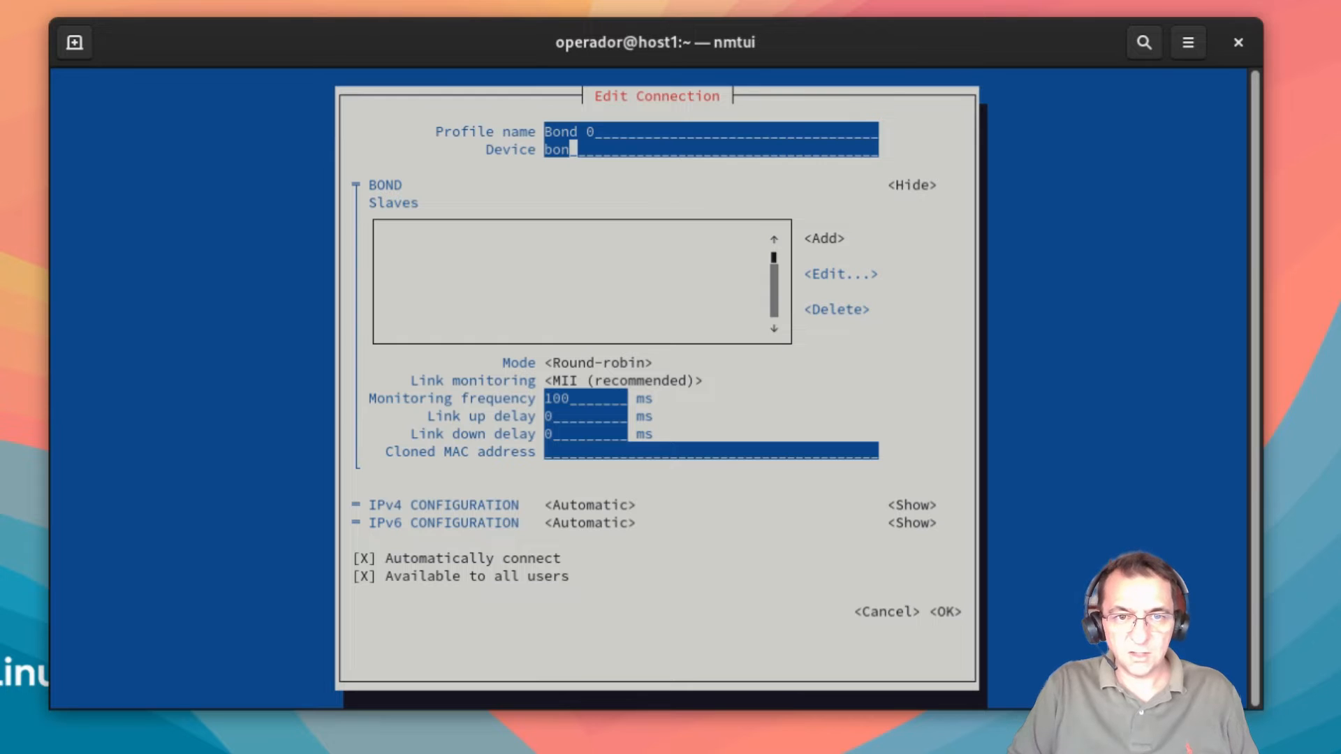
{"action": "type", "text": "d0"}
{"action": "key", "text": "Tab"}
{"action": "key", "text": "Tab"}
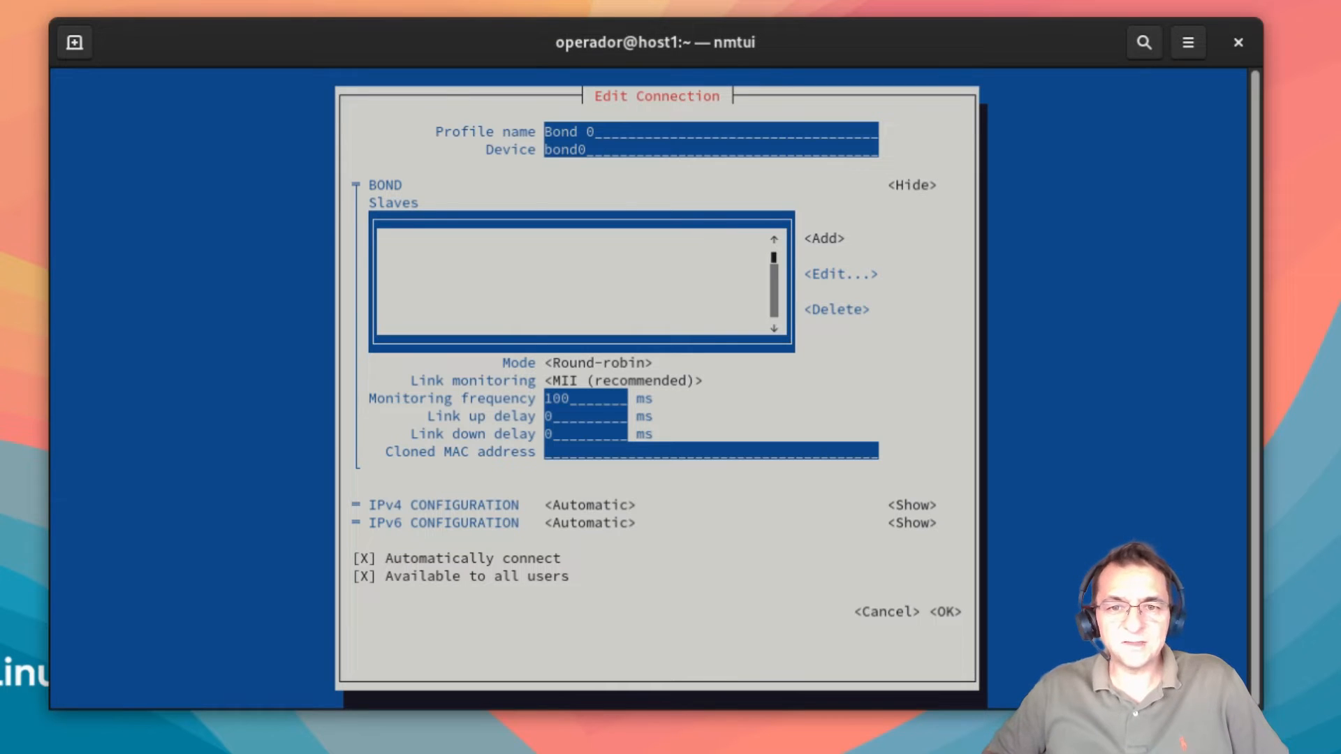
{"action": "key", "text": "Tab"}
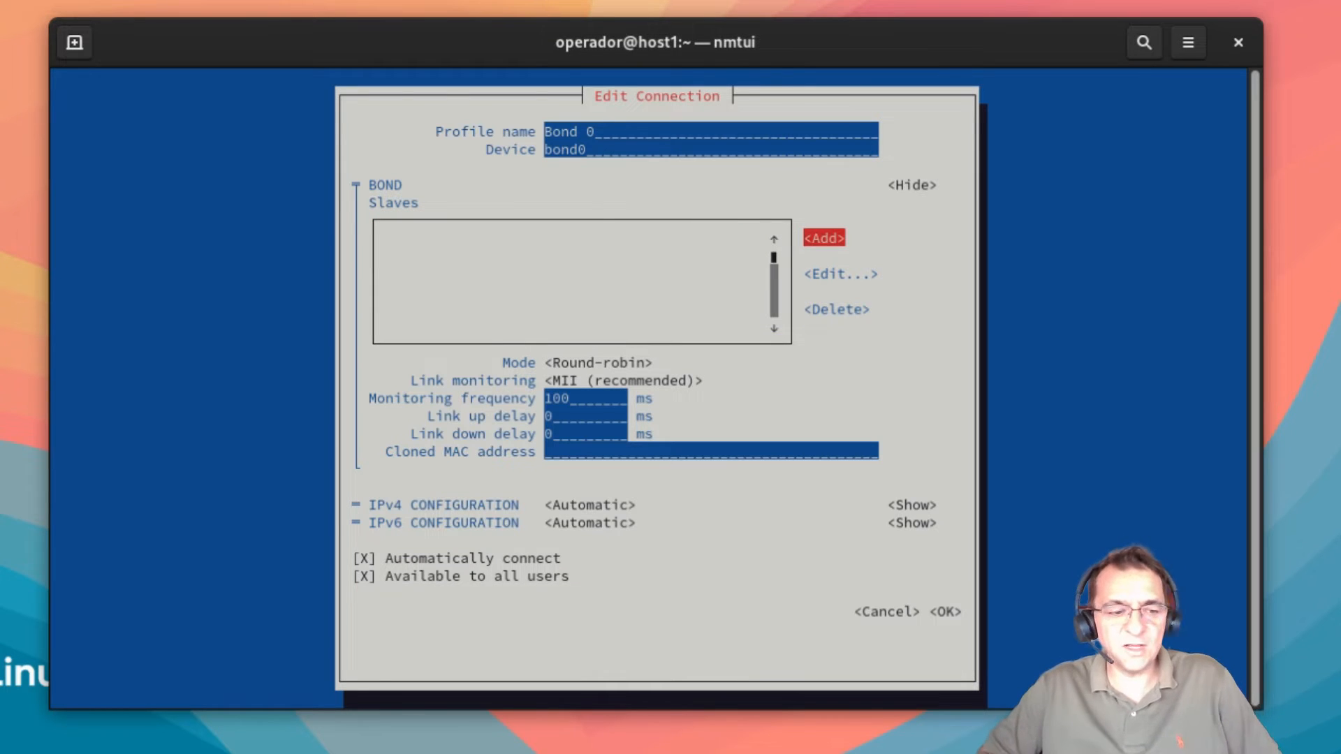
Step: Add an Ethernet port to the bond with profile name and device ens160
{"action": "key", "text": "Return"}
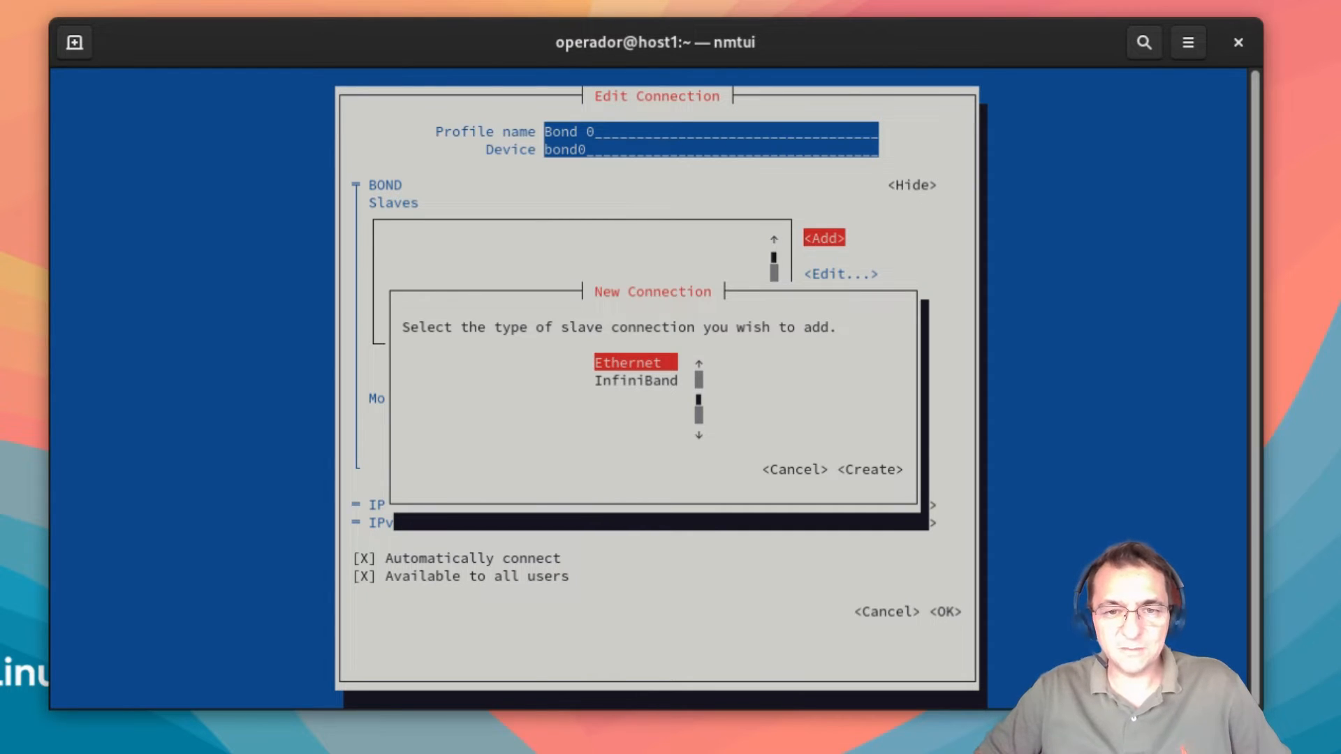
{"action": "key", "text": "Return"}
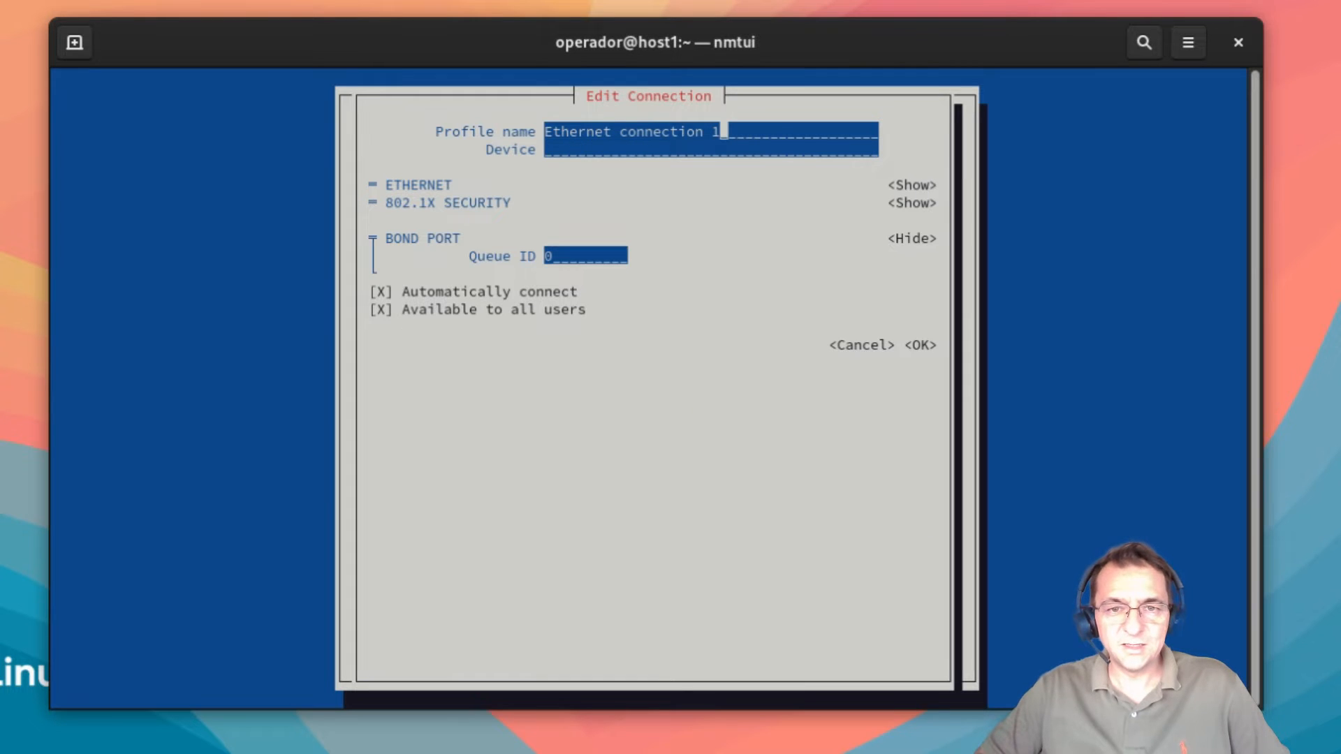
{"action": "key", "text": "BackSpace"}
{"action": "key", "text": "BackSpace"}
{"action": "key", "text": "BackSpace"}
{"action": "key", "text": "BackSpace"}
{"action": "key", "text": "BackSpace"}
{"action": "key", "text": "BackSpace"}
{"action": "key", "text": "BackSpace"}
{"action": "key", "text": "BackSpace"}
{"action": "key", "text": "BackSpace"}
{"action": "key", "text": "BackSpace"}
{"action": "key", "text": "BackSpace"}
{"action": "key", "text": "BackSpace"}
{"action": "key", "text": "BackSpace"}
{"action": "key", "text": "BackSpace"}
{"action": "key", "text": "BackSpace"}
{"action": "key", "text": "BackSpace"}
{"action": "key", "text": "BackSpace"}
{"action": "key", "text": "BackSpace"}
{"action": "key", "text": "BackSpace"}
{"action": "key", "text": "BackSpace"}
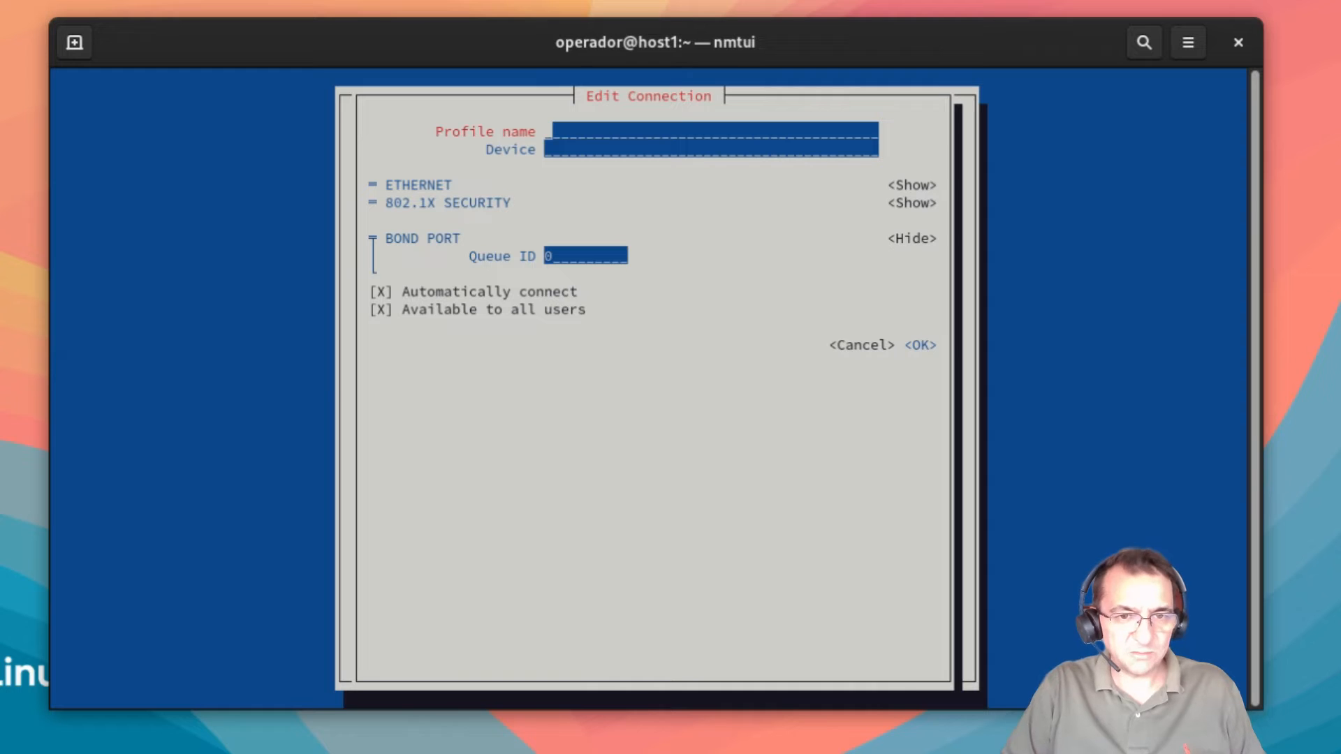
{"action": "type", "text": "e"}
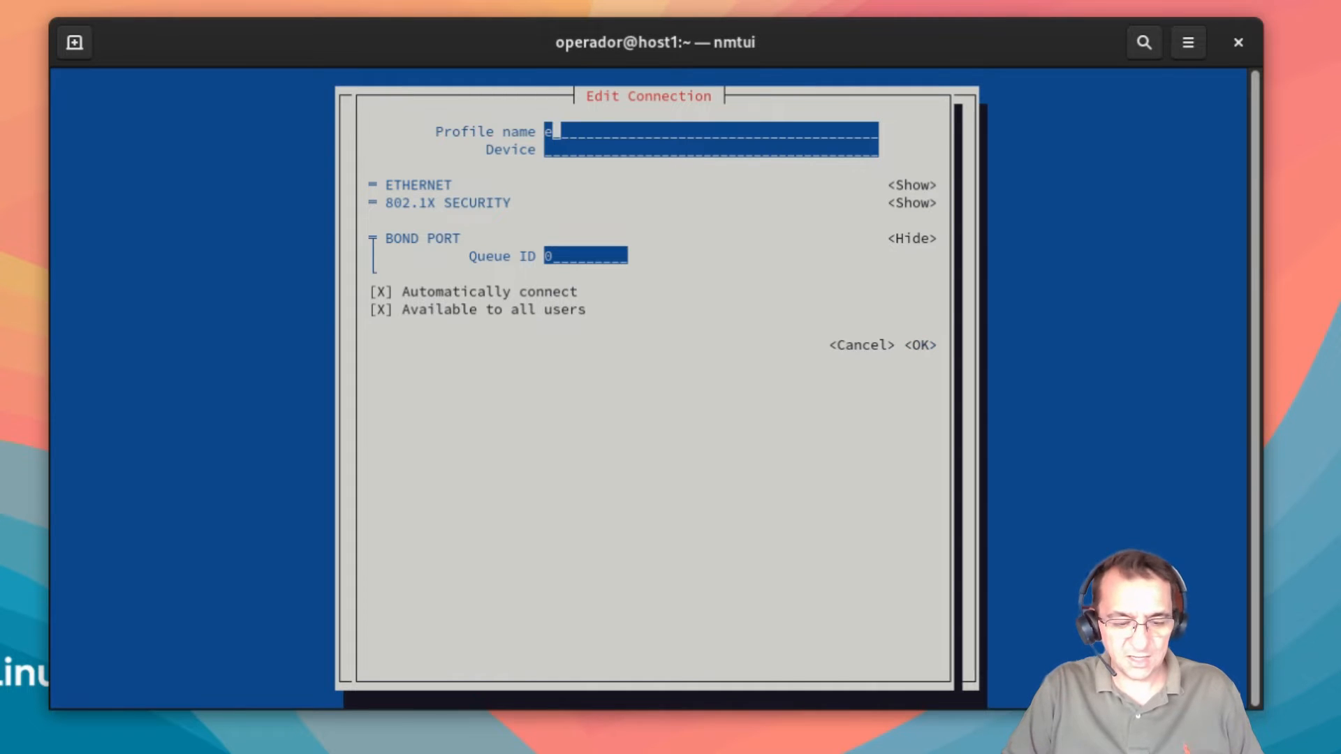
{"action": "type", "text": "ns16"}
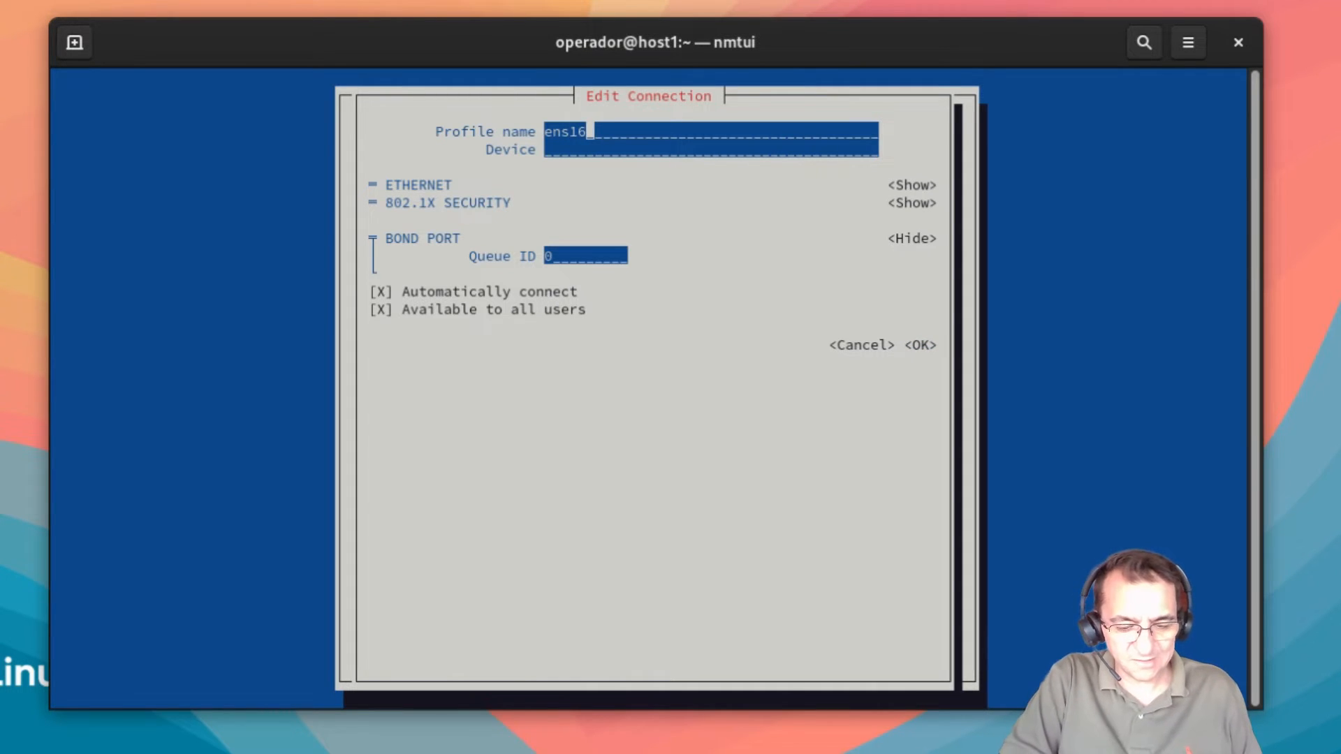
{"action": "type", "text": "0"}
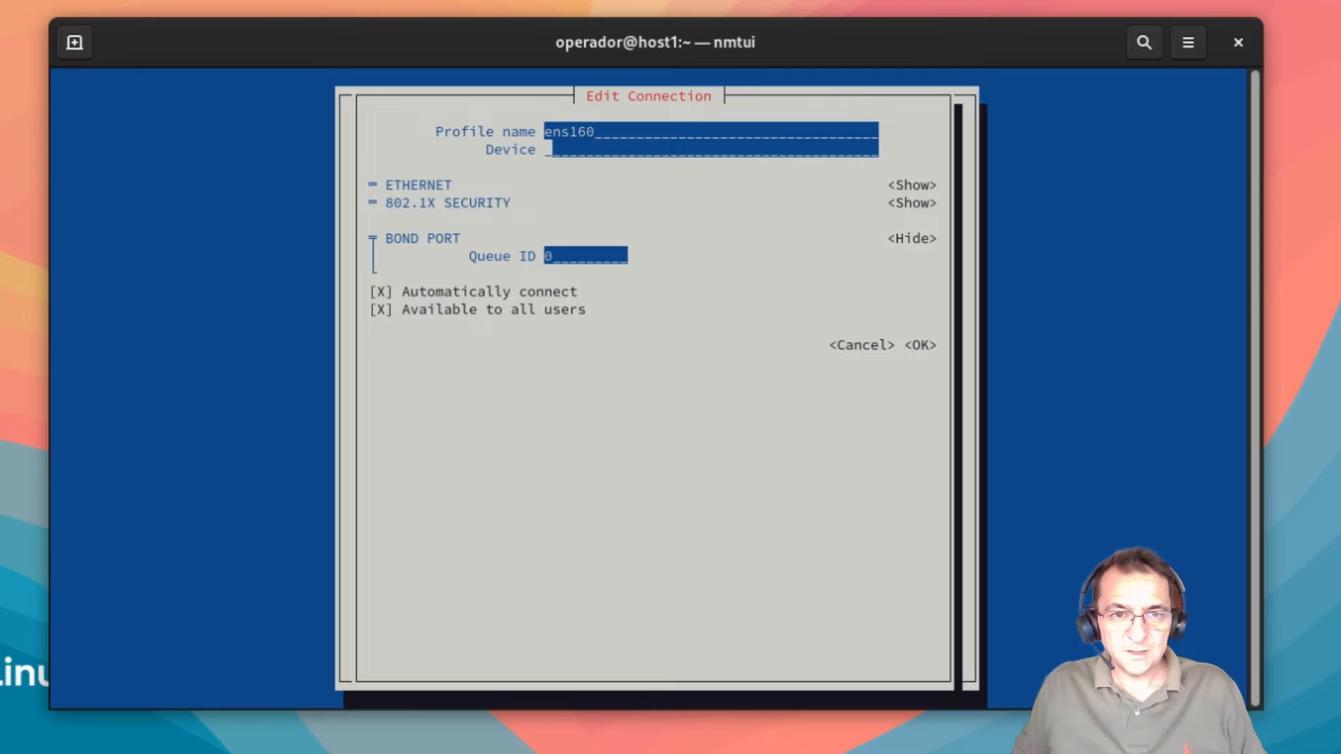
{"action": "key", "text": "Tab"}
{"action": "type", "text": "ens160"}
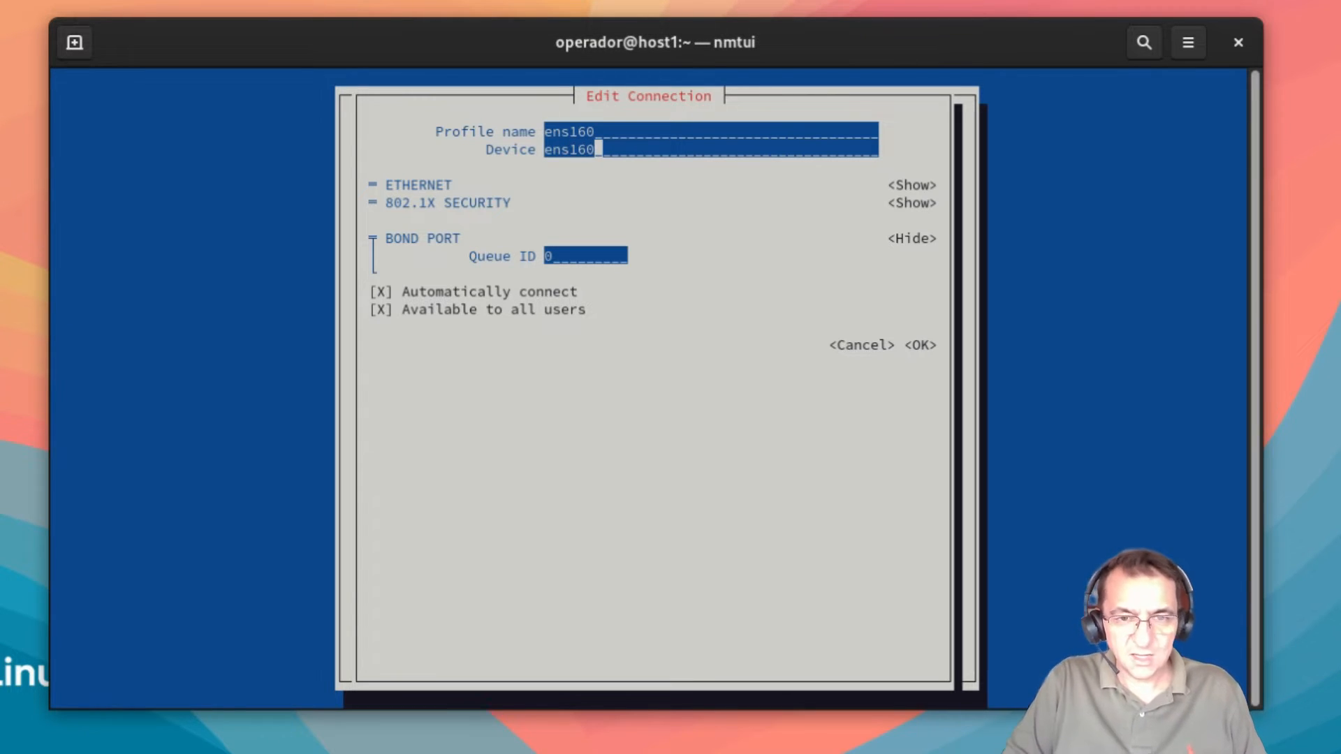
{"action": "key", "text": "Tab"}
{"action": "key", "text": "Tab"}
{"action": "key", "text": "Tab"}
{"action": "key", "text": "Tab"}
{"action": "key", "text": "Tab"}
{"action": "key", "text": "Tab"}
{"action": "key", "text": "Tab"}
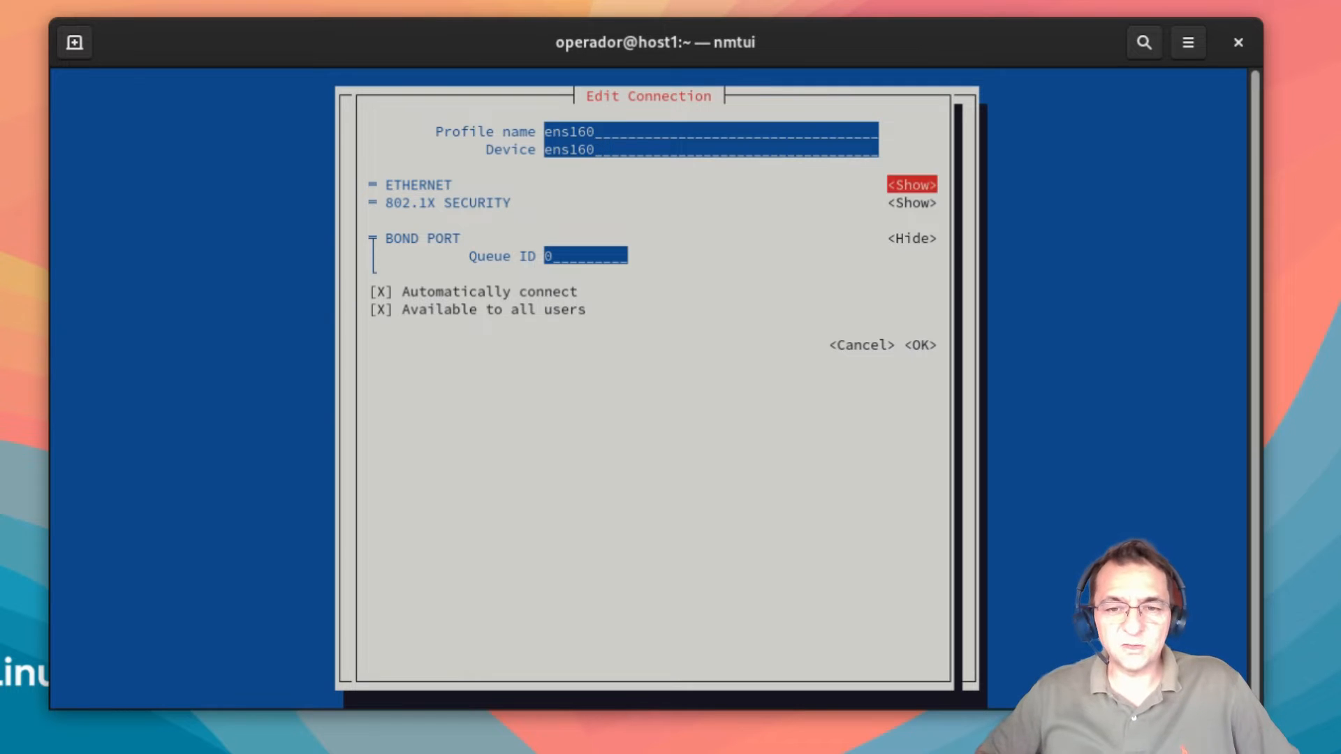
{"action": "key", "text": "Tab"}
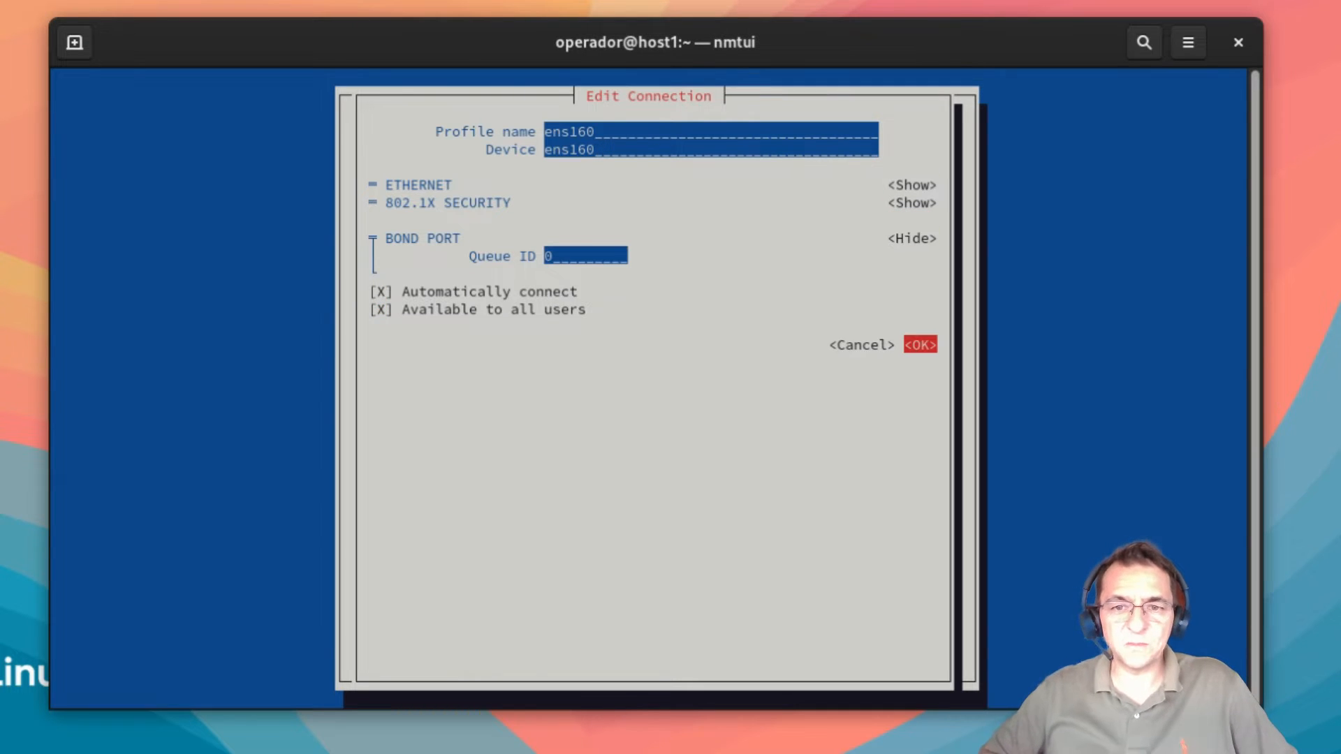
{"action": "key", "text": "Return"}
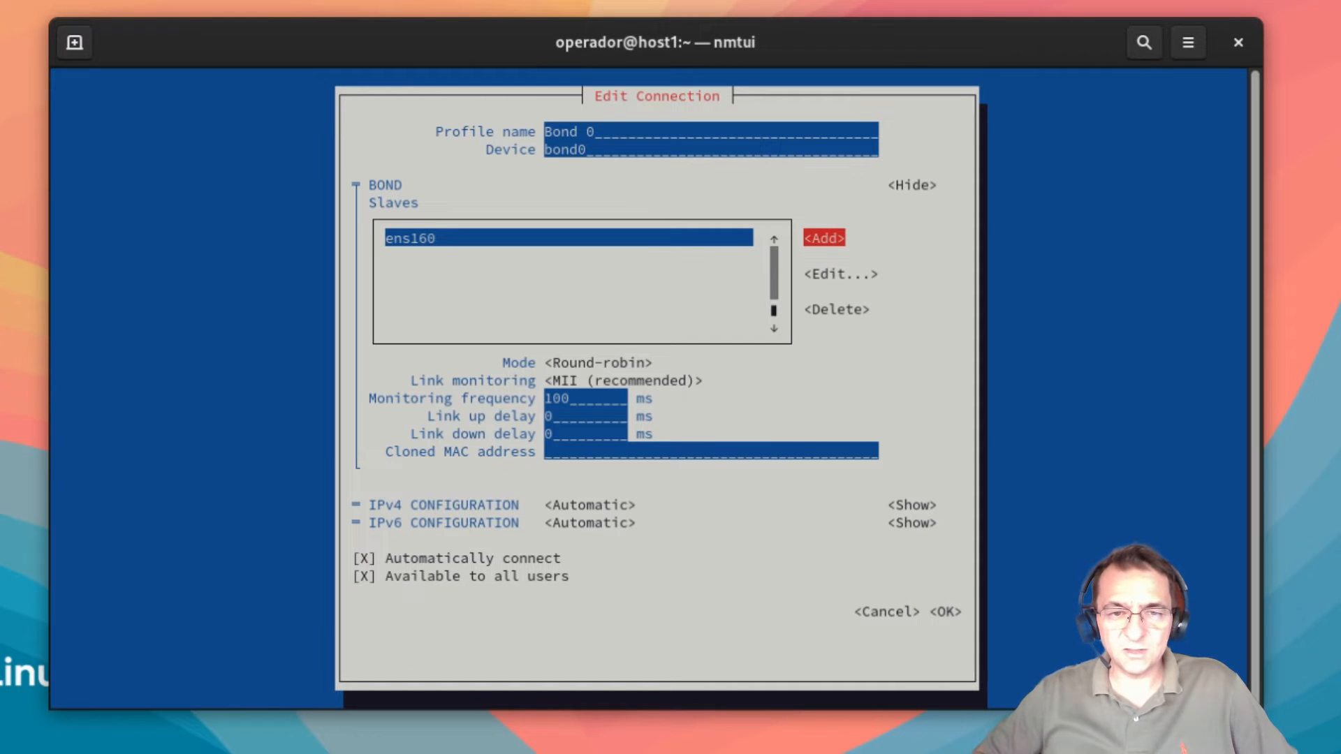
Step: Add a second Ethernet port with profile name and device ens192
{"action": "key", "text": "Return"}
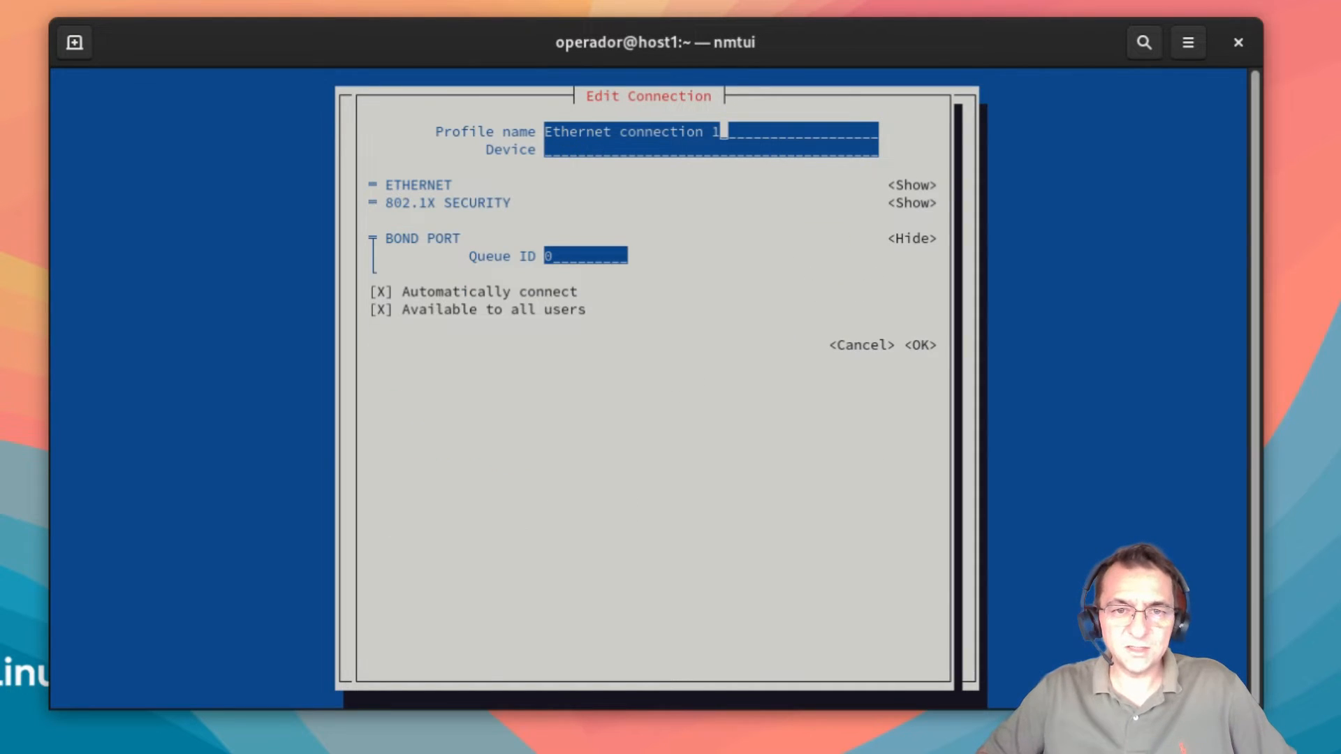
{"action": "key", "text": "BackSpace"}
{"action": "key", "text": "BackSpace"}
{"action": "key", "text": "BackSpace"}
{"action": "key", "text": "BackSpace"}
{"action": "key", "text": "BackSpace"}
{"action": "key", "text": "BackSpace"}
{"action": "key", "text": "BackSpace"}
{"action": "key", "text": "BackSpace"}
{"action": "key", "text": "BackSpace"}
{"action": "key", "text": "BackSpace"}
{"action": "key", "text": "BackSpace"}
{"action": "key", "text": "BackSpace"}
{"action": "key", "text": "BackSpace"}
{"action": "key", "text": "BackSpace"}
{"action": "key", "text": "BackSpace"}
{"action": "key", "text": "BackSpace"}
{"action": "key", "text": "BackSpace"}
{"action": "key", "text": "BackSpace"}
{"action": "key", "text": "BackSpace"}
{"action": "key", "text": "BackSpace"}
{"action": "key", "text": "BackSpace"}
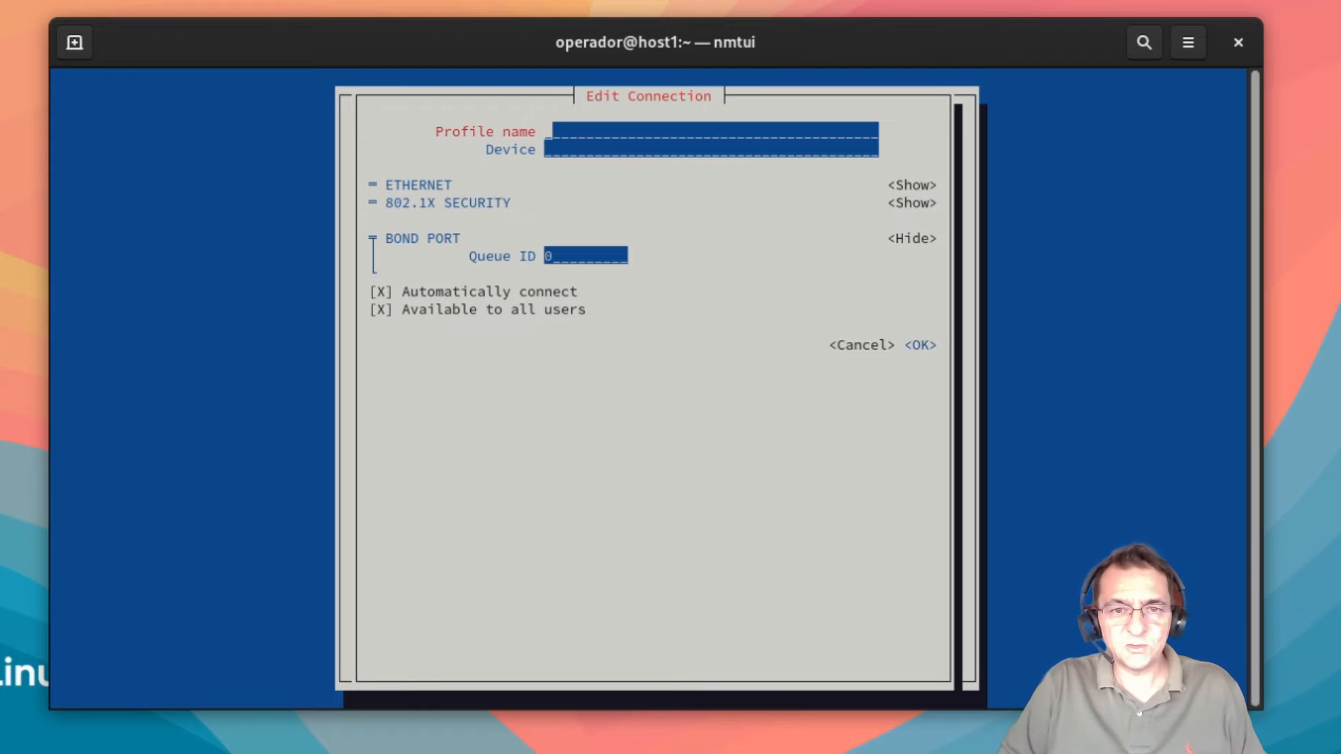
{"action": "type", "text": "ens"}
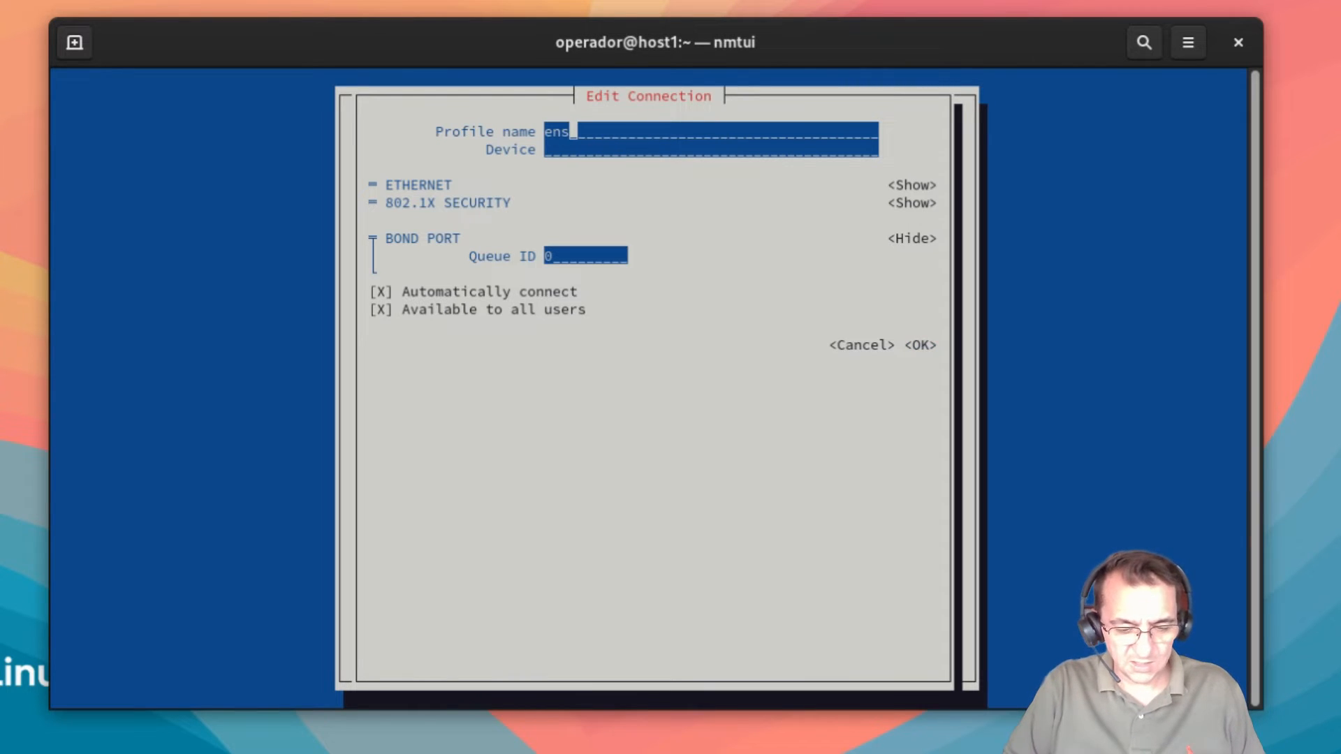
{"action": "type", "text": "192"}
{"action": "key", "text": "Tab"}
{"action": "type", "text": "ens192"}
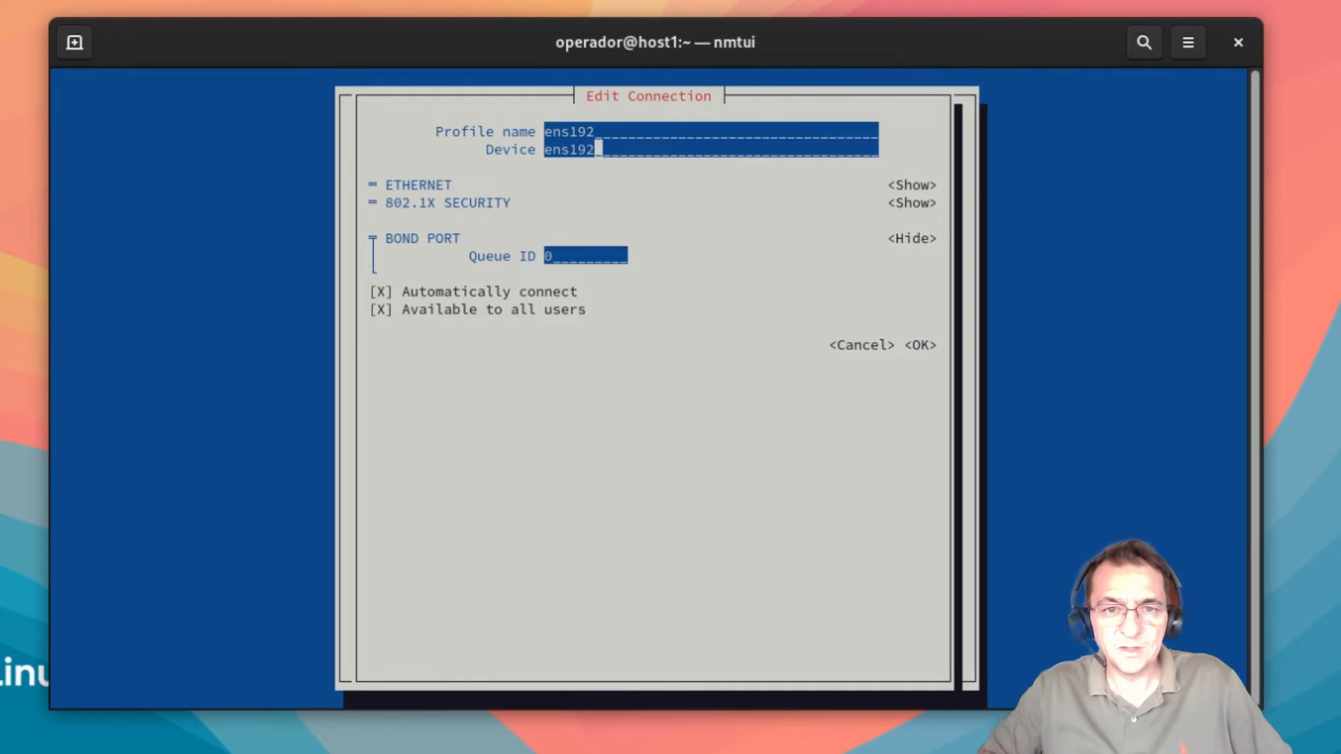
{"action": "key", "text": "Tab"}
{"action": "key", "text": "Tab"}
{"action": "key", "text": "Tab"}
{"action": "key", "text": "Tab"}
{"action": "key", "text": "Tab"}
{"action": "key", "text": "Tab"}
{"action": "key", "text": "Tab"}
{"action": "key", "text": "Tab"}
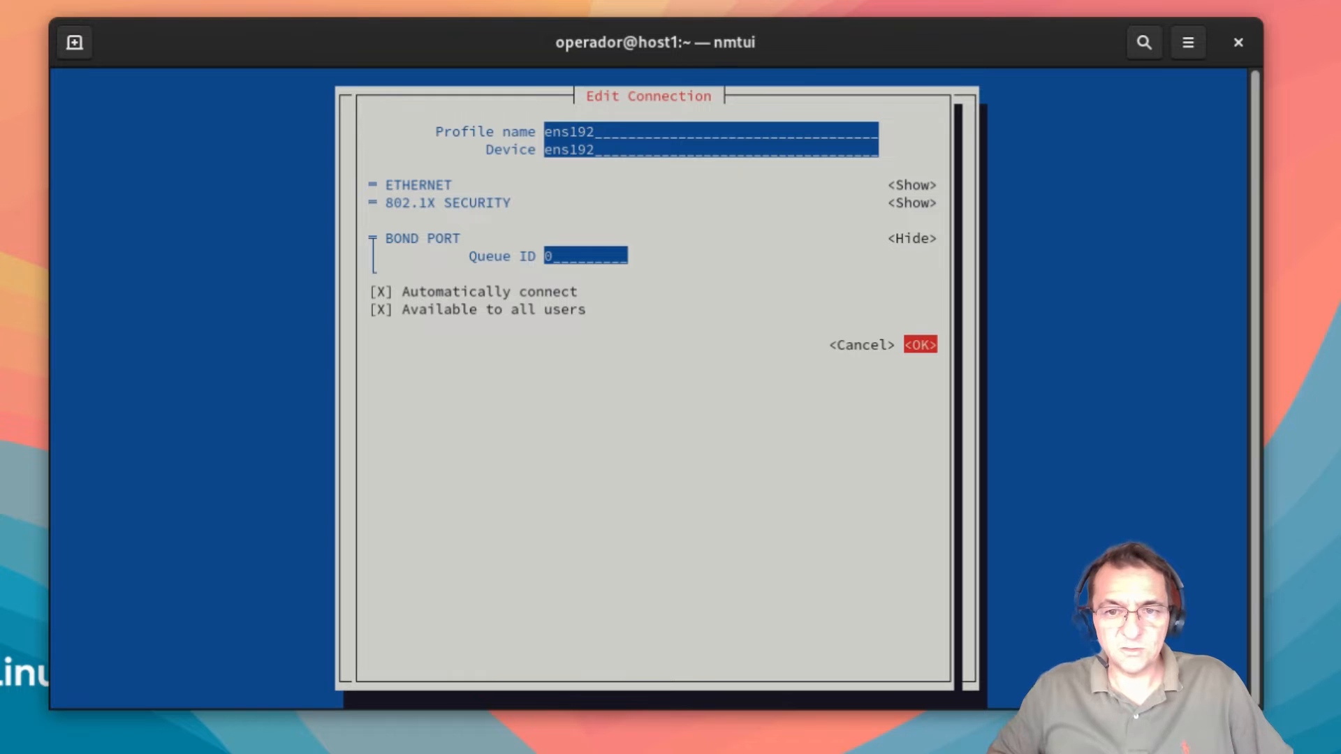
{"action": "key", "text": "Return"}
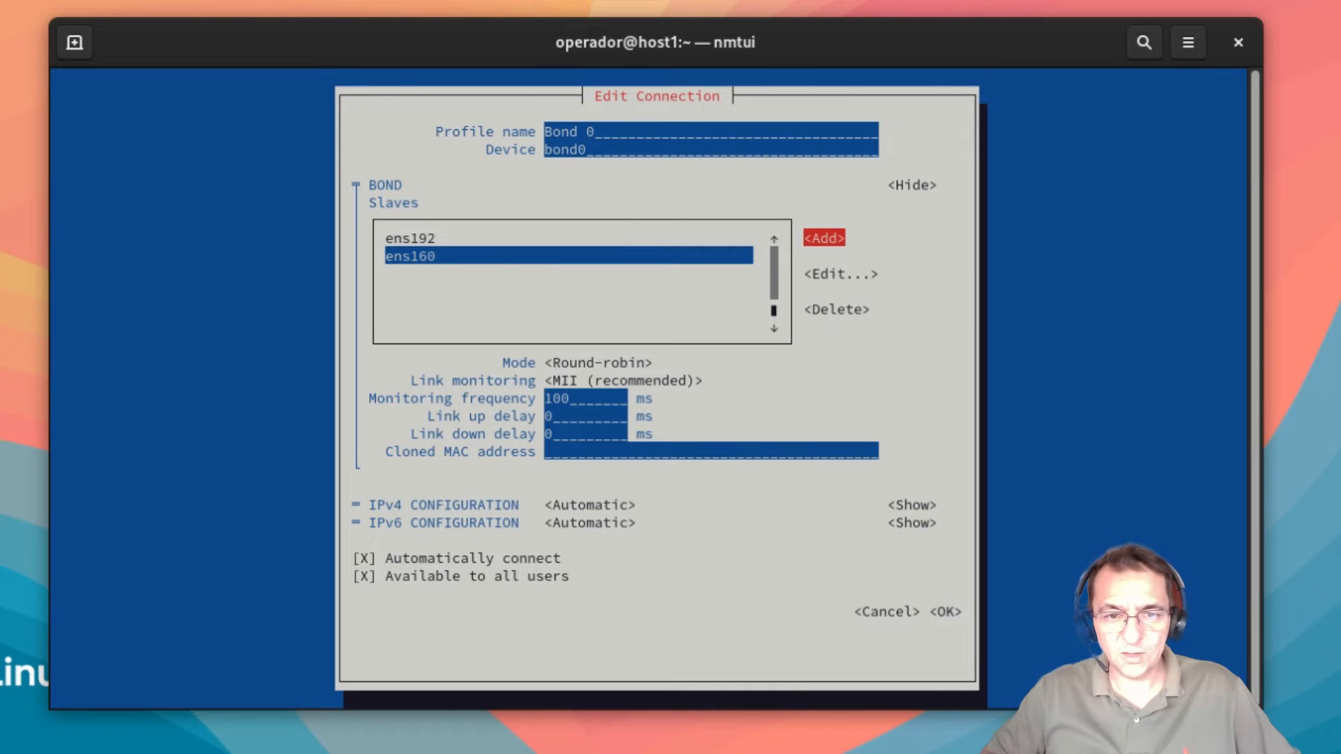
{"action": "key", "text": "Tab"}
{"action": "key", "text": "Tab"}
{"action": "key", "text": "Tab"}
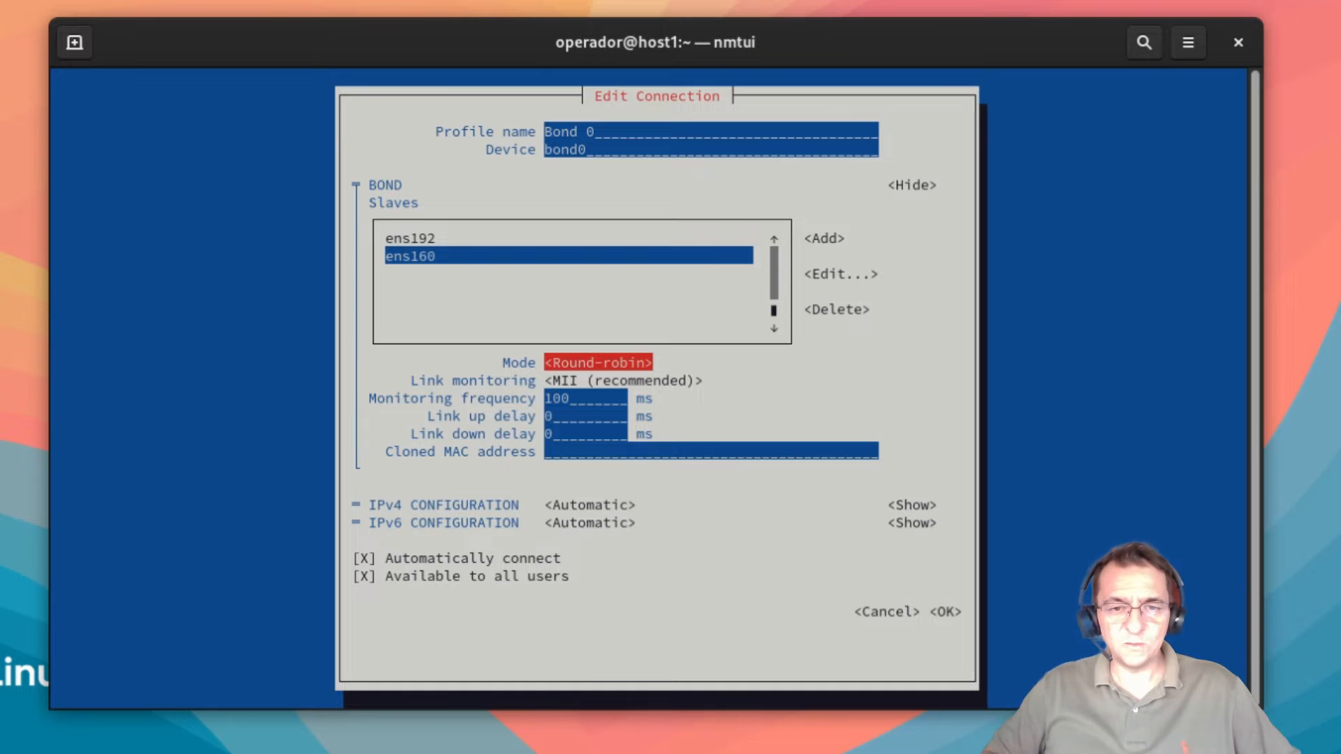
Step: Switch the Bond 0 mode from Round-robin to Adaptive Transmit Load Balancing (tlb)
{"action": "key", "text": "Return"}
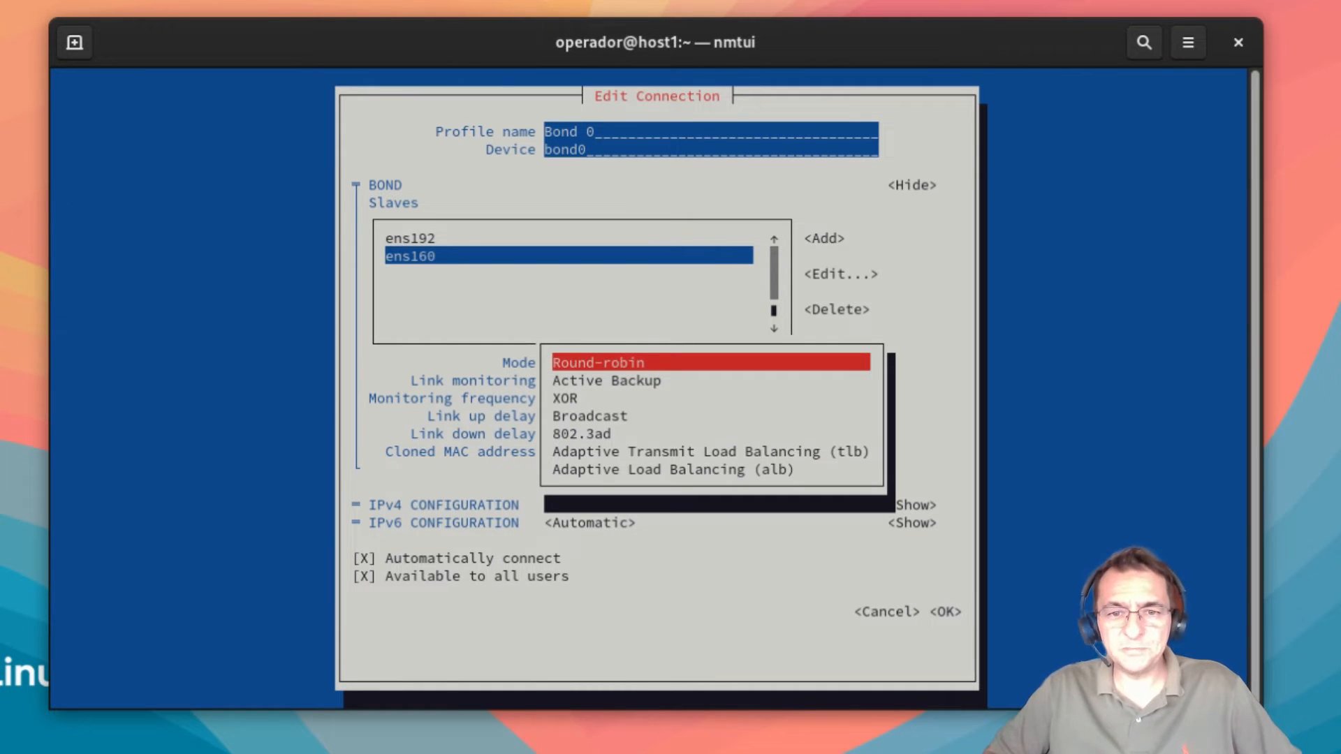
{"action": "key", "text": "Down"}
{"action": "key", "text": "Down"}
{"action": "key", "text": "Down"}
{"action": "key", "text": "Down"}
{"action": "key", "text": "Down"}
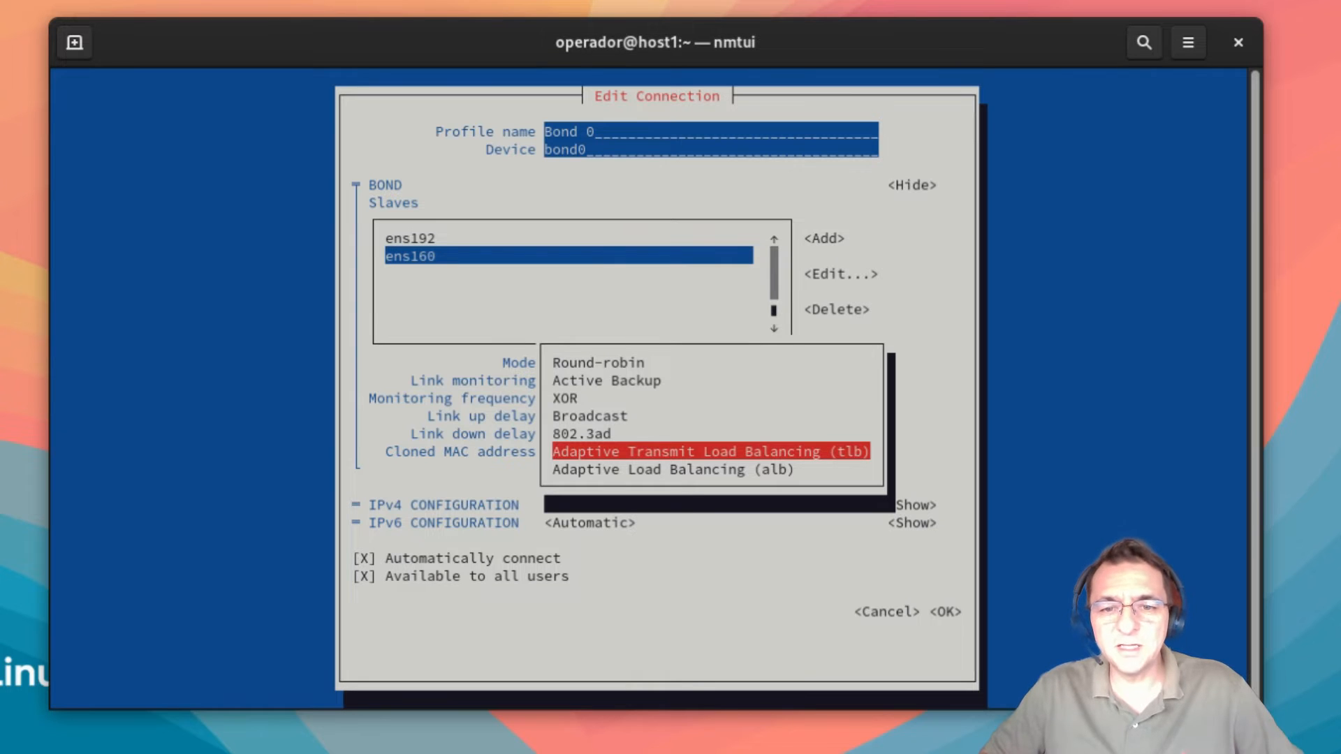
{"action": "key", "text": "Return"}
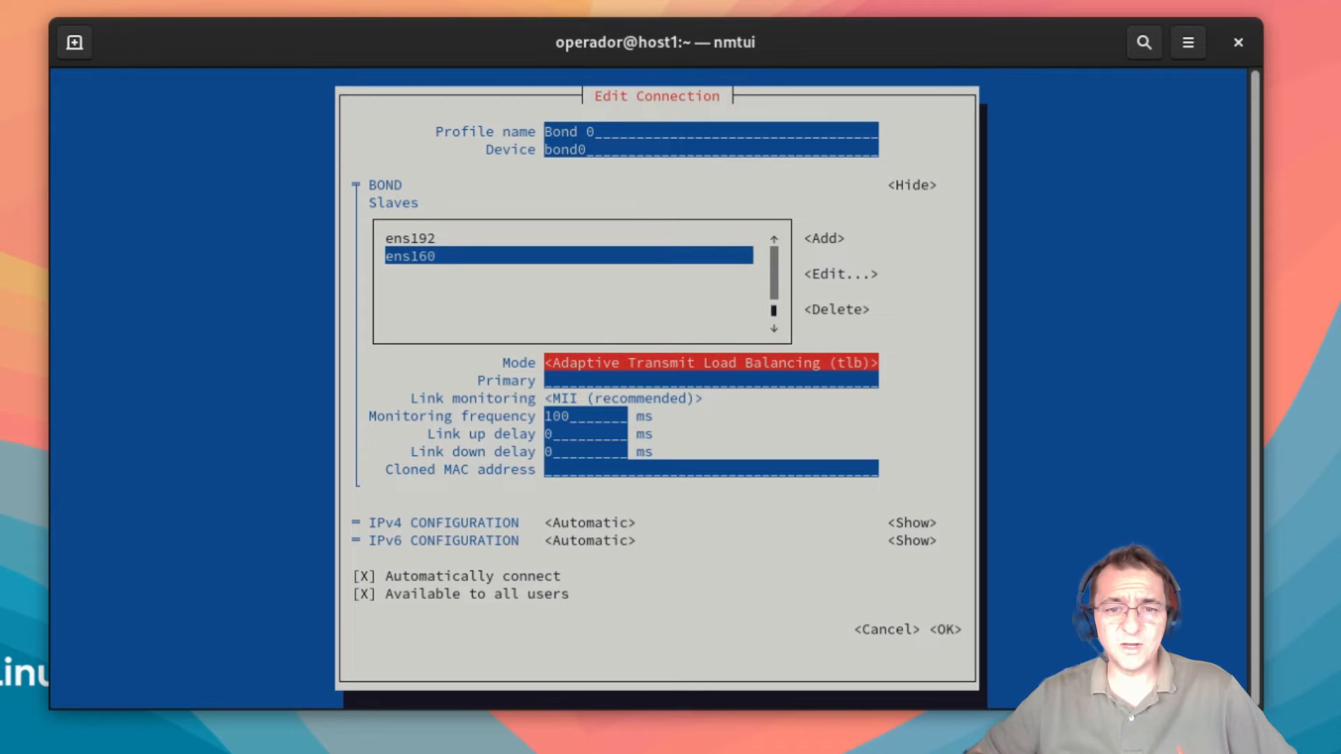
{"action": "key", "text": "Tab"}
{"action": "key", "text": "Tab"}
{"action": "key", "text": "Tab"}
{"action": "key", "text": "Tab"}
{"action": "key", "text": "Tab"}
{"action": "key", "text": "Tab"}
{"action": "key", "text": "Tab"}
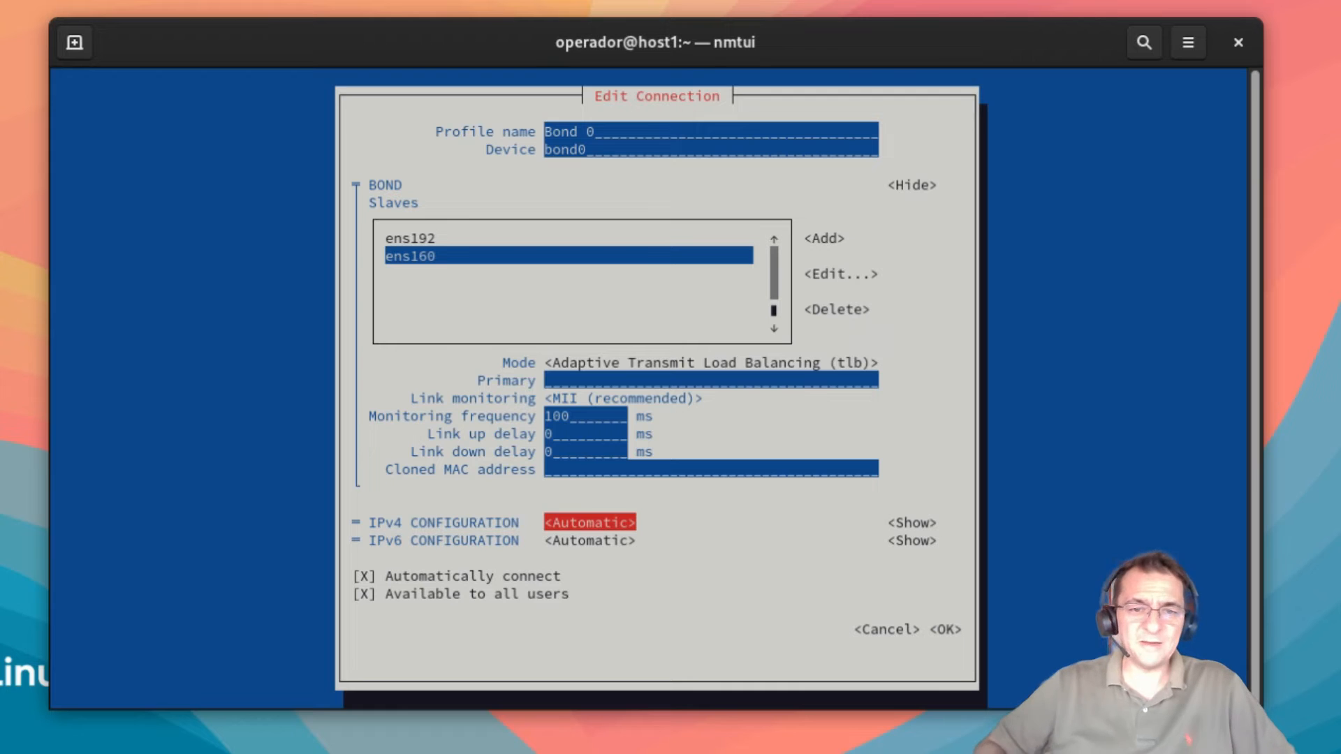
{"action": "key", "text": "Return"}
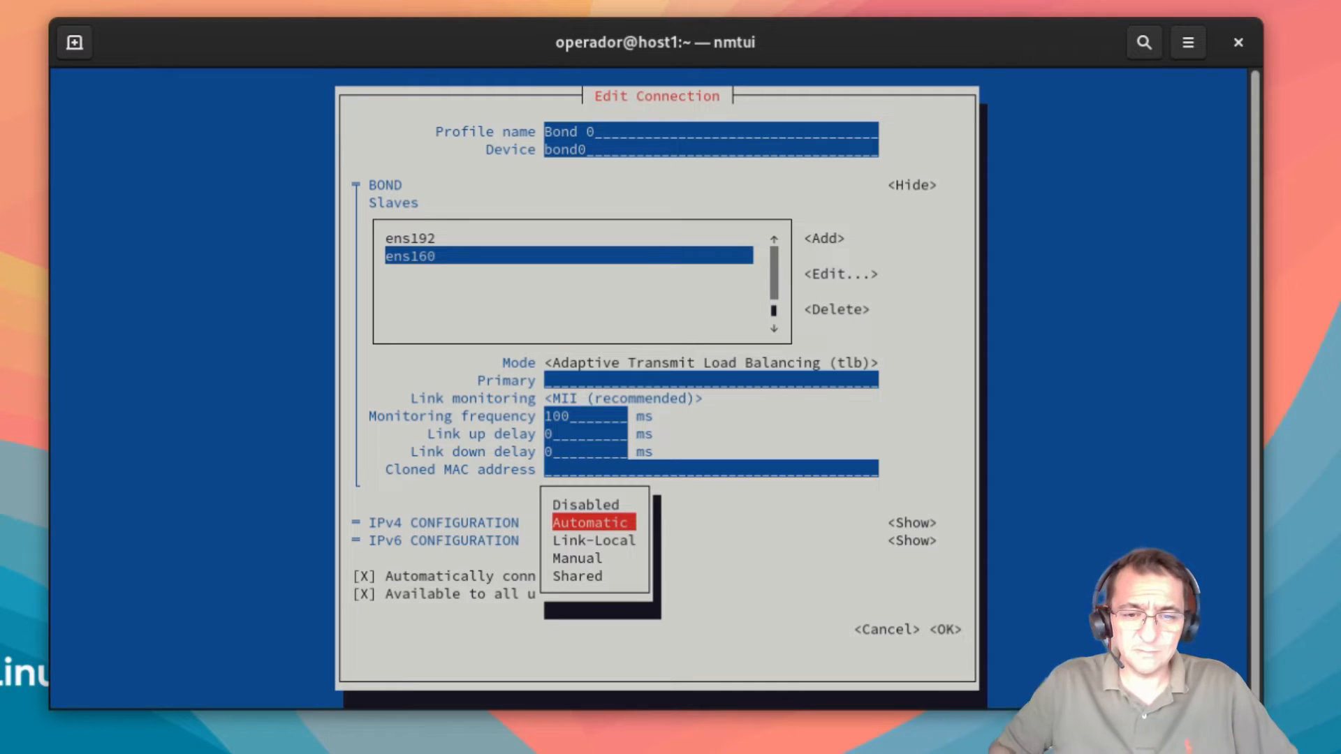
Step: Set IPv4 to Manual and enter the address 192.168.17.70
{"action": "key", "text": "Down"}
{"action": "key", "text": "Down"}
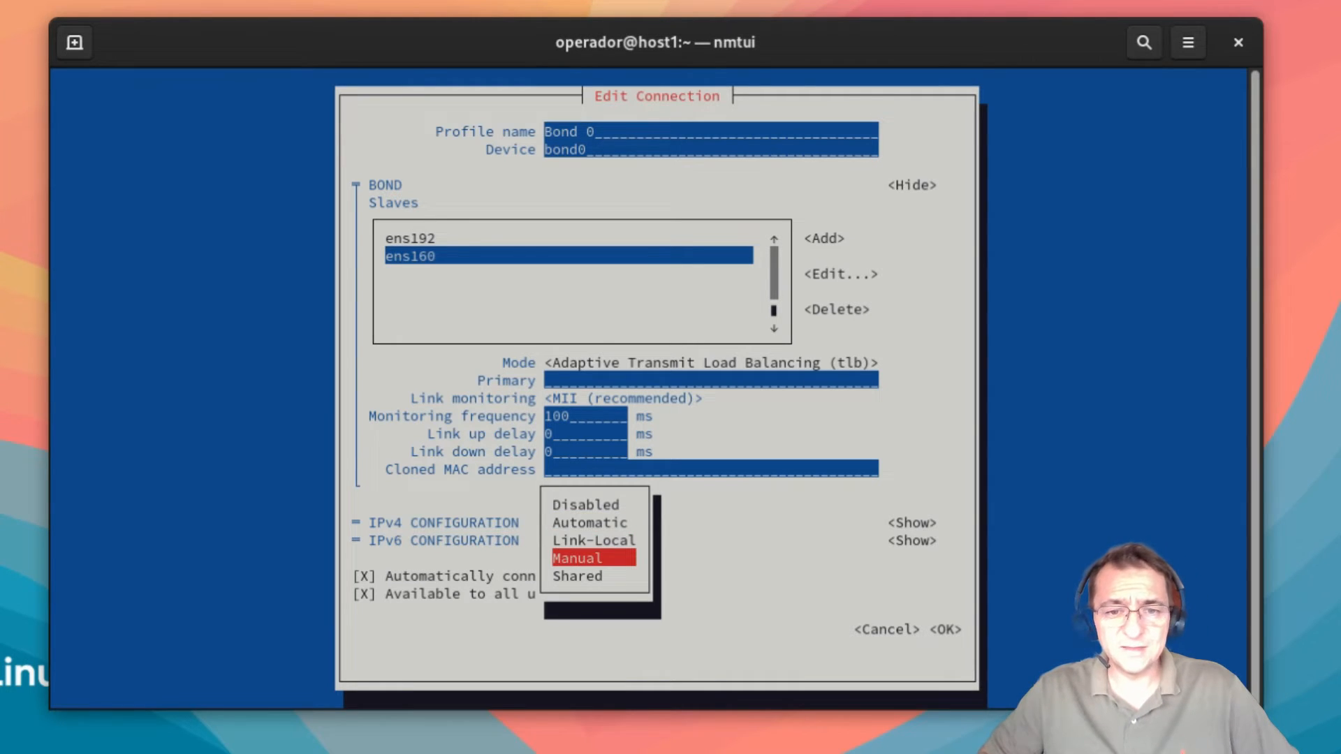
{"action": "key", "text": "Return"}
{"action": "key", "text": "Tab"}
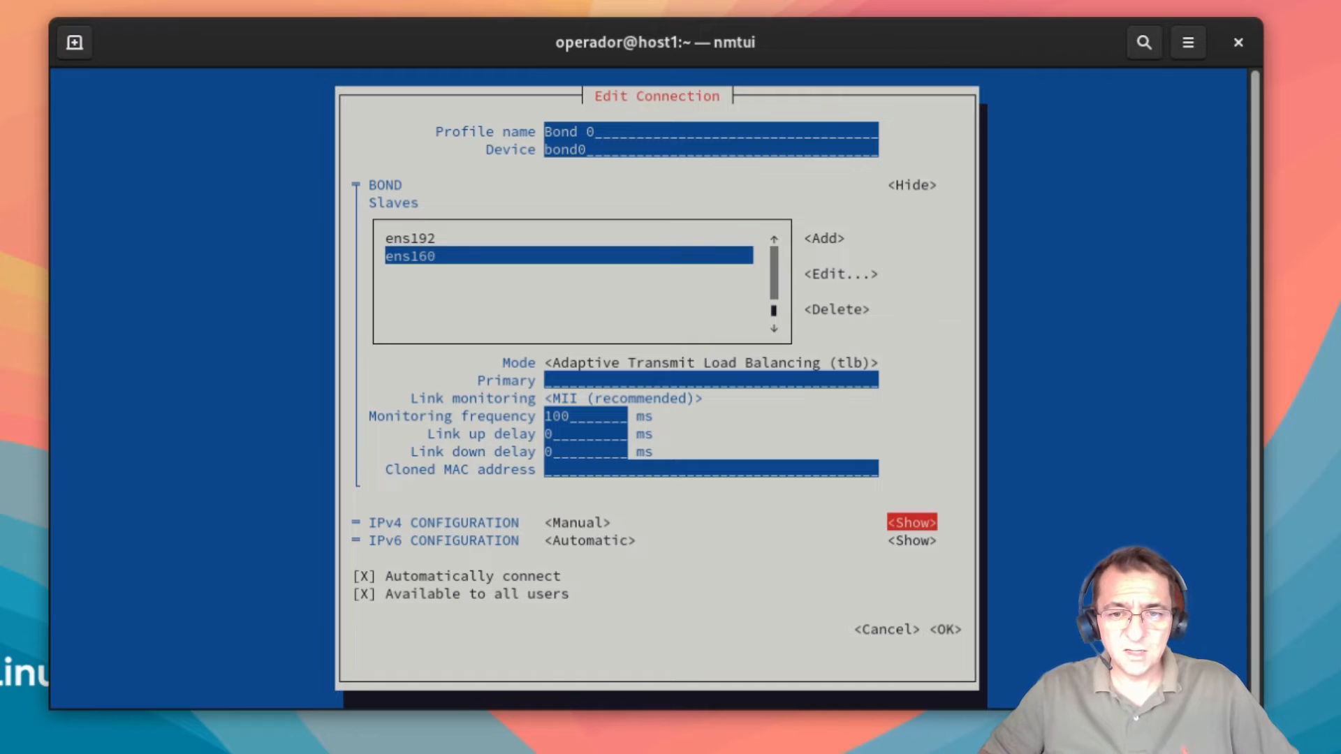
{"action": "key", "text": "Return"}
{"action": "key", "text": "shift+Tab"}
{"action": "key", "text": "Tab"}
{"action": "key", "text": "Tab"}
{"action": "key", "text": "Return"}
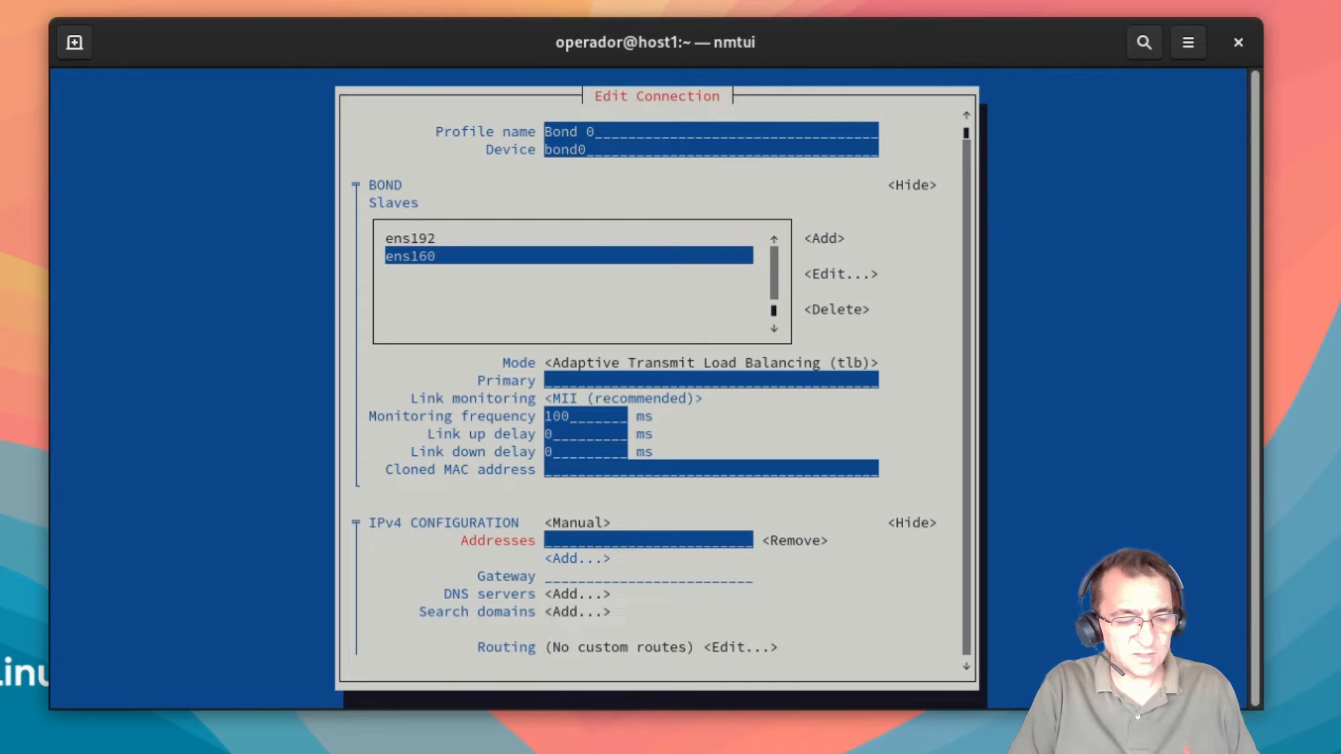
{"action": "type", "text": "192.16"}
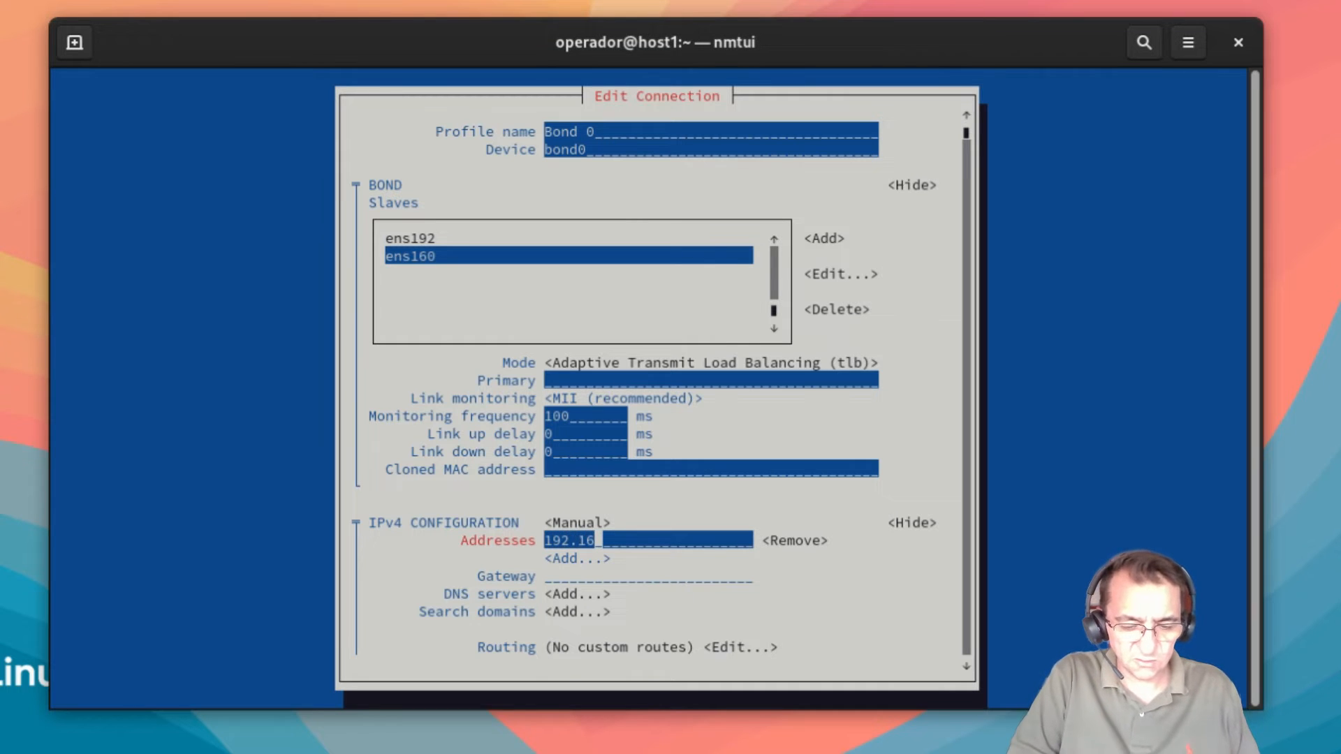
{"action": "type", "text": "8.17"}
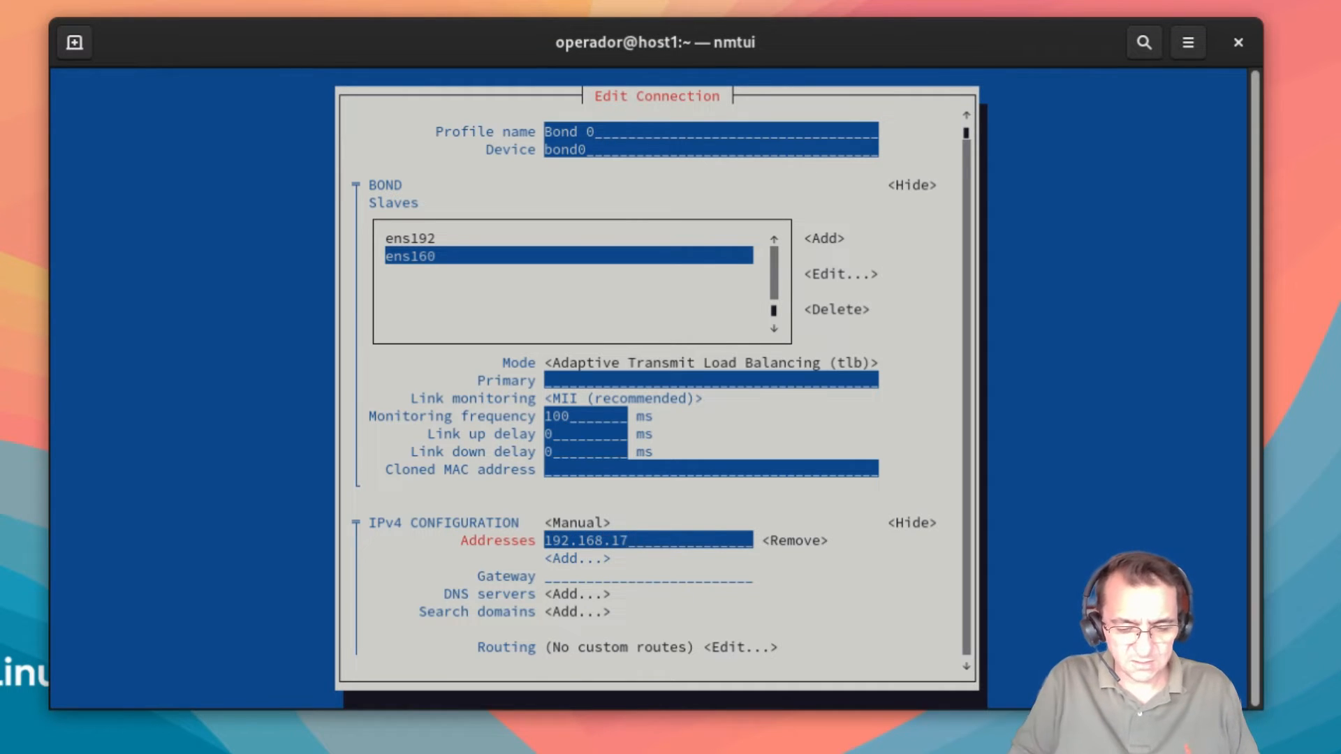
{"action": "type", "text": ".70"}
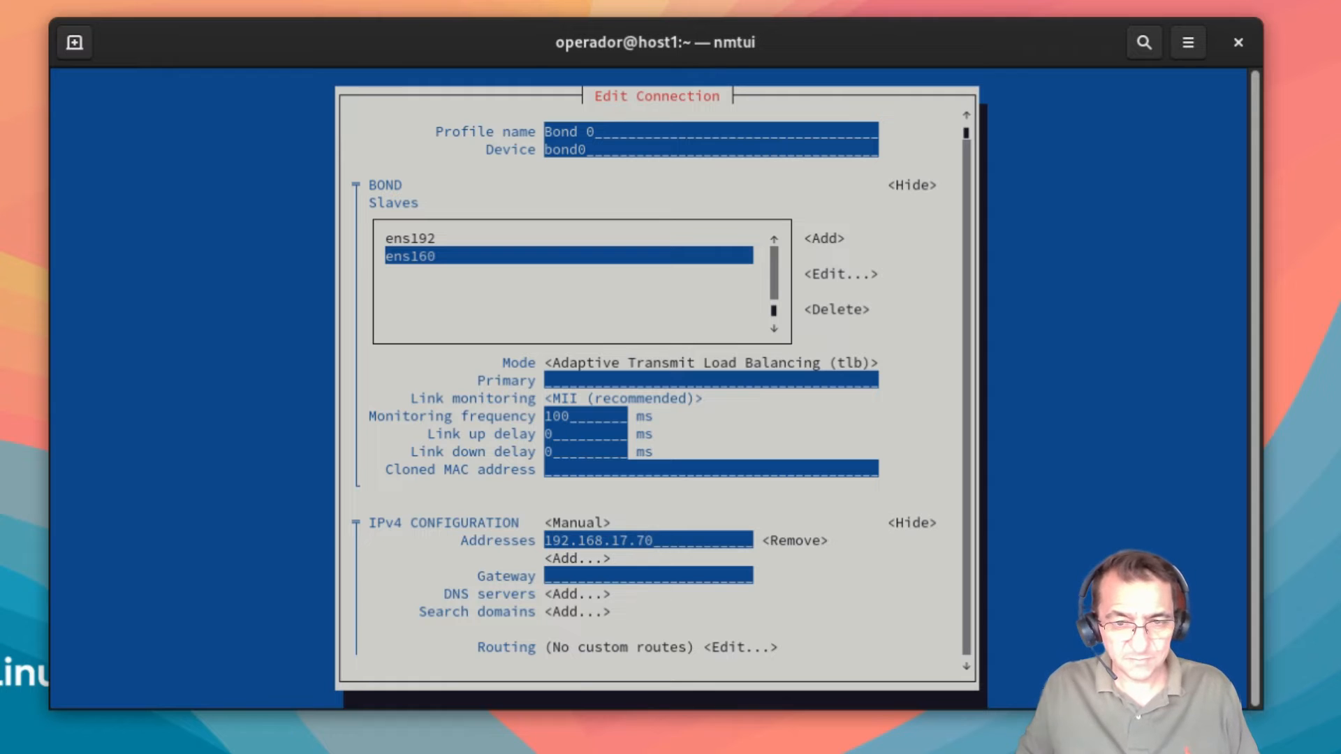
{"action": "key", "text": "Tab"}
{"action": "key", "text": "Tab"}
{"action": "key", "text": "Tab"}
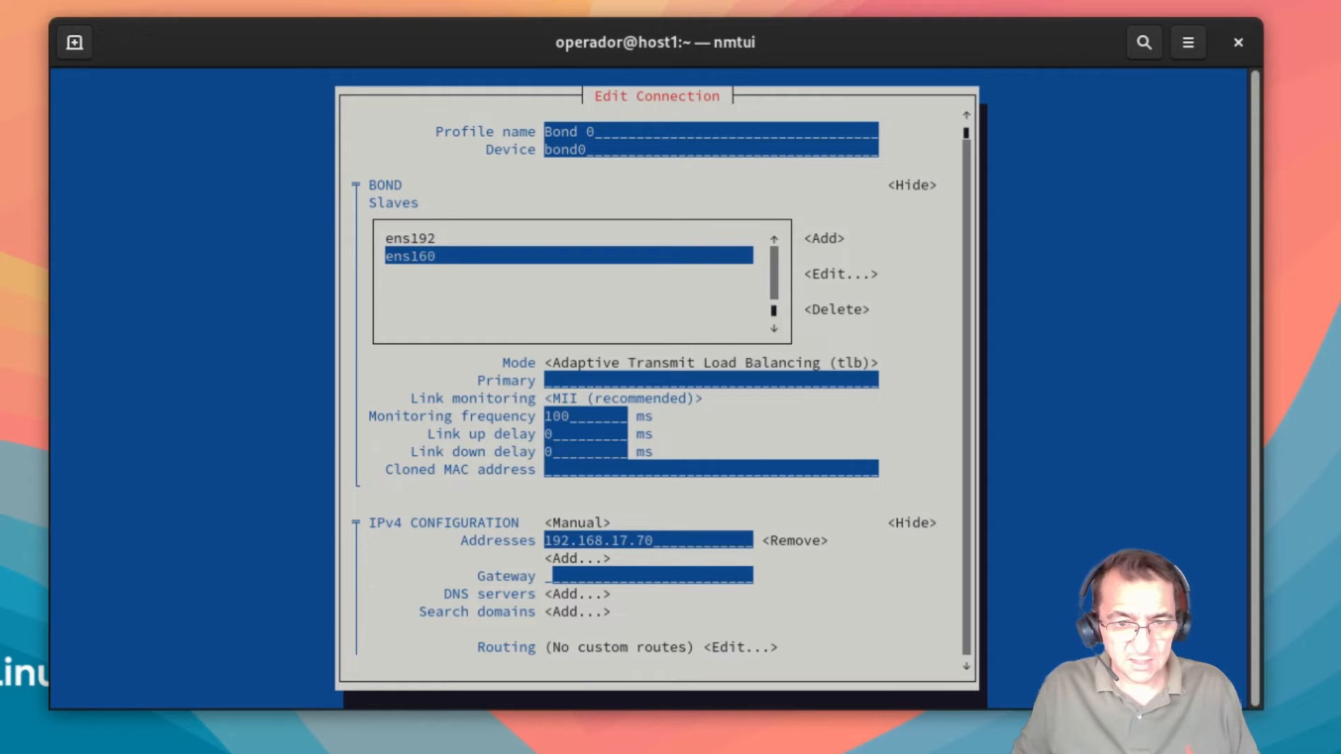
Step: Set the gateway and a DNS server, both 192.168.17.2
{"action": "type", "text": "192.168.17.2"}
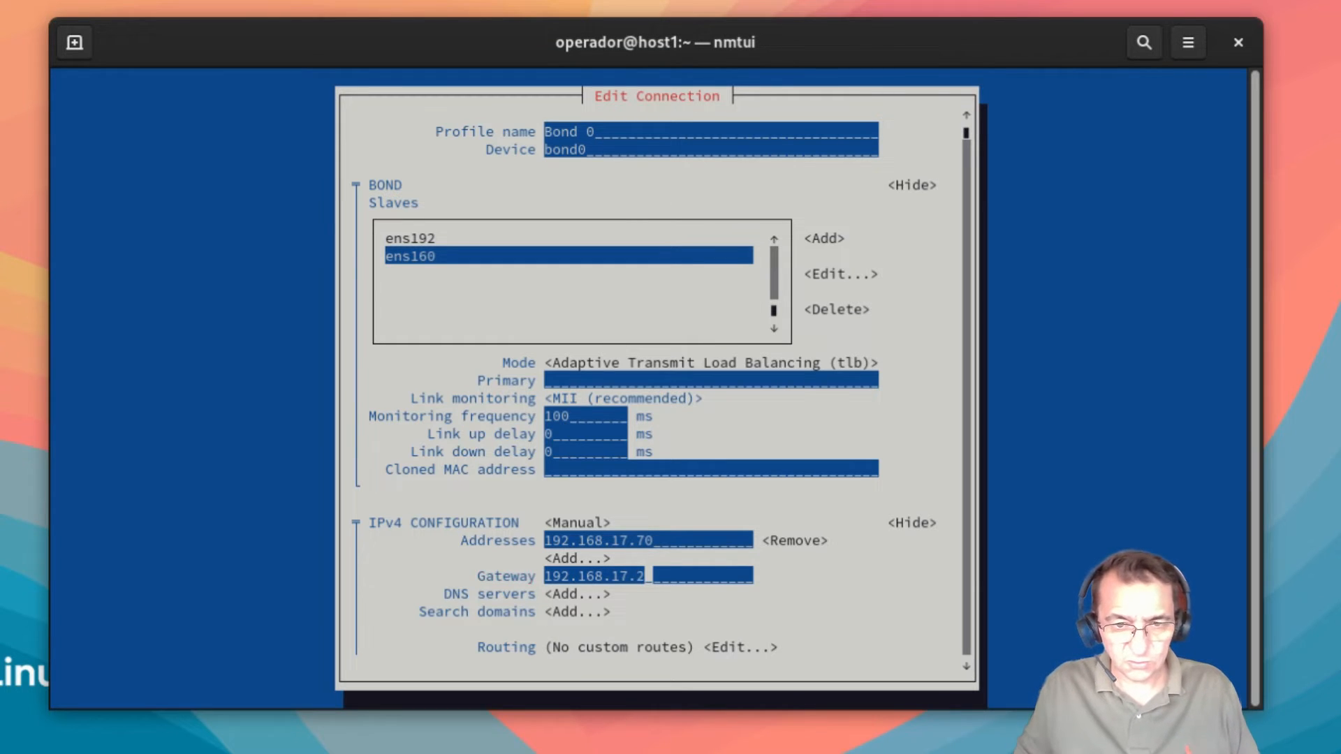
{"action": "key", "text": "Tab"}
{"action": "key", "text": "Return"}
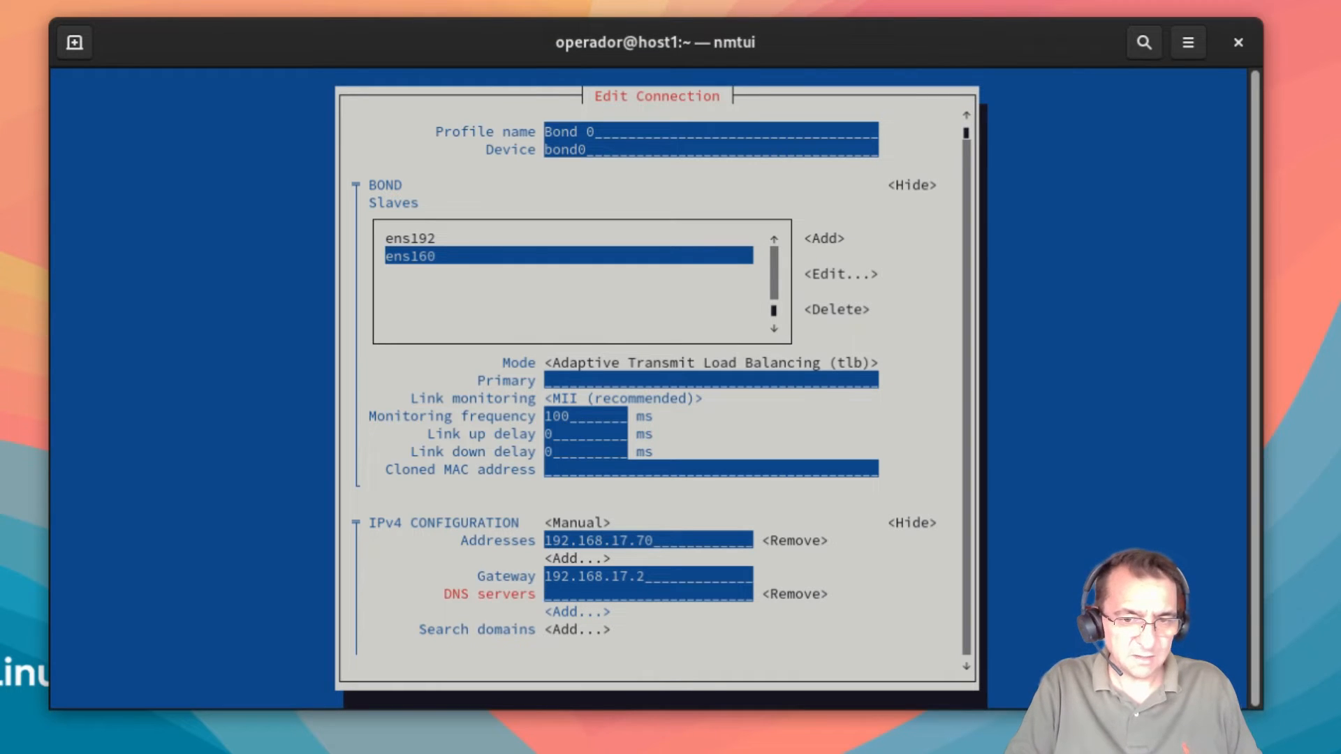
{"action": "type", "text": "192.168.17.2"}
{"action": "key", "text": "Tab"}
{"action": "key", "text": "Tab"}
{"action": "key", "text": "Tab"}
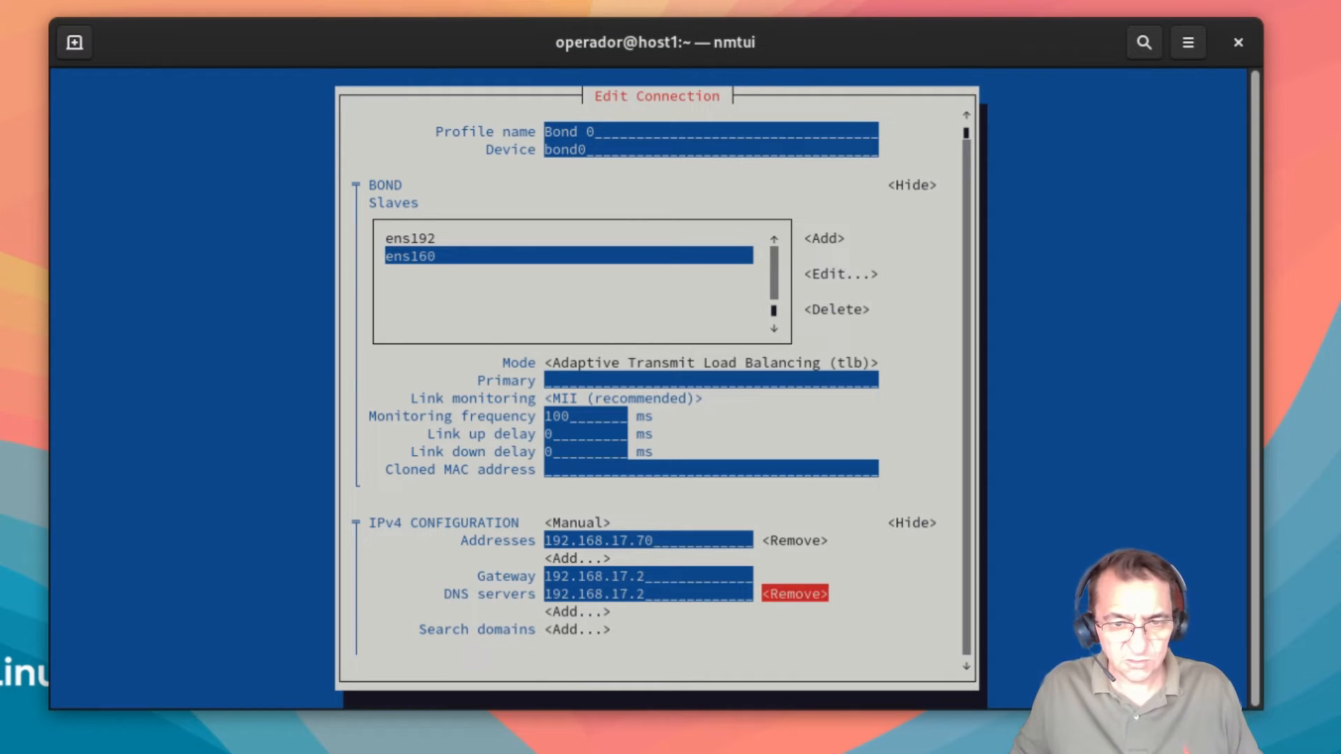
{"action": "key", "text": "Tab"}
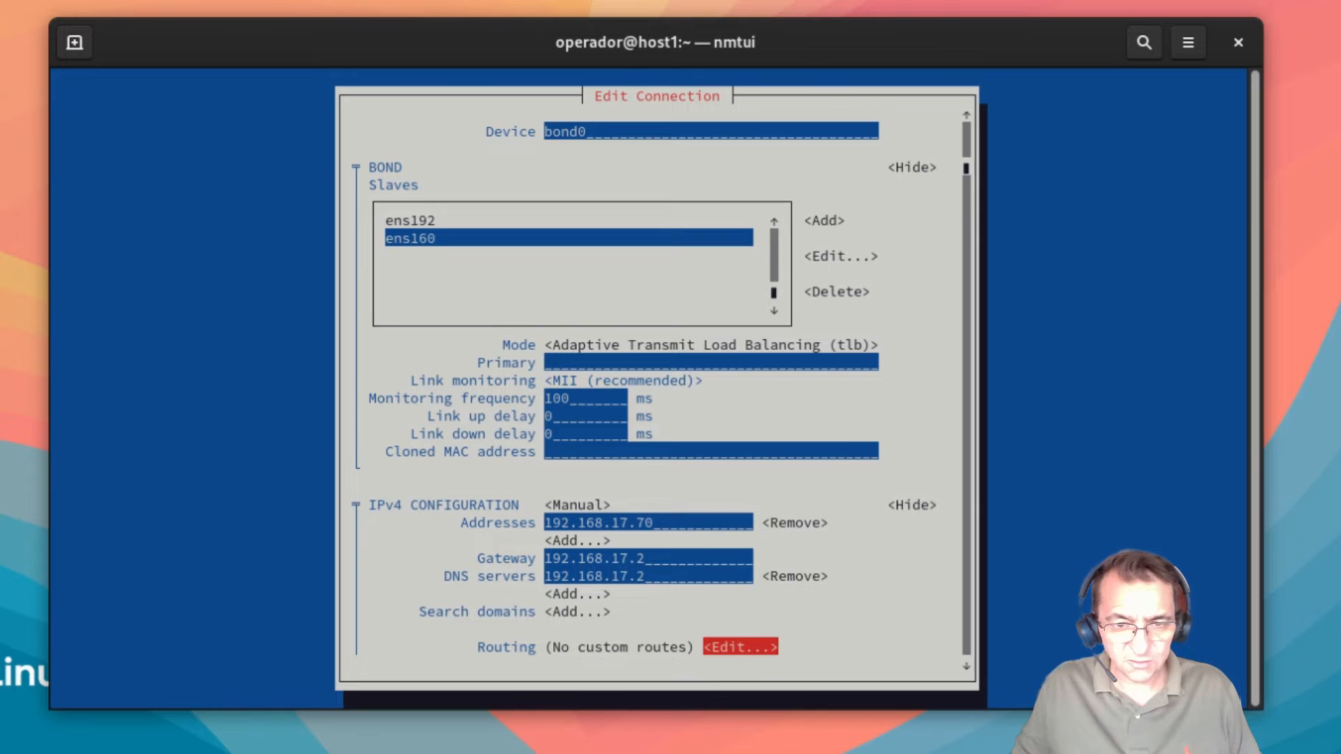
Step: Append /24 to the 192.168.17.70 address, then save the Bond 0 profile with OK
{"action": "key", "text": "Tab"}
{"action": "key", "text": "Tab"}
{"action": "key", "text": "Tab"}
{"action": "key", "text": "Tab"}
{"action": "key", "text": "Tab"}
{"action": "key", "text": "Tab"}
{"action": "key", "text": "shift+Tab"}
{"action": "key", "text": "shift+Tab"}
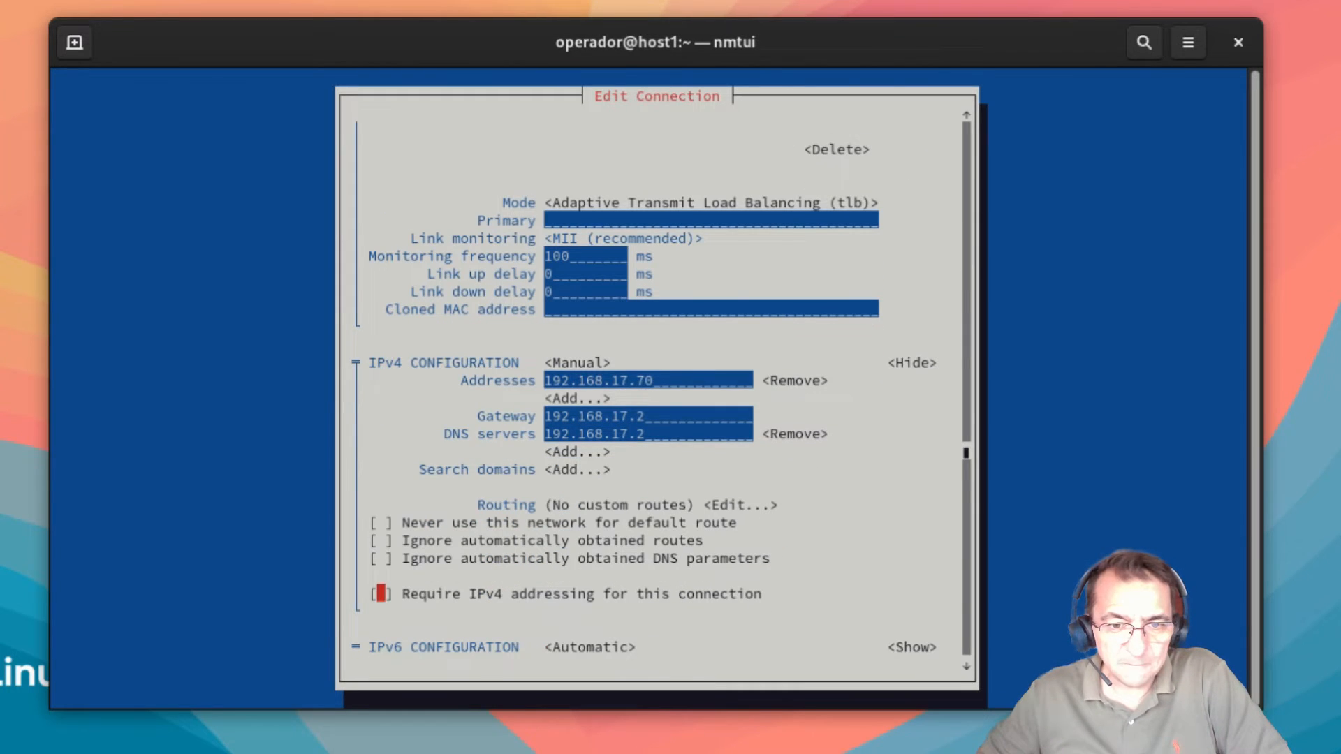
{"action": "key", "text": "Tab"}
{"action": "key", "text": "Tab"}
{"action": "key", "text": "Tab"}
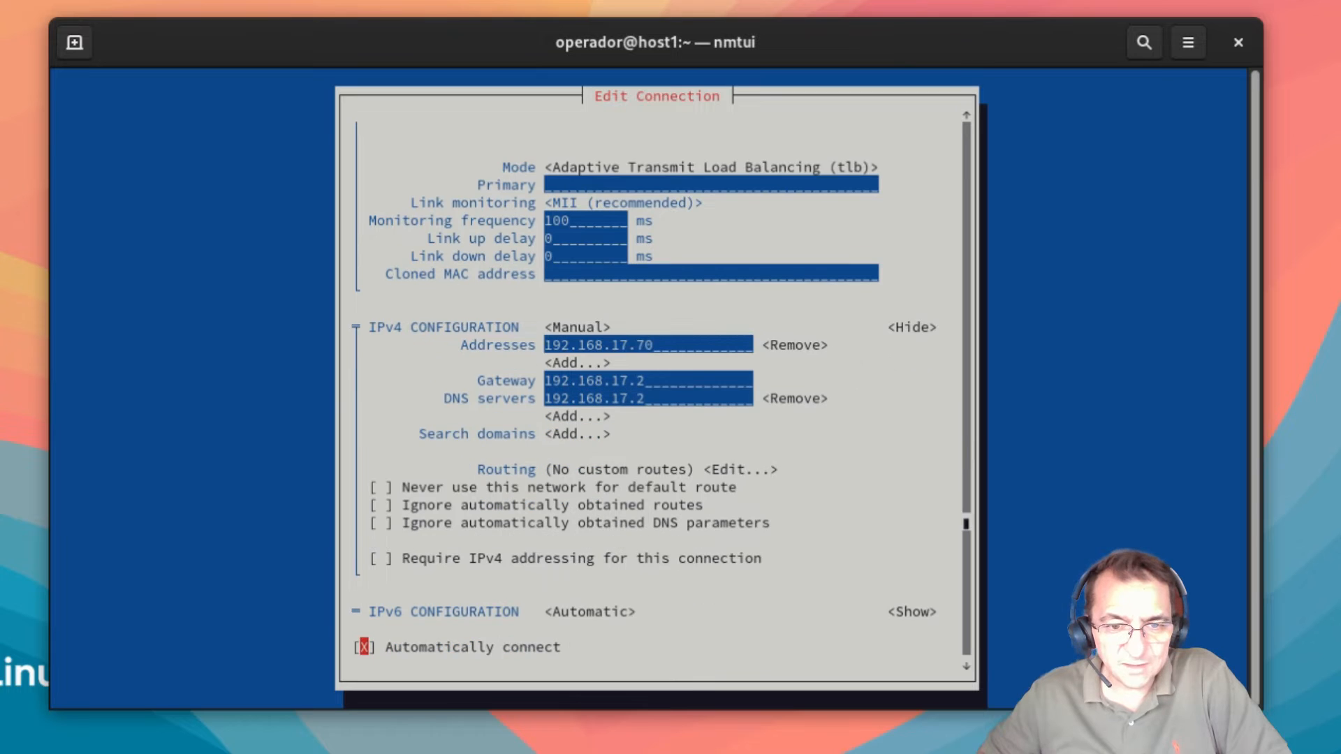
{"action": "key", "text": "Tab"}
{"action": "key", "text": "Tab"}
{"action": "key", "text": "Tab"}
{"action": "key", "text": "shift+Tab"}
{"action": "key", "text": "shift+Tab"}
{"action": "key", "text": "shift+Tab"}
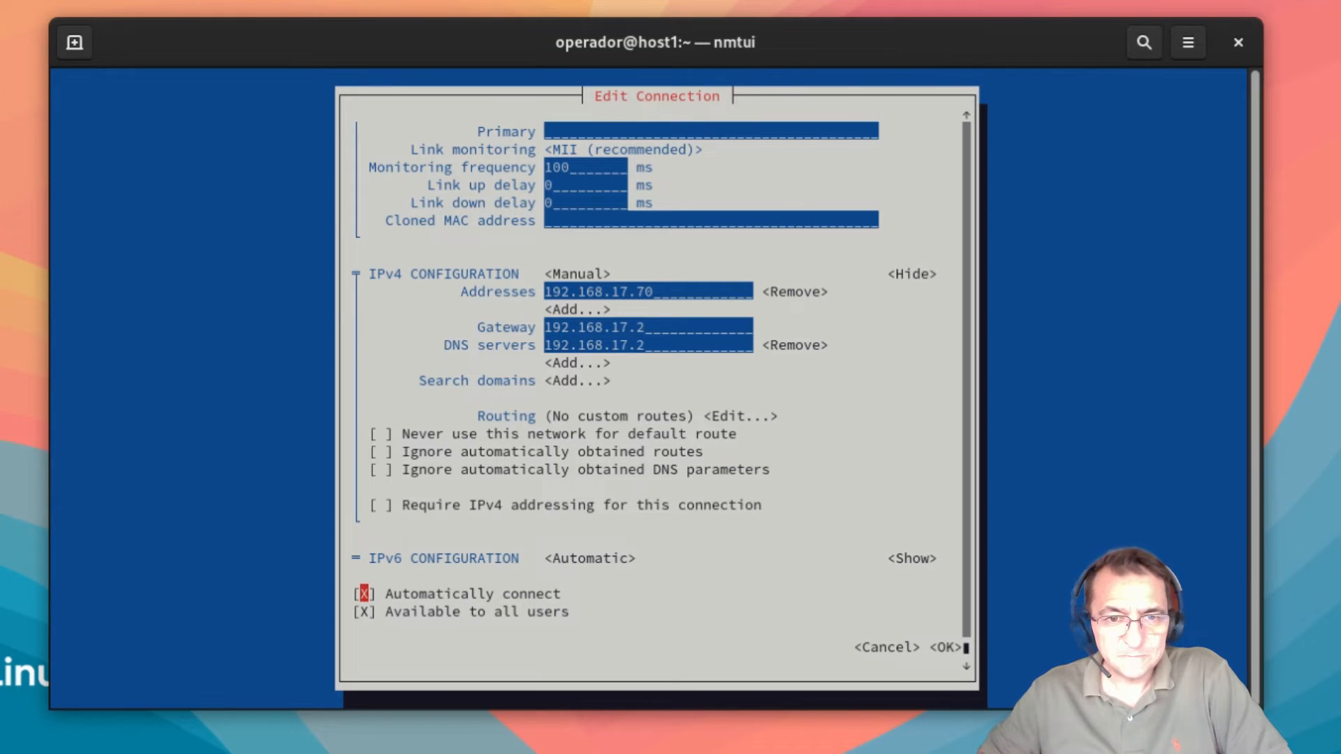
{"action": "key", "text": "shift+Tab"}
{"action": "key", "text": "shift+Tab"}
{"action": "key", "text": "shift+Tab"}
{"action": "key", "text": "shift+Tab"}
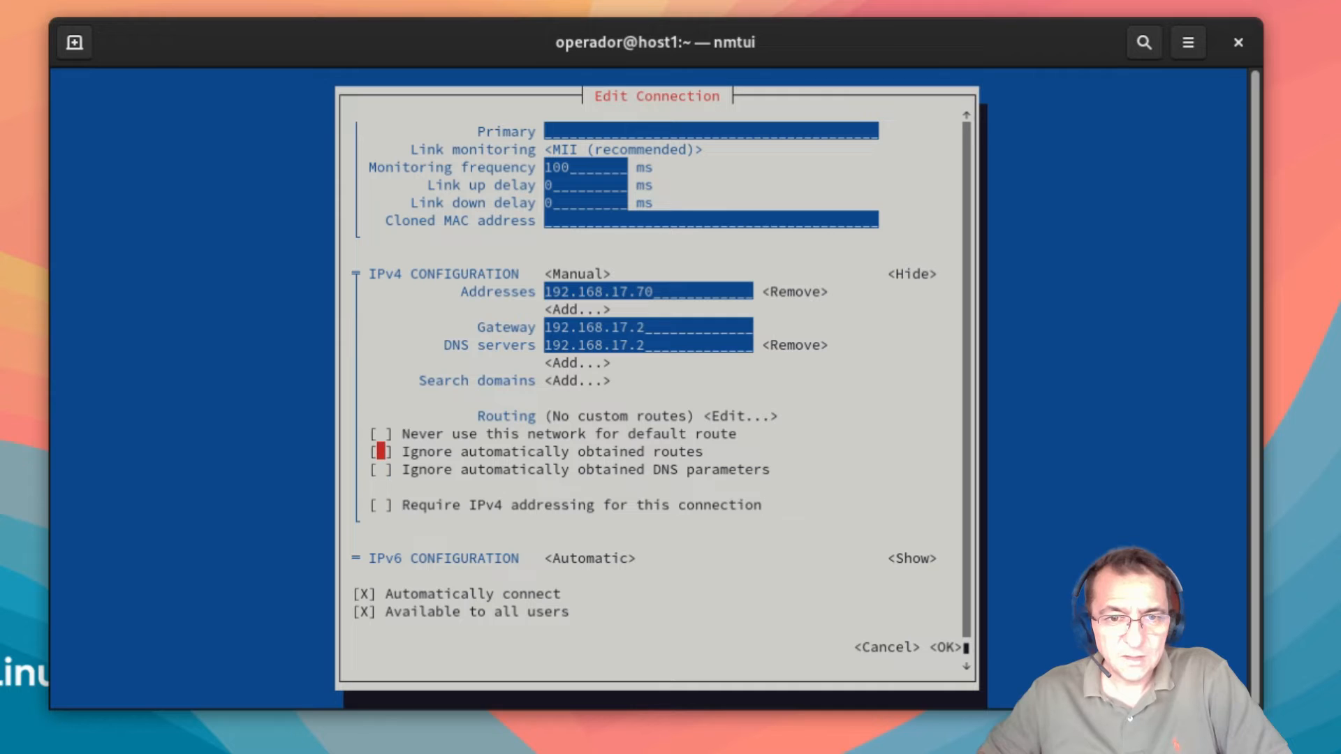
{"action": "key", "text": "shift+Tab"}
{"action": "key", "text": "shift+Tab"}
{"action": "key", "text": "shift+Tab"}
{"action": "key", "text": "shift+Tab"}
{"action": "key", "text": "shift+Tab"}
{"action": "key", "text": "shift+Tab"}
{"action": "key", "text": "shift+Tab"}
{"action": "key", "text": "shift+Tab"}
{"action": "key", "text": "shift+Tab"}
{"action": "key", "text": "shift+Tab"}
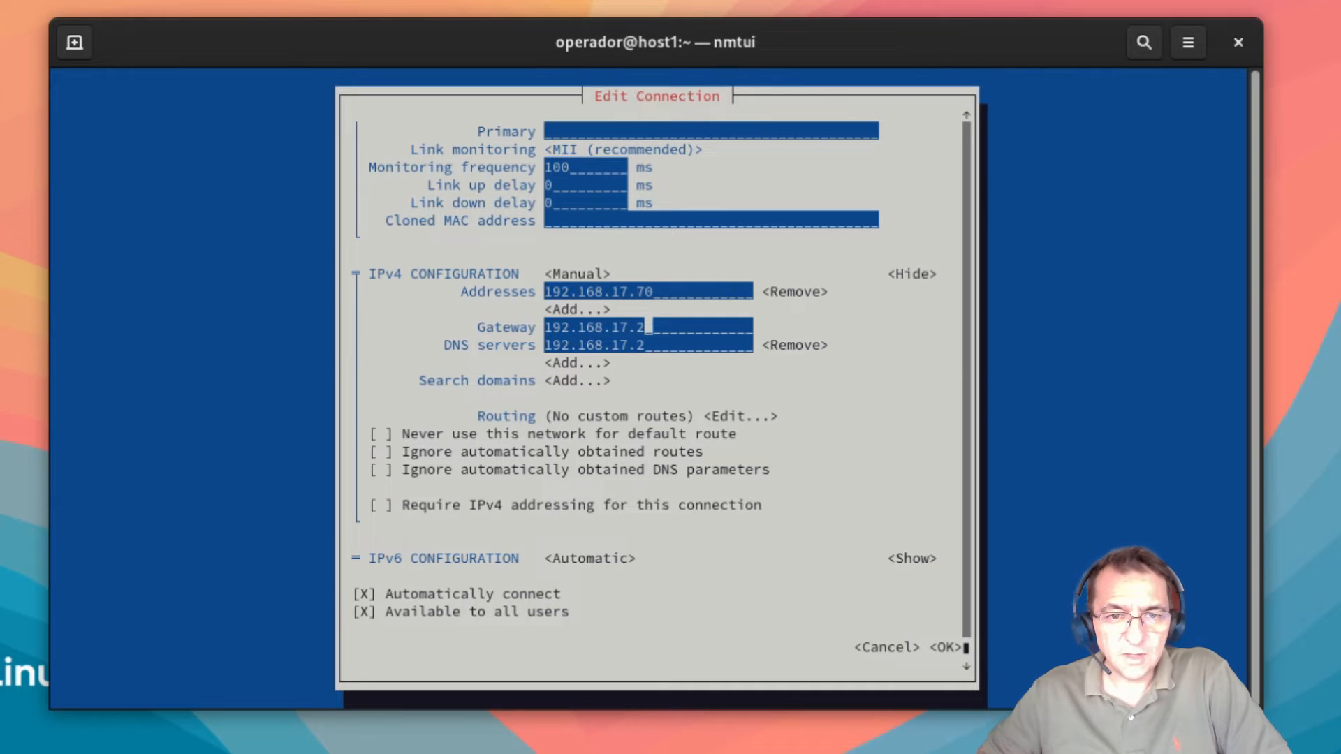
{"action": "key", "text": "shift+Tab"}
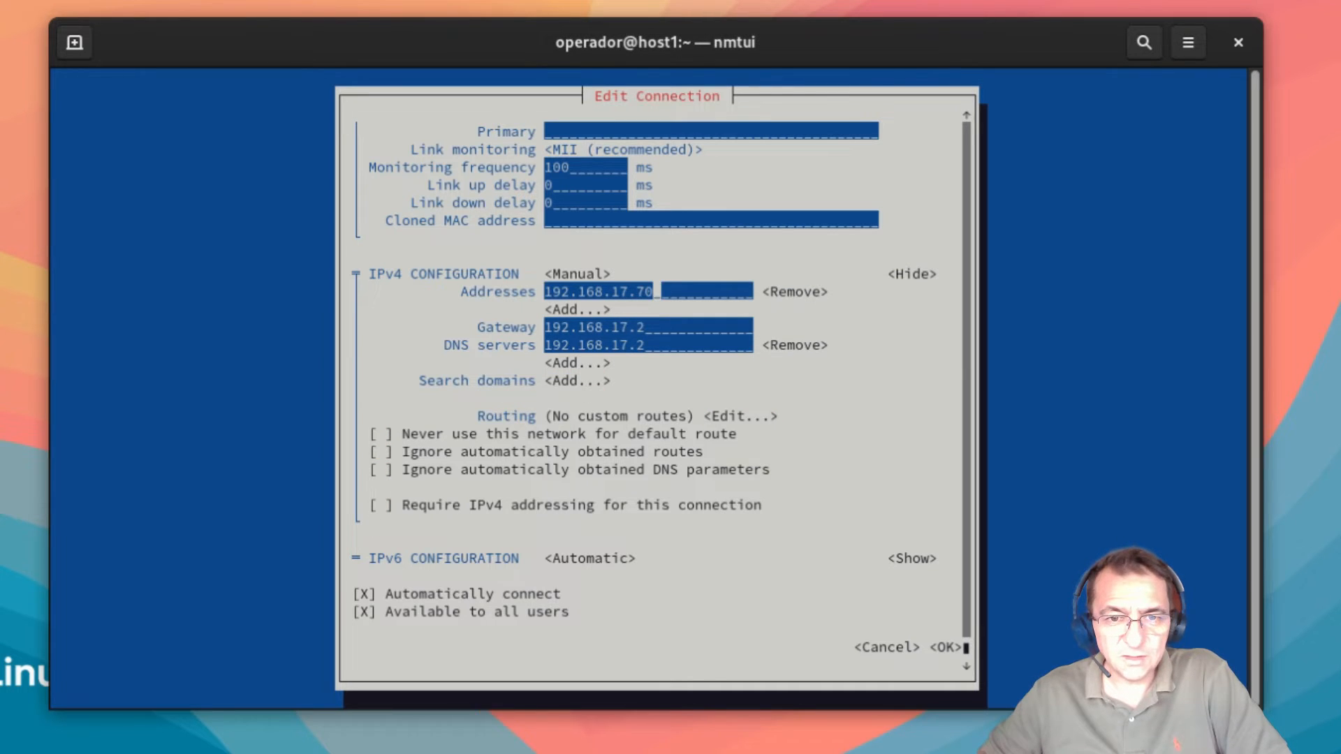
{"action": "type", "text": "/"}
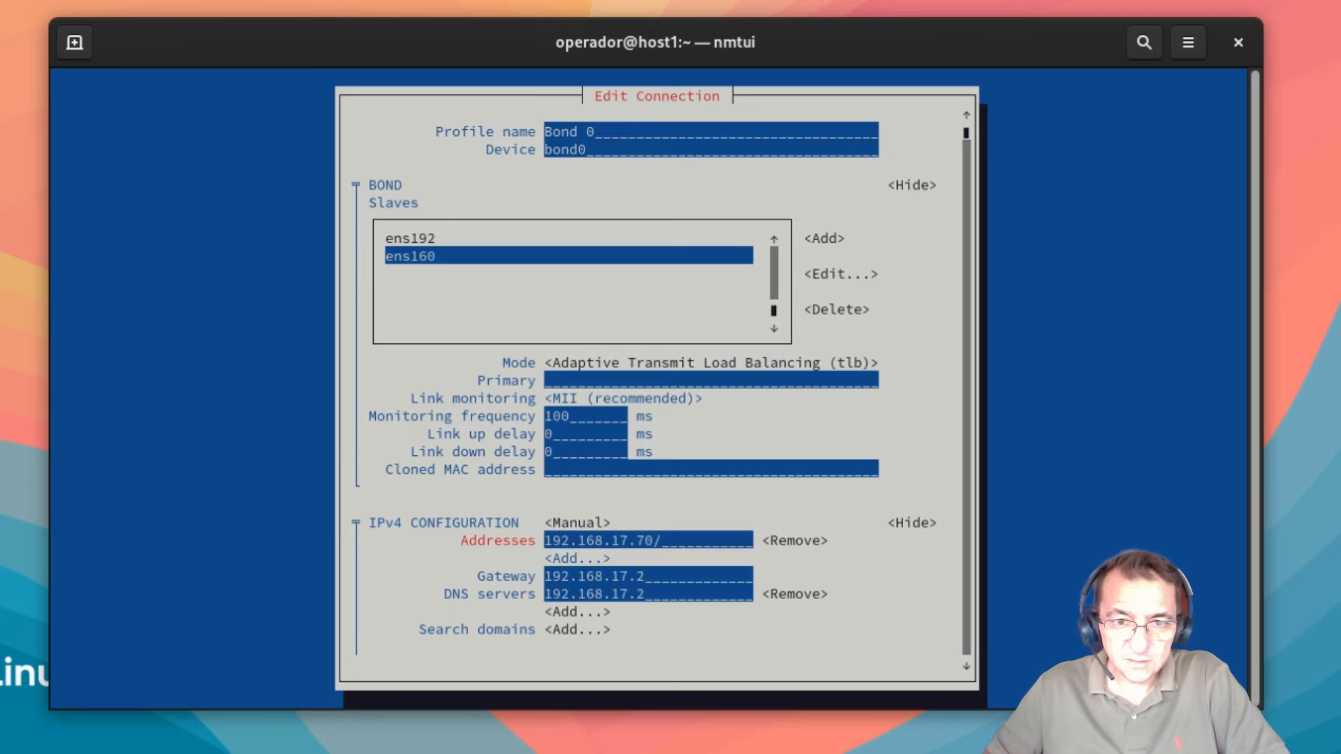
{"action": "type", "text": "24"}
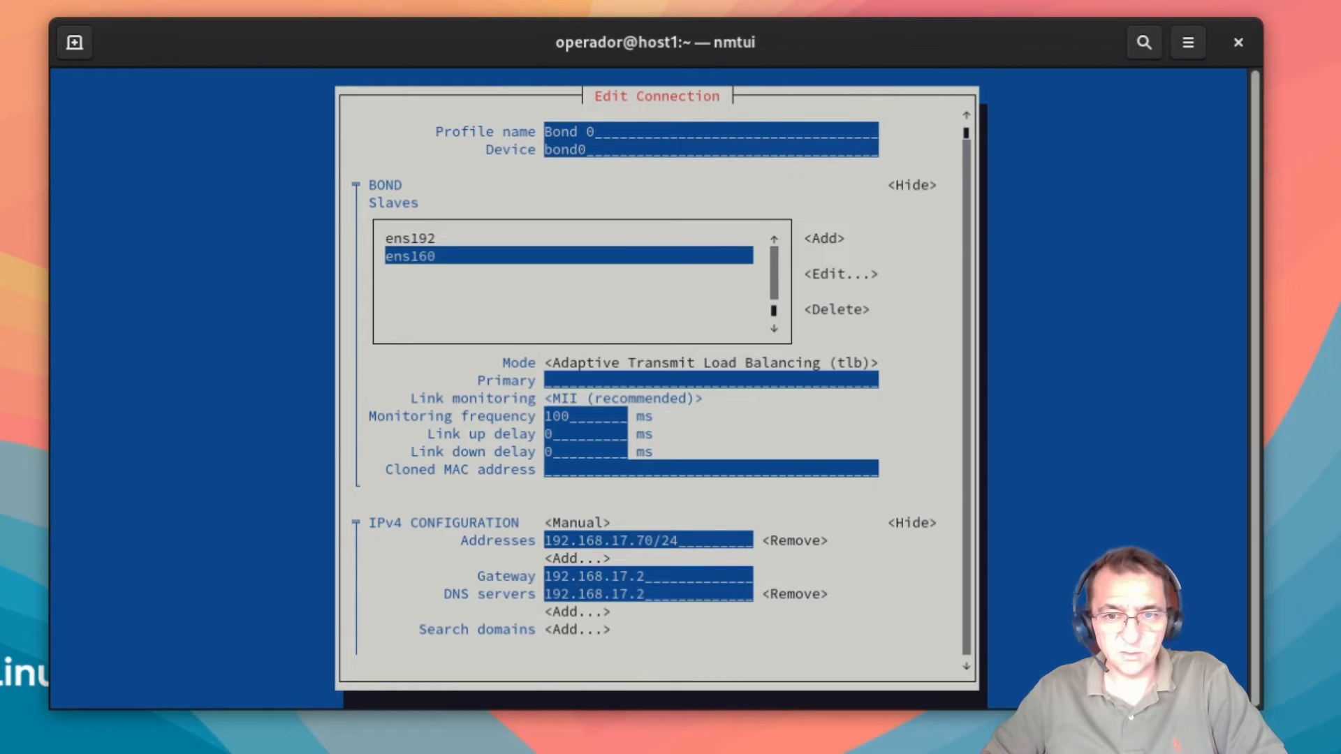
{"action": "key", "text": "Tab"}
{"action": "key", "text": "Tab"}
{"action": "key", "text": "Tab"}
{"action": "key", "text": "Tab"}
{"action": "key", "text": "Tab"}
{"action": "key", "text": "Tab"}
{"action": "key", "text": "Tab"}
{"action": "key", "text": "Tab"}
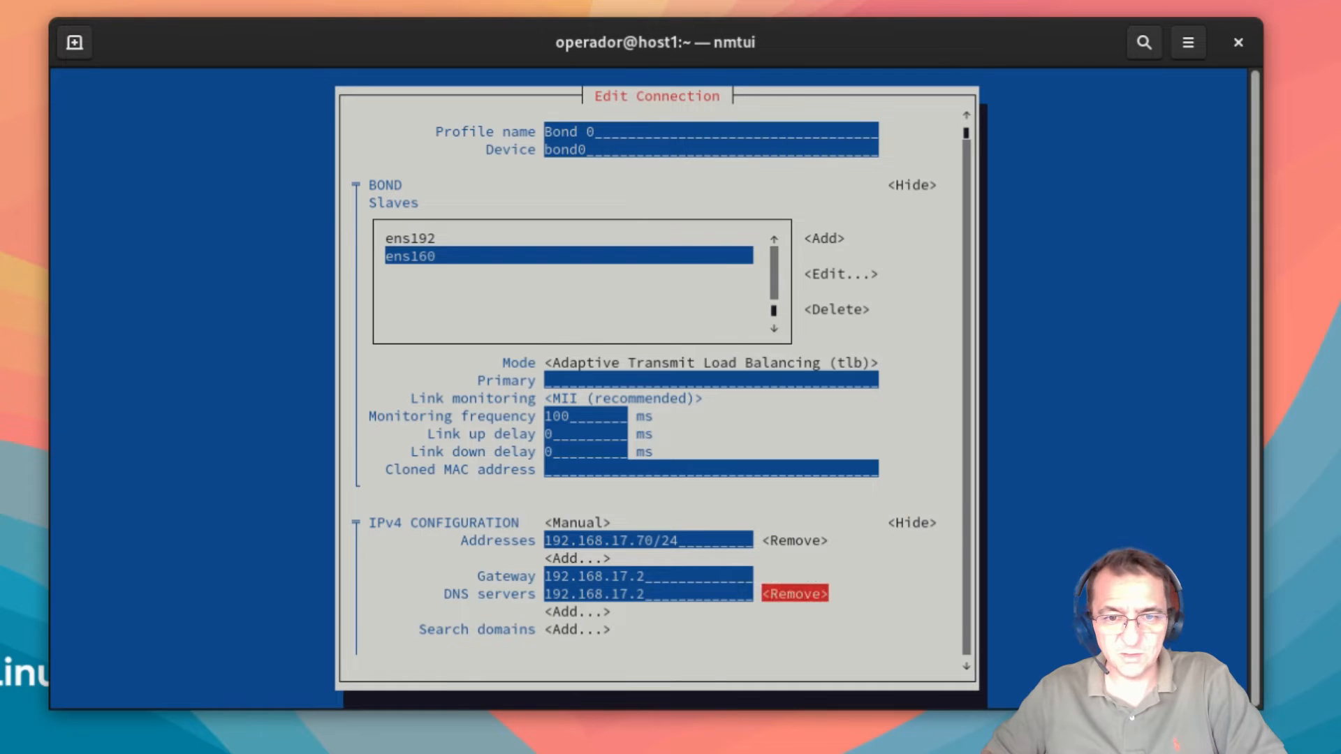
{"action": "key", "text": "Tab"}
{"action": "key", "text": "Tab"}
{"action": "key", "text": "Tab"}
{"action": "key", "text": "Tab"}
{"action": "key", "text": "Tab"}
{"action": "key", "text": "Tab"}
{"action": "key", "text": "Tab"}
{"action": "key", "text": "Tab"}
{"action": "key", "text": "Tab"}
{"action": "key", "text": "Tab"}
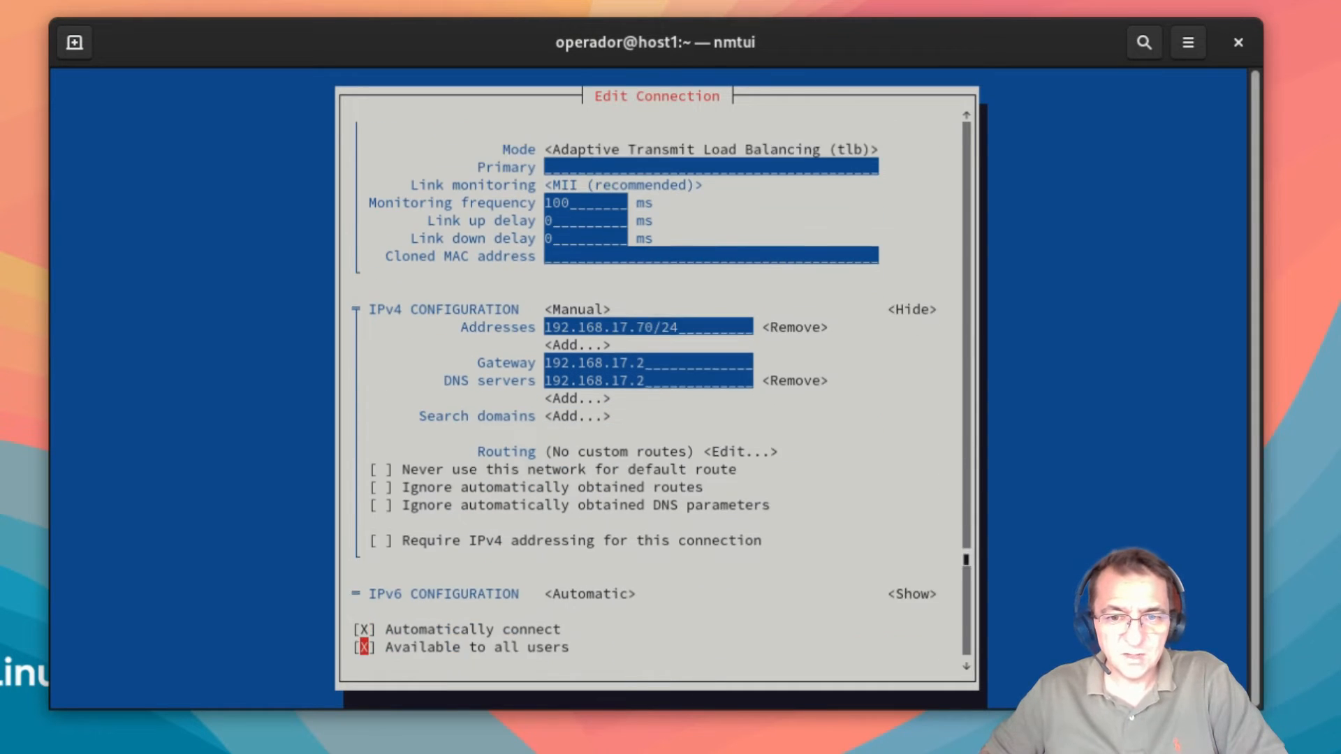
{"action": "key", "text": "Return"}
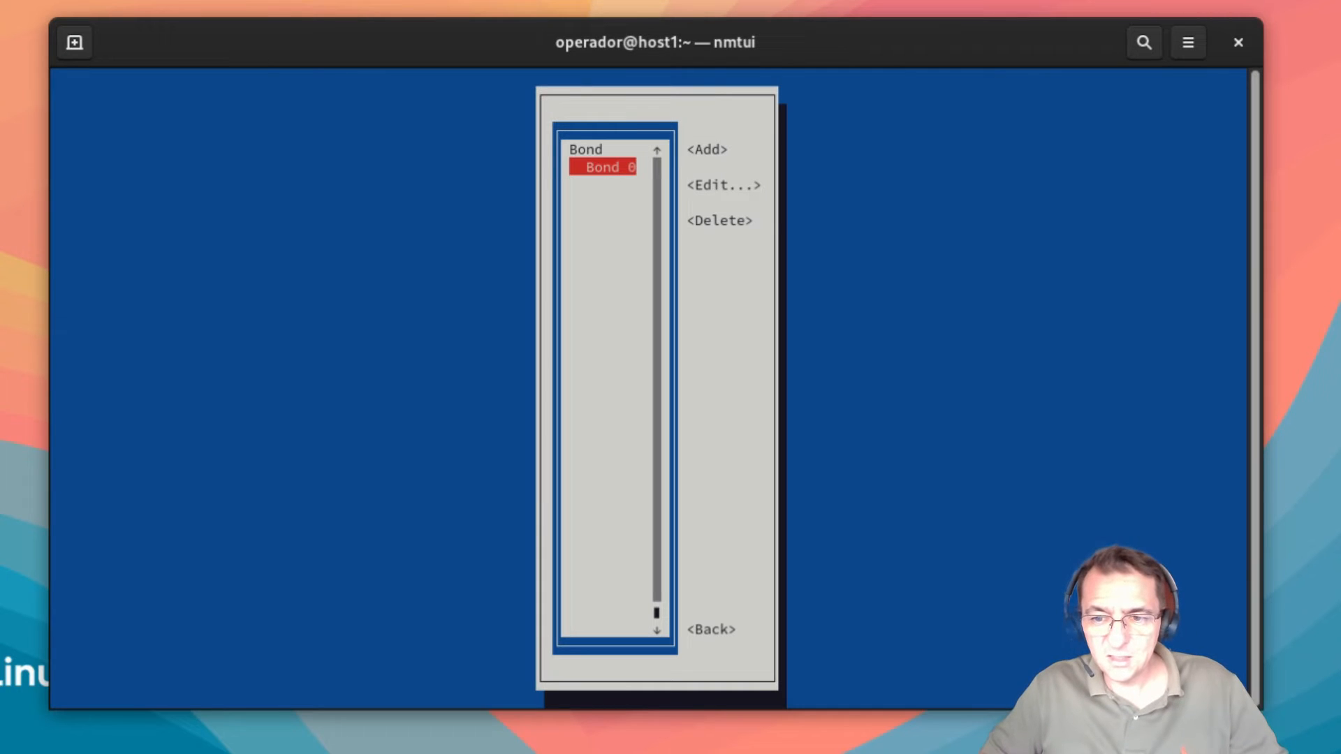
Step: Go back from the connection list and quit nmtui to the shell prompt
{"action": "key", "text": "Tab"}
{"action": "key", "text": "Tab"}
{"action": "key", "text": "Tab"}
{"action": "key", "text": "Tab"}
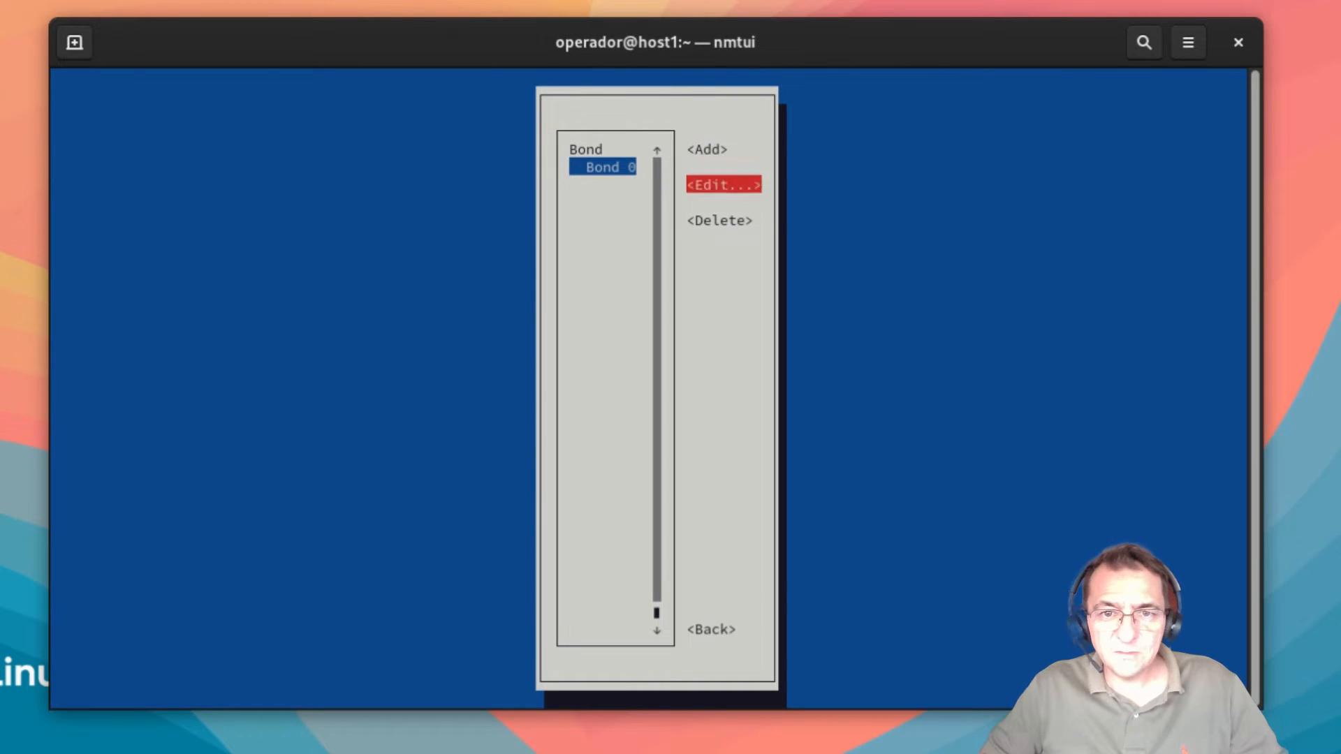
{"action": "key", "text": "Return"}
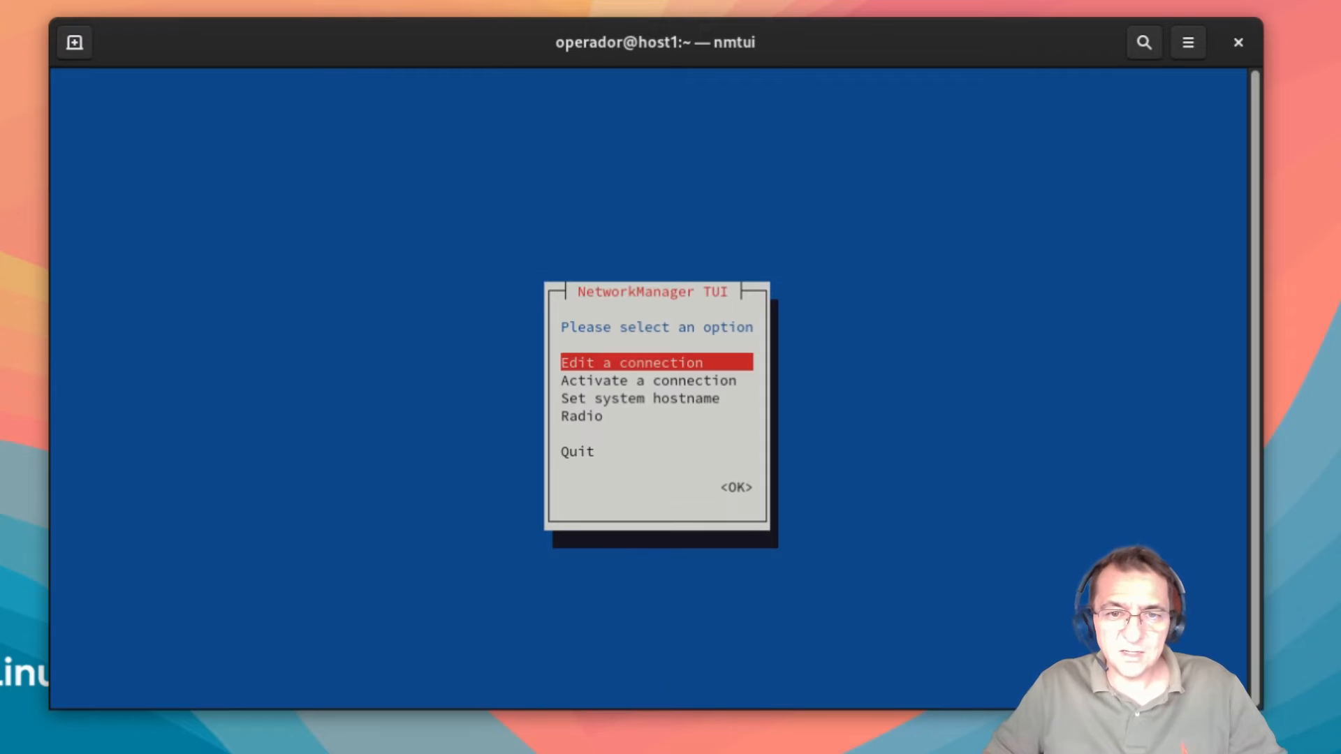
{"action": "key", "text": "Down"}
{"action": "key", "text": "Down"}
{"action": "key", "text": "Down"}
{"action": "key", "text": "Down"}
{"action": "key", "text": "Return"}
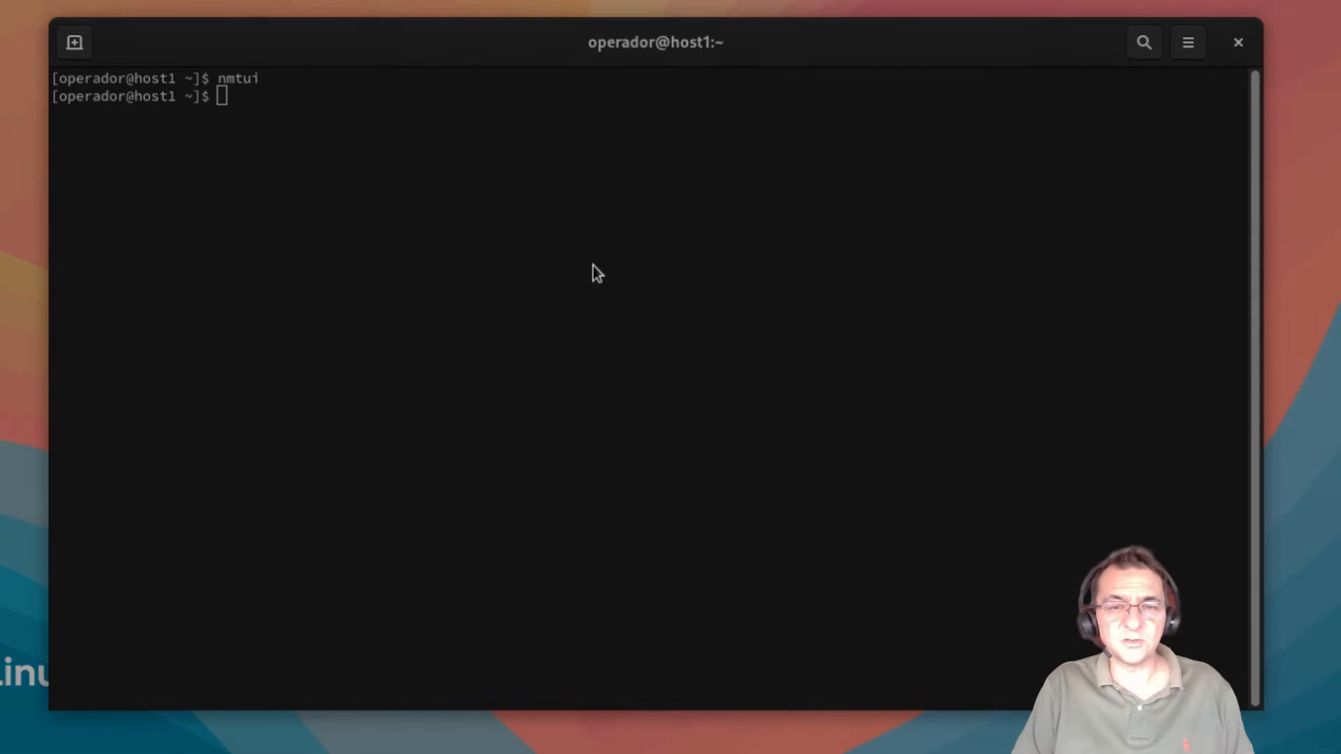
Step: Run the reboot command to restart the host
{"action": "type", "text": "re"}
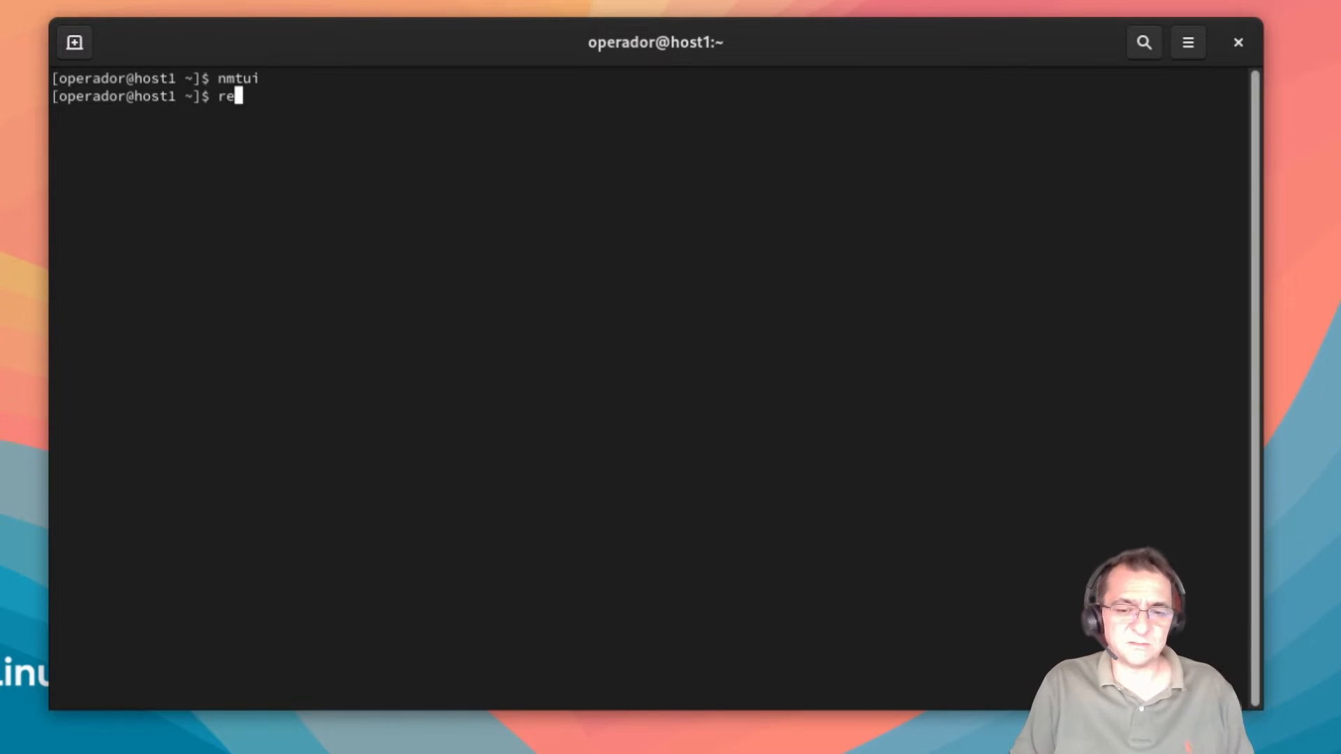
{"action": "type", "text": "boot"}
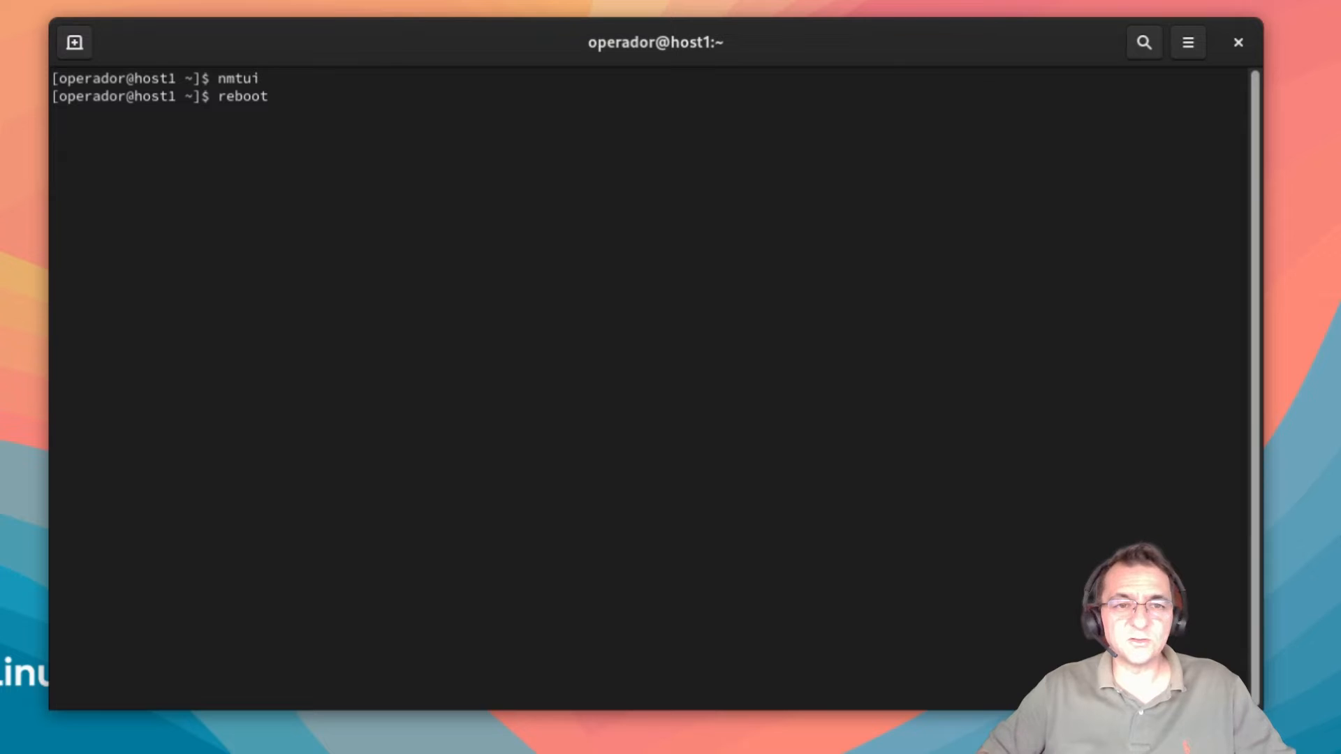
{"action": "key", "text": "Return"}
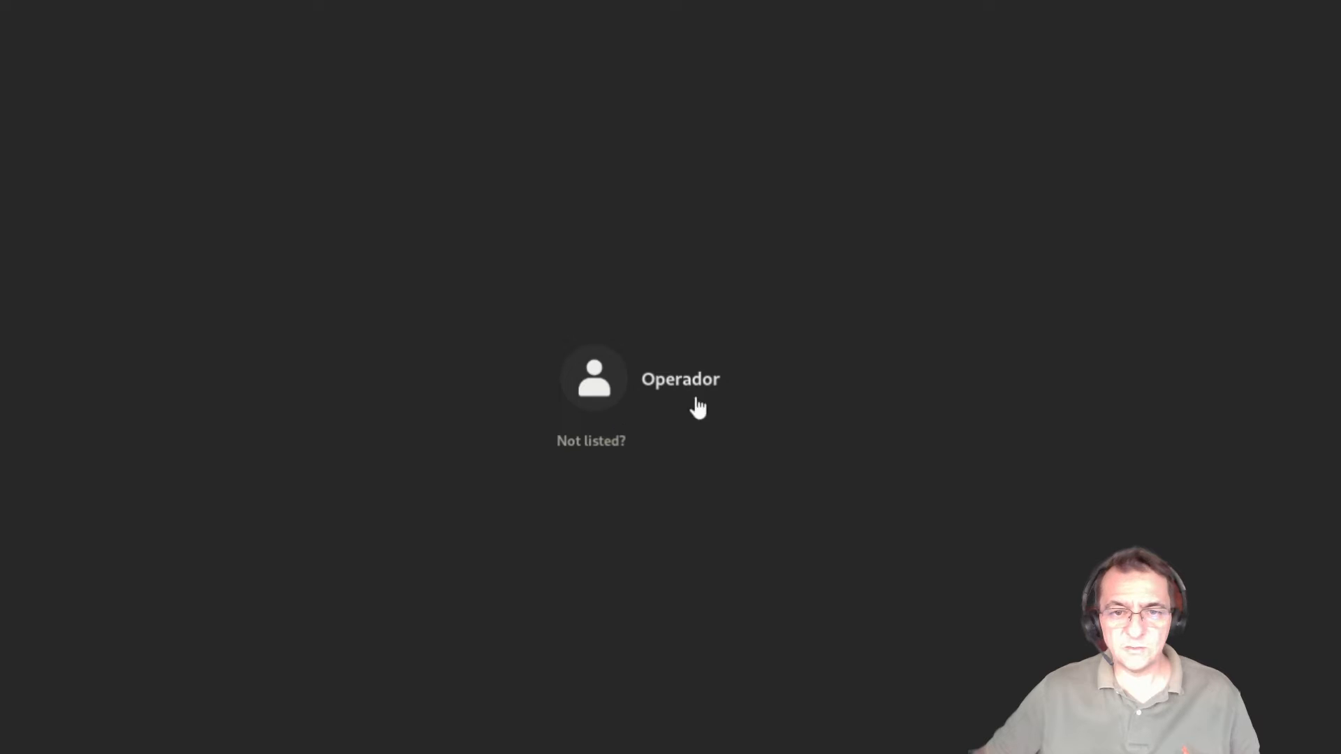
Step: Select the user on the login screen and sign in with the account password
{"action": "left_click", "coordinate": [723, 391]}
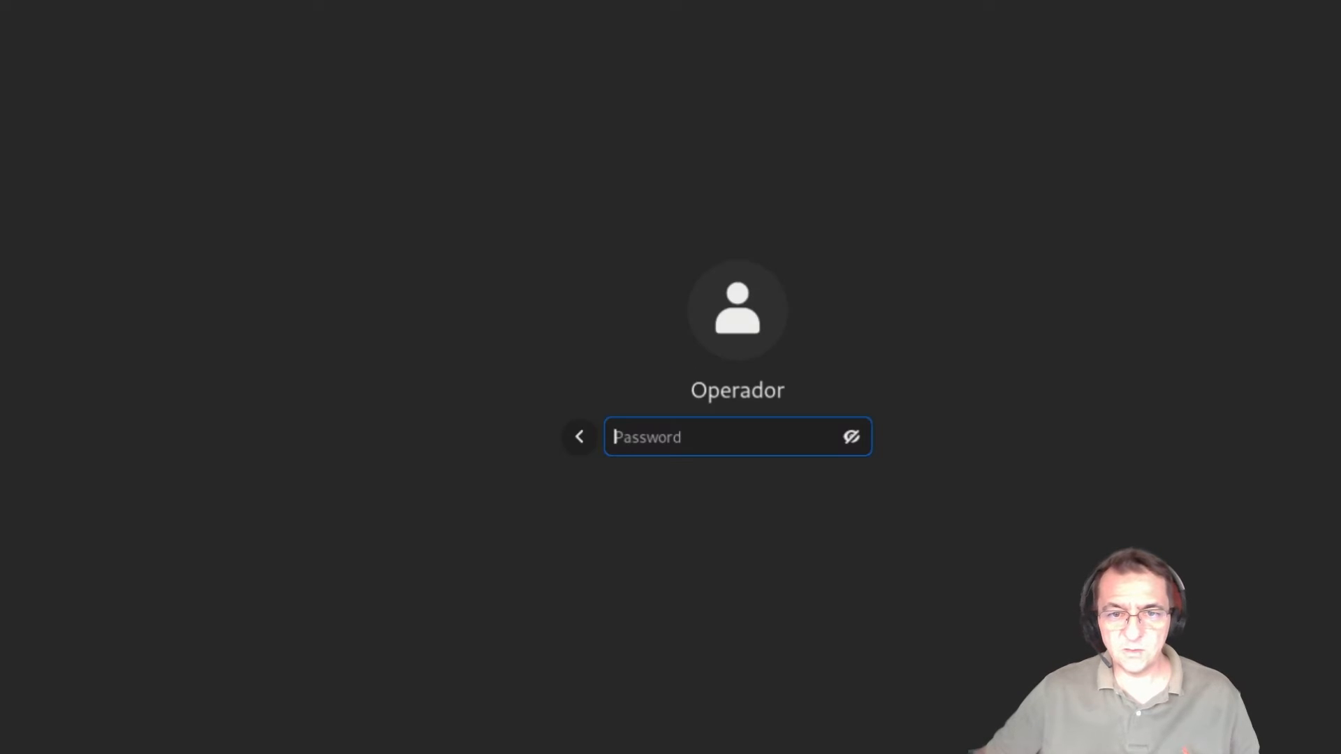
{"action": "type", "text": "•••••••"}
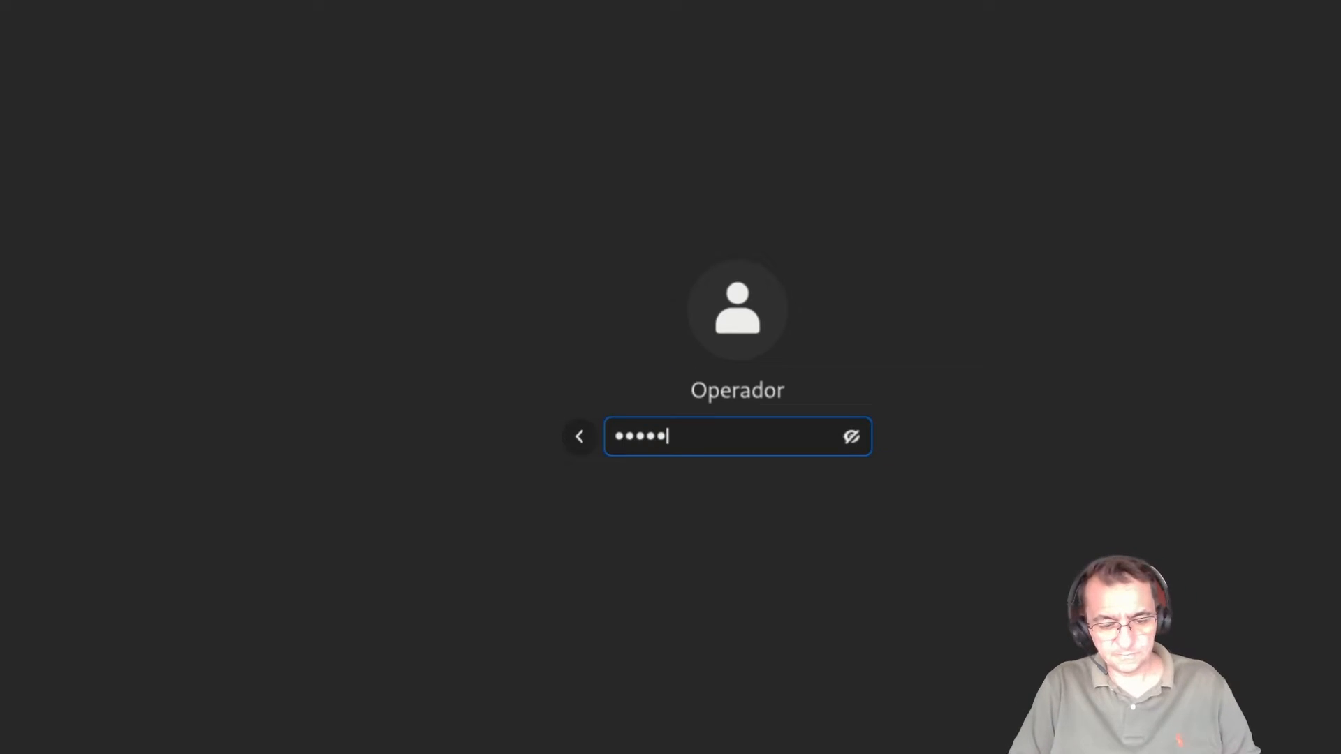
{"action": "key", "text": "Return"}
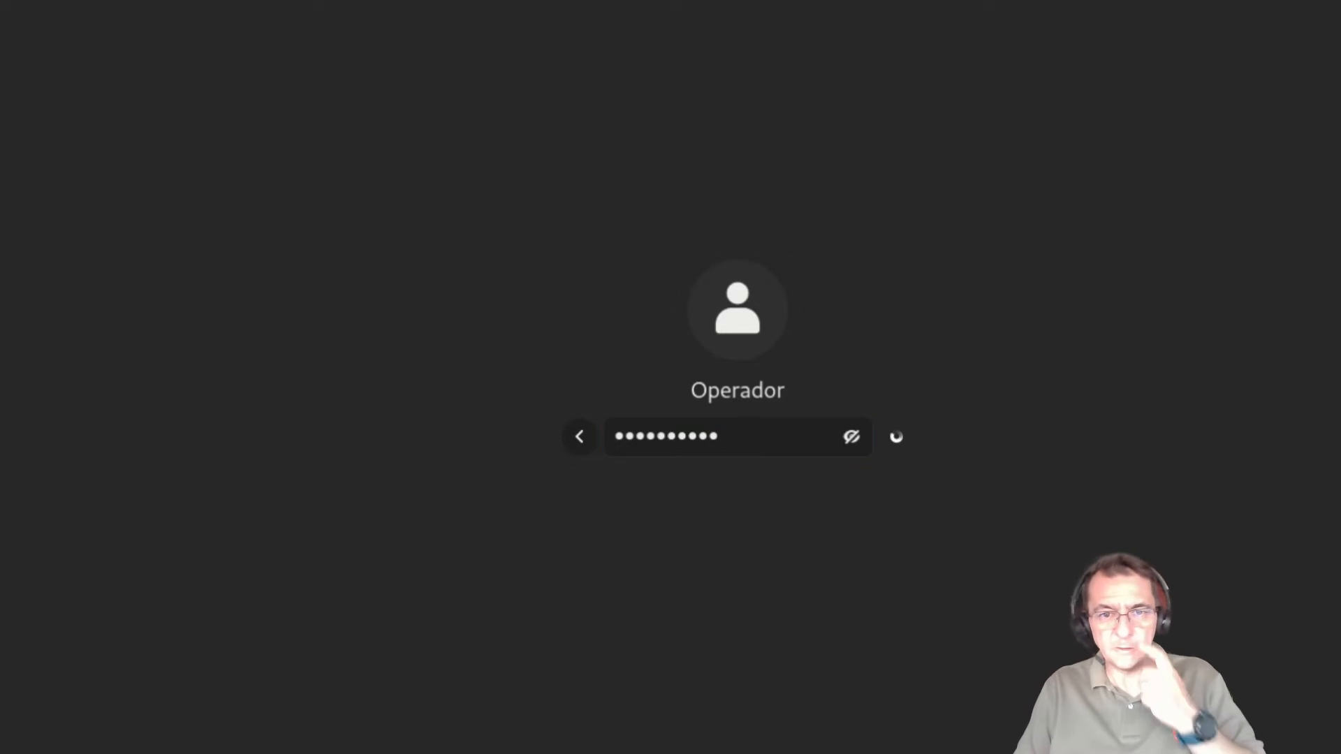
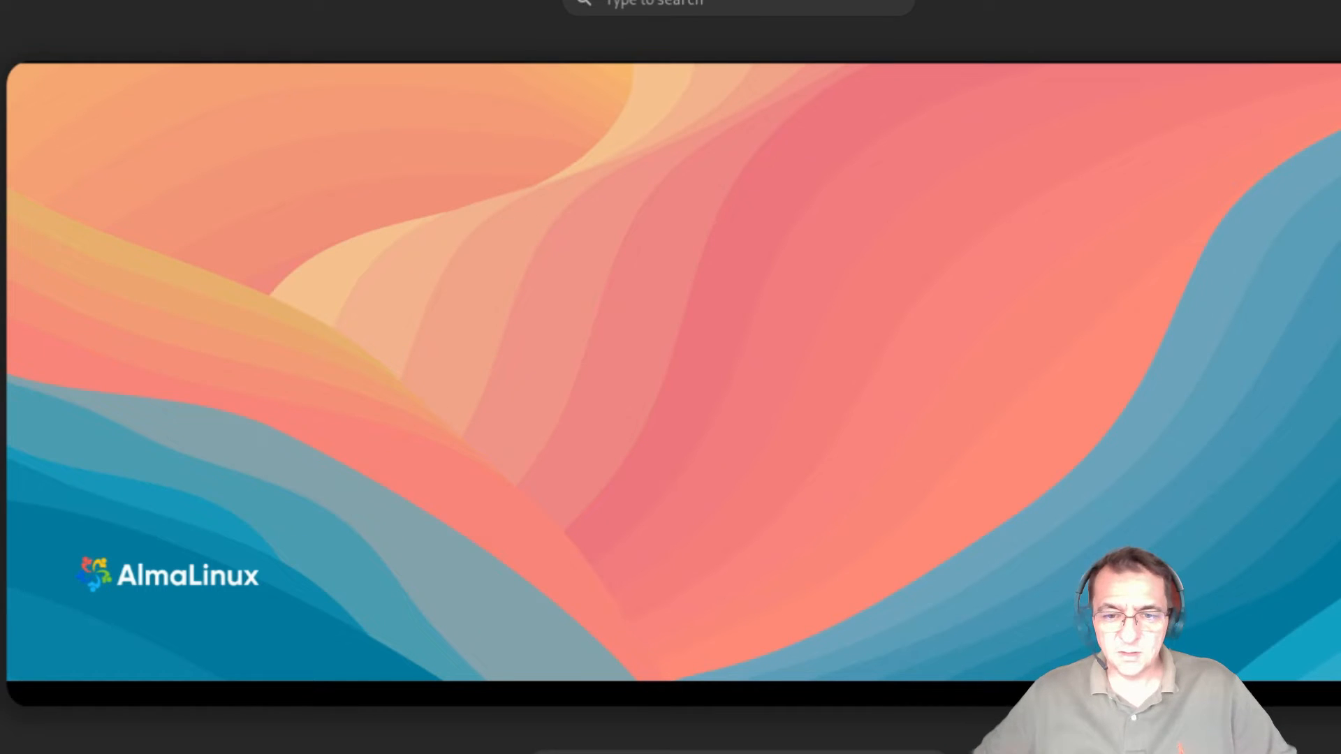
Step: Open an enlarged terminal and ping 8.8.8.8, stopping after 5 replies with 0% loss
{"action": "left_click", "coordinate": [841, 747]}
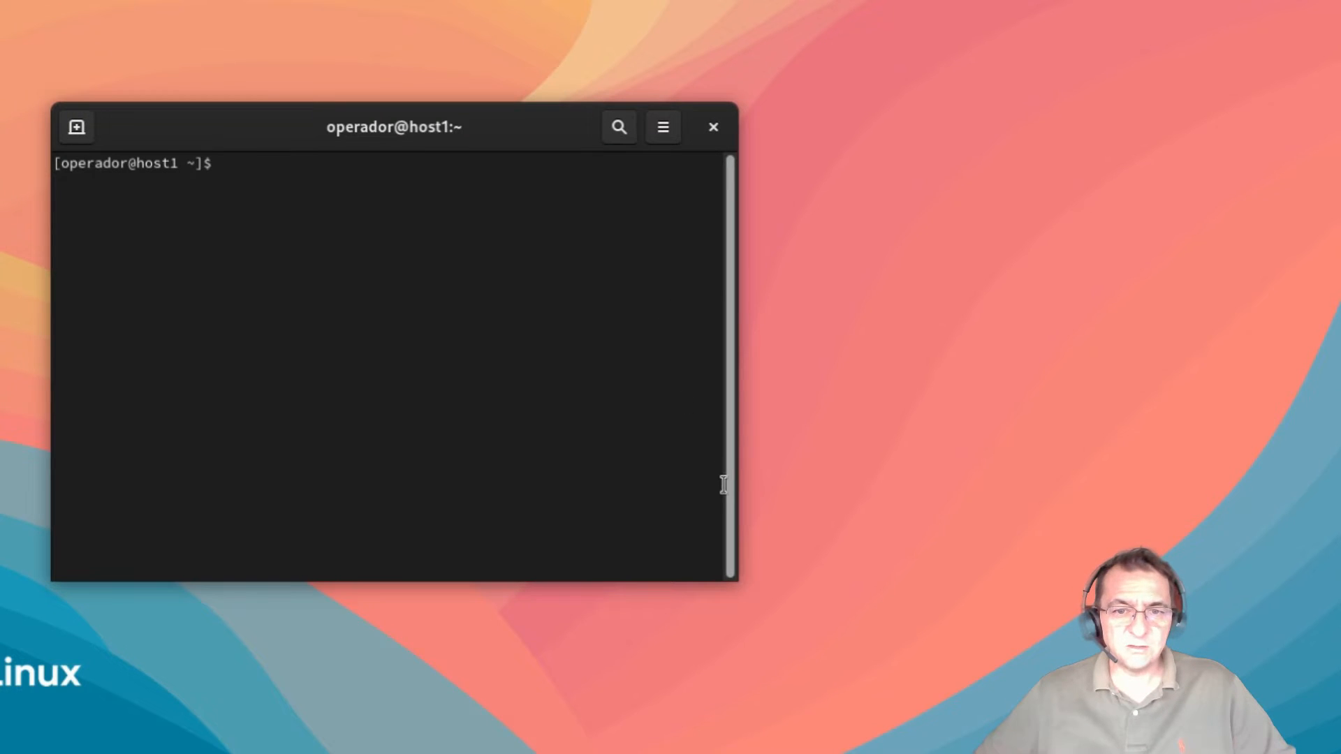
{"action": "left_click_drag", "start_coordinate": [732, 584], "coordinate": [1156, 706]}
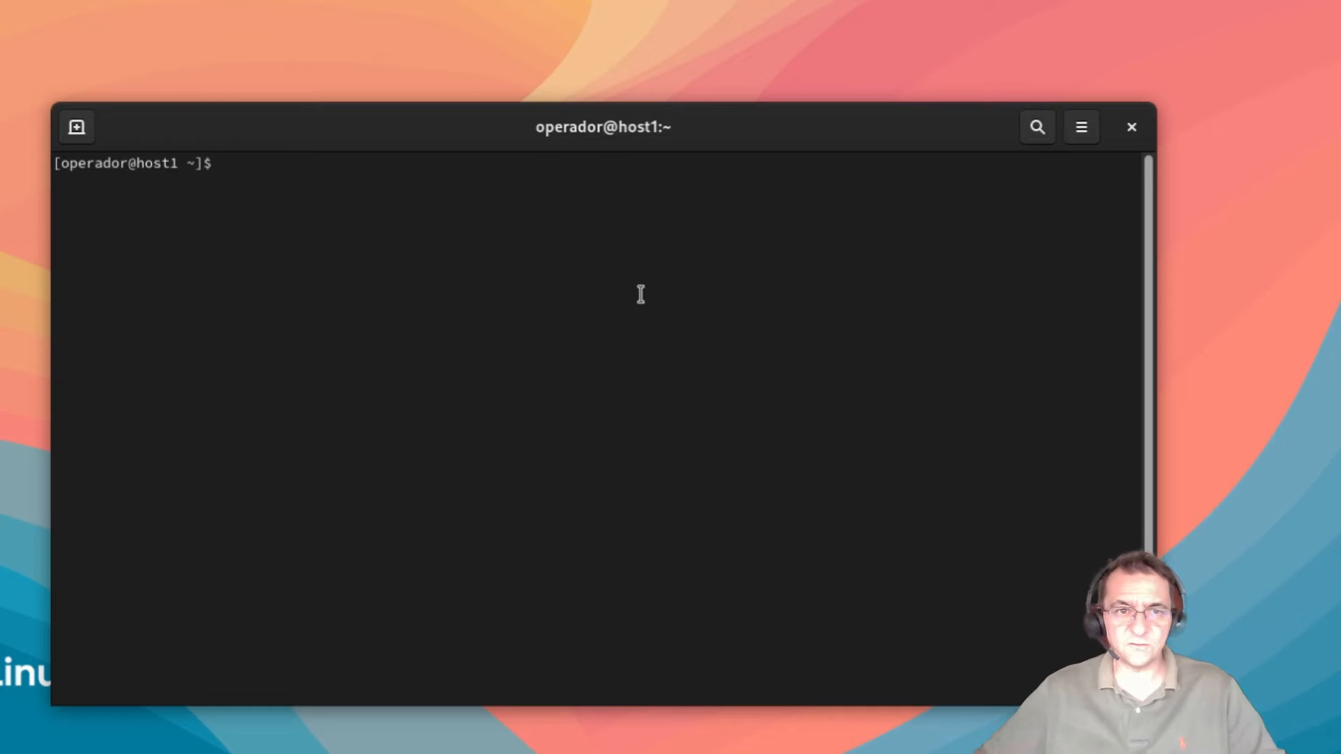
{"action": "type", "text": "ping "}
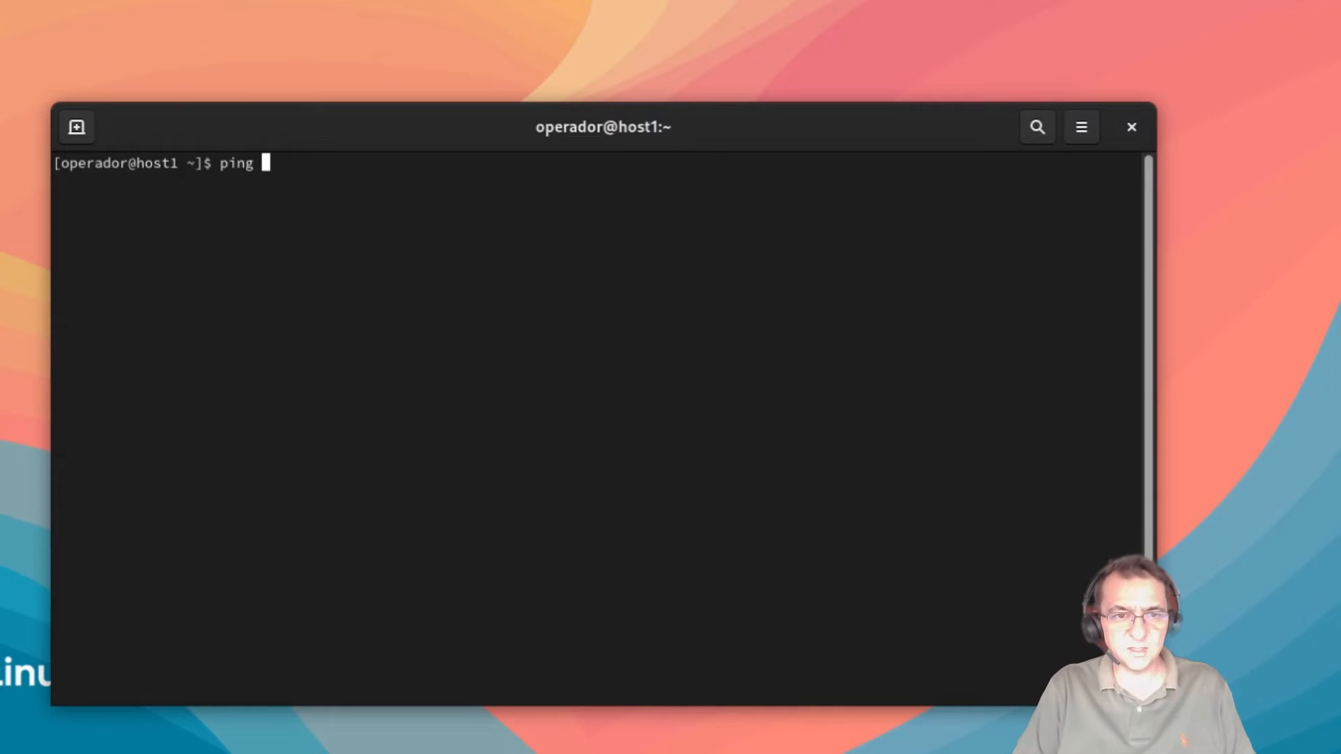
{"action": "type", "text": "8"}
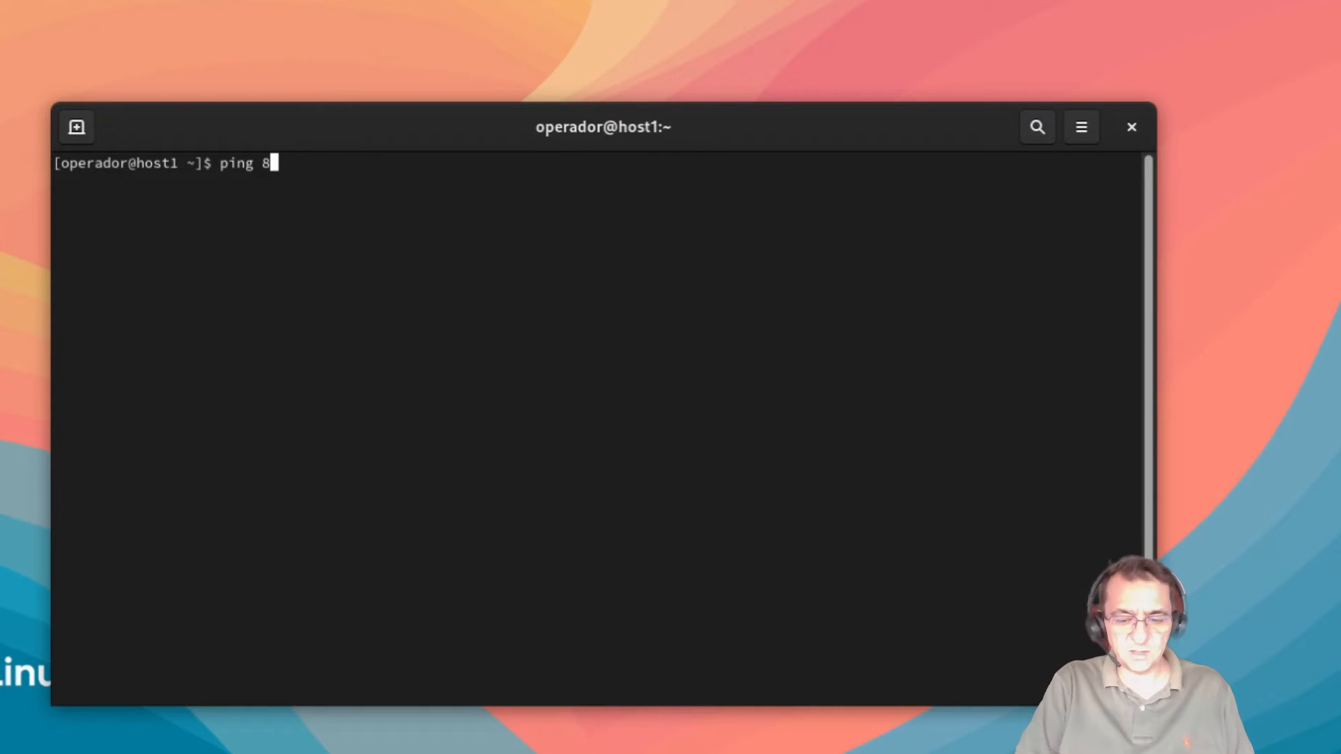
{"action": "type", "text": ".8.8.8"}
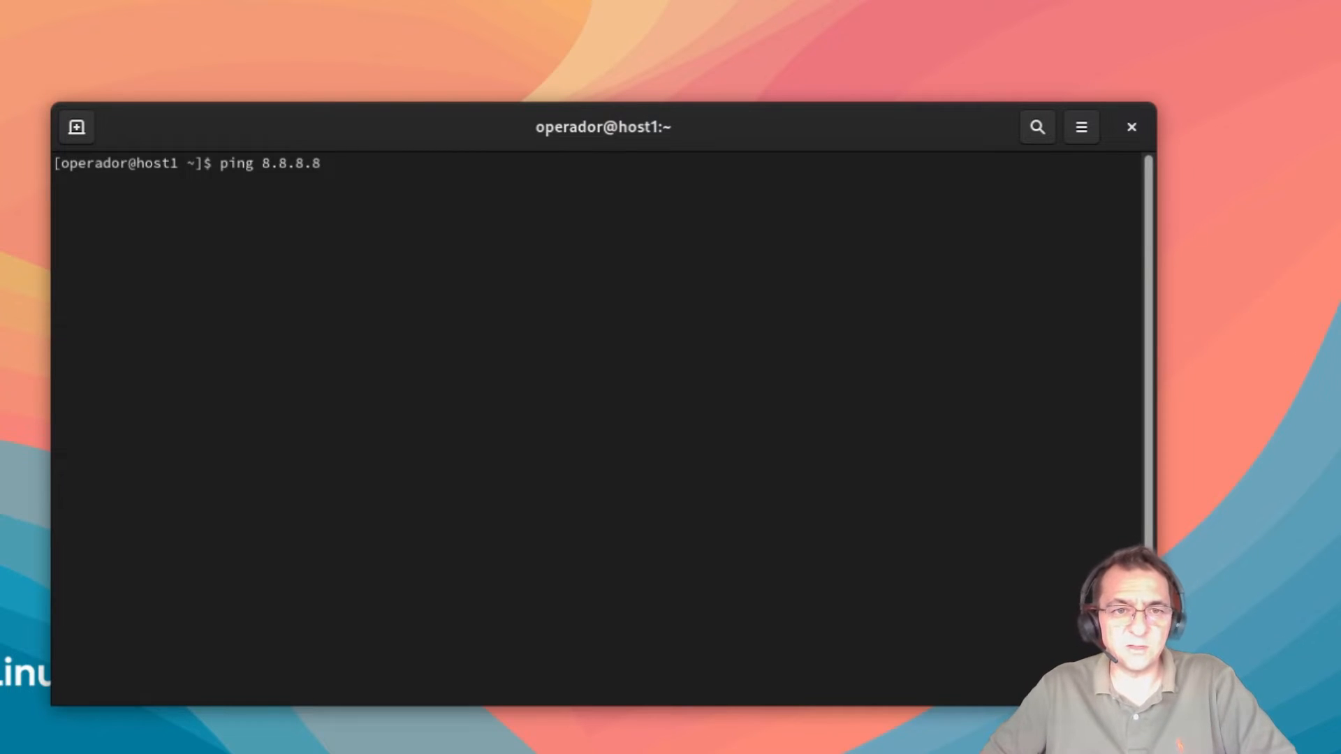
{"action": "key", "text": "Return"}
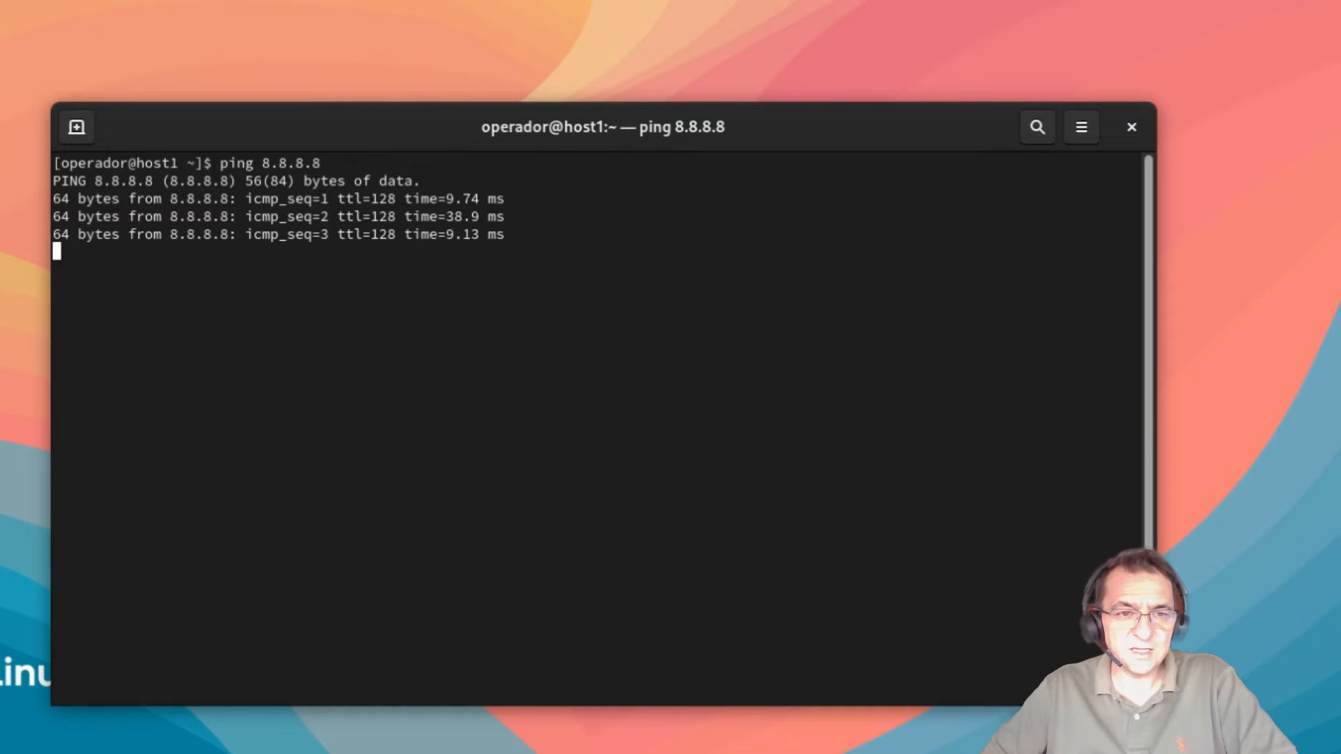
{"action": "key", "text": "ctrl+c"}
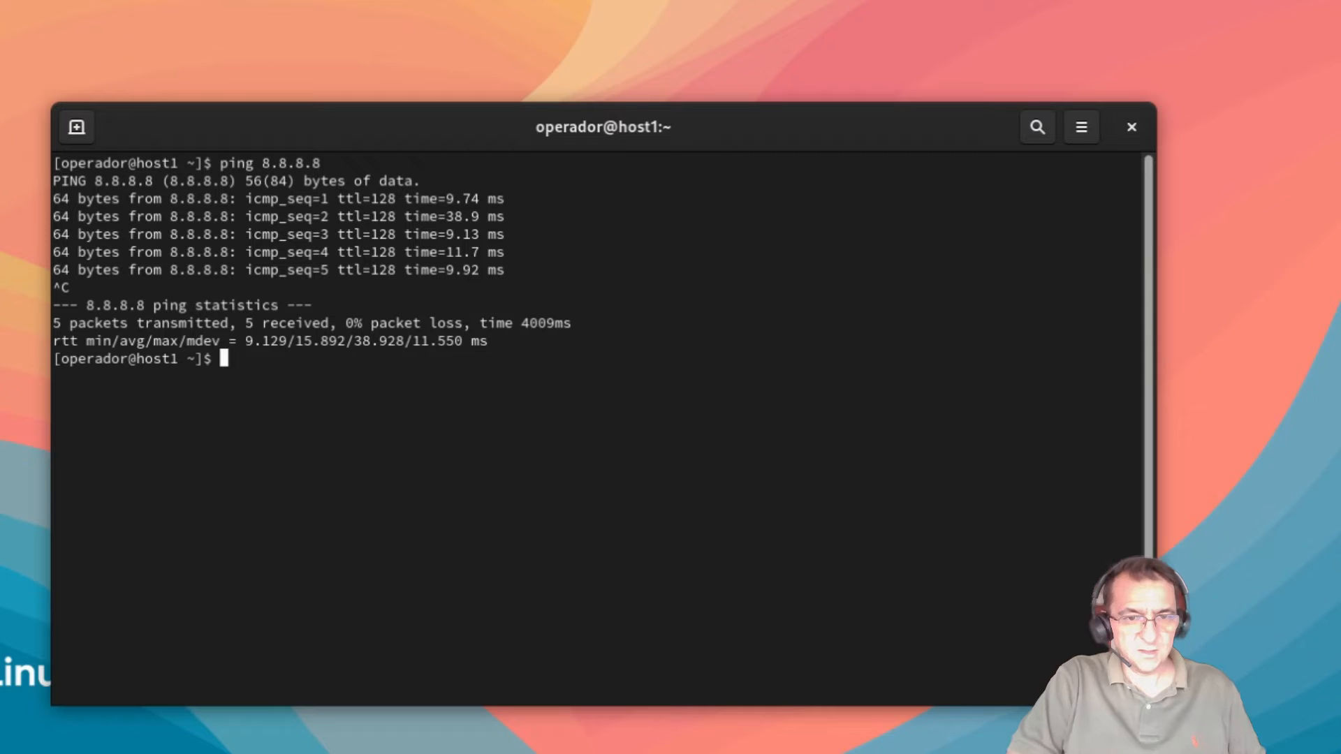
{"action": "type", "text": "ifconfig"}
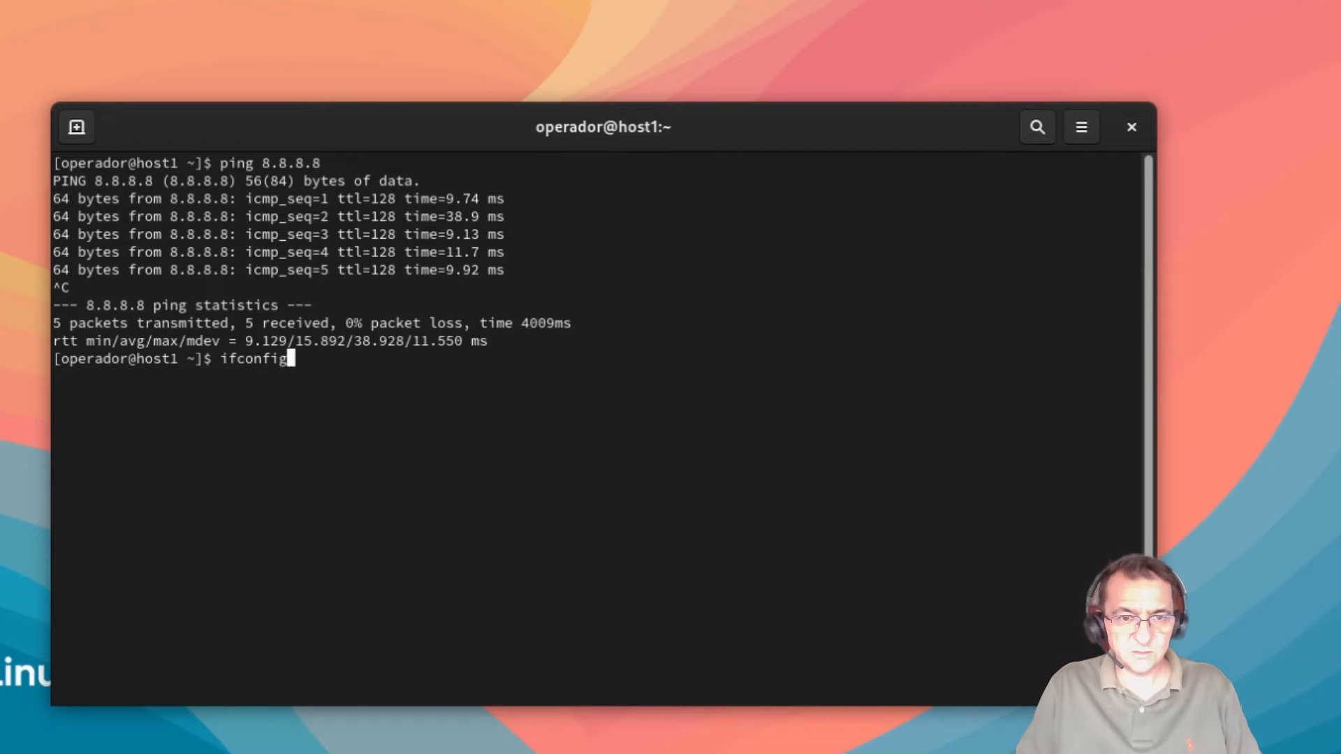
Step: Run ifconfig and highlight bond0's 192.168.17.70 and the SLAVE flags on ens160 and ens192
{"action": "key", "text": "Return"}
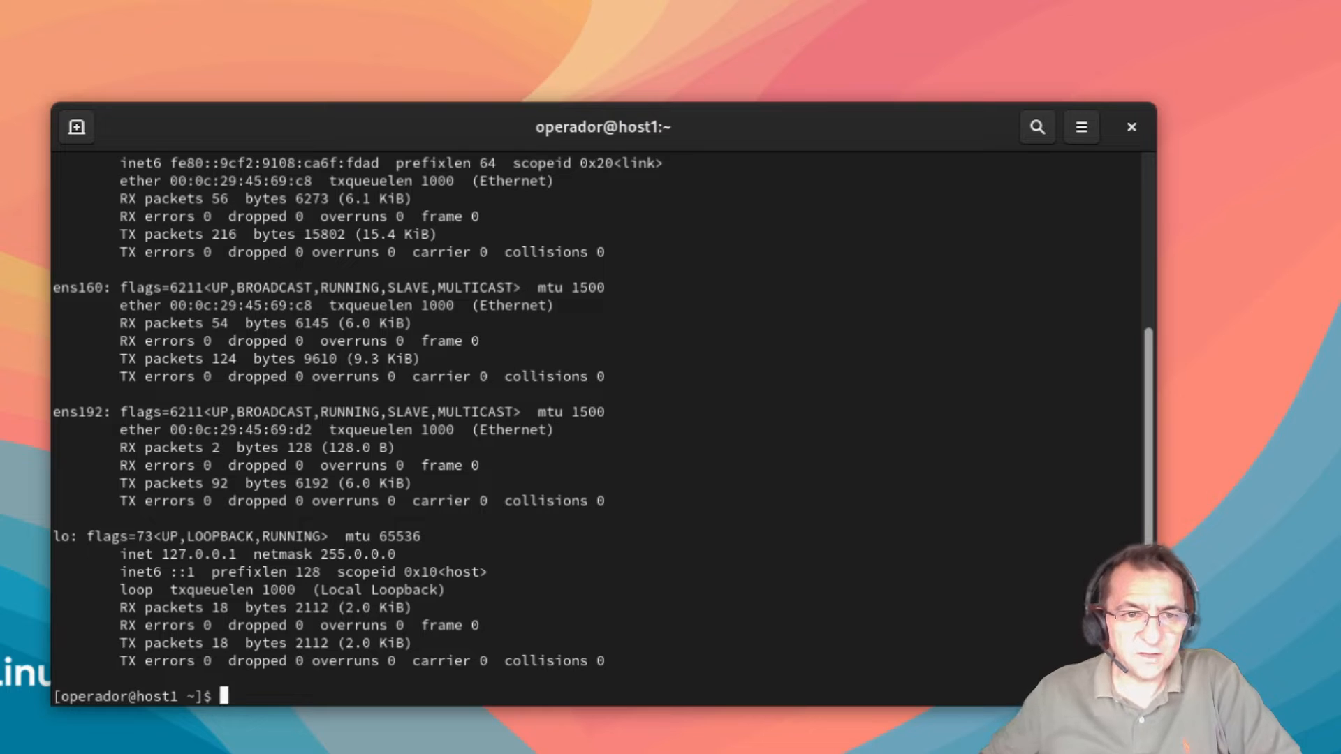
{"action": "left_click_drag", "start_coordinate": [1150, 383], "coordinate": [1150, 280]}
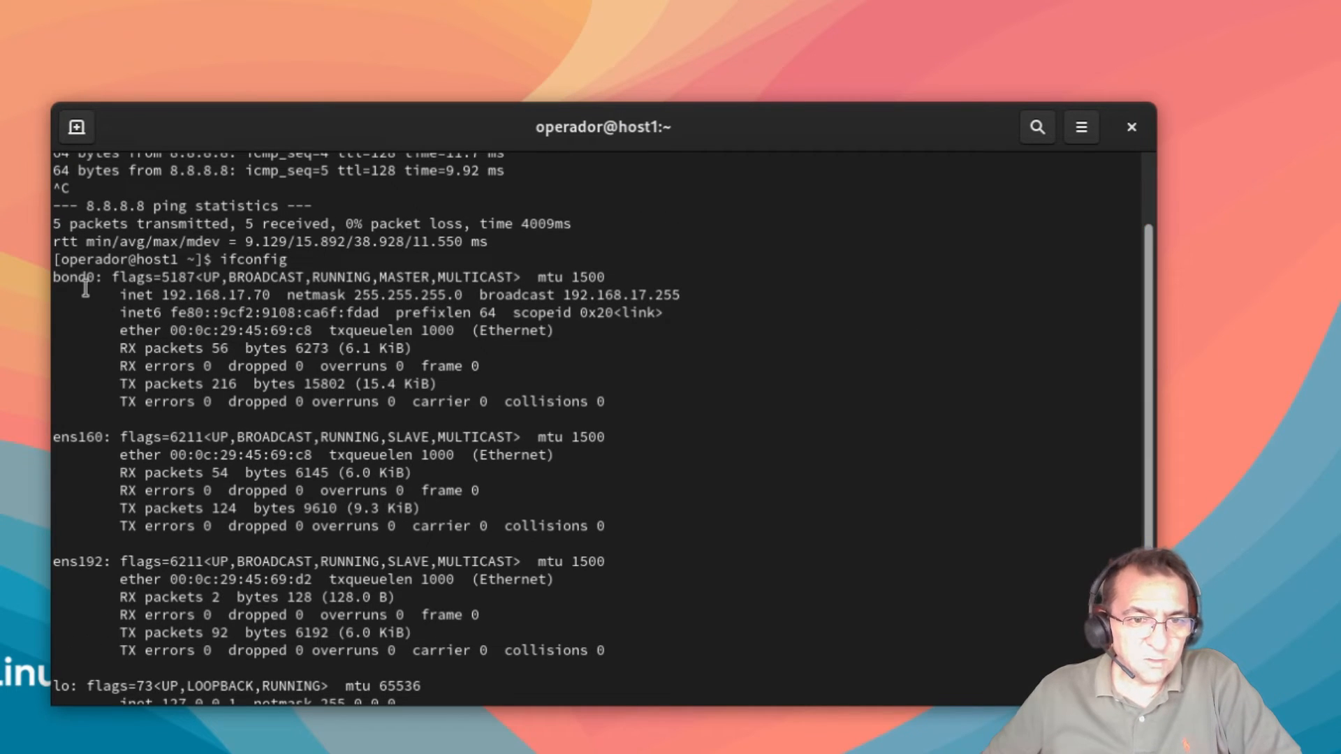
{"action": "left_click_drag", "start_coordinate": [168, 300], "coordinate": [287, 298]}
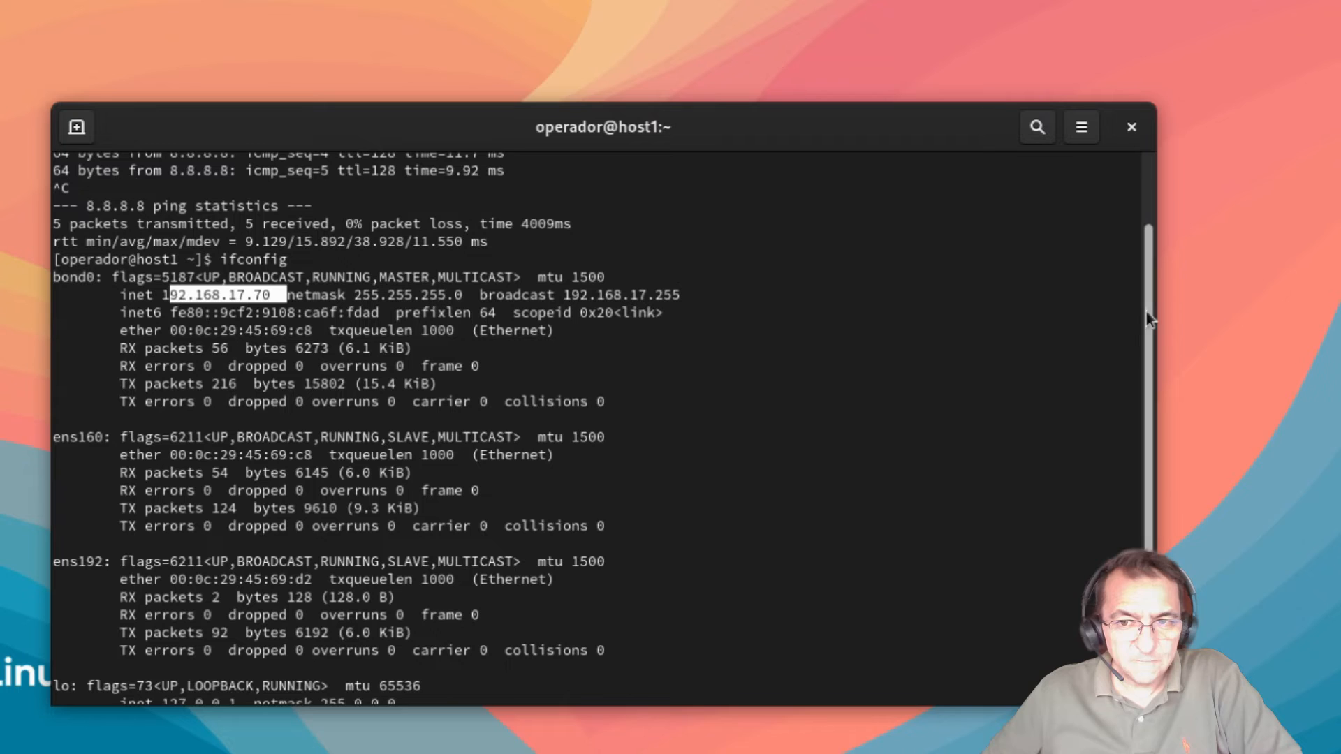
{"action": "scroll", "coordinate": [556, 305], "scroll_direction": "down", "scroll_amount": 4}
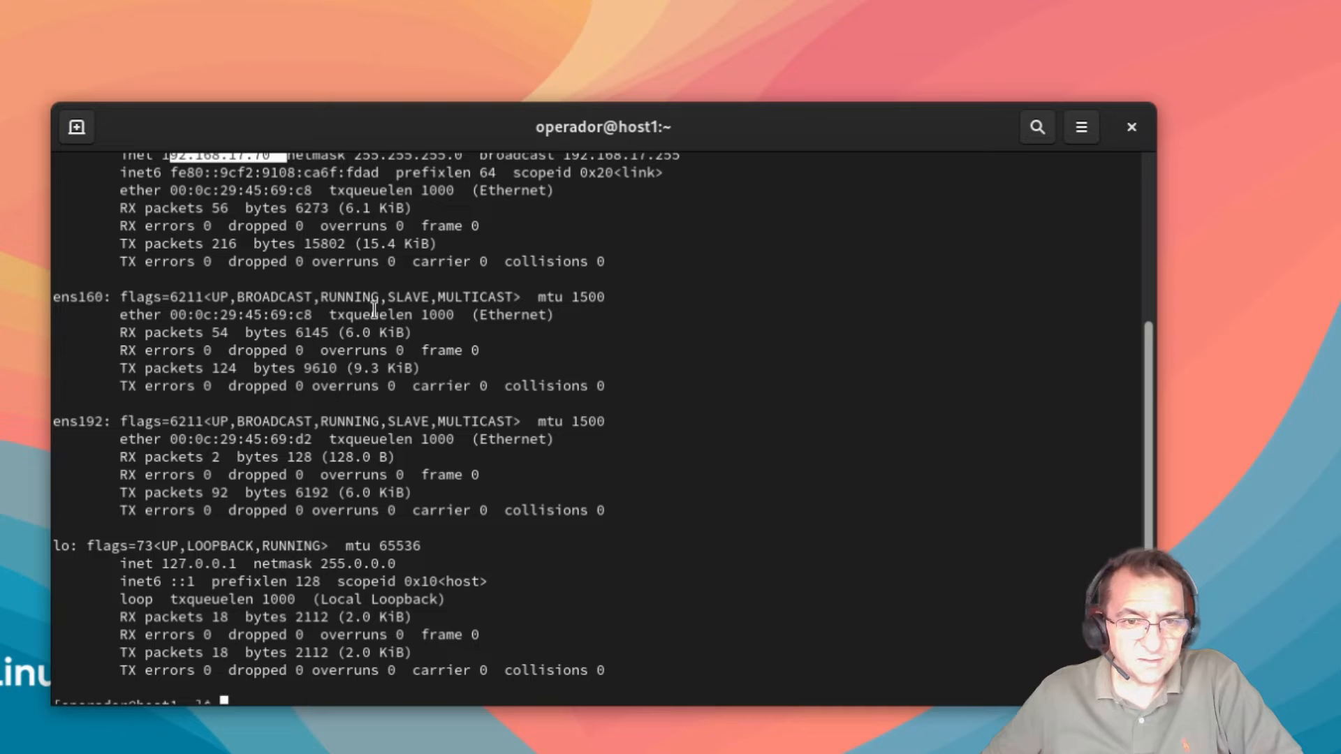
{"action": "left_click_drag", "start_coordinate": [389, 295], "coordinate": [445, 297]}
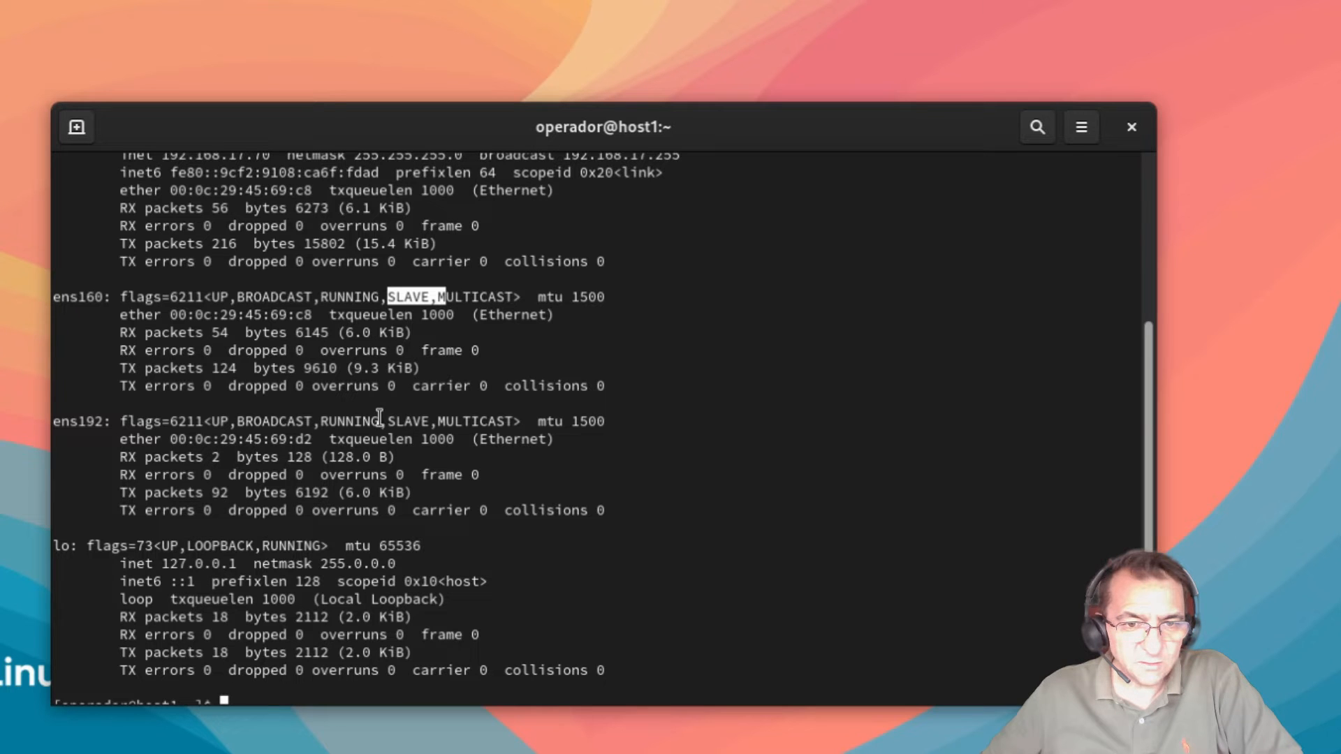
{"action": "left_click_drag", "start_coordinate": [379, 421], "coordinate": [429, 421]}
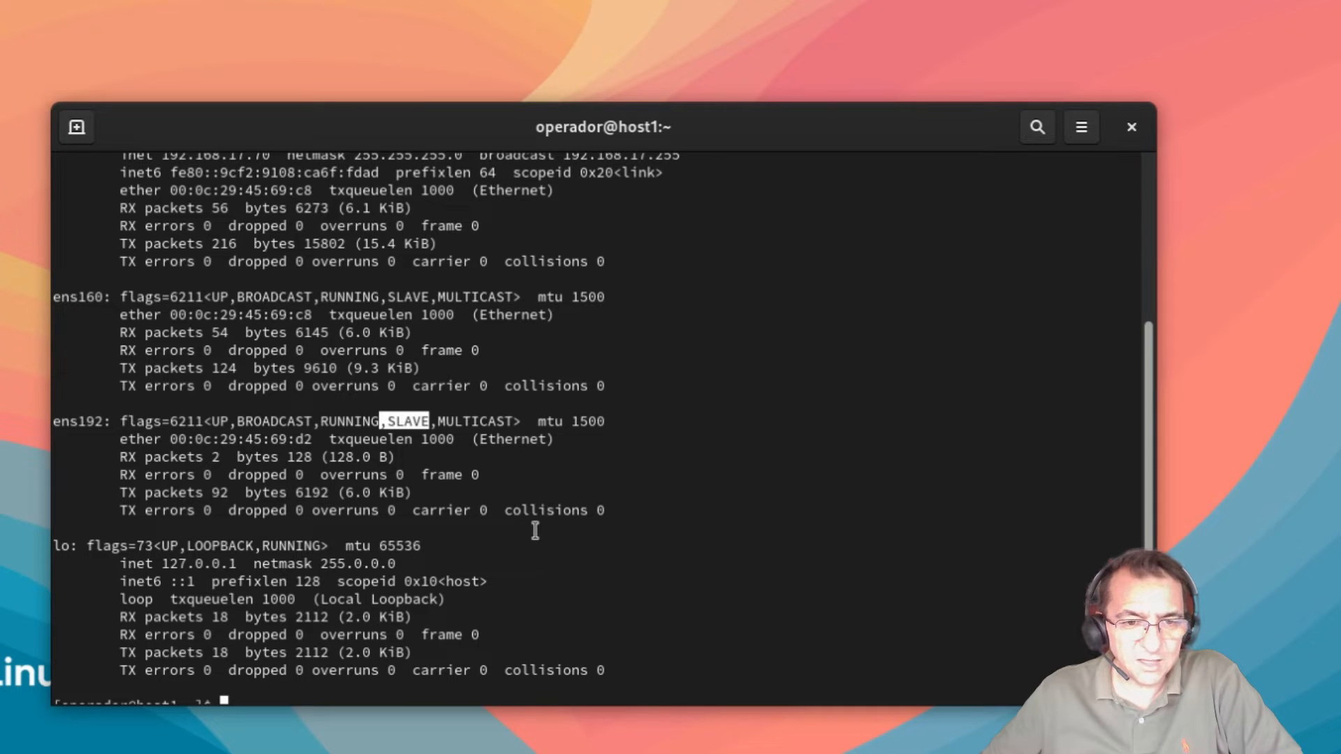
{"action": "scroll", "coordinate": [590, 524], "scroll_direction": "down", "scroll_amount": 1}
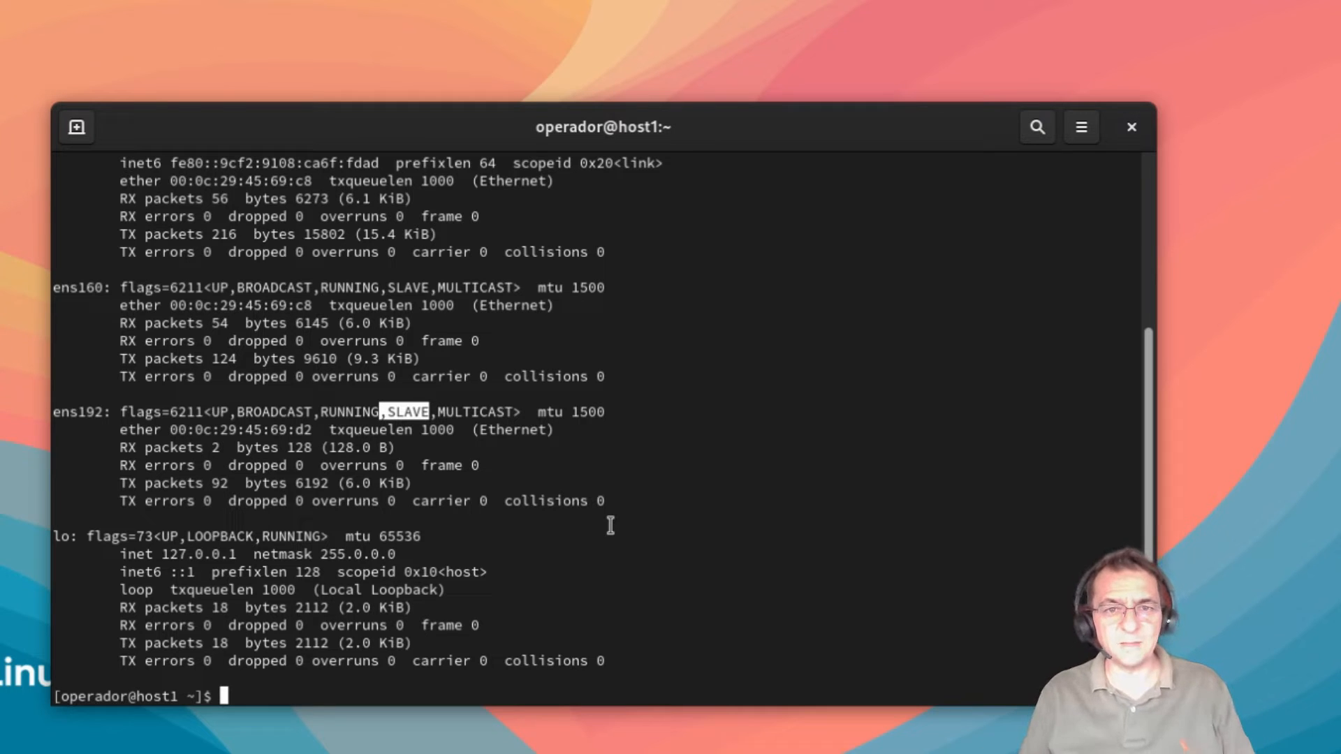
{"action": "type", "text": "n"}
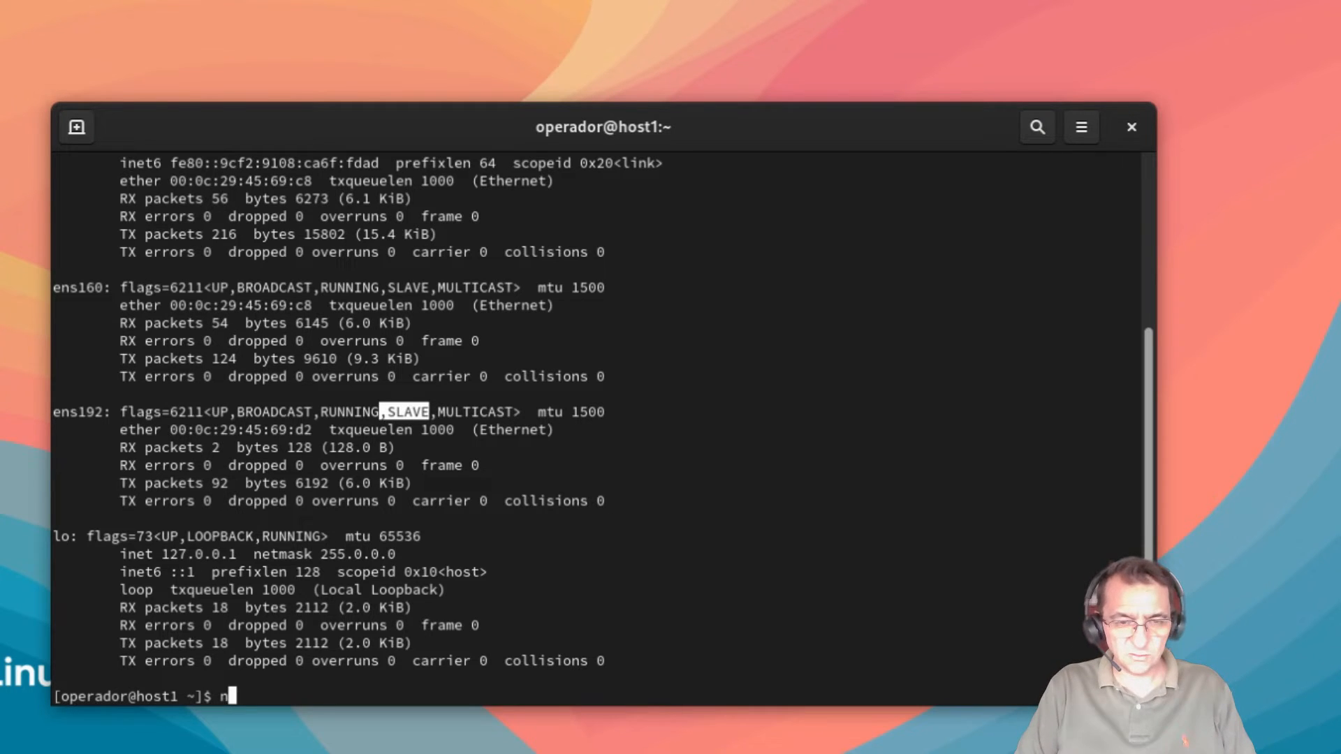
{"action": "type", "text": "mtui"}
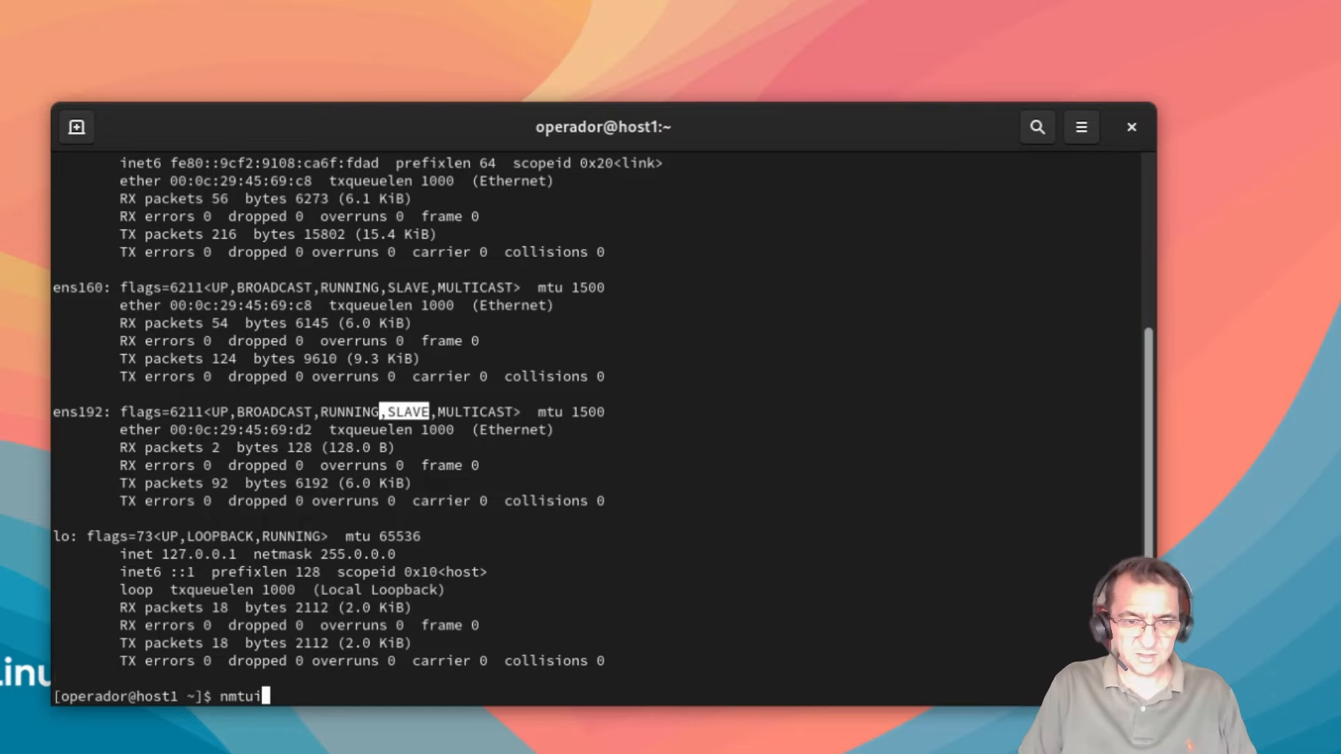
{"action": "key", "text": "Return"}
{"action": "key", "text": "Return"}
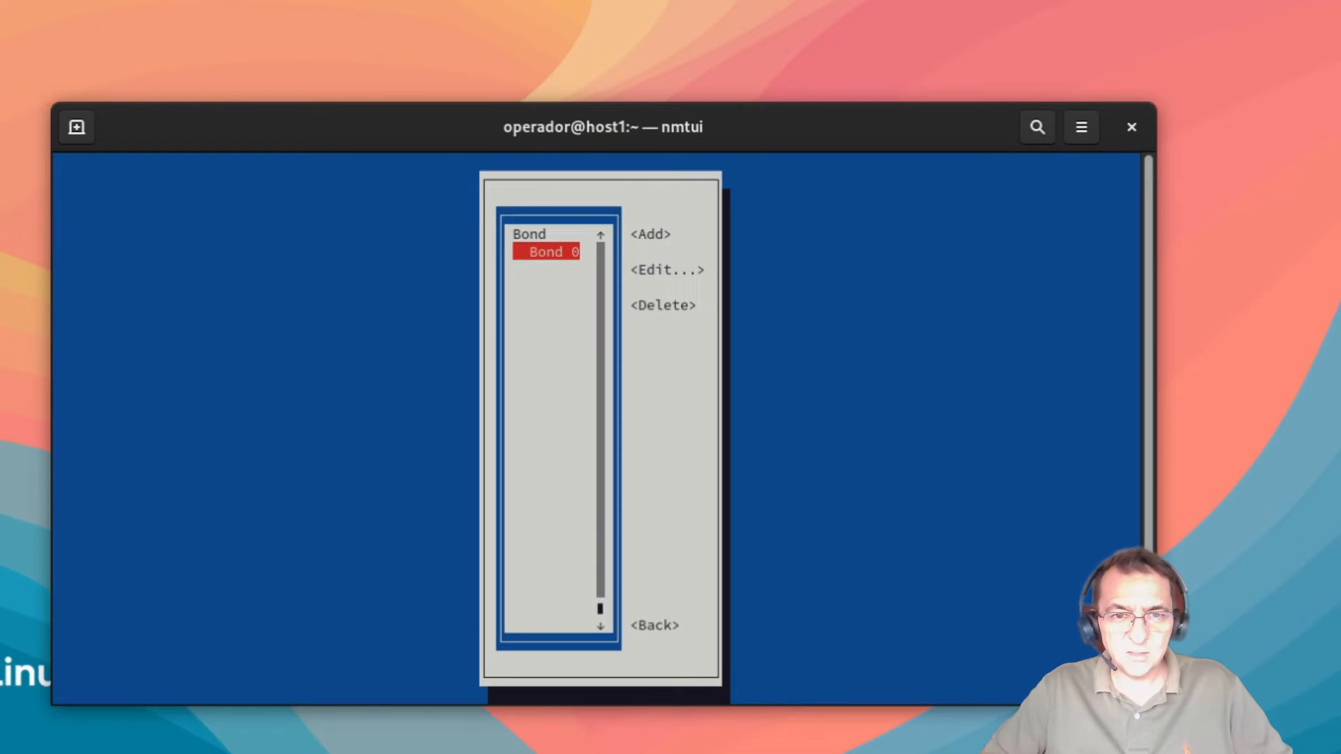
{"action": "key", "text": "Return"}
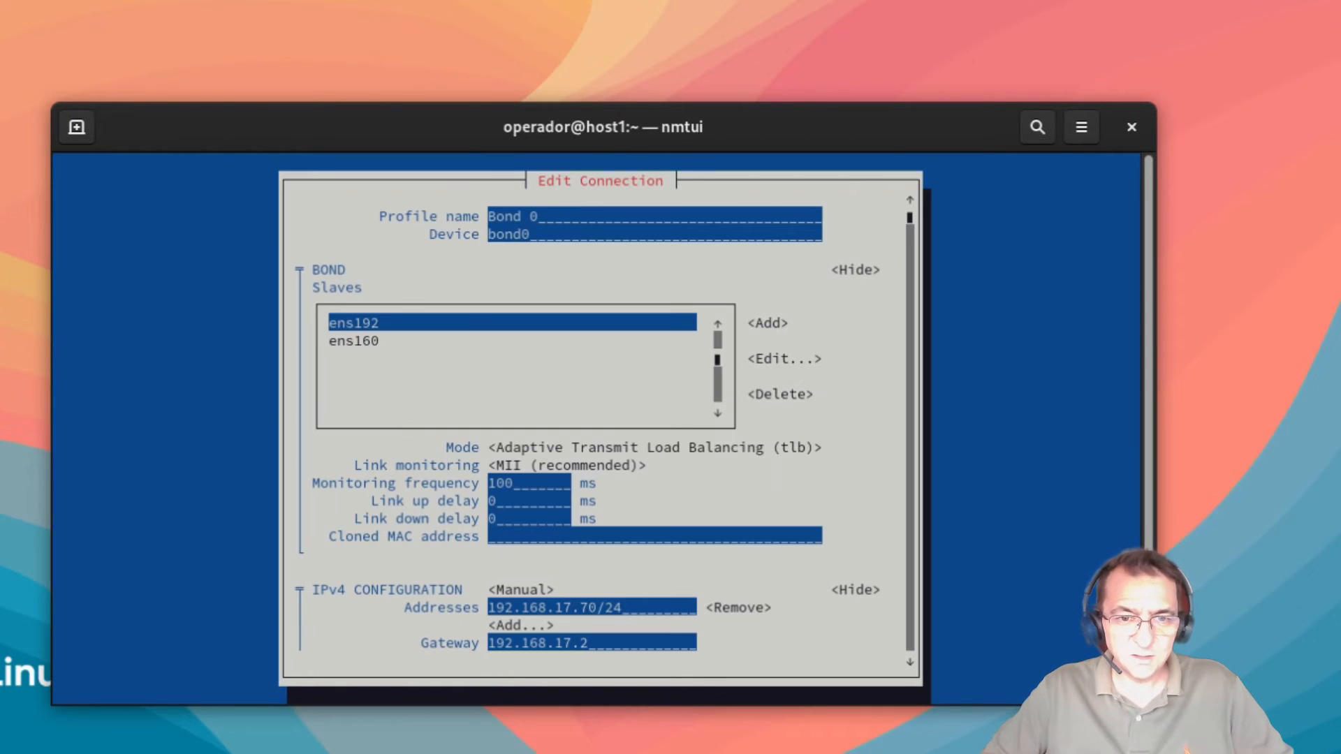
{"action": "key", "text": "Tab"}
{"action": "key", "text": "Tab"}
{"action": "key", "text": "Tab"}
{"action": "key", "text": "Down"}
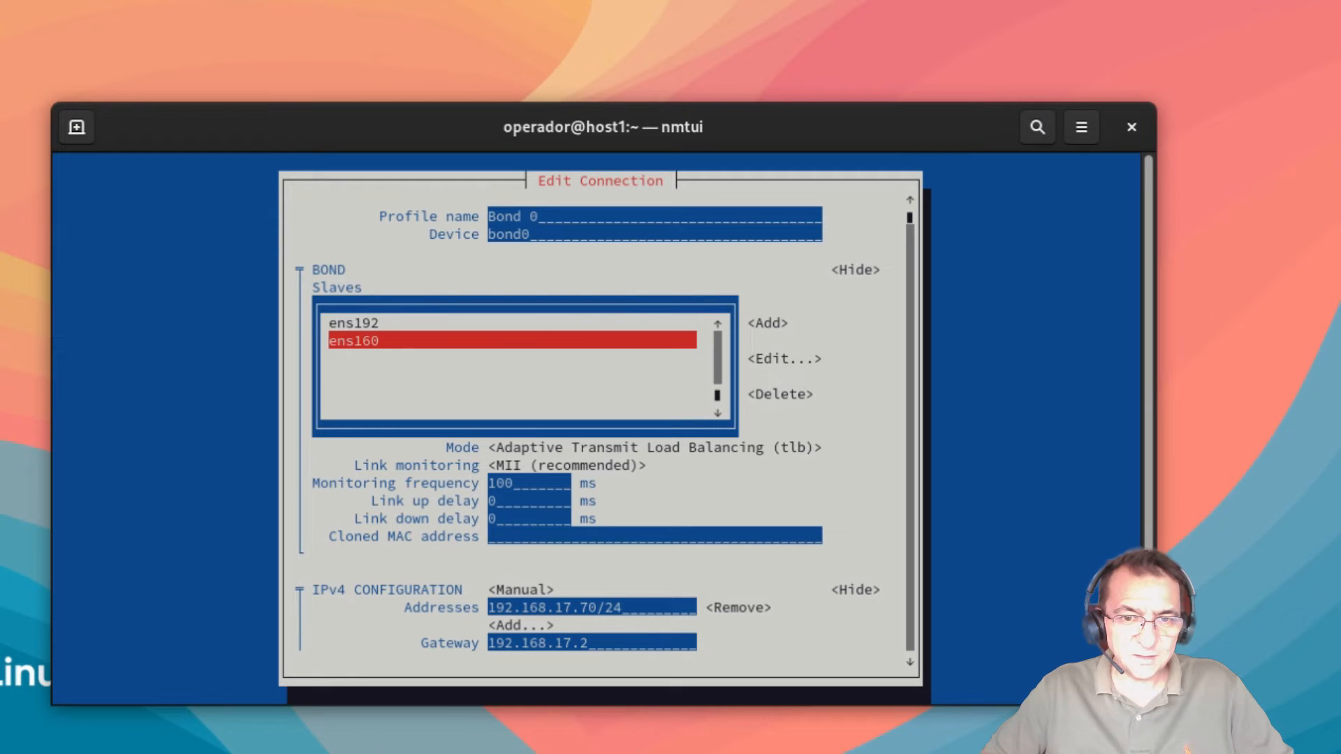
{"action": "key", "text": "Up"}
{"action": "key", "text": "Tab"}
{"action": "key", "text": "Tab"}
{"action": "key", "text": "Tab"}
{"action": "key", "text": "Tab"}
{"action": "key", "text": "Tab"}
{"action": "key", "text": "Tab"}
{"action": "key", "text": "Tab"}
{"action": "key", "text": "Tab"}
{"action": "key", "text": "Tab"}
{"action": "key", "text": "Tab"}
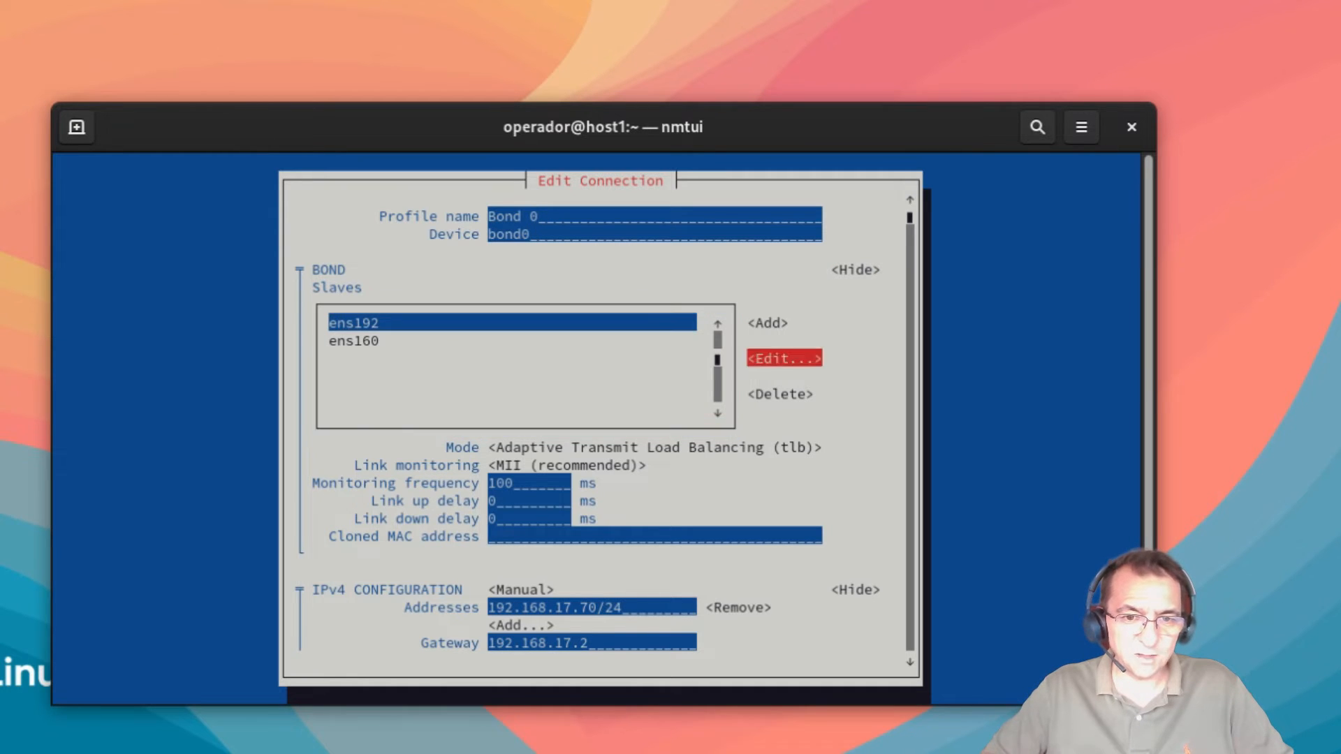
{"action": "key", "text": "Tab"}
{"action": "key", "text": "Tab"}
{"action": "key", "text": "Tab"}
{"action": "key", "text": "Tab"}
{"action": "key", "text": "Tab"}
{"action": "key", "text": "Tab"}
{"action": "key", "text": "Tab"}
{"action": "key", "text": "Tab"}
{"action": "key", "text": "Tab"}
{"action": "key", "text": "Tab"}
{"action": "key", "text": "Tab"}
{"action": "key", "text": "Tab"}
{"action": "key", "text": "Tab"}
{"action": "key", "text": "Tab"}
{"action": "key", "text": "Tab"}
{"action": "key", "text": "Tab"}
{"action": "key", "text": "Tab"}
{"action": "key", "text": "Tab"}
{"action": "key", "text": "Tab"}
{"action": "key", "text": "Tab"}
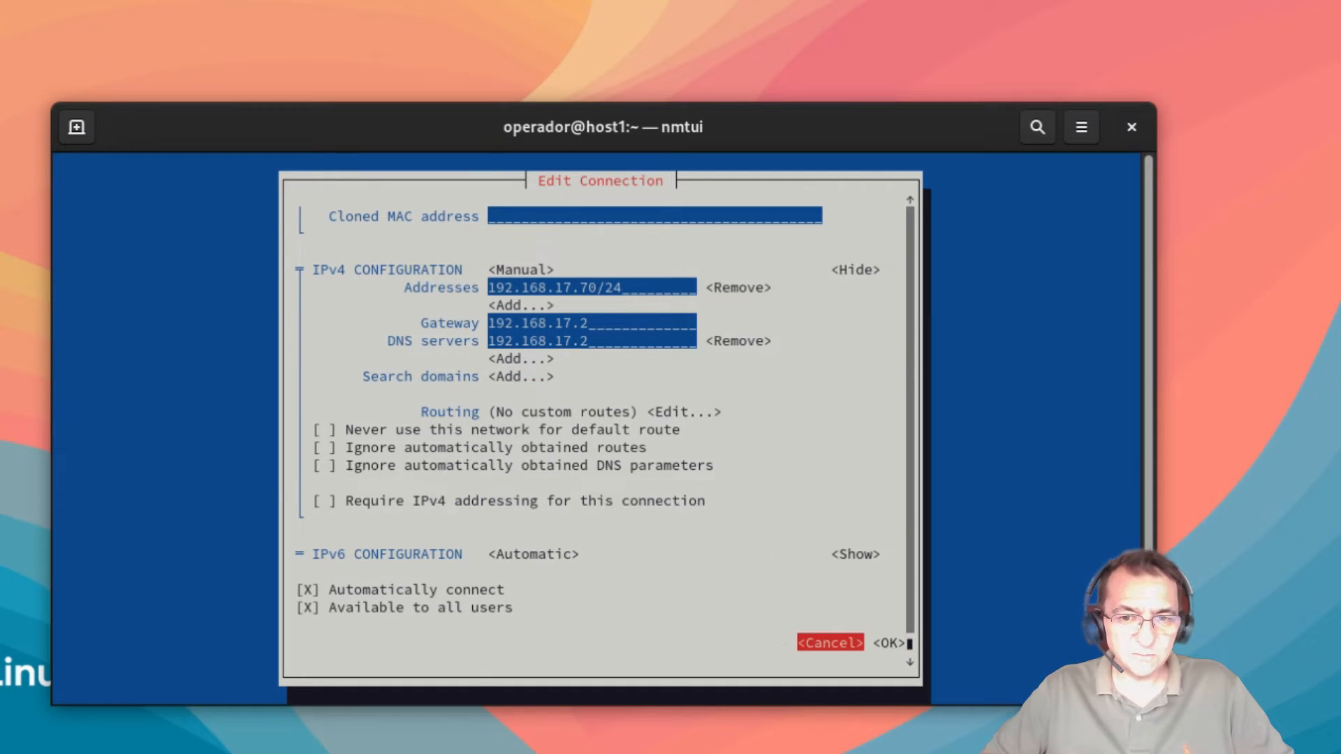
{"action": "key", "text": "Return"}
{"action": "key", "text": "Tab"}
{"action": "key", "text": "Tab"}
{"action": "key", "text": "Tab"}
{"action": "key", "text": "Tab"}
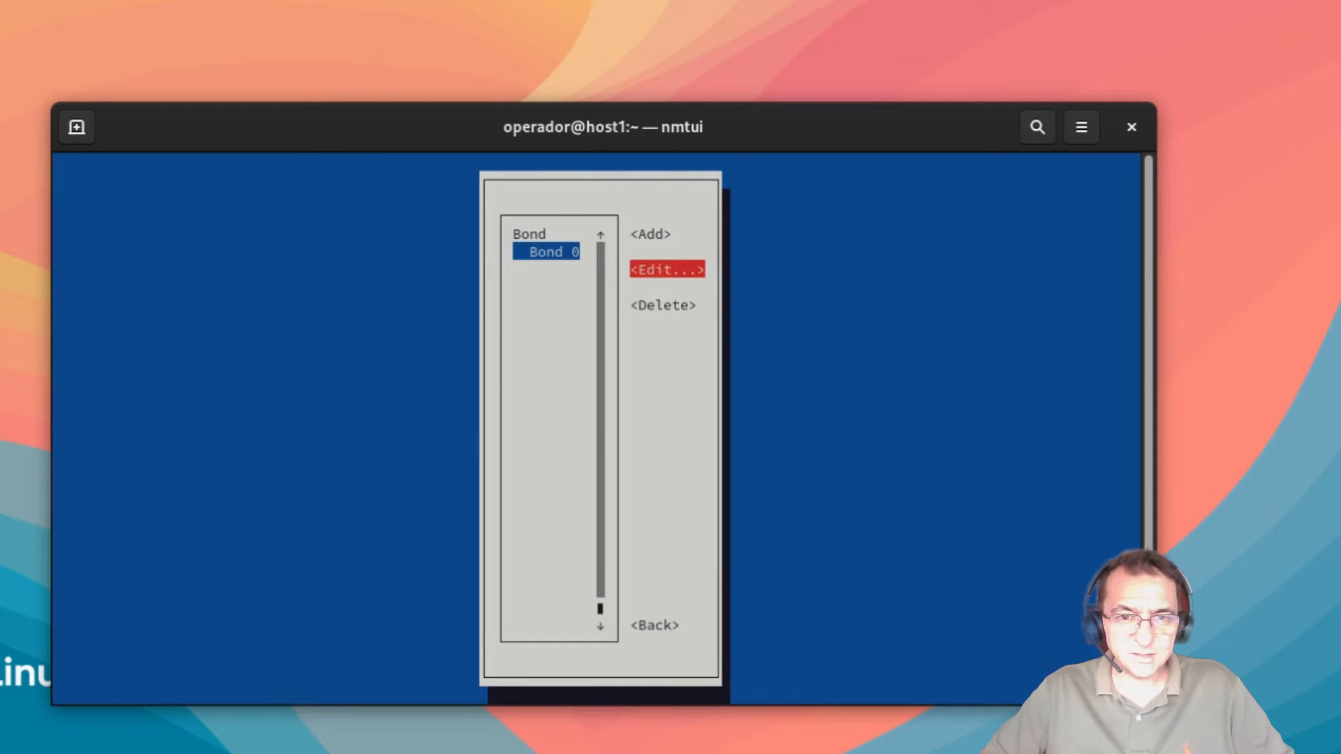
{"action": "key", "text": "Return"}
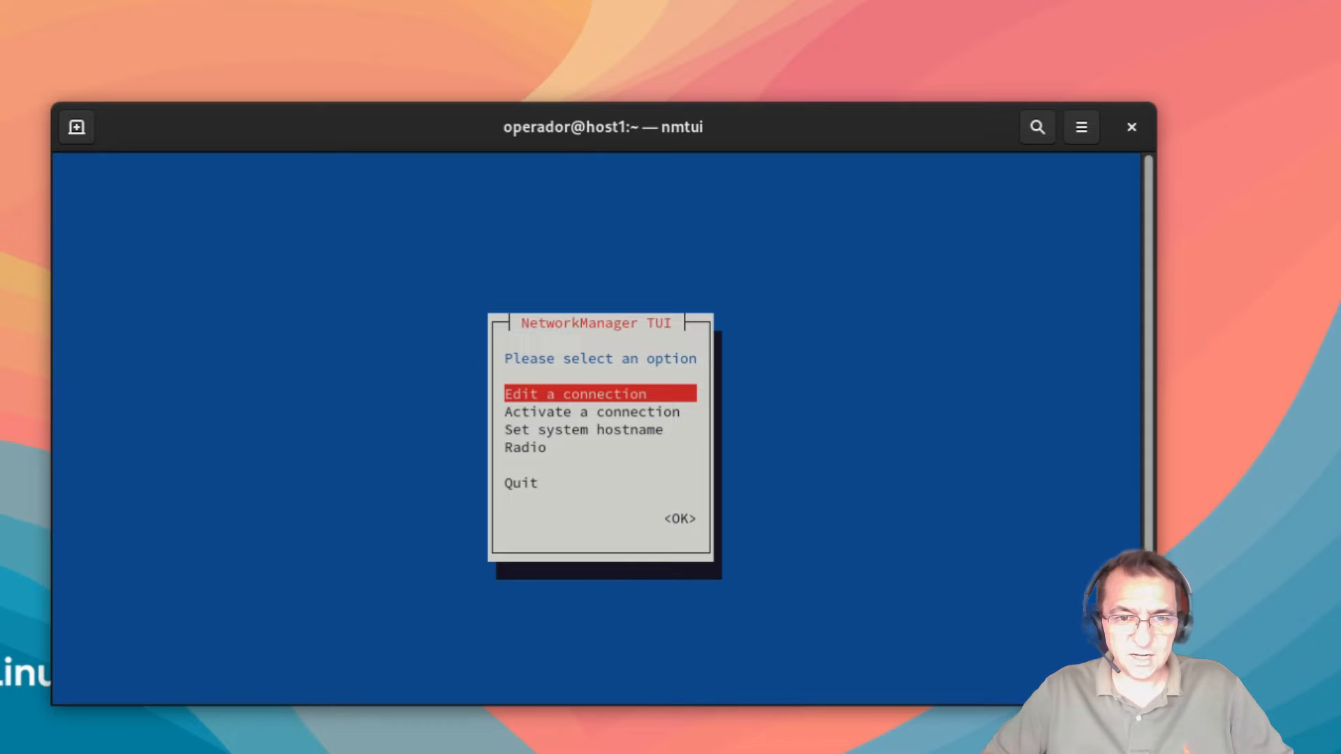
{"action": "key", "text": "Down"}
{"action": "key", "text": "Down"}
{"action": "key", "text": "Down"}
{"action": "key", "text": "Down"}
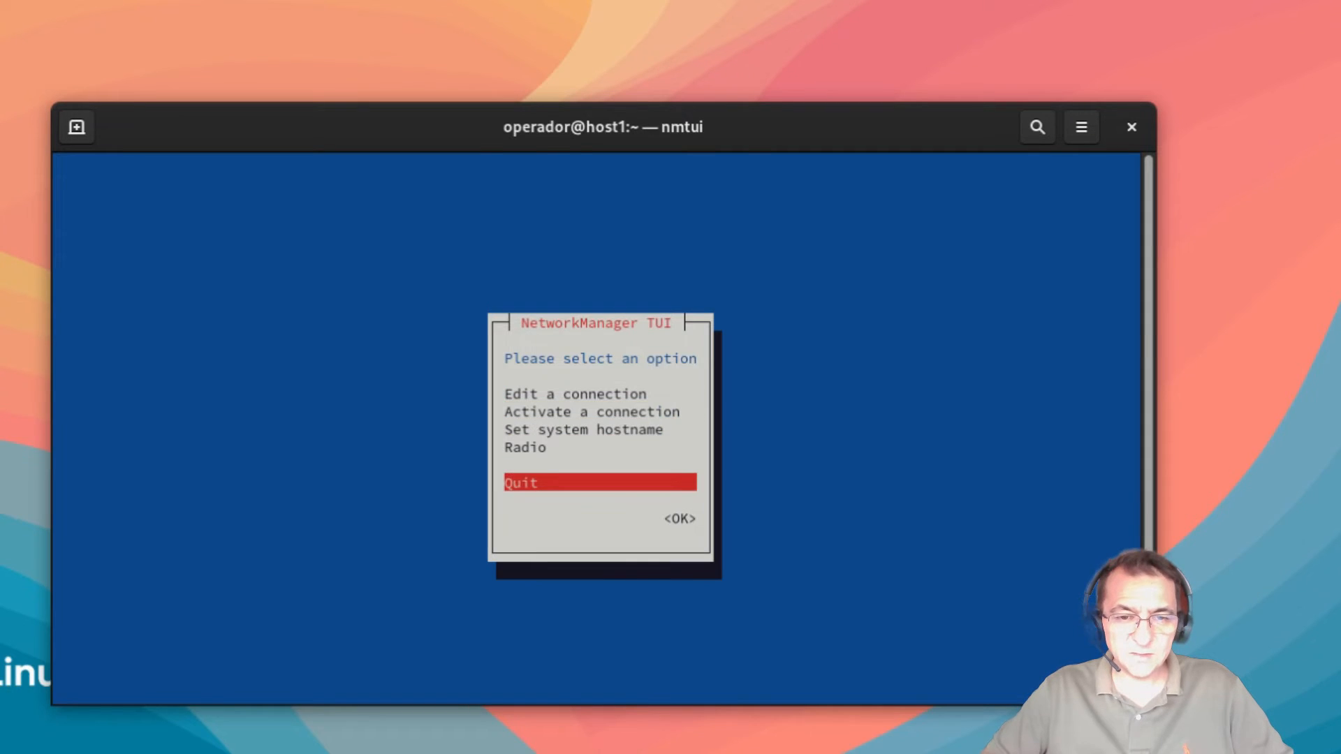
{"action": "key", "text": "Return"}
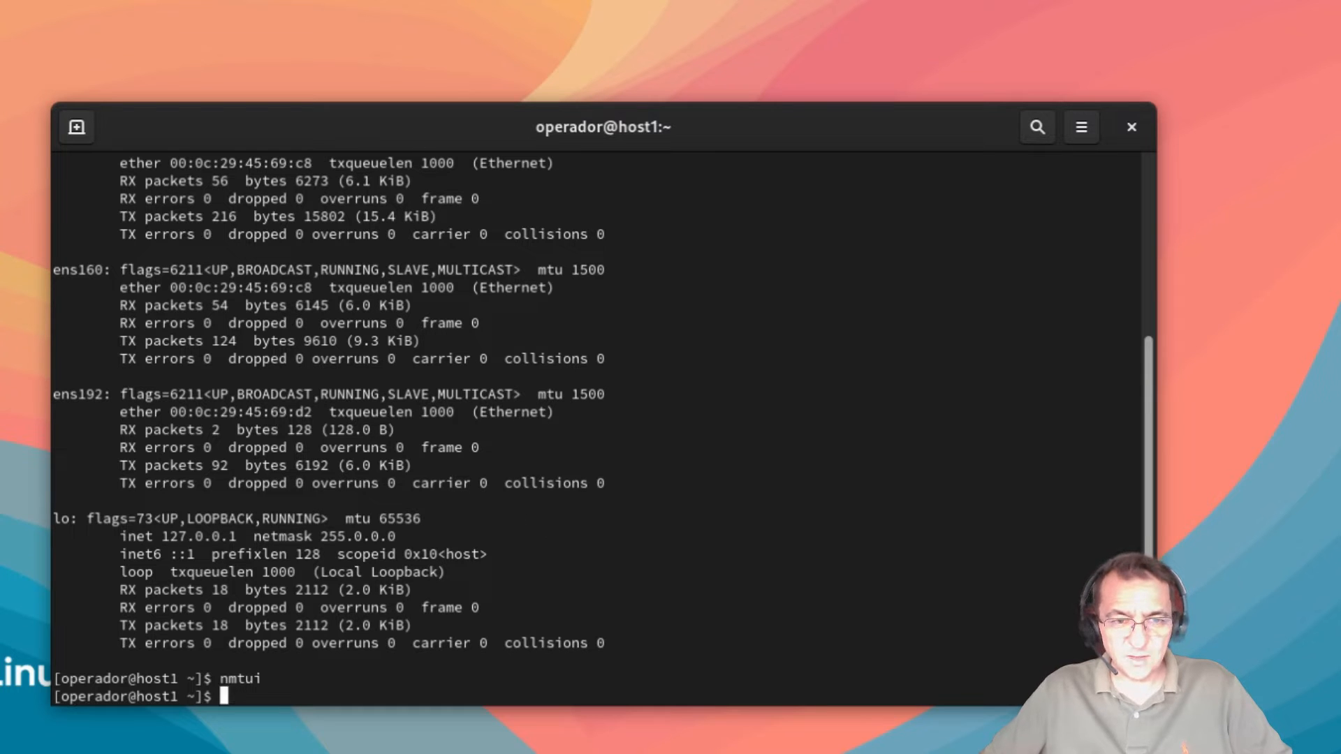
{"action": "key", "text": "super"}
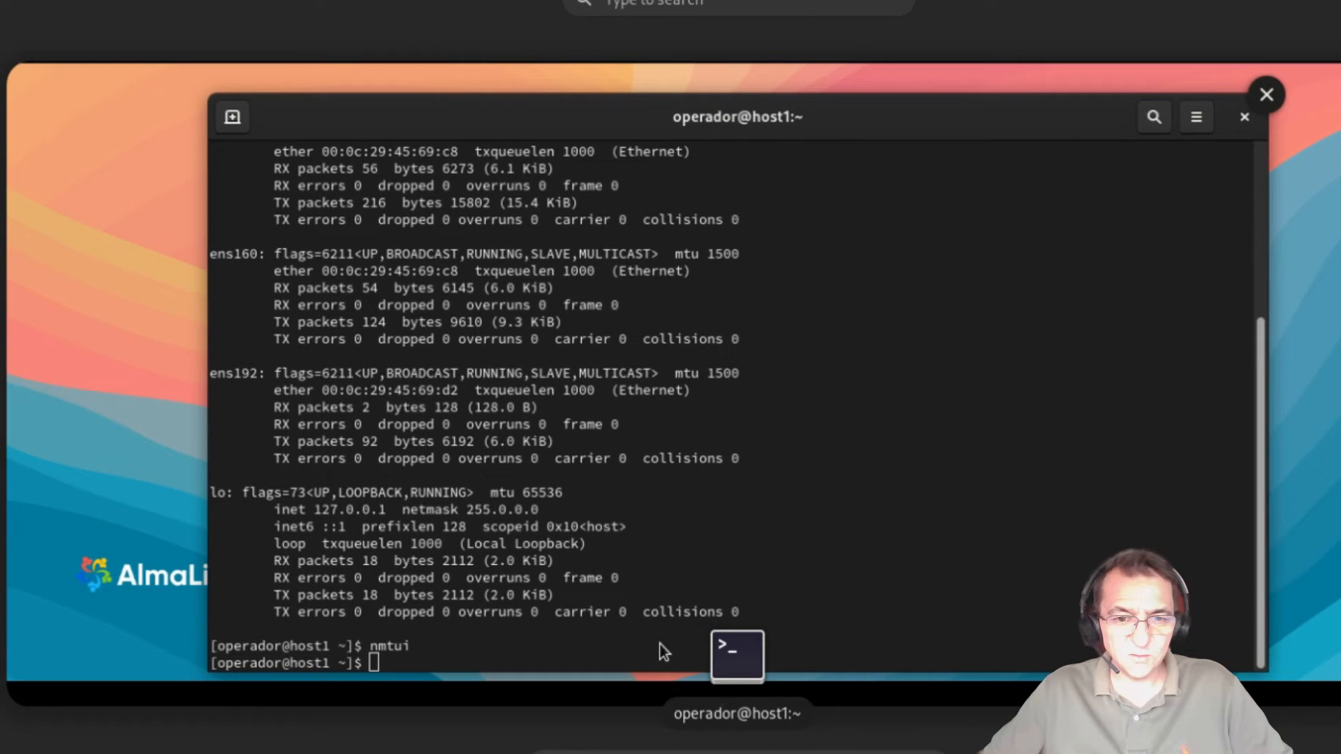
{"action": "left_click", "coordinate": [911, 753]}
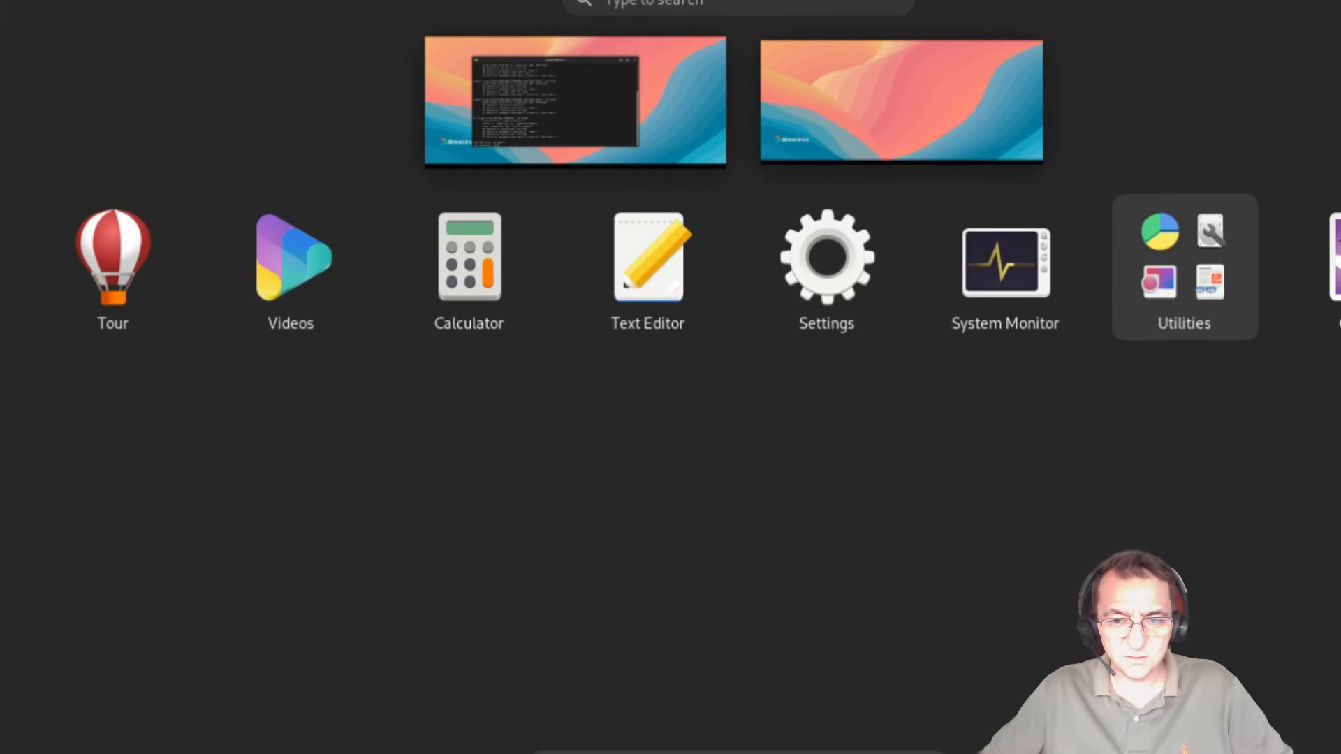
{"action": "left_click", "coordinate": [850, 299]}
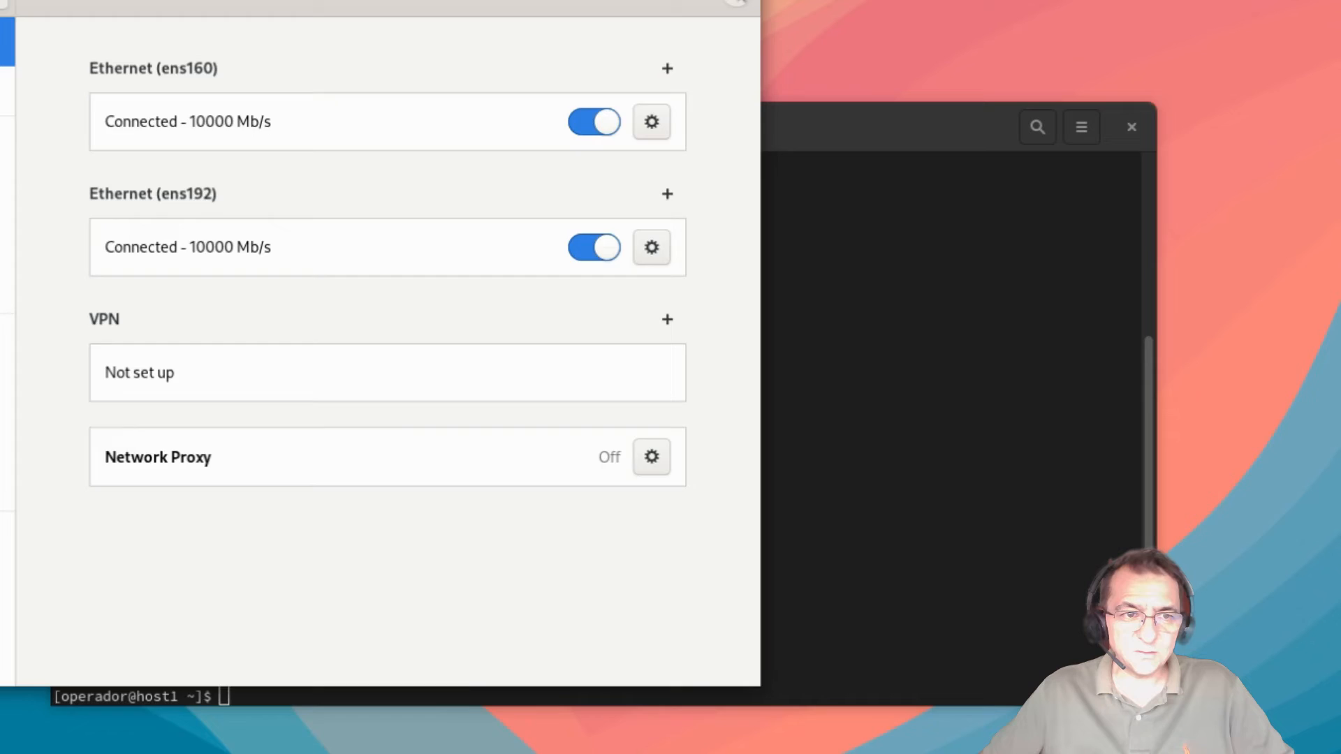
{"action": "left_click", "coordinate": [737, 1]}
{"action": "left_click_drag", "start_coordinate": [799, 142], "coordinate": [846, 45]}
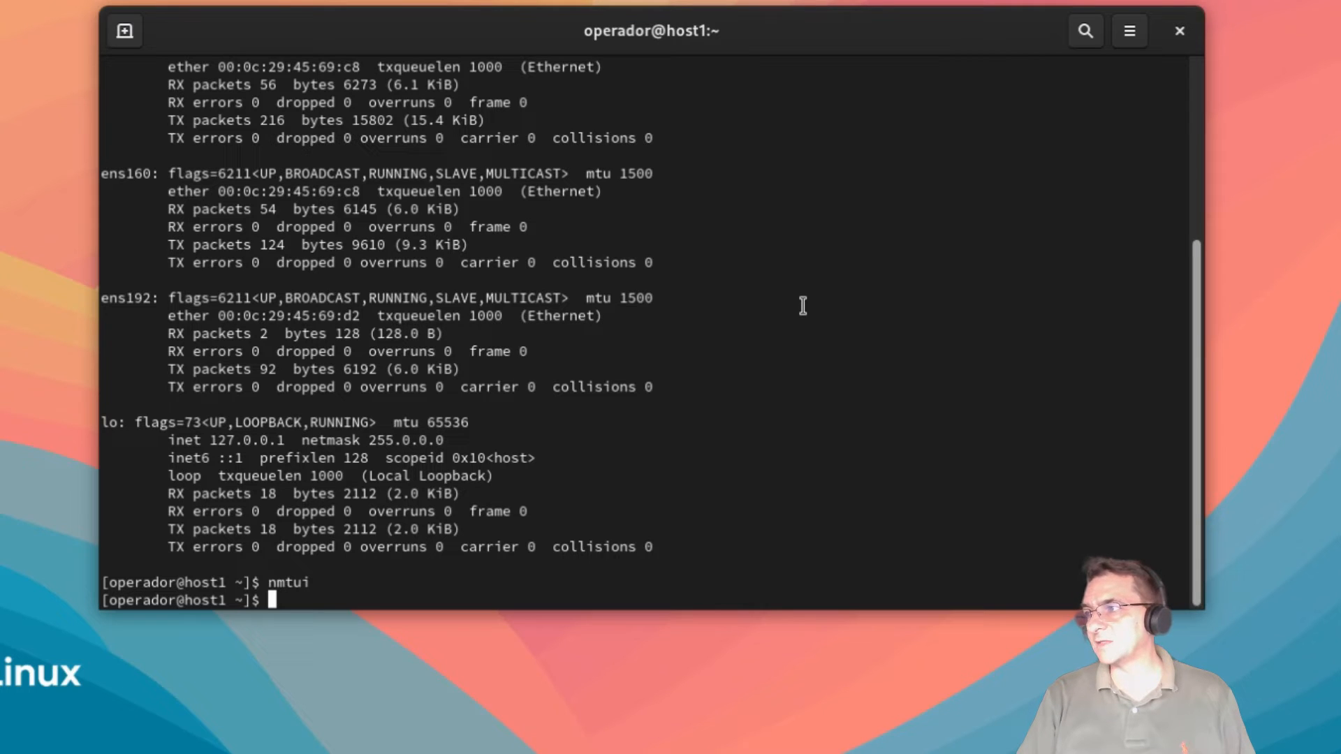
Step: Try fdisk -l as the regular user, then switch to root with su - and the root password
{"action": "type", "text": "f"}
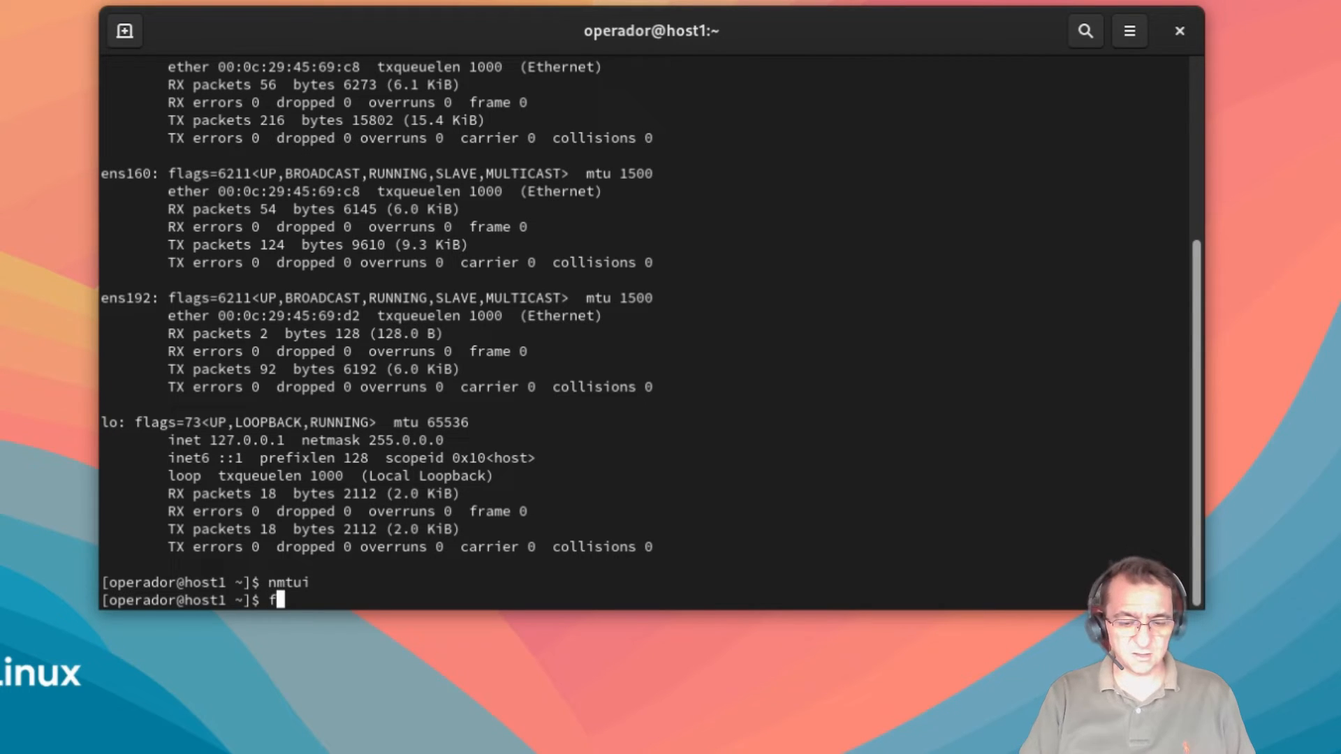
{"action": "type", "text": "disk -"}
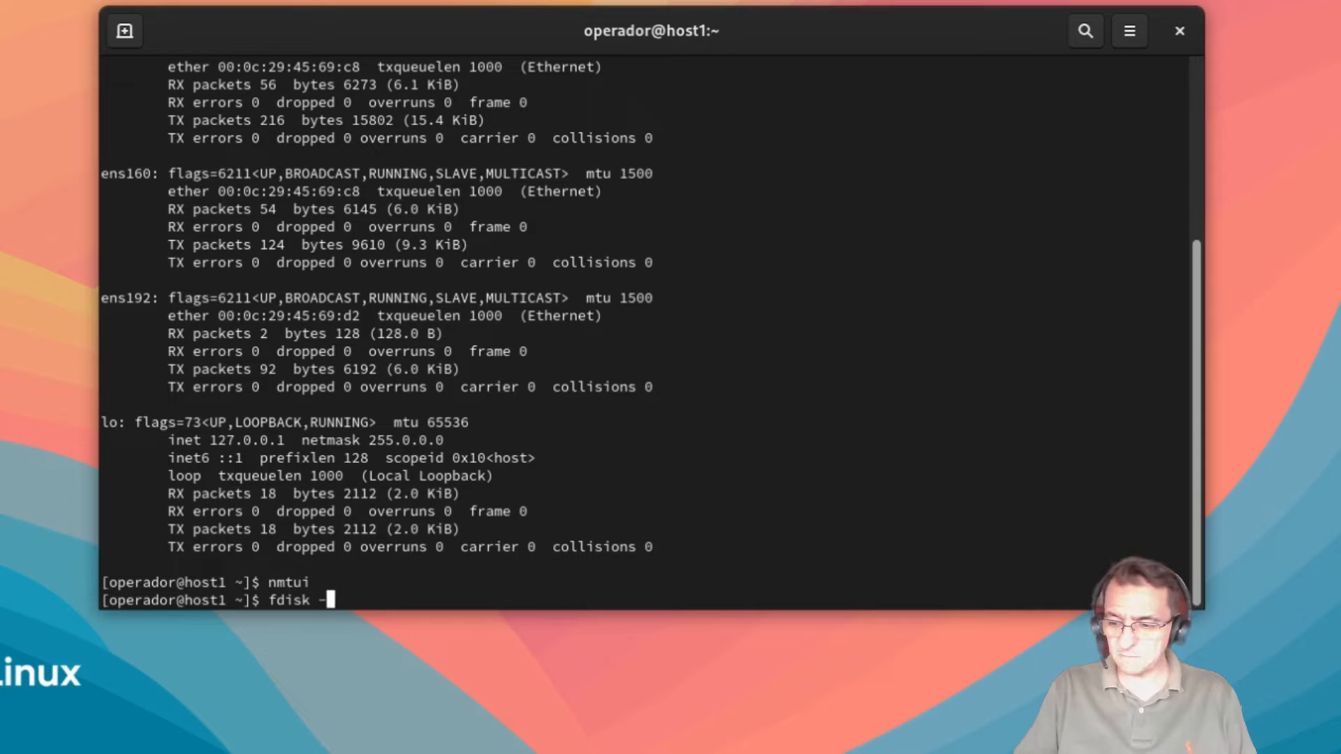
{"action": "type", "text": "l"}
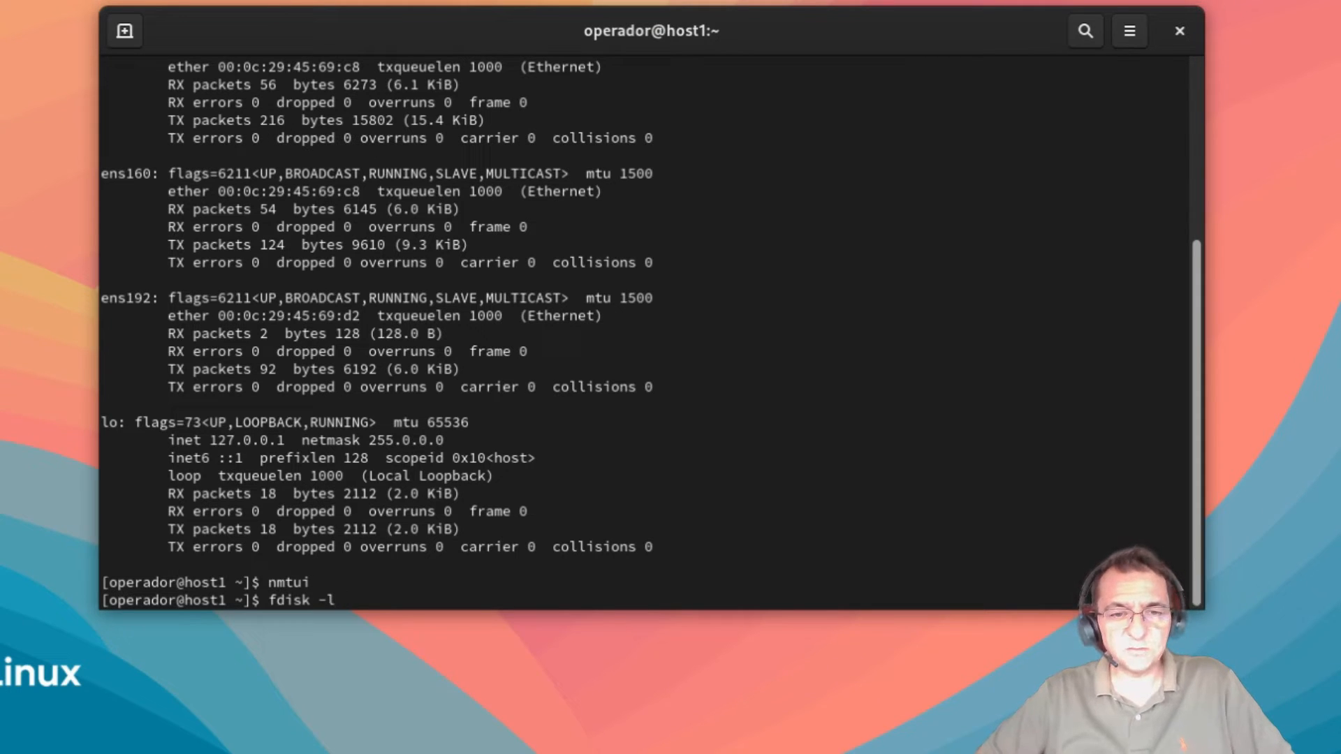
{"action": "key", "text": "Return"}
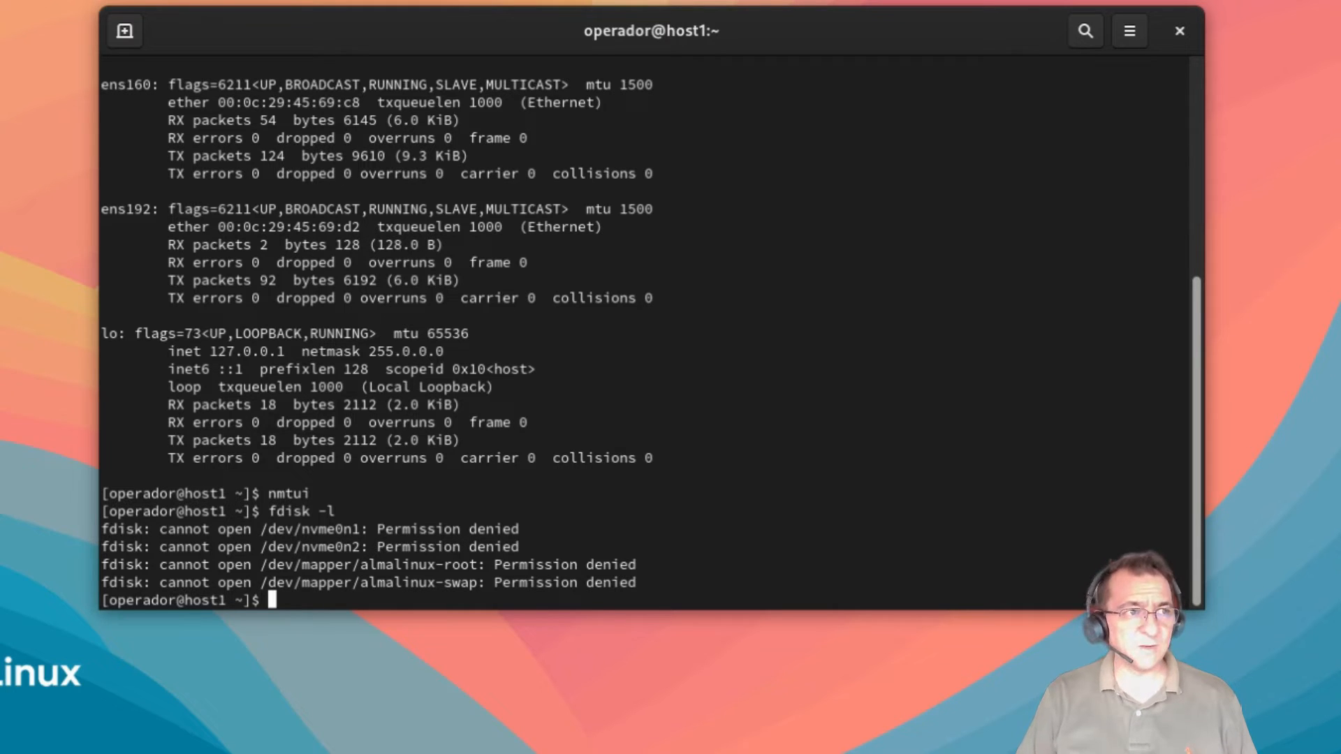
{"action": "type", "text": "su "}
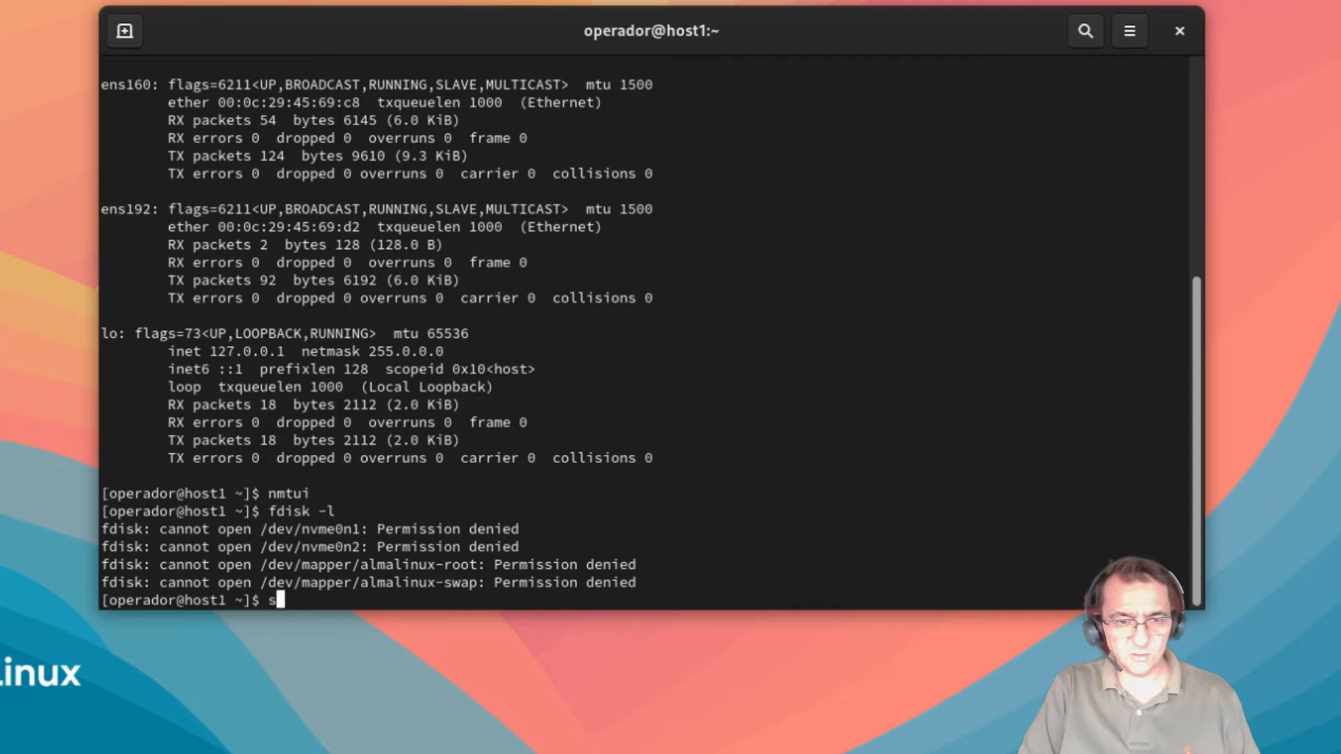
{"action": "type", "text": "-"}
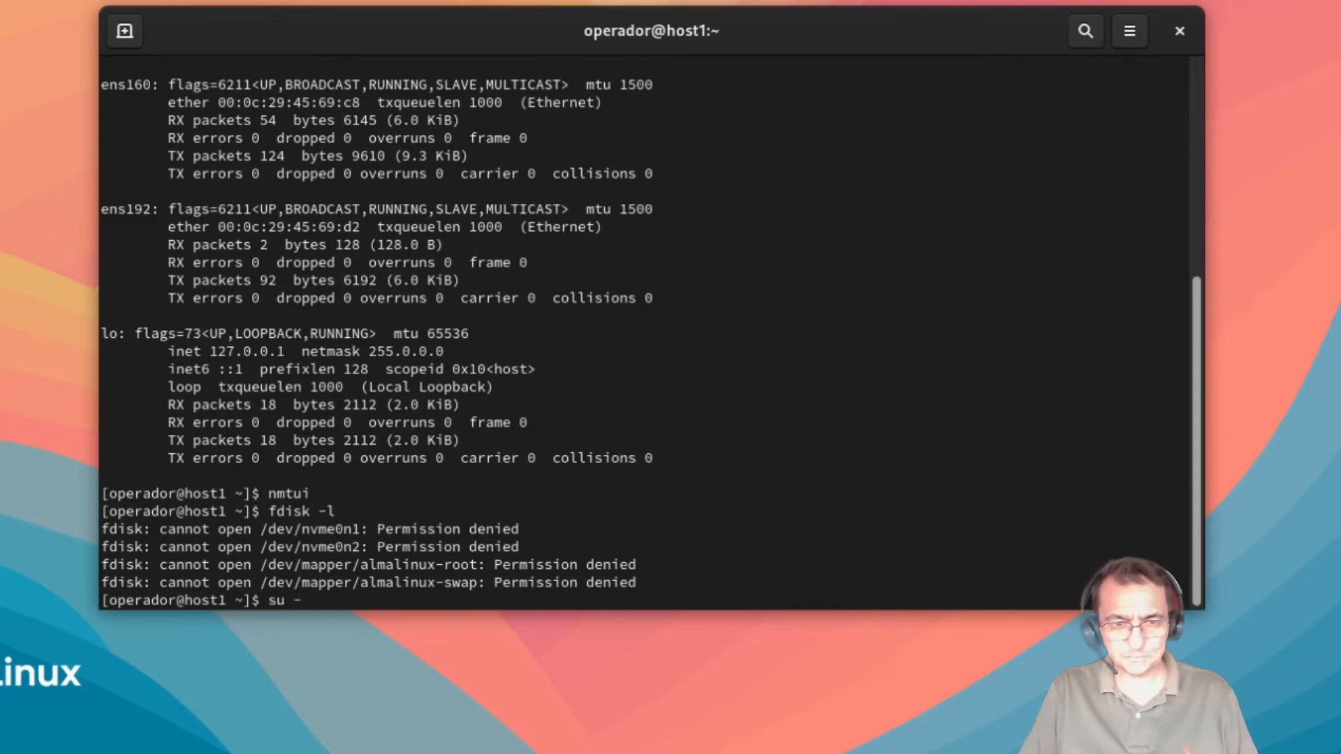
{"action": "key", "text": "Return"}
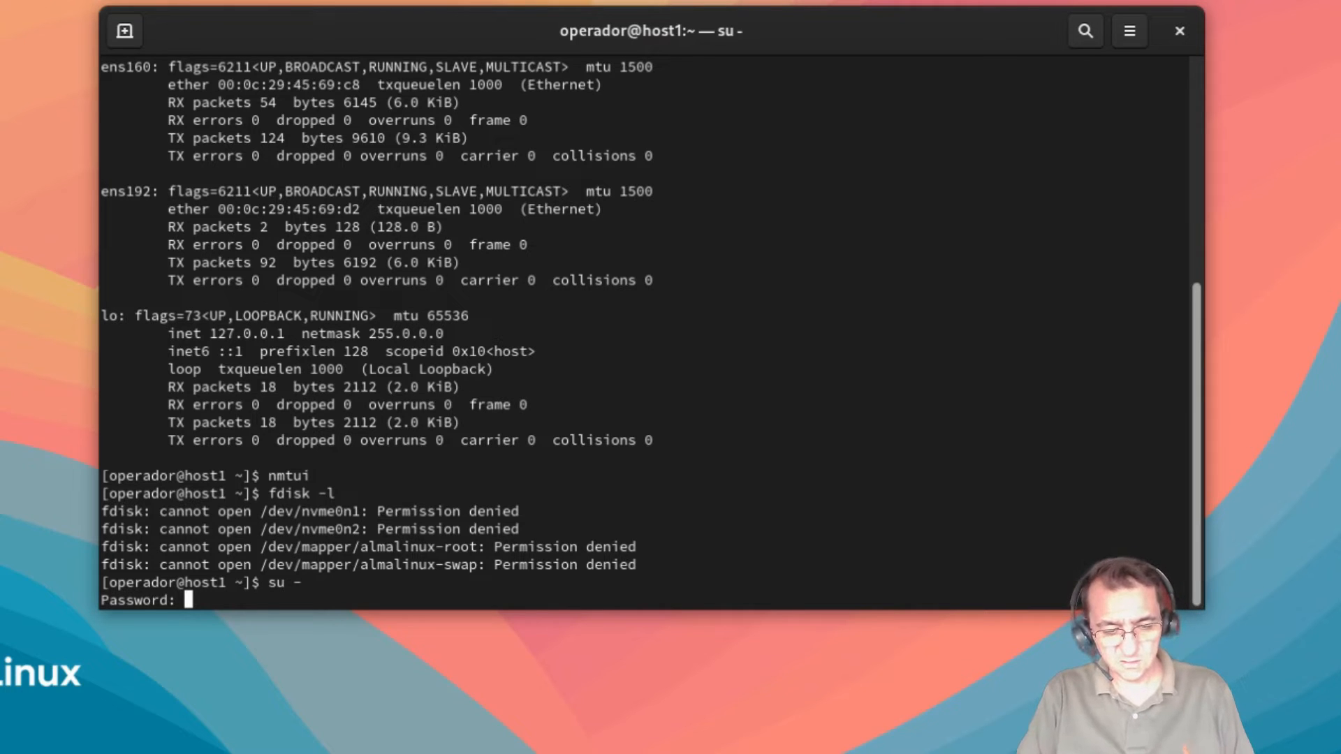
{"action": "key", "text": "Return"}
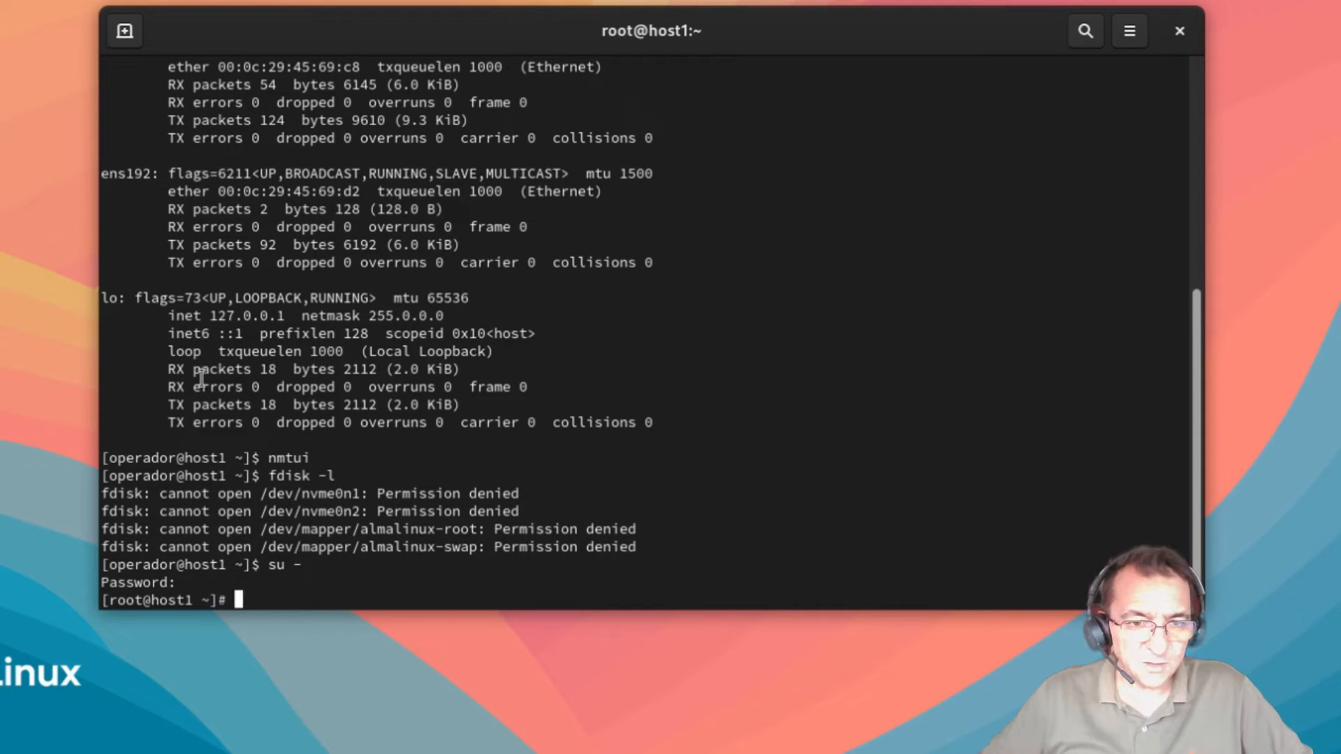
Step: Compare the regular and root prompts, then run fdisk -l as root
{"action": "left_click_drag", "start_coordinate": [113, 458], "coordinate": [190, 457]}
{"action": "left_click", "coordinate": [108, 457]}
{"action": "left_click_drag", "start_coordinate": [108, 457], "coordinate": [268, 458]}
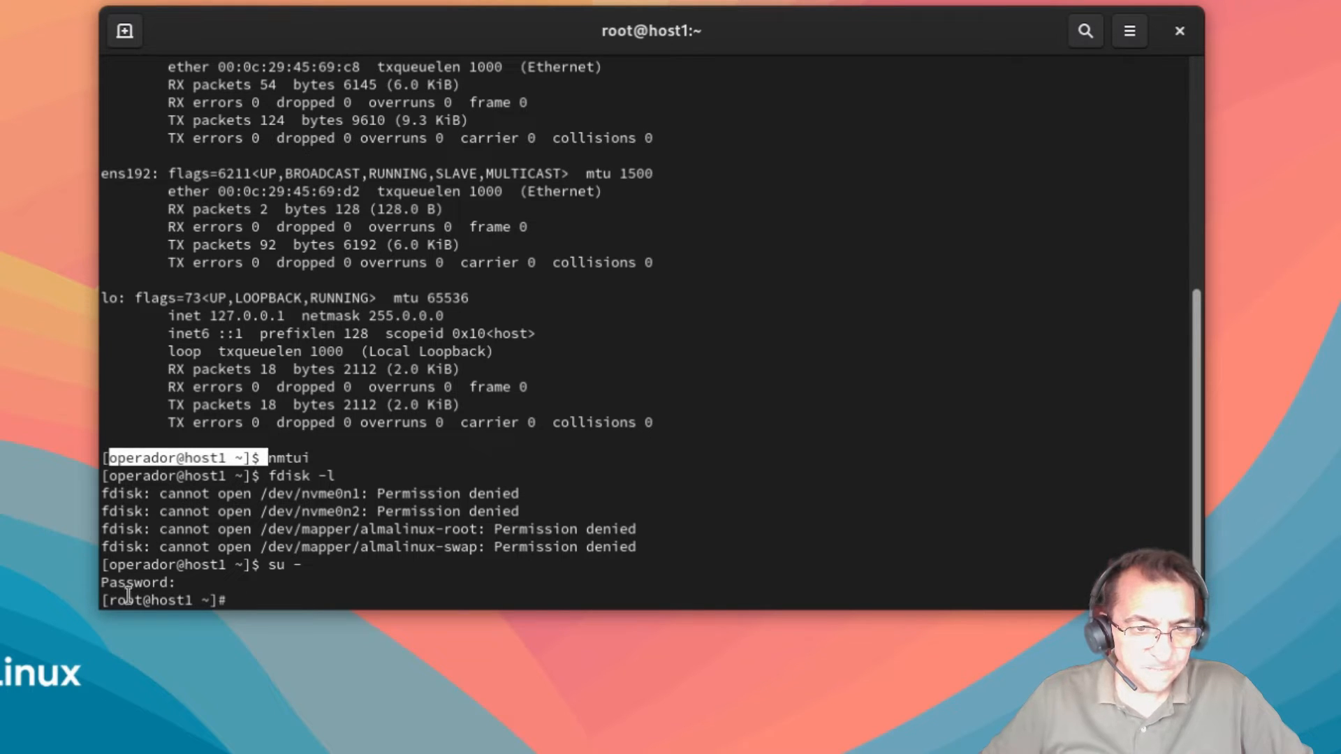
{"action": "left_click_drag", "start_coordinate": [116, 600], "coordinate": [227, 600]}
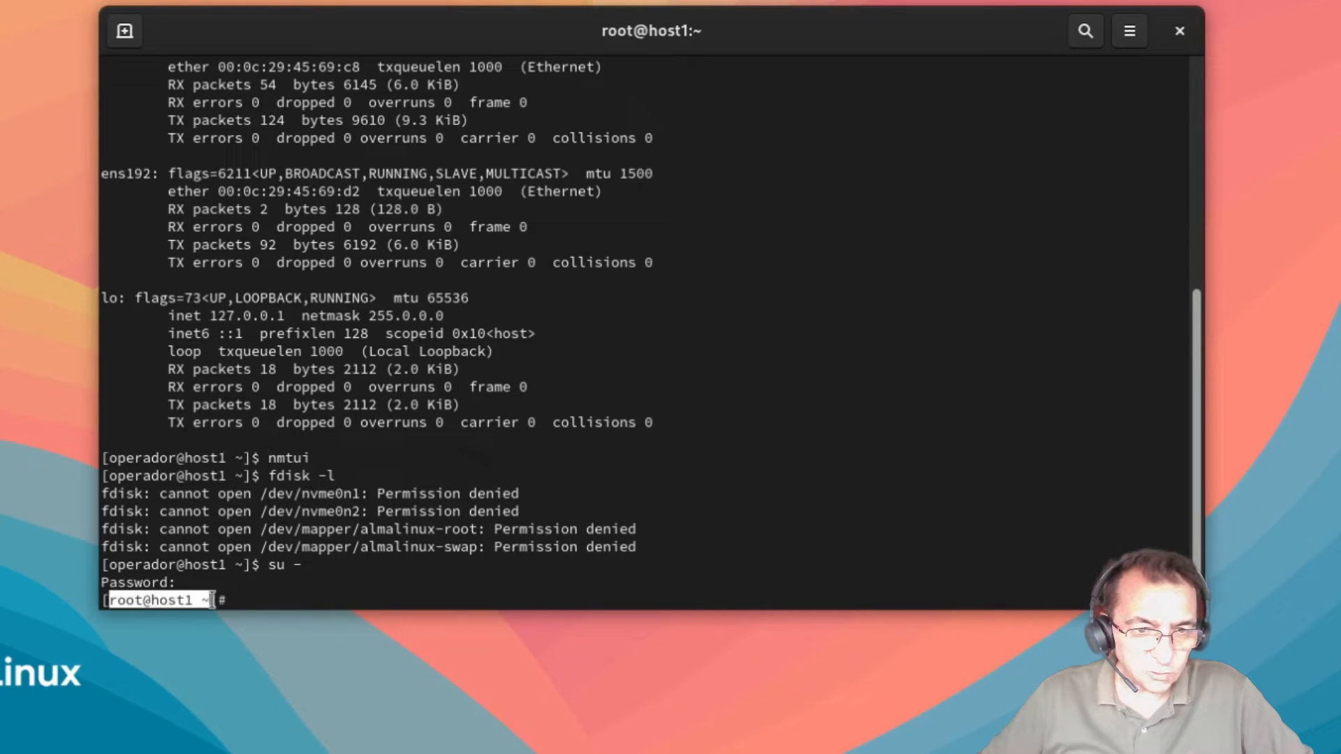
{"action": "left_click", "coordinate": [337, 600]}
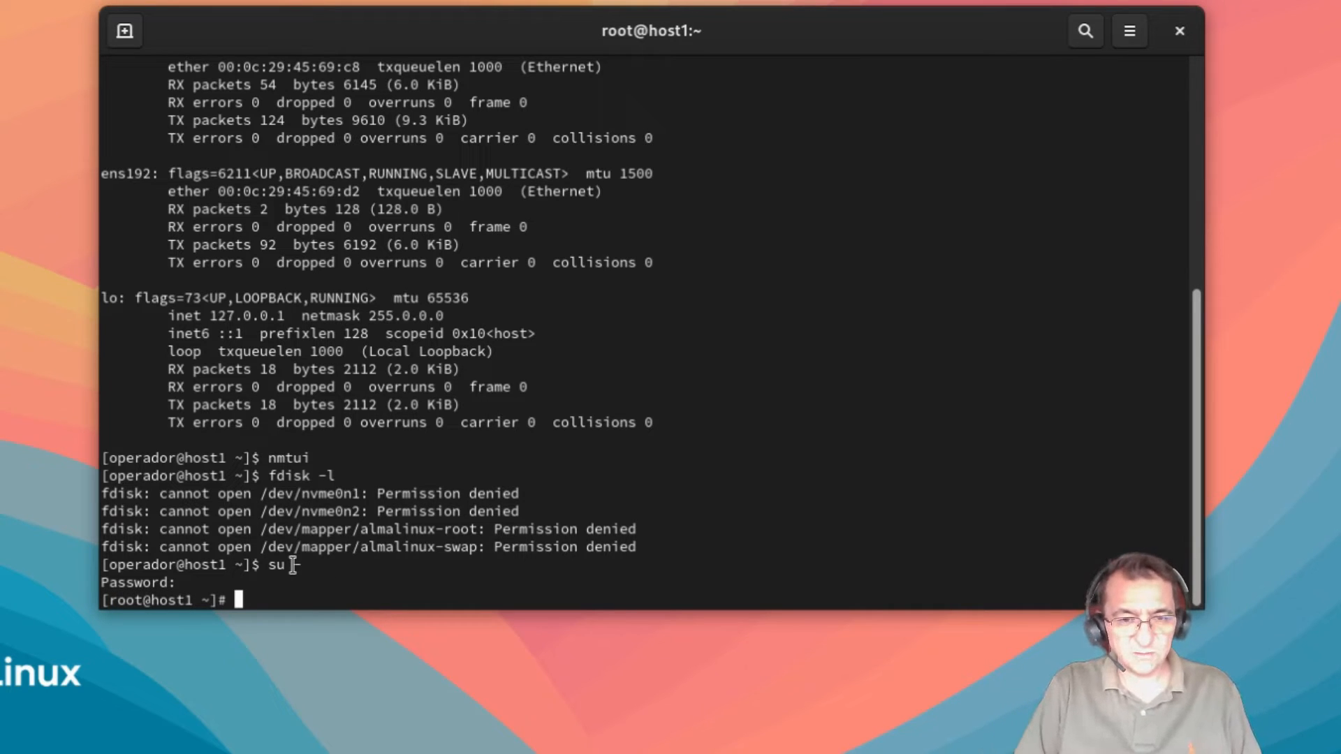
{"action": "type", "text": "fdis"}
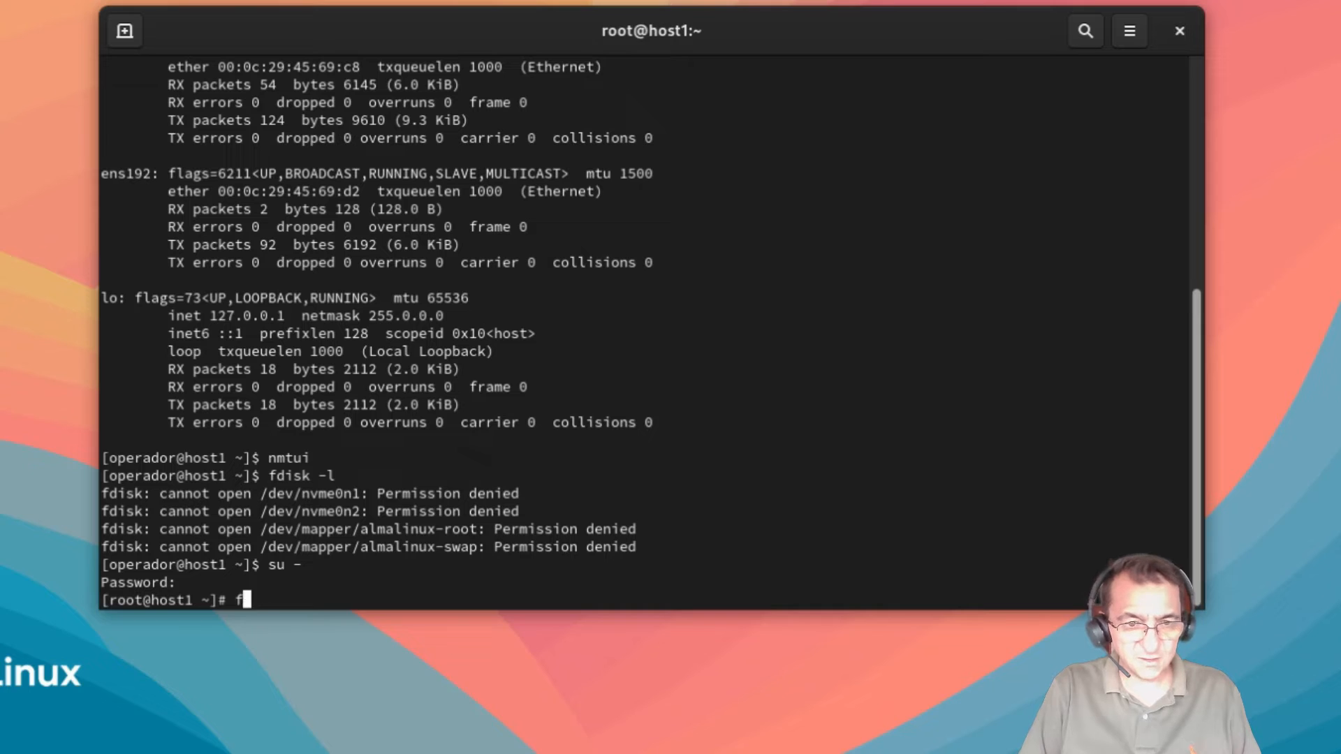
{"action": "type", "text": "k -l"}
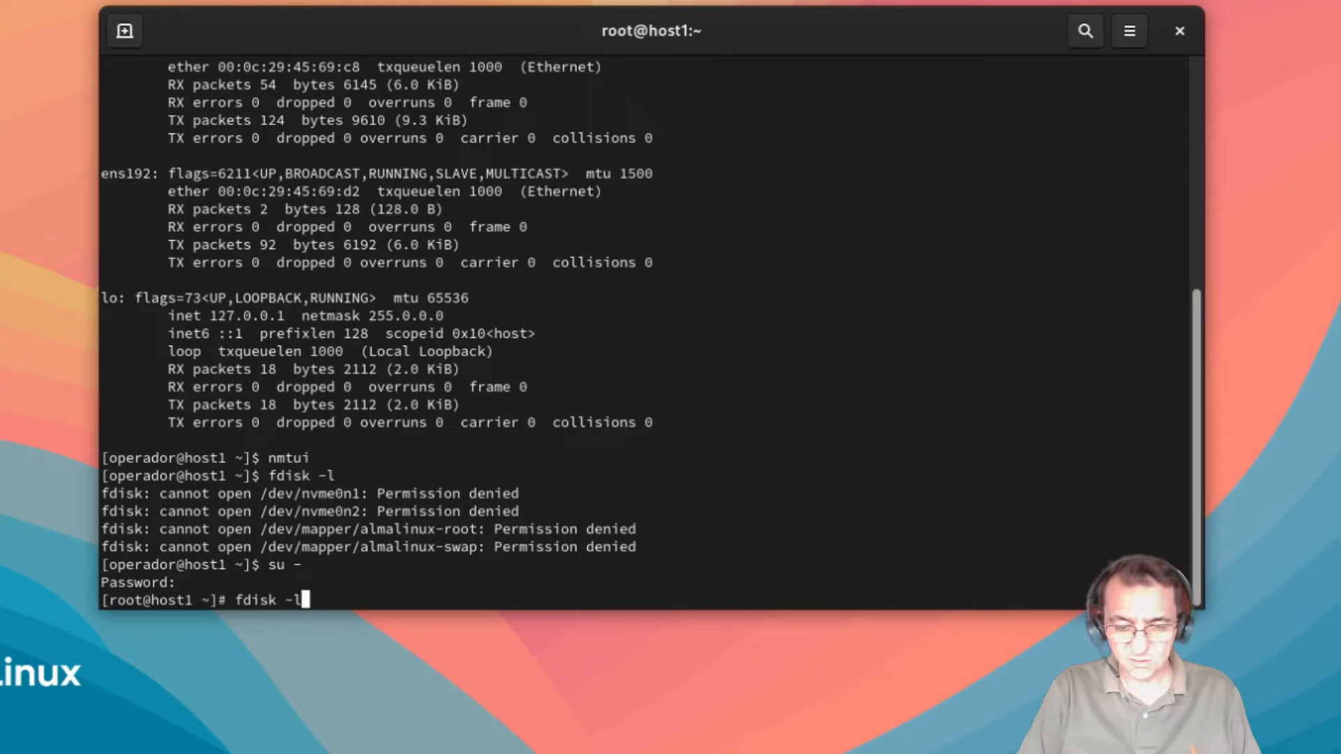
{"action": "key", "text": "Return"}
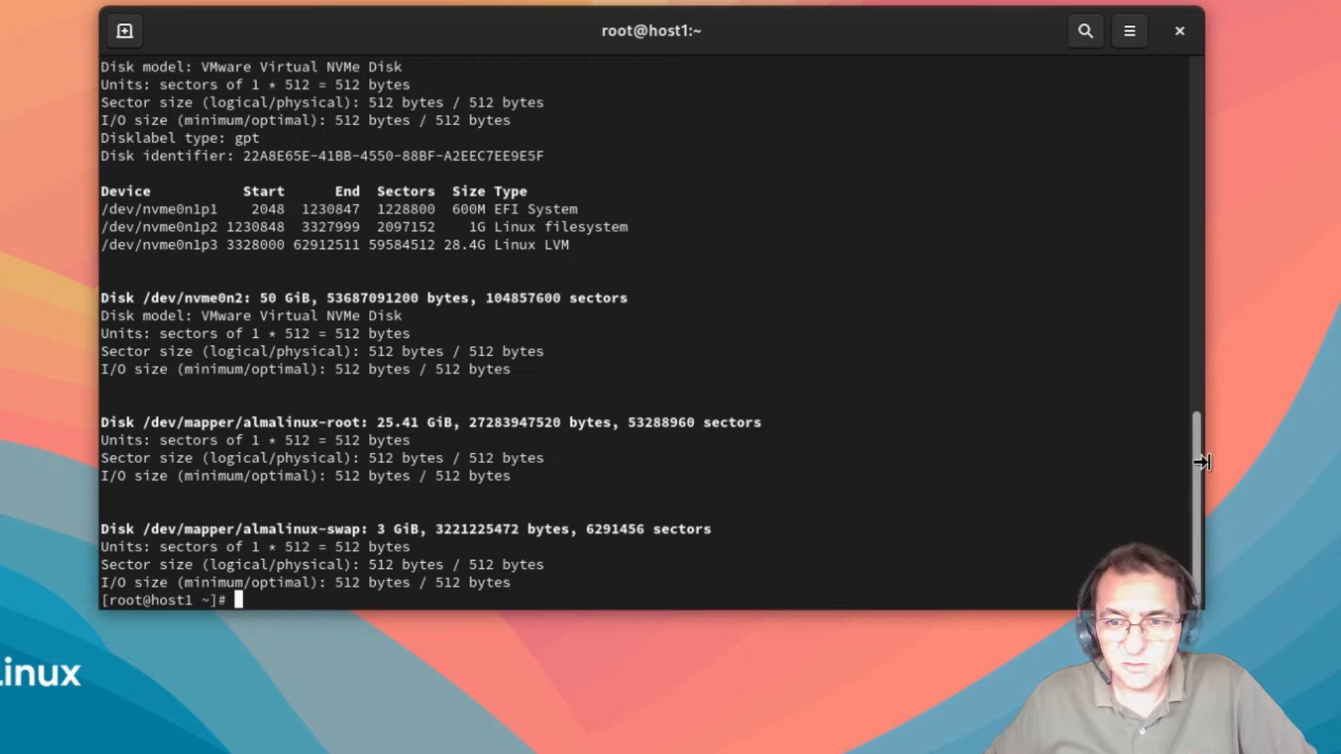
Step: Point out /dev/nvme0n1's three partitions and the 50 GiB /dev/nvme0n2, copying its device name
{"action": "left_click_drag", "start_coordinate": [1199, 468], "coordinate": [1163, 351]}
{"action": "left_click_drag", "start_coordinate": [1206, 612], "coordinate": [1340, 753]}
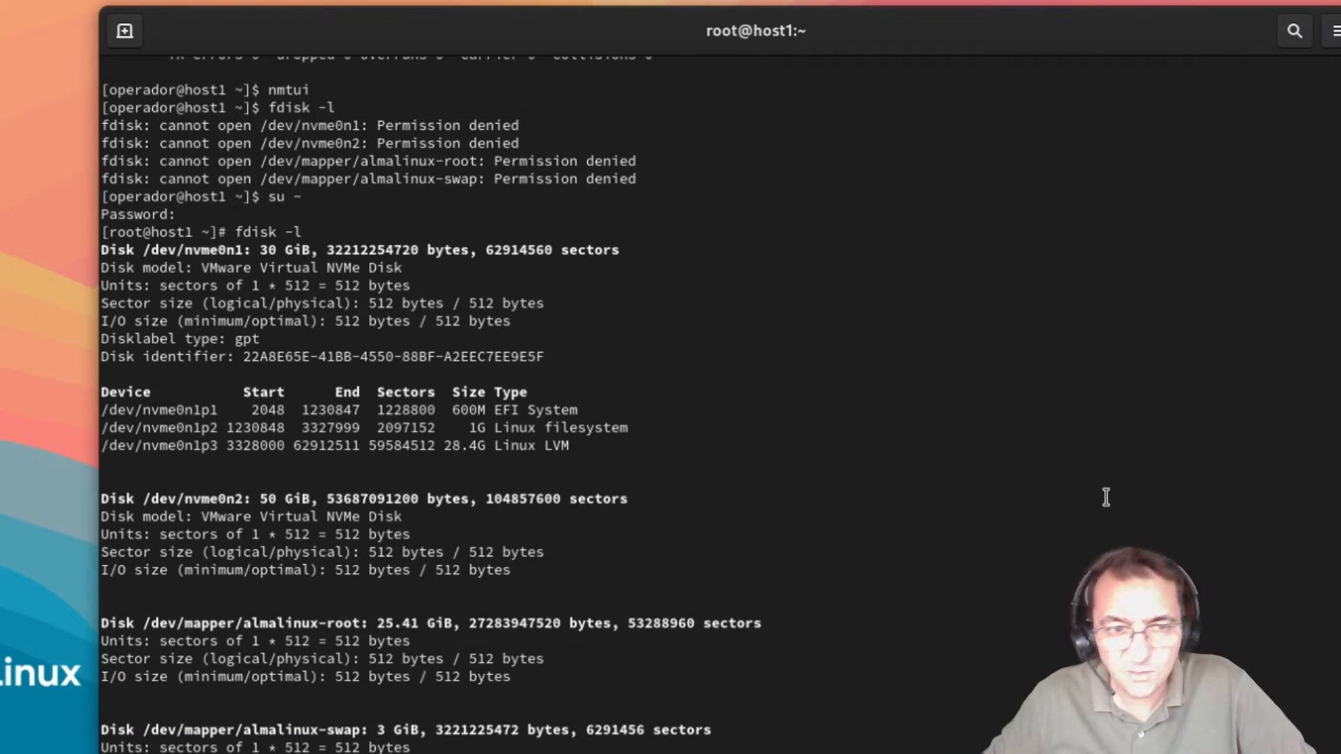
{"action": "scroll", "coordinate": [670, 442], "scroll_direction": "down", "scroll_amount": 1}
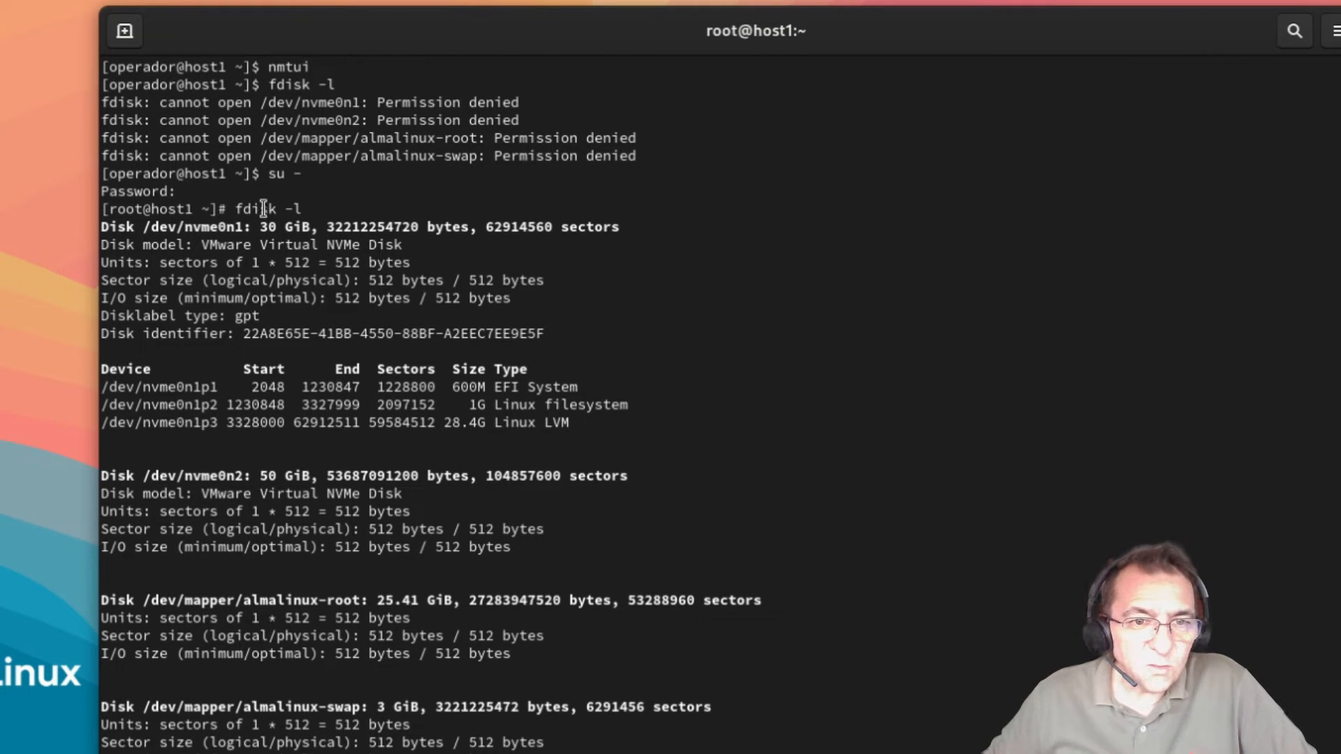
{"action": "left_click_drag", "start_coordinate": [150, 226], "coordinate": [283, 233]}
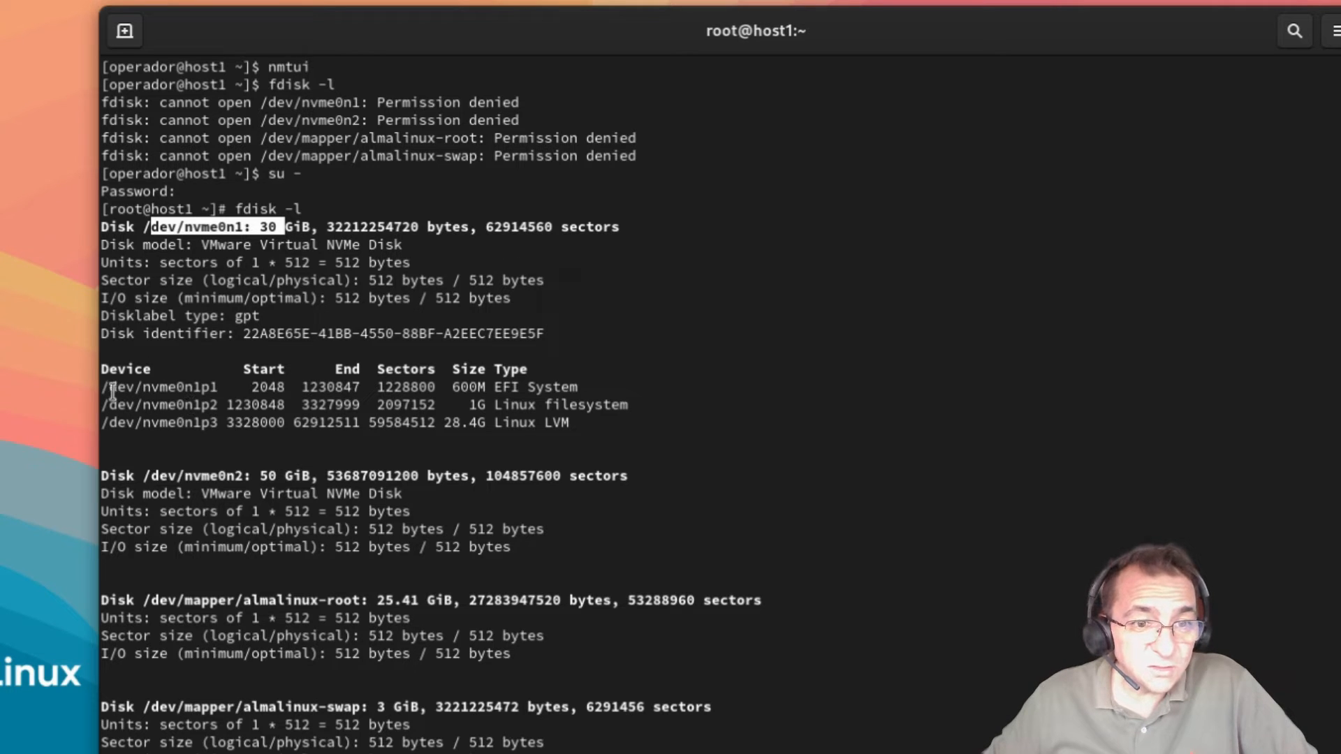
{"action": "left_click_drag", "start_coordinate": [106, 386], "coordinate": [629, 416]}
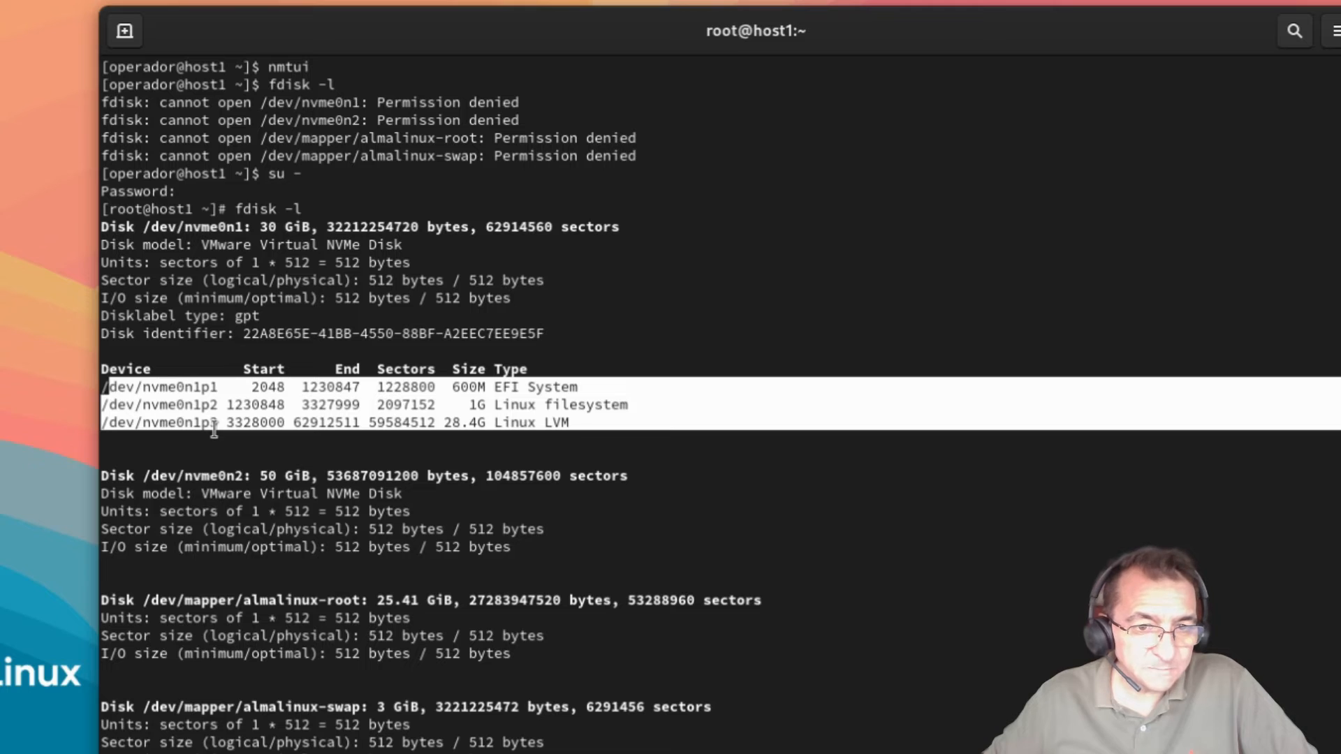
{"action": "left_click_drag", "start_coordinate": [106, 476], "coordinate": [143, 476]}
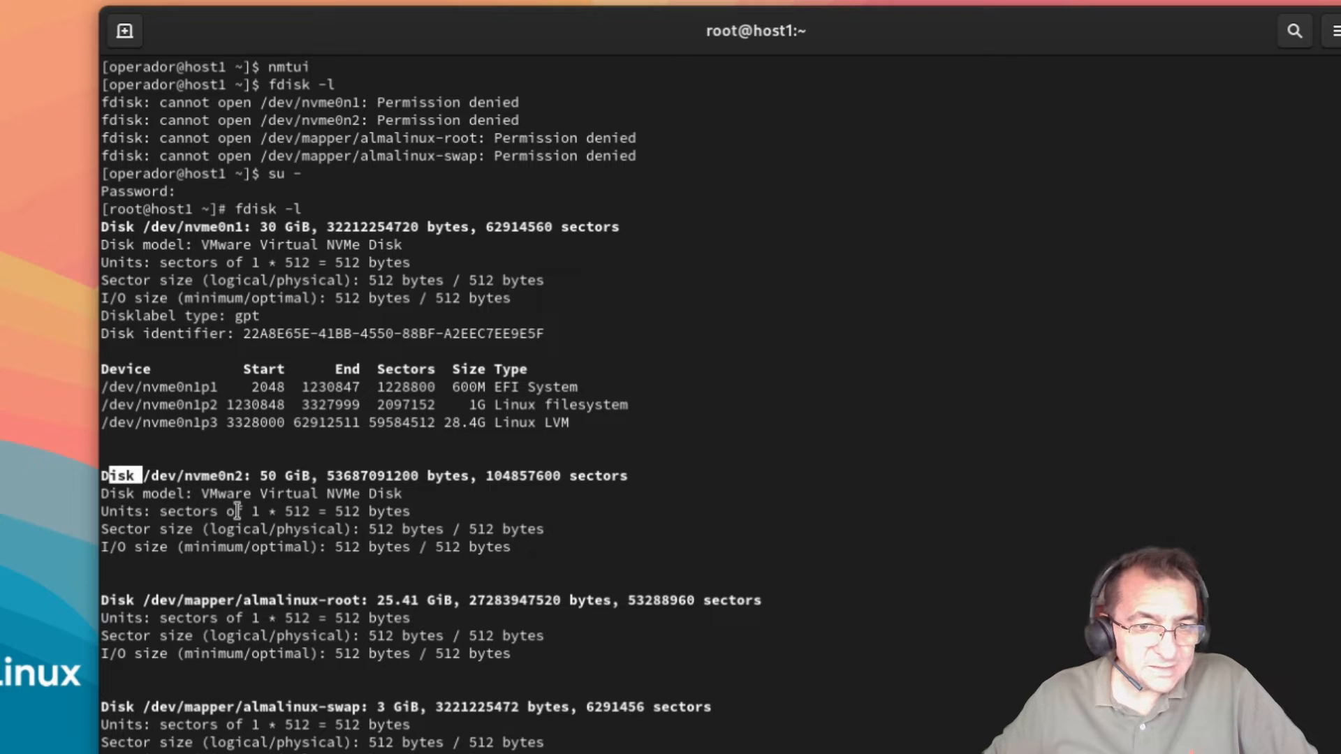
{"action": "left_click_drag", "start_coordinate": [260, 476], "coordinate": [293, 475]}
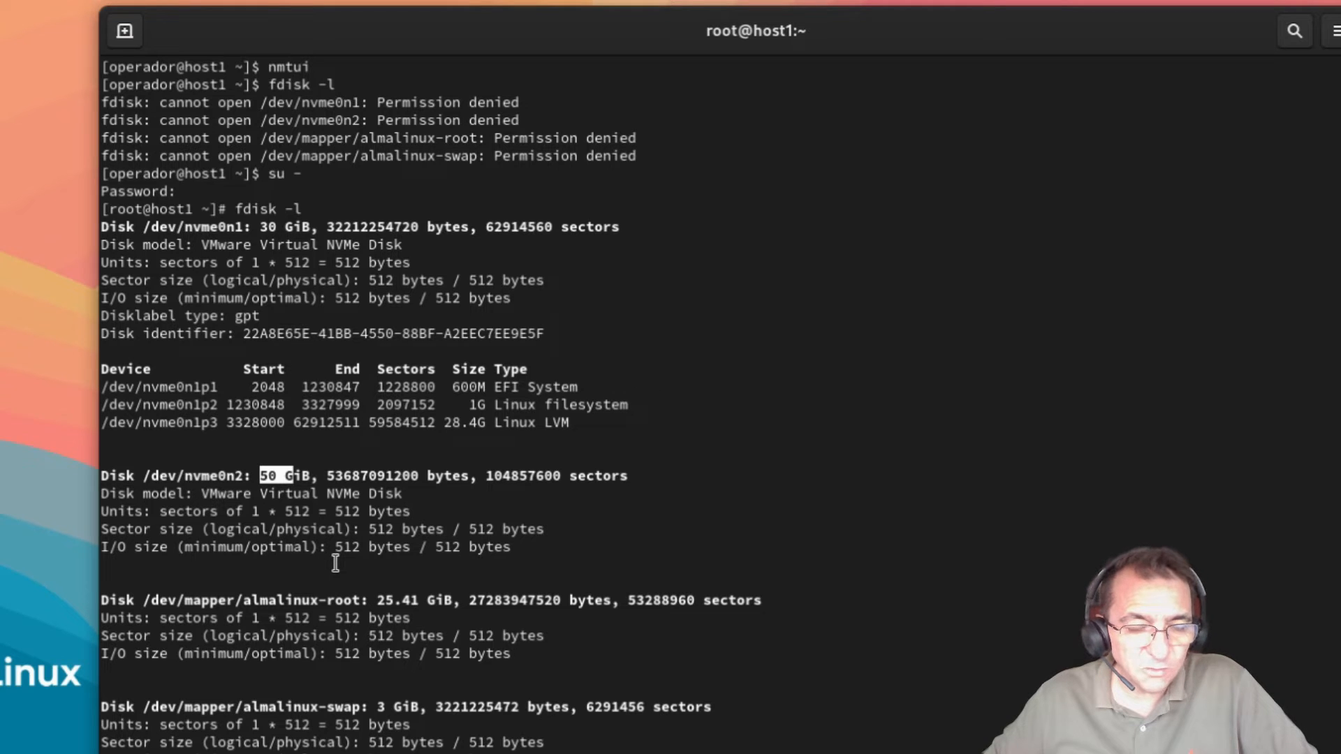
{"action": "left_click_drag", "start_coordinate": [144, 476], "coordinate": [228, 474]}
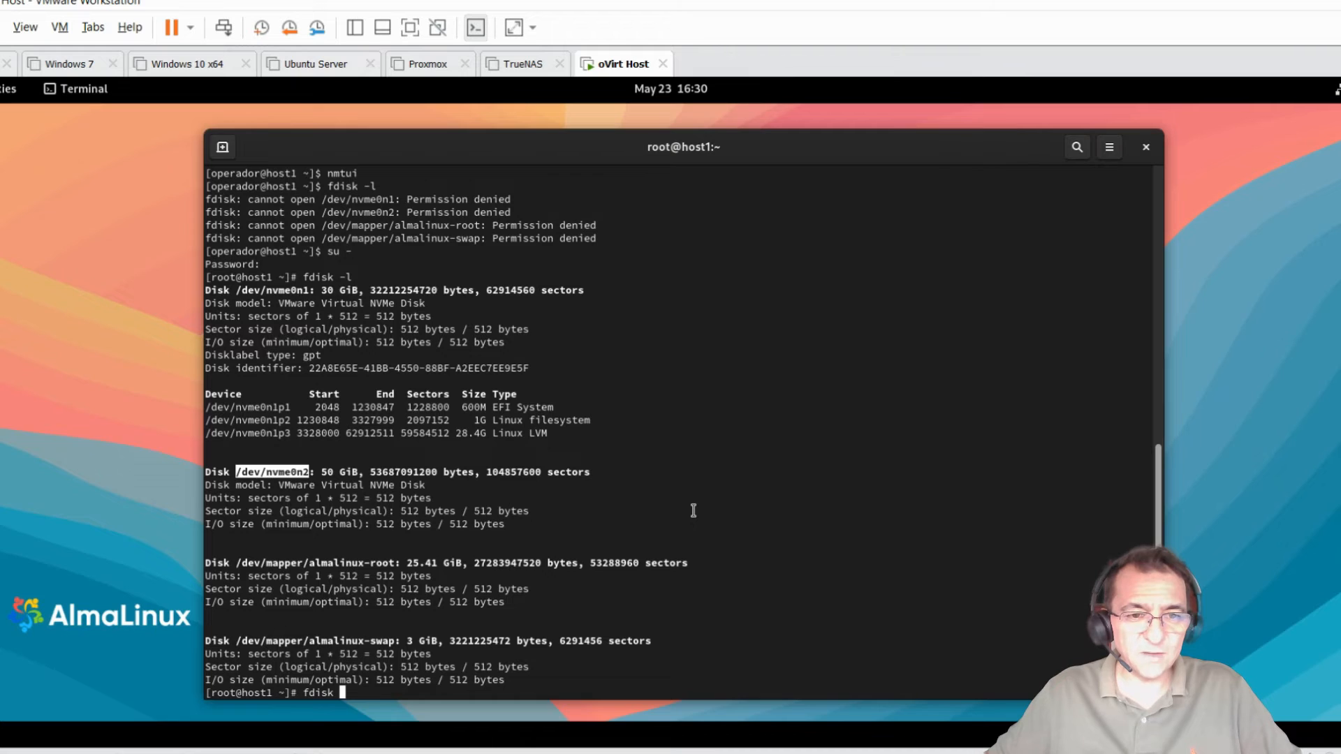
Step: Run fdisk on the pasted /dev/nvme0n2 and print its empty DOS partition table
{"action": "middle_click", "coordinate": [693, 510]}
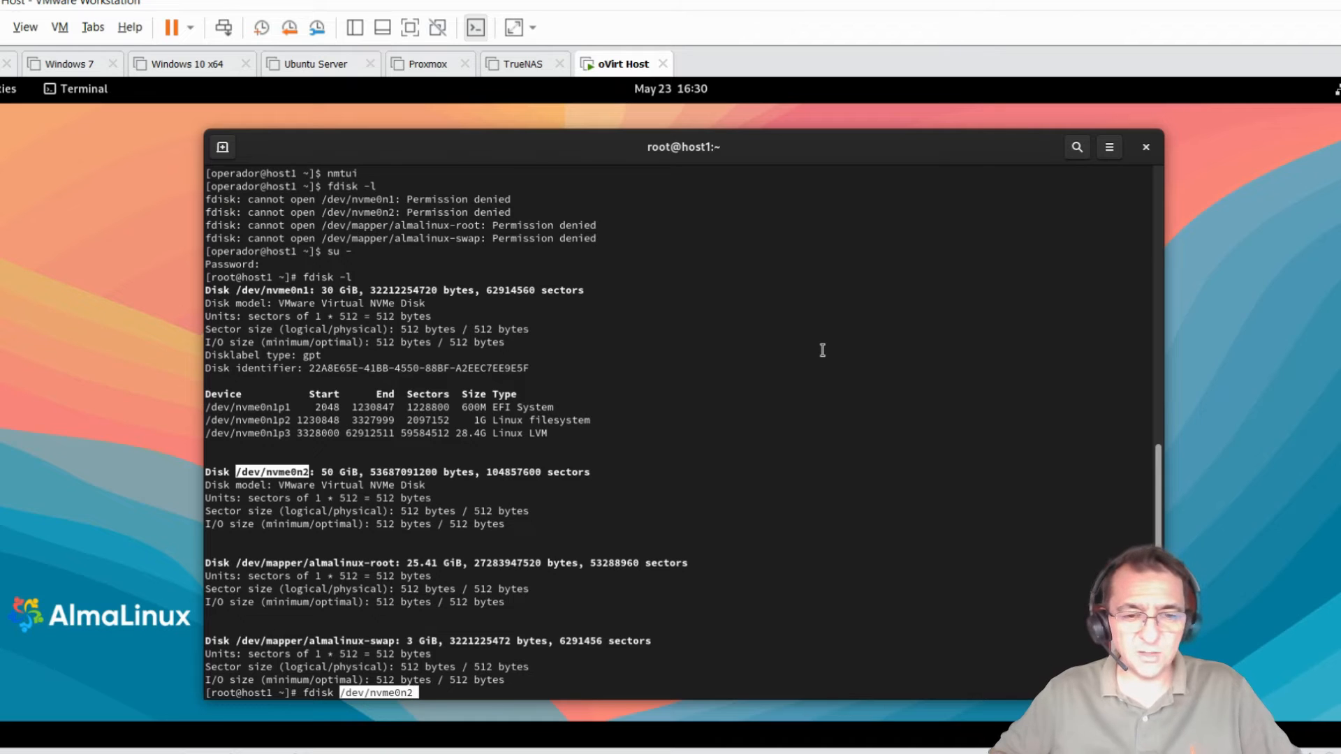
{"action": "key", "text": "Return"}
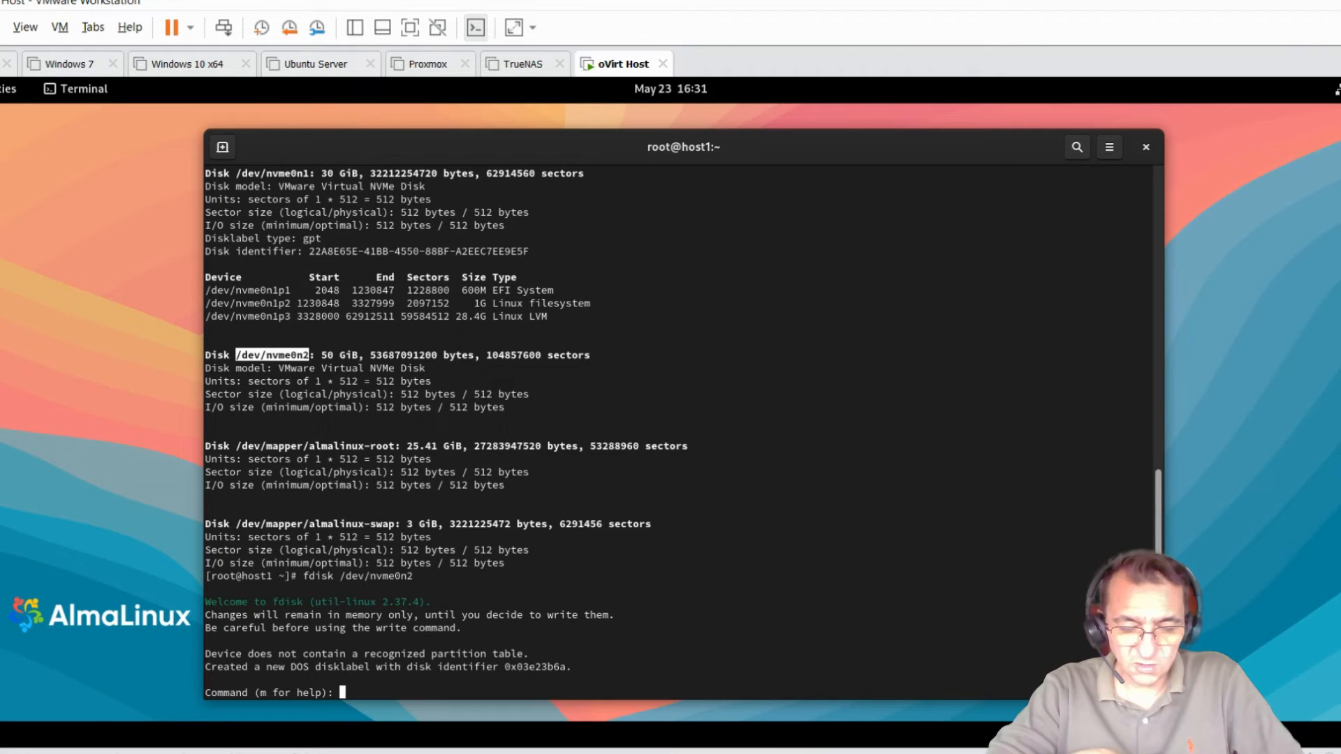
{"action": "type", "text": "p"}
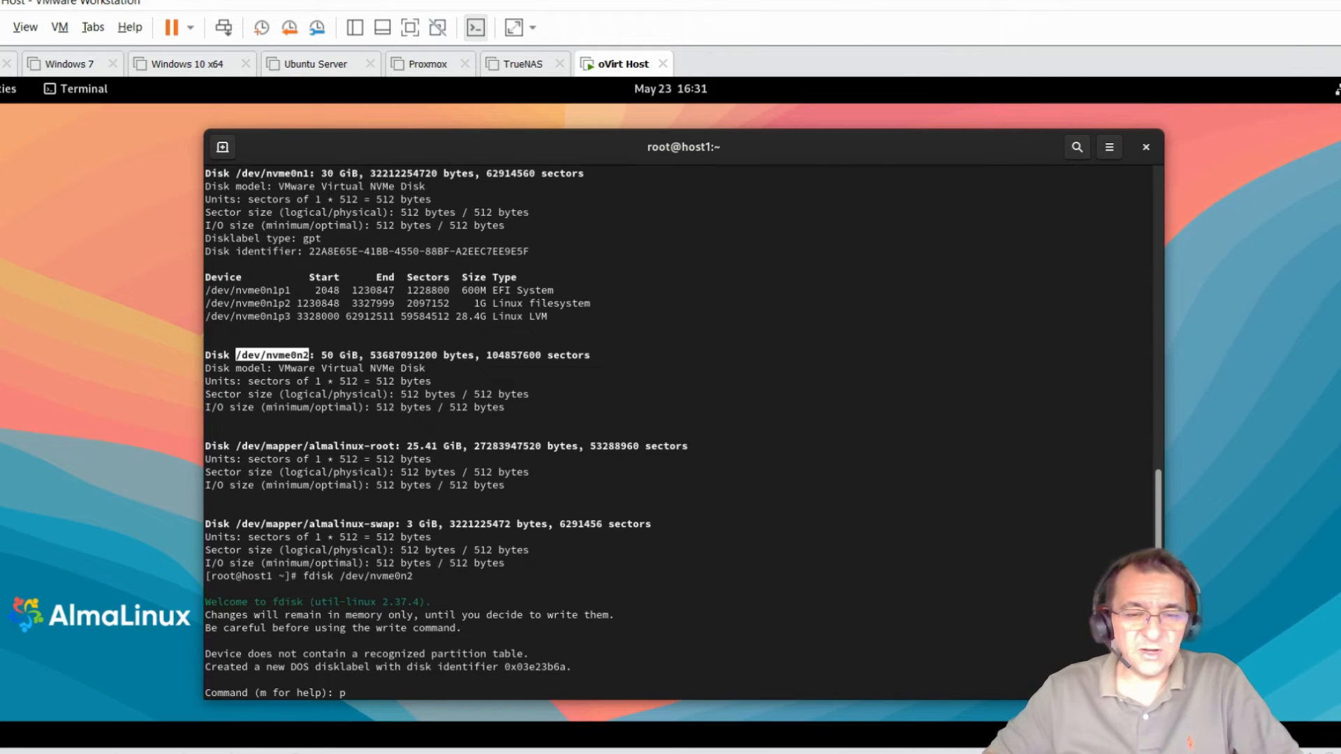
{"action": "key", "text": "Return"}
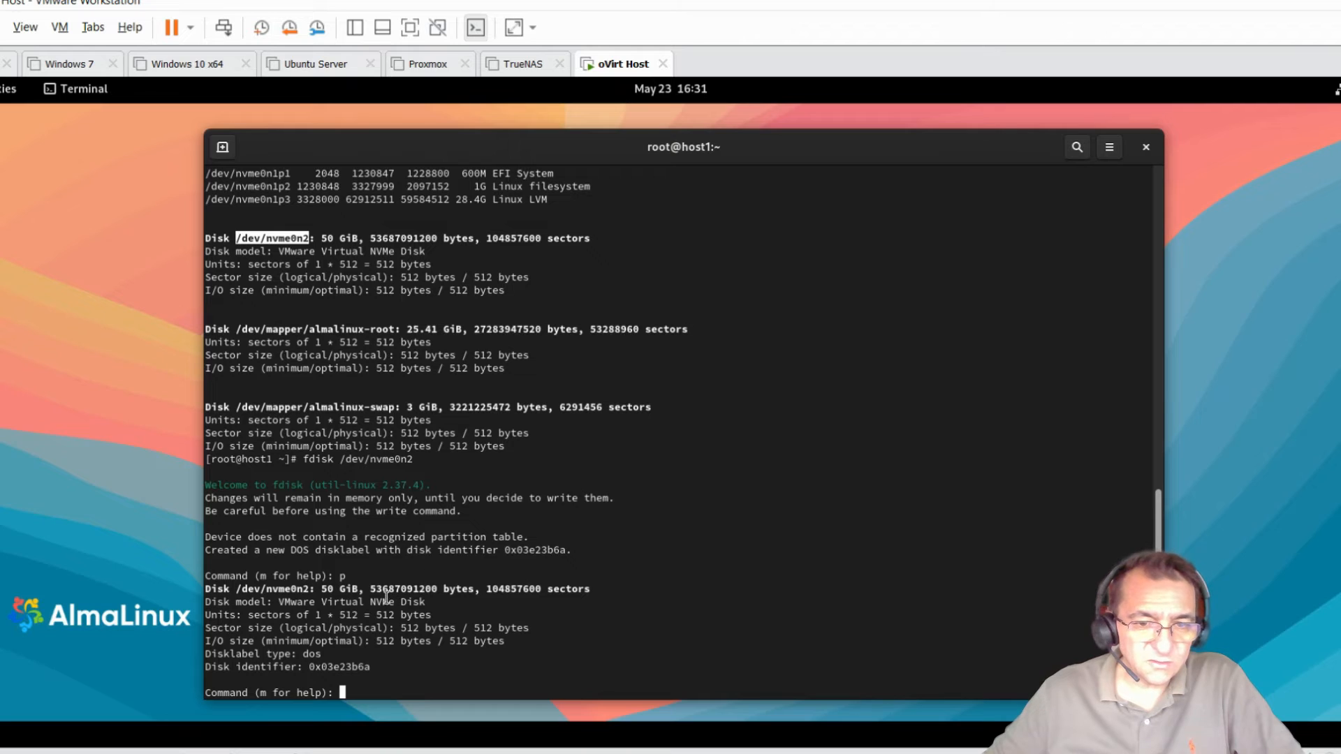
{"action": "mouse_move", "coordinate": [378, 583]}
{"action": "left_mouse_down"}
{"action": "mouse_move", "coordinate": [394, 584]}
{"action": "mouse_move", "coordinate": [354, 591]}
{"action": "mouse_move", "coordinate": [396, 594]}
{"action": "left_mouse_up"}
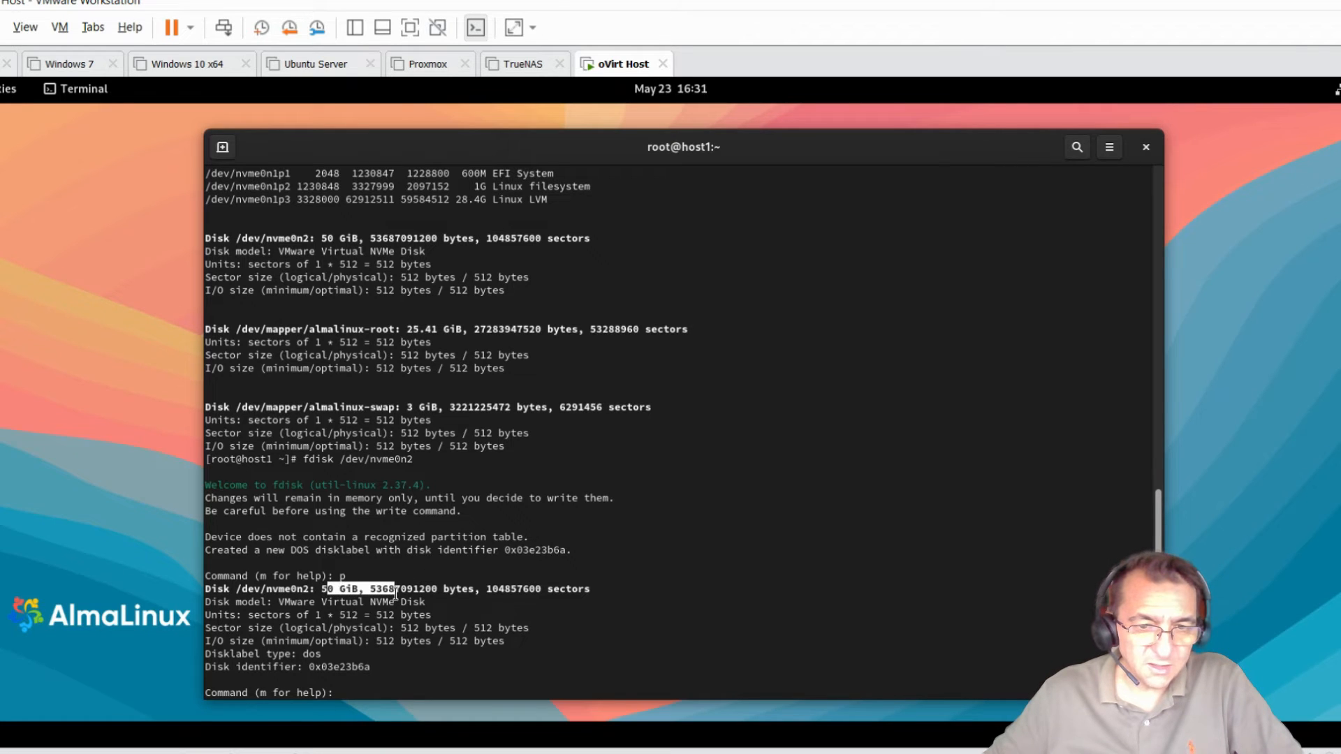
{"action": "left_click", "coordinate": [440, 628]}
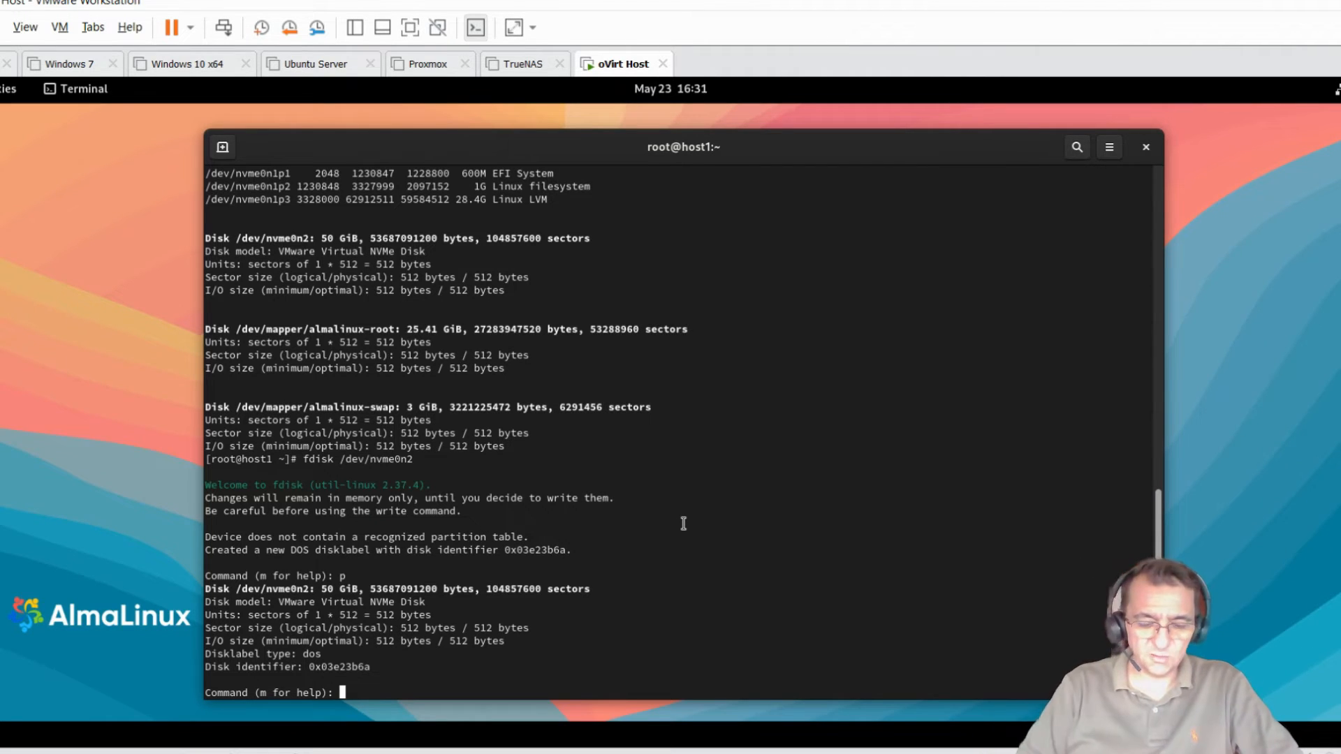
Step: Create primary partition 1 on /dev/nvme0n2 from sector 2048 to the disk's end
{"action": "type", "text": "n"}
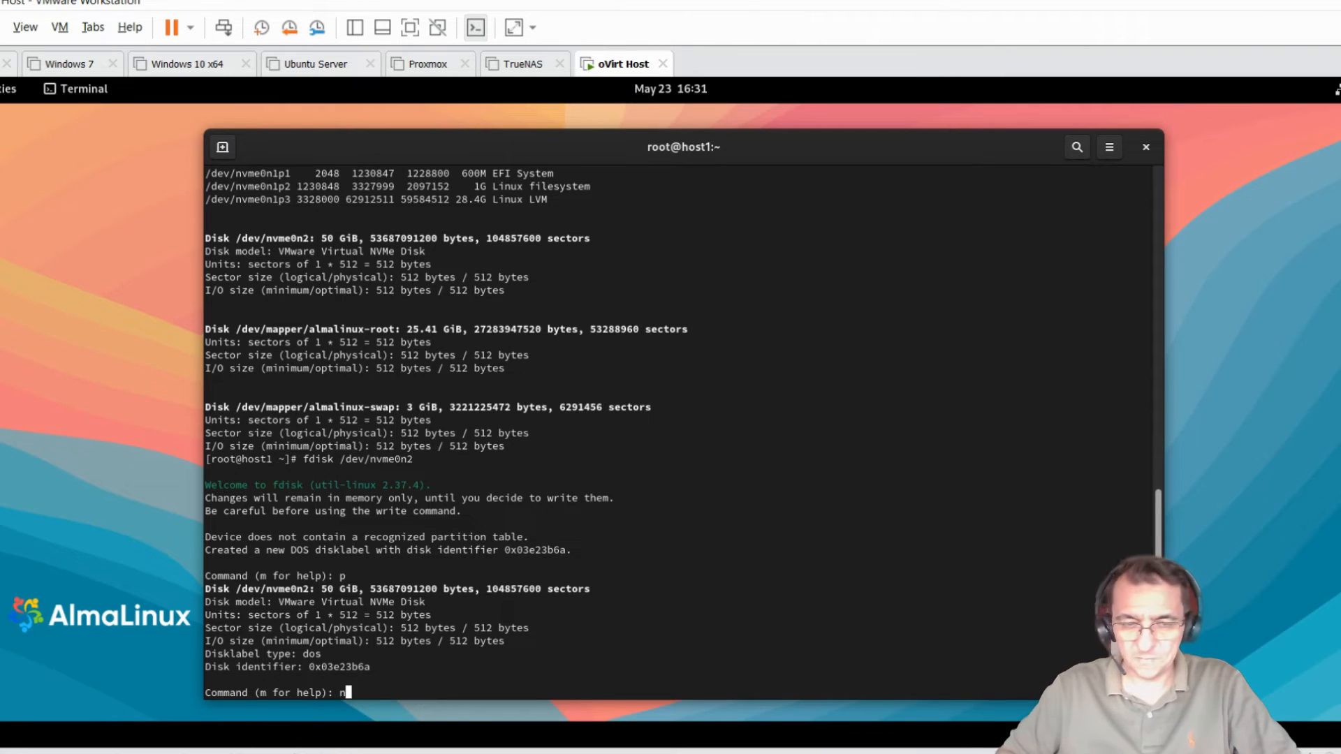
{"action": "key", "text": "Return"}
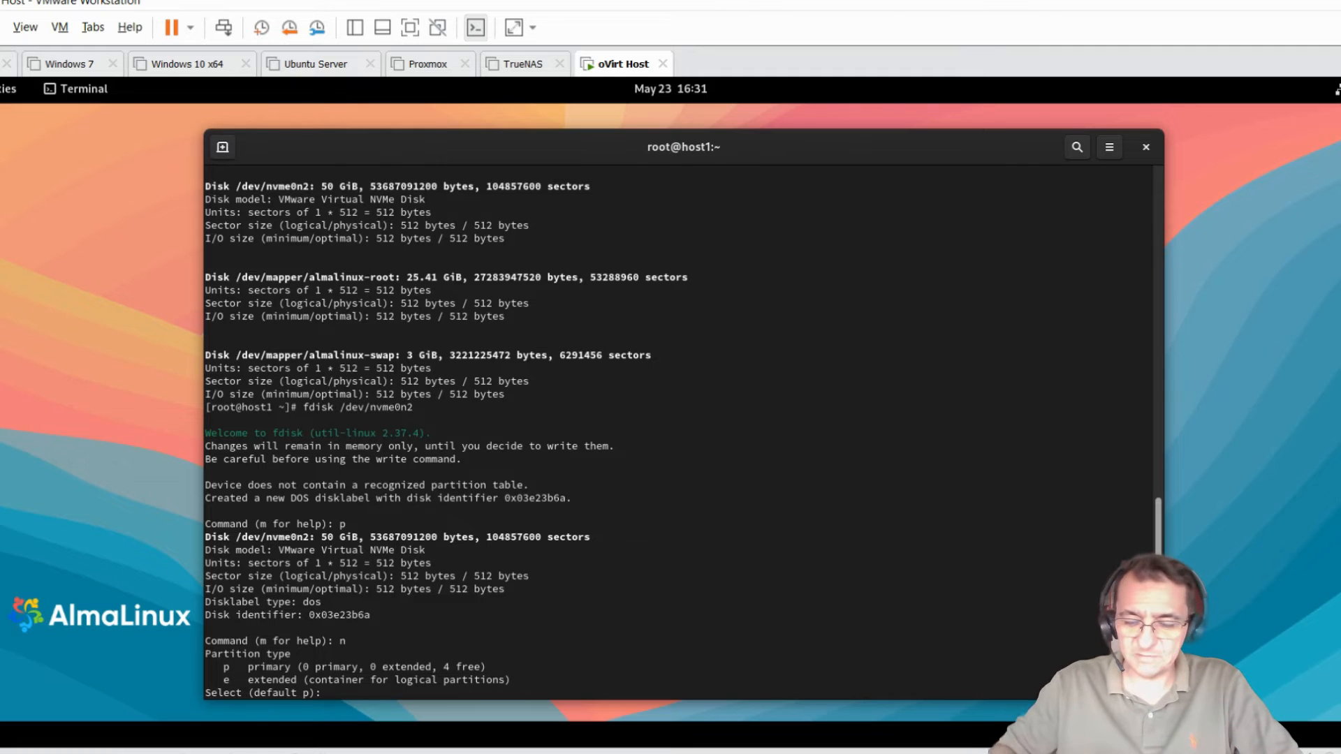
{"action": "key", "text": "Return"}
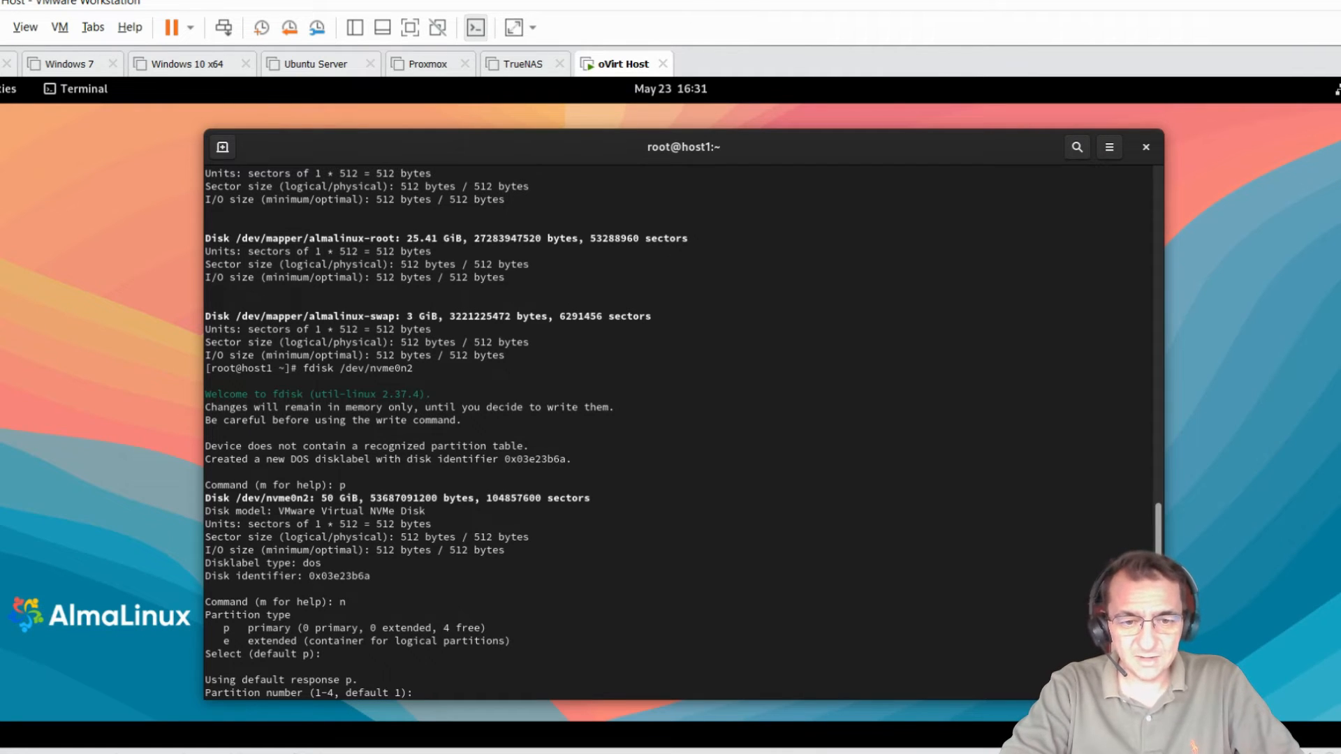
{"action": "key", "text": "Return"}
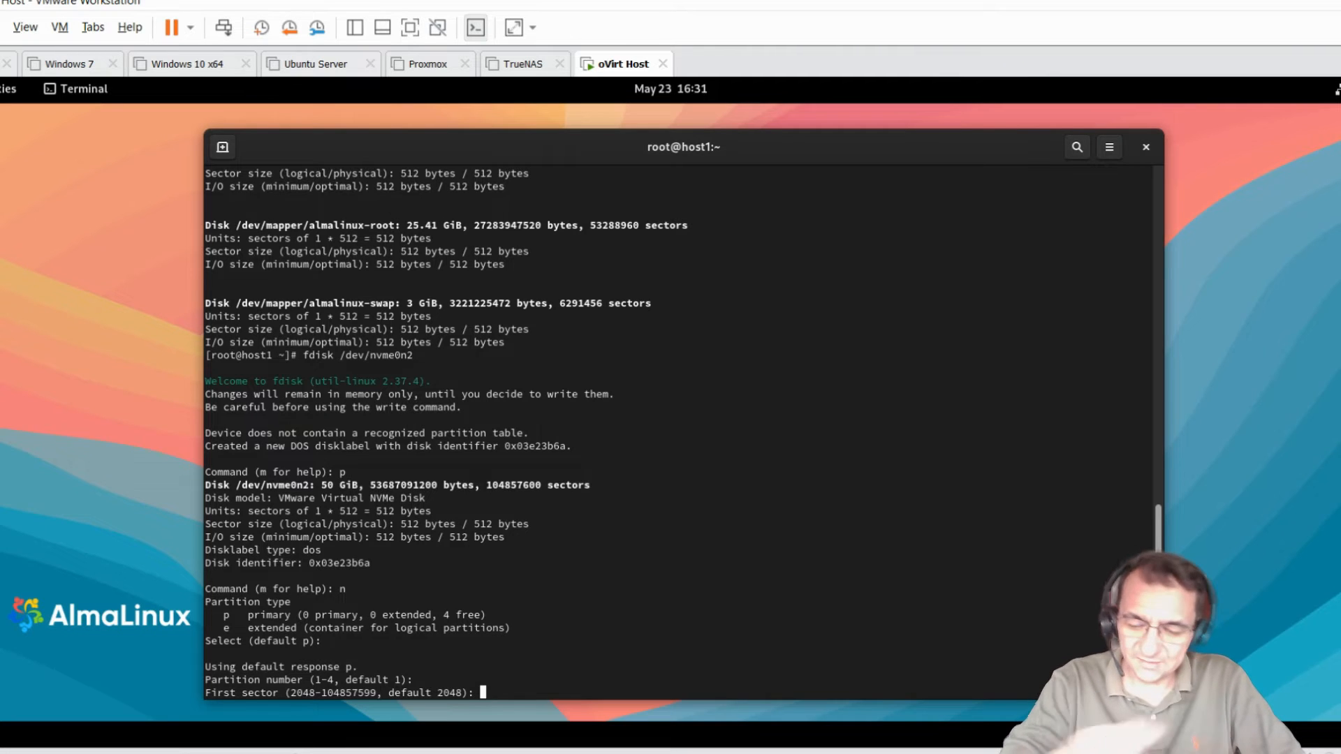
{"action": "key", "text": "Return"}
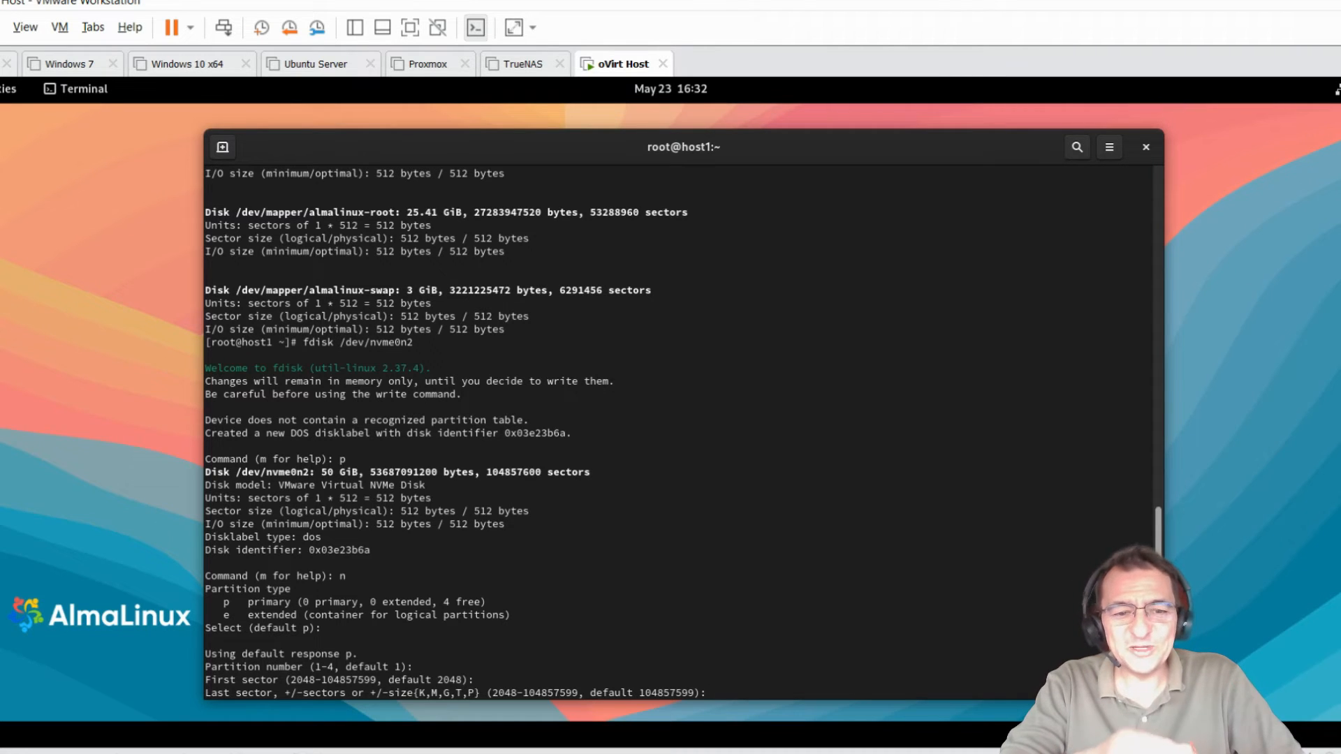
{"action": "key", "text": "Return"}
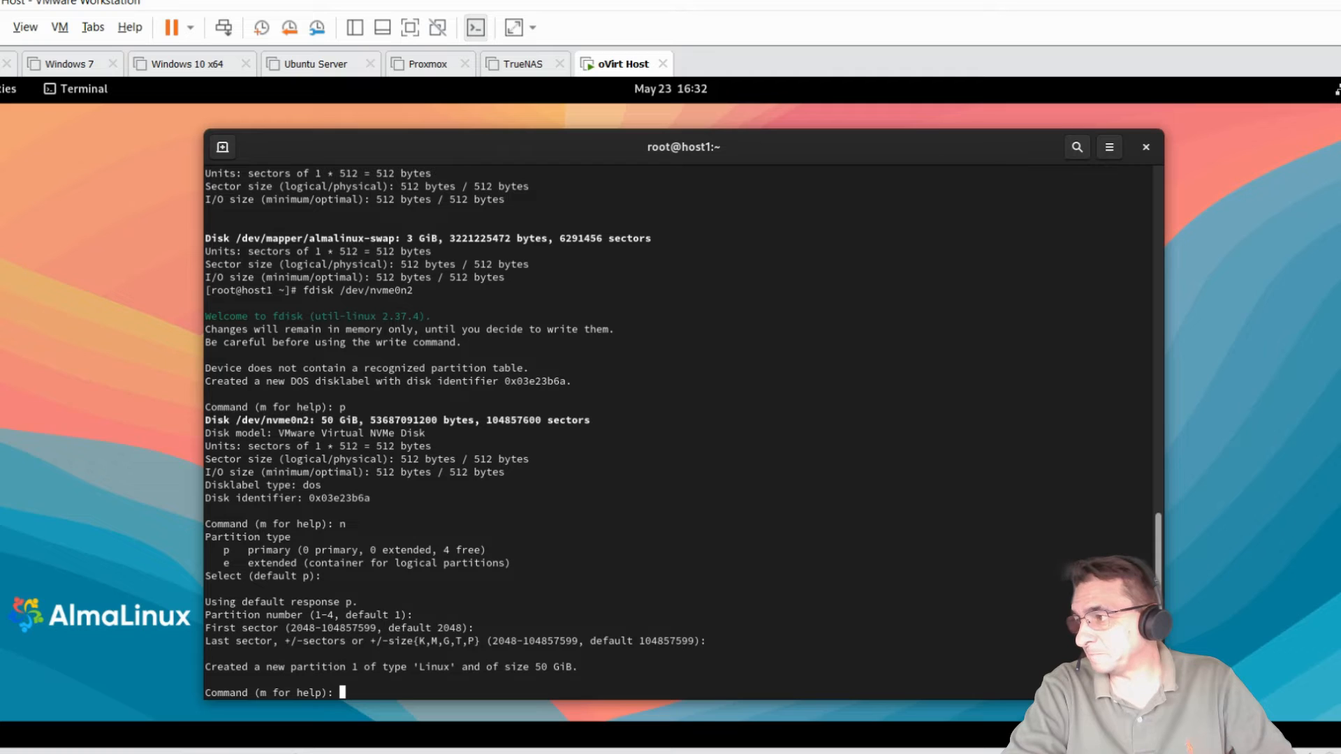
Step: List the partition type codes and set partition 1 to type 8e, Linux LVM
{"action": "type", "text": "t"}
{"action": "key", "text": "Return"}
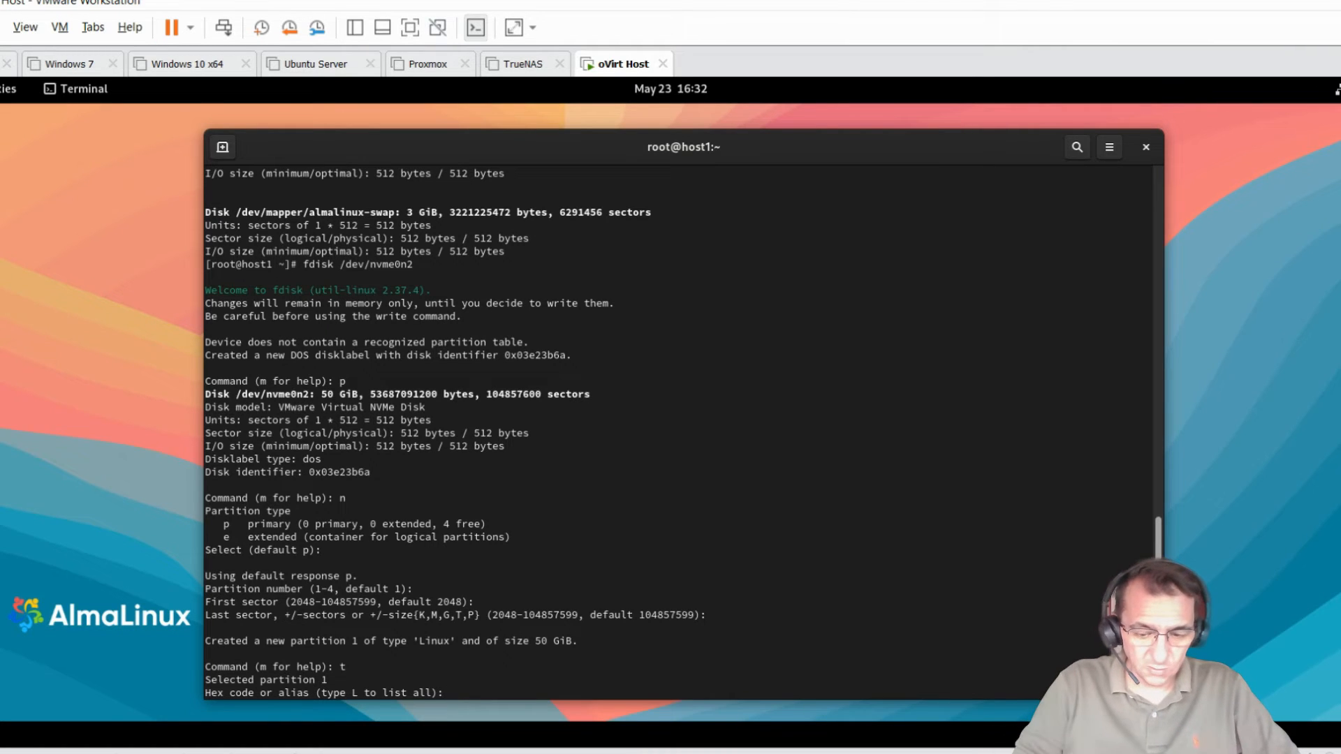
{"action": "type", "text": "l"}
{"action": "key", "text": "Return"}
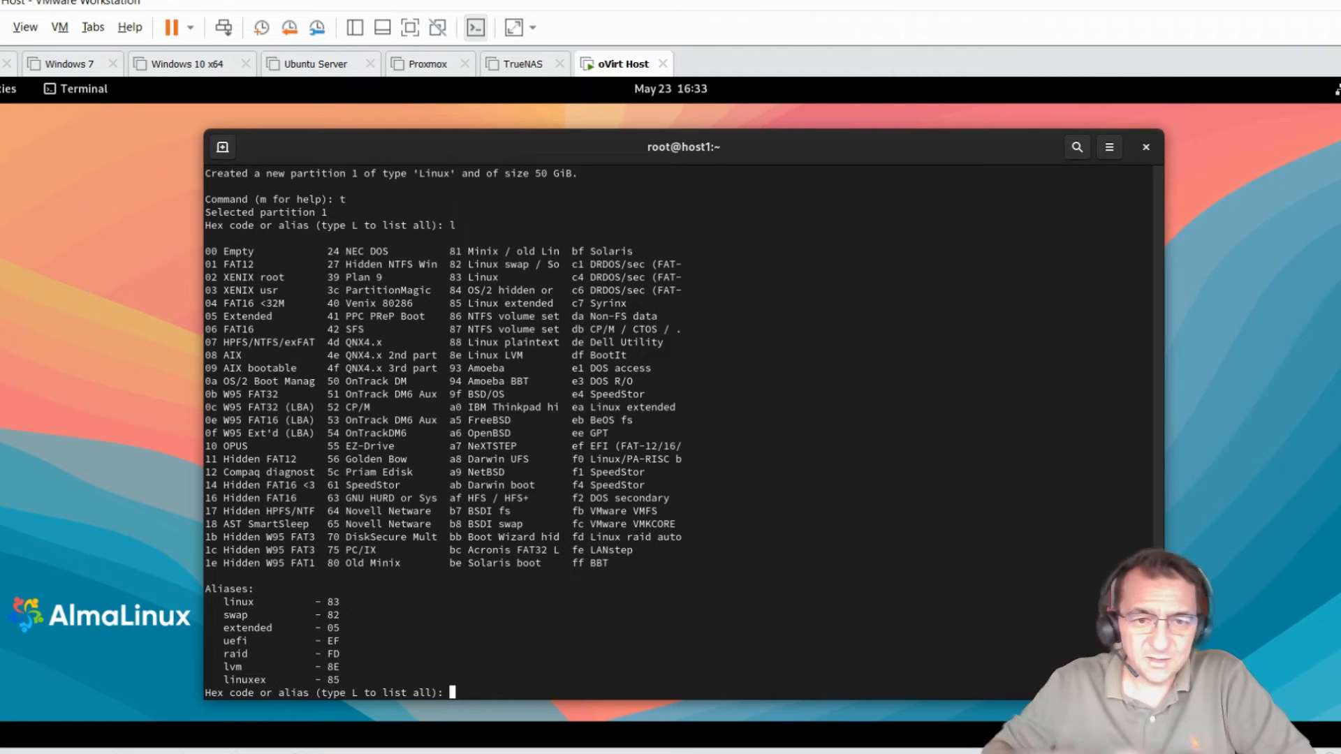
{"action": "left_click_drag", "start_coordinate": [450, 354], "coordinate": [535, 356]}
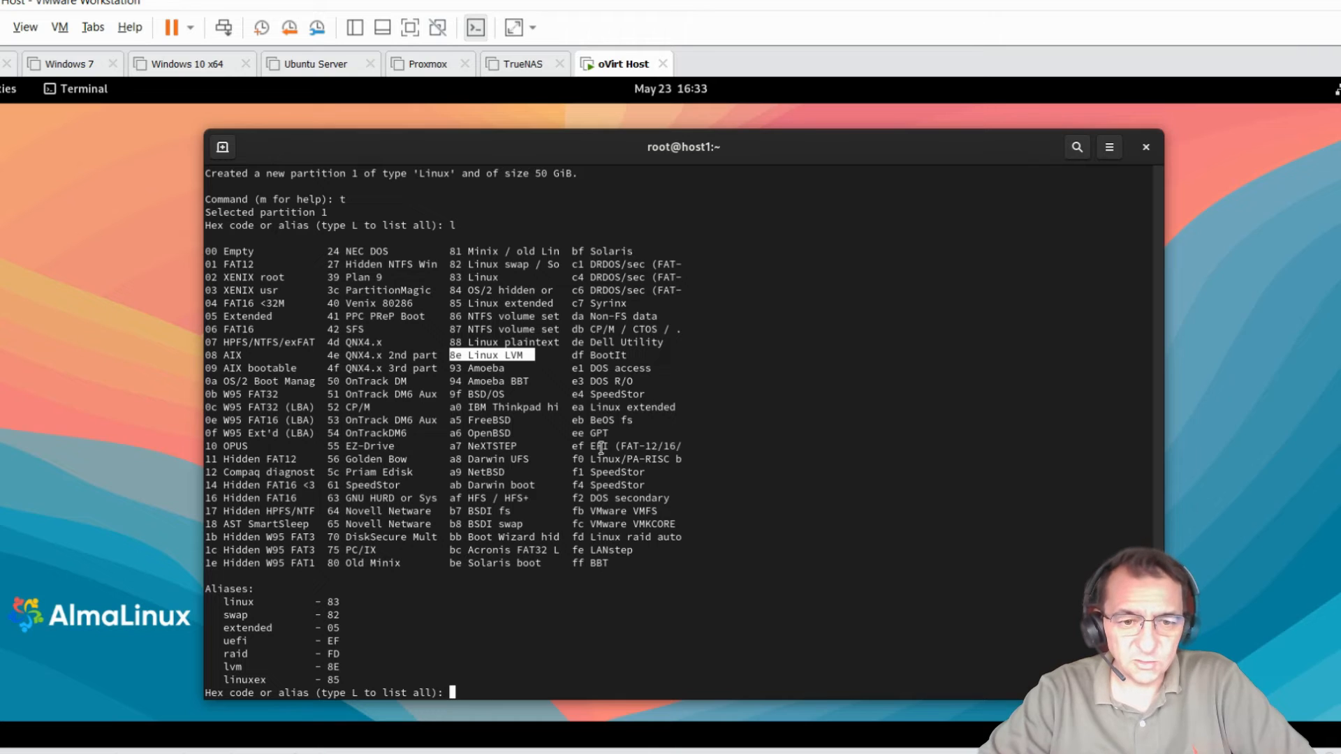
{"action": "type", "text": "8e"}
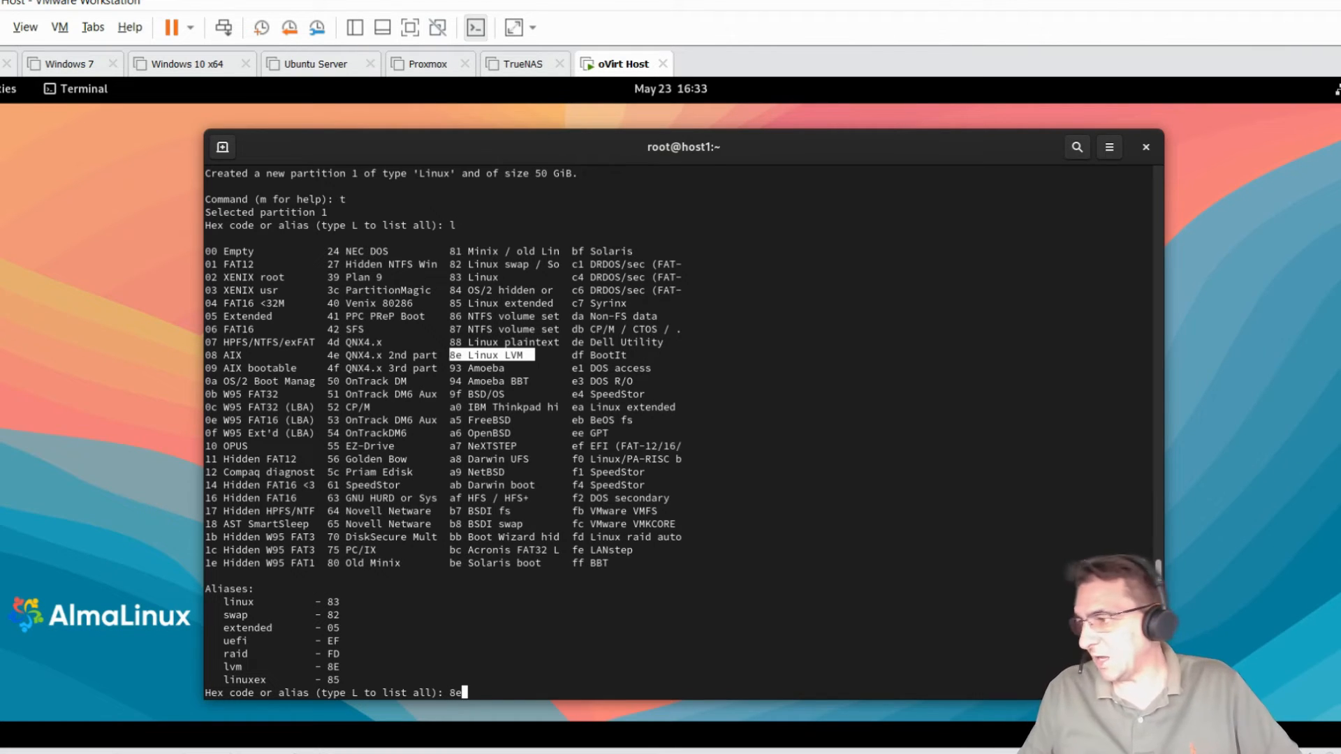
{"action": "key", "text": "Return"}
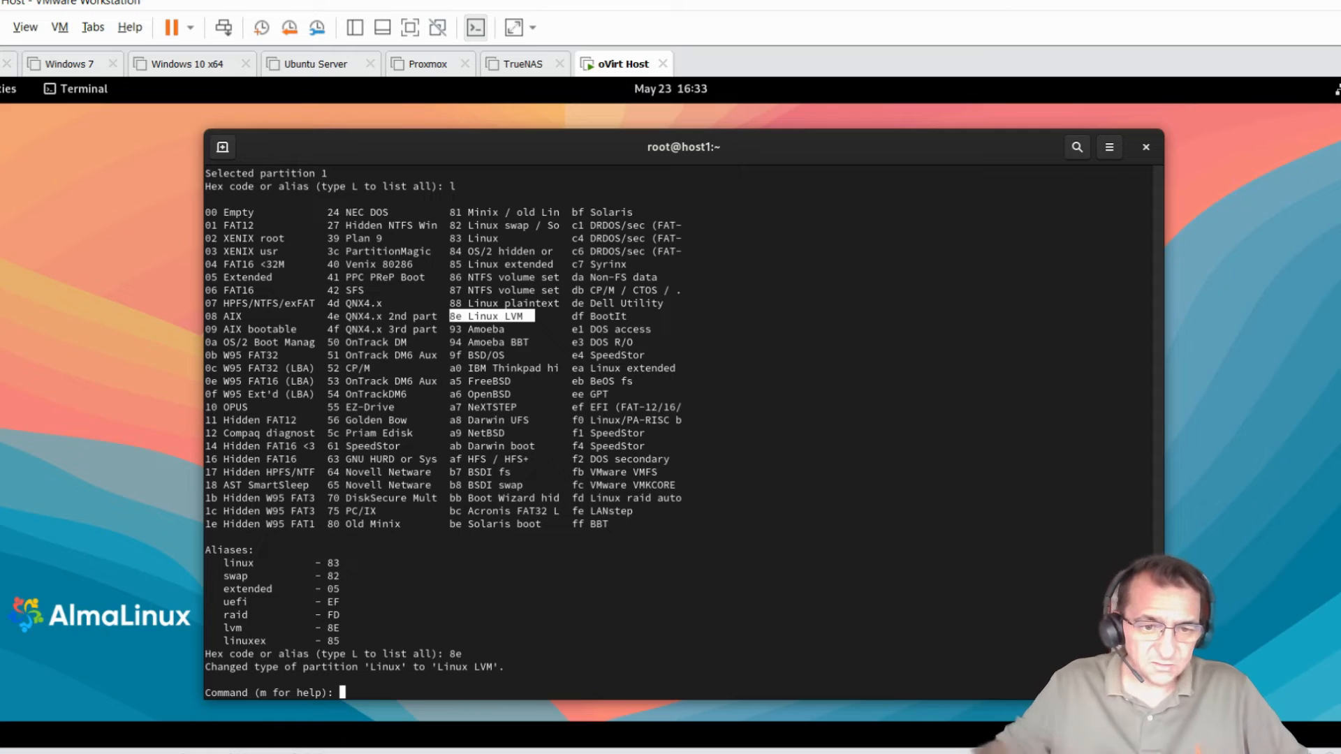
{"action": "left_click_drag", "start_coordinate": [205, 667], "coordinate": [535, 668]}
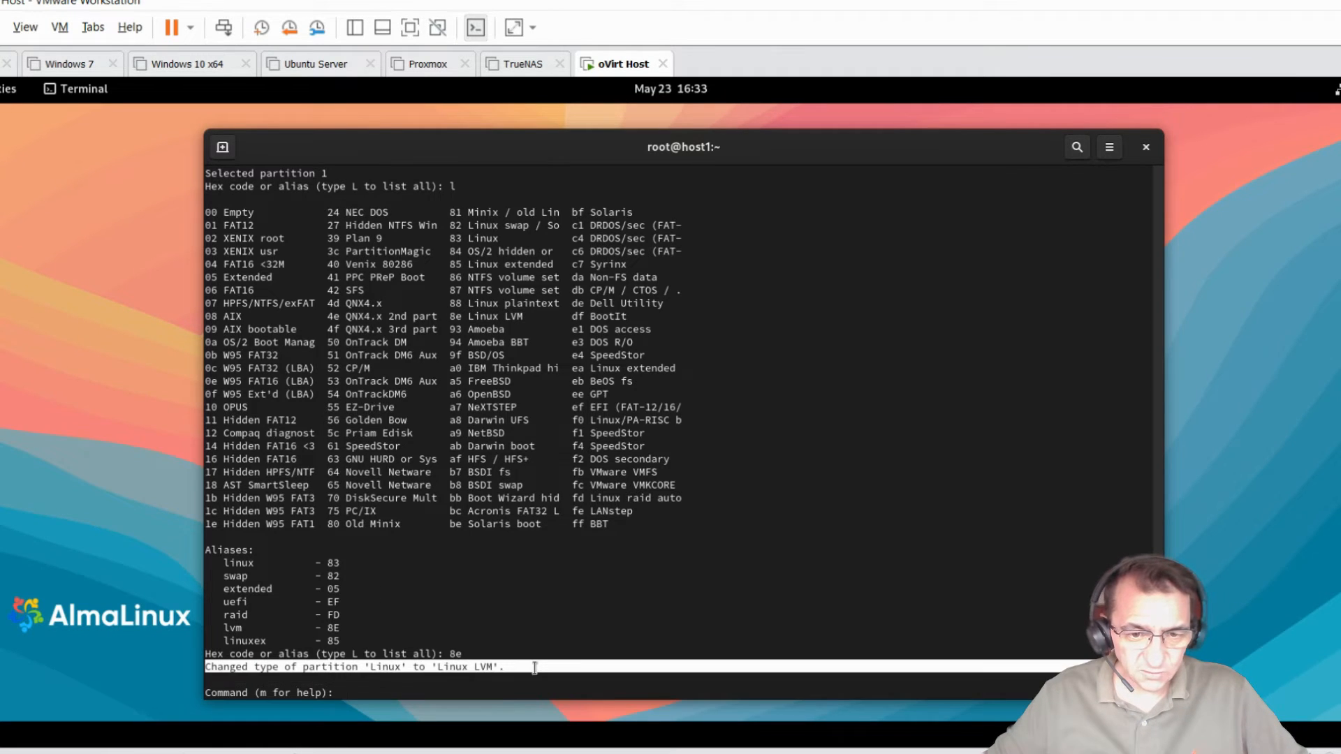
{"action": "left_click", "coordinate": [409, 691]}
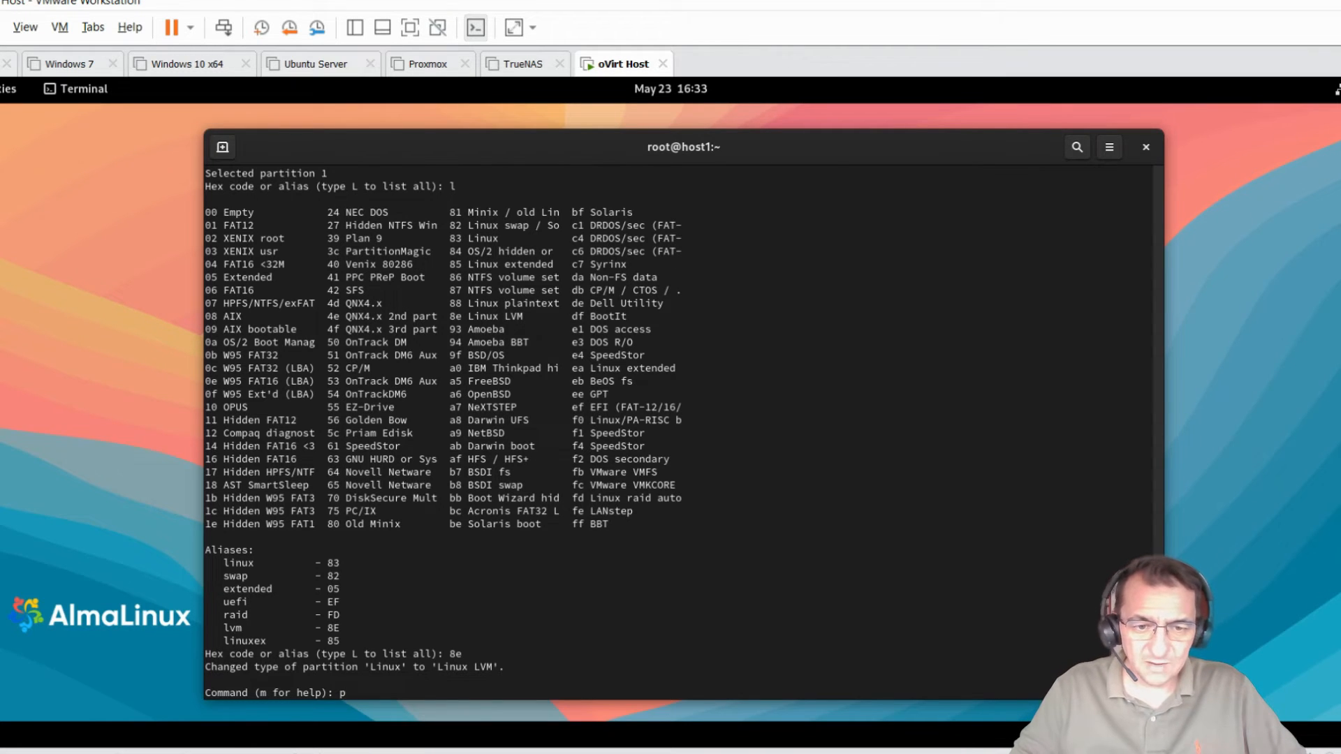
Step: Print the table to verify /dev/nvme0n2p1 as 50G Linux LVM, then write it with w
{"action": "type", "text": "p"}
{"action": "key", "text": "Return"}
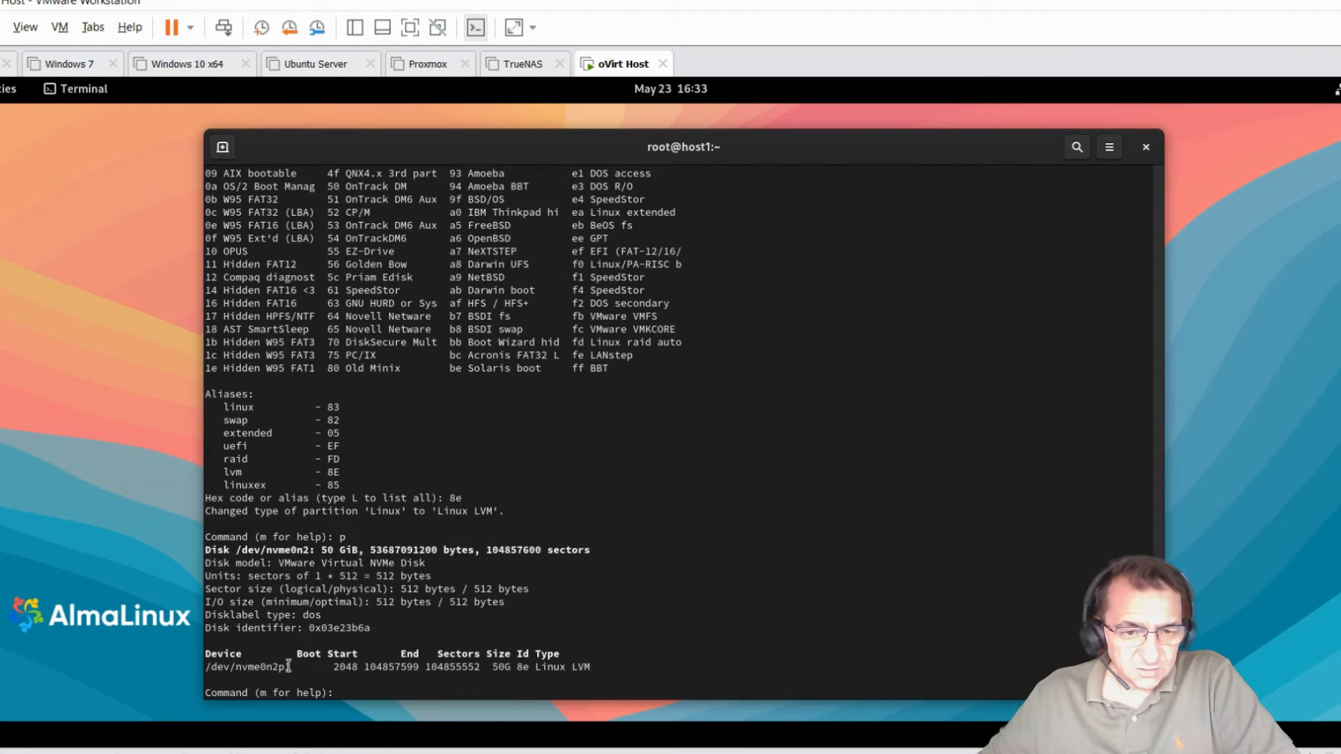
{"action": "left_click_drag", "start_coordinate": [296, 667], "coordinate": [276, 670]}
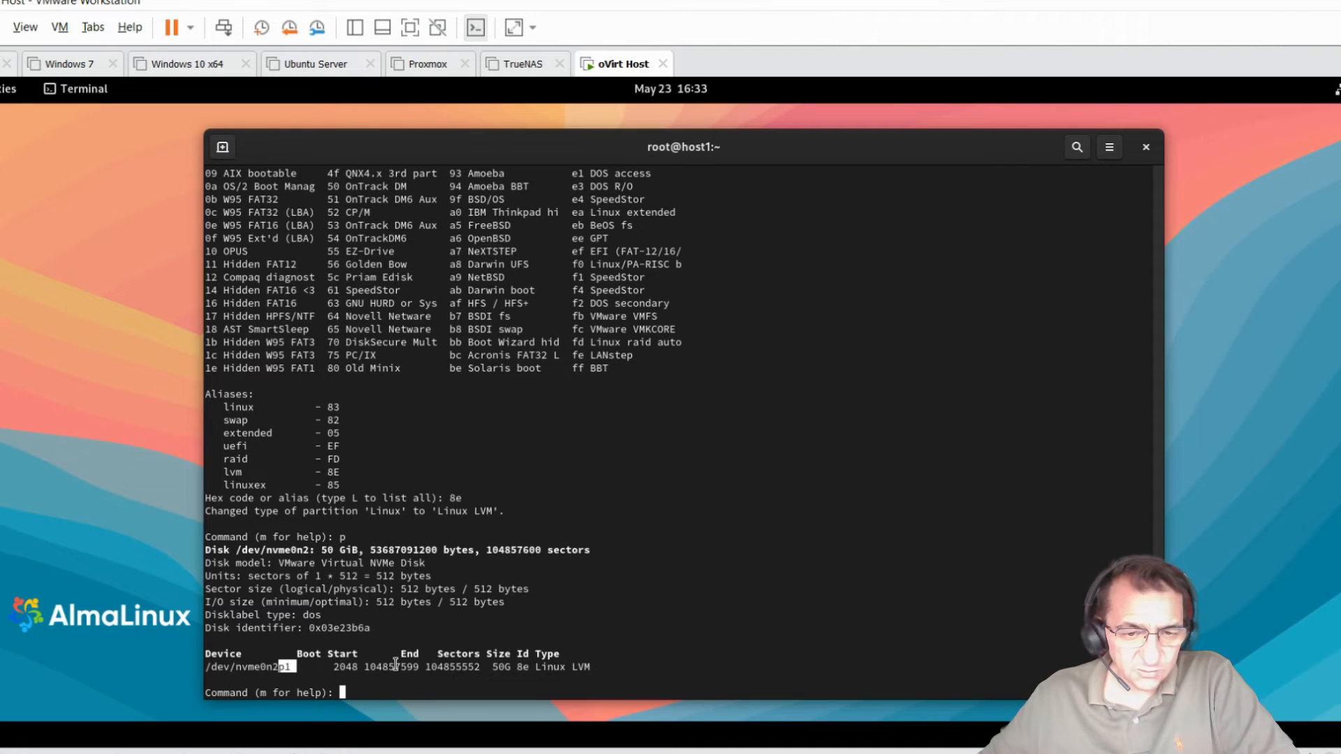
{"action": "double_click", "coordinate": [345, 667]}
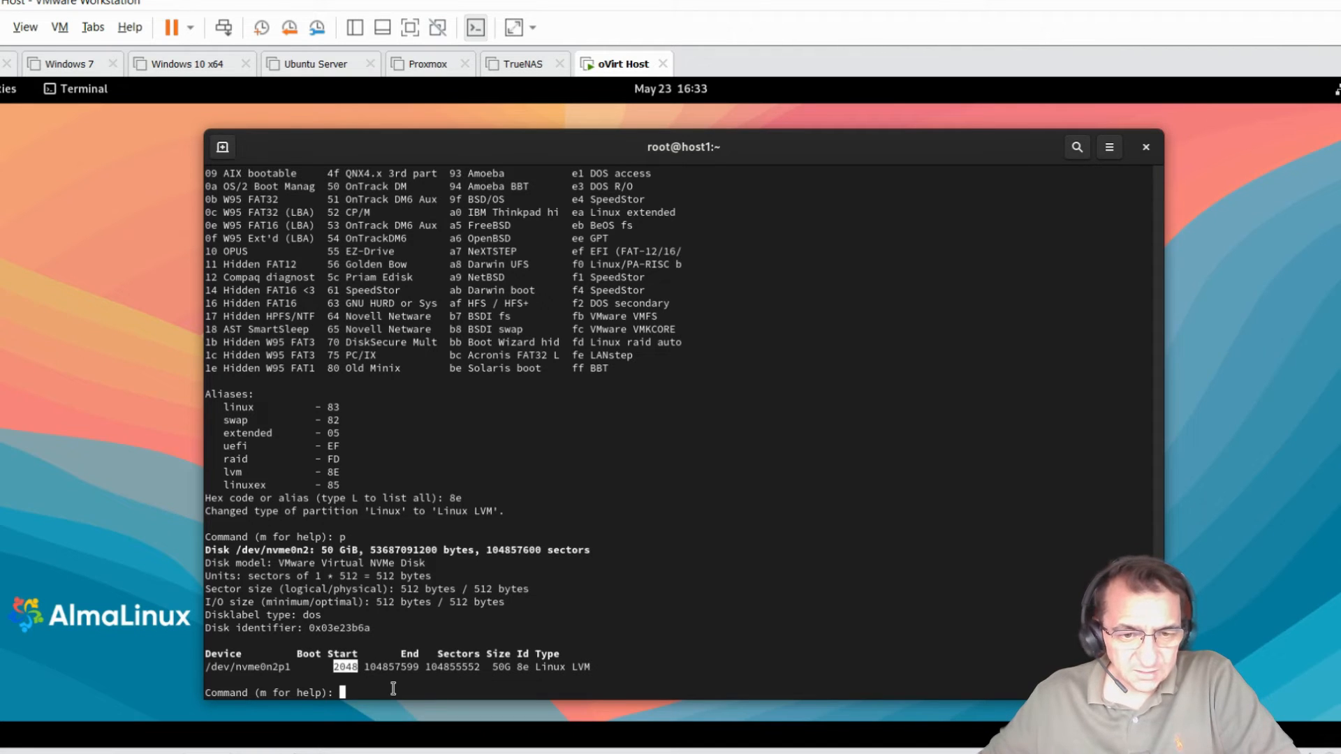
{"action": "left_click", "coordinate": [432, 670]}
{"action": "left_click_drag", "start_coordinate": [442, 668], "coordinate": [516, 667]}
{"action": "left_click", "coordinate": [492, 666]}
{"action": "left_click", "coordinate": [519, 669]}
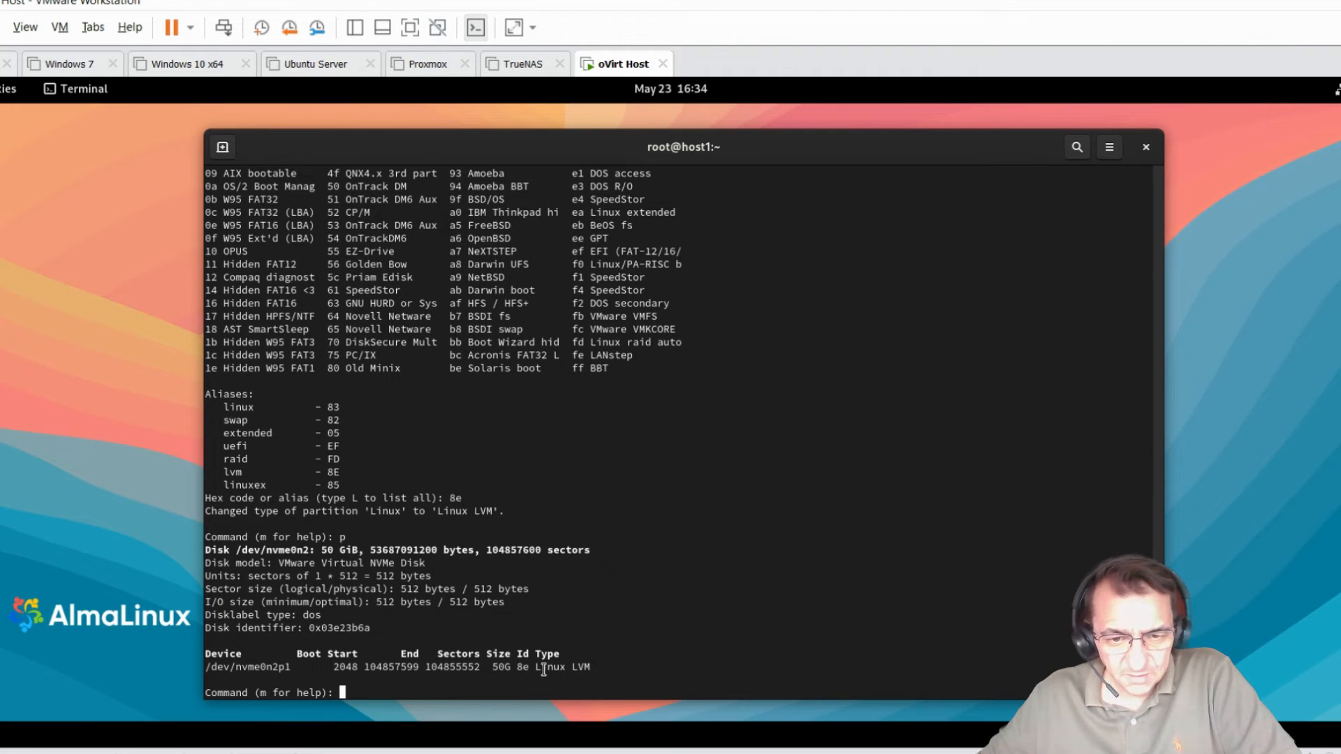
{"action": "left_click_drag", "start_coordinate": [547, 668], "coordinate": [595, 672]}
{"action": "left_click", "coordinate": [602, 667]}
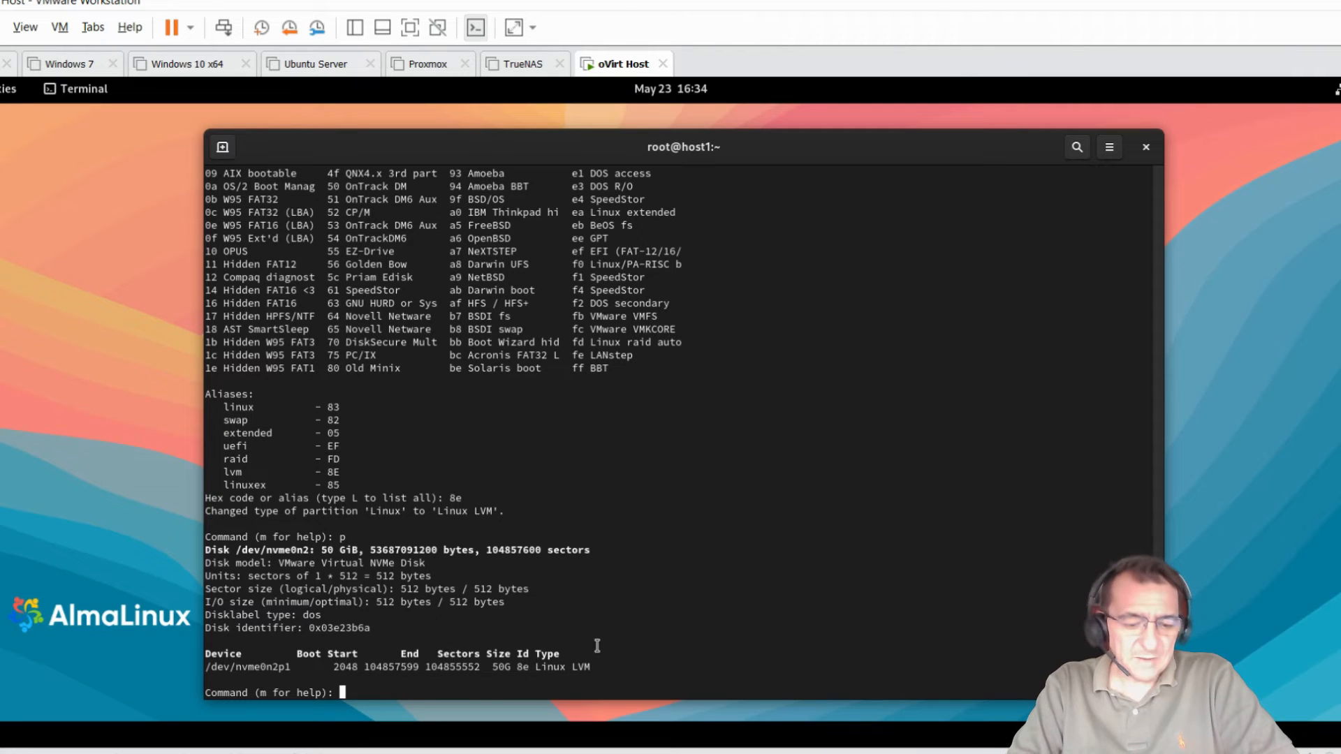
{"action": "type", "text": "w"}
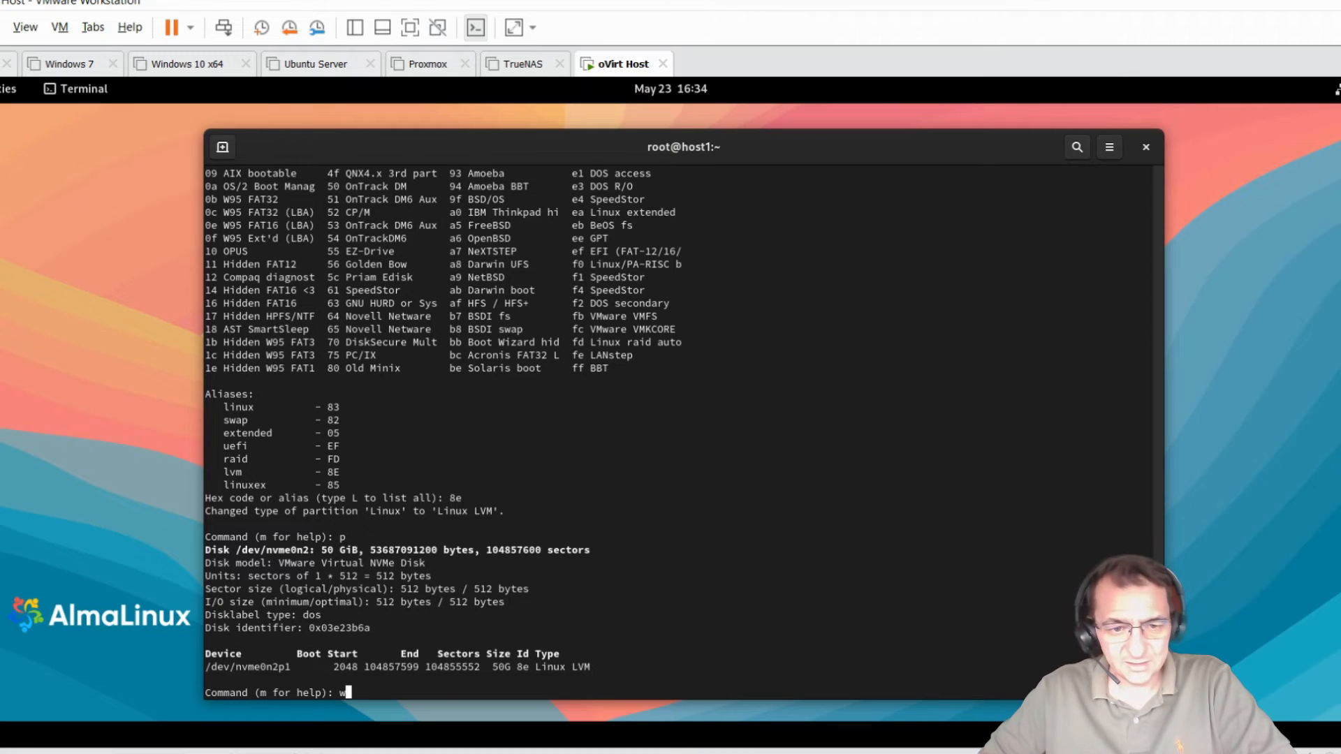
{"action": "key", "text": "Return"}
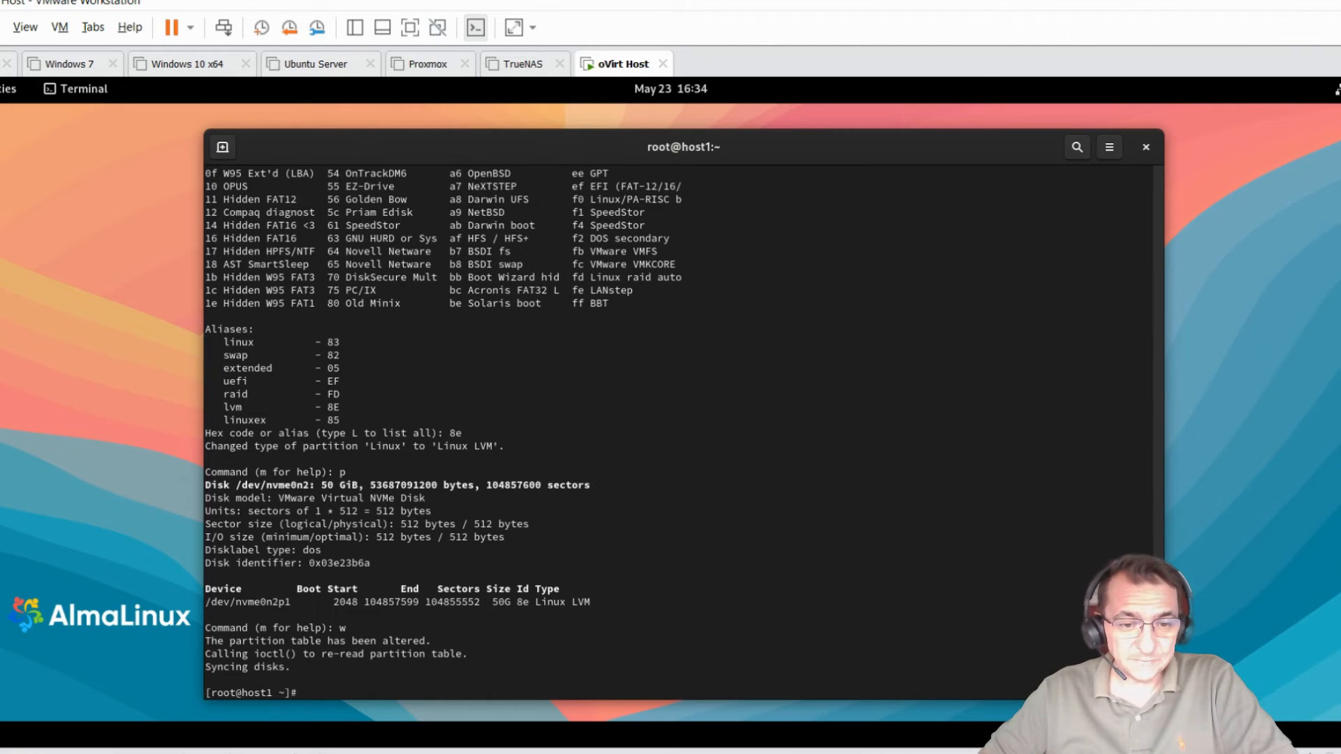
Step: Rerun fdisk -l and check the new 50G Linux LVM partition /dev/nvme0n2p1
{"action": "key", "text": "Up"}
{"action": "key", "text": "BackSpace"}
{"action": "key", "text": "BackSpace"}
{"action": "key", "text": "BackSpace"}
{"action": "key", "text": "BackSpace"}
{"action": "key", "text": "BackSpace"}
{"action": "key", "text": "BackSpace"}
{"action": "key", "text": "BackSpace"}
{"action": "key", "text": "BackSpace"}
{"action": "key", "text": "BackSpace"}
{"action": "key", "text": "BackSpace"}
{"action": "key", "text": "BackSpace"}
{"action": "key", "text": "BackSpace"}
{"action": "type", "text": "-l"}
{"action": "key", "text": "Return"}
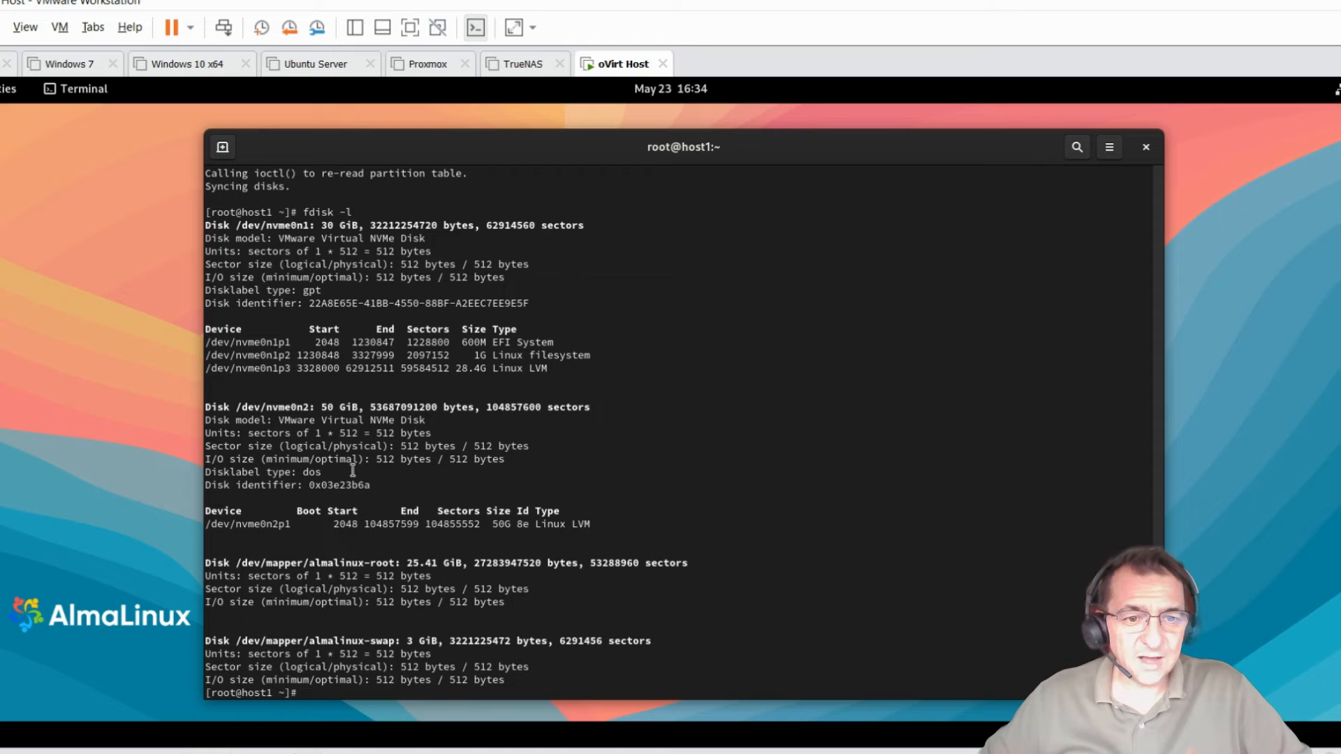
{"action": "left_click_drag", "start_coordinate": [205, 407], "coordinate": [517, 407]}
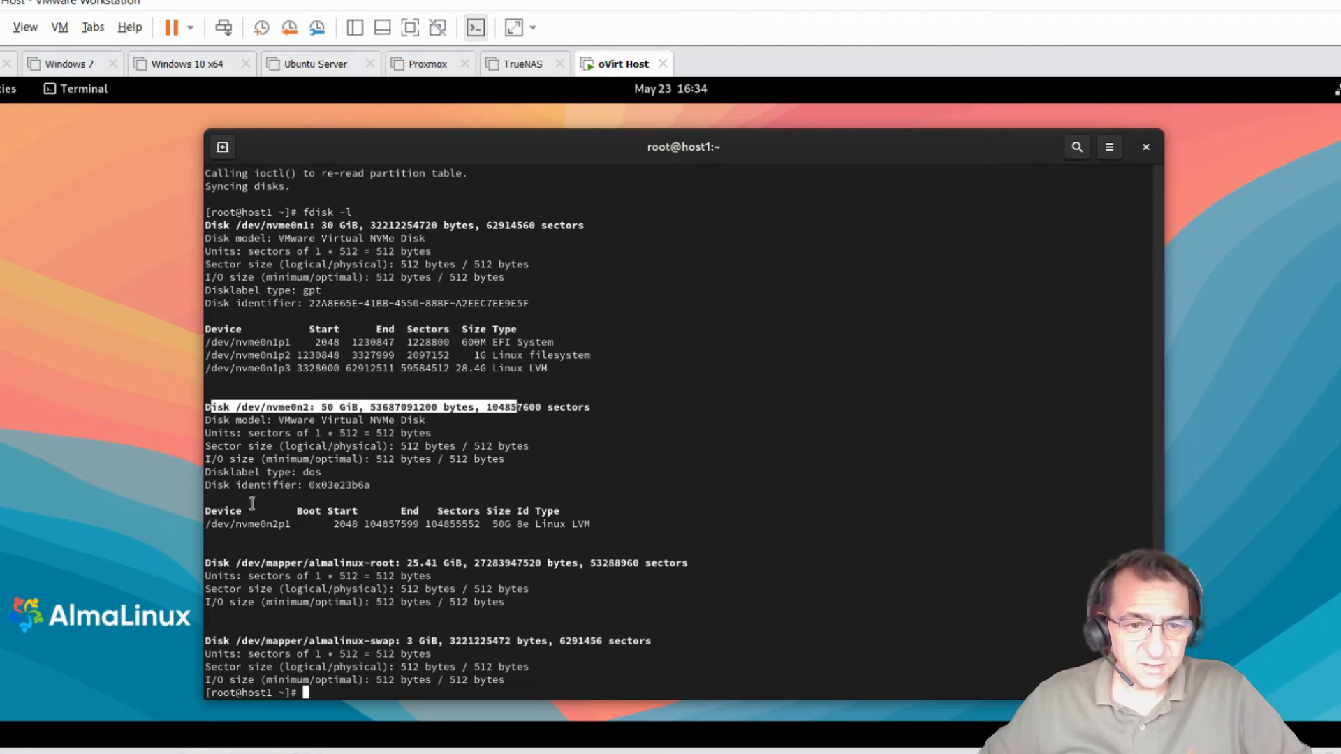
{"action": "left_click_drag", "start_coordinate": [205, 524], "coordinate": [591, 525]}
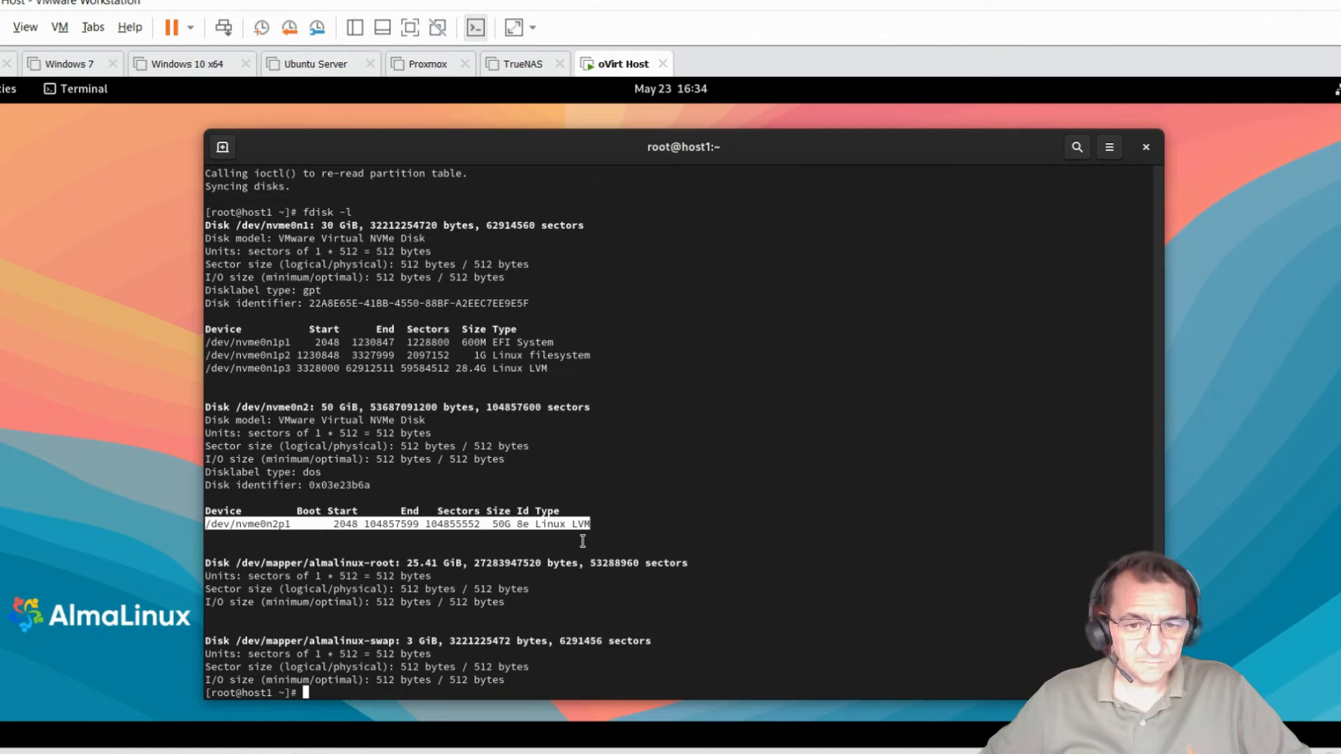
{"action": "left_click", "coordinate": [398, 696]}
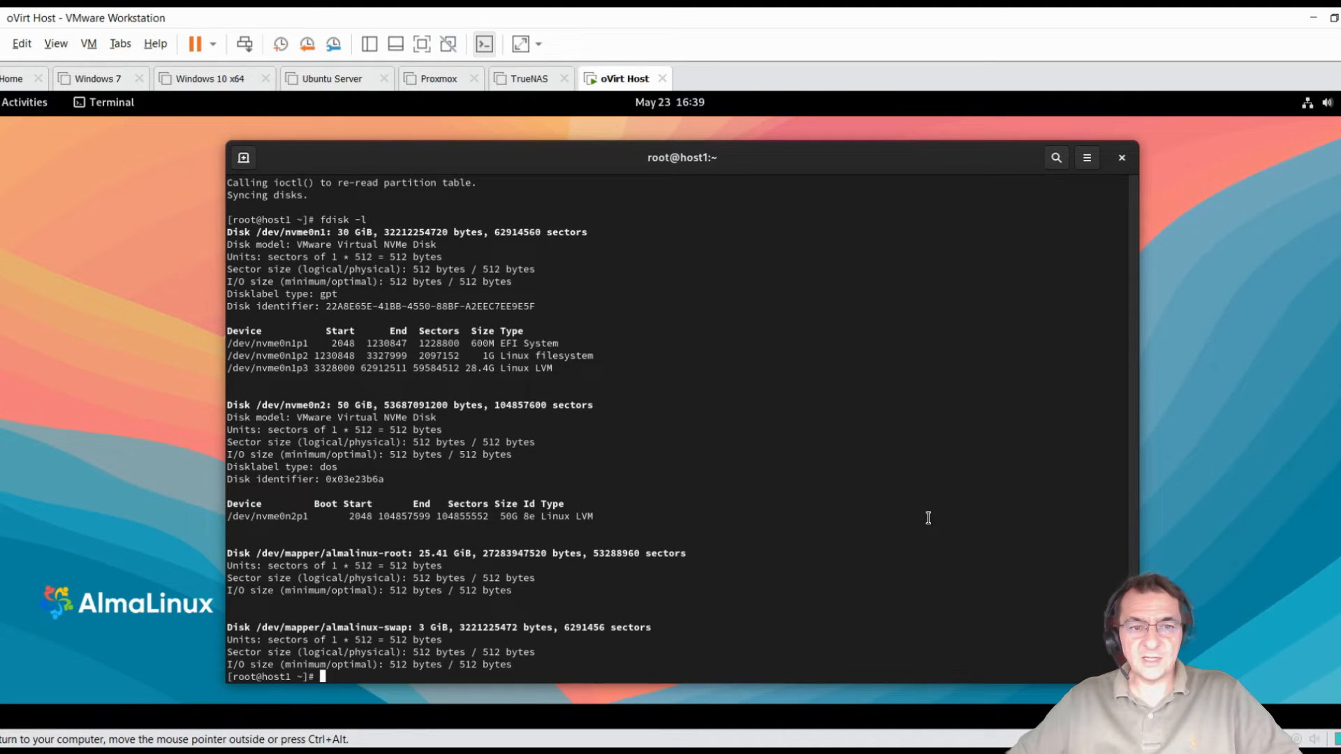
{"action": "key", "text": "ctrl+alt"}
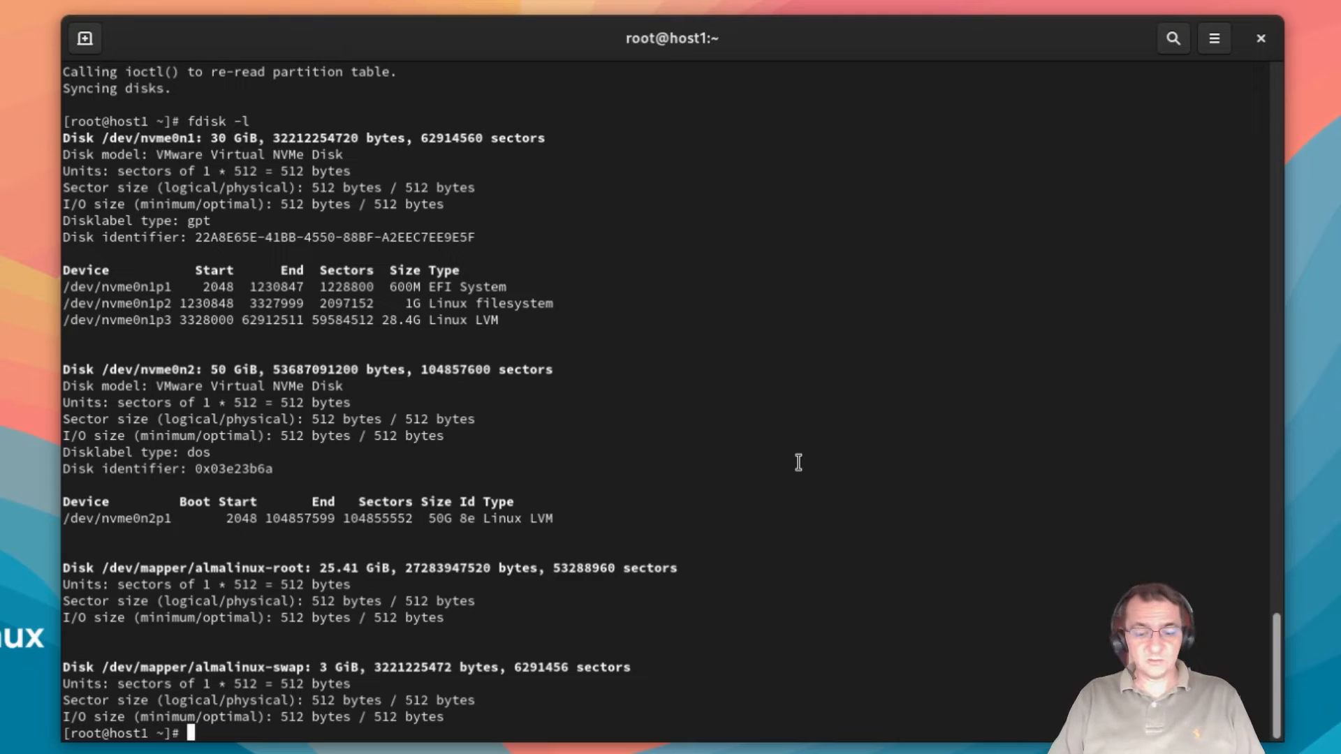
Step: Run pvcreate /dev/nvme0n2p1, pasting the copied partition path
{"action": "type", "text": "pvc"}
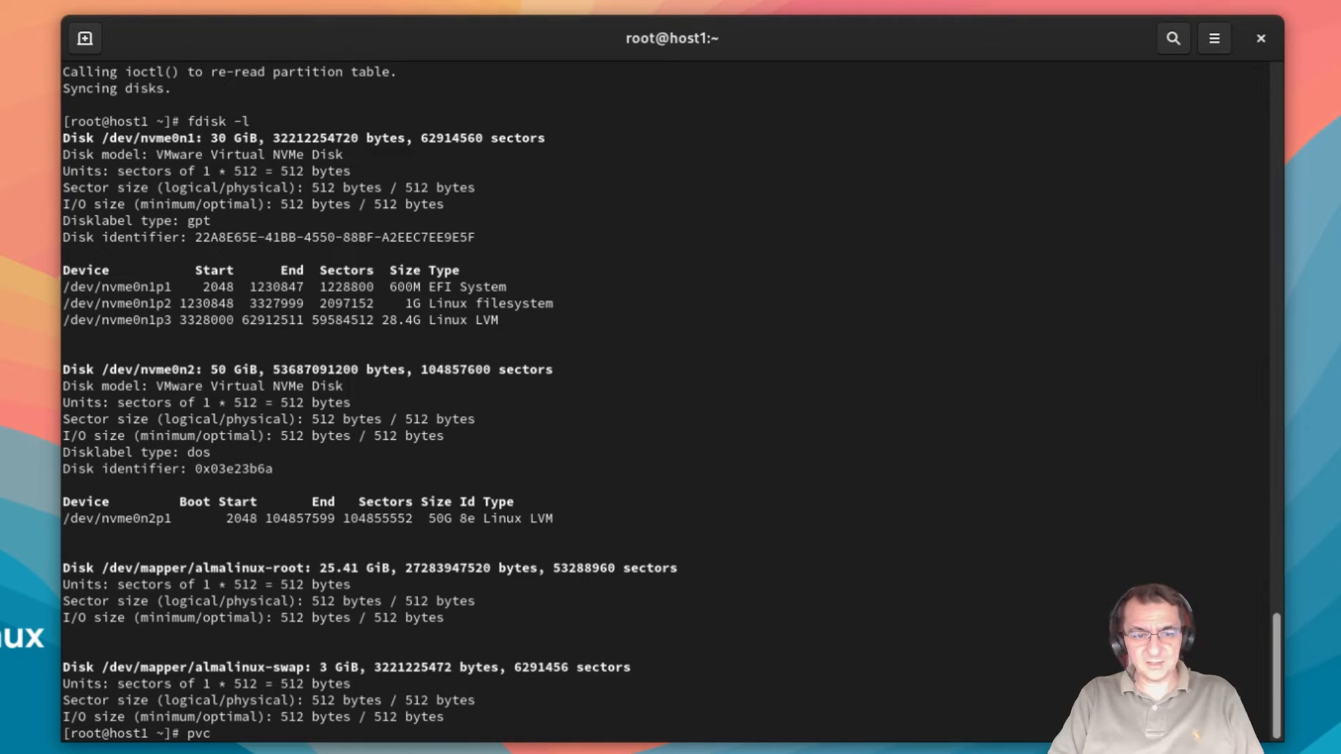
{"action": "type", "text": "reate"}
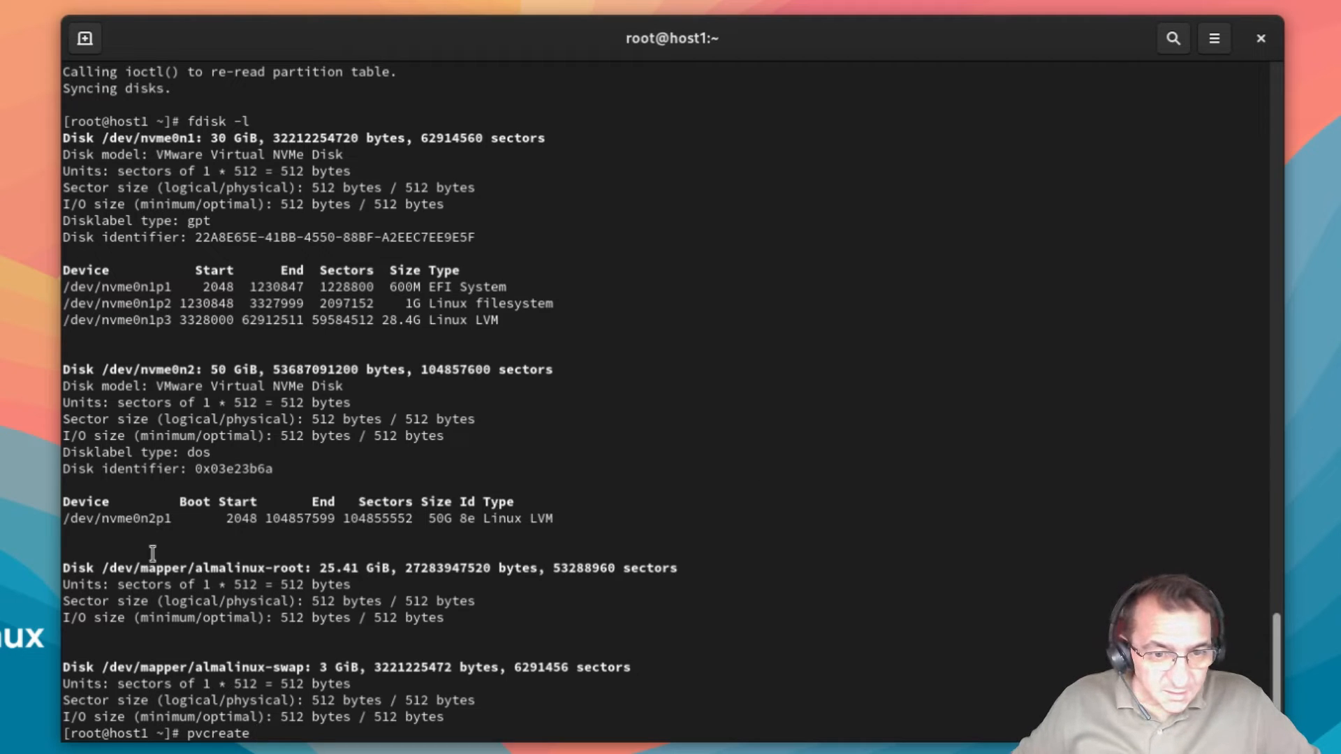
{"action": "left_click_drag", "start_coordinate": [72, 521], "coordinate": [172, 520]}
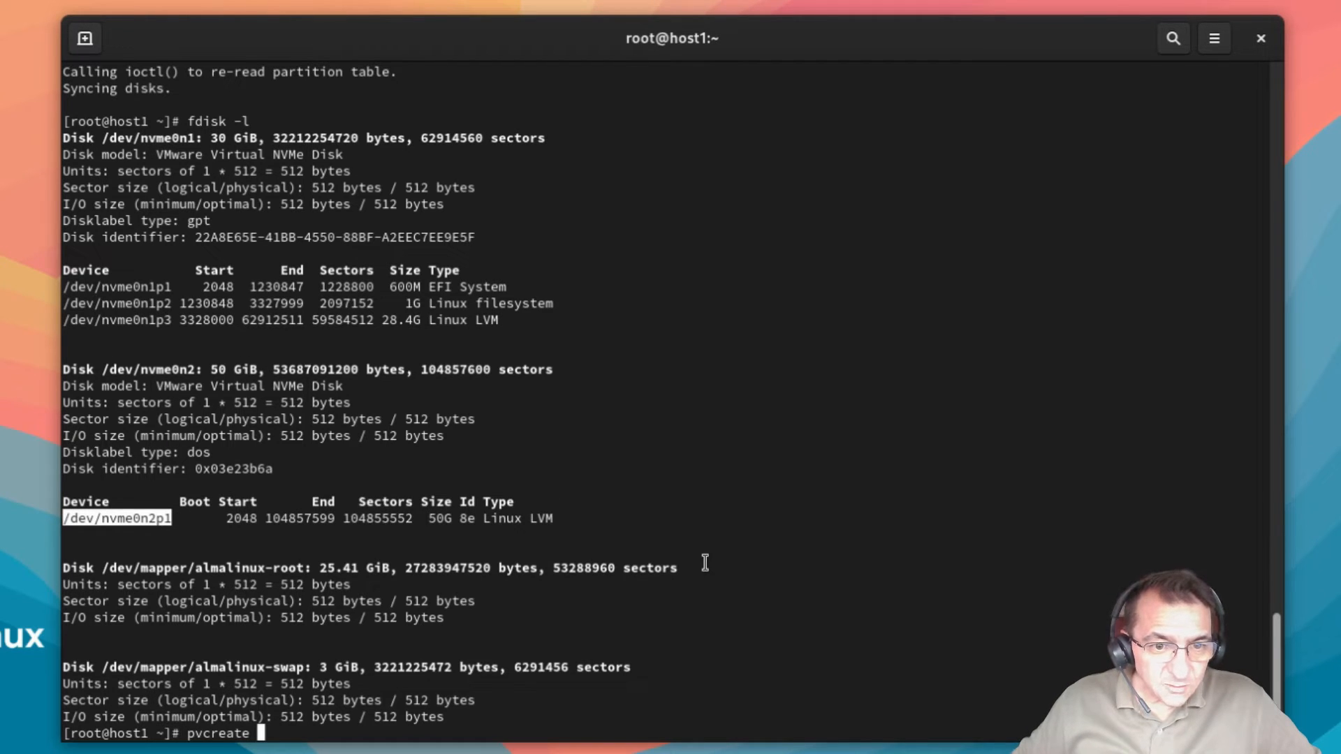
{"action": "middle_click", "coordinate": [664, 592]}
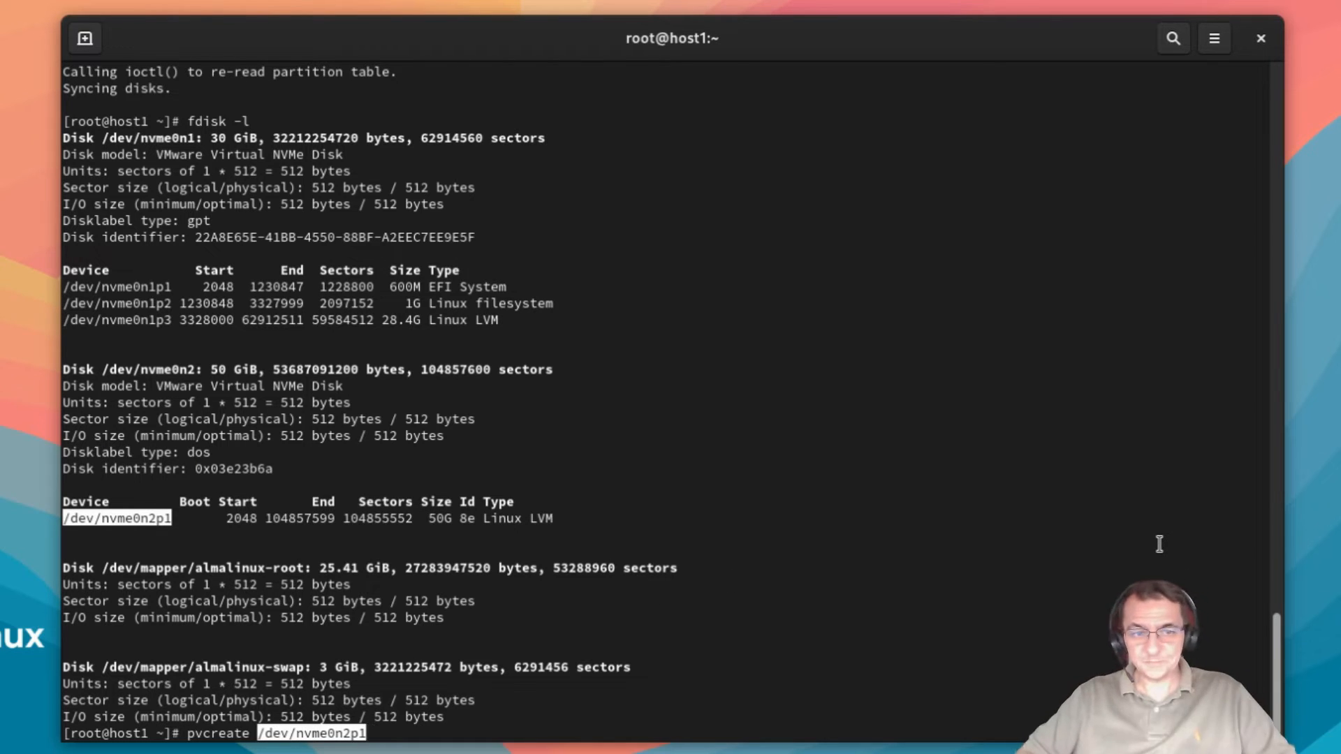
{"action": "key", "text": "Return"}
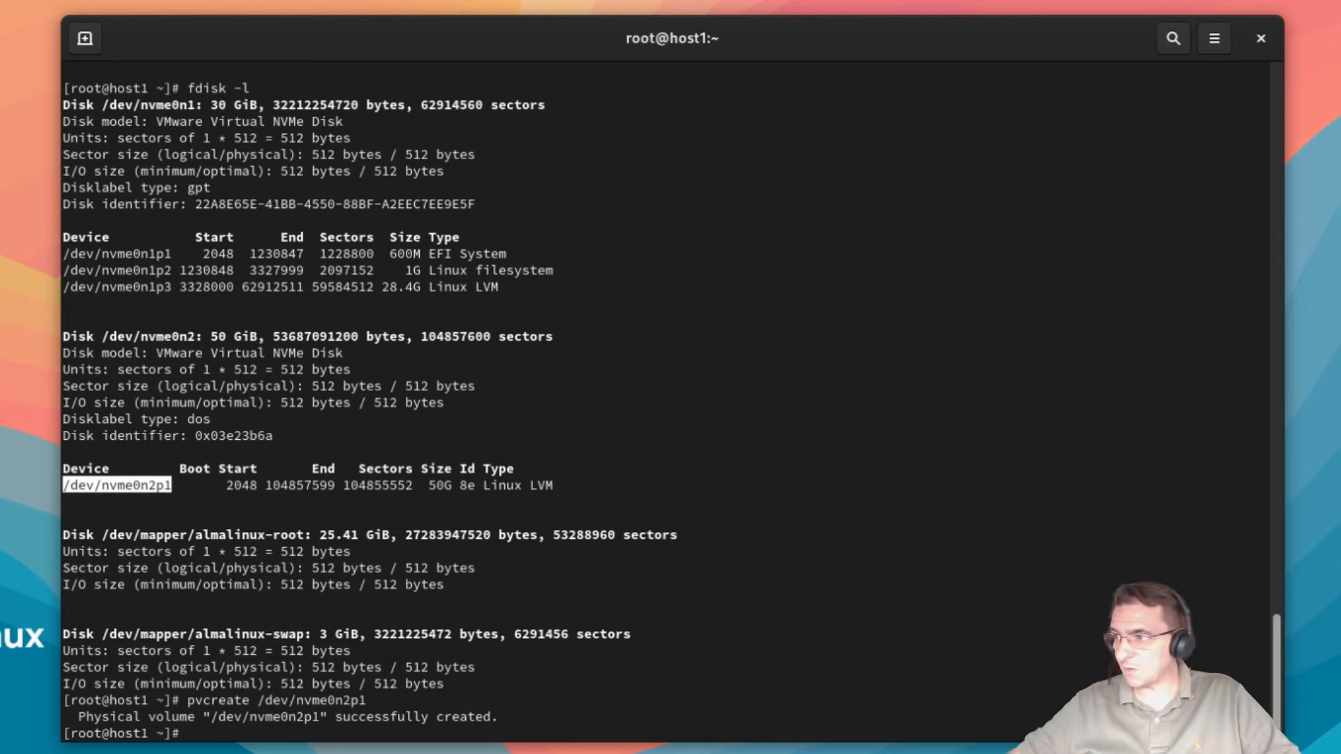
{"action": "left_click", "coordinate": [826, 537]}
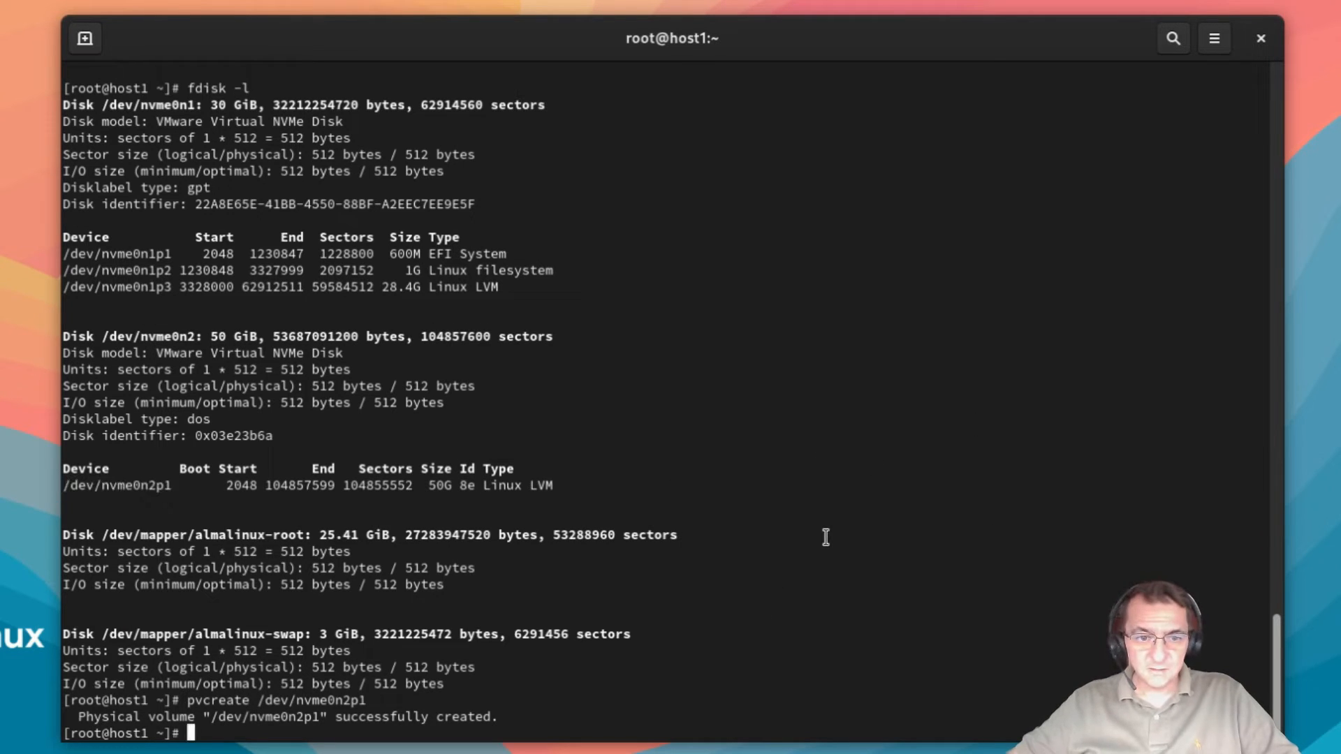
Step: Run pvs and pvdisplay to show /dev/nvme0n2p1 as a new, unallocated <50.00 GiB physical volume
{"action": "type", "text": "pvs"}
{"action": "key", "text": "Return"}
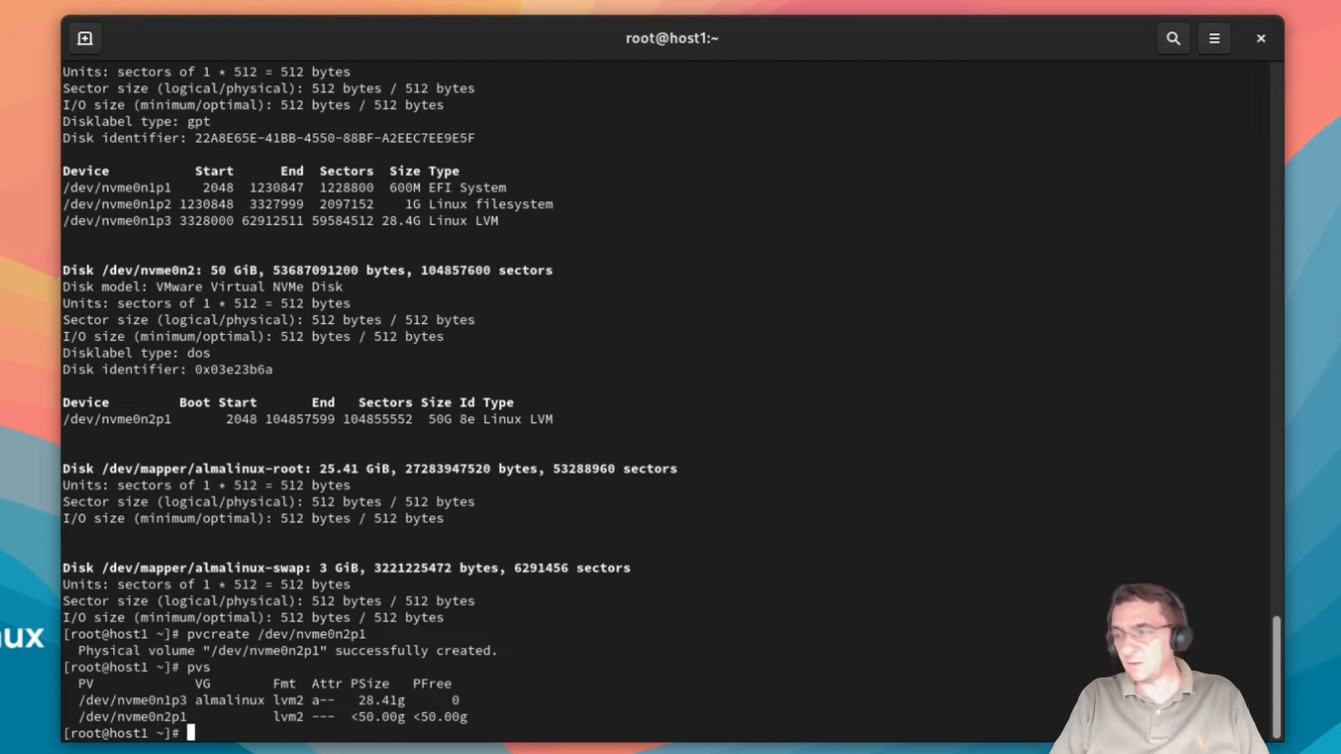
{"action": "type", "text": "pvdis"}
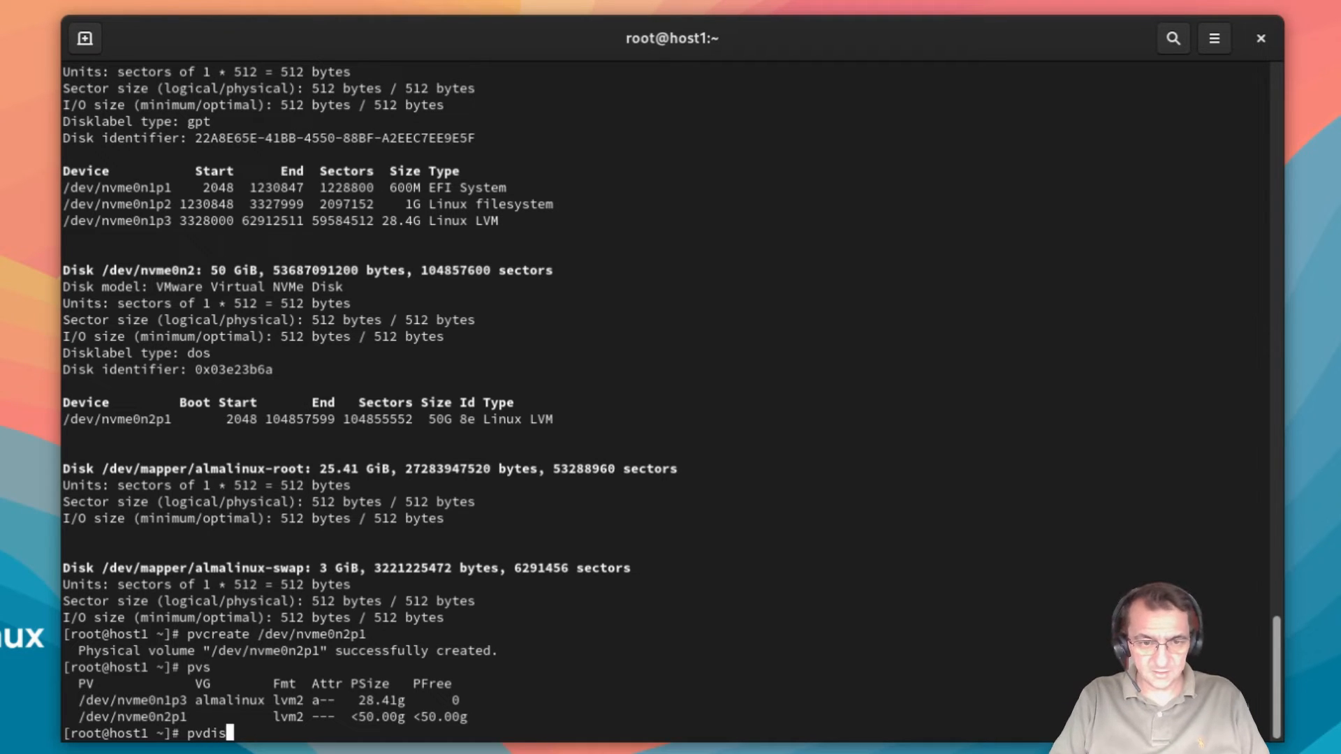
{"action": "type", "text": "play"}
{"action": "key", "text": "Return"}
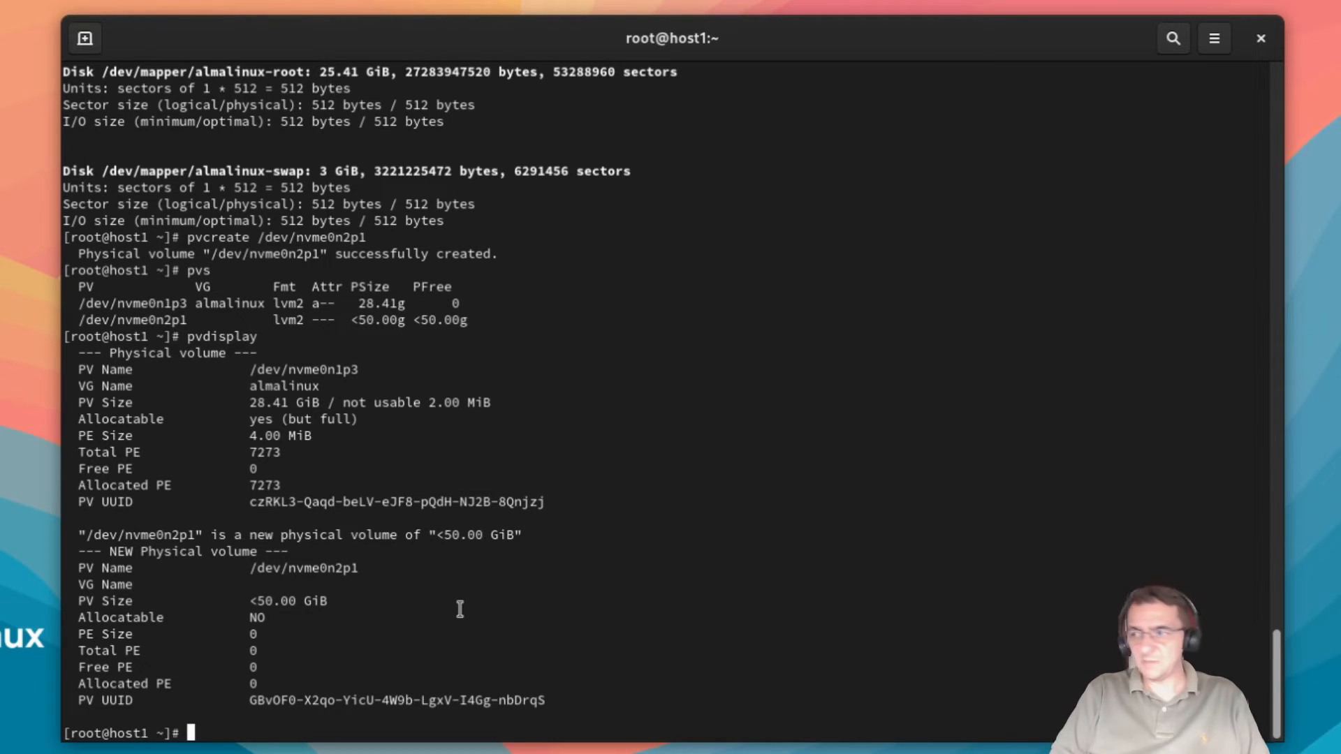
Step: Run vgcreate vg_vm on /dev/nvme0n2p1, pasting the device path from the pvdisplay output
{"action": "type", "text": "vgcreate"}
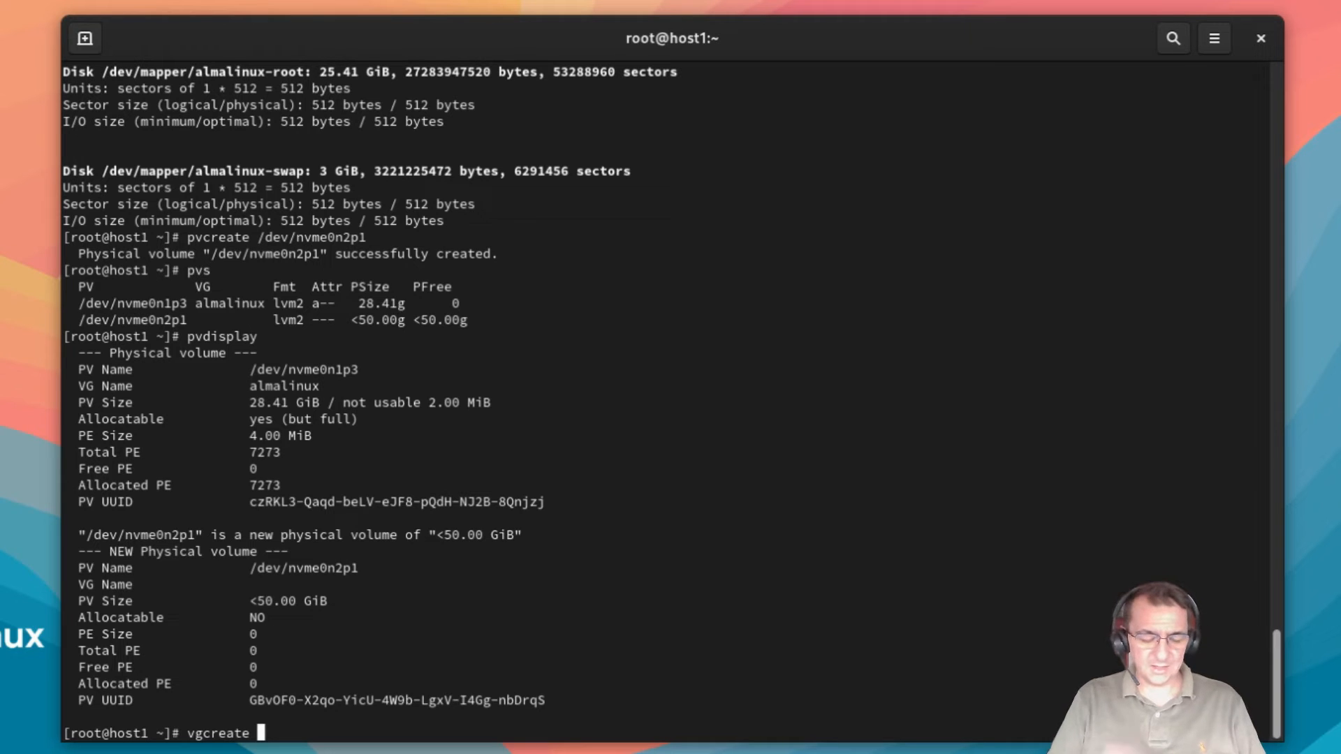
{"action": "type", "text": "vg_"}
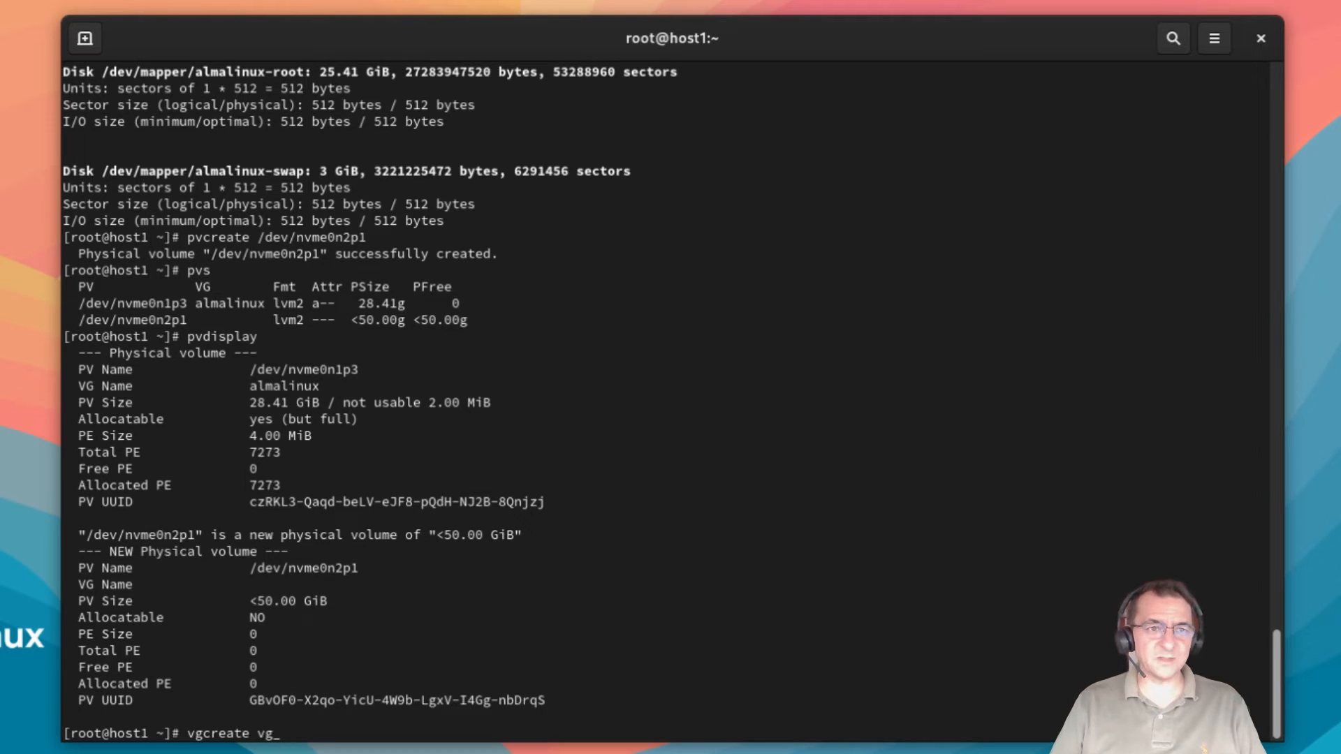
{"action": "type", "text": "vm"}
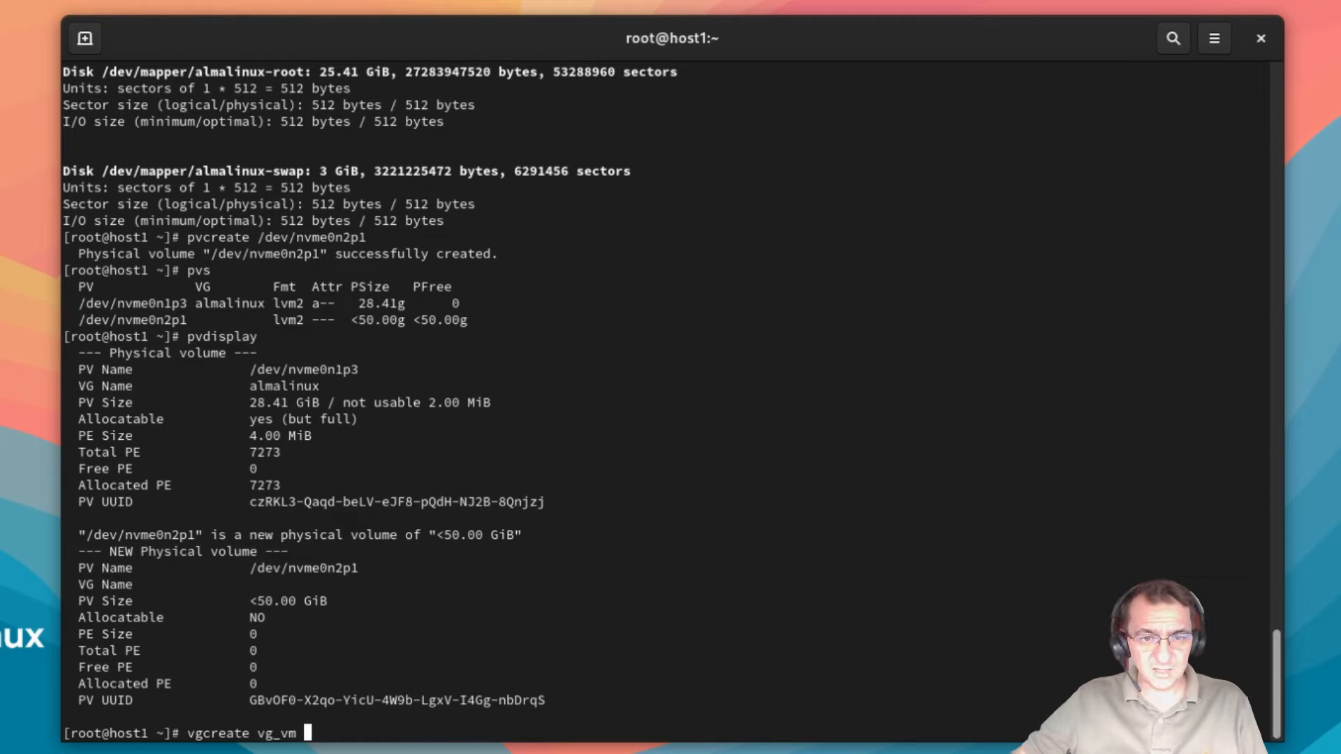
{"action": "left_click_drag", "start_coordinate": [252, 572], "coordinate": [355, 570]}
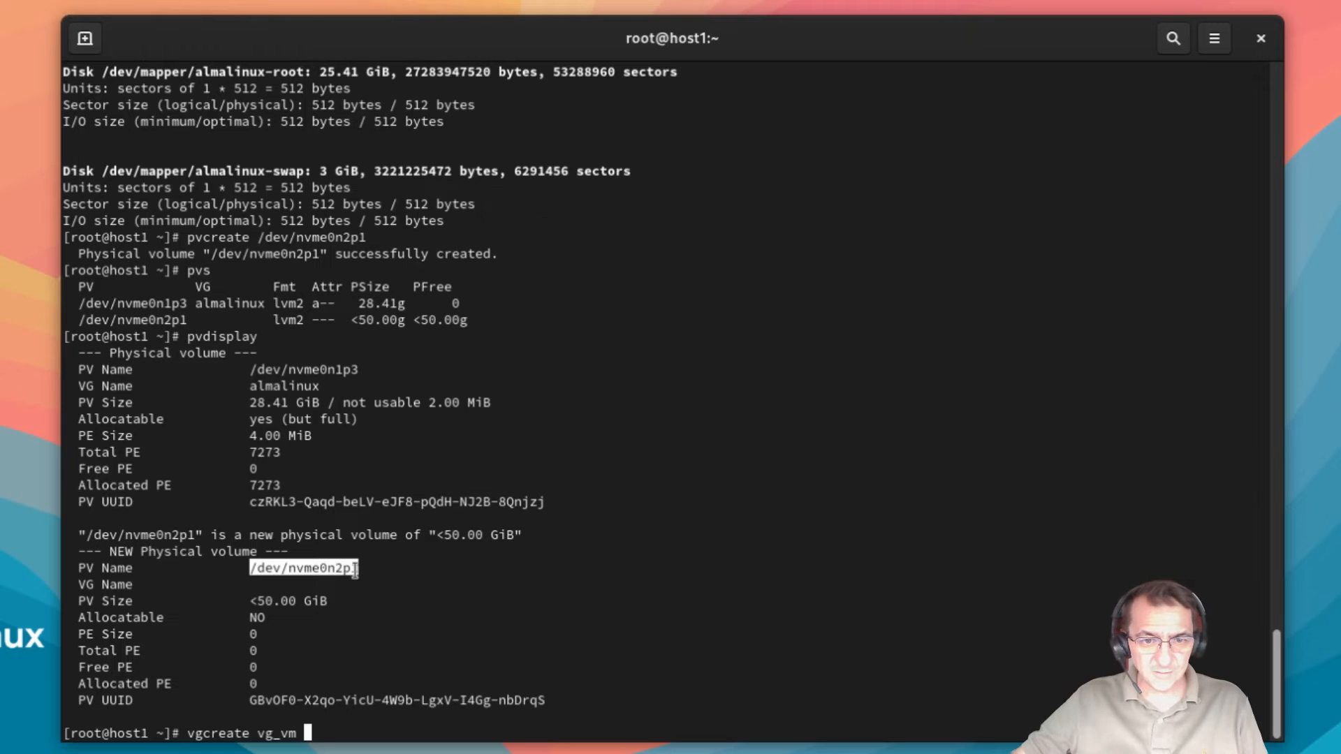
{"action": "middle_click", "coordinate": [653, 623]}
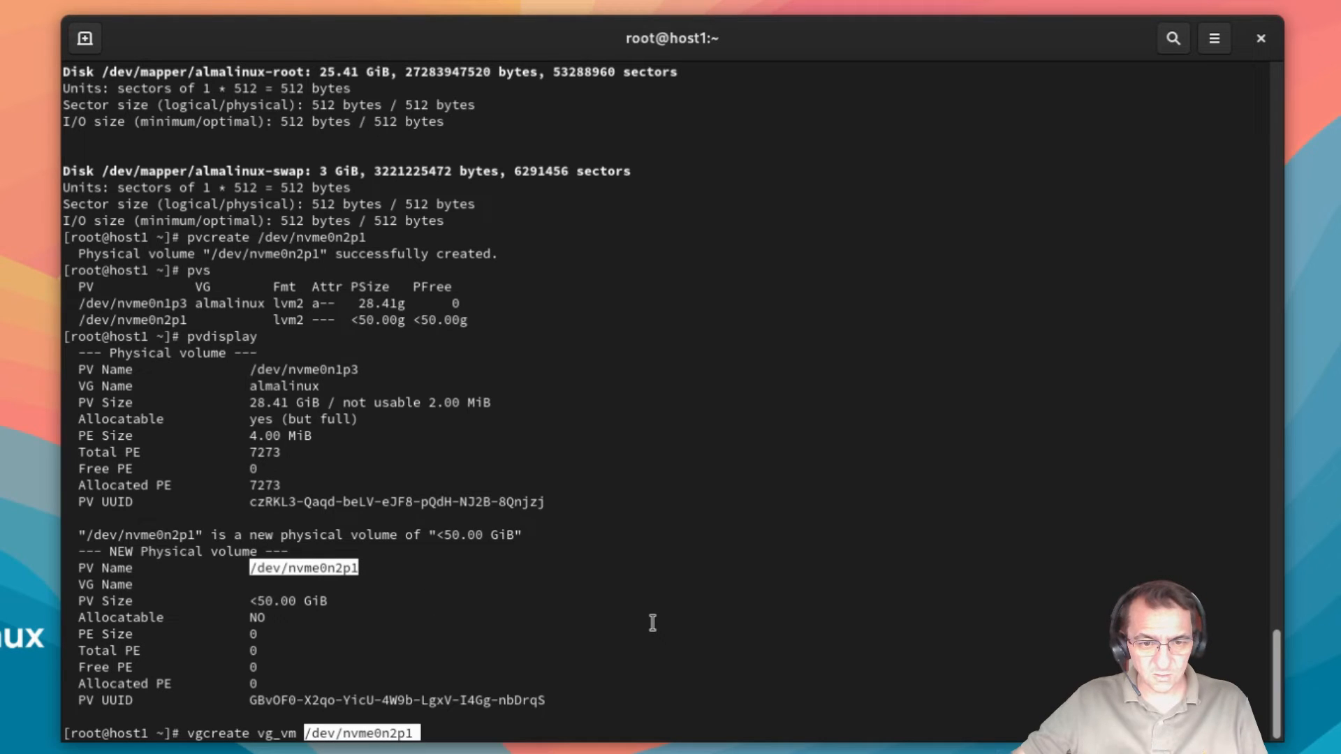
{"action": "left_click", "coordinate": [447, 725]}
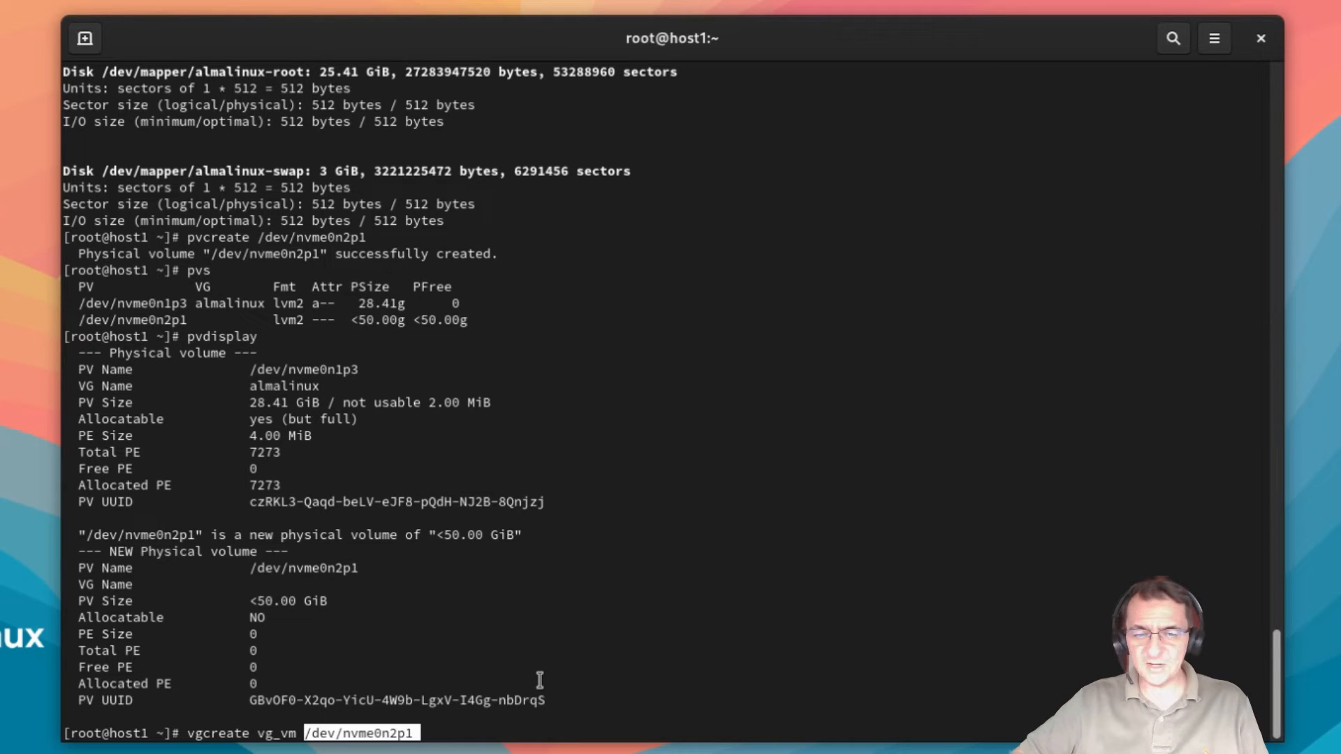
{"action": "key", "text": "Return"}
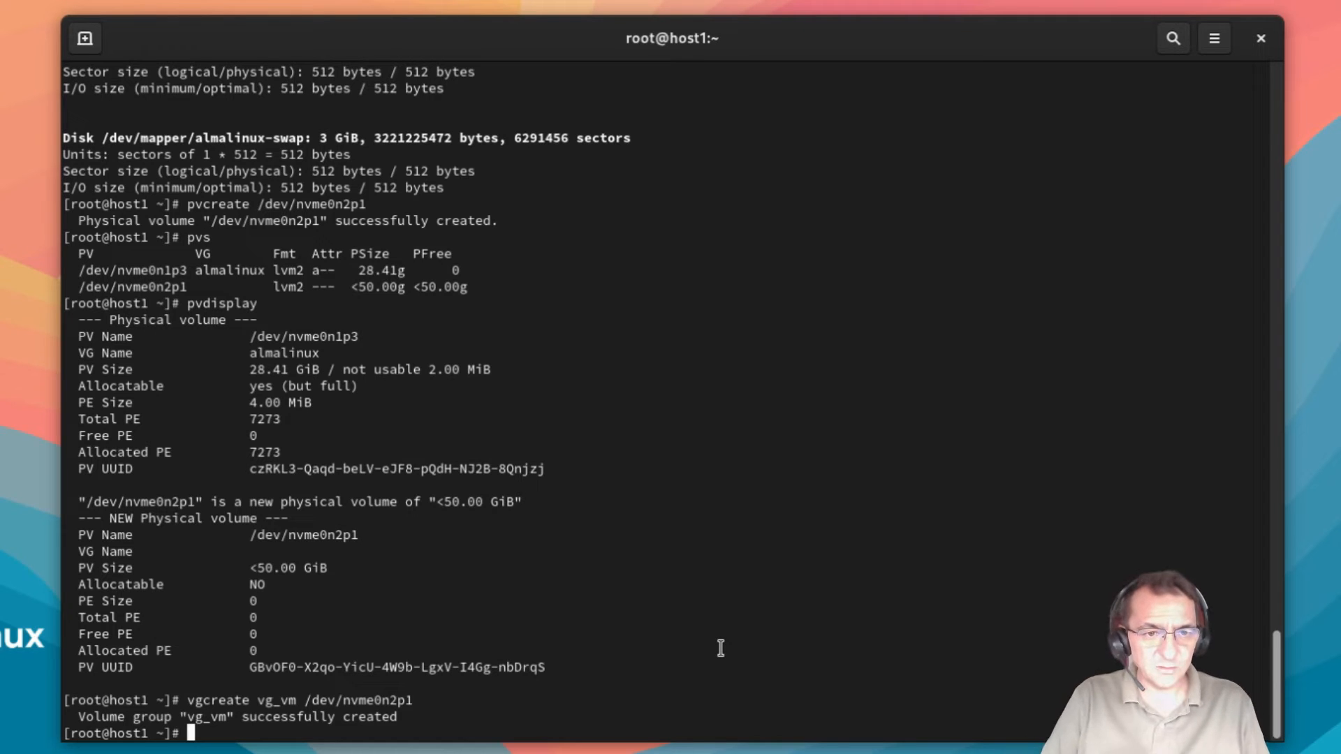
Step: Run vgdisplay and check that vg_vm is <50.00 GiB with all 12799 extents free
{"action": "type", "text": "vgdis"}
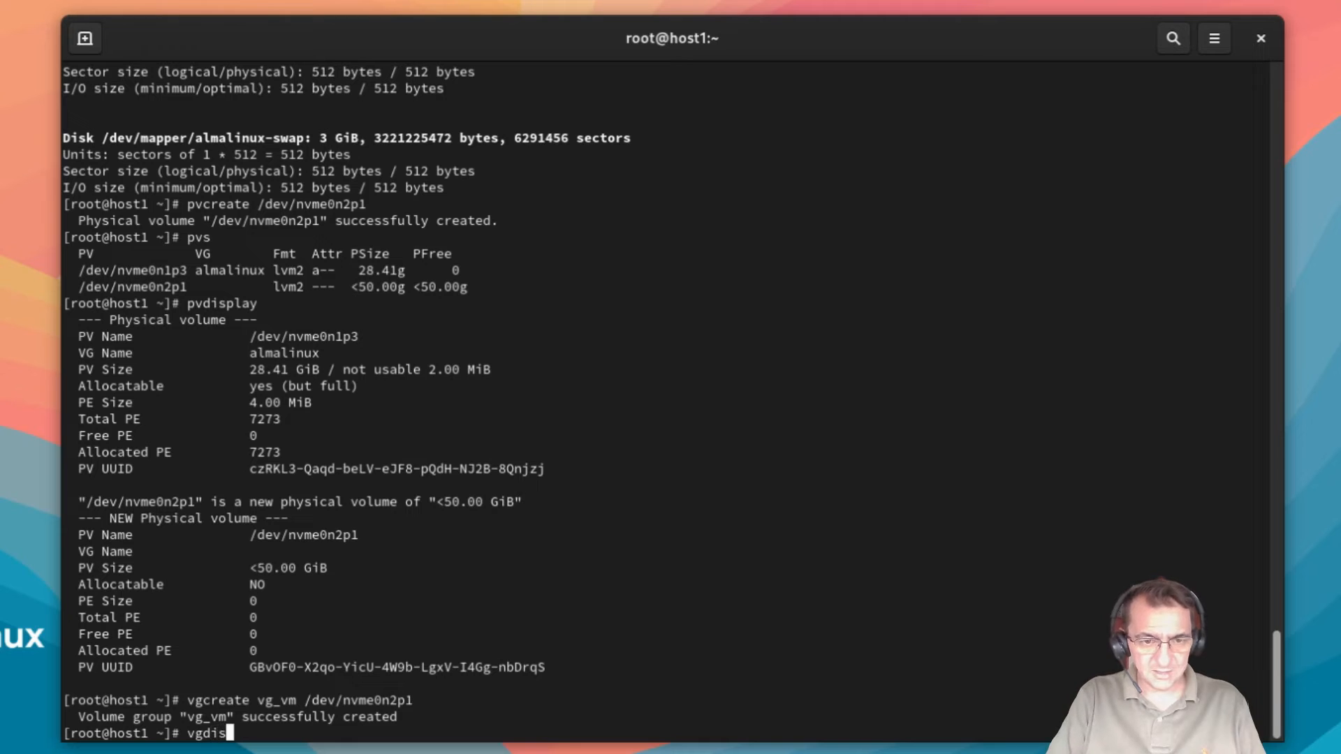
{"action": "type", "text": "play"}
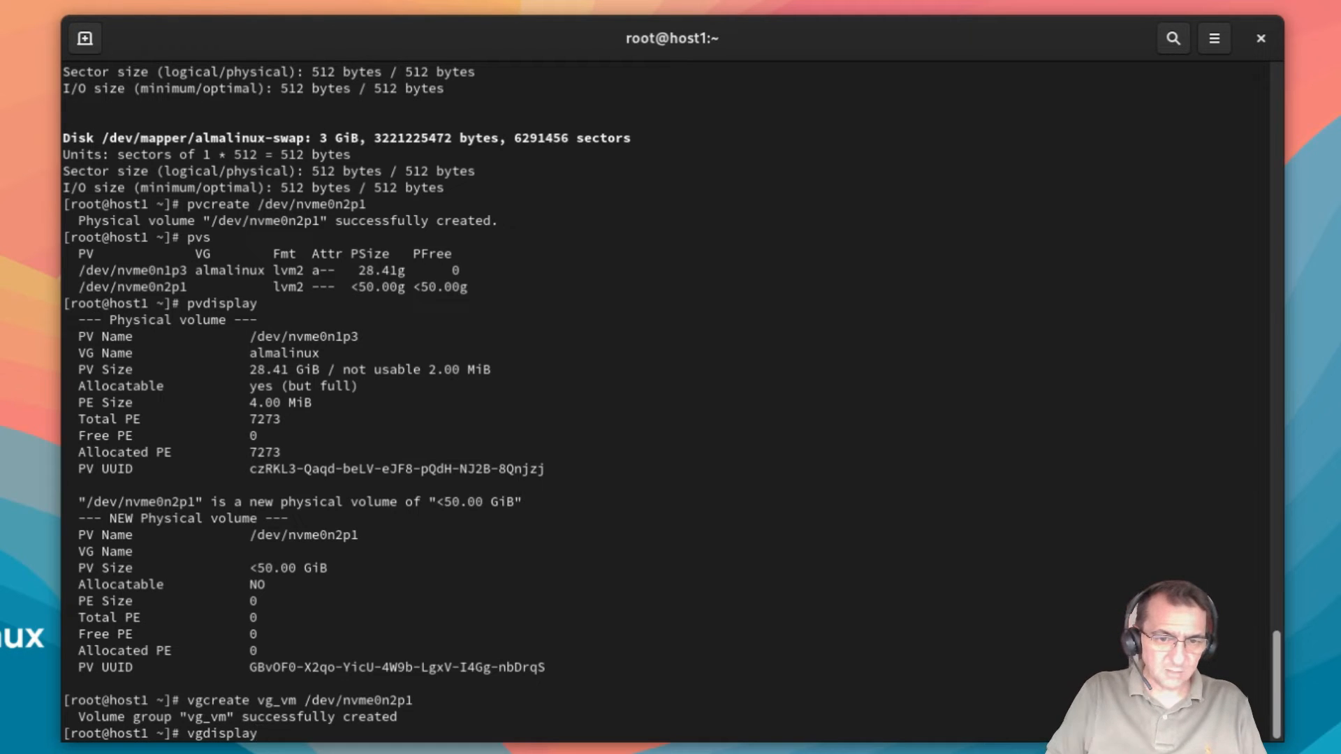
{"action": "key", "text": "Return"}
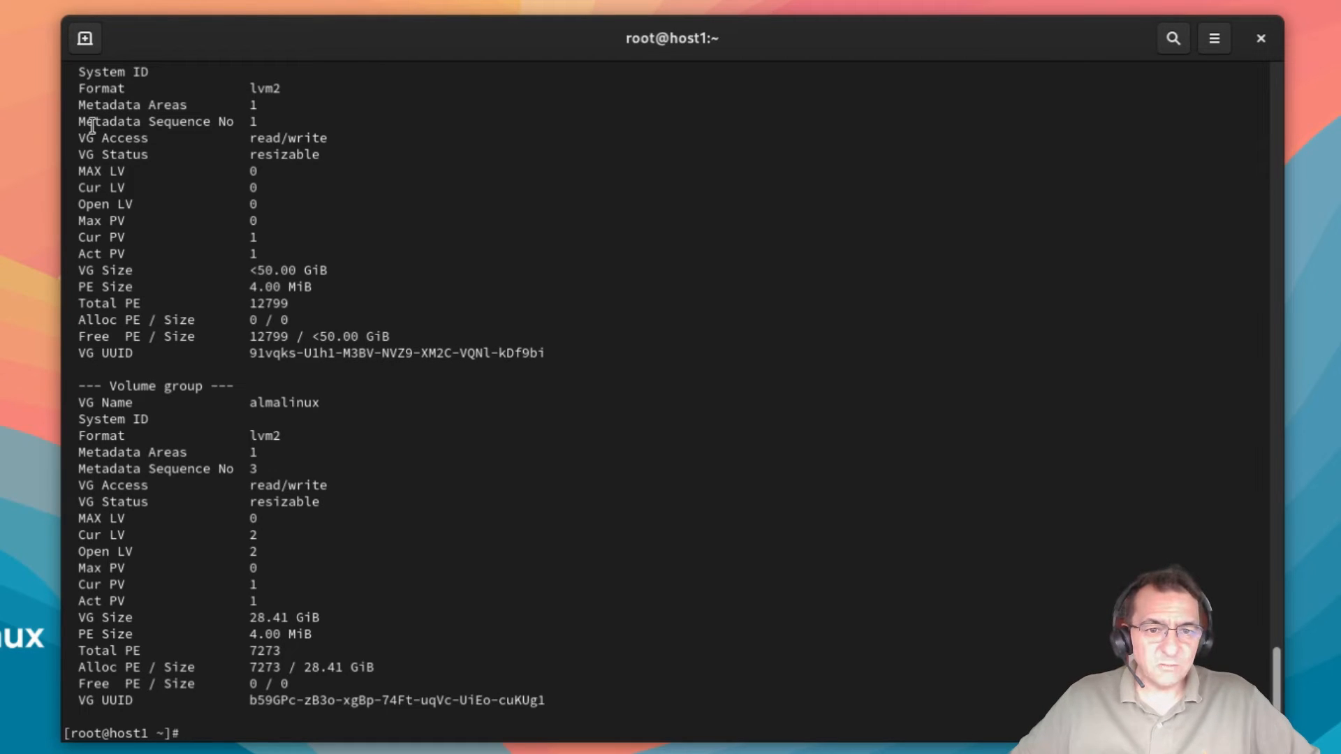
{"action": "scroll", "coordinate": [299, 191], "scroll_direction": "up", "scroll_amount": 2}
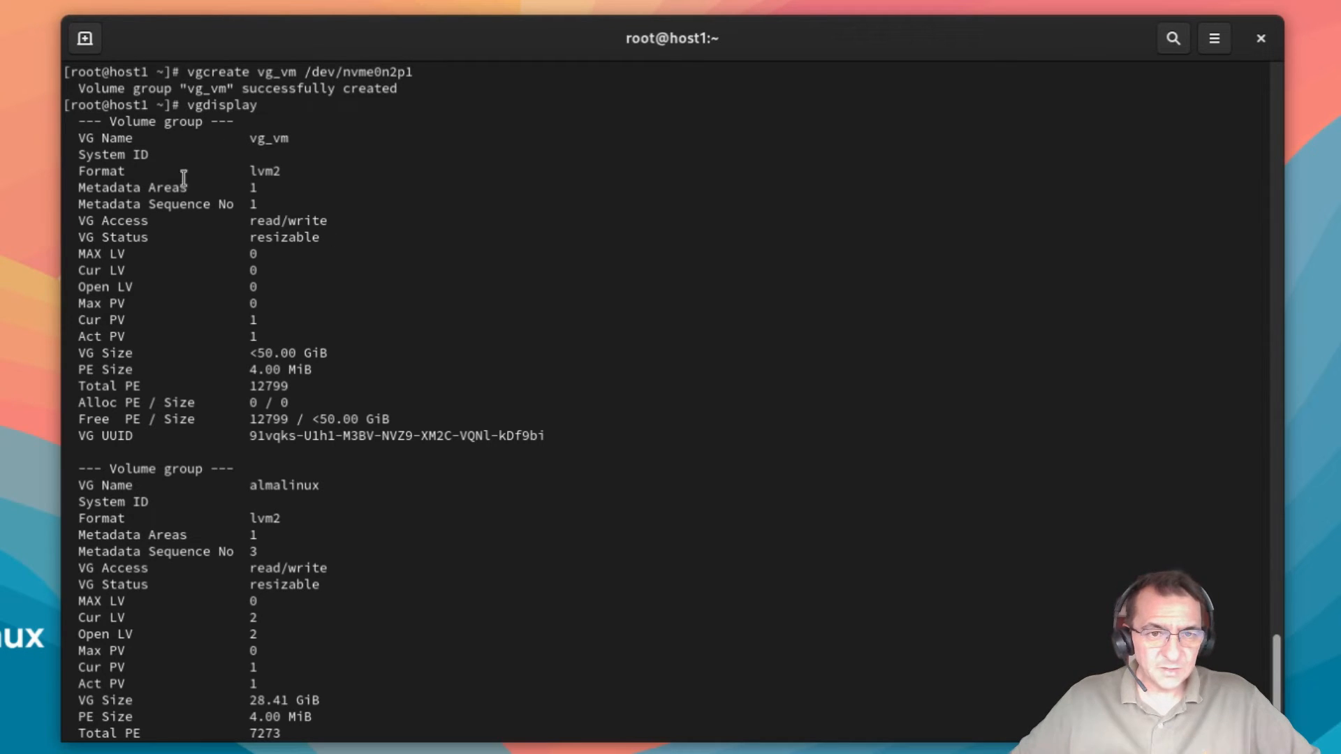
{"action": "left_click_drag", "start_coordinate": [257, 352], "coordinate": [329, 355]}
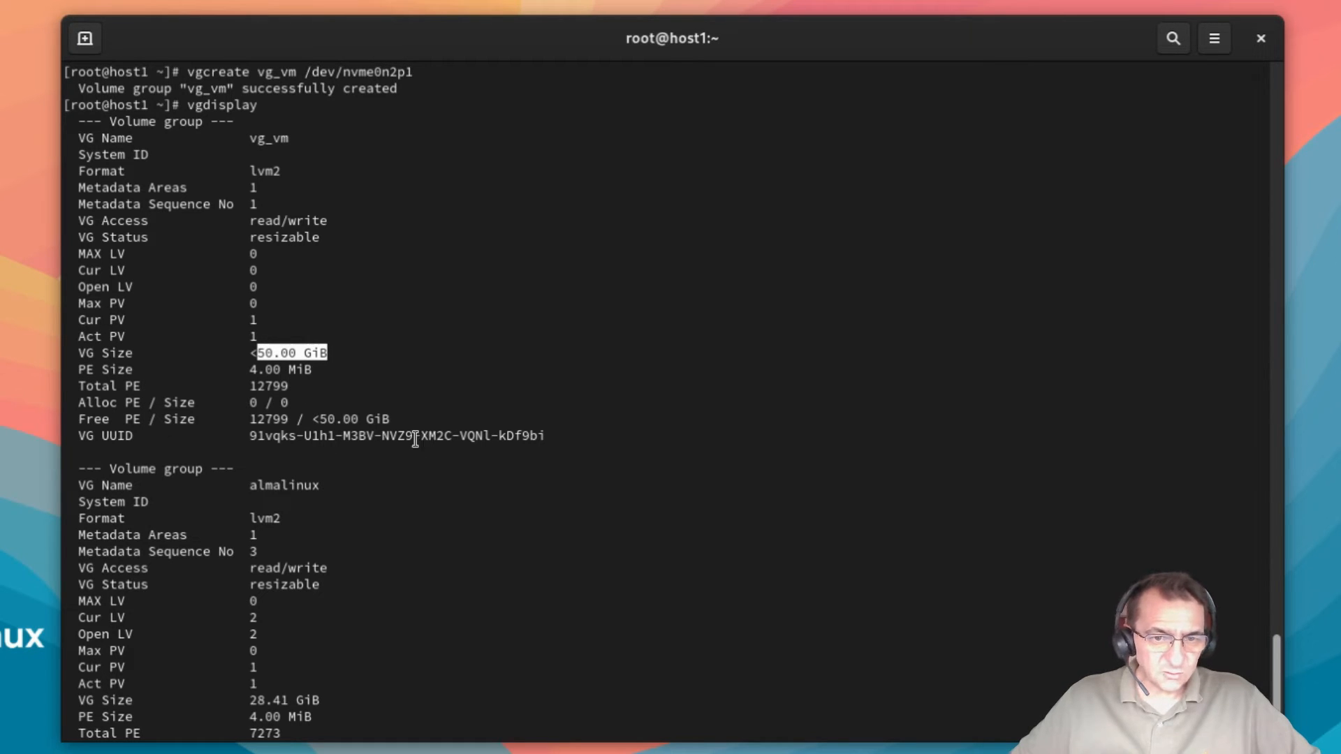
{"action": "left_click", "coordinate": [327, 419]}
{"action": "left_click_drag", "start_coordinate": [328, 419], "coordinate": [384, 428]}
{"action": "left_click", "coordinate": [427, 376]}
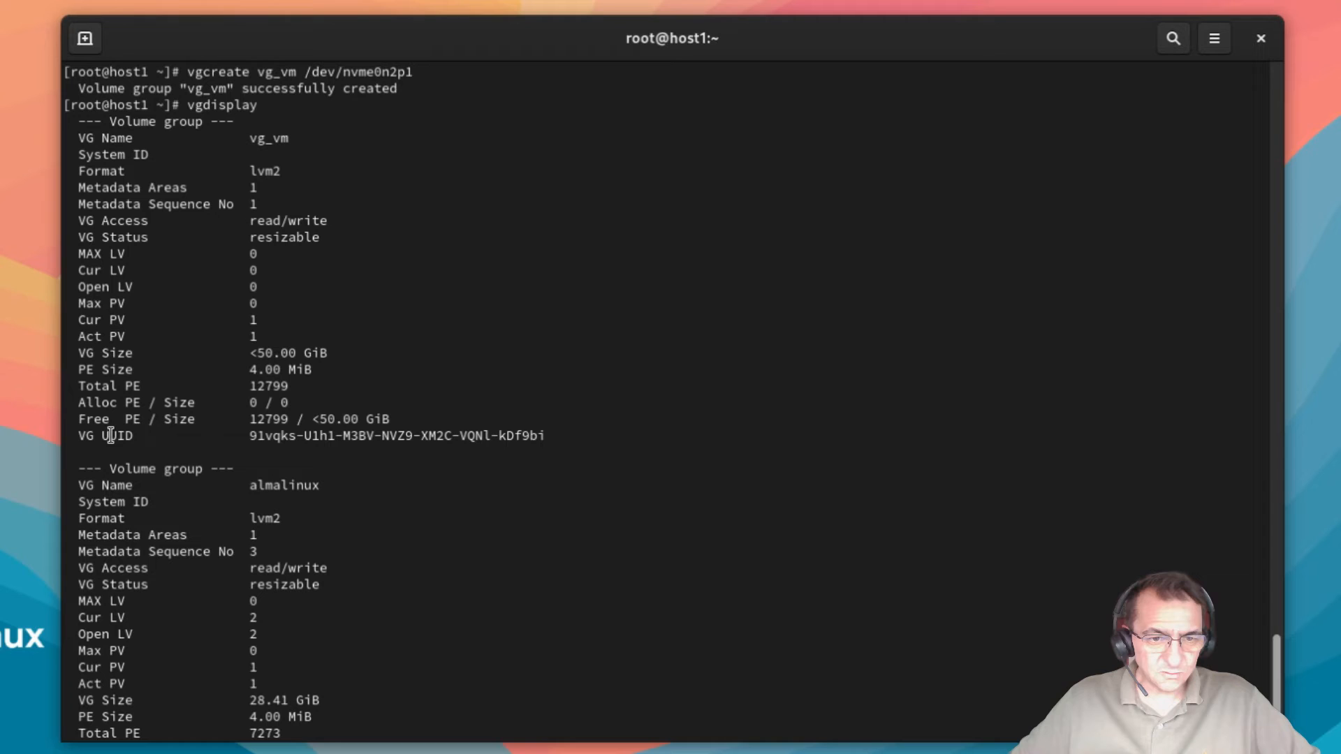
{"action": "scroll", "coordinate": [310, 419], "scroll_direction": "down", "scroll_amount": 2}
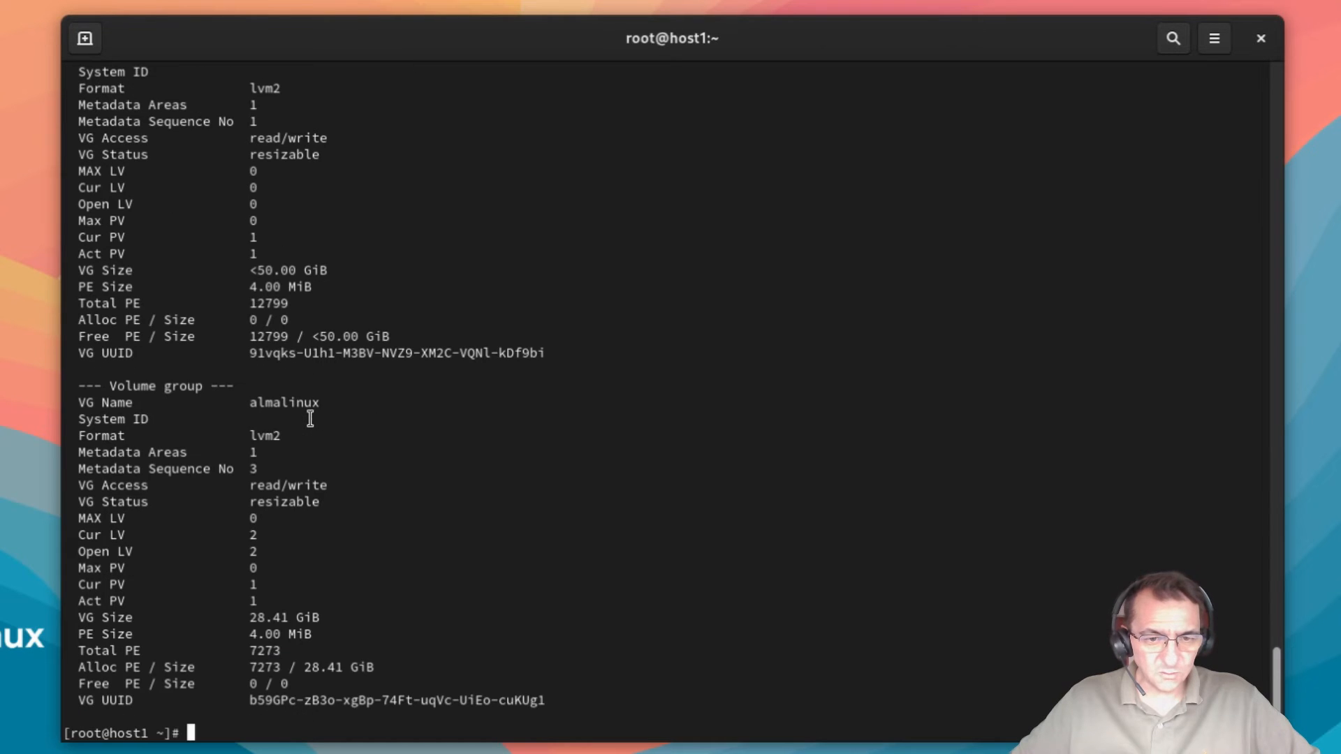
{"action": "scroll", "coordinate": [310, 418], "scroll_direction": "up", "scroll_amount": 4}
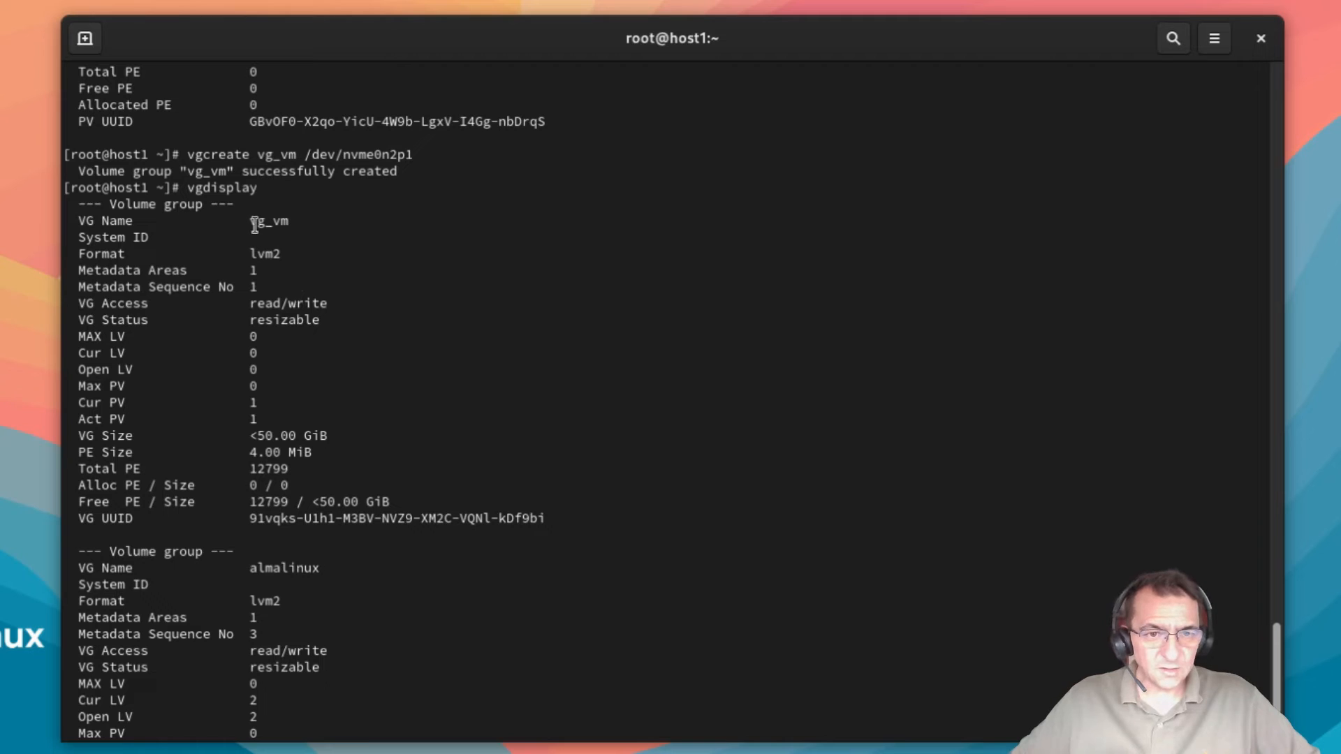
{"action": "left_click_drag", "start_coordinate": [257, 220], "coordinate": [282, 223]}
{"action": "left_click", "coordinate": [311, 232]}
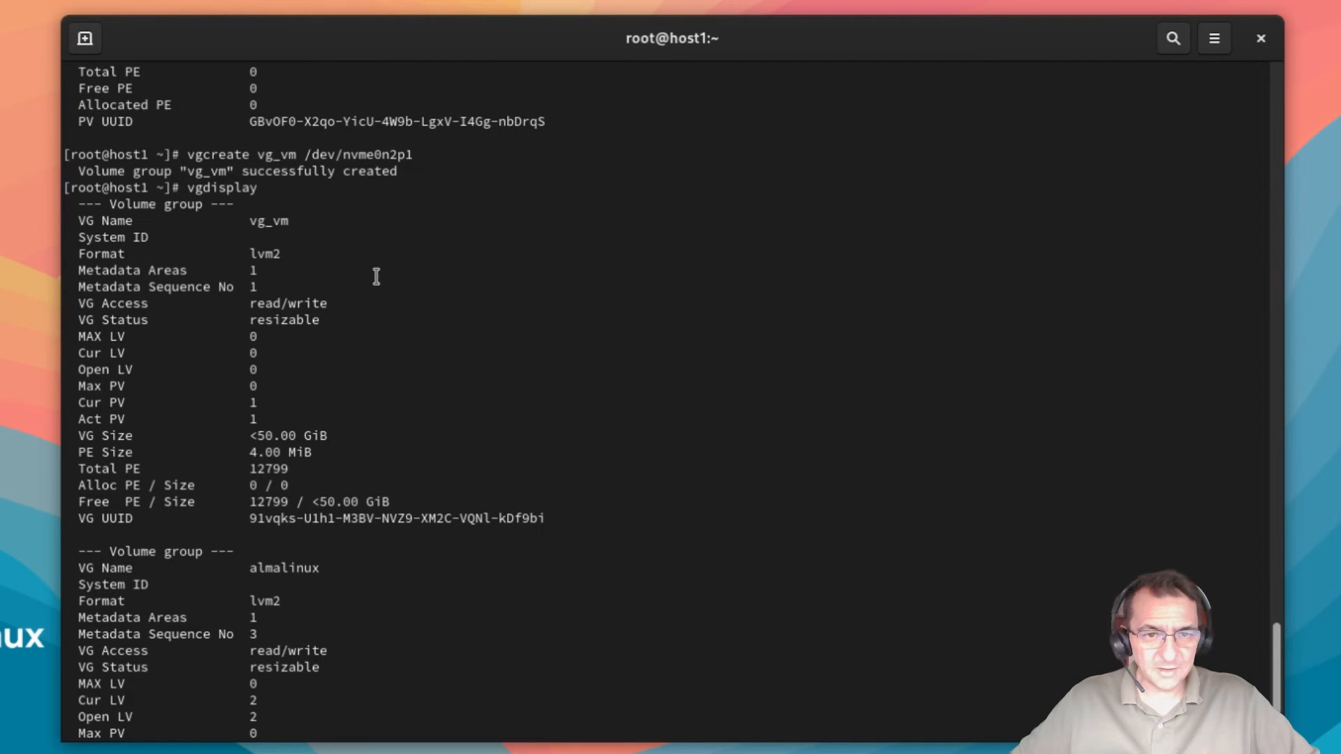
{"action": "scroll", "coordinate": [380, 279], "scroll_direction": "down", "scroll_amount": 3}
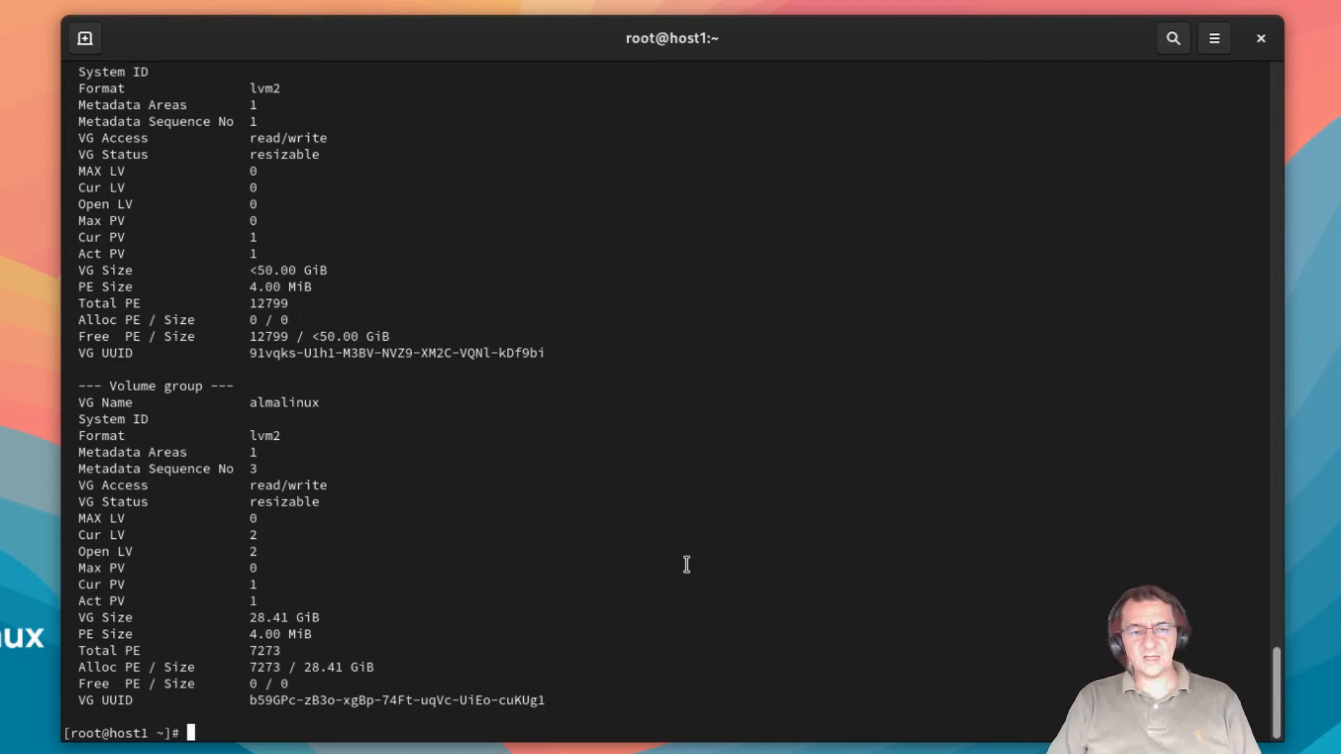
Step: Run 'lvcreate -n alm_vm -l 100%FREE vg_vm' to create the alm_vm logical volume
{"action": "type", "text": "lv"}
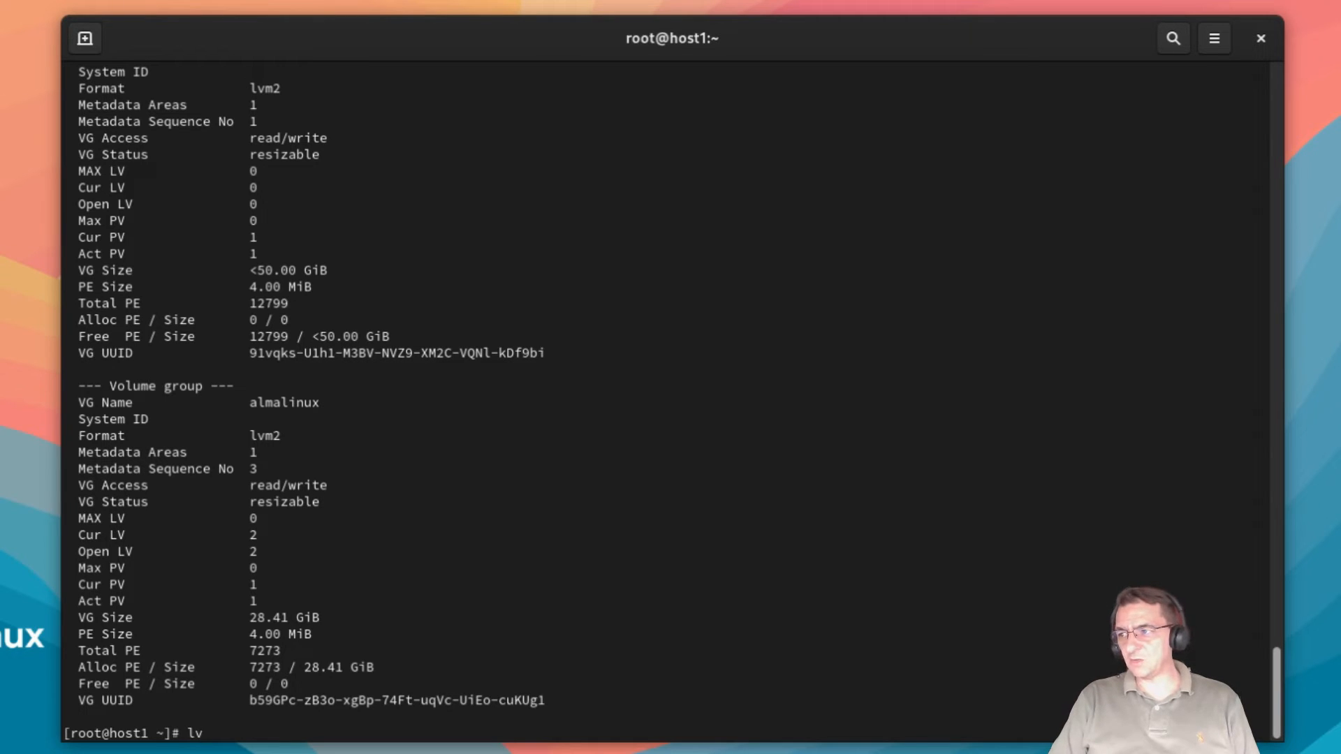
{"action": "type", "text": "create "}
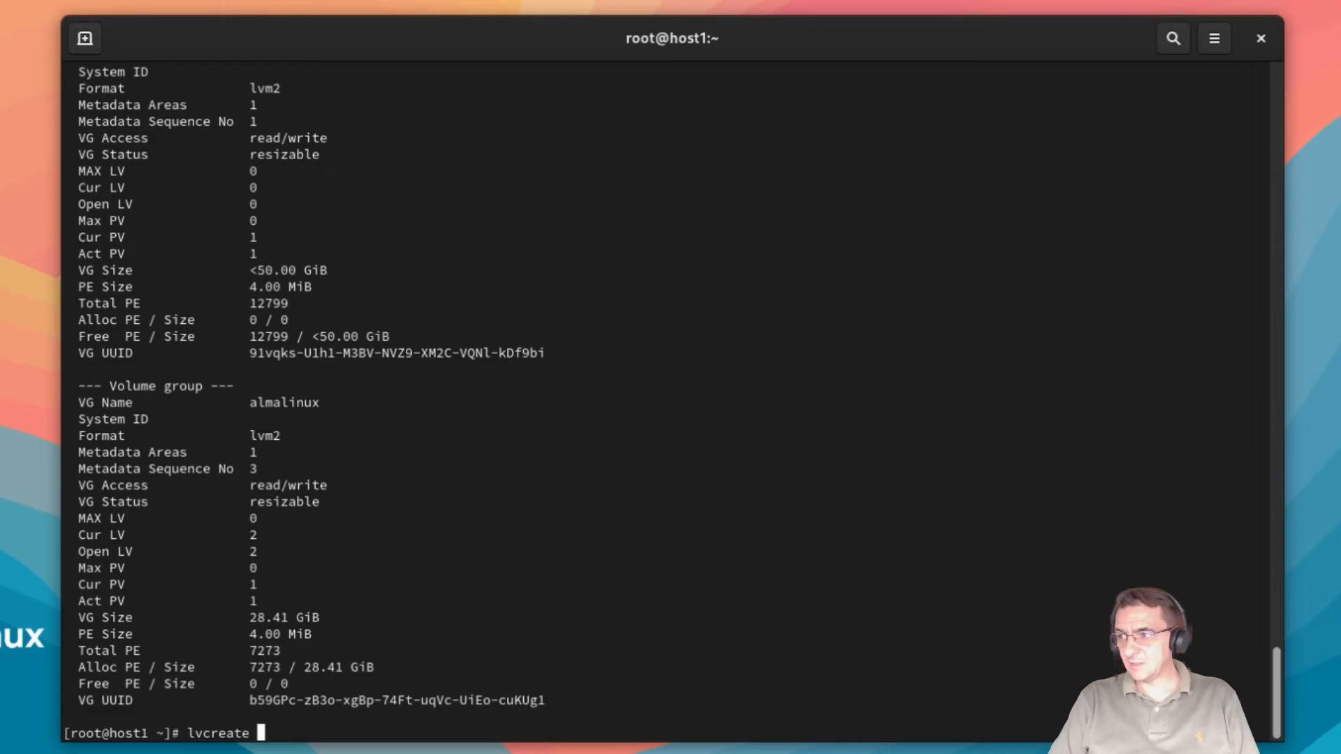
{"action": "type", "text": "-n"}
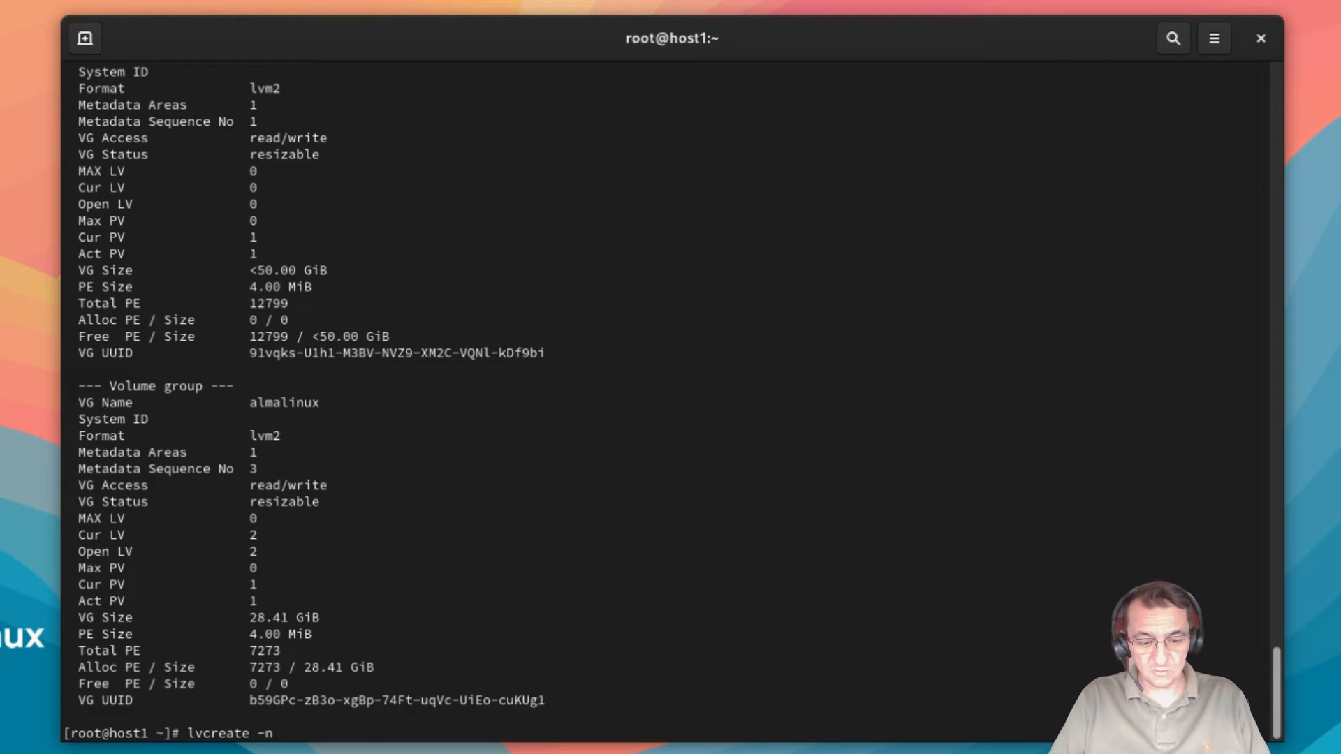
{"action": "type", "text": "alm_vm"}
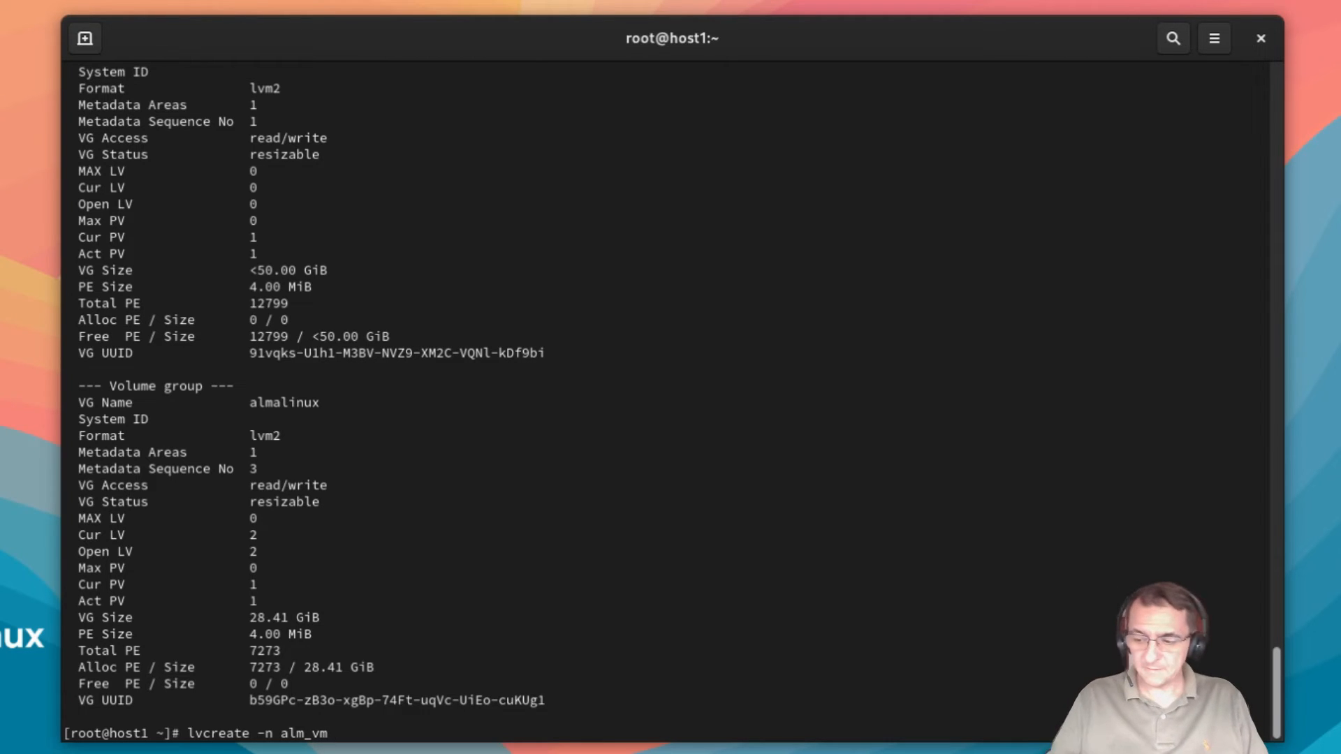
{"action": "type", "text": " -l"}
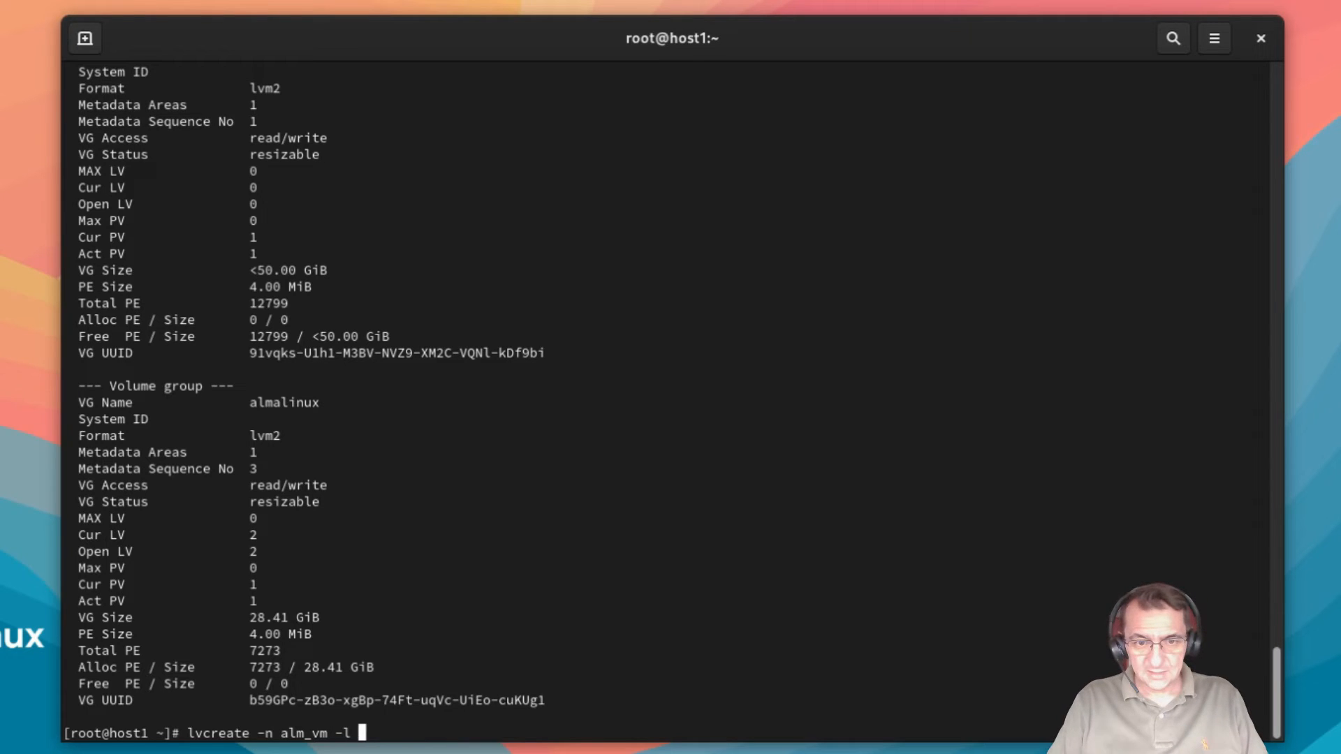
{"action": "type", "text": " 100"}
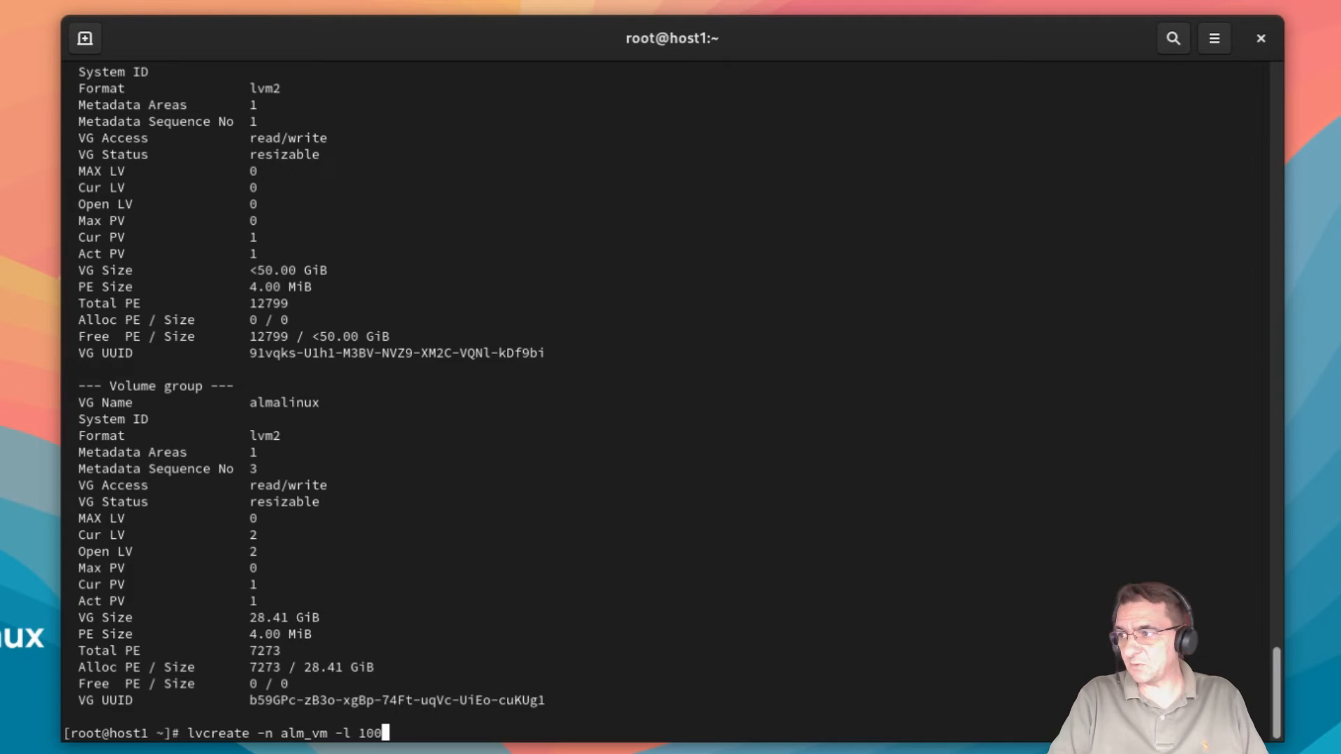
{"action": "type", "text": "%free"}
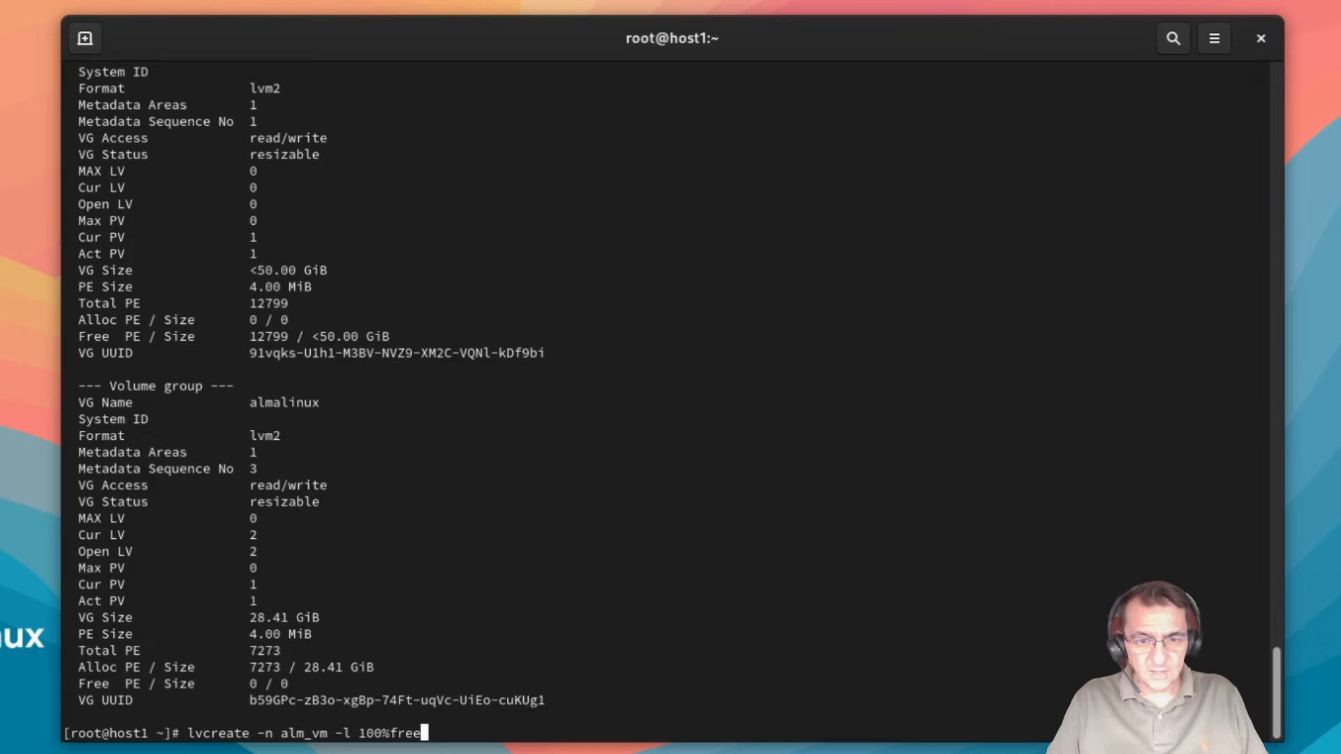
{"action": "key", "text": "BackSpace"}
{"action": "key", "text": "BackSpace"}
{"action": "key", "text": "BackSpace"}
{"action": "key", "text": "BackSpace"}
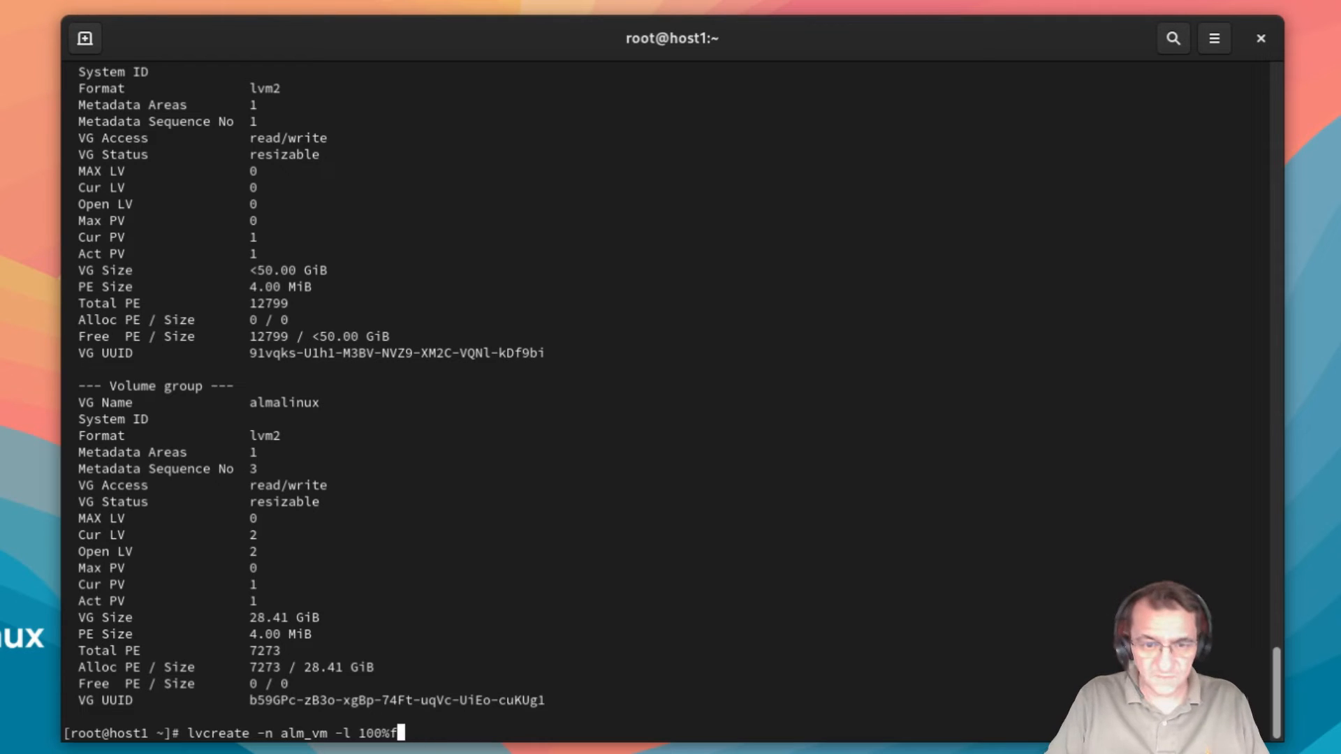
{"action": "type", "text": "FREE"}
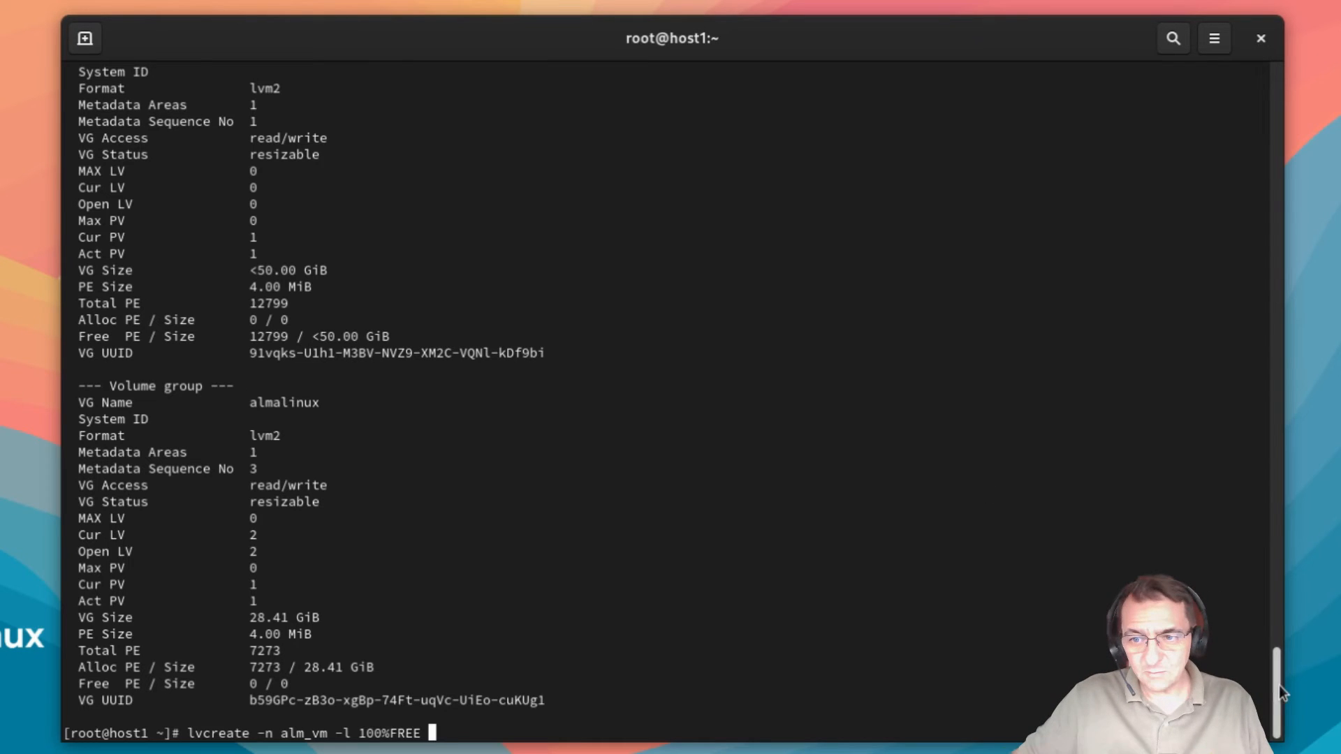
{"action": "left_click_drag", "start_coordinate": [1280, 685], "coordinate": [1280, 641]}
{"action": "left_click_drag", "start_coordinate": [257, 361], "coordinate": [291, 361]}
{"action": "left_click_drag", "start_coordinate": [1276, 640], "coordinate": [1281, 698]}
{"action": "type", "text": "vg_v"}
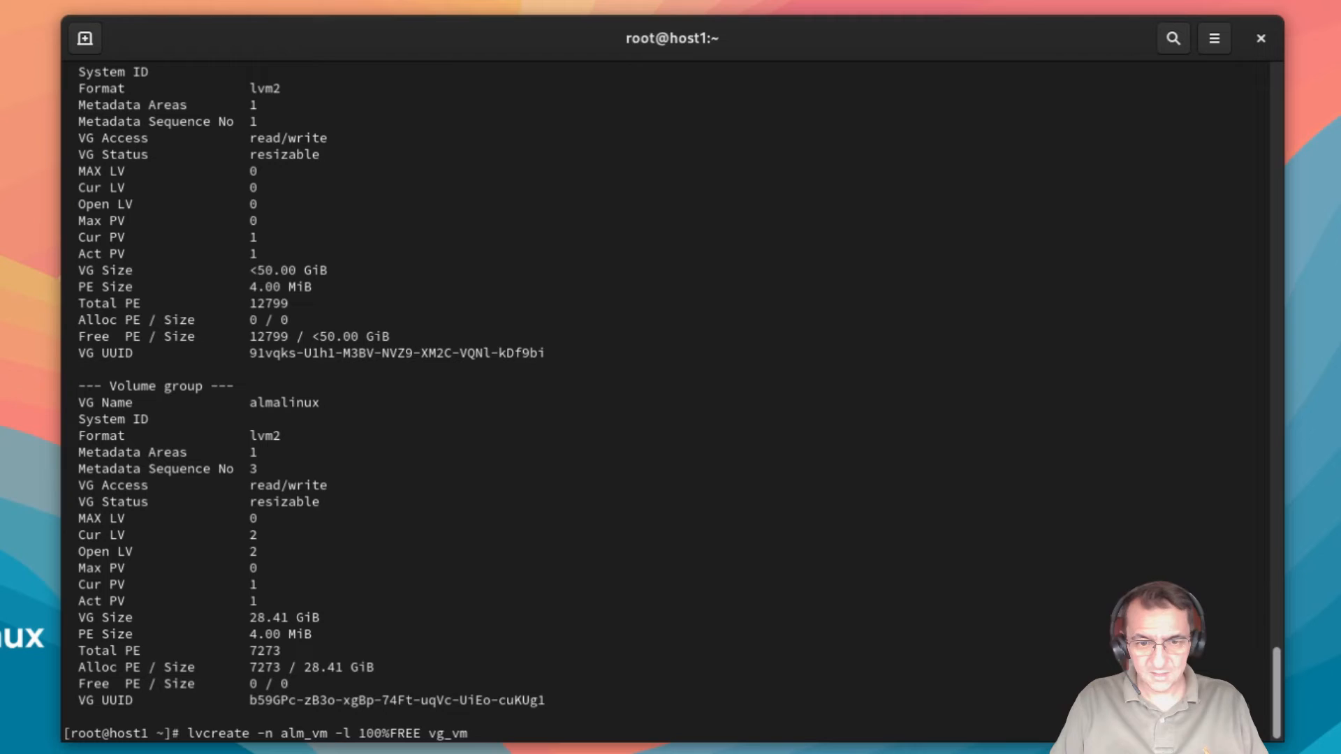
{"action": "type", "text": "m"}
{"action": "key", "text": "Return"}
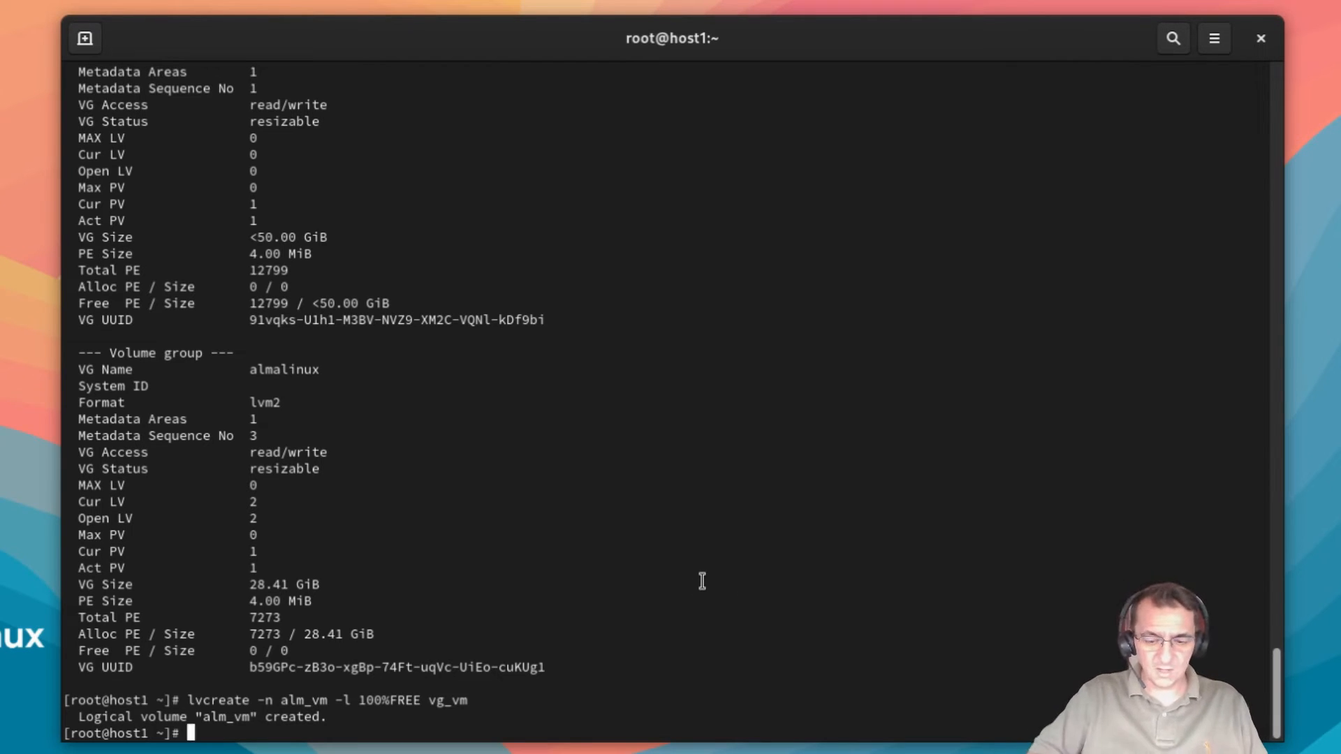
Step: List logical volumes with lvs and lvdisplay, showing alm_vm at <50.00 GiB beside swap and root
{"action": "type", "text": "lvs"}
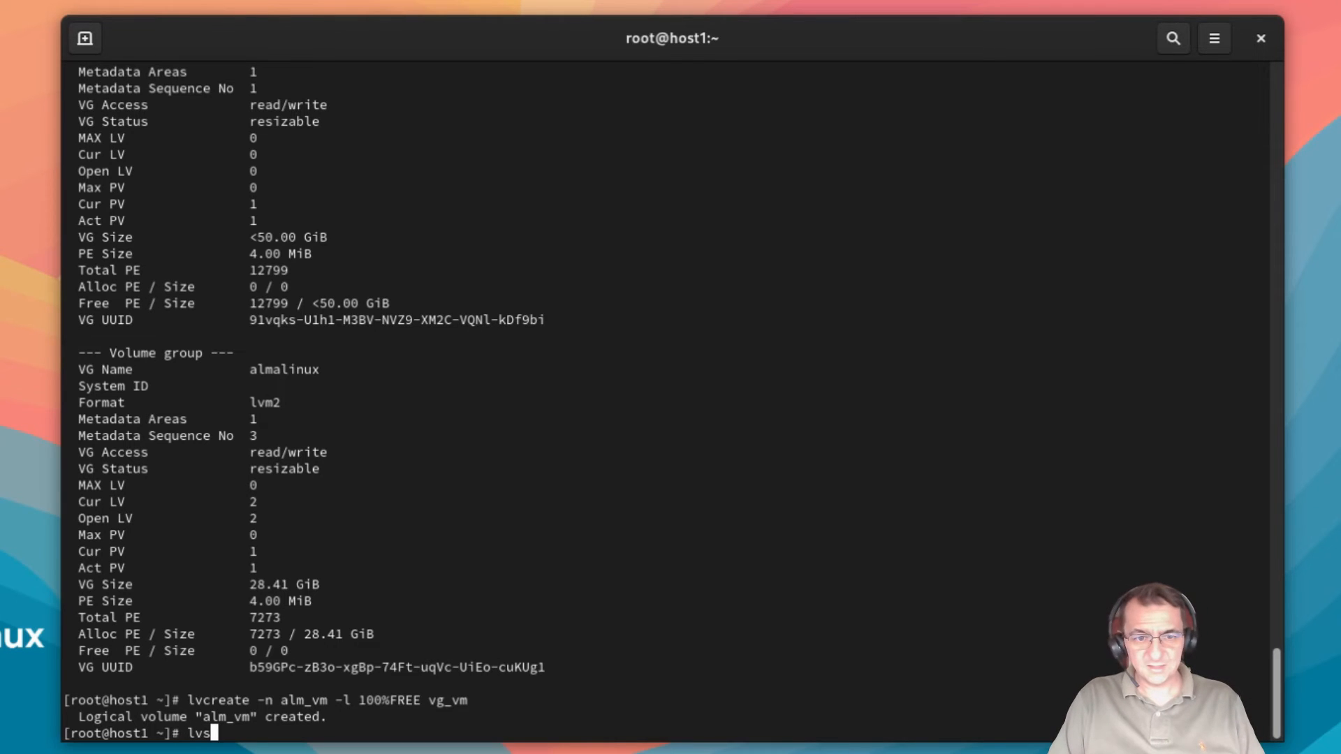
{"action": "key", "text": "Return"}
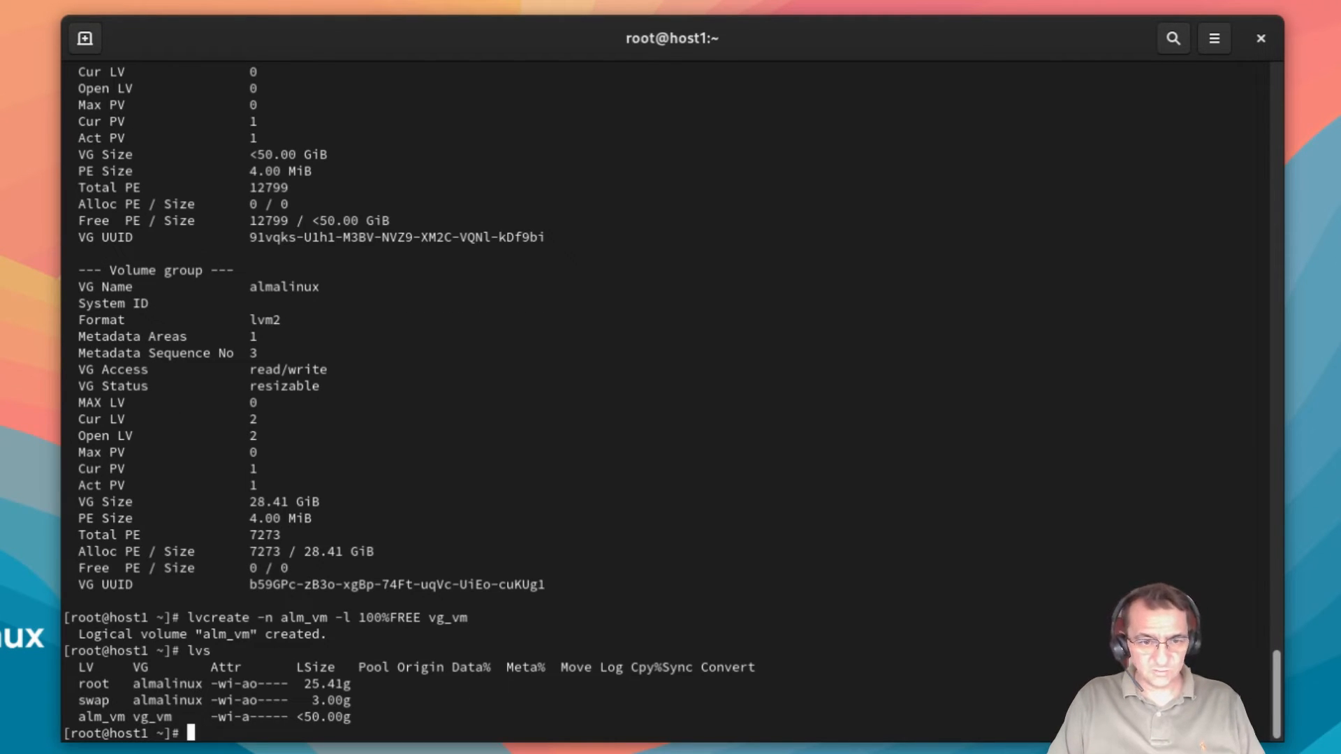
{"action": "type", "text": "lvd"}
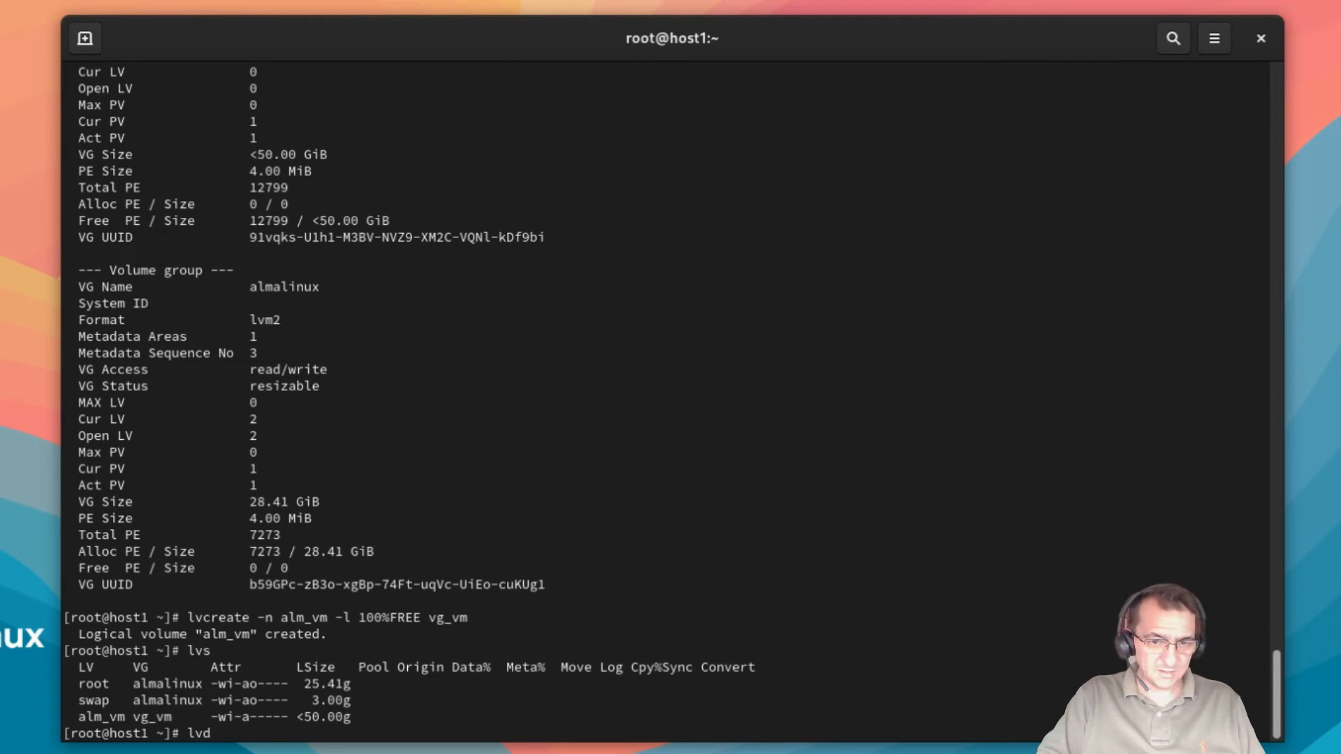
{"action": "type", "text": "isplay"}
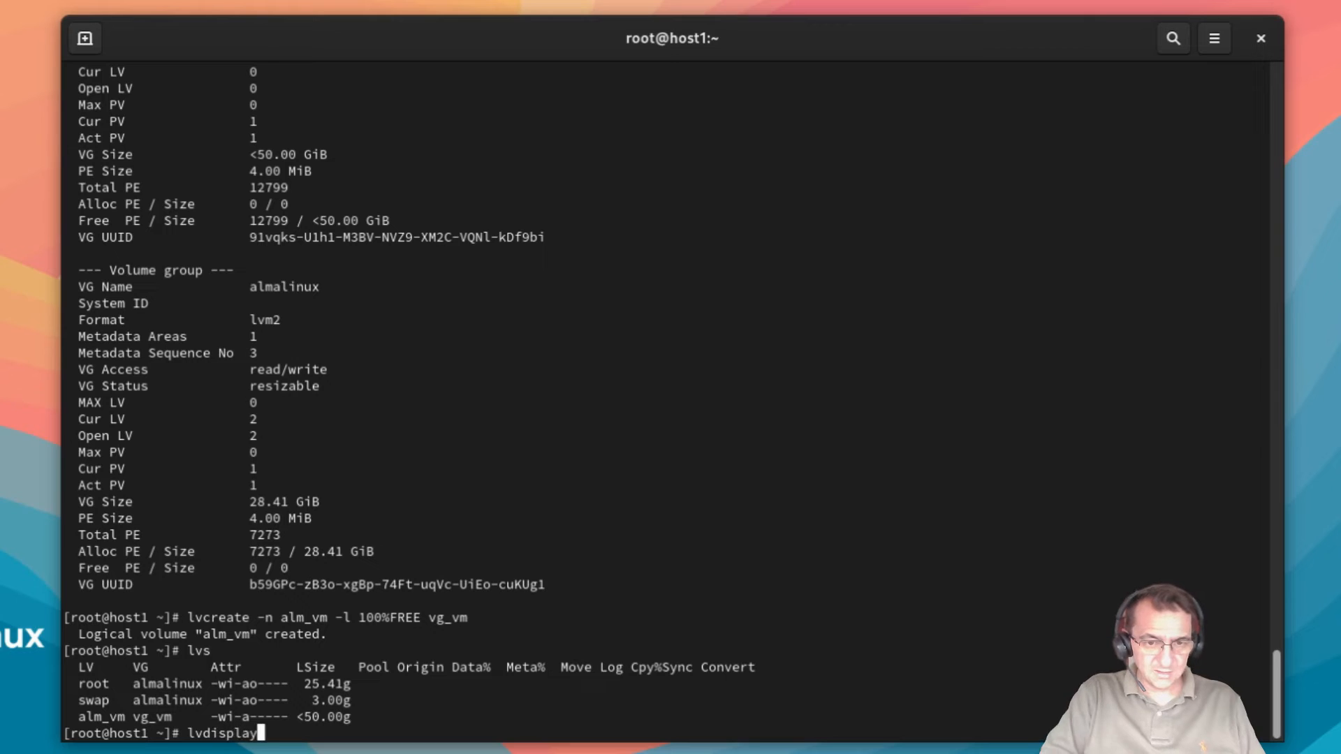
{"action": "key", "text": "Return"}
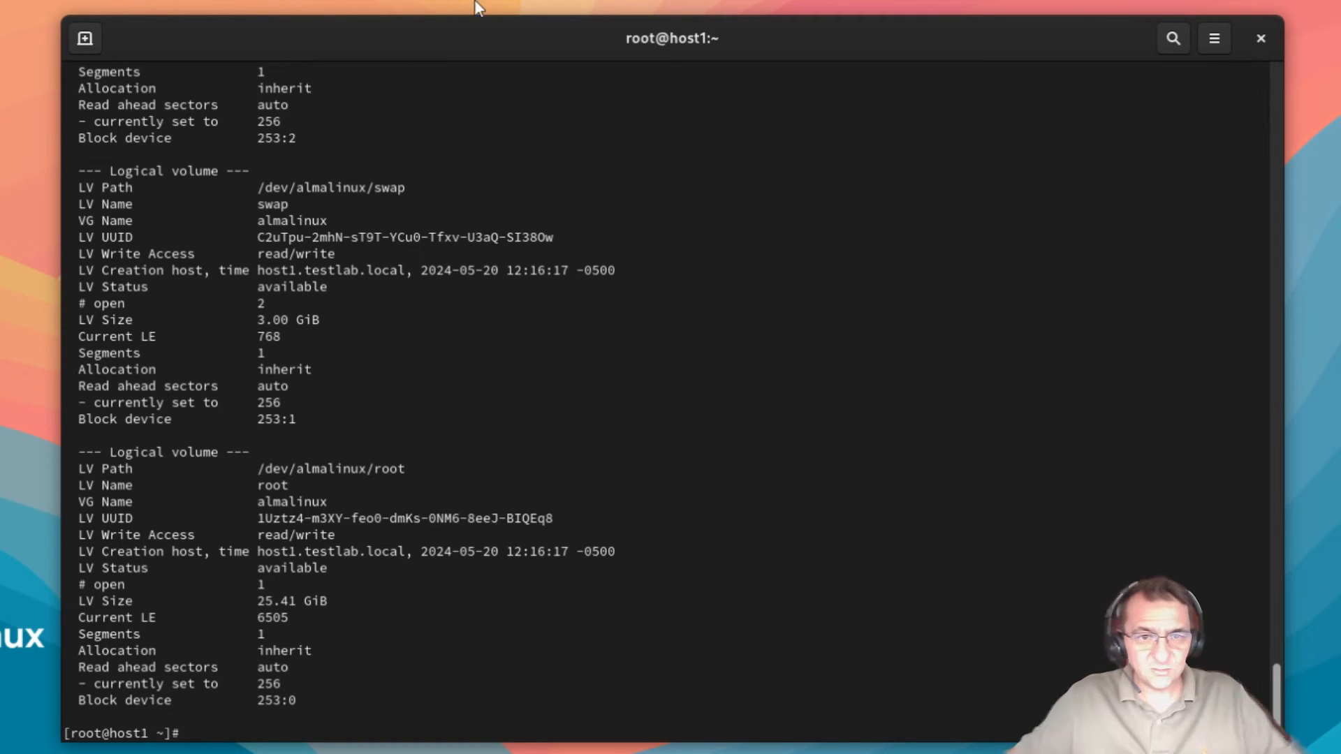
Step: Copy the LV Path /dev/vg_vm/alm_vm from the lvdisplay output
{"action": "scroll", "coordinate": [620, 328], "scroll_direction": "up", "scroll_amount": 5}
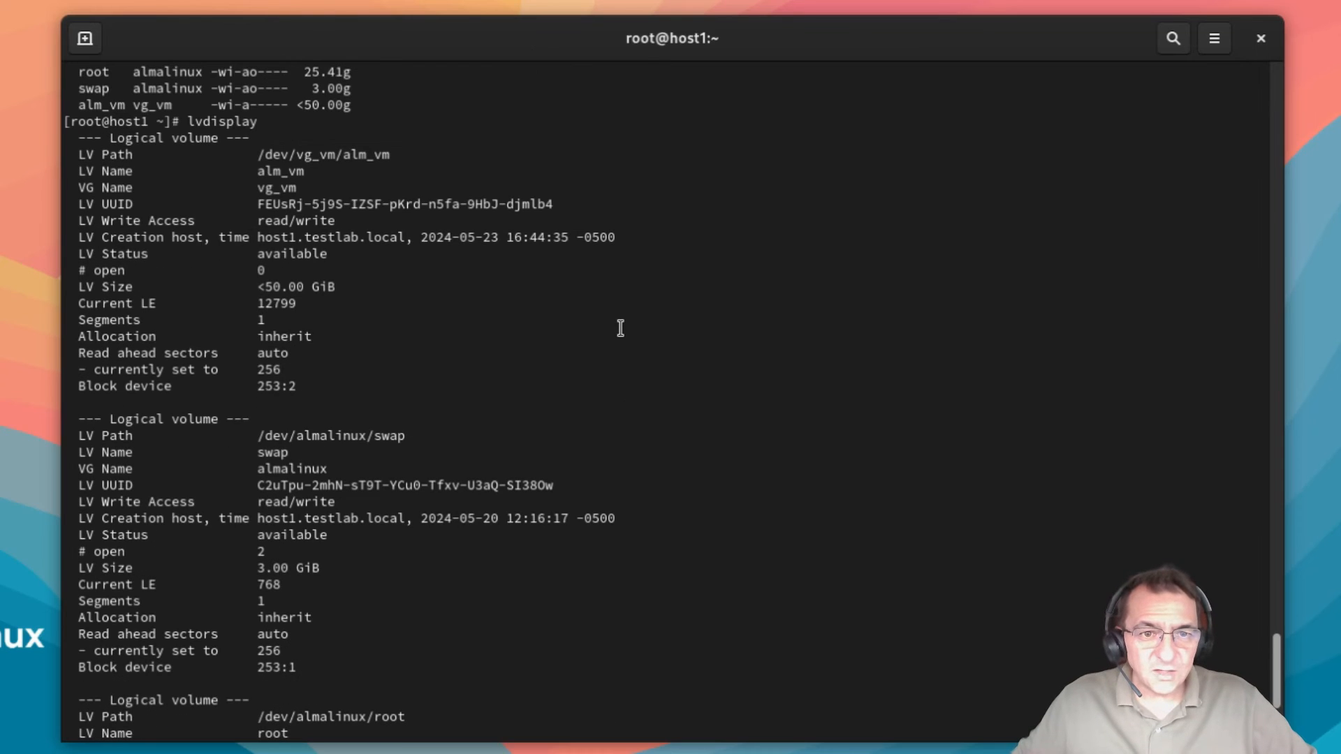
{"action": "left_click_drag", "start_coordinate": [258, 155], "coordinate": [390, 151]}
{"action": "key", "text": "ctrl+c"}
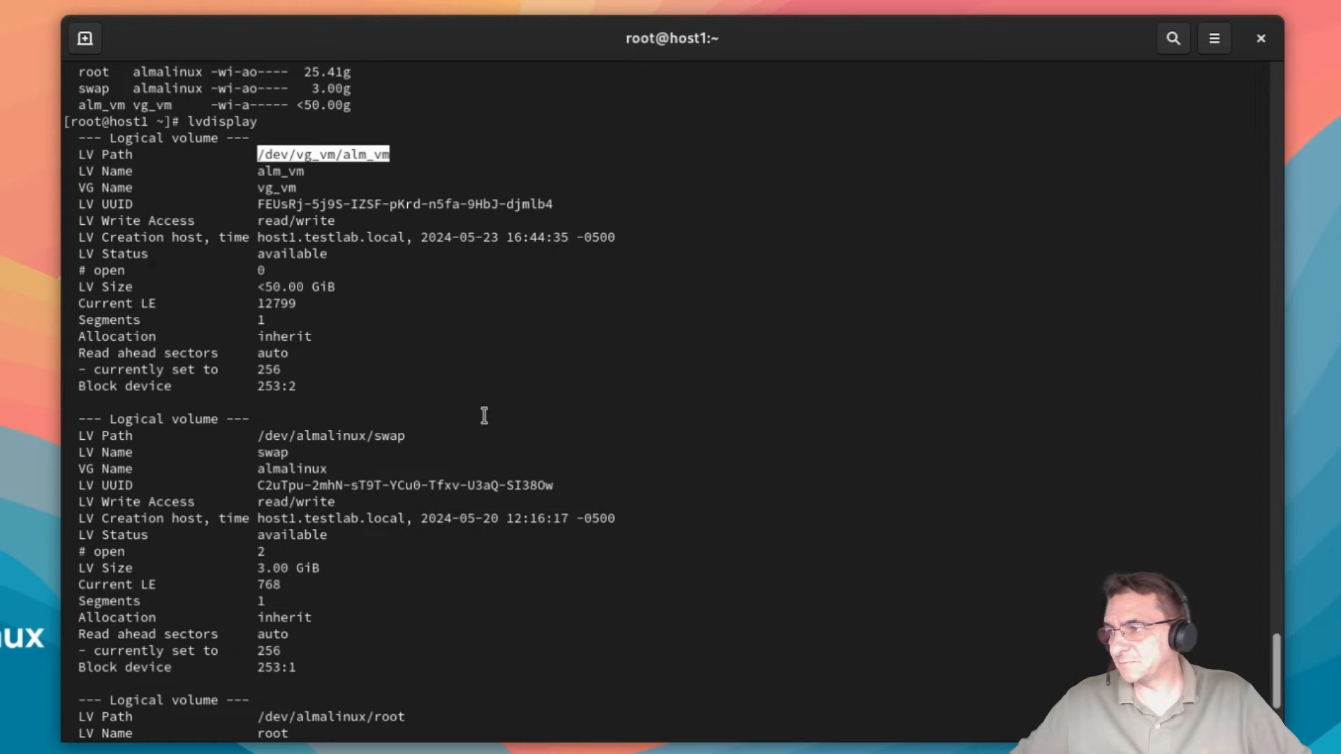
{"action": "scroll", "coordinate": [646, 370], "scroll_direction": "down", "scroll_amount": 5}
{"action": "scroll", "coordinate": [646, 371], "scroll_direction": "up", "scroll_amount": 4}
{"action": "scroll", "coordinate": [646, 370], "scroll_direction": "down", "scroll_amount": 4}
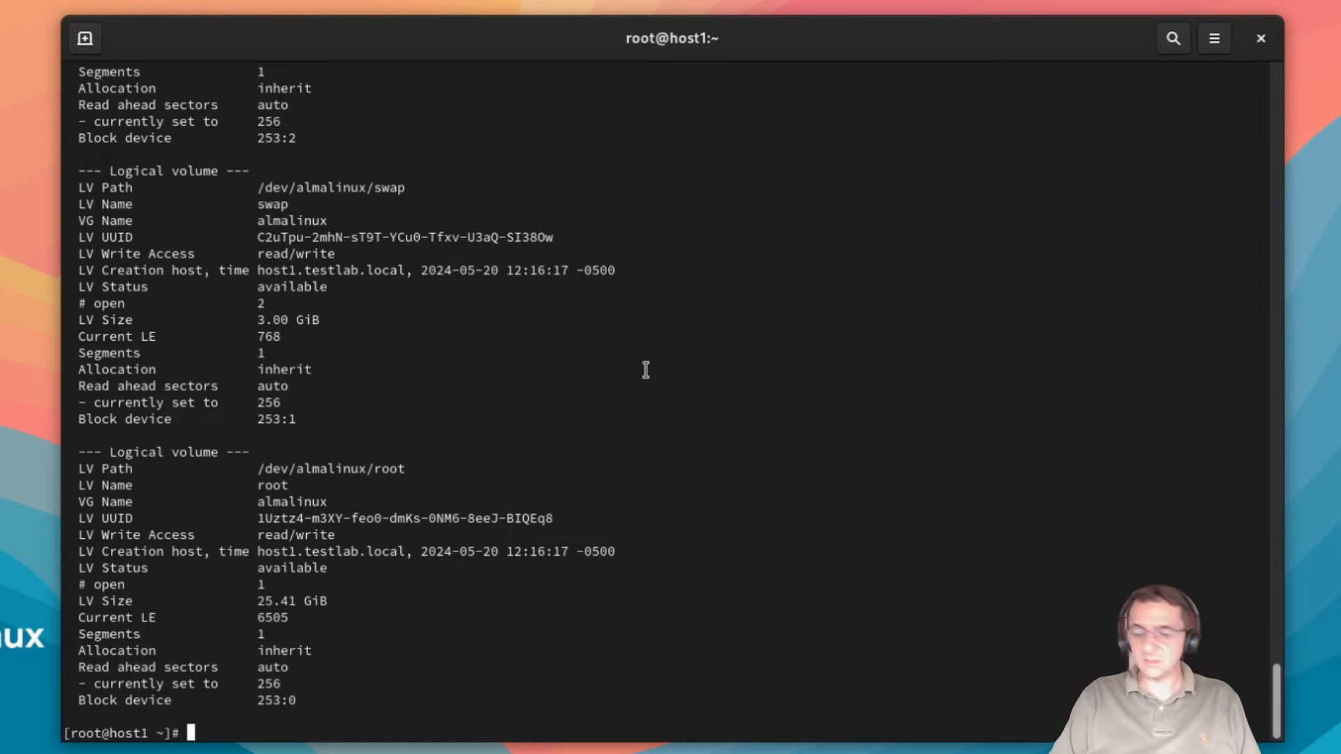
Step: Format /dev/vg_vm/alm_vm as ext4 by running mkfs.ext4 with the pasted path
{"action": "type", "text": "mk"}
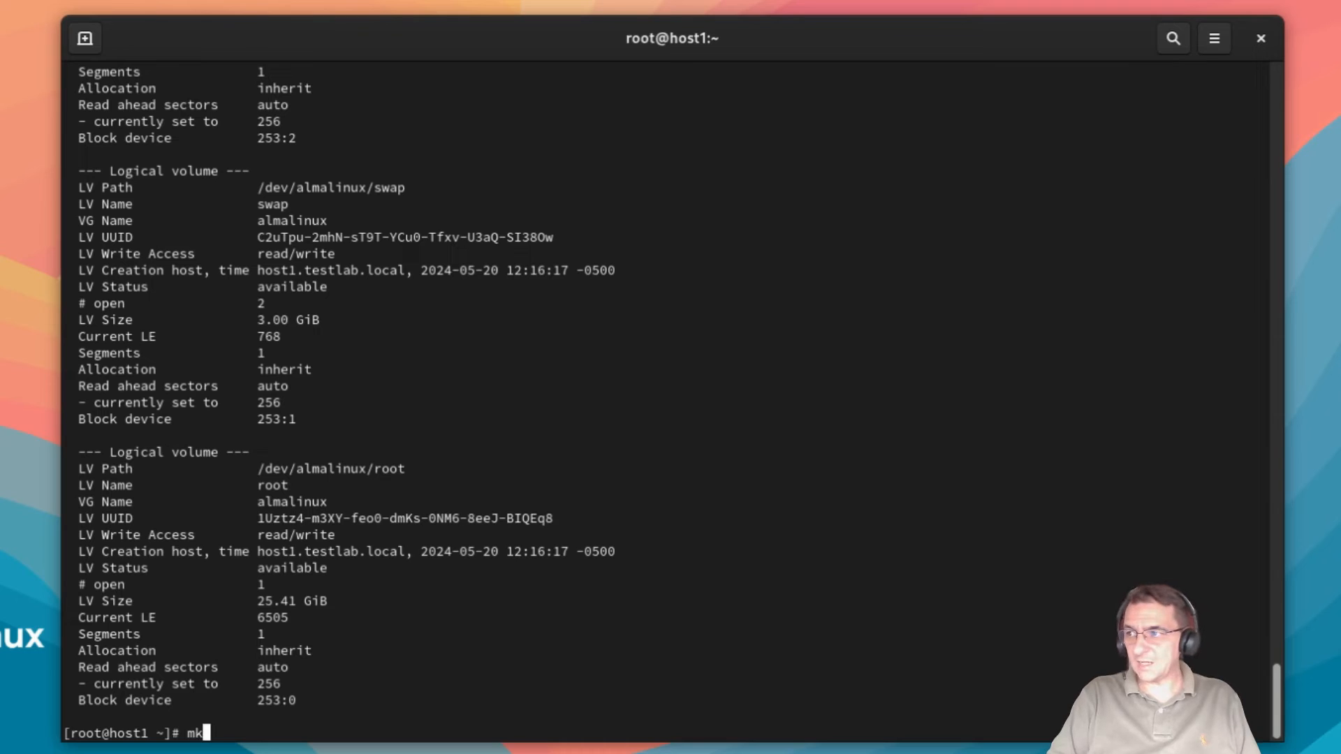
{"action": "type", "text": "fs."}
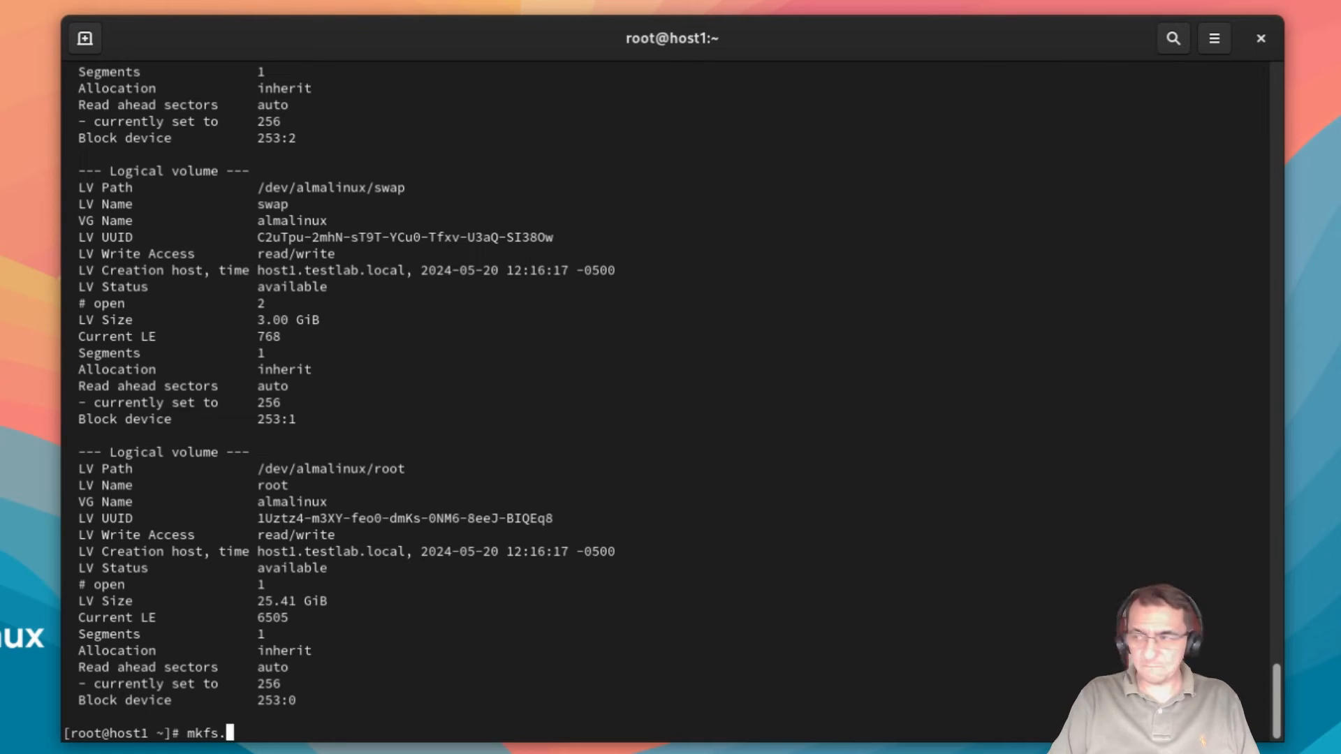
{"action": "type", "text": "ext"}
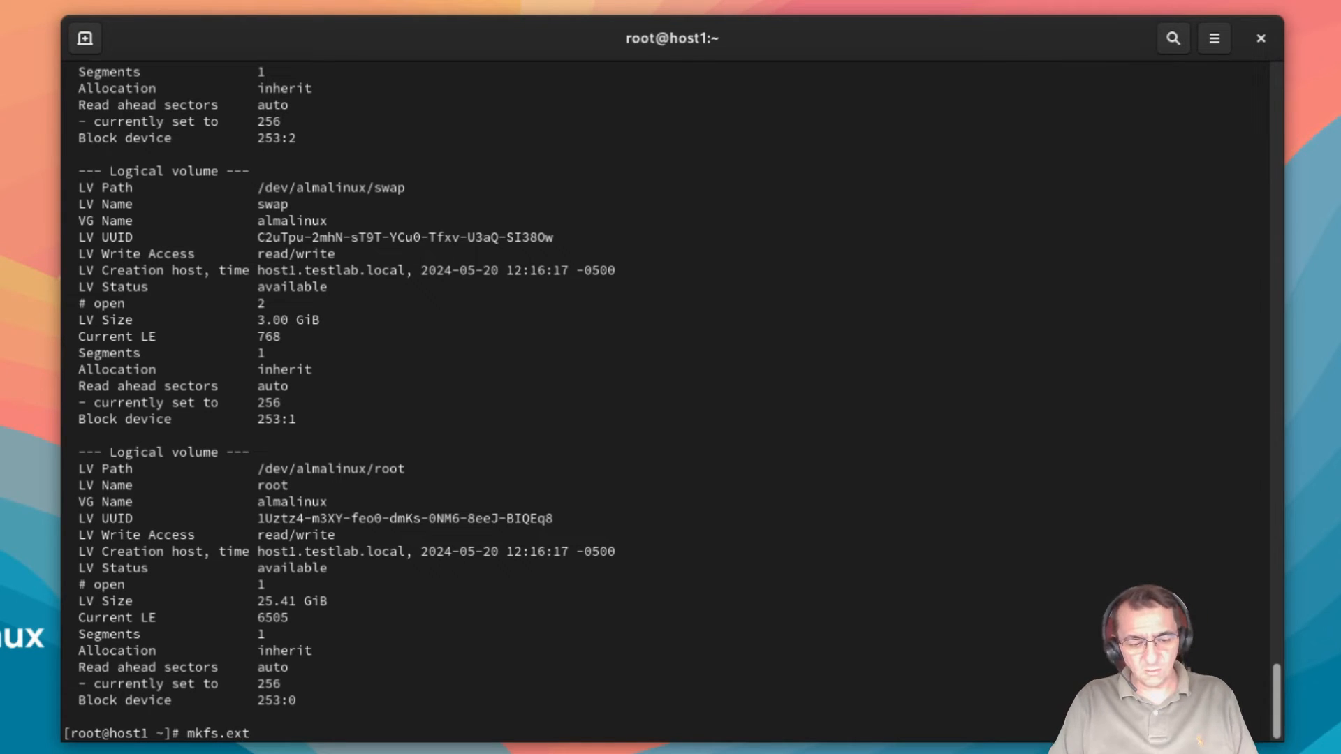
{"action": "type", "text": "4"}
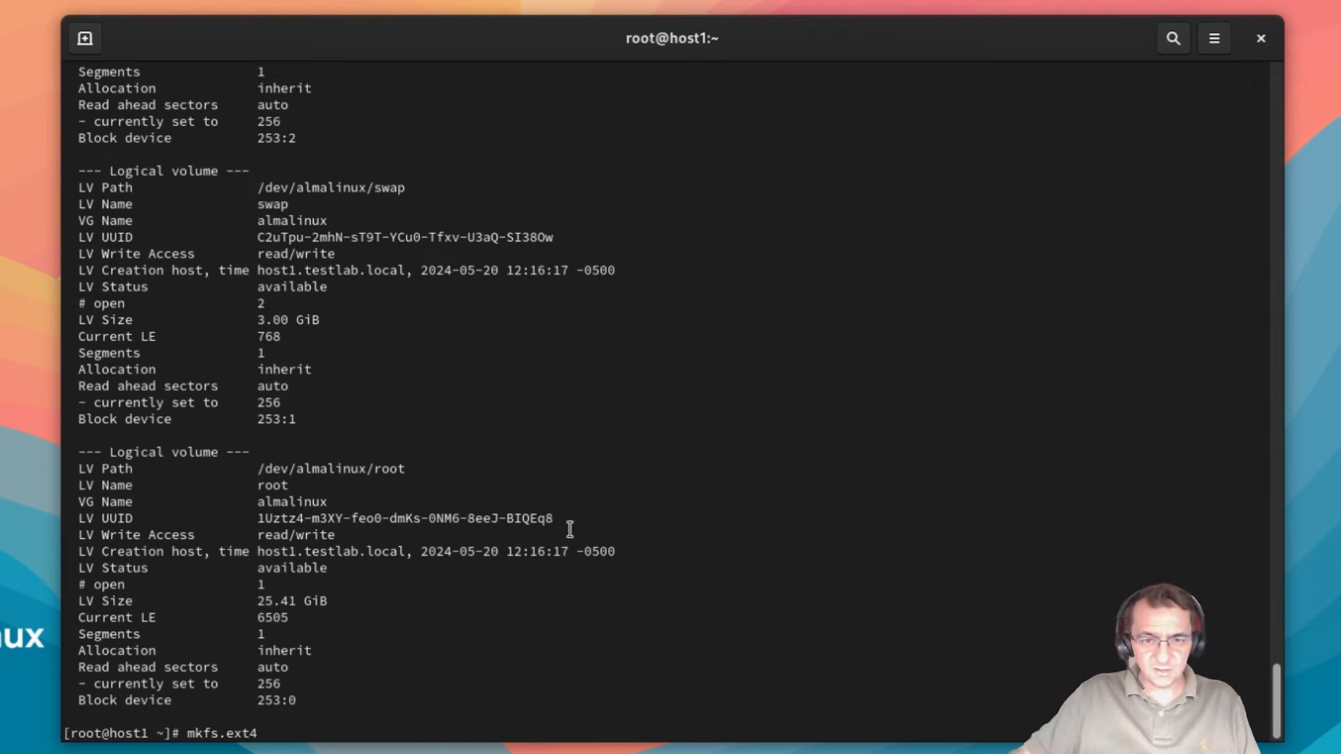
{"action": "key", "text": "ctrl+shift+v"}
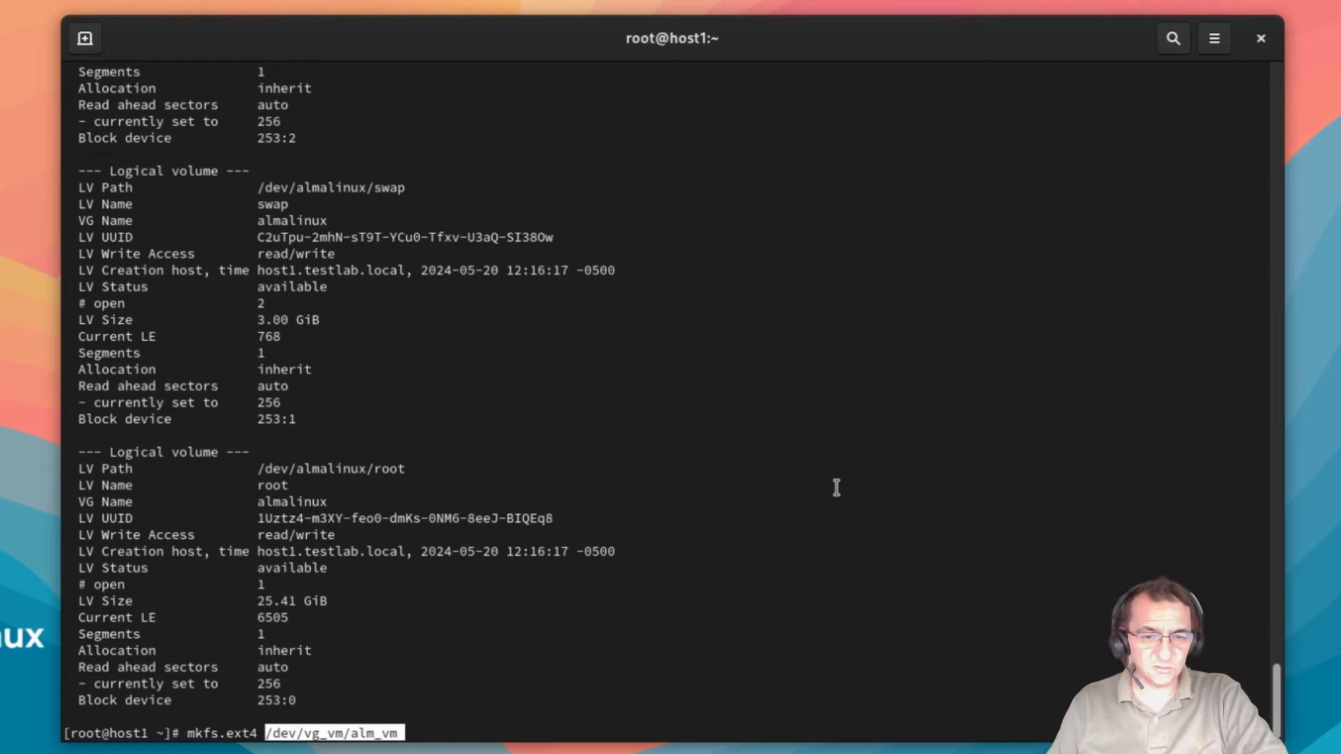
{"action": "key", "text": "Return"}
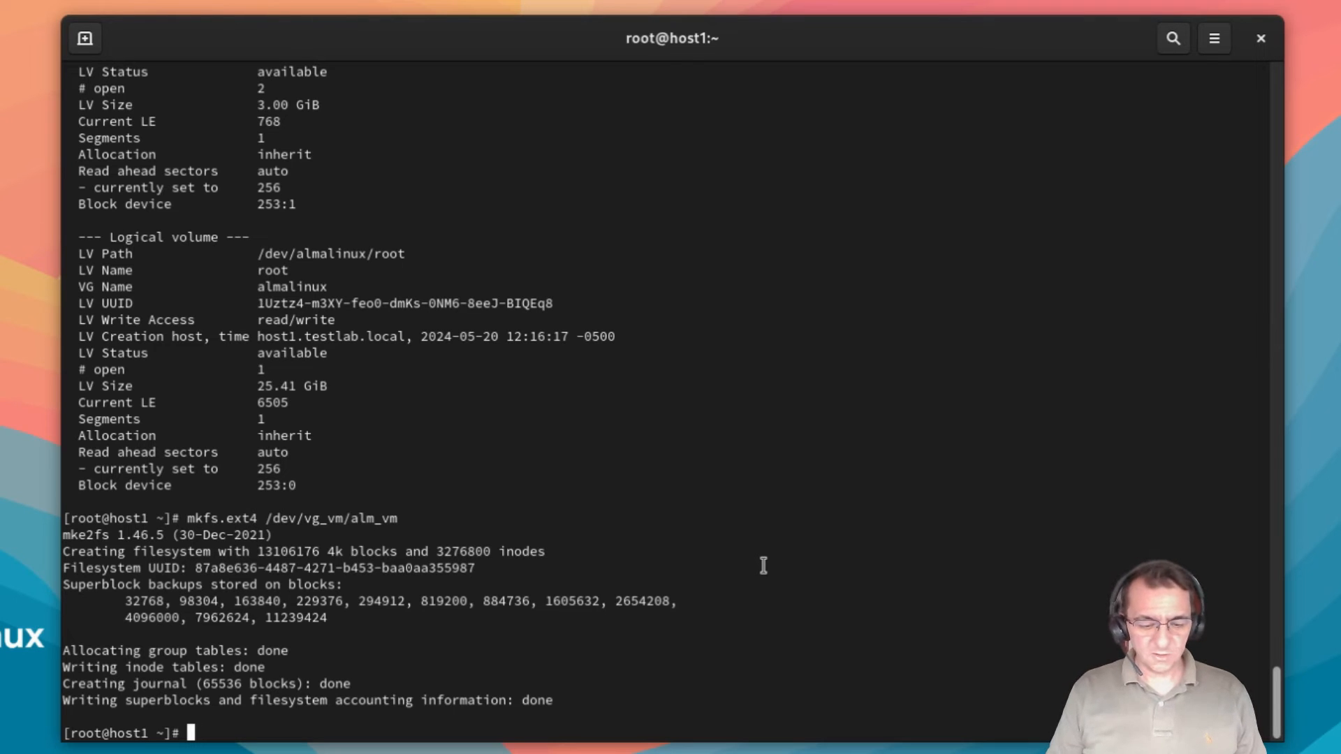
Step: Move up to the root directory / and confirm it with ls and pwd
{"action": "type", "text": "cd .."}
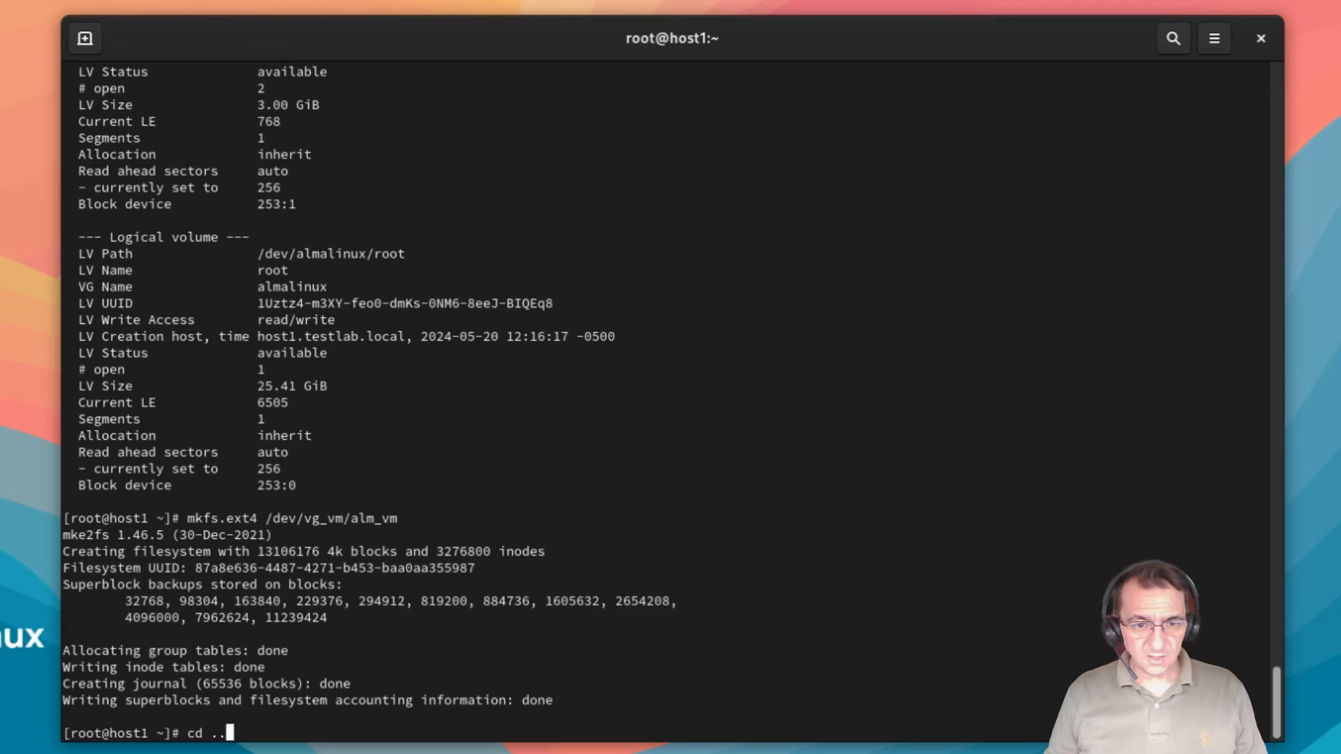
{"action": "key", "text": "Return"}
{"action": "type", "text": "ls"}
{"action": "key", "text": "Return"}
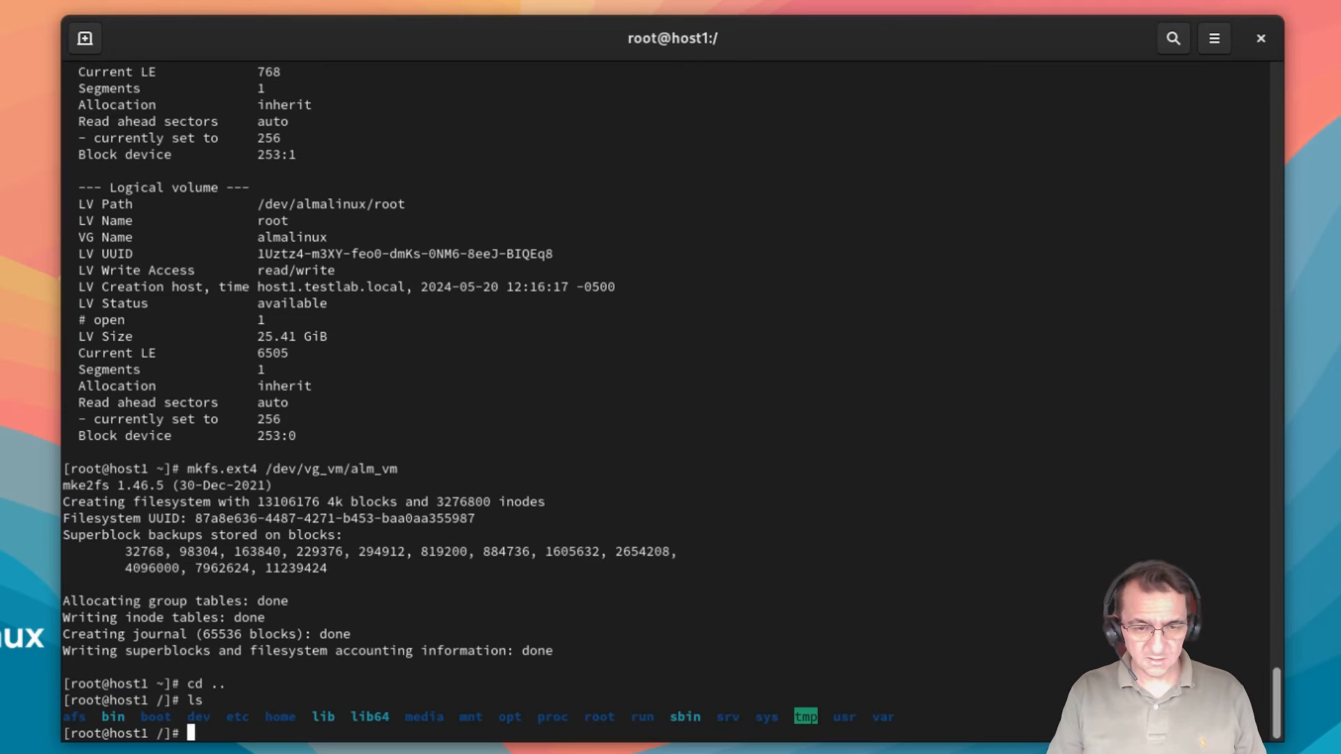
{"action": "type", "text": "pwd"}
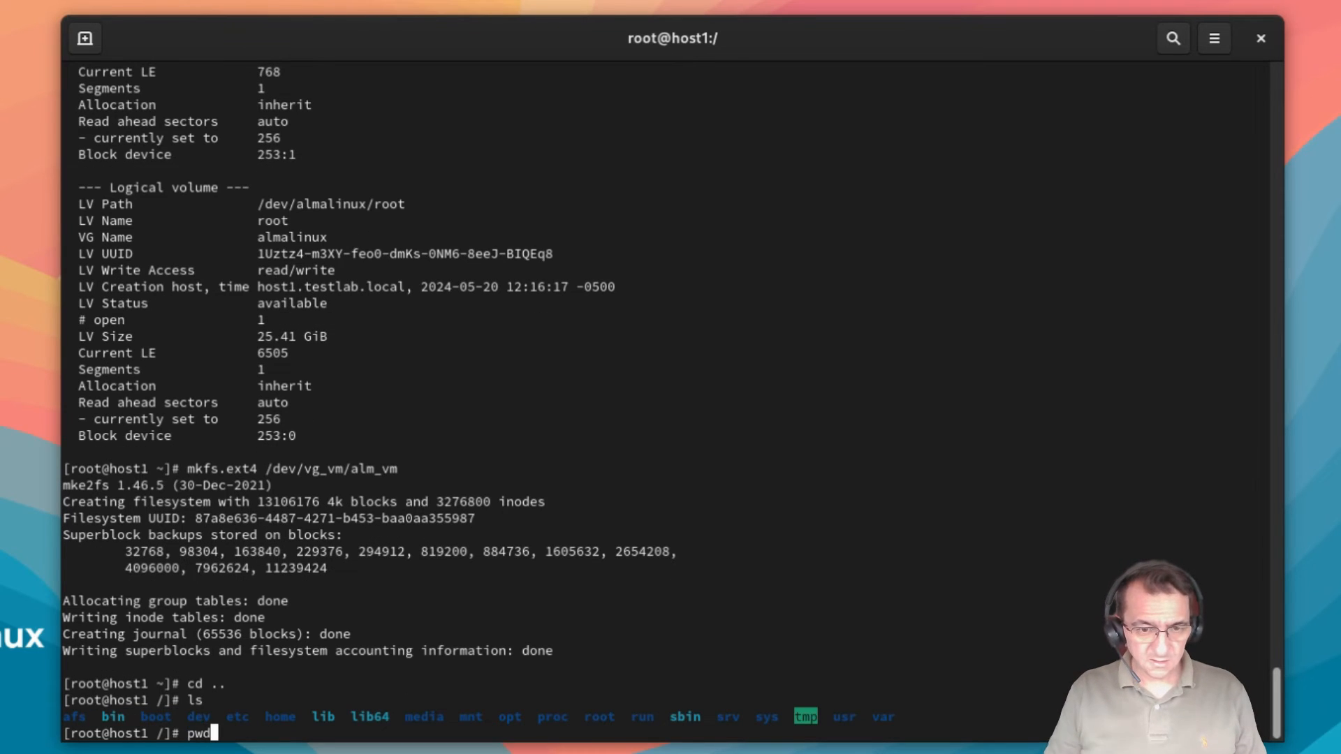
{"action": "key", "text": "Return"}
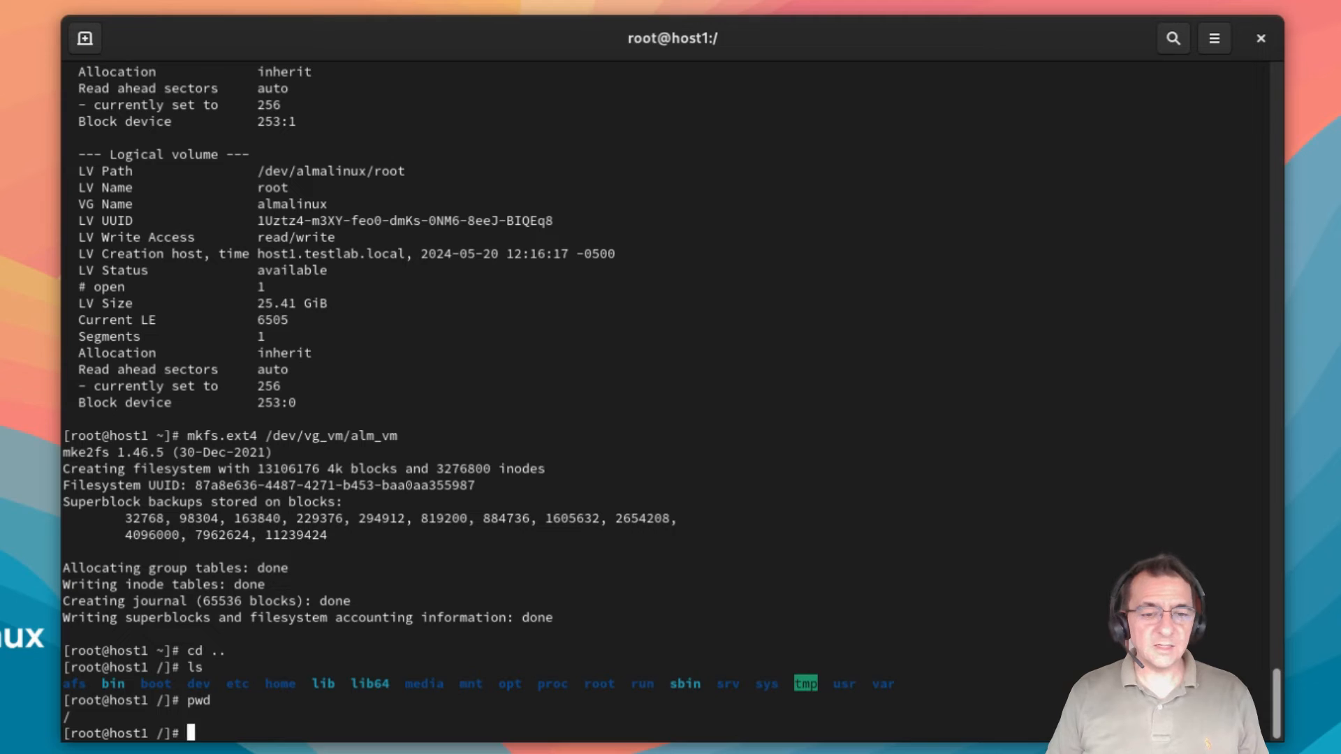
Step: Create the alm_vm directory with mkdir and confirm it appears in the root listing
{"action": "type", "text": "mkdir "}
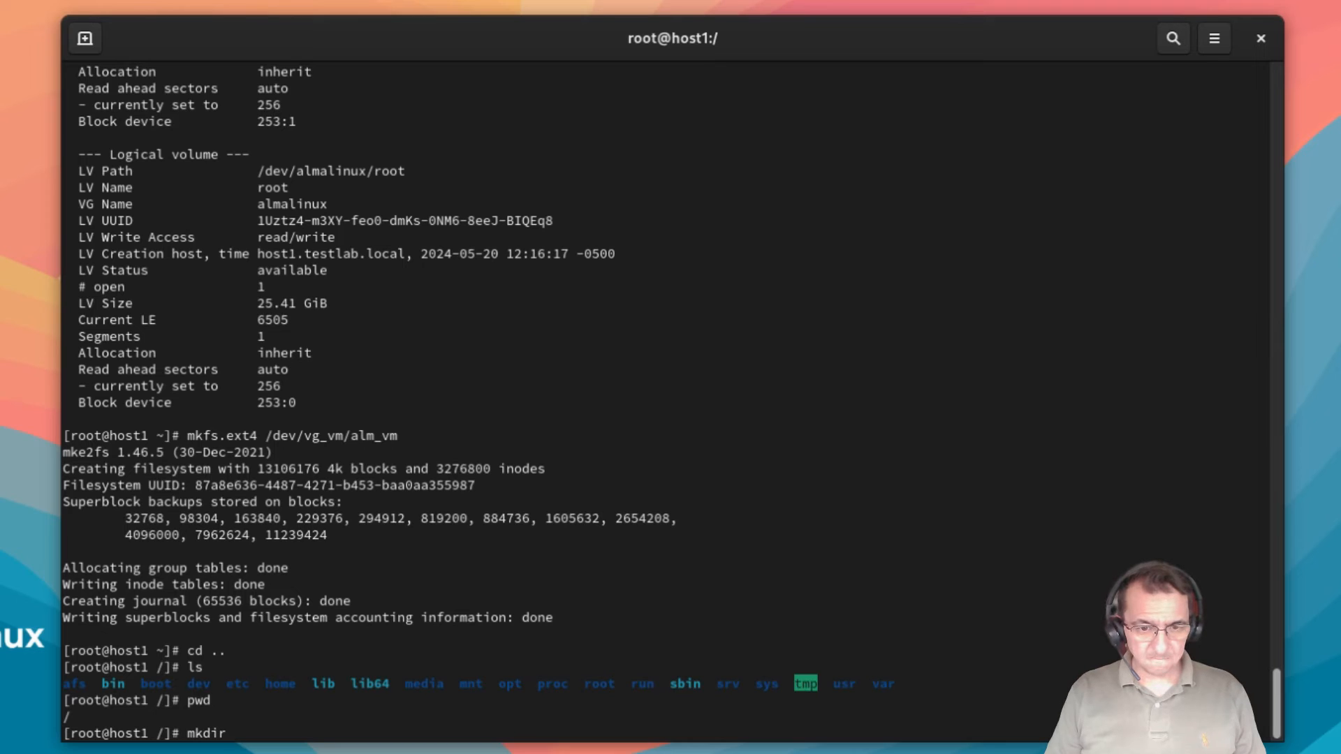
{"action": "type", "text": "al"}
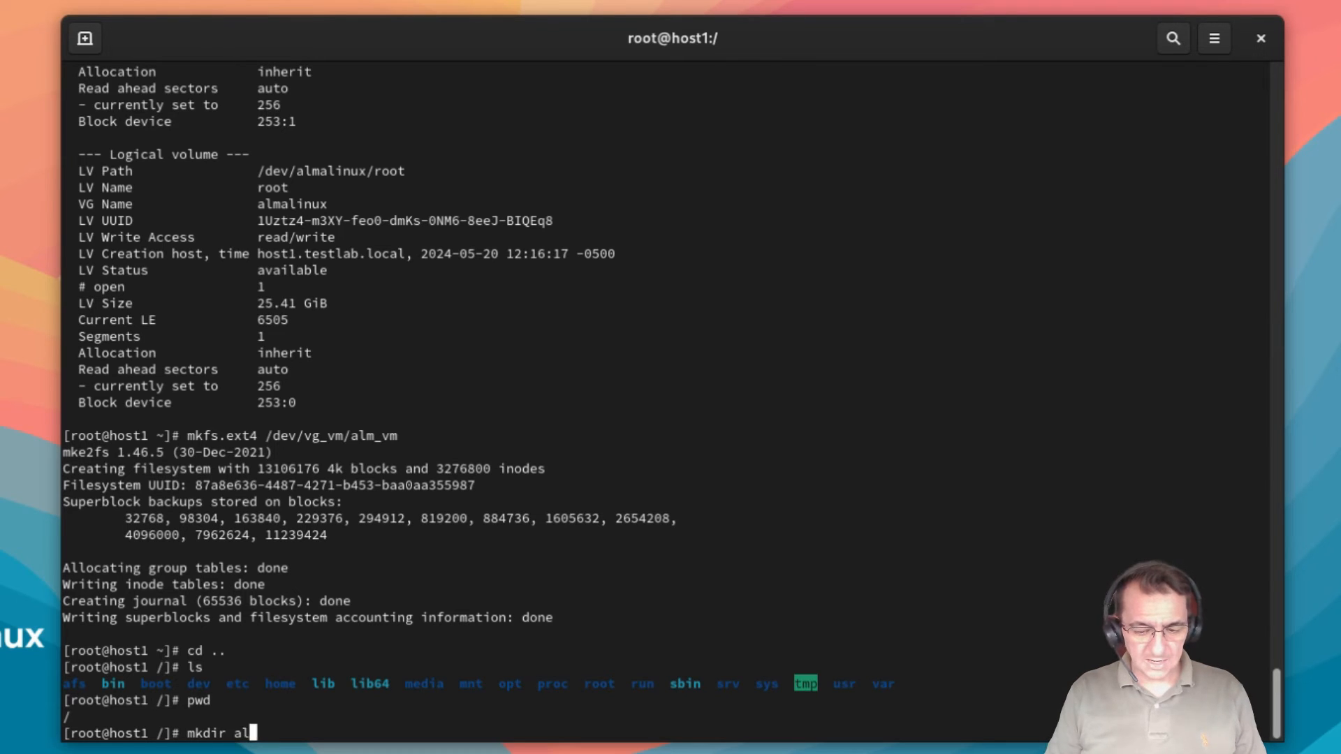
{"action": "type", "text": "m_vm"}
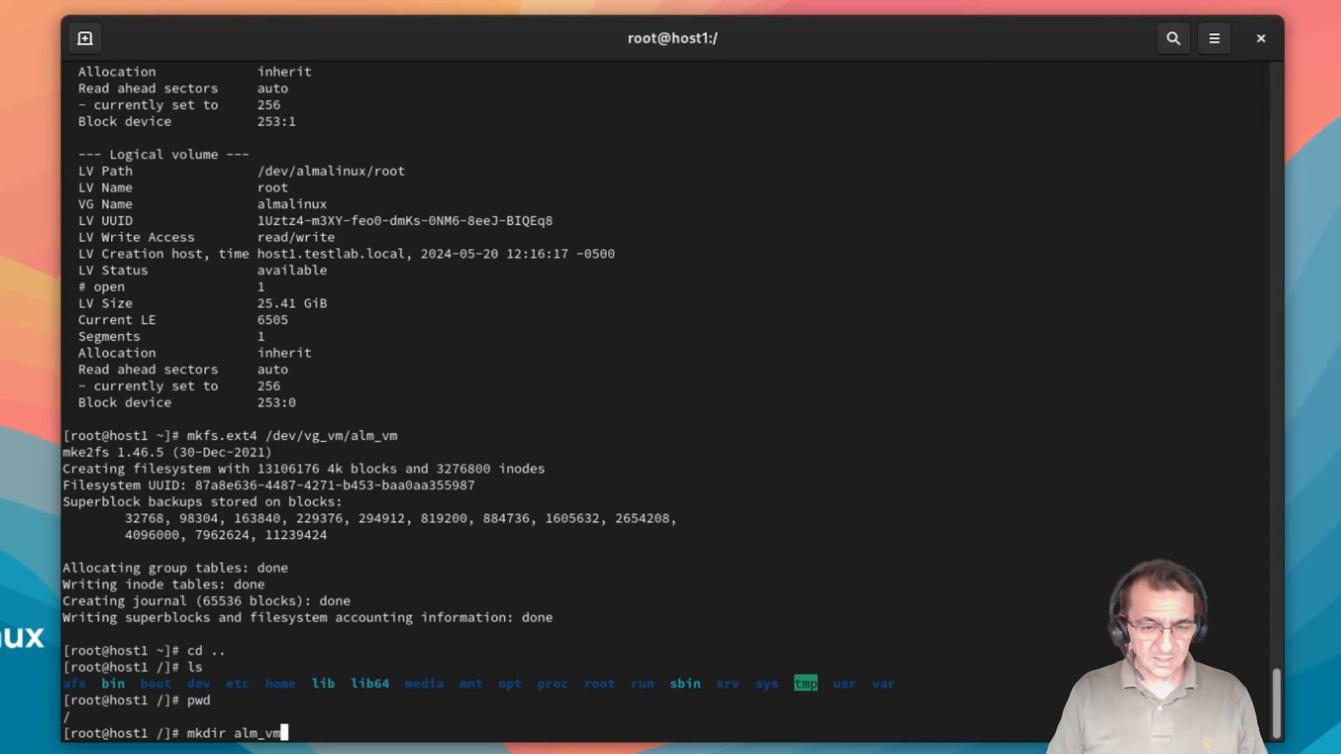
{"action": "key", "text": "Return"}
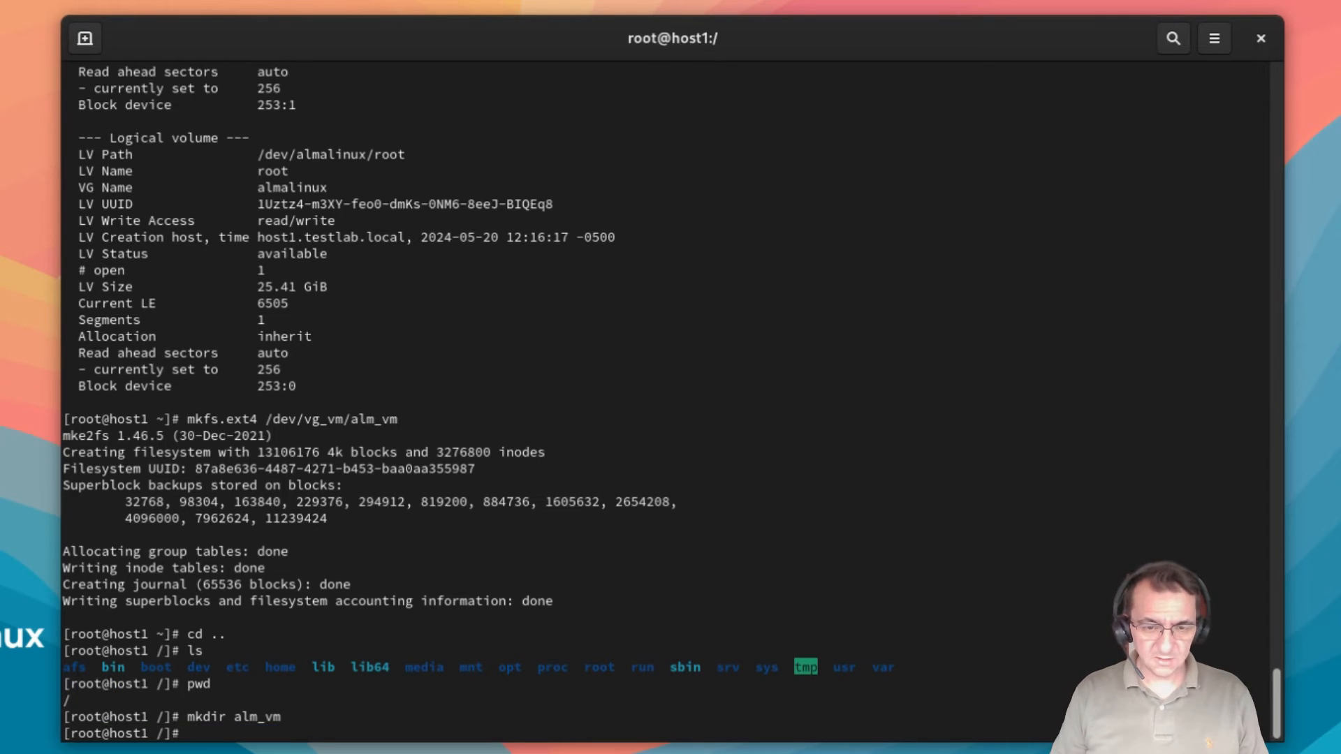
{"action": "type", "text": "ls"}
{"action": "key", "text": "Return"}
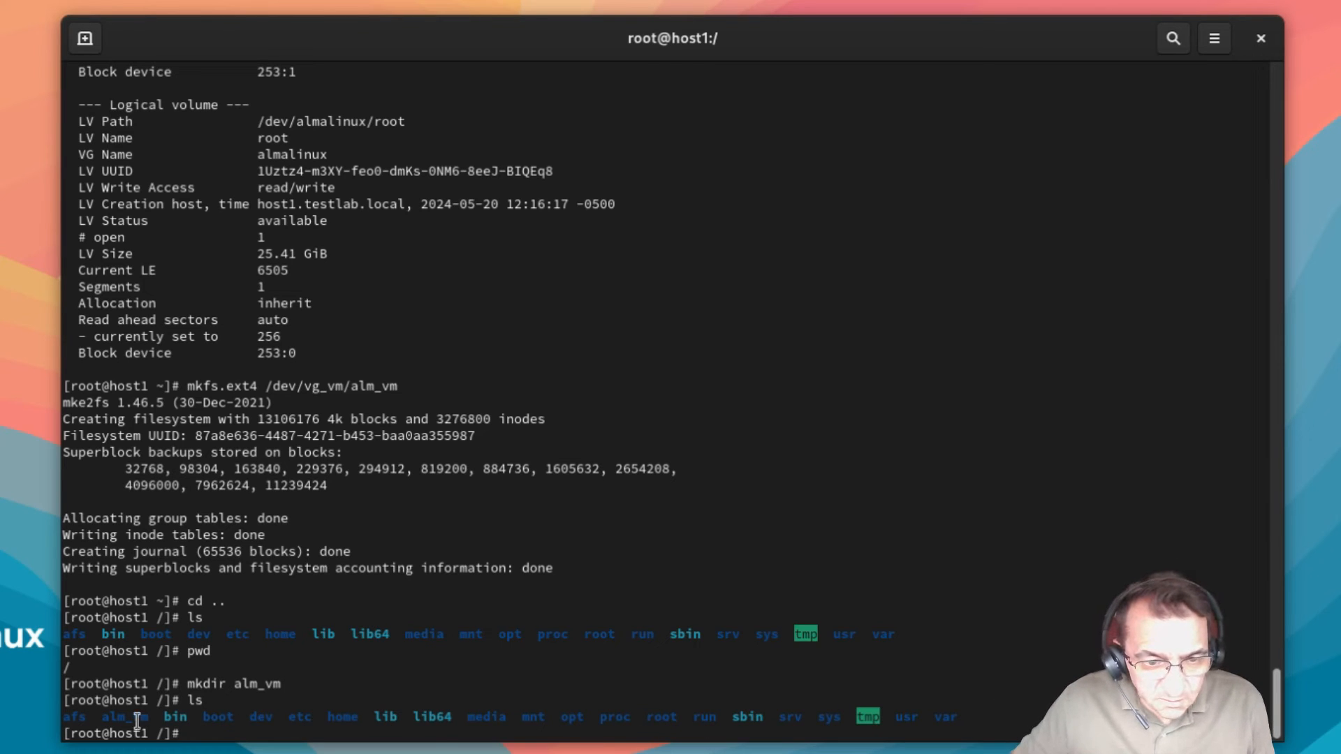
{"action": "left_click_drag", "start_coordinate": [100, 720], "coordinate": [154, 719]}
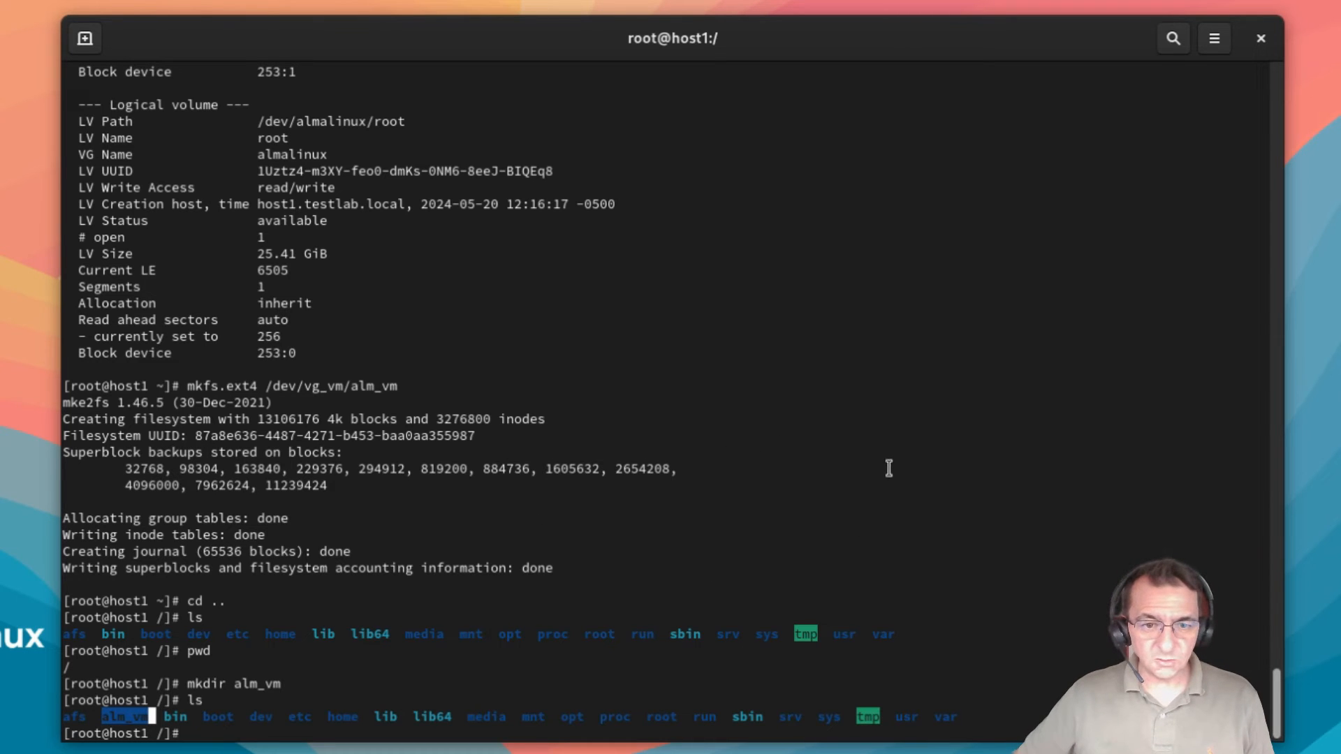
Step: Copy /dev/vg_vm/alm_vm again from the lvdisplay output and enter vi /etc/fstab at the prompt
{"action": "scroll", "coordinate": [889, 468], "scroll_direction": "up", "scroll_amount": 3}
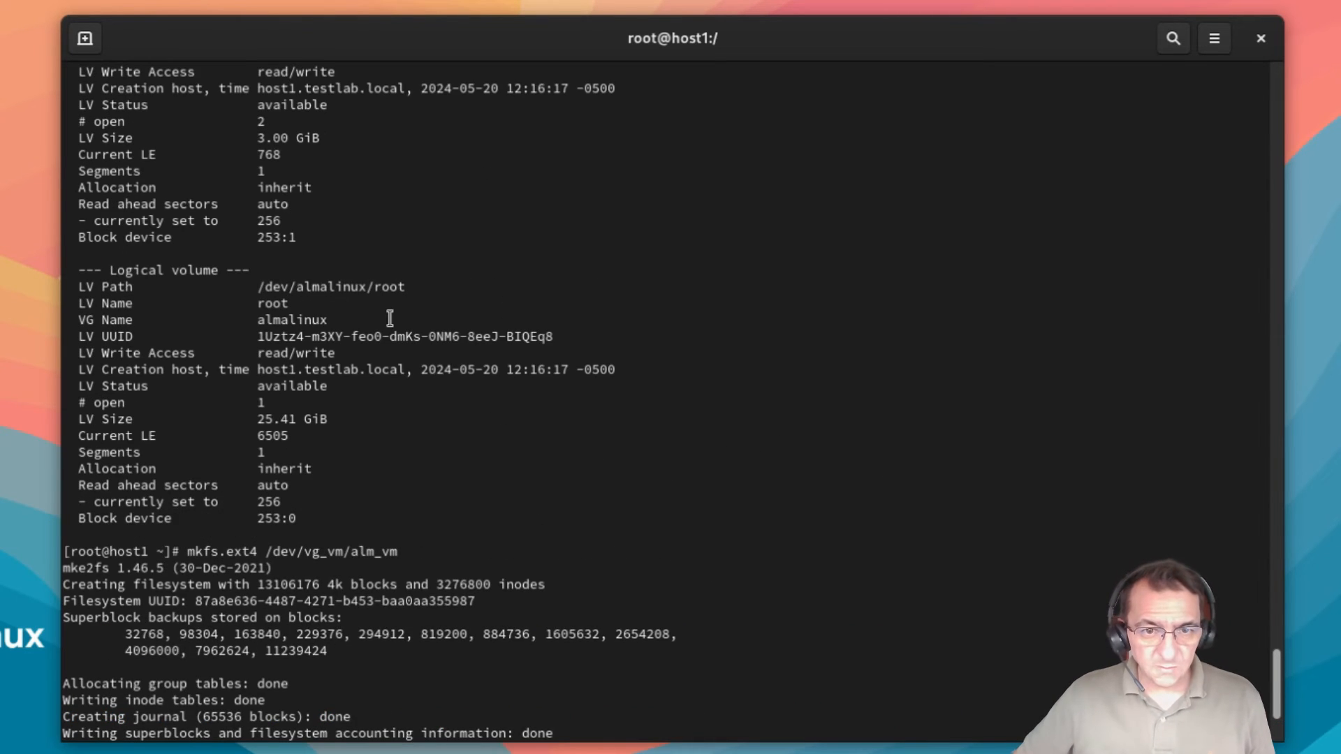
{"action": "scroll", "coordinate": [482, 320], "scroll_direction": "up", "scroll_amount": 8}
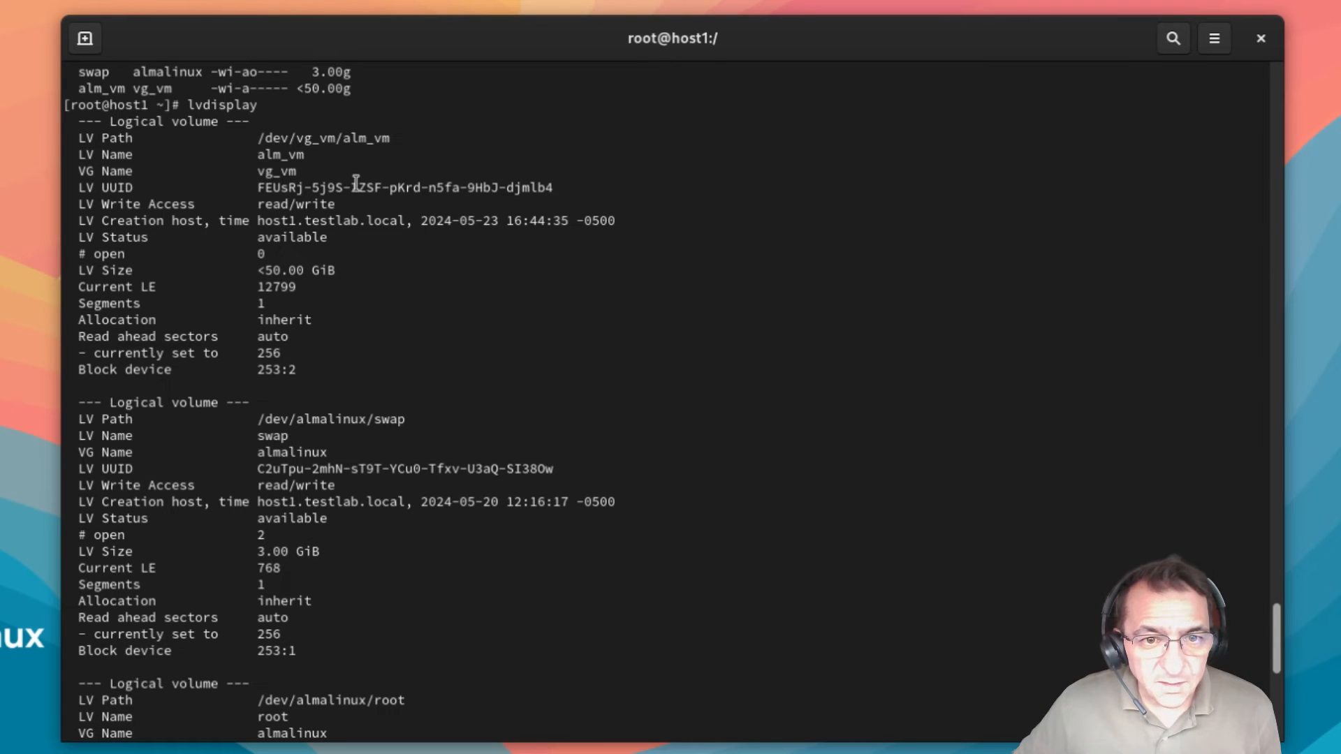
{"action": "left_click_drag", "start_coordinate": [270, 137], "coordinate": [390, 138]}
{"action": "key", "text": "ctrl+c"}
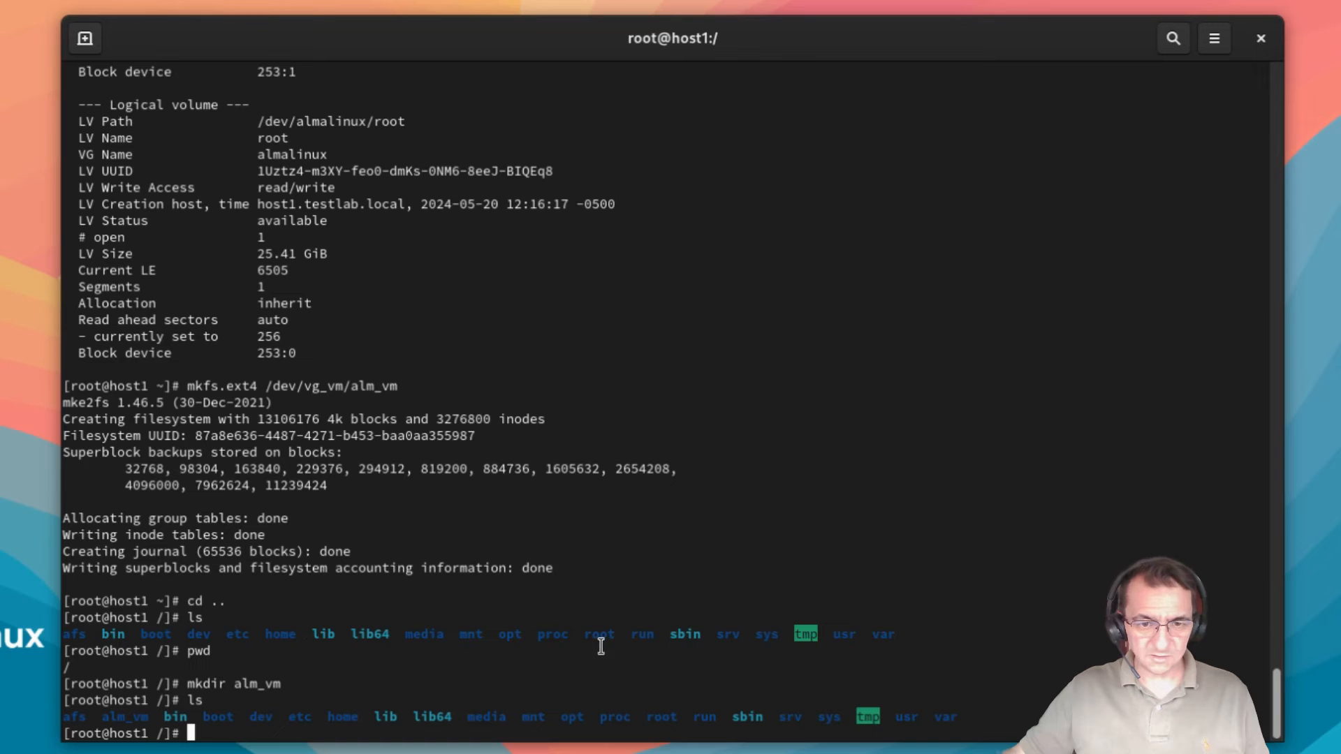
{"action": "type", "text": "vi /etc/fstab"}
Step: Open /etc/fstab in vi and append a new blank line after the swap entry
{"action": "key", "text": "Return"}
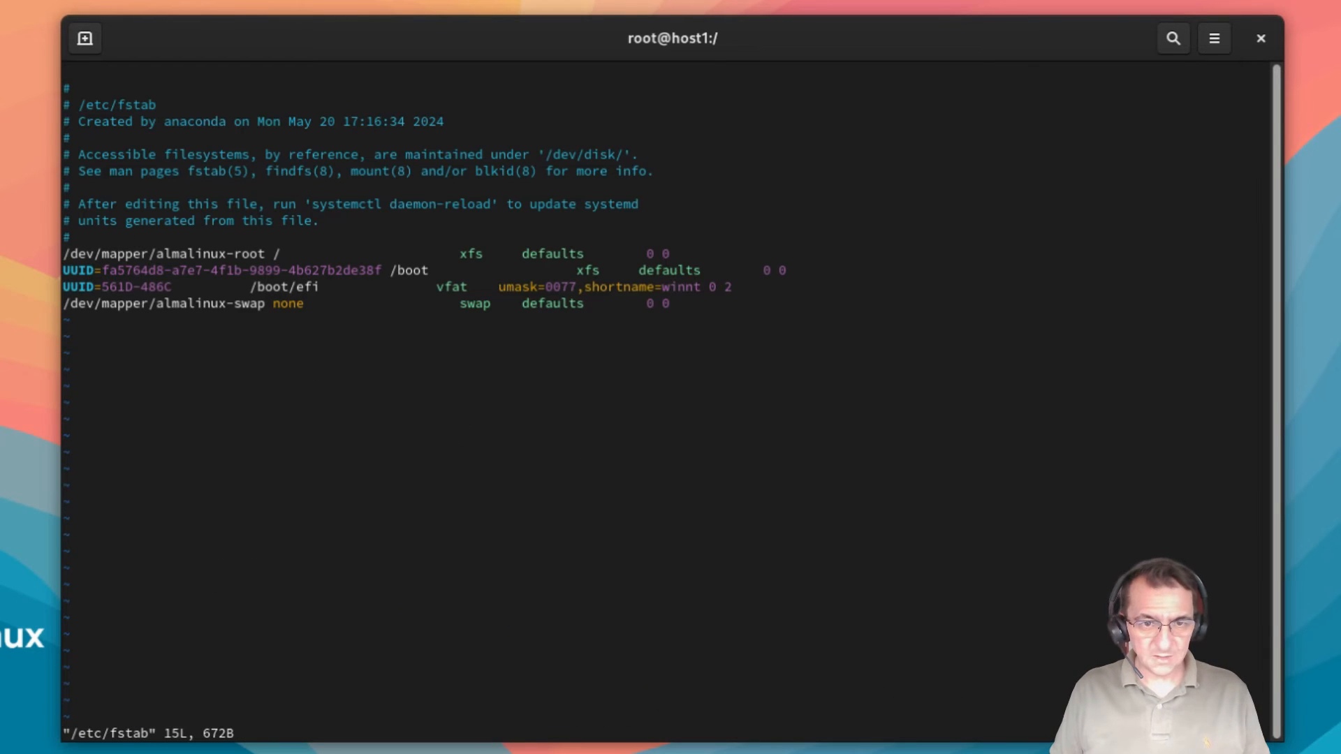
{"action": "key", "text": "Down"}
{"action": "key", "text": "Down"}
{"action": "key", "text": "Down"}
{"action": "key", "text": "Down"}
{"action": "key", "text": "Down"}
{"action": "key", "text": "Down"}
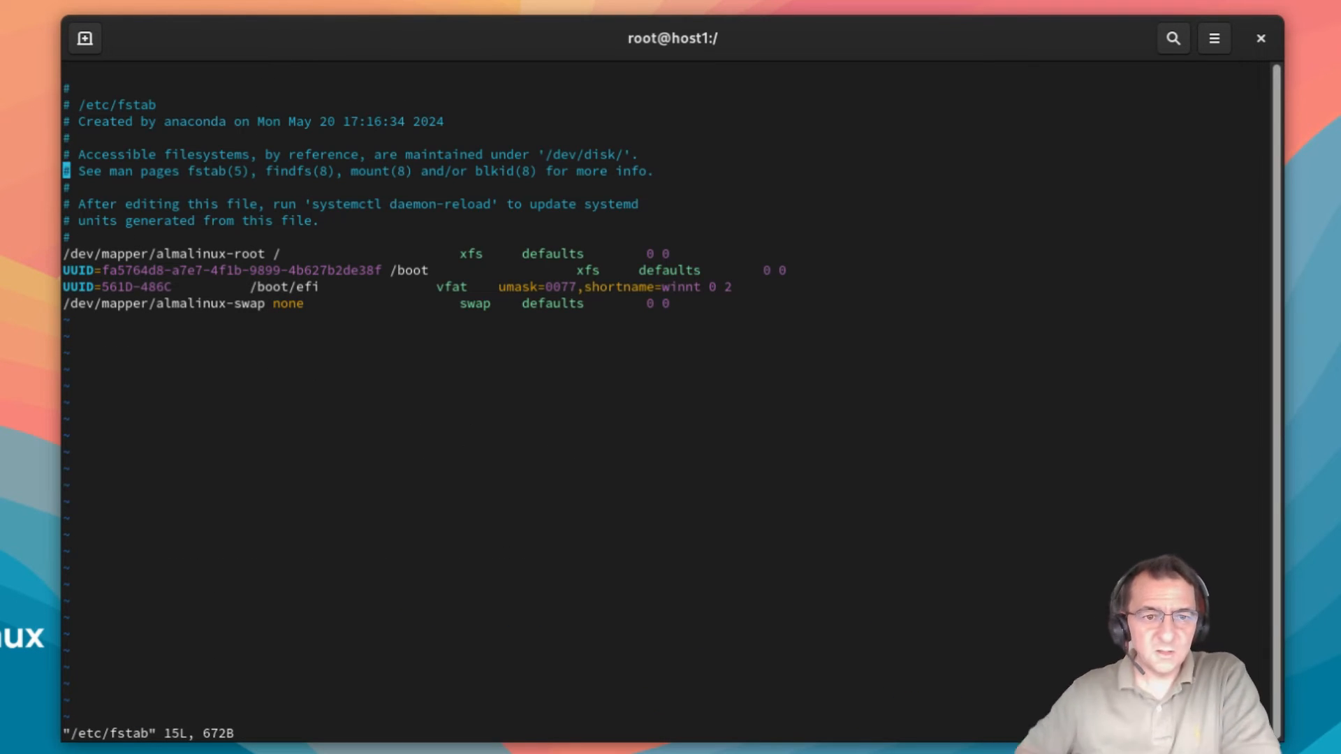
{"action": "key", "text": "Down"}
{"action": "key", "text": "Down"}
{"action": "key", "text": "Down"}
{"action": "key", "text": "Down"}
{"action": "key", "text": "Down"}
{"action": "key", "text": "Down"}
{"action": "key", "text": "Down"}
{"action": "key", "text": "Down"}
{"action": "key", "text": "Right"}
{"action": "key", "text": "Right"}
{"action": "key", "text": "Right"}
{"action": "key", "text": "Right"}
{"action": "key", "text": "Right"}
{"action": "key", "text": "Right"}
{"action": "key", "text": "Right"}
{"action": "key", "text": "Right"}
{"action": "key", "text": "Right"}
{"action": "key", "text": "Right"}
{"action": "key", "text": "Right"}
{"action": "key", "text": "Right"}
{"action": "key", "text": "Right"}
{"action": "key", "text": "Right"}
{"action": "key", "text": "Right"}
{"action": "key", "text": "Right"}
{"action": "key", "text": "Right"}
{"action": "key", "text": "Right"}
{"action": "key", "text": "Right"}
{"action": "key", "text": "Right"}
{"action": "key", "text": "Right"}
{"action": "key", "text": "Right"}
{"action": "key", "text": "Right"}
{"action": "key", "text": "Right"}
{"action": "key", "text": "Right"}
{"action": "key", "text": "Right"}
{"action": "key", "text": "Right"}
{"action": "key", "text": "Right"}
{"action": "key", "text": "Right"}
{"action": "key", "text": "Right"}
{"action": "key", "text": "Right"}
{"action": "key", "text": "Right"}
{"action": "key", "text": "Right"}
{"action": "key", "text": "Right"}
{"action": "key", "text": "Right"}
{"action": "key", "text": "Right"}
{"action": "key", "text": "Right"}
{"action": "key", "text": "Right"}
{"action": "key", "text": "Right"}
{"action": "key", "text": "Right"}
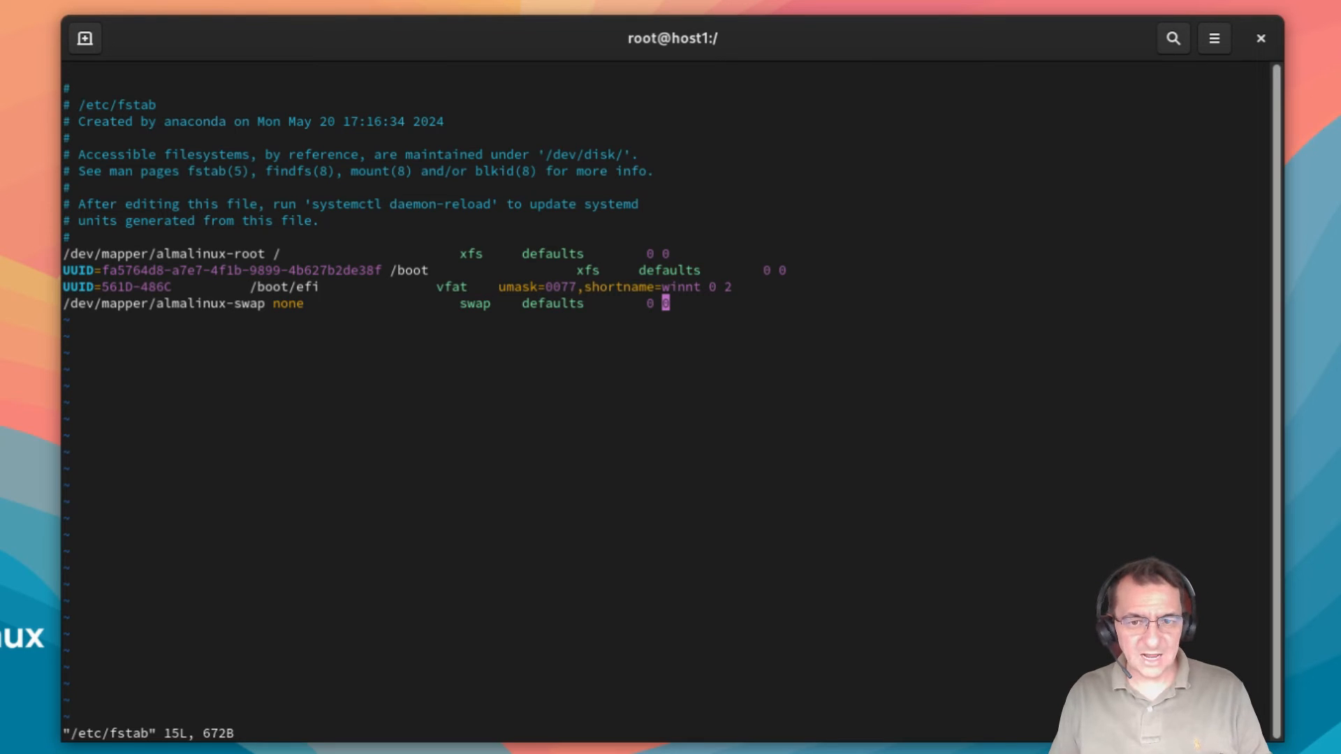
{"action": "key", "text": "a"}
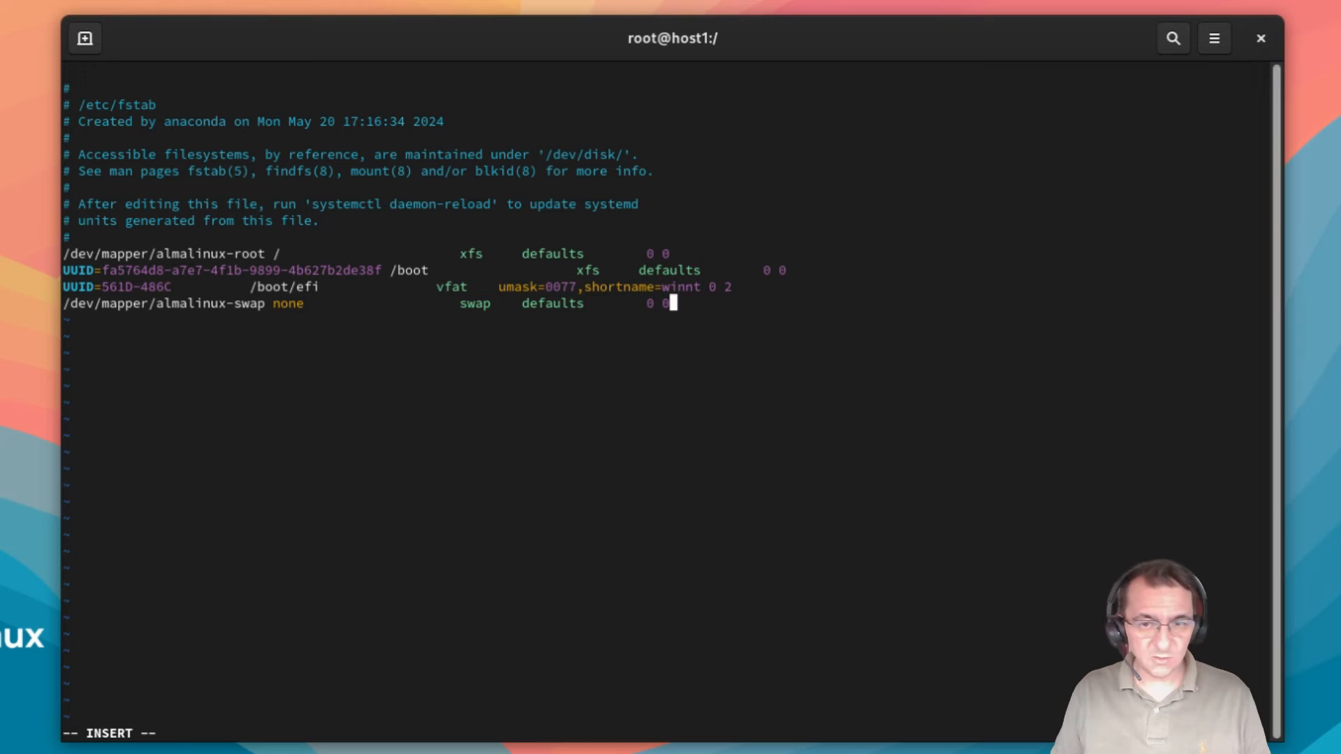
{"action": "key", "text": "Return"}
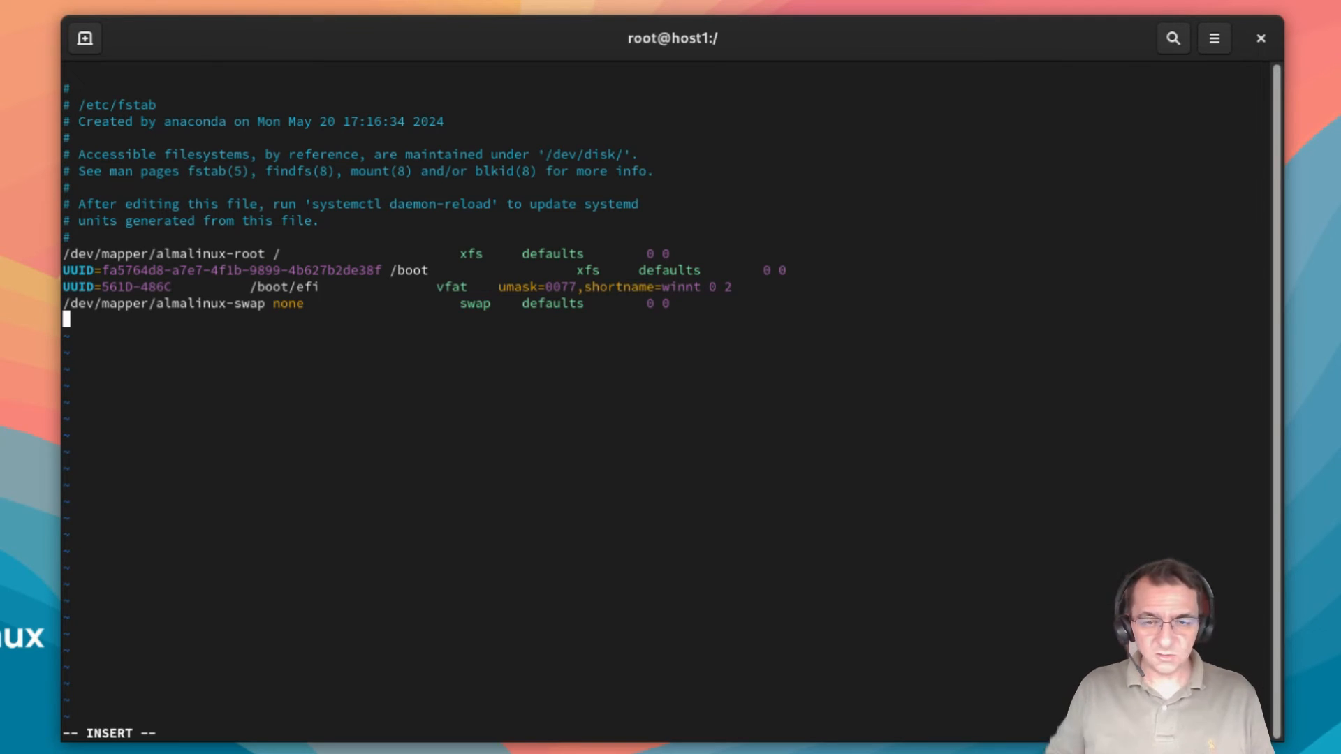
Step: Enter the line '/dev/vg_vm/alm_vm /alm_vm ext4 defaults 0 0', with fields separated by tabs
{"action": "key", "text": "ctrl+shift+v"}
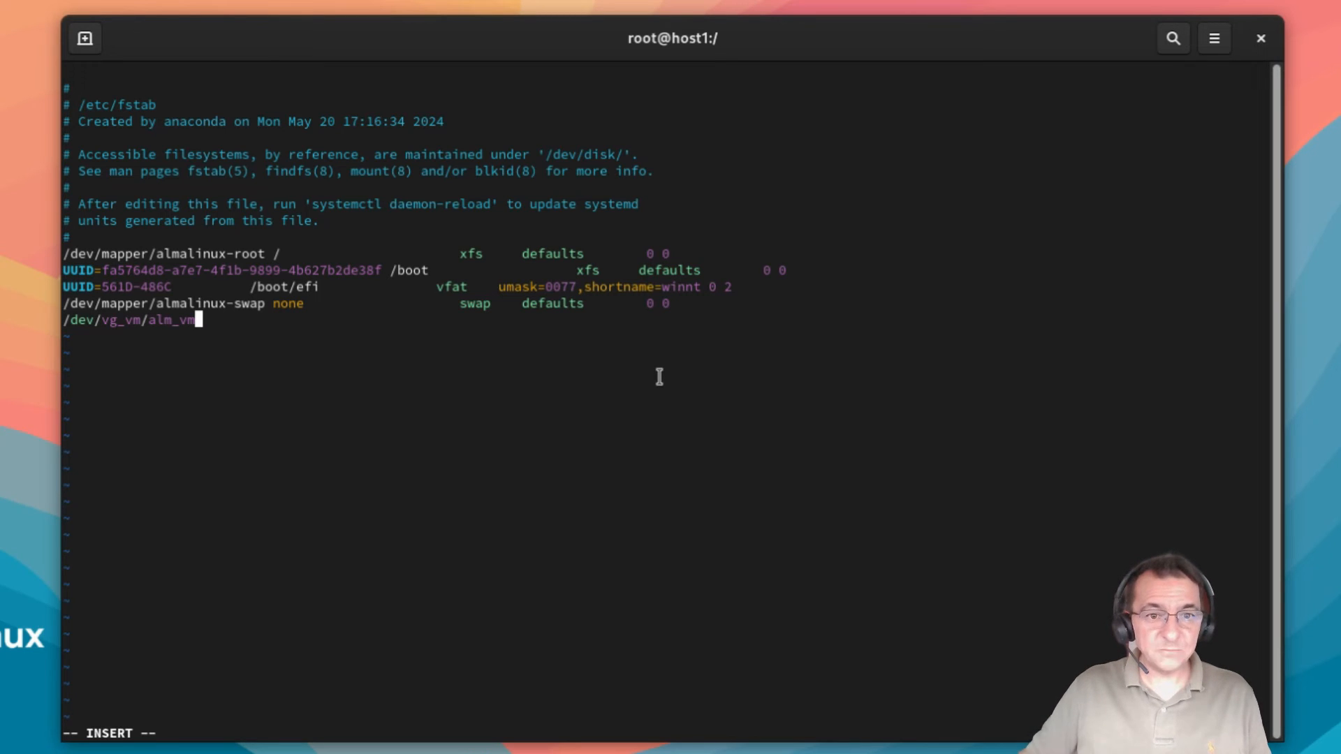
{"action": "key", "text": "Tab"}
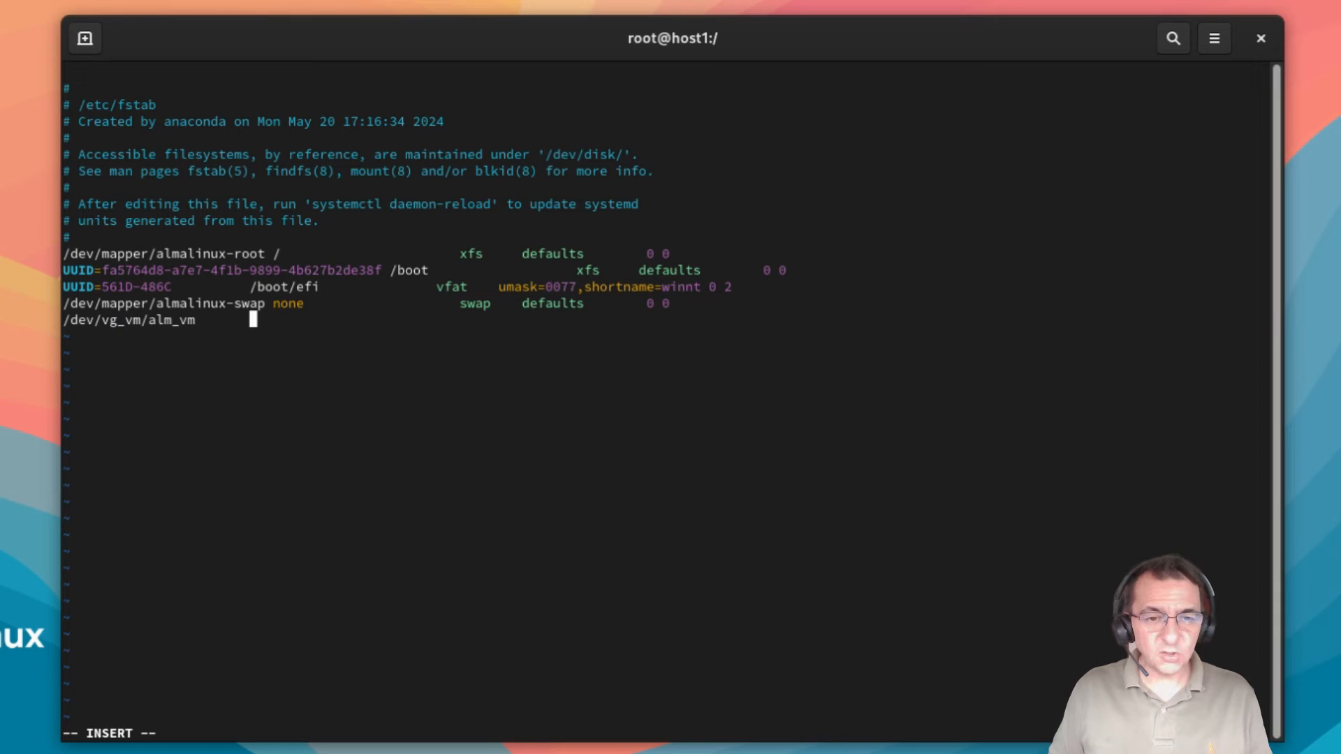
{"action": "type", "text": "/"}
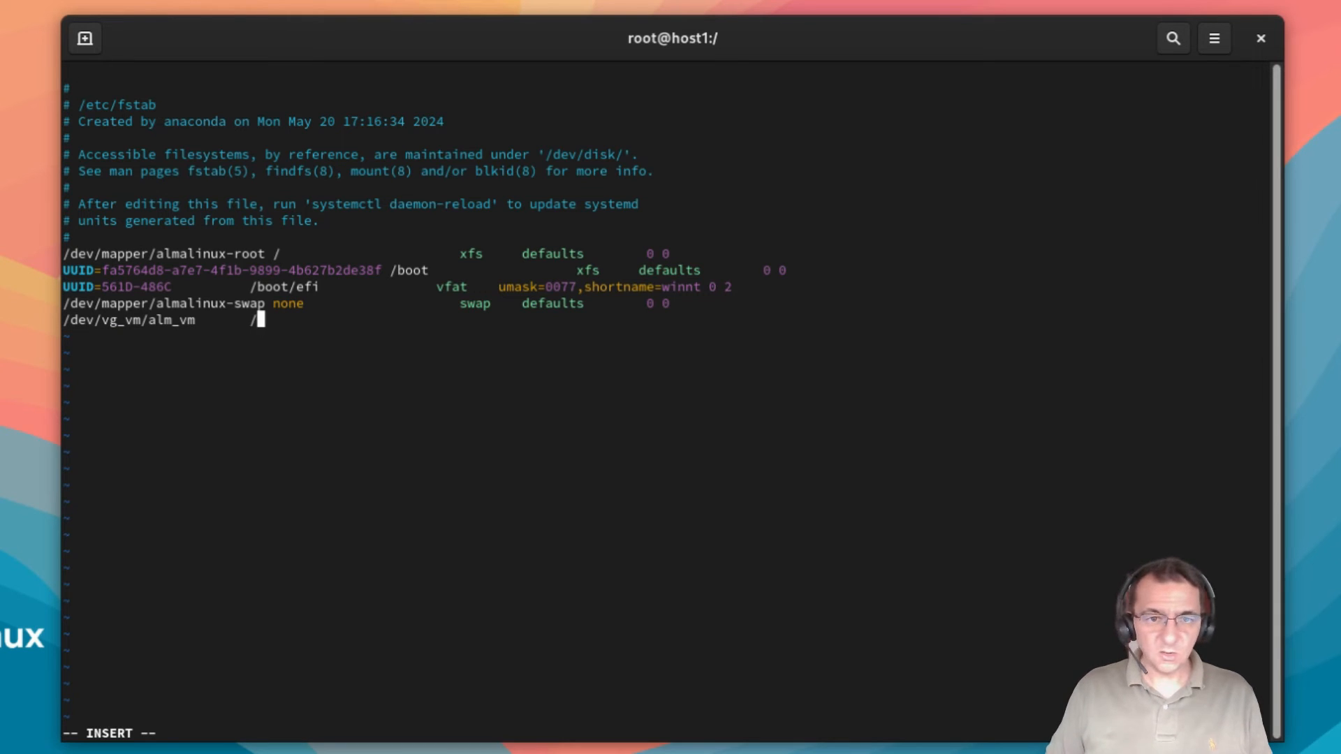
{"action": "type", "text": "al"}
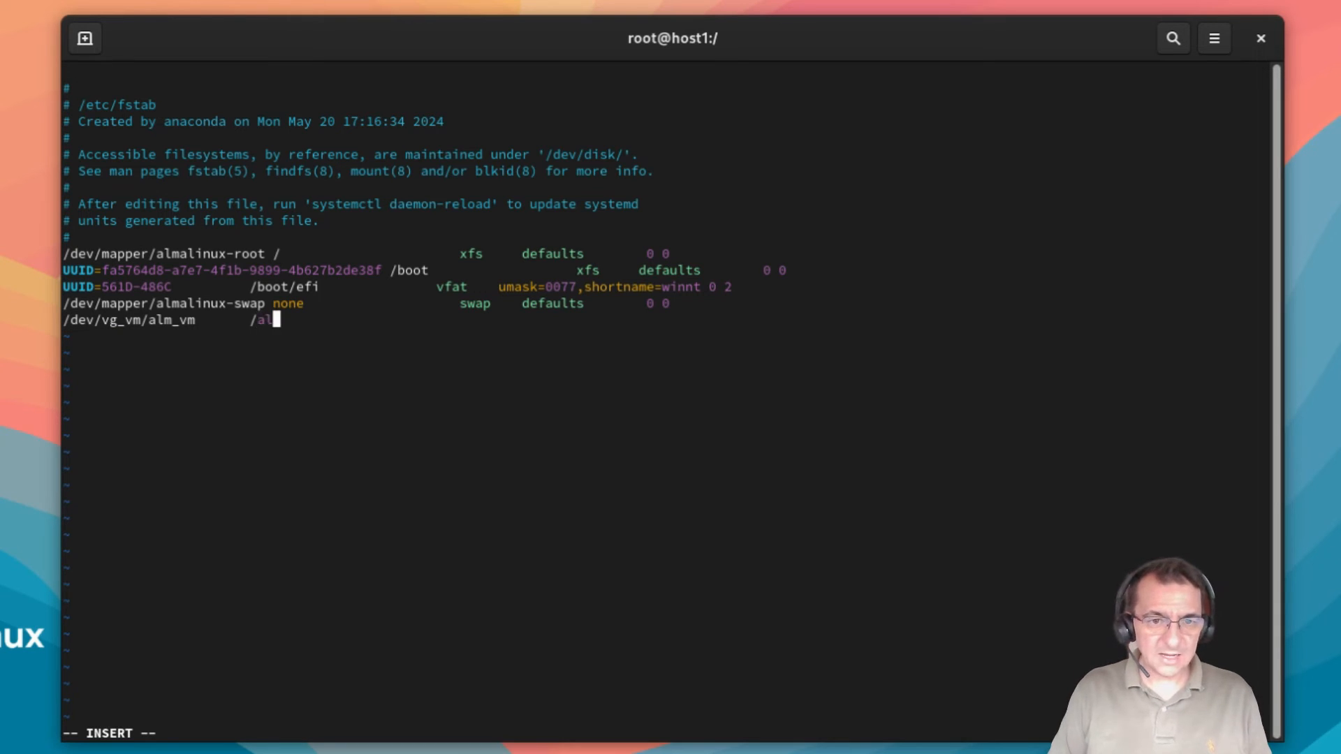
{"action": "type", "text": "m_vm"}
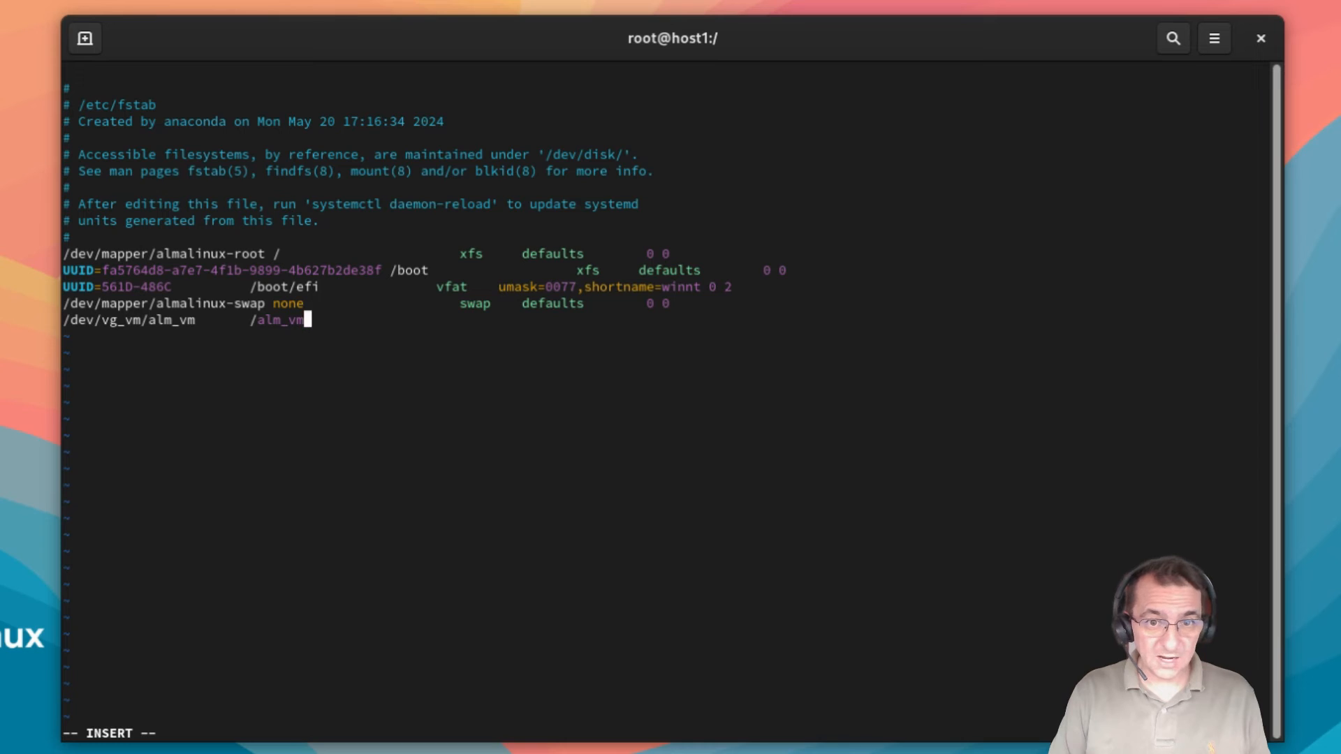
{"action": "key", "text": "Tab"}
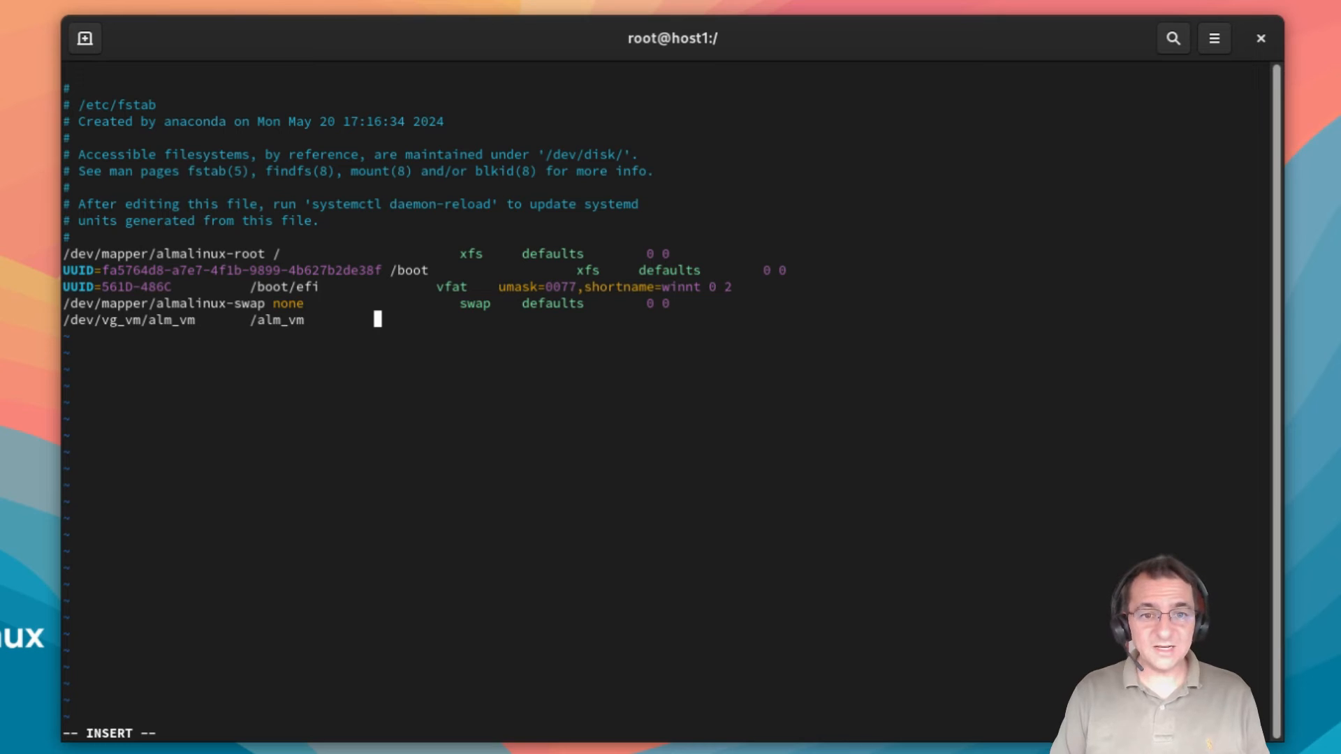
{"action": "key", "text": "Tab"}
{"action": "type", "text": "ext"}
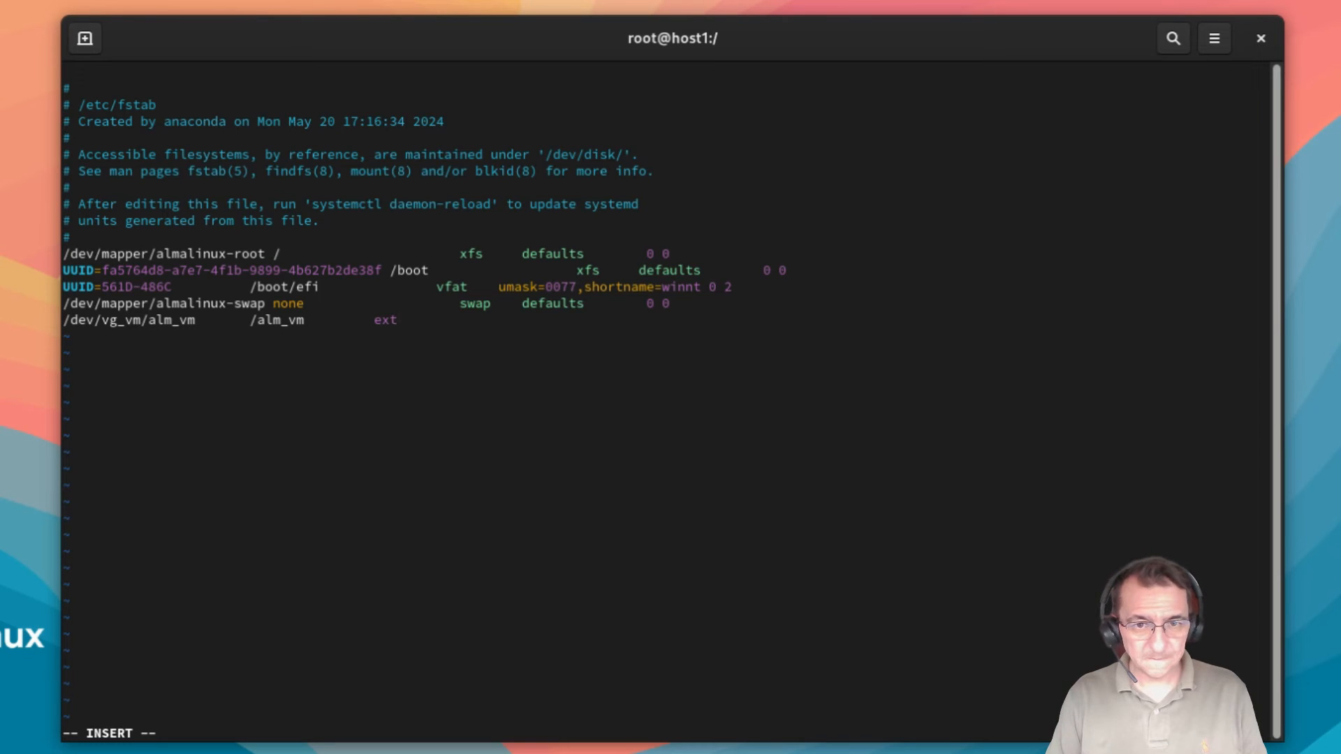
{"action": "type", "text": "4"}
{"action": "key", "text": "Tab"}
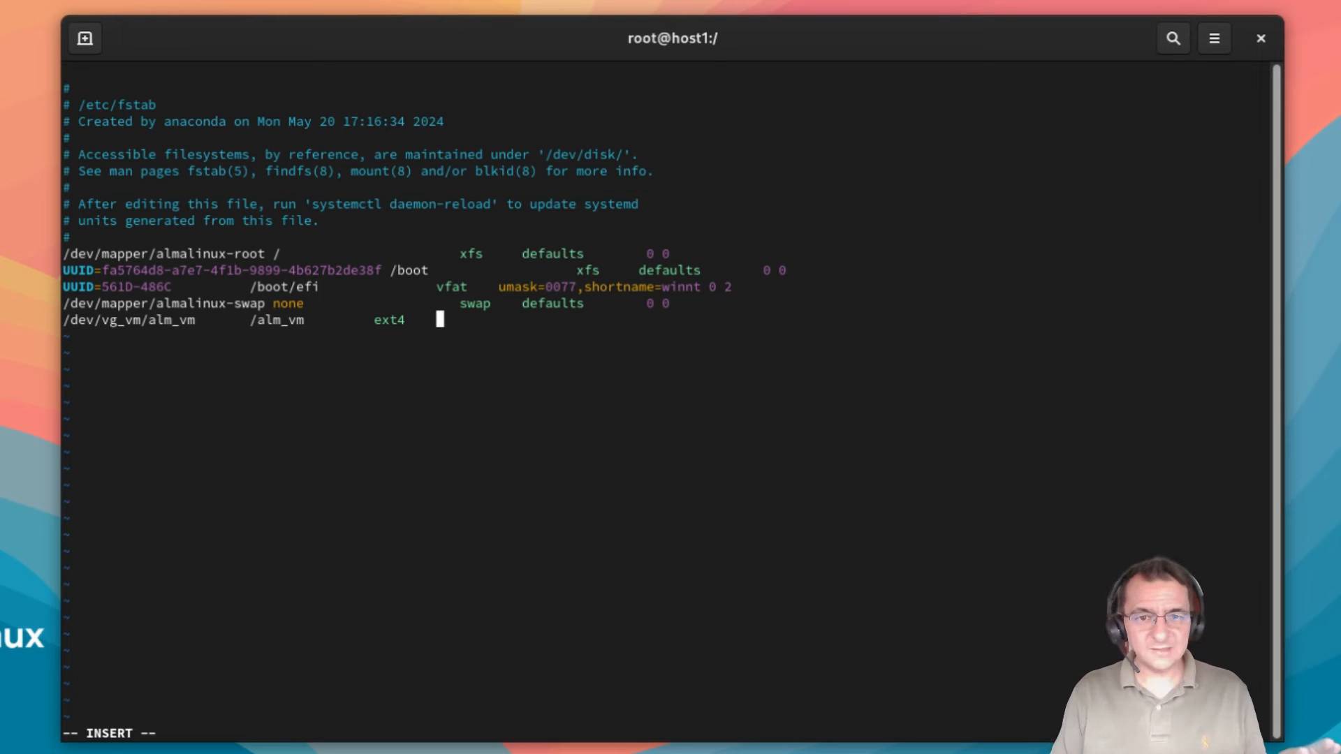
{"action": "type", "text": "defa"}
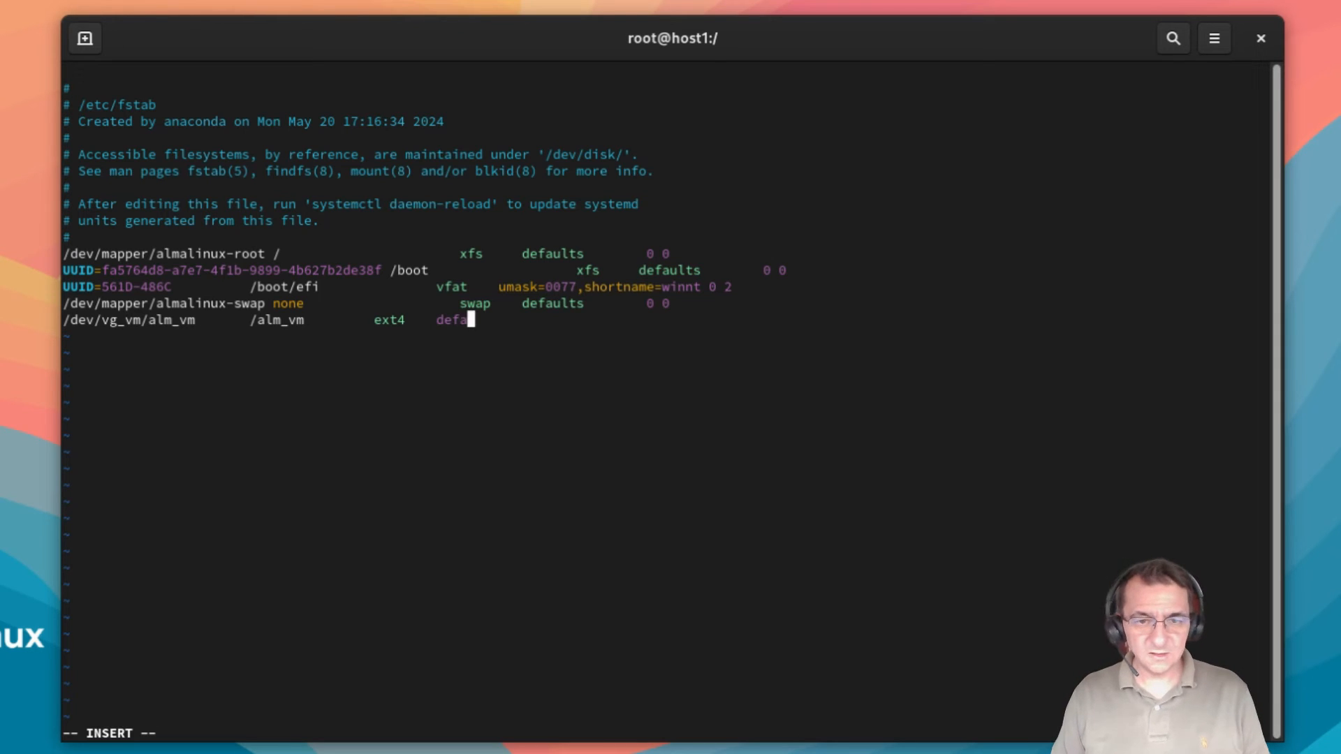
{"action": "type", "text": "ults"}
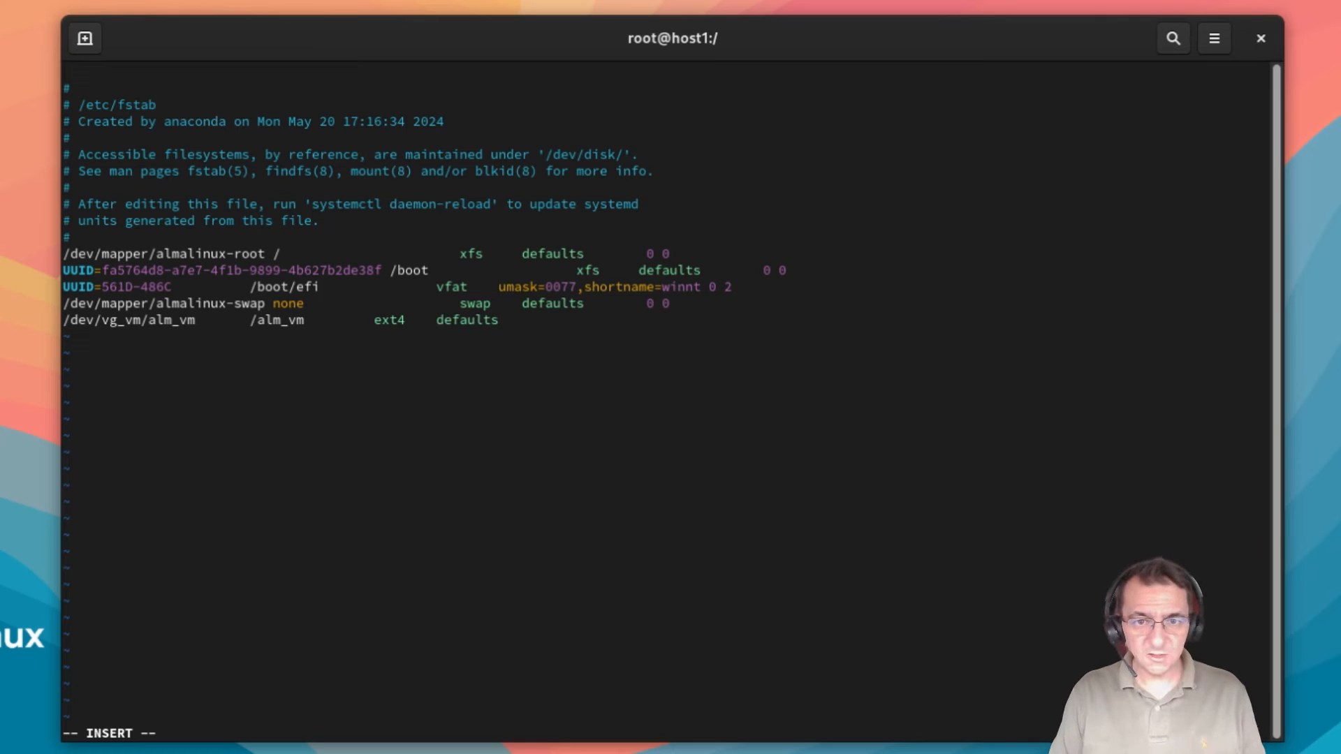
{"action": "key", "text": "Tab"}
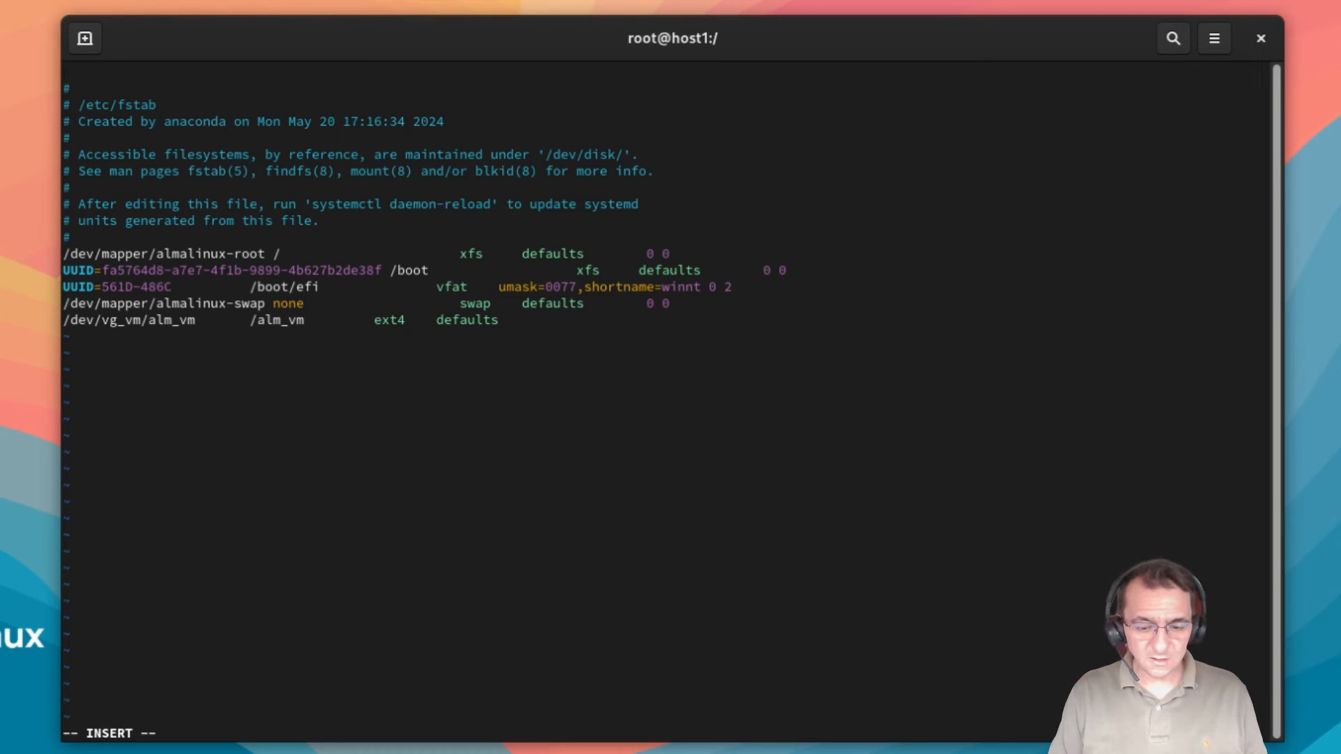
{"action": "type", "text": "0 0"}
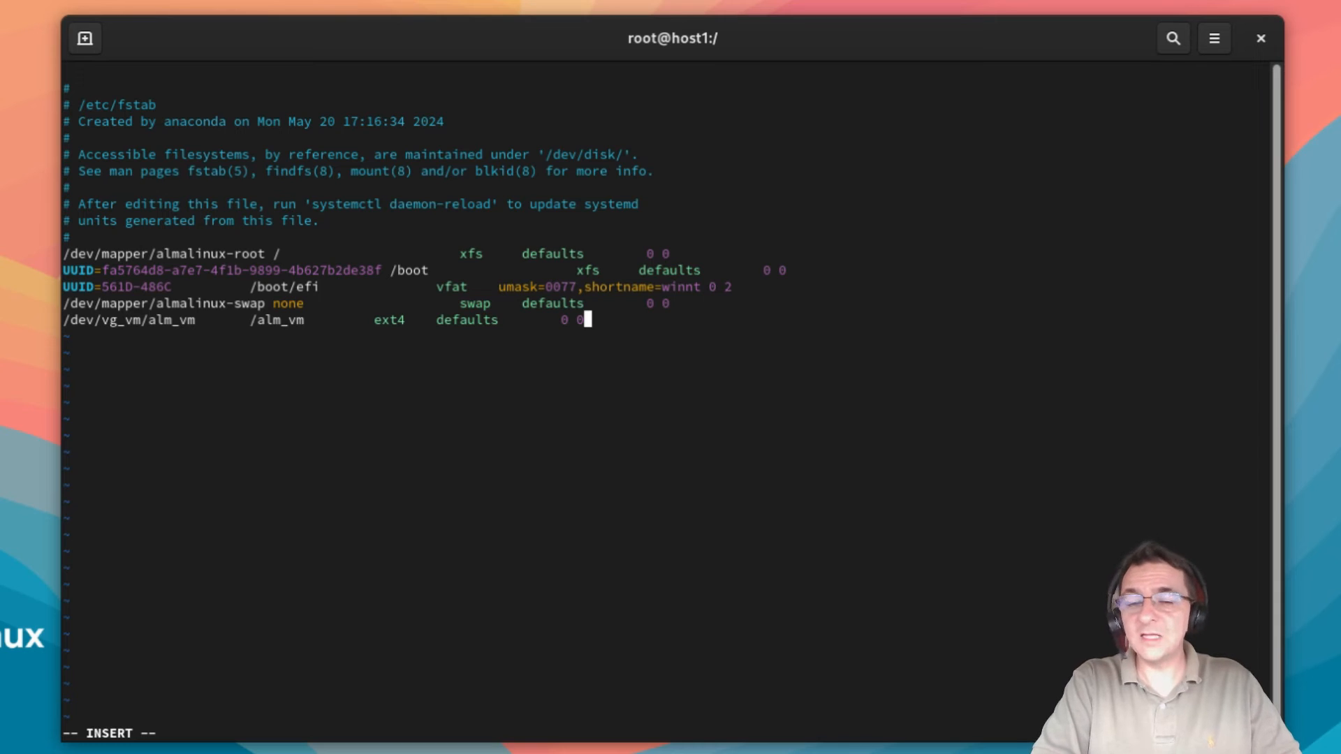
Step: Leave insert mode and save /etc/fstab with :wq
{"action": "key", "text": "Escape"}
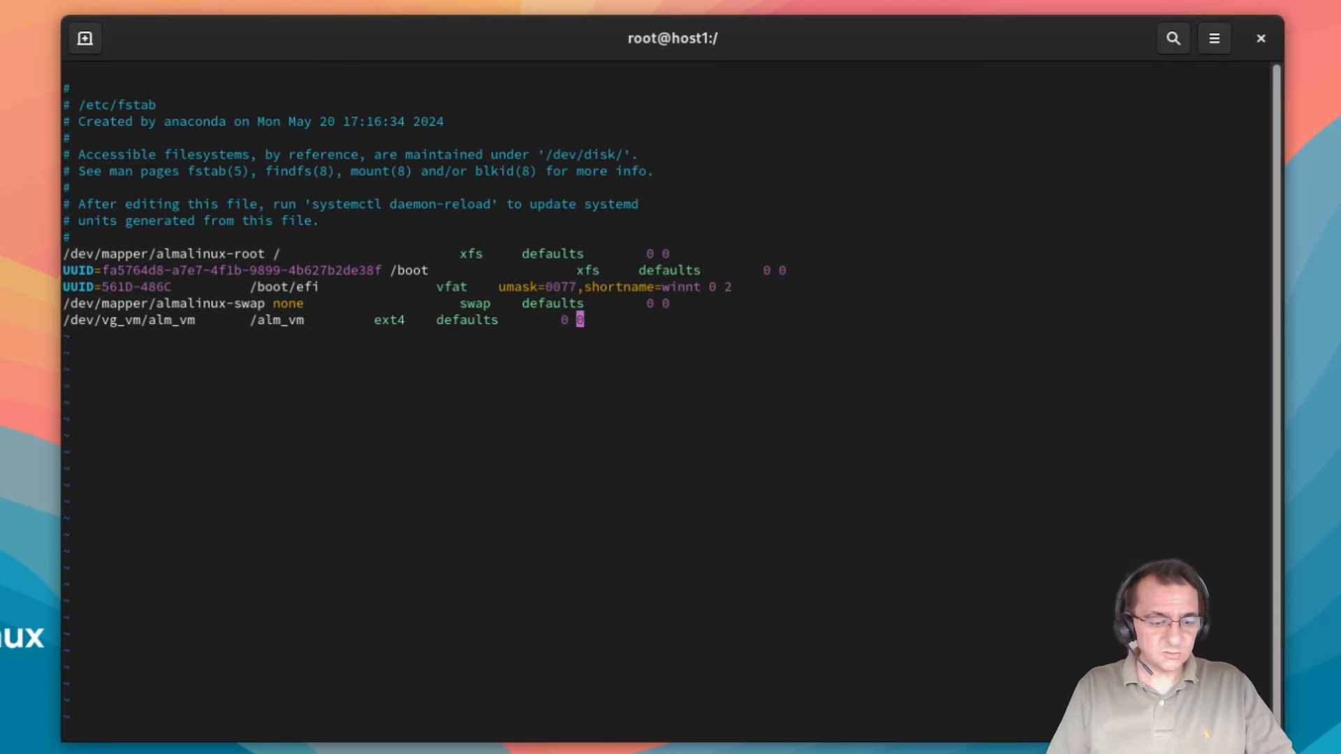
{"action": "type", "text": ":"}
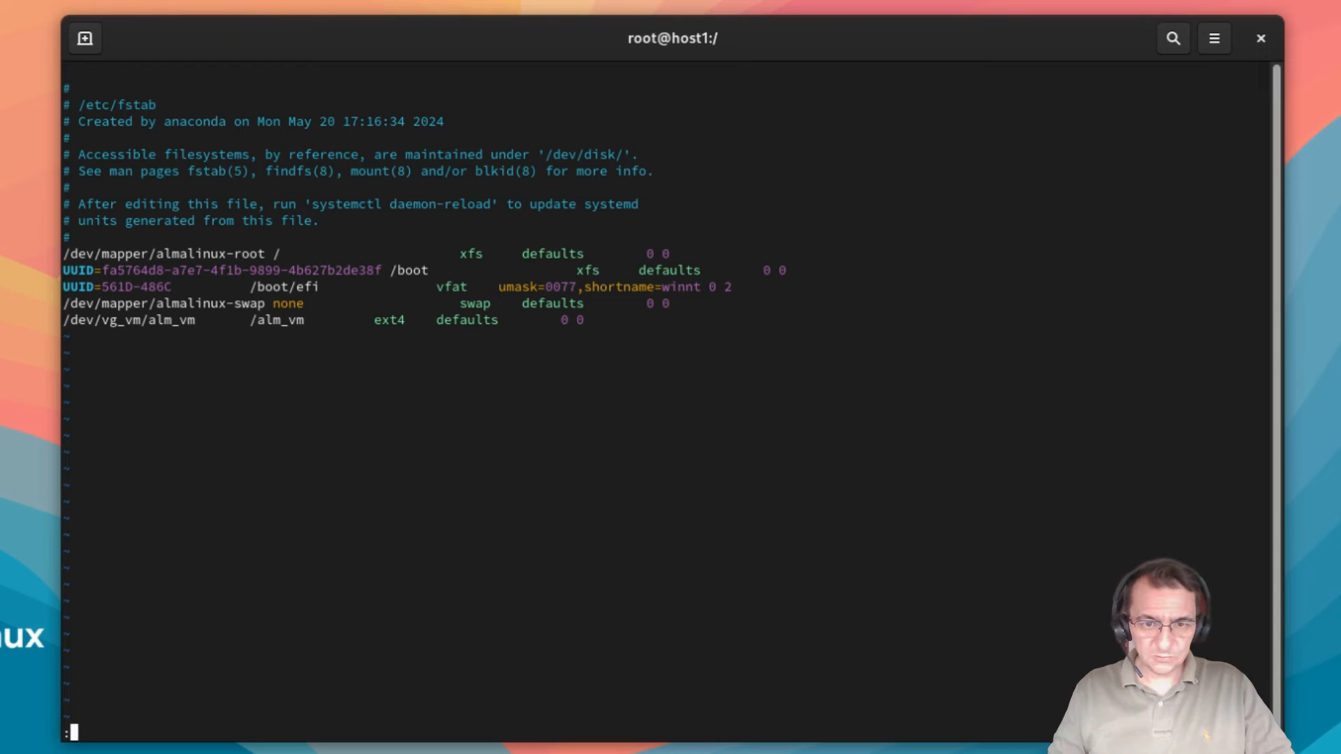
{"action": "type", "text": "wq!"}
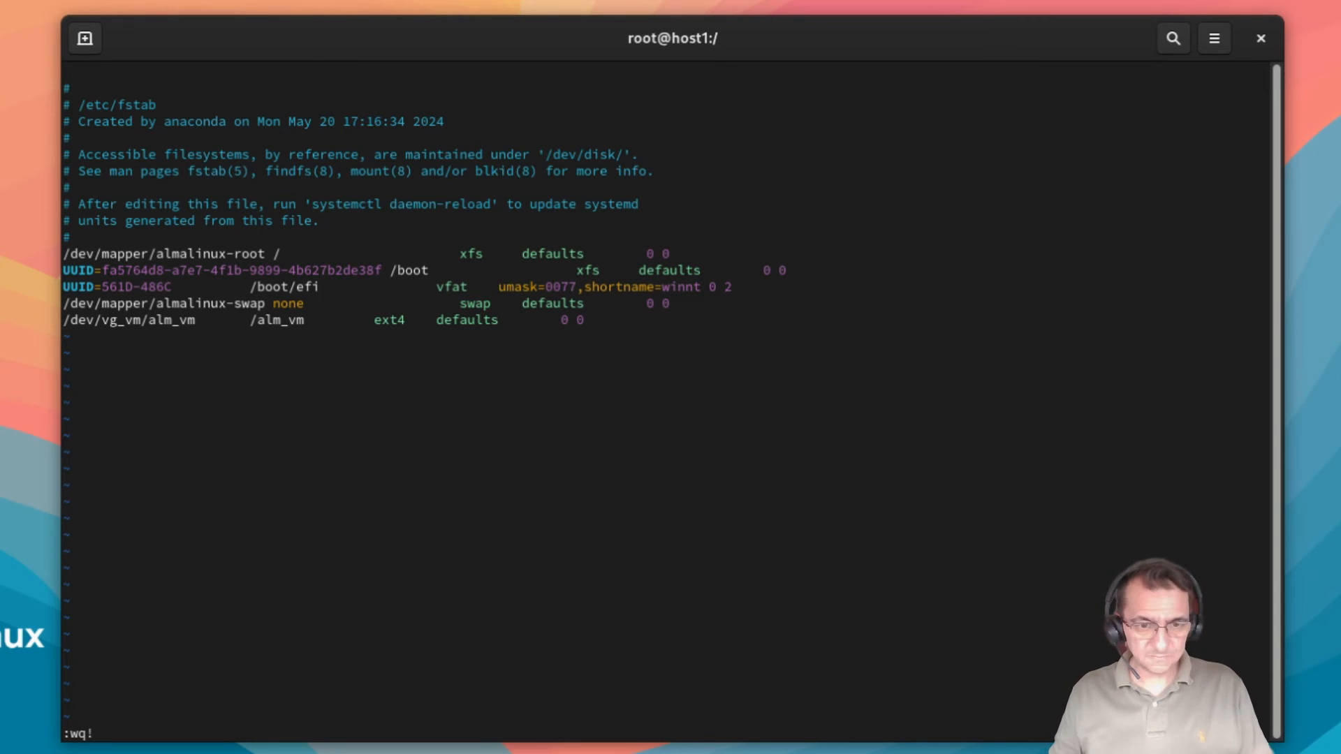
{"action": "key", "text": "Return"}
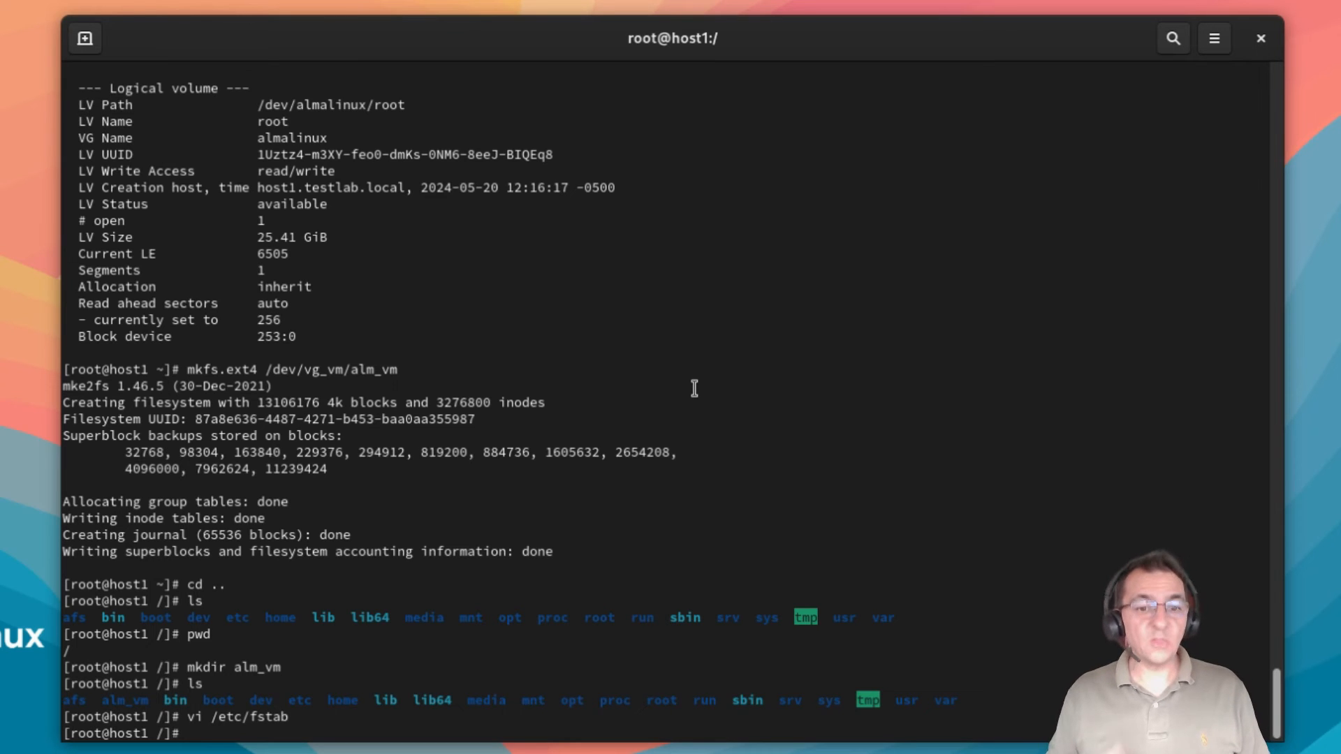
Step: Check df, run mount -a, and confirm in df that /alm_vm is now mounted
{"action": "type", "text": "df"}
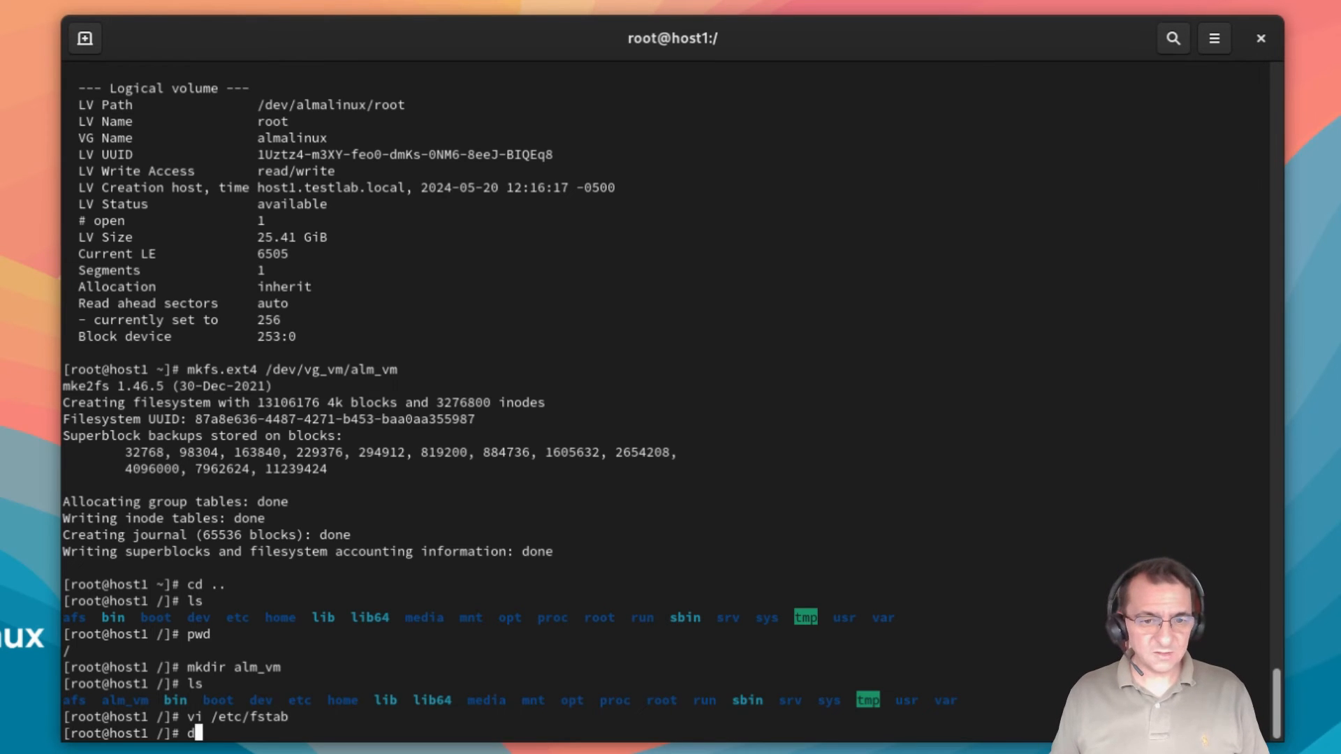
{"action": "key", "text": "Return"}
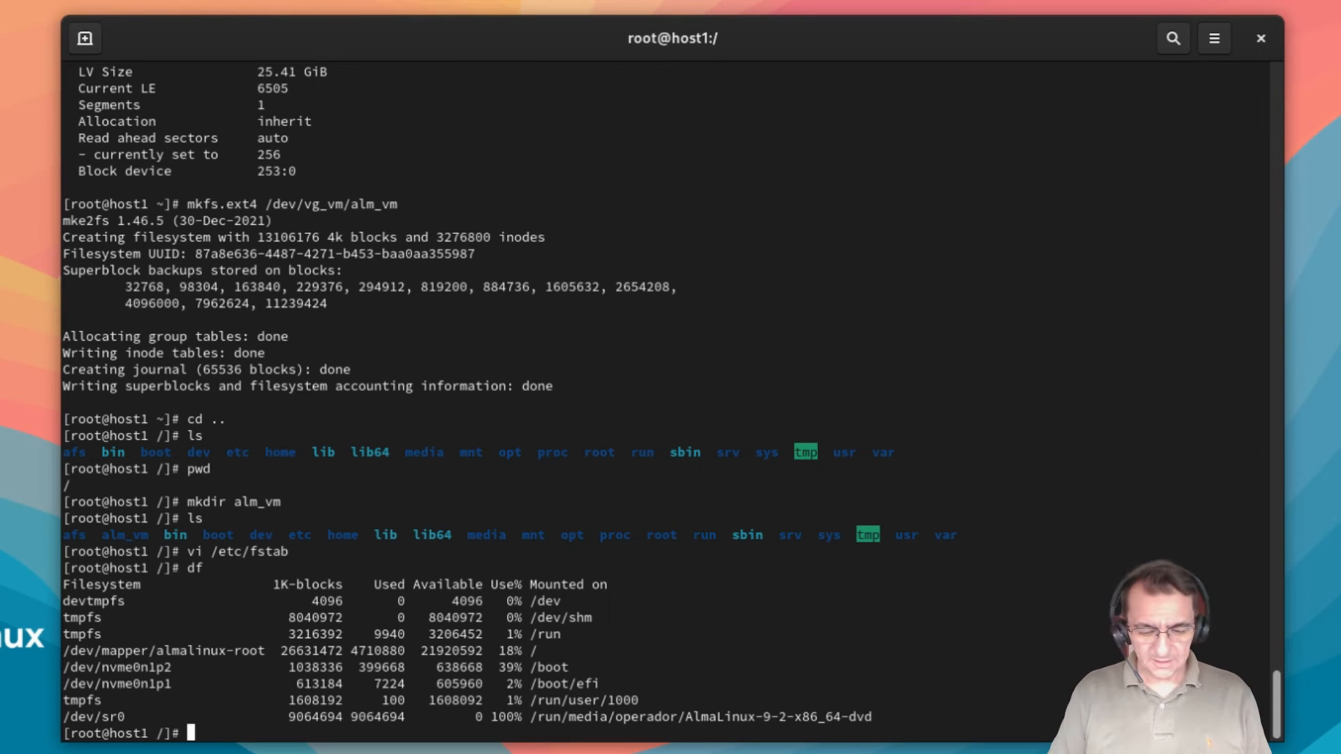
{"action": "type", "text": "mount "}
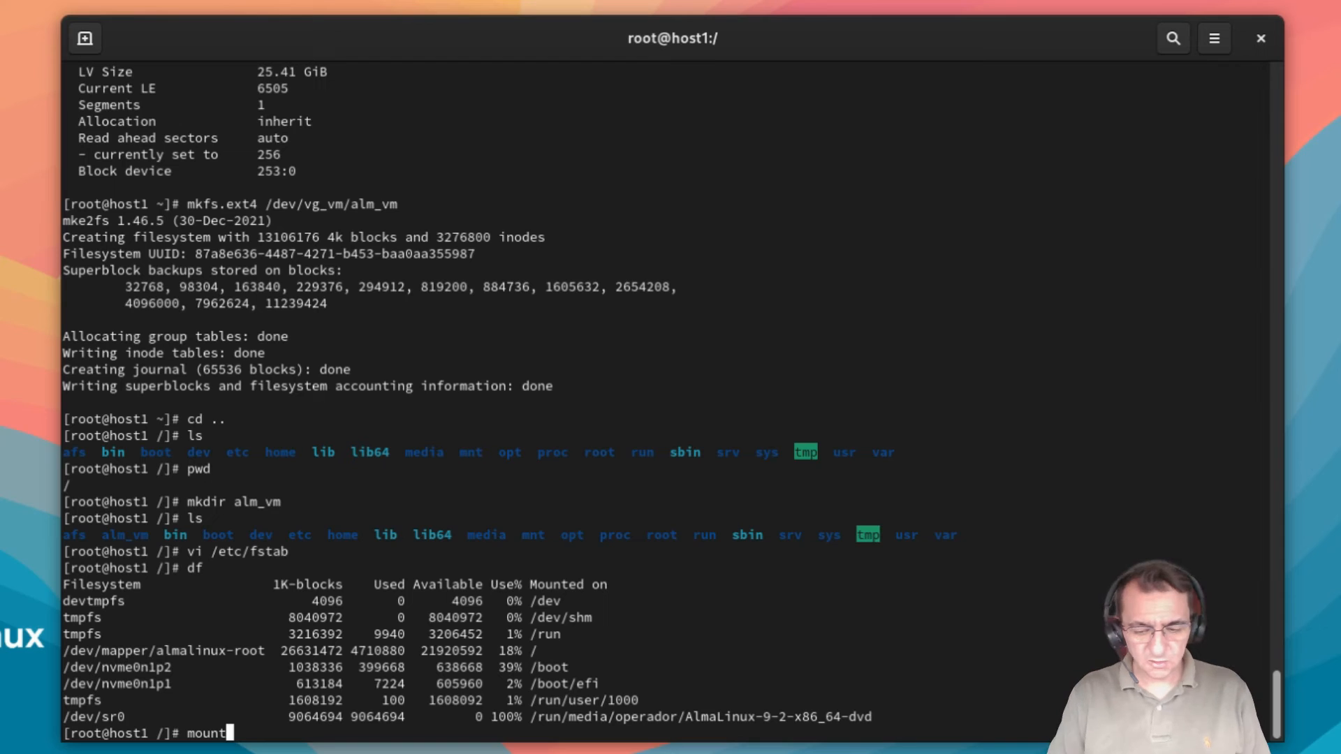
{"action": "type", "text": "-a"}
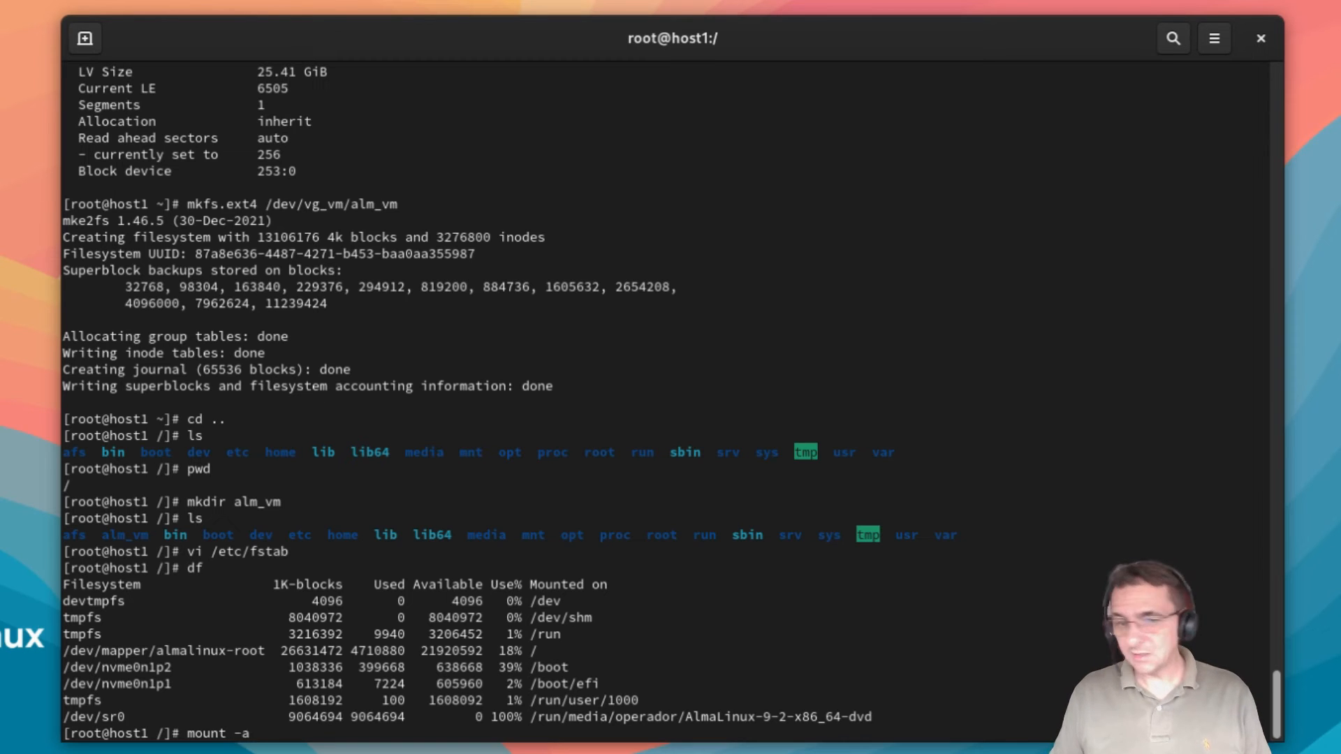
{"action": "key", "text": "Return"}
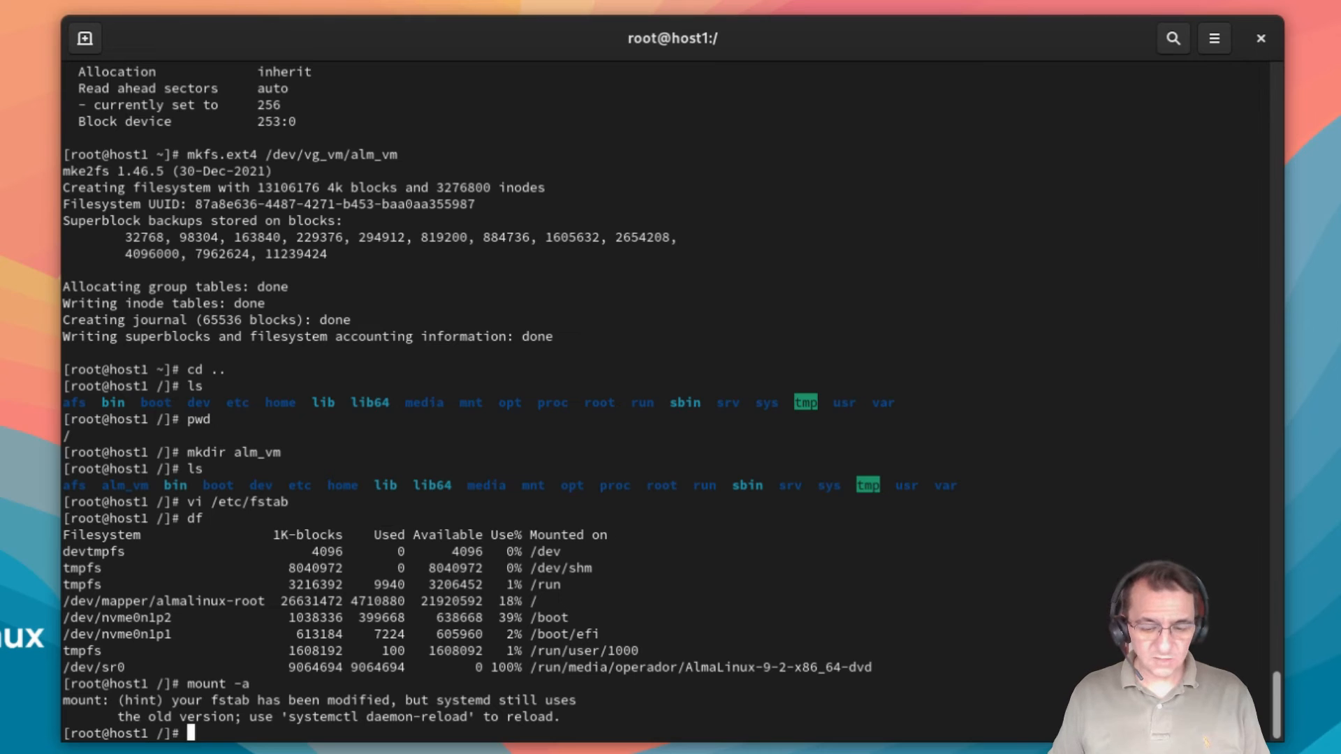
{"action": "type", "text": "df"}
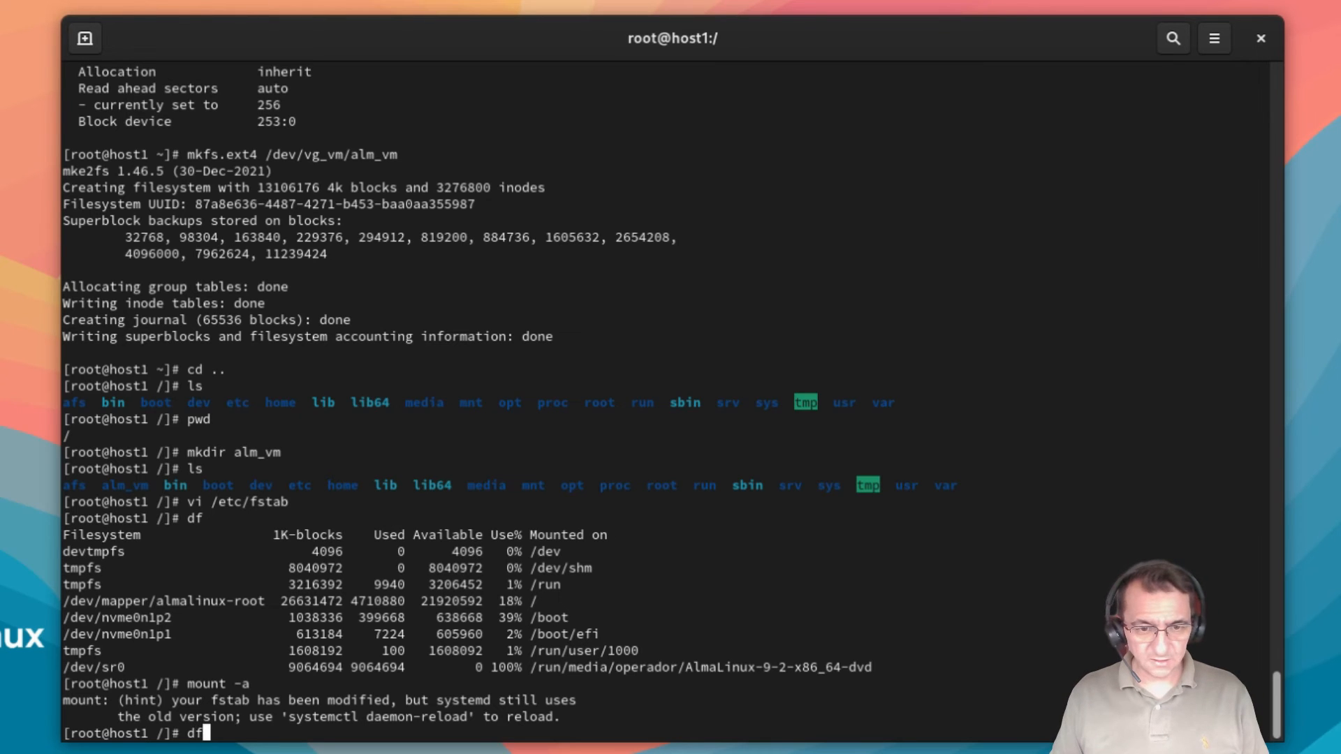
{"action": "key", "text": "Return"}
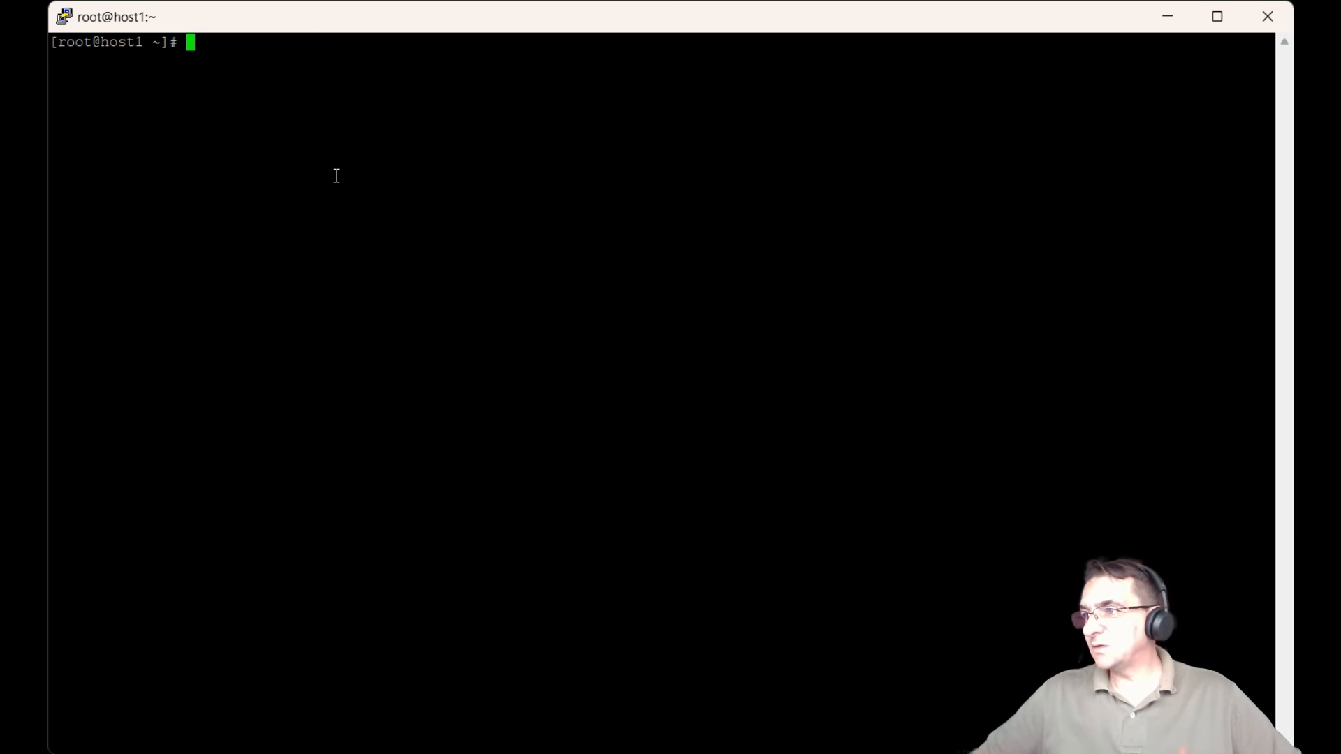
Step: Run 'dnf install ovirt-engine' and answer y to the 381-package, 714 M transaction
{"action": "type", "text": "dnf "}
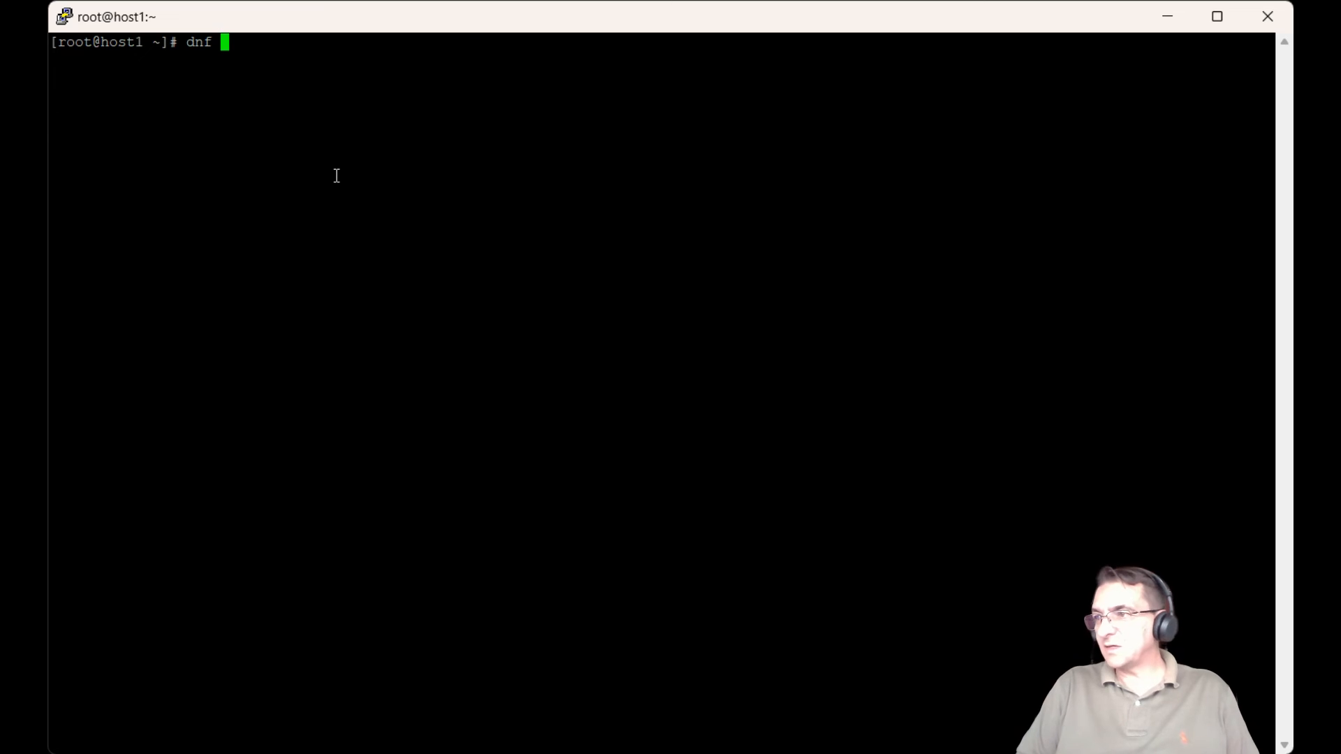
{"action": "type", "text": "install "}
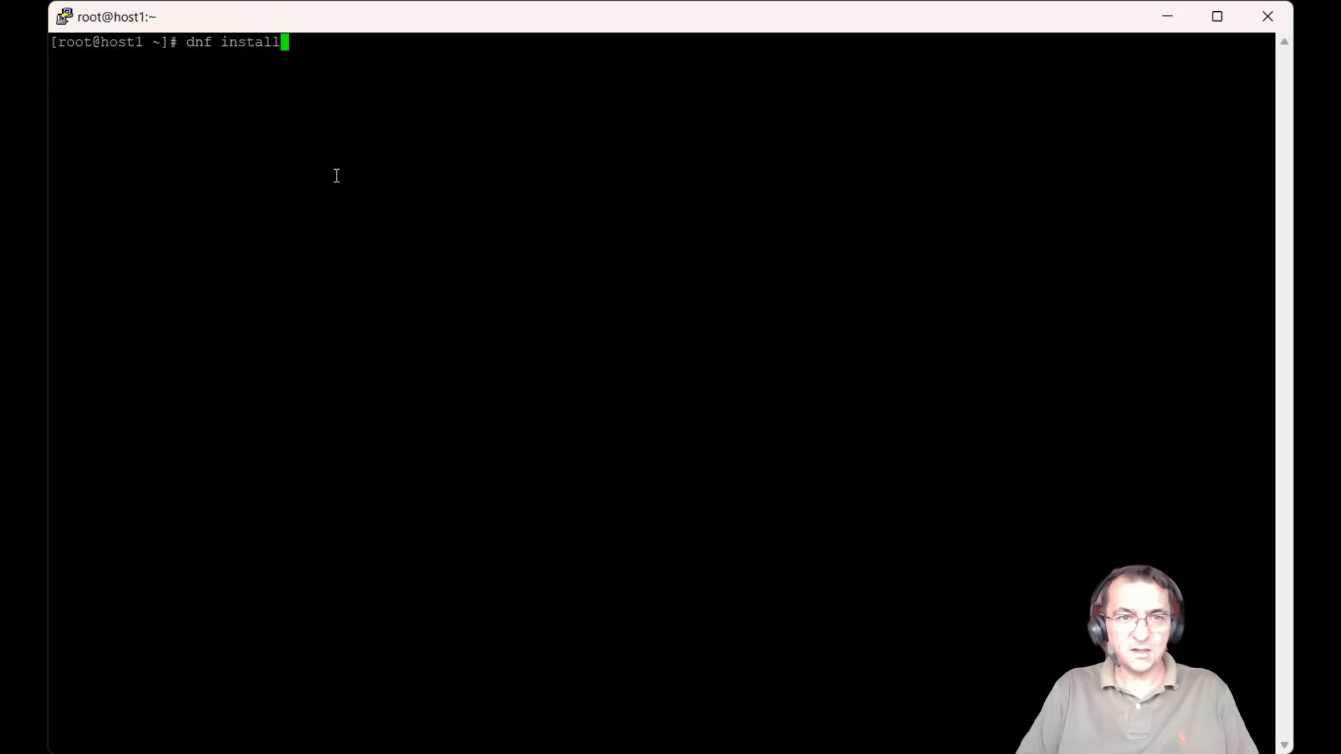
{"action": "type", "text": "ov"}
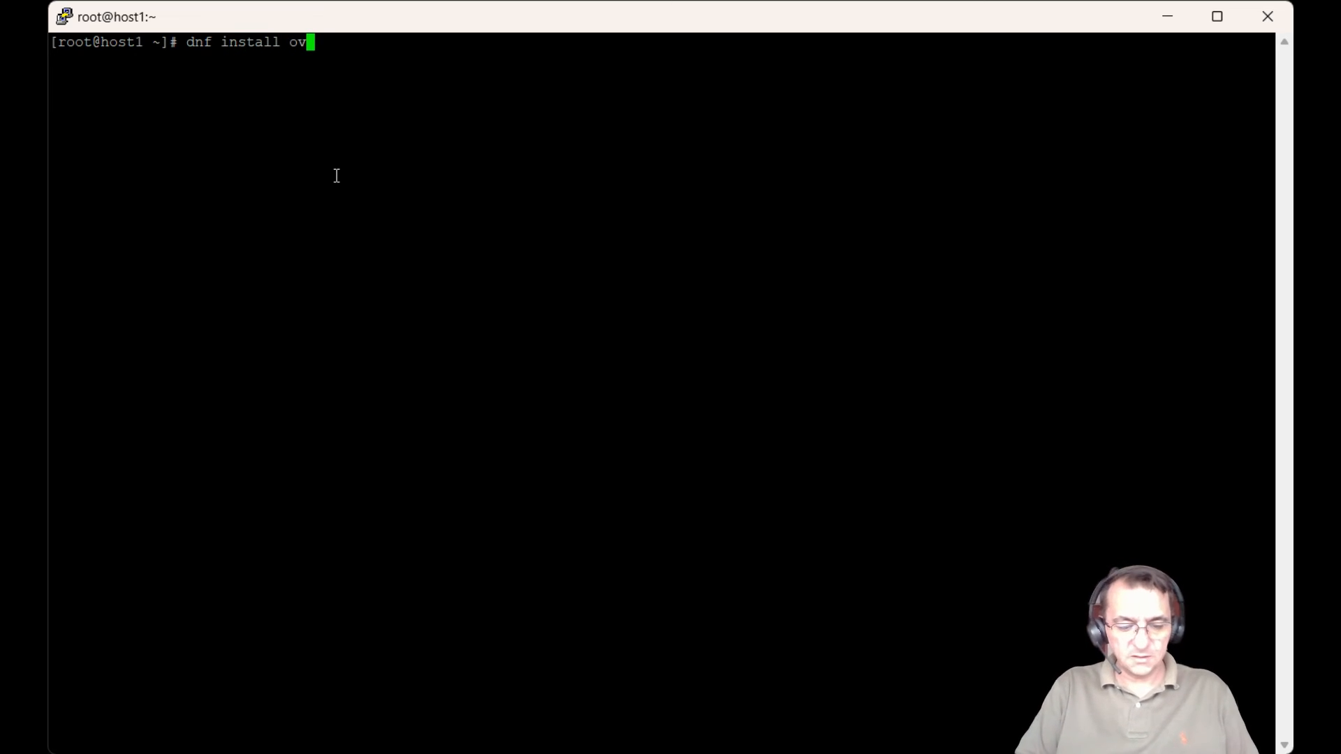
{"action": "type", "text": "irt-engine"}
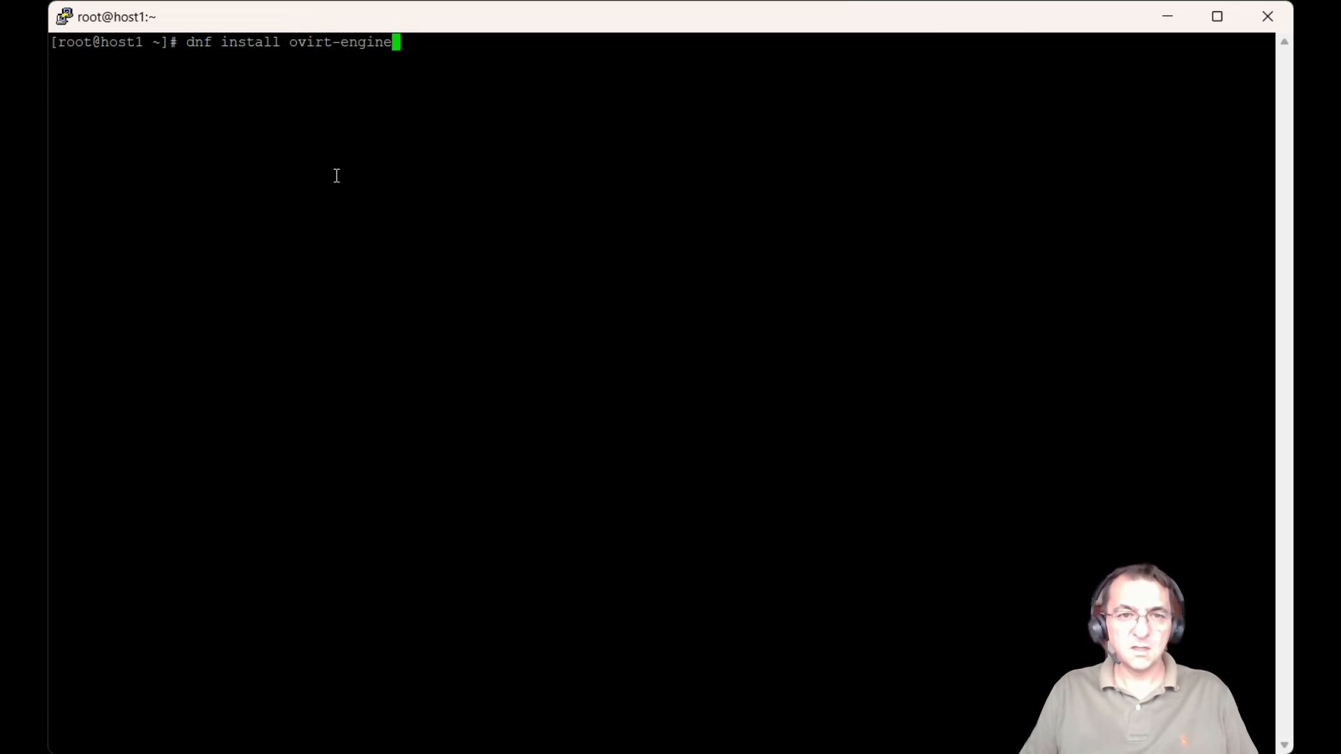
{"action": "key", "text": "Return"}
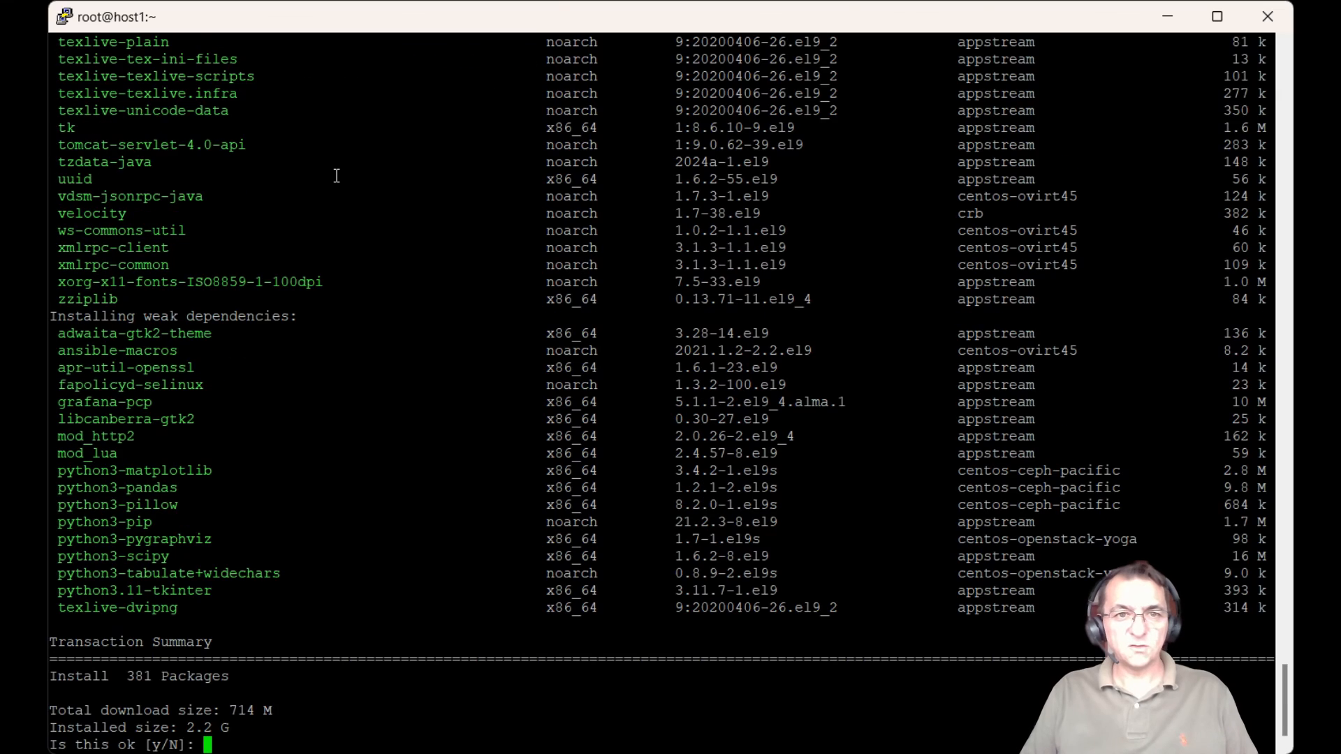
{"action": "type", "text": "y"}
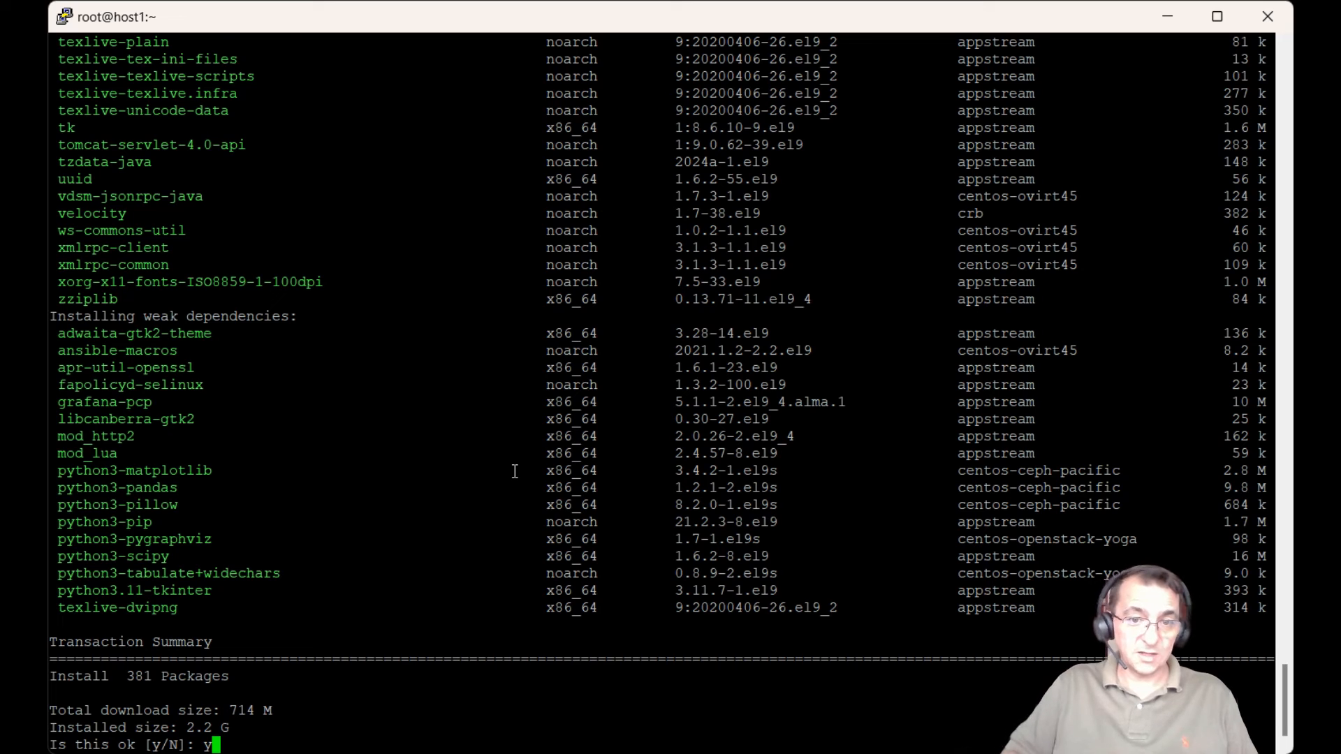
Step: Confirm the install, then accept the CentOS Cloud SIG, OpsTools and oVirt 4.5 GPG keys
{"action": "key", "text": "Return"}
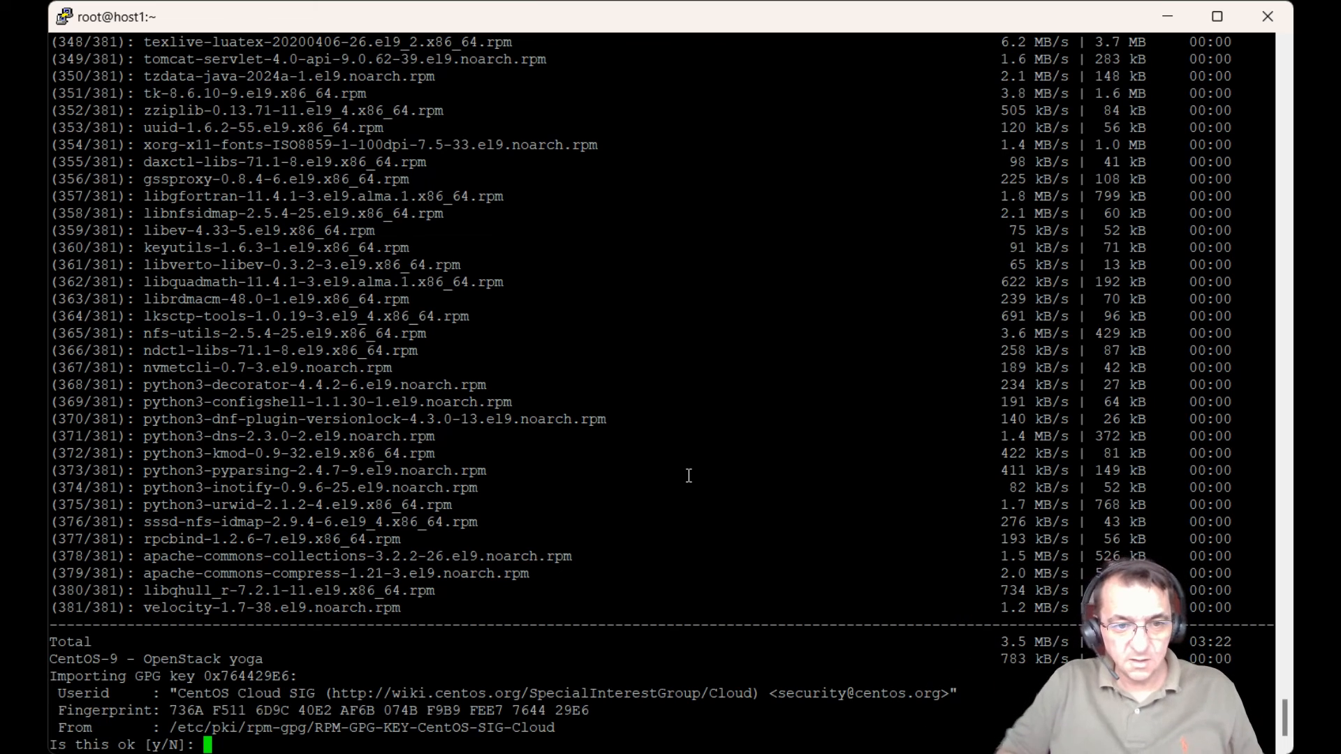
{"action": "type", "text": "y"}
{"action": "key", "text": "Return"}
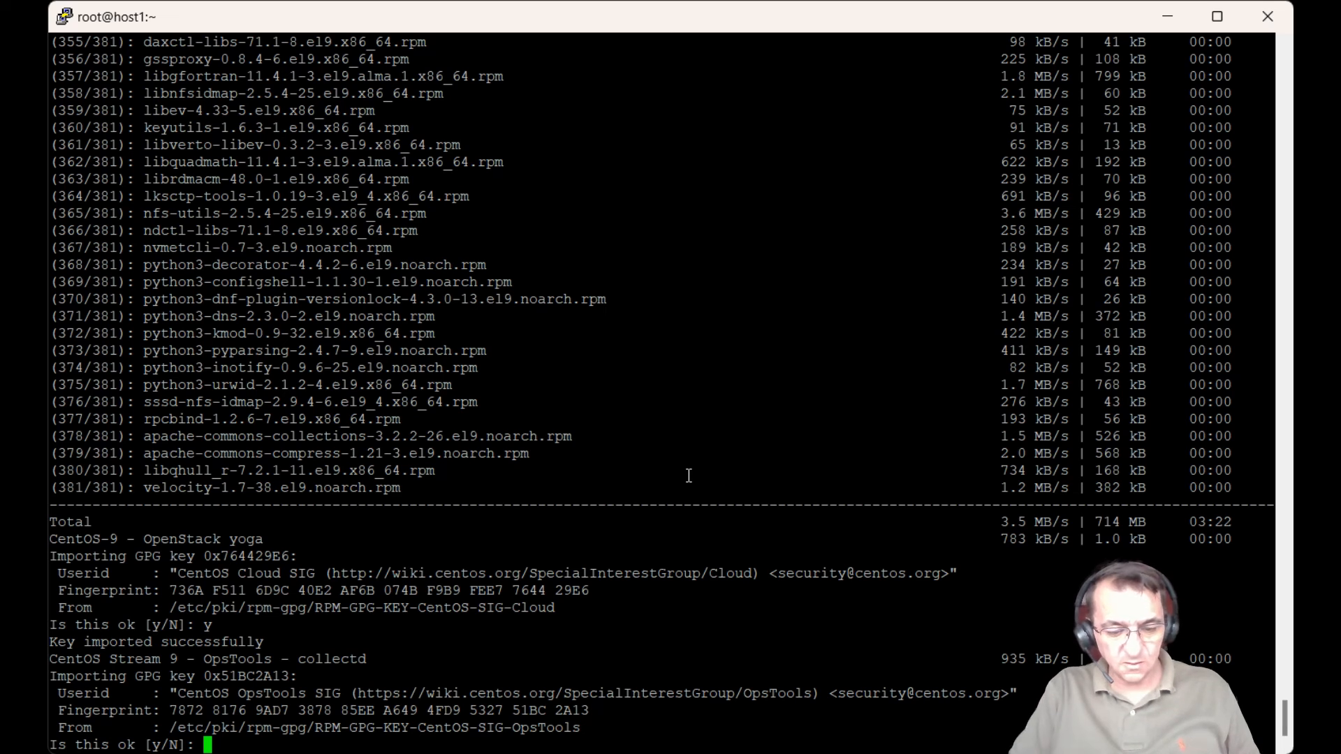
{"action": "type", "text": "y"}
{"action": "key", "text": "Return"}
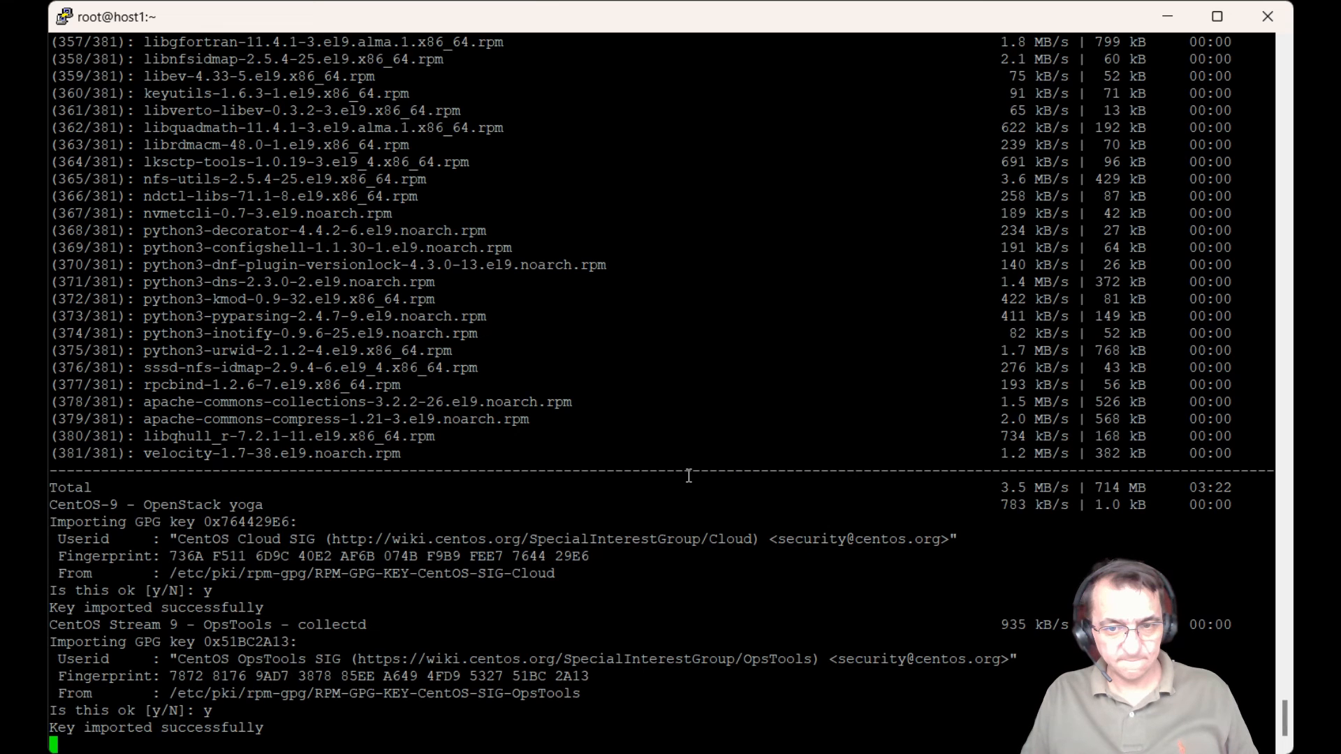
{"action": "type", "text": "y"}
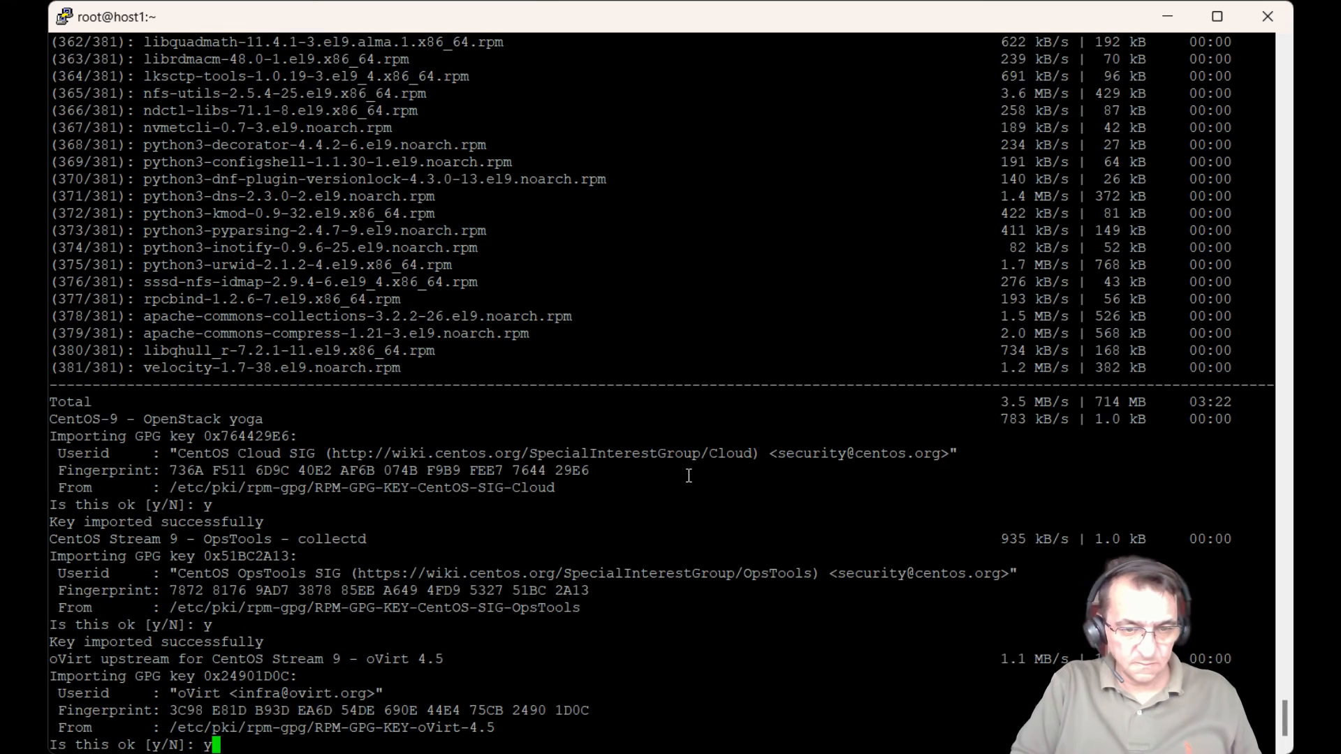
{"action": "key", "text": "Return"}
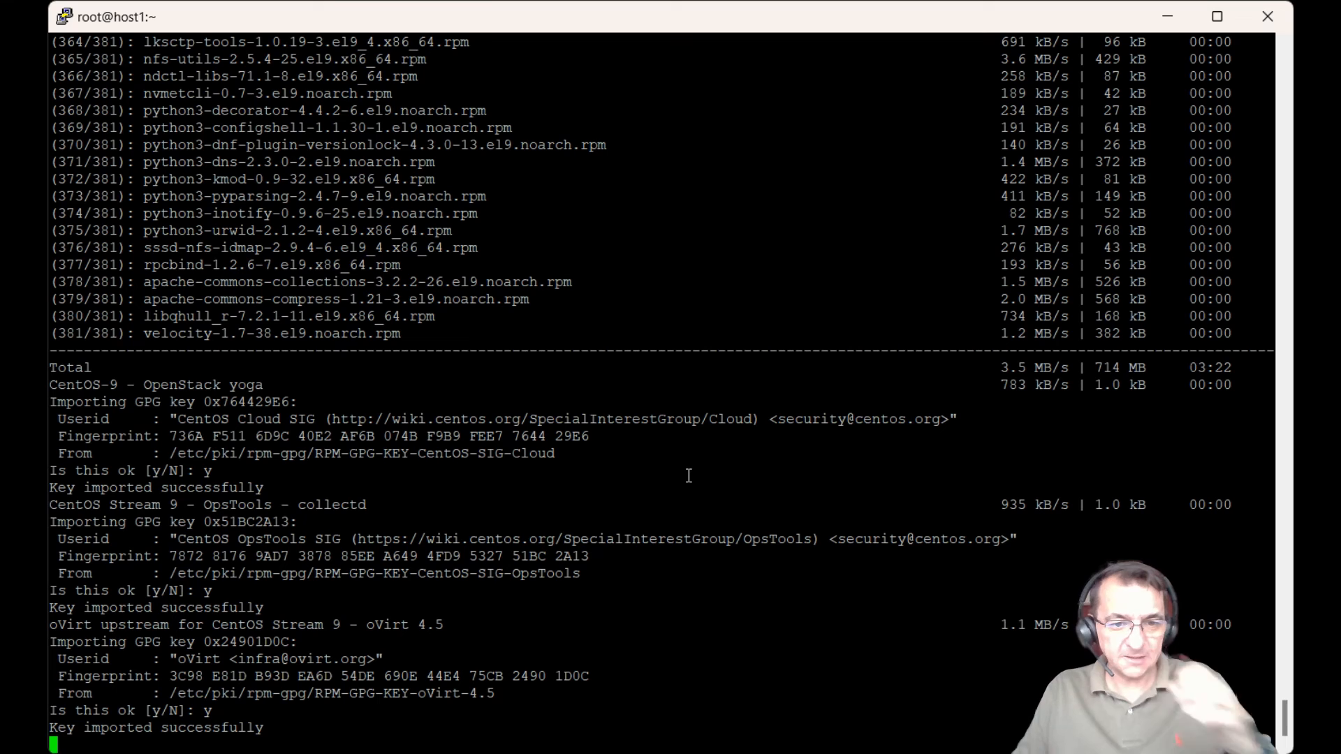
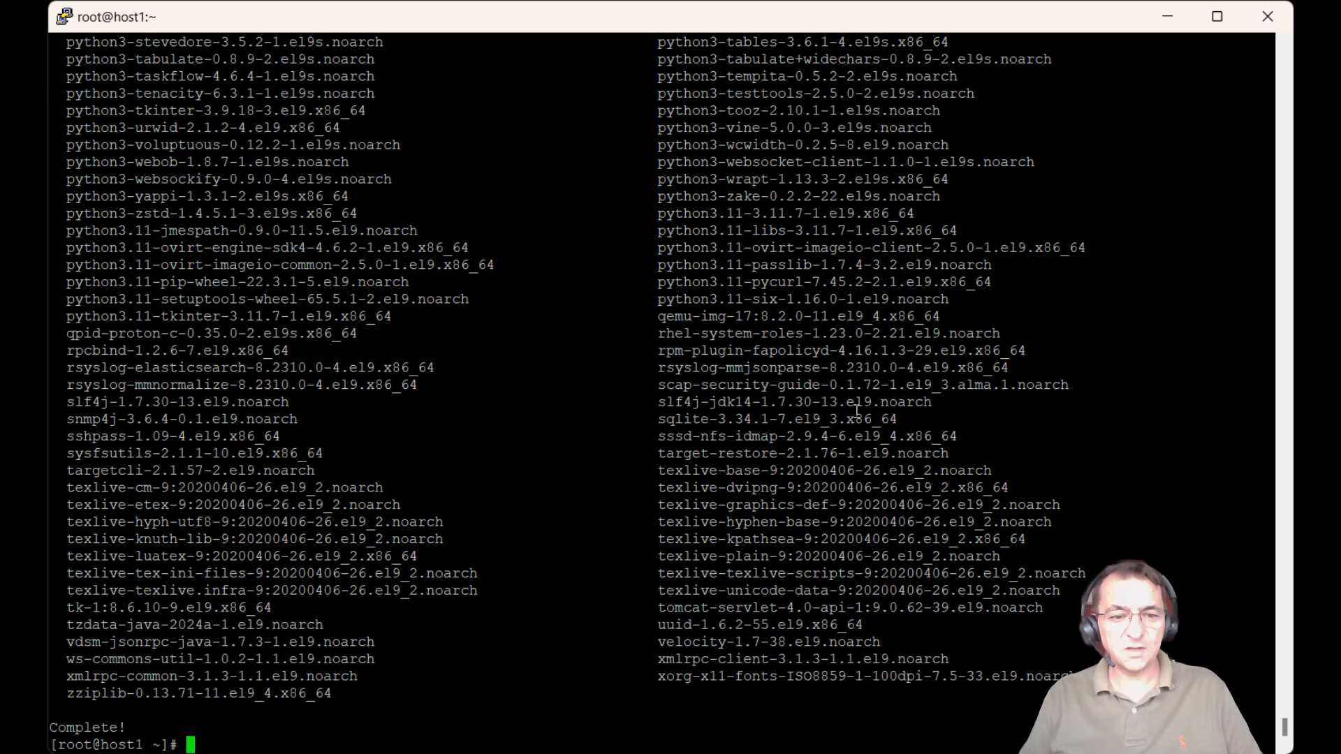
Step: Run engine-setup at the host1 root prompt to start the oVirt engine configuration
{"action": "type", "text": "engine-set"}
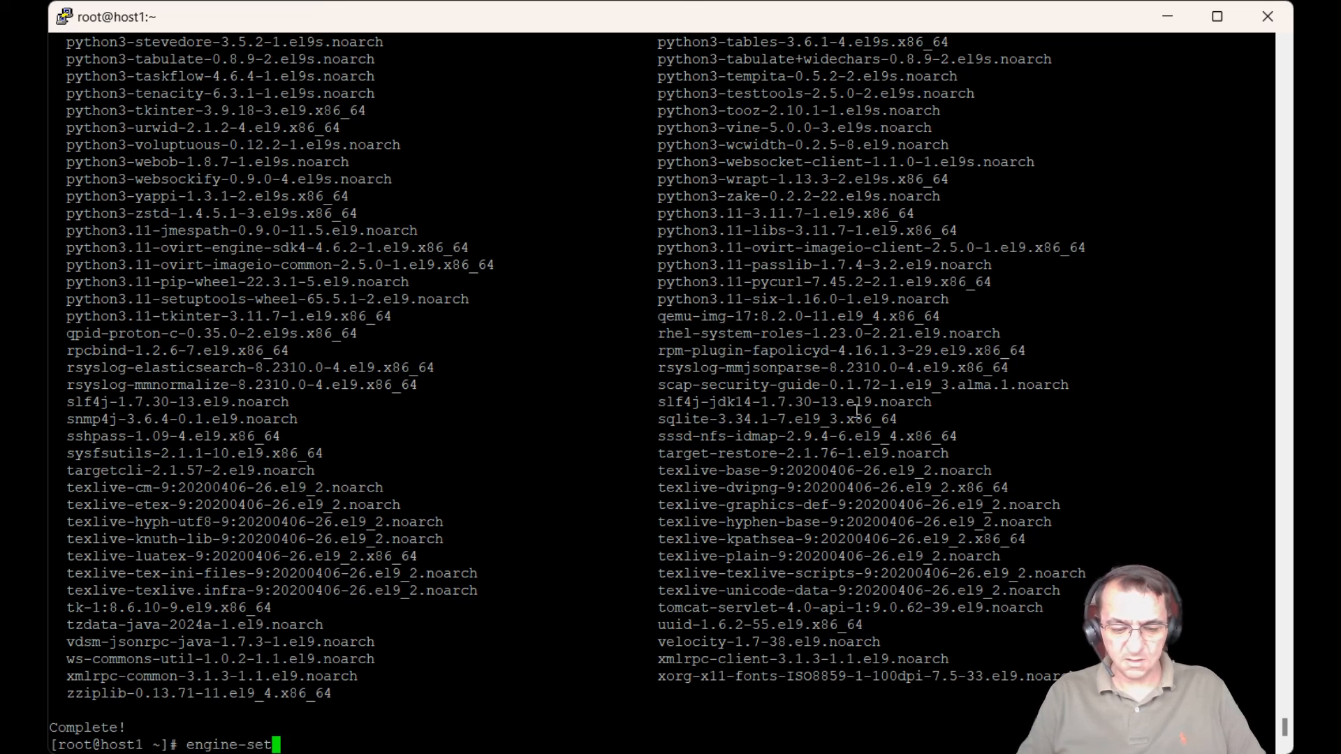
{"action": "type", "text": "up"}
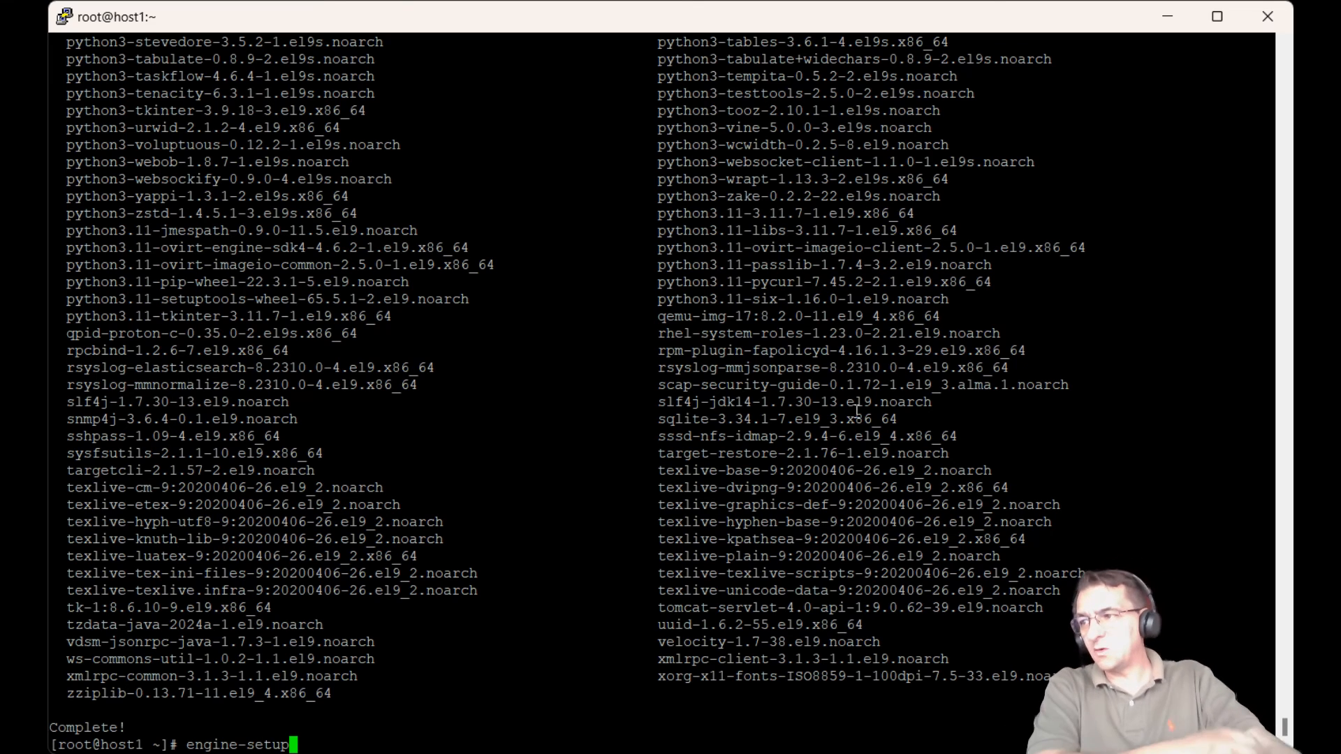
{"action": "key", "text": "Return"}
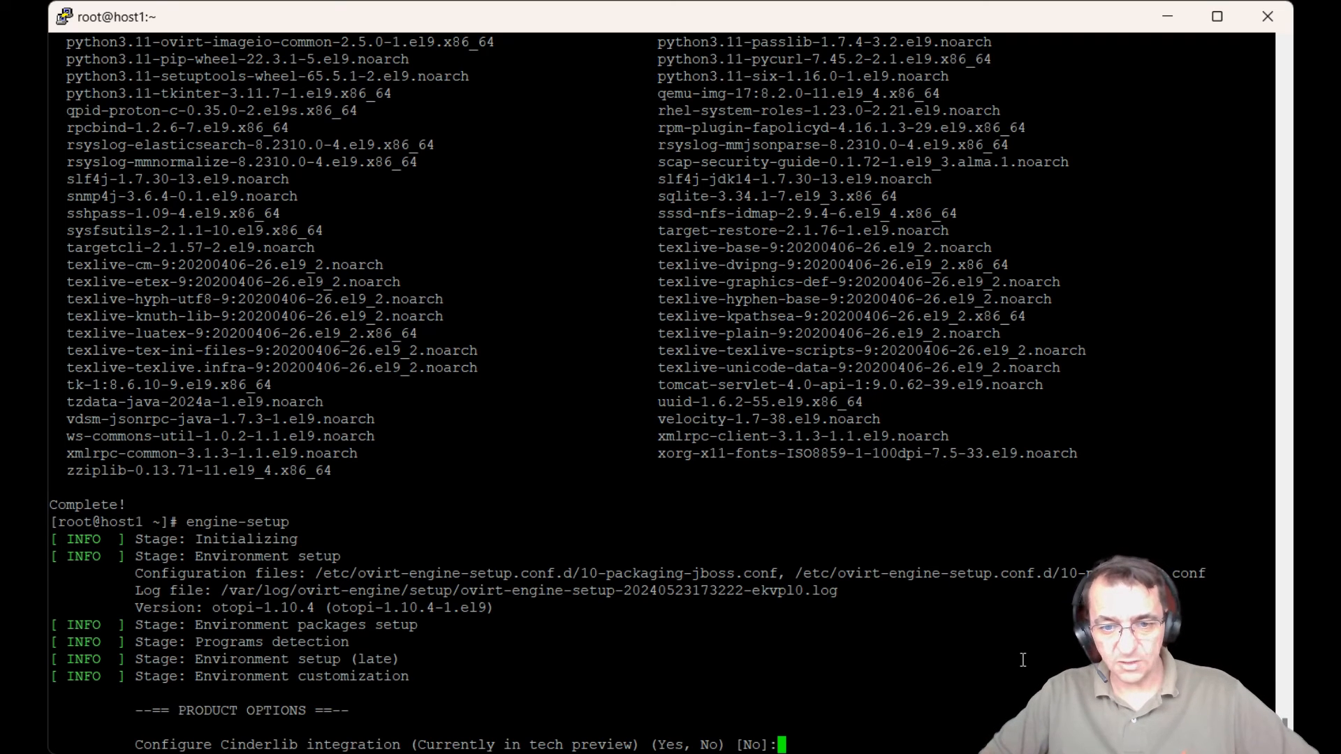
Step: Accept default product options: Cinderlib off; Engine, OVN, WebSocket Proxy, DWH, Keycloak, VM Console Proxy, Grafana on
{"action": "key", "text": "Return"}
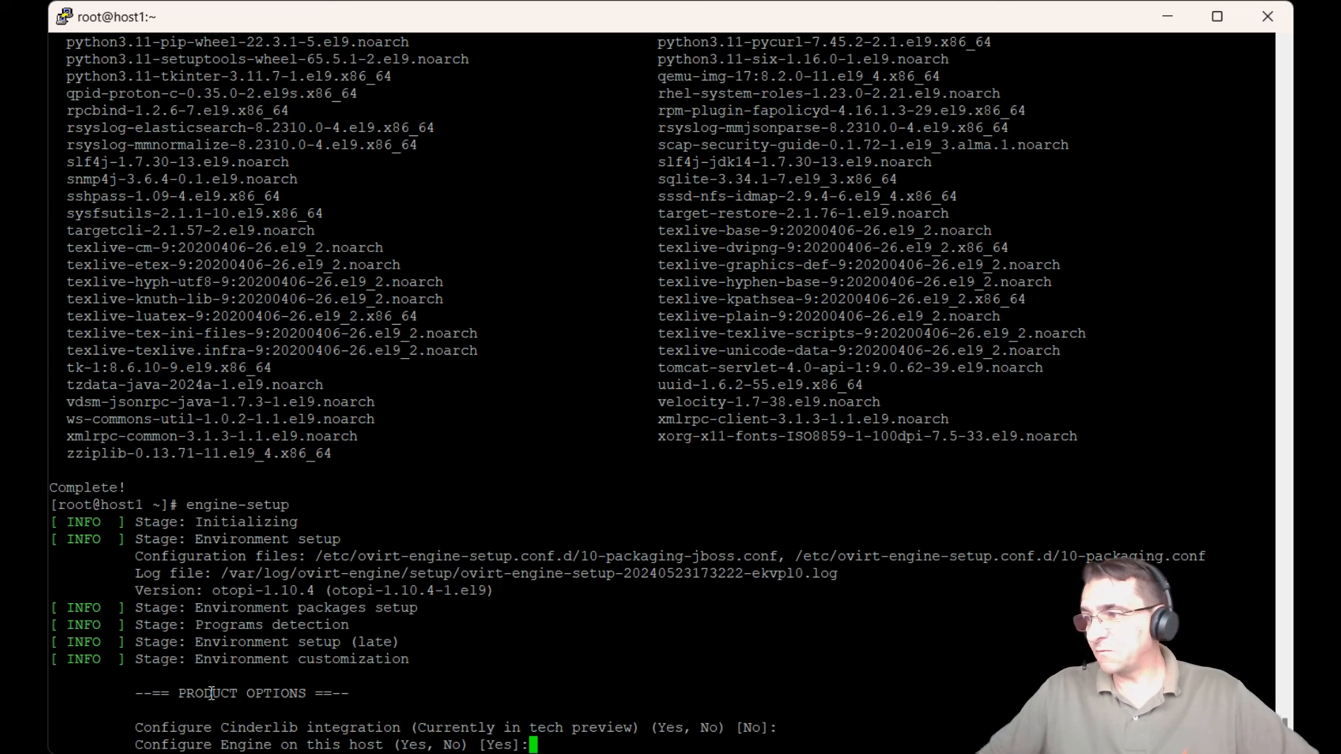
{"action": "key", "text": "Return"}
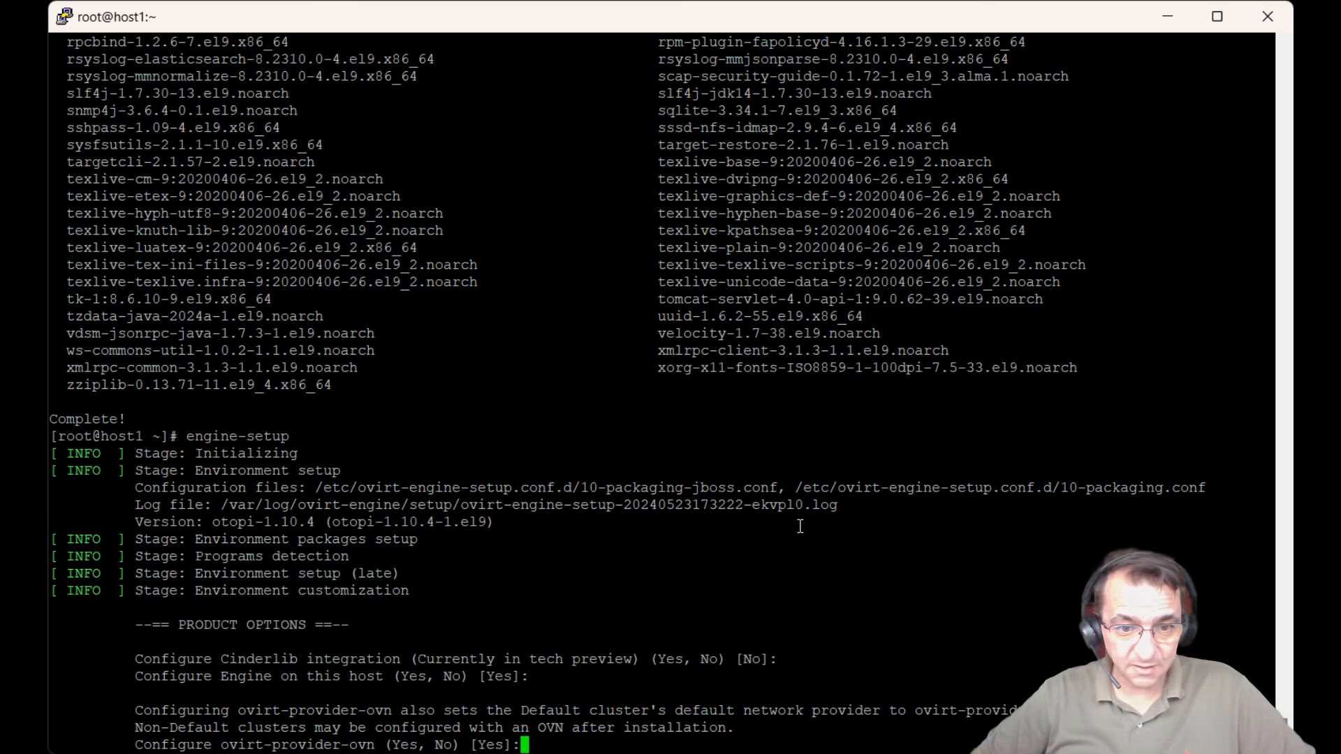
{"action": "key", "text": "Return"}
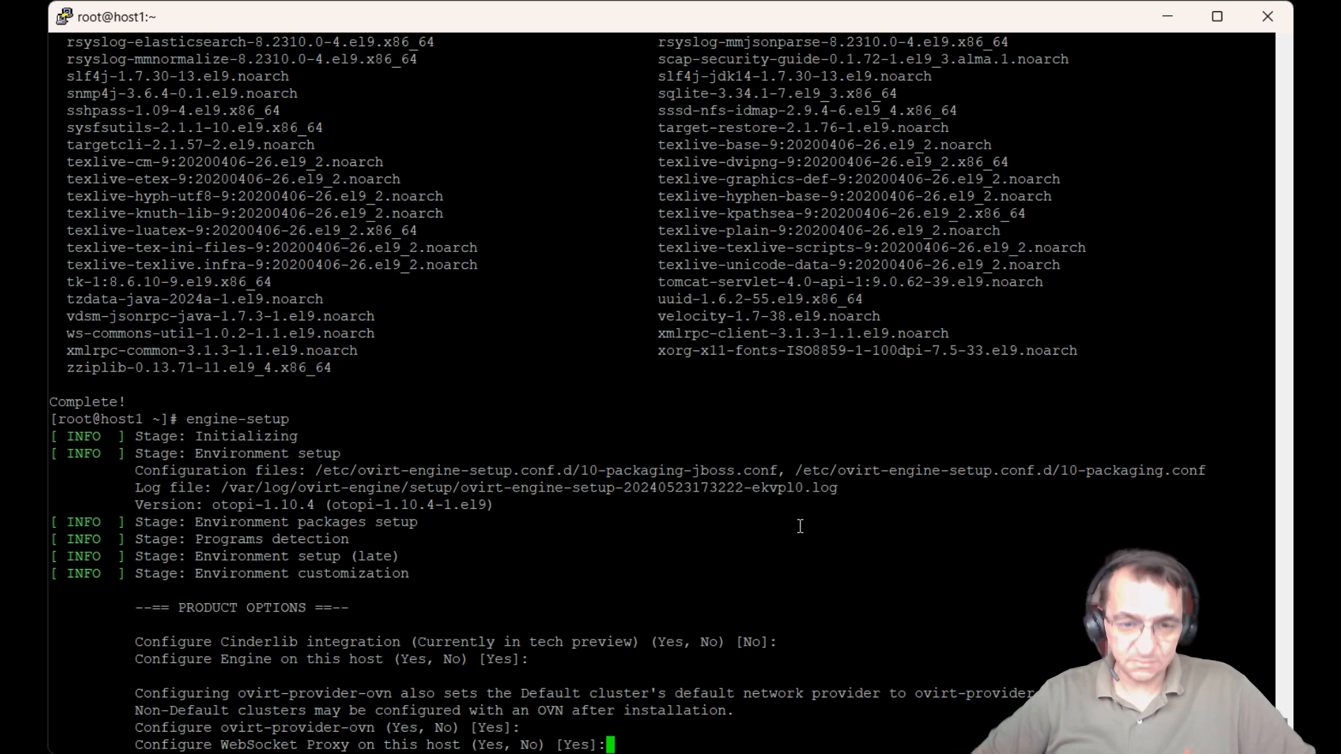
{"action": "key", "text": "Return"}
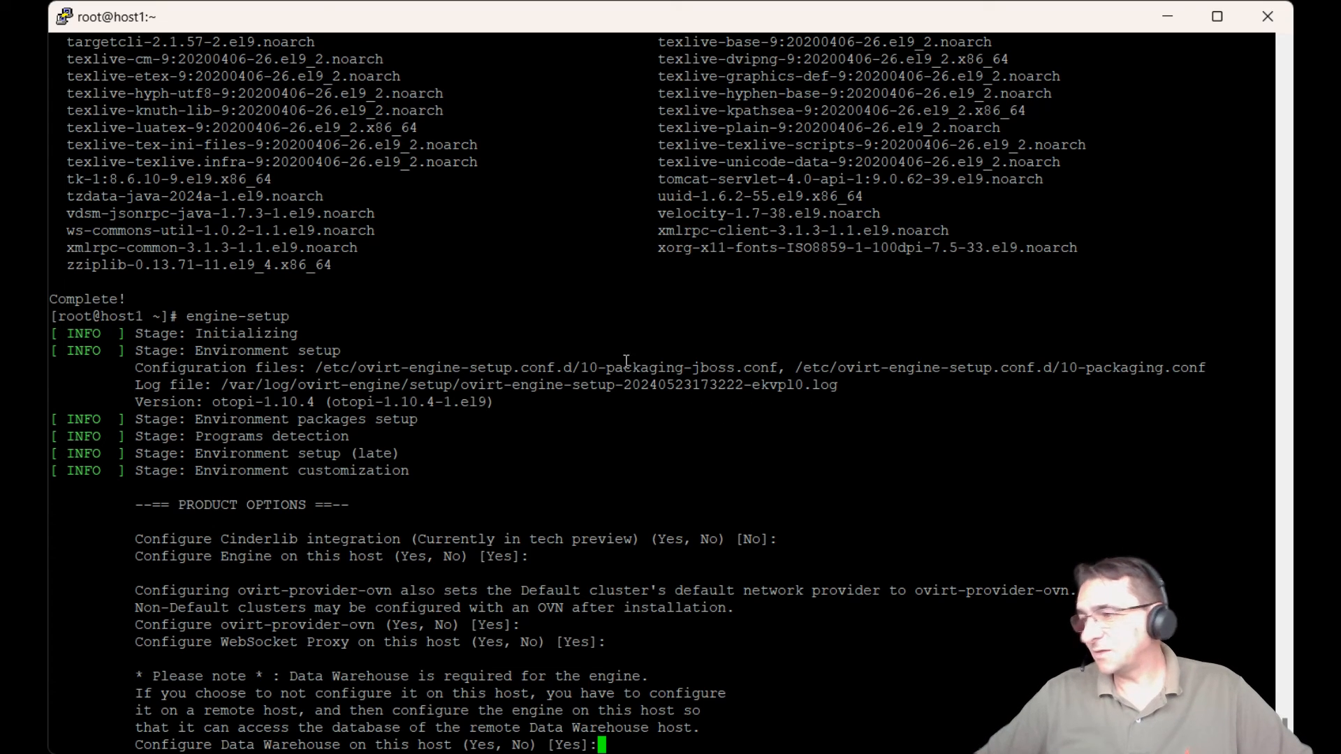
{"action": "key", "text": "Return"}
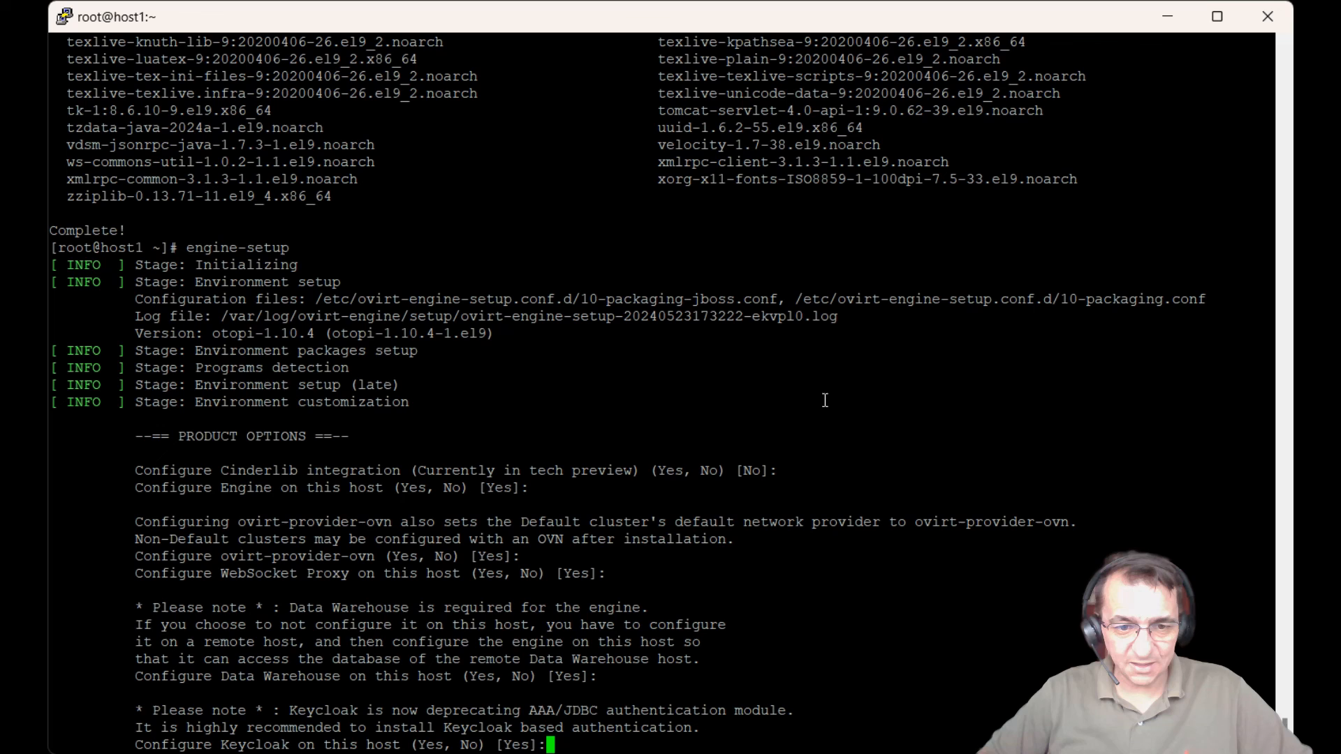
{"action": "key", "text": "Return"}
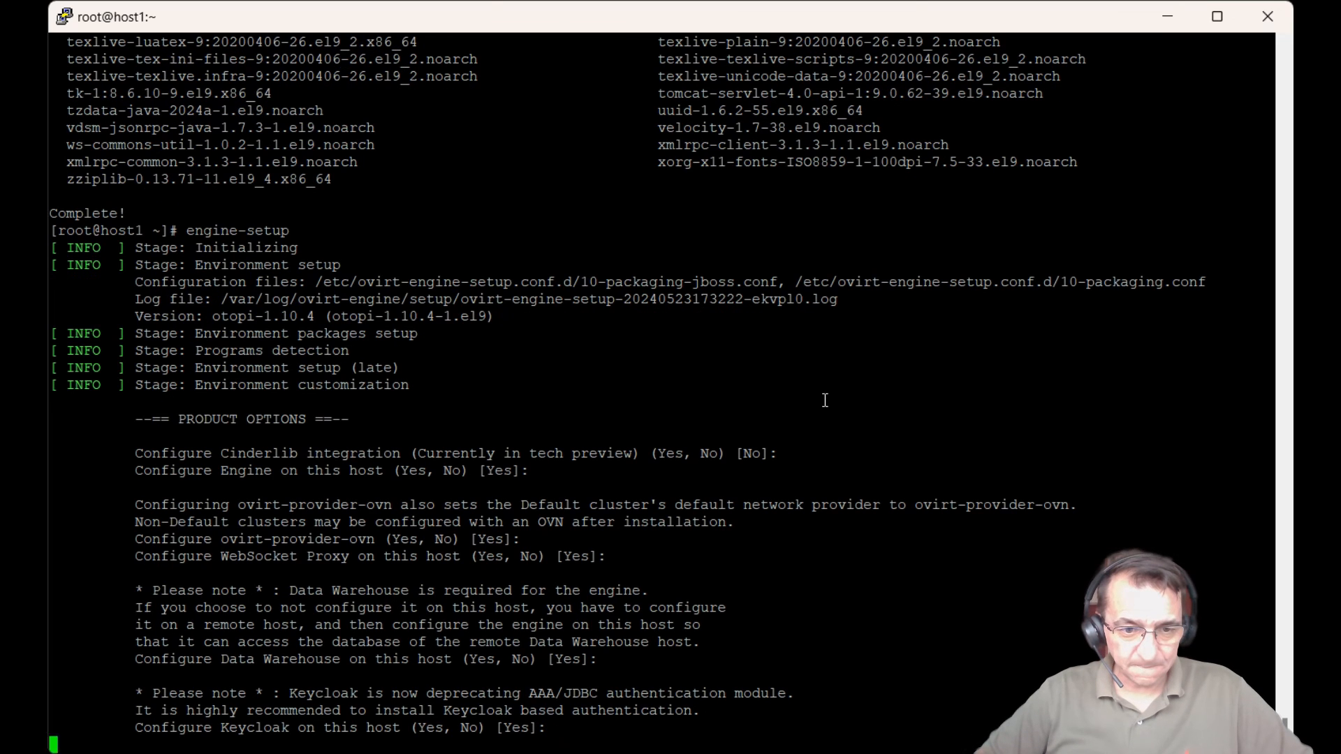
{"action": "key", "text": "Return"}
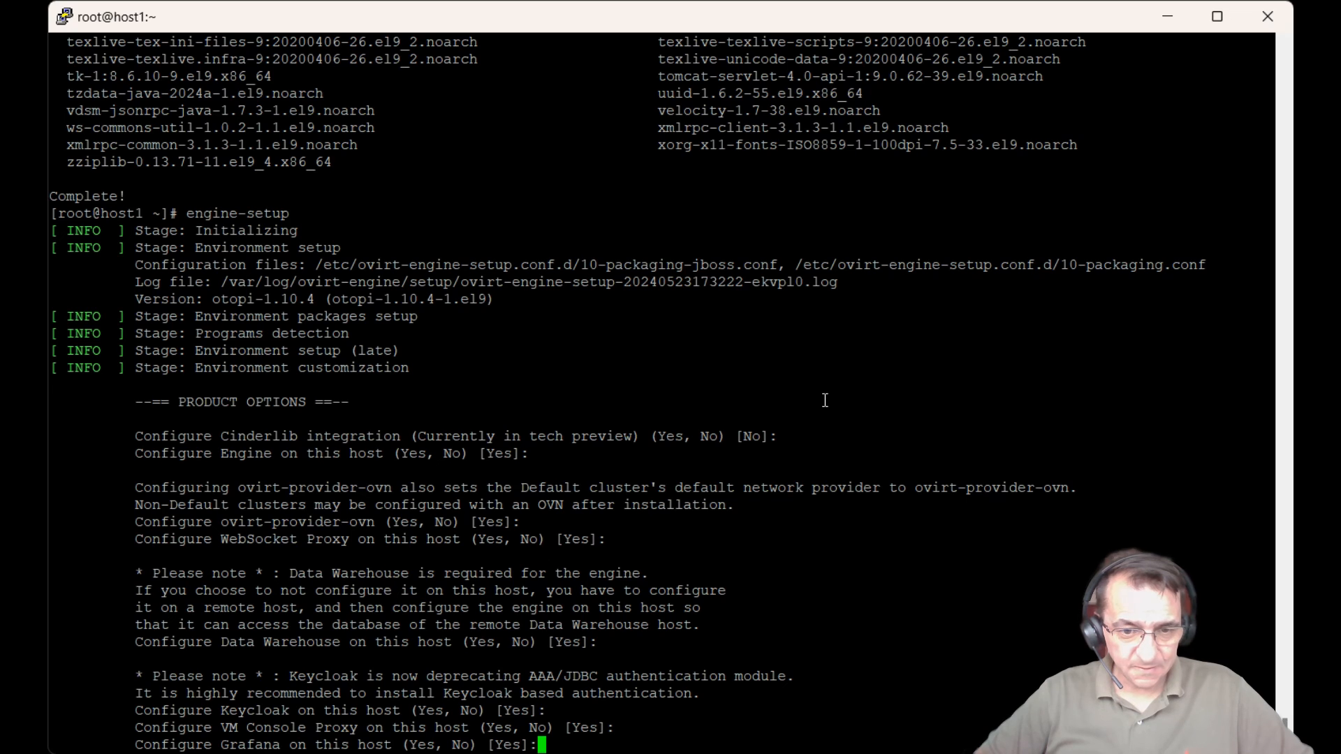
{"action": "key", "text": "Return"}
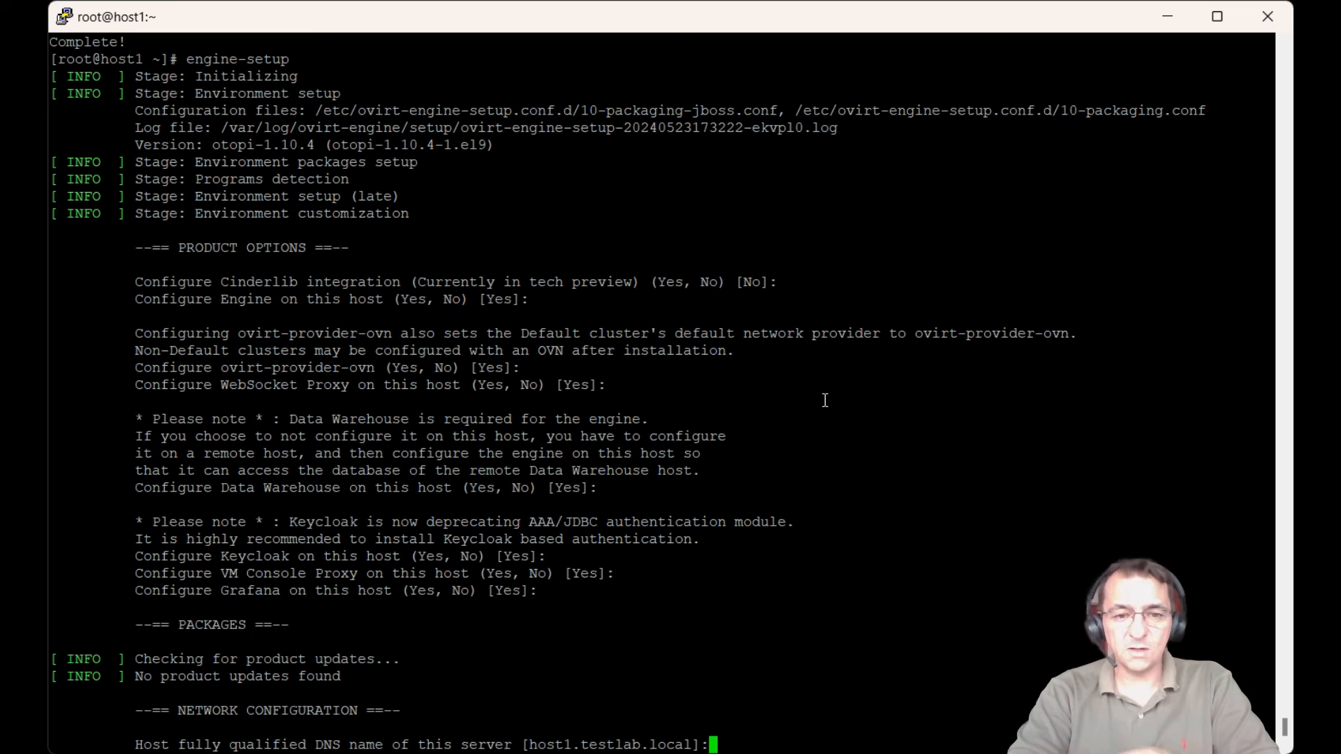
Step: Keep host1.testlab.local as the FQDN and let setup configure the firewall
{"action": "key", "text": "Return"}
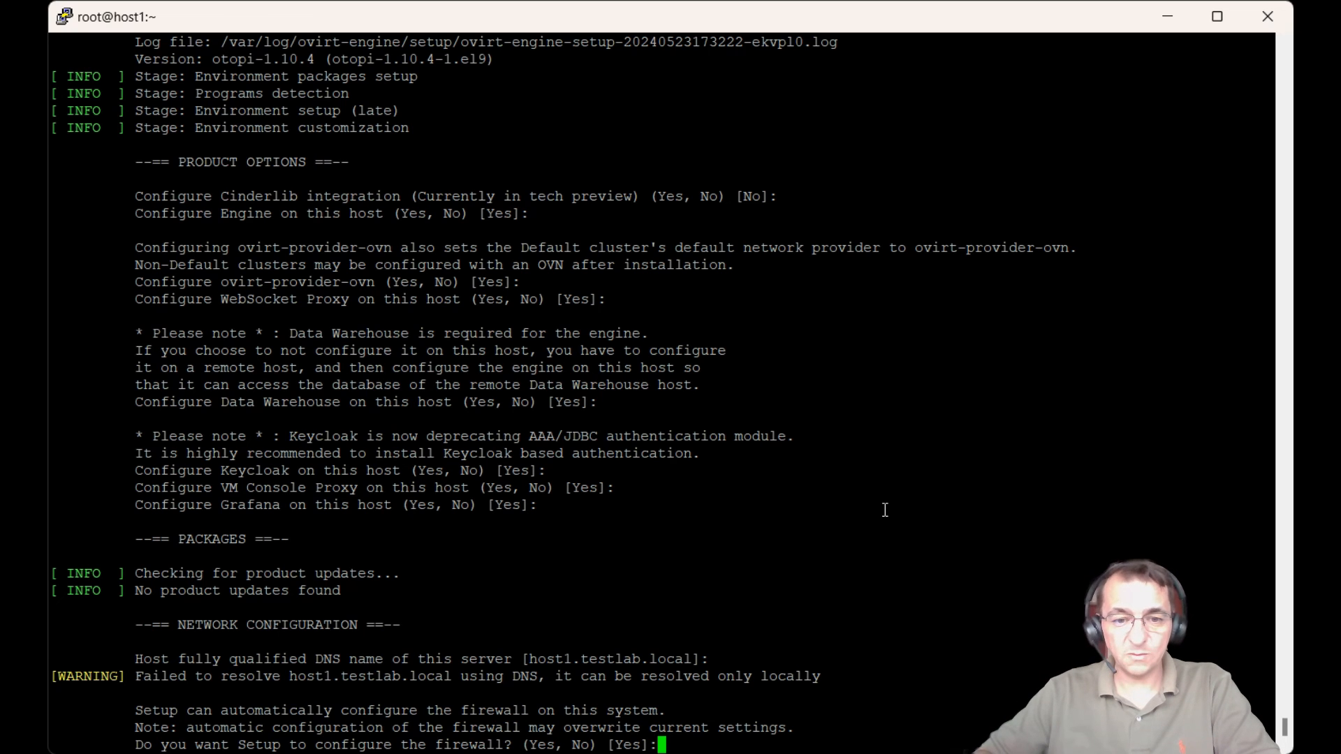
{"action": "key", "text": "Return"}
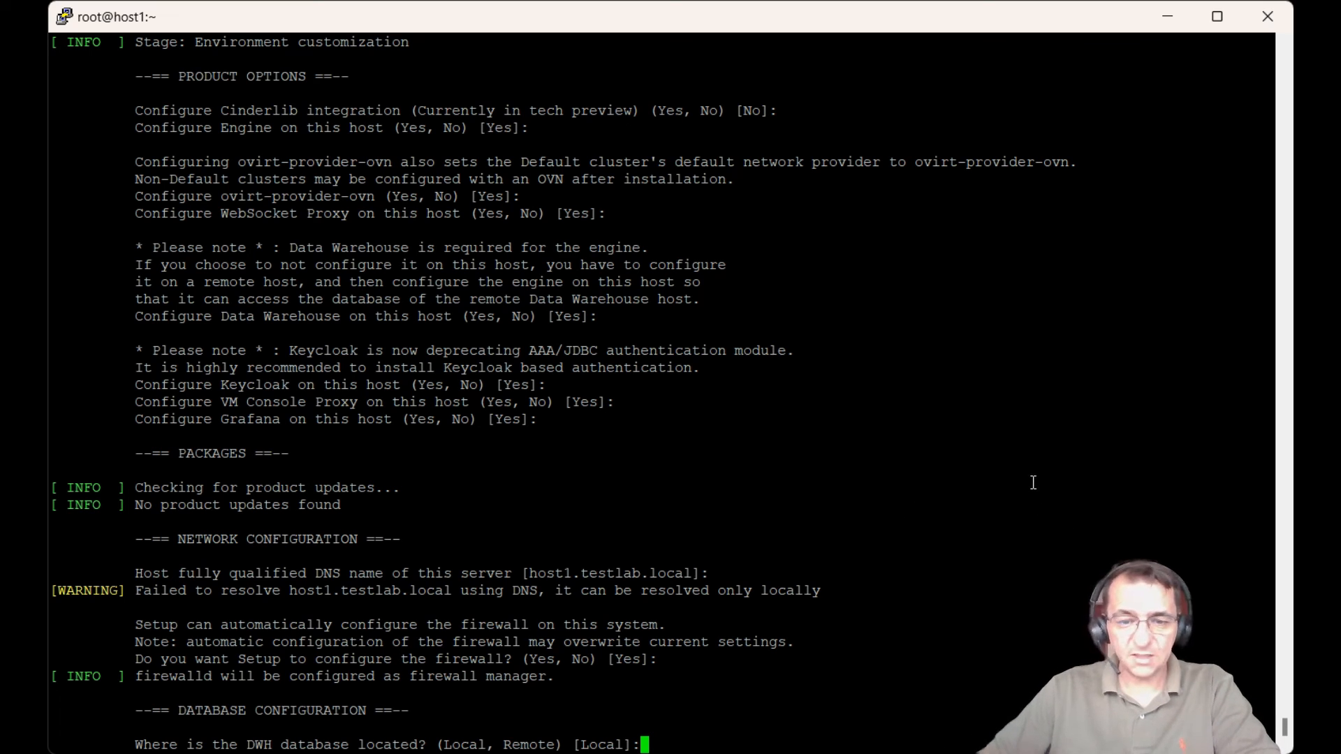
Step: Place the DWH and Keycloak databases locally with automatic postgresql configuration
{"action": "key", "text": "Return"}
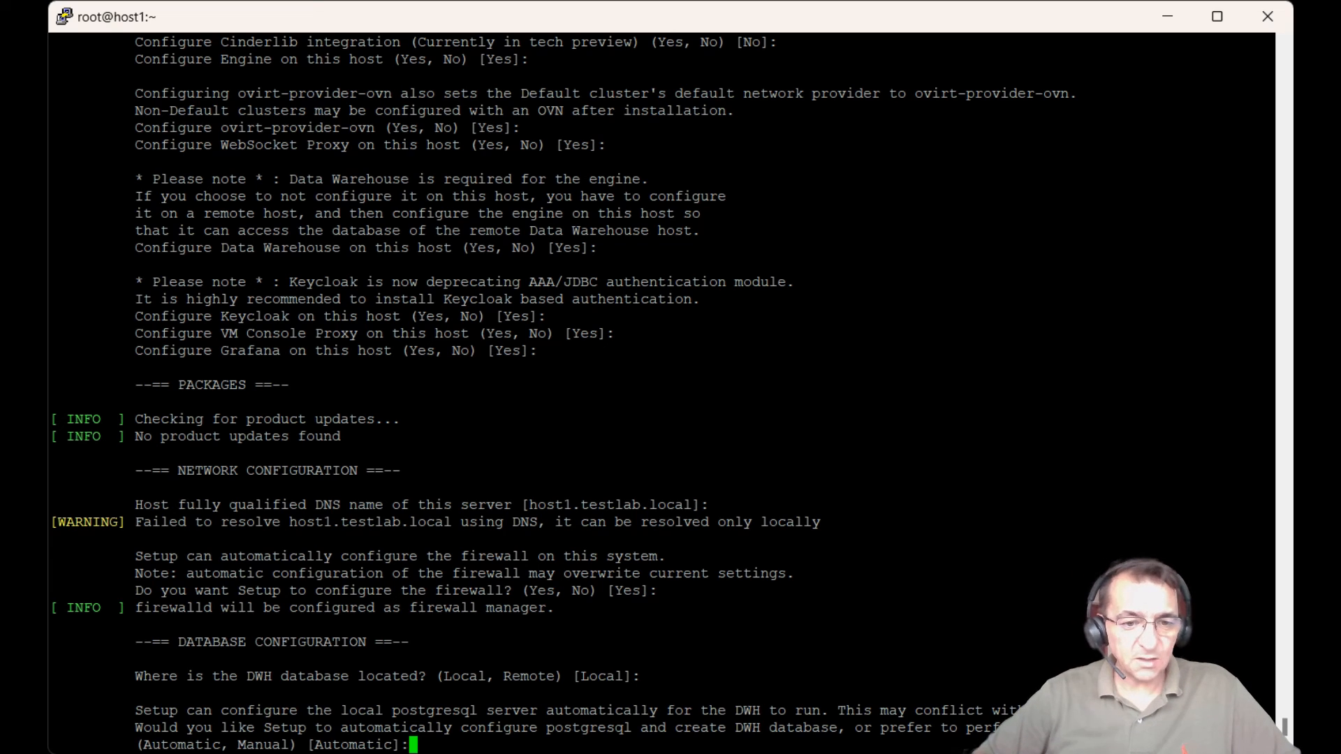
{"action": "key", "text": "Return"}
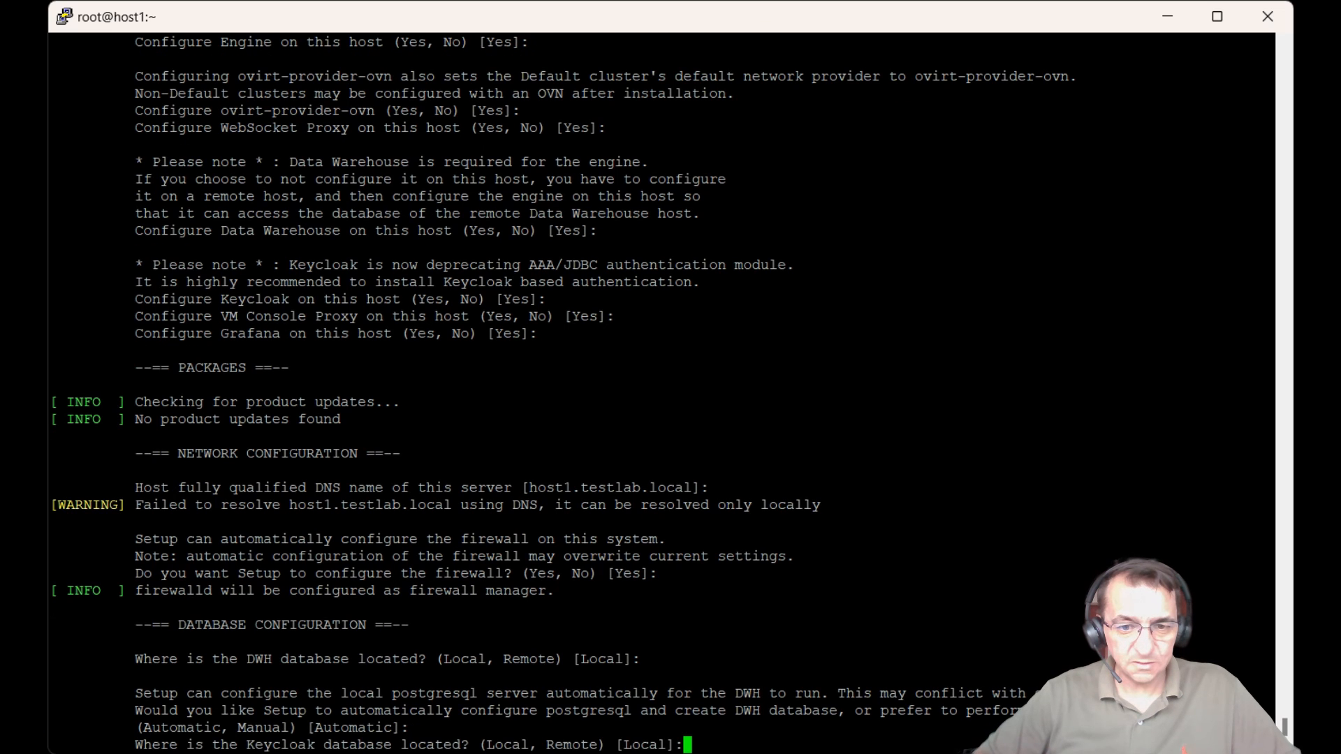
{"action": "key", "text": "Return"}
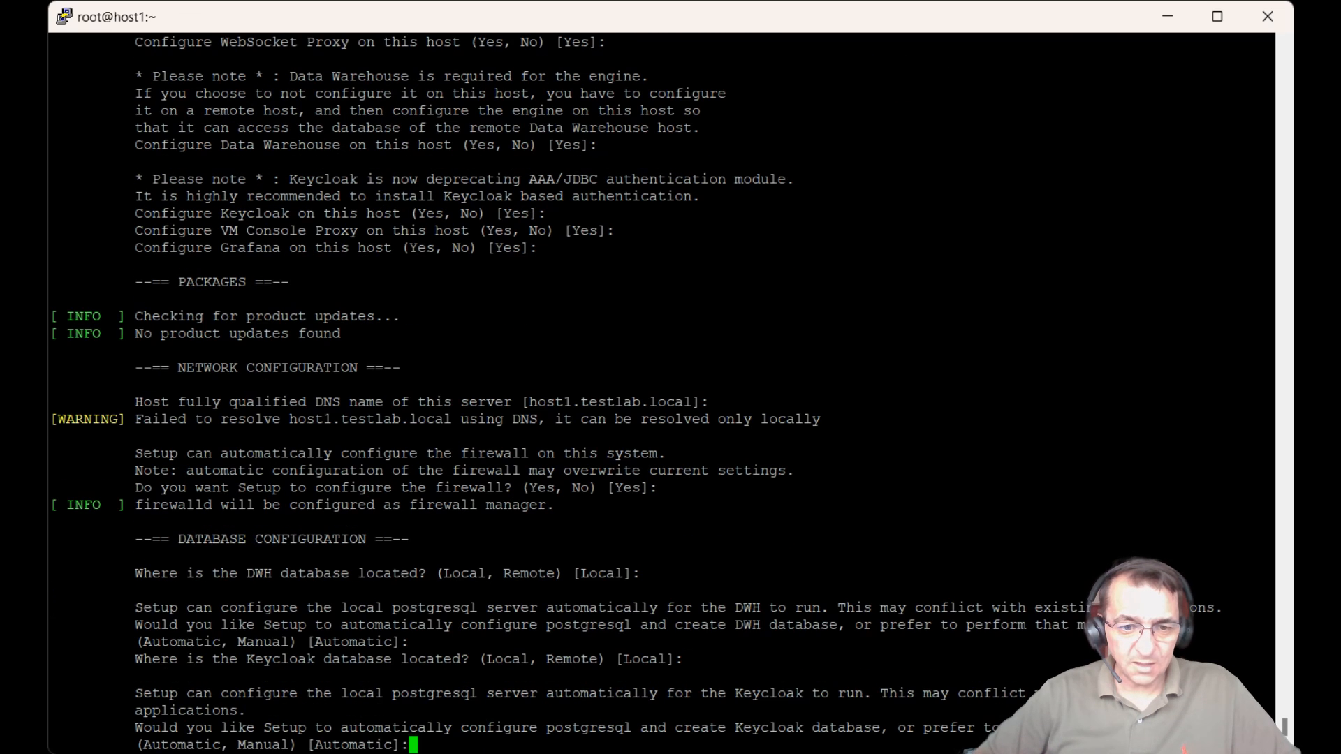
{"action": "key", "text": "Return"}
{"action": "key", "text": "Return"}
{"action": "key", "text": "Return"}
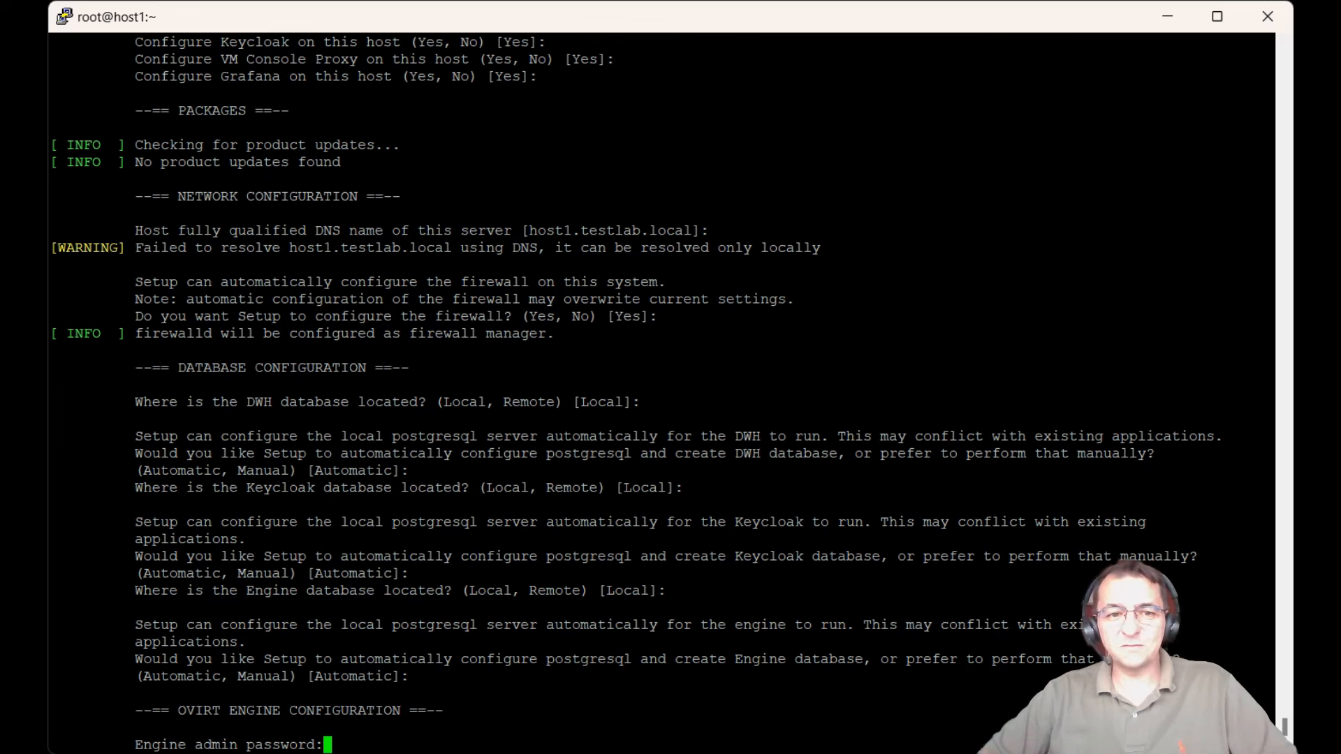
Step: Enter and confirm the engine admin password, keep mode Both, and reuse it for Keycloak
{"action": "key", "text": "Return"}
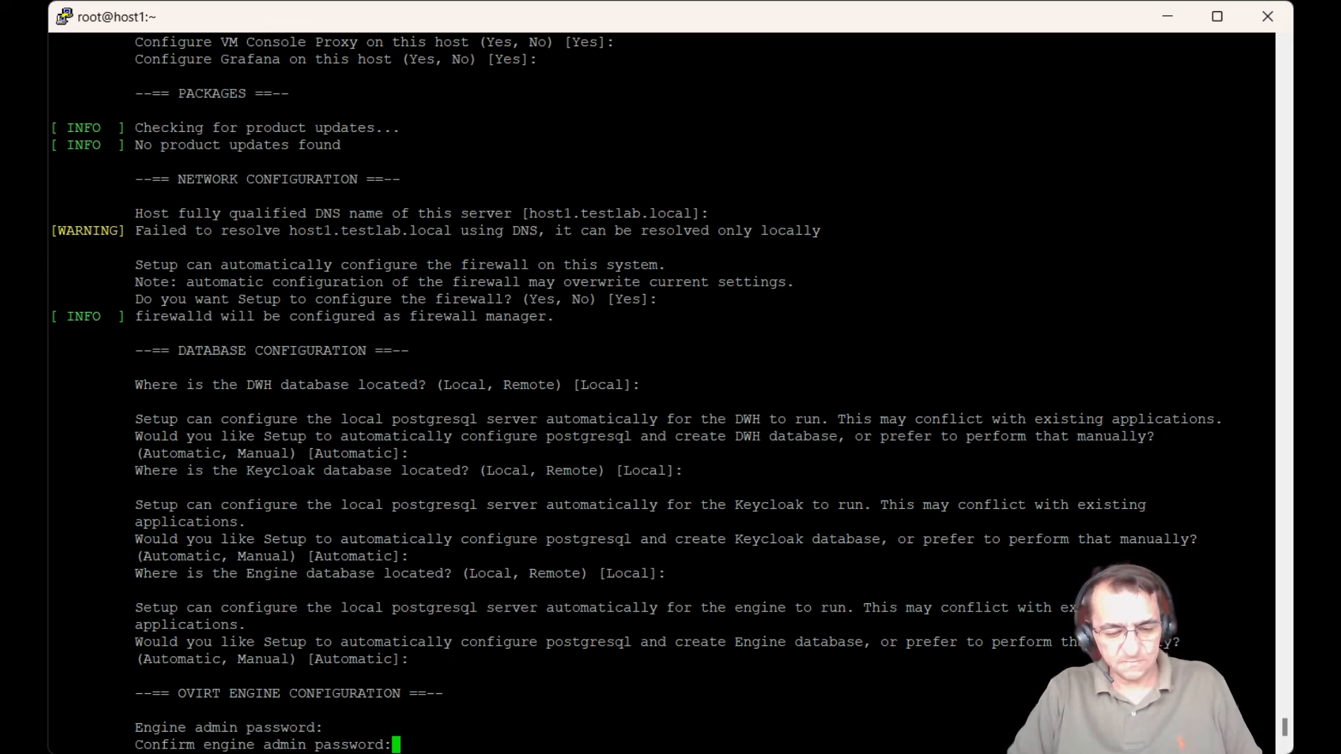
{"action": "key", "text": "Return"}
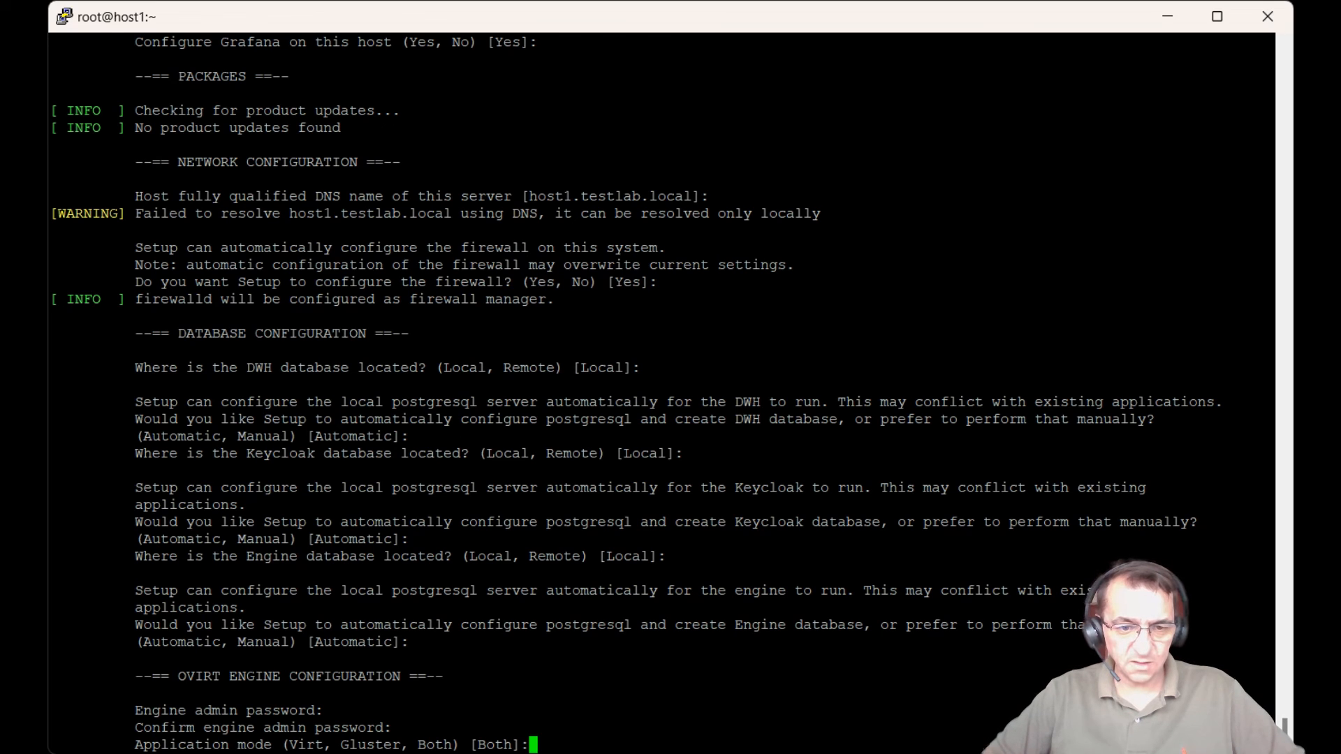
{"action": "key", "text": "Return"}
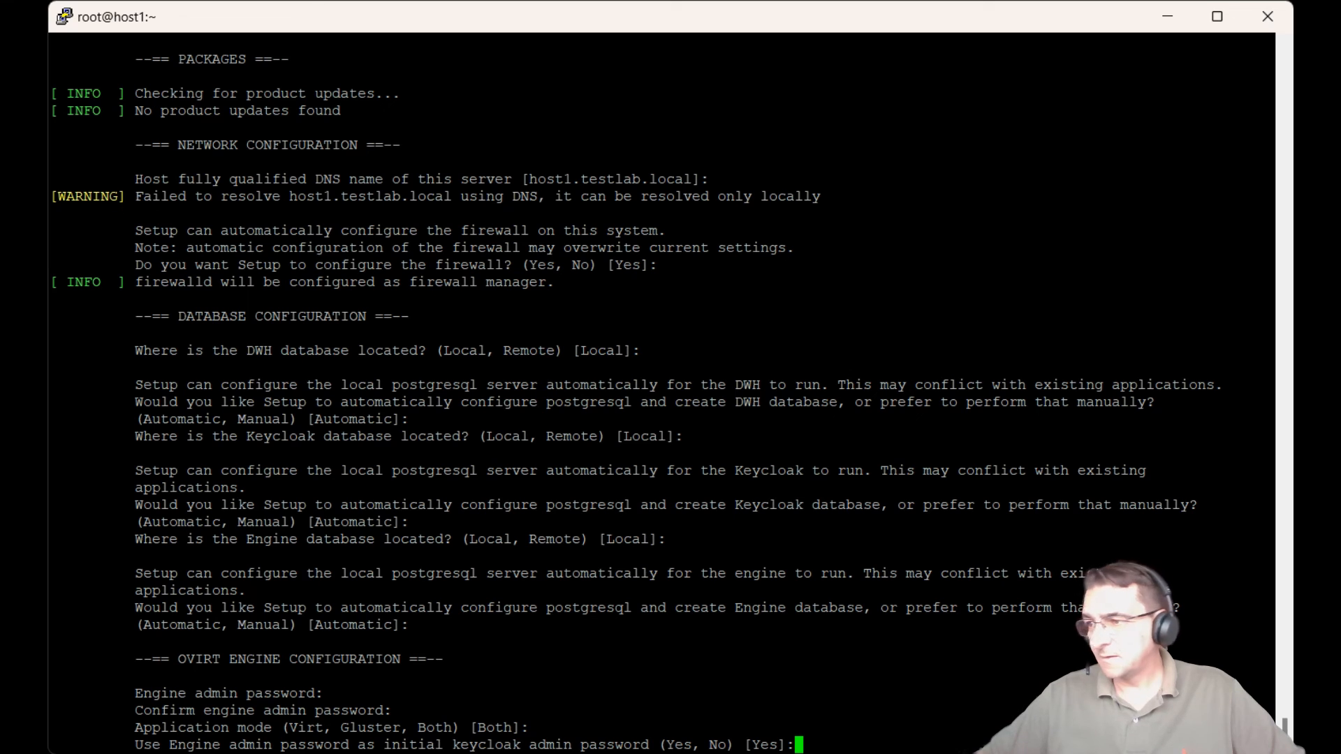
{"action": "key", "text": "Return"}
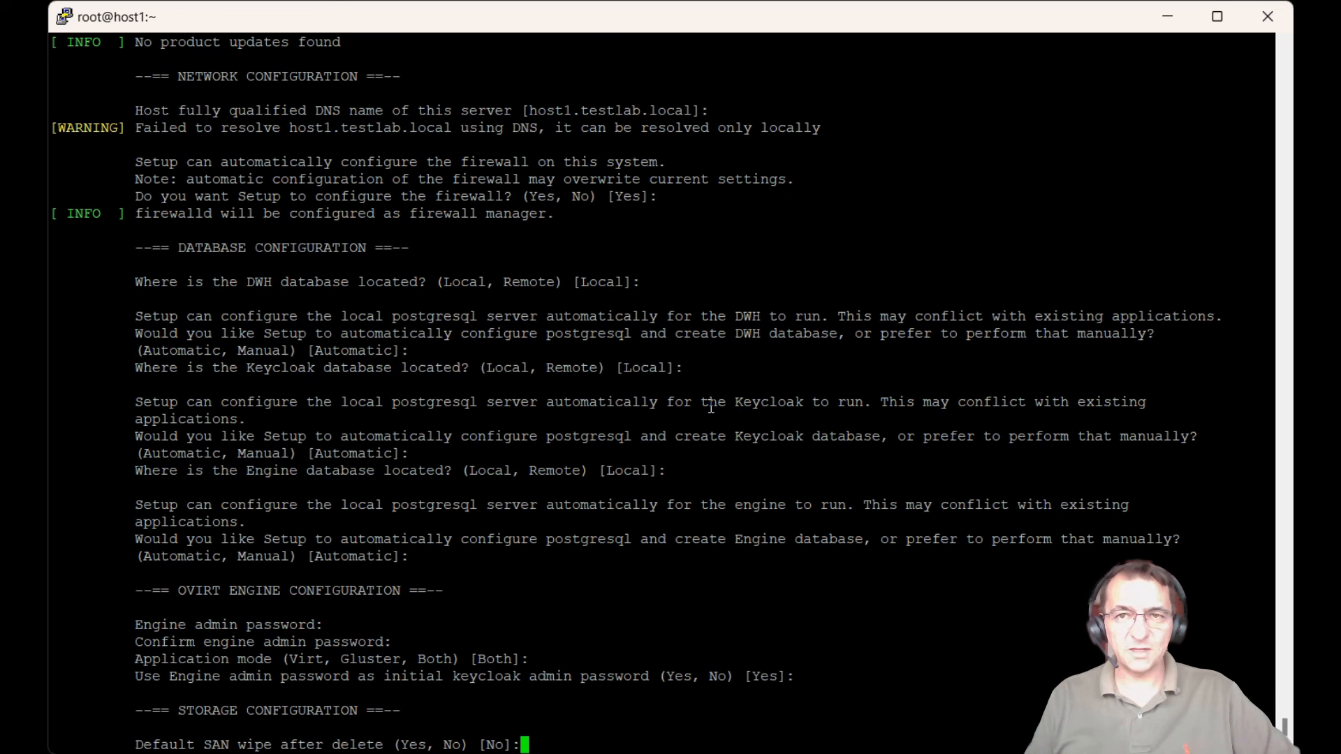
Step: Accept defaults: SAN wipe off, testlab.local organization, Apache page, automatic SSL, Basic sampling, shared Grafana password
{"action": "key", "text": "Return"}
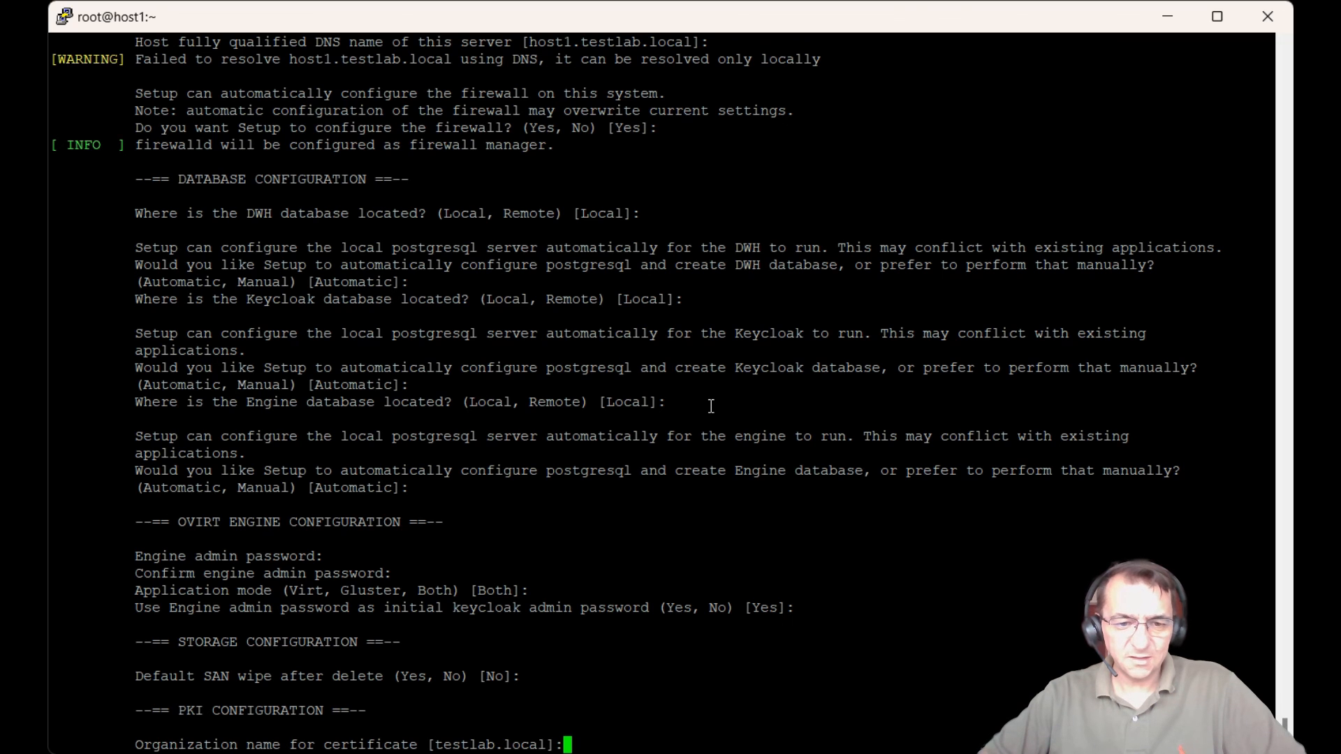
{"action": "key", "text": "Return"}
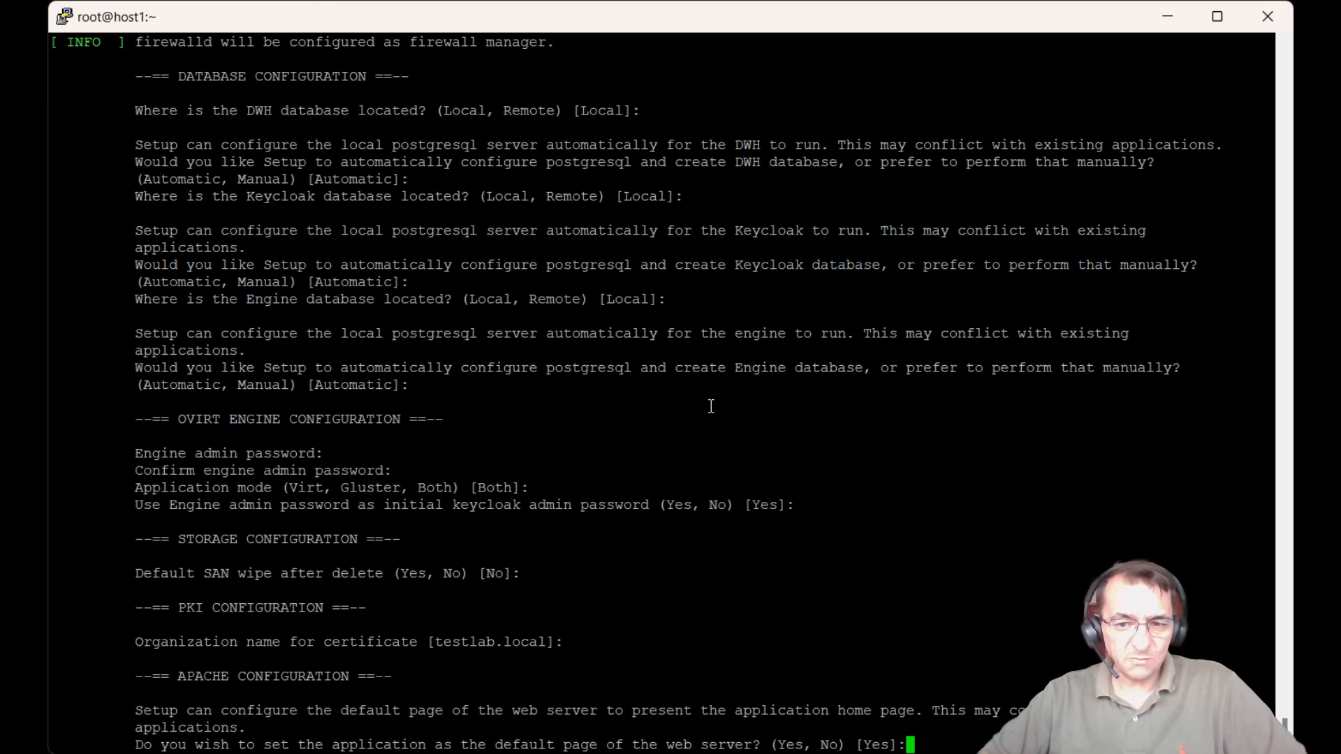
{"action": "key", "text": "Return"}
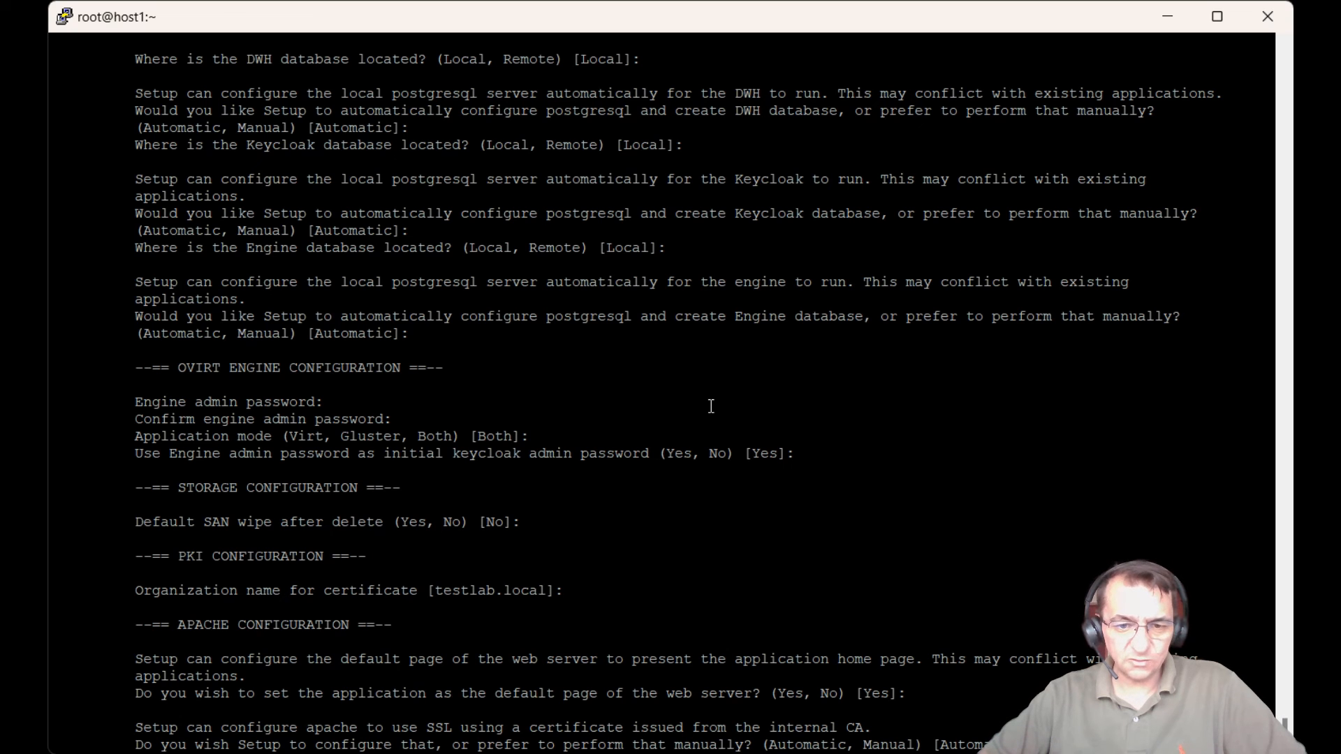
{"action": "key", "text": "Return"}
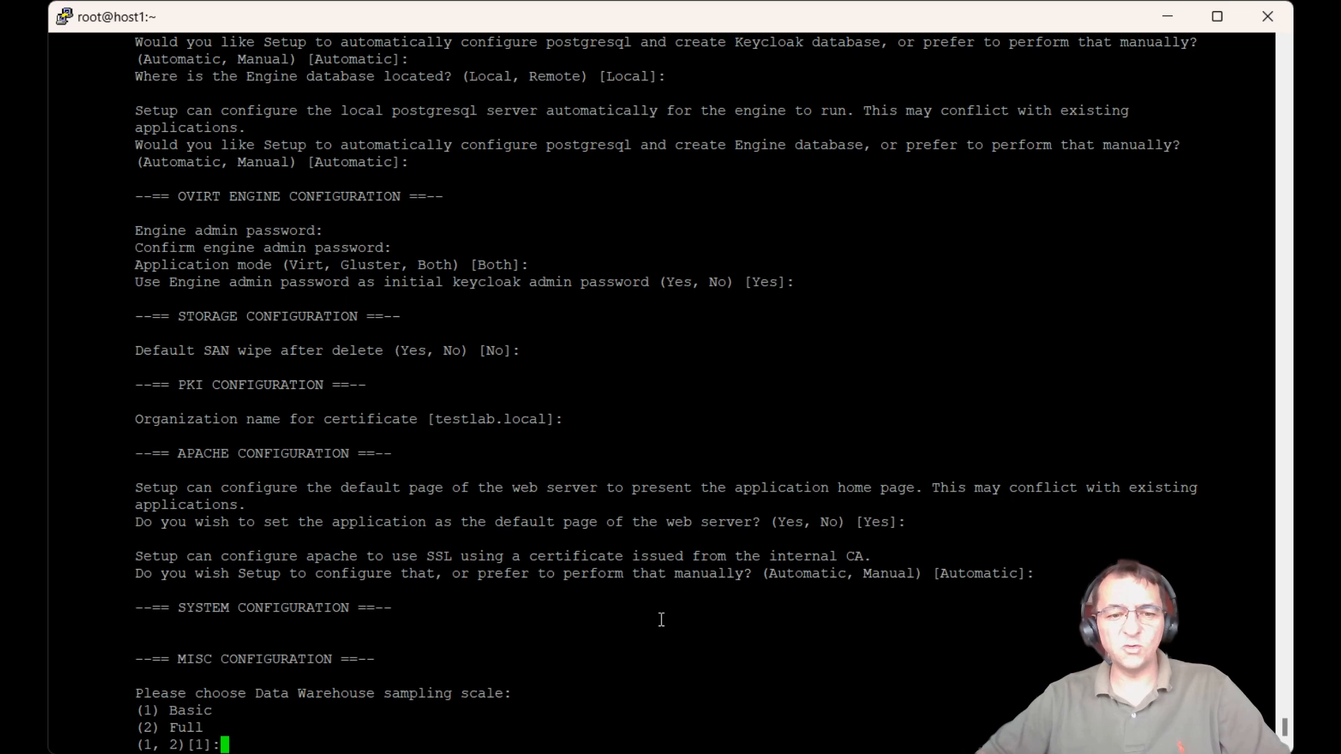
{"action": "key", "text": "Return"}
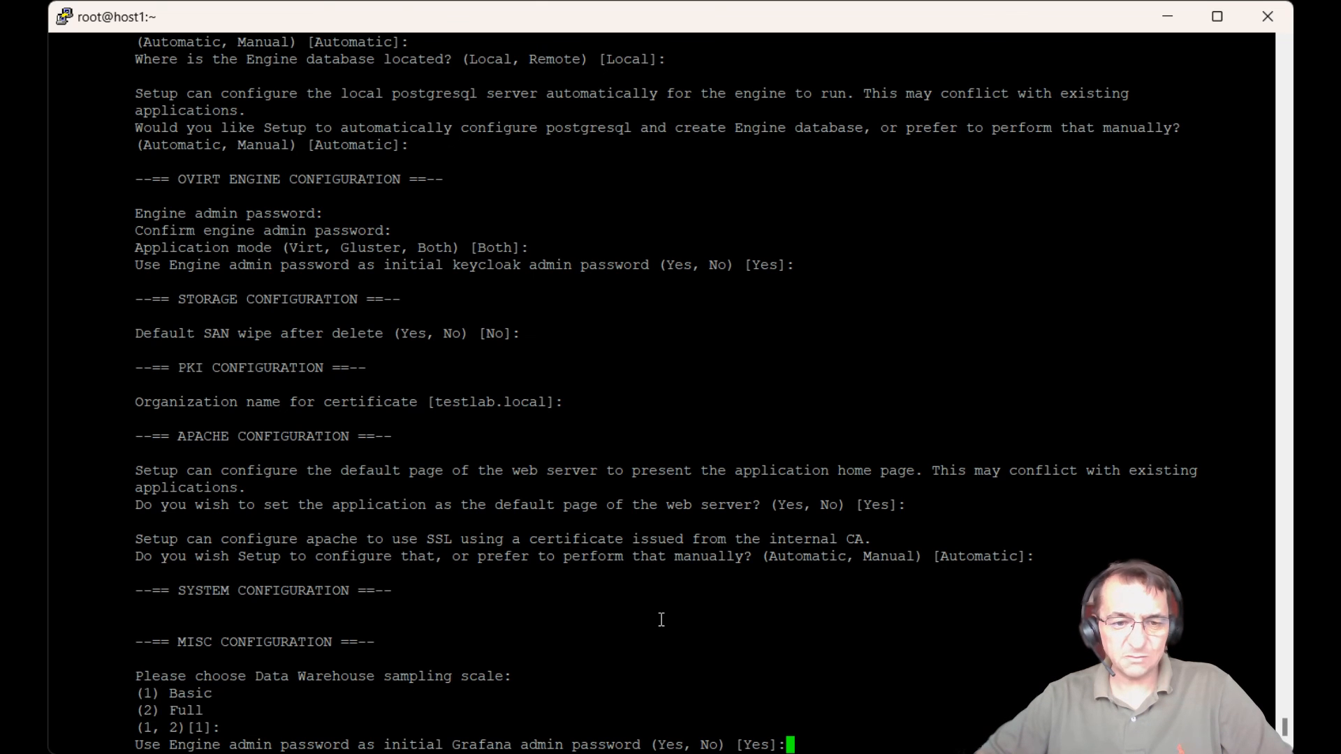
{"action": "key", "text": "Return"}
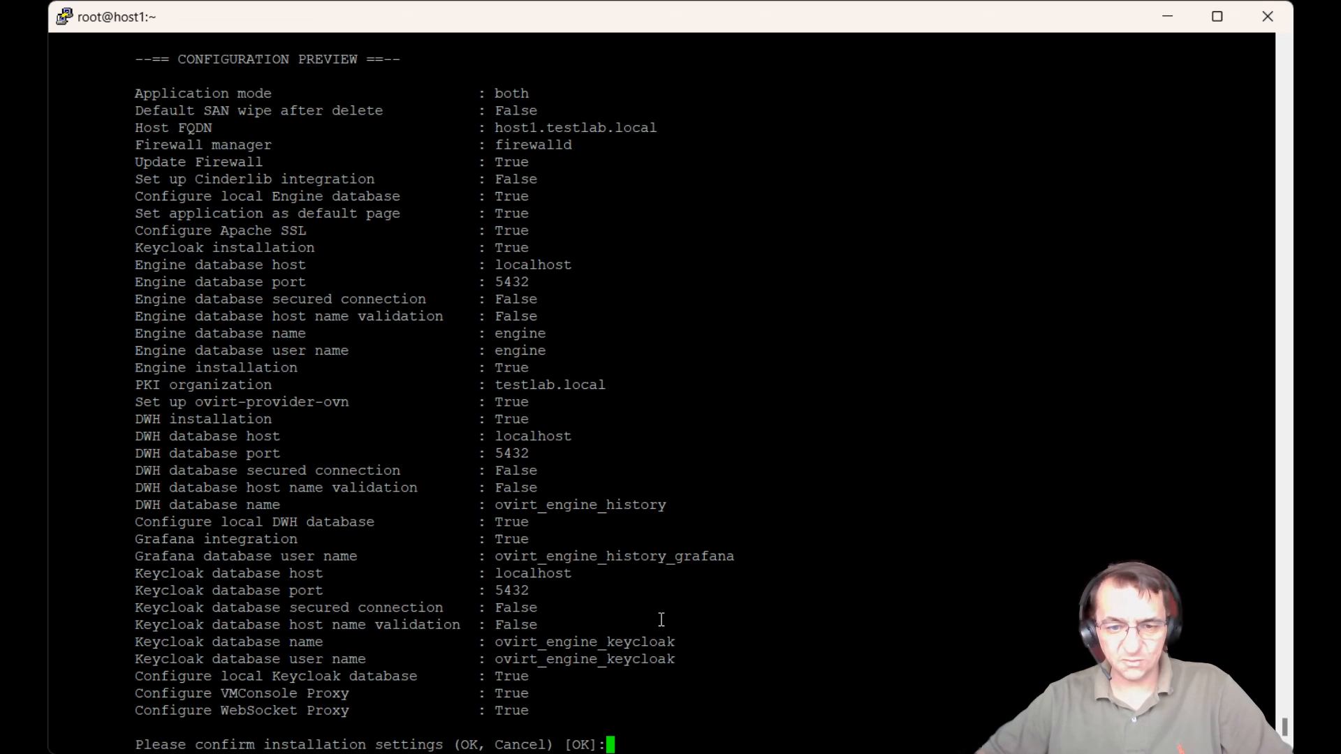
Step: Confirm the installation settings and highlight the 'Execution of setup completed successfully' line
{"action": "key", "text": "Return"}
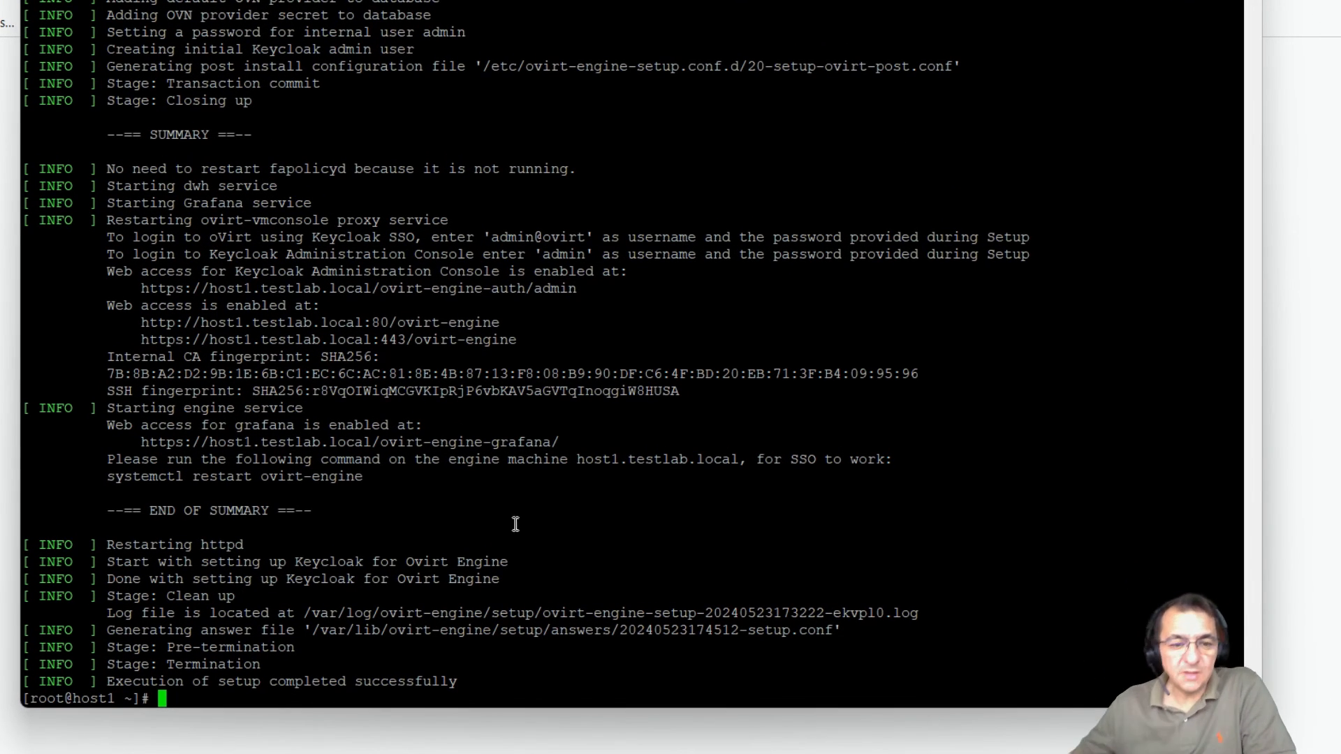
{"action": "left_click_drag", "start_coordinate": [110, 685], "coordinate": [455, 688]}
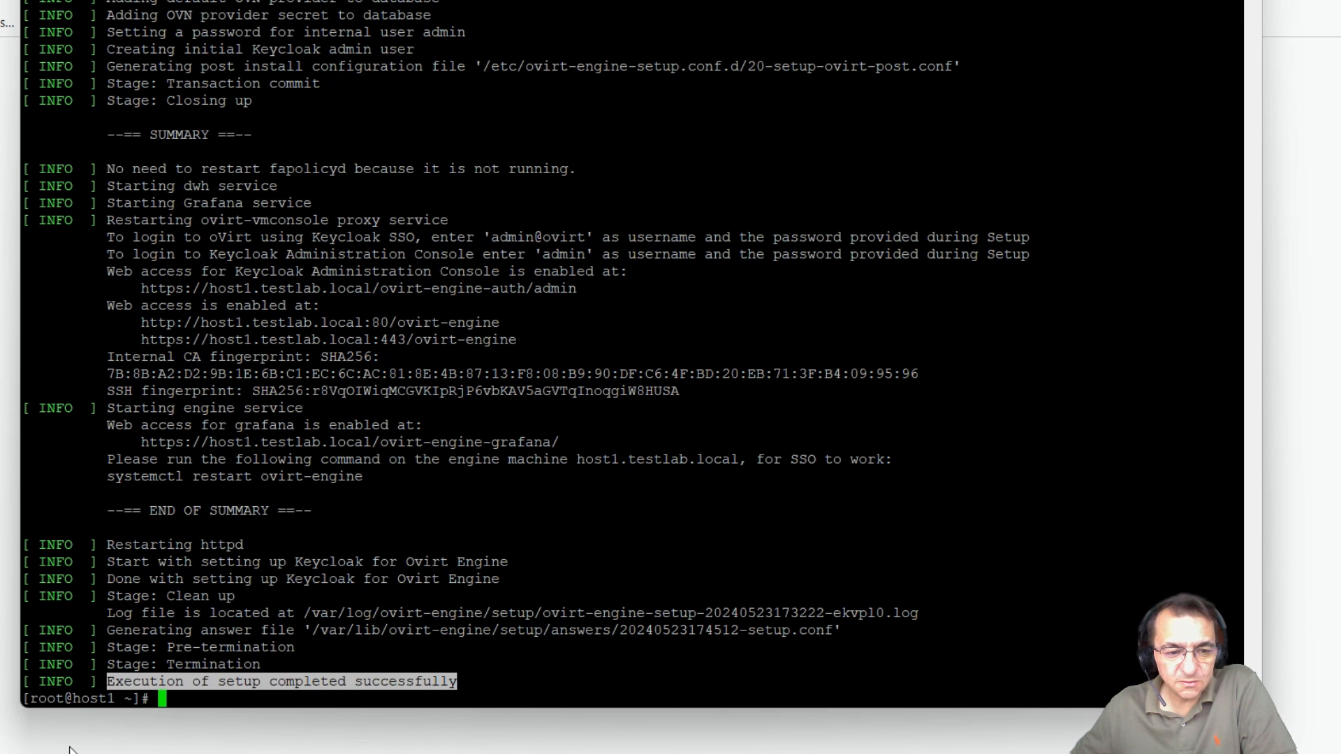
Step: Open a Command Prompt as administrator from Windows search
{"action": "key", "text": "super+s"}
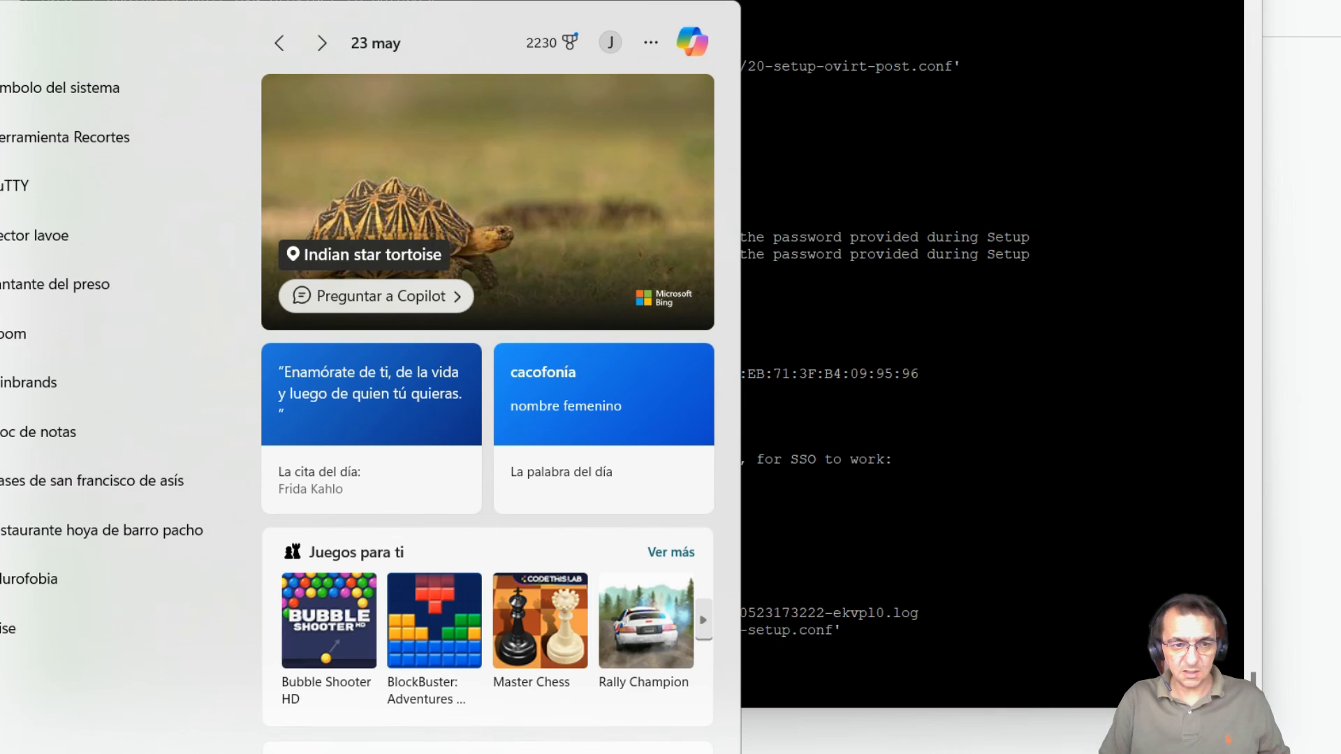
{"action": "type", "text": "cmd"}
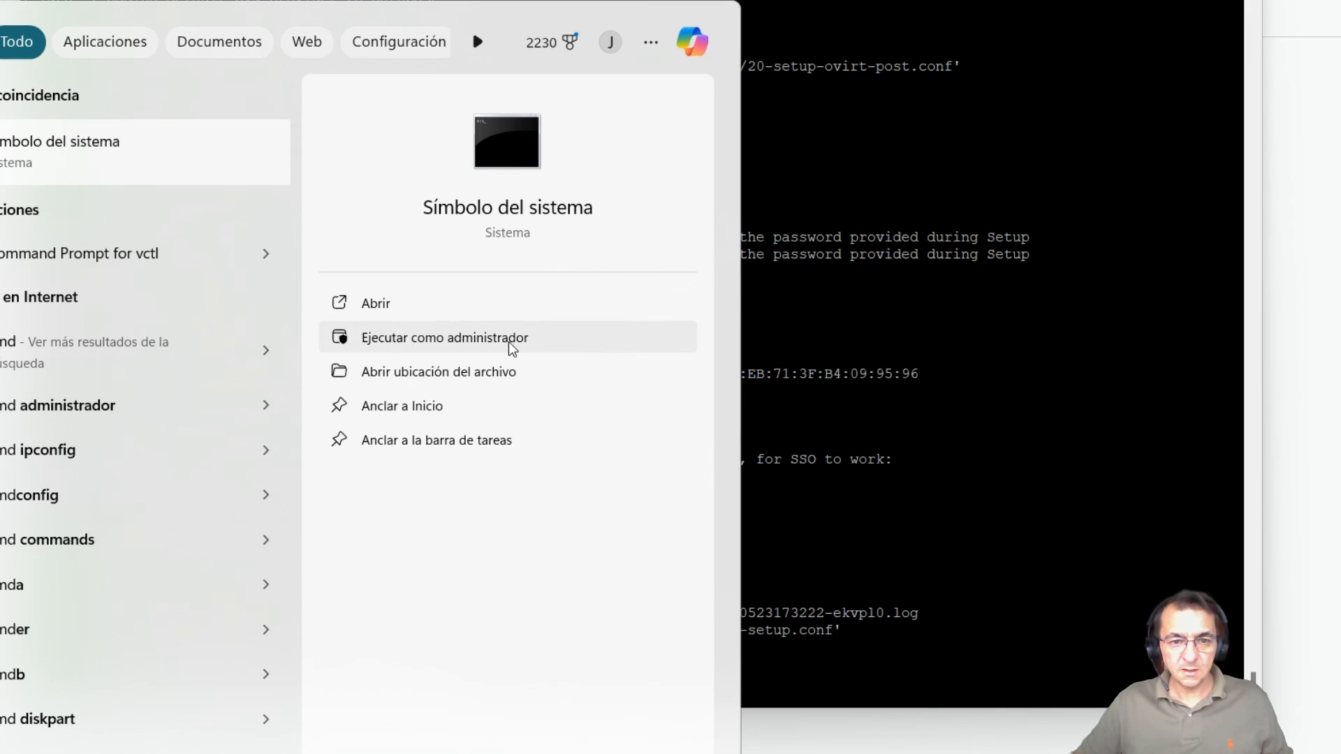
{"action": "left_click", "coordinate": [512, 342]}
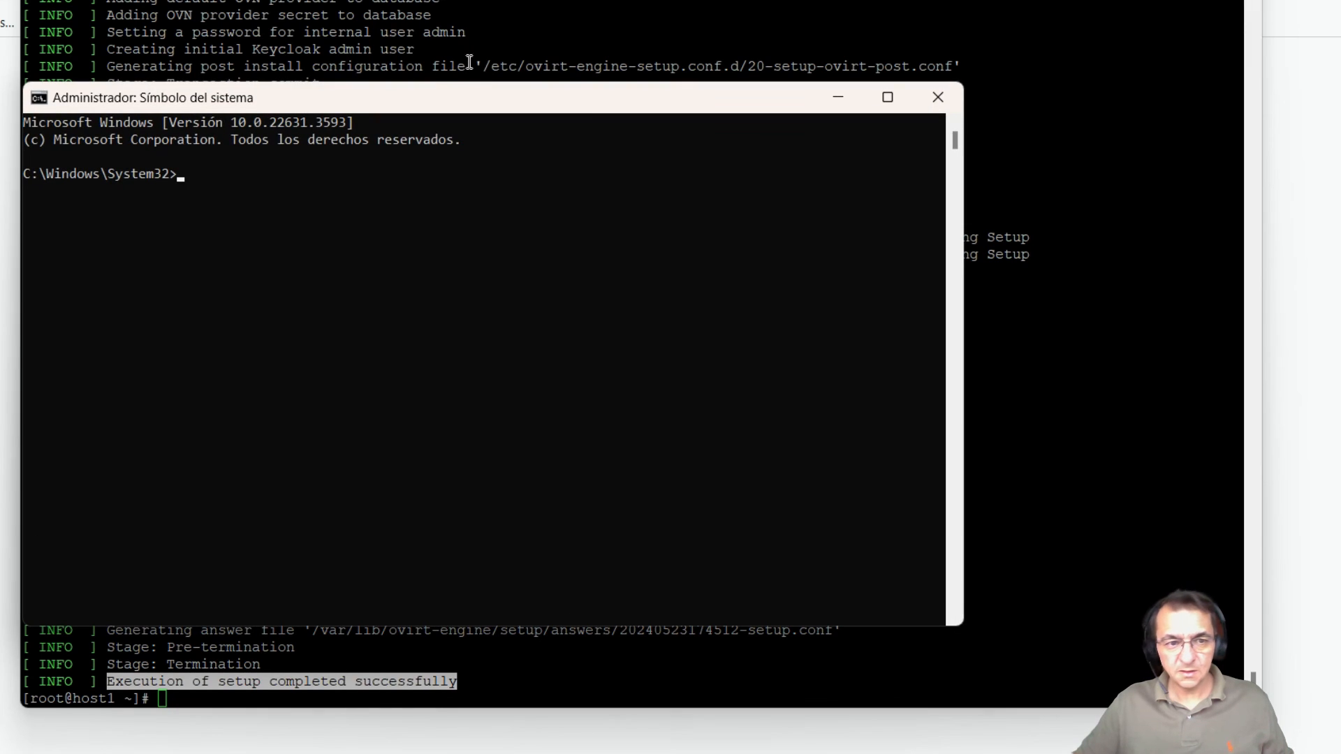
{"action": "left_click_drag", "start_coordinate": [431, 100], "coordinate": [594, 144]}
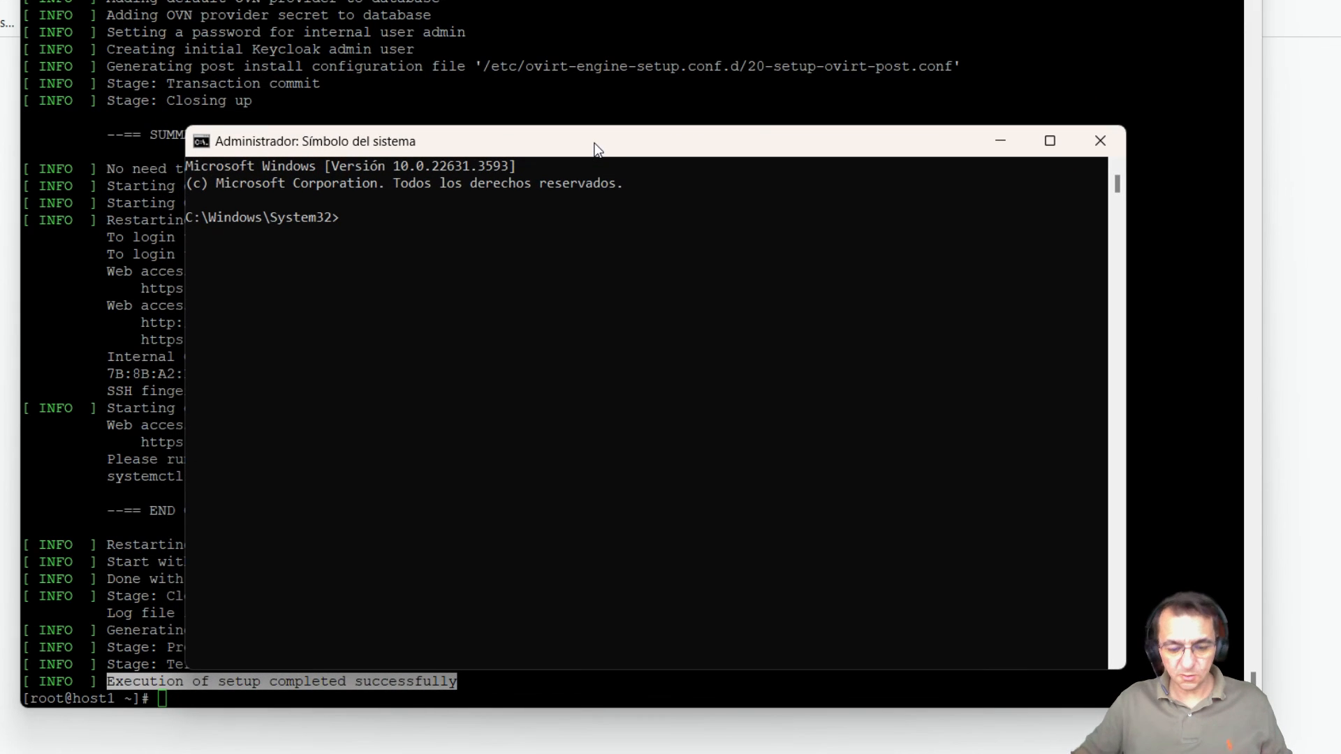
Step: Change into drivers\etc, list its files, and enter notepad hosts
{"action": "type", "text": "cd drivers"}
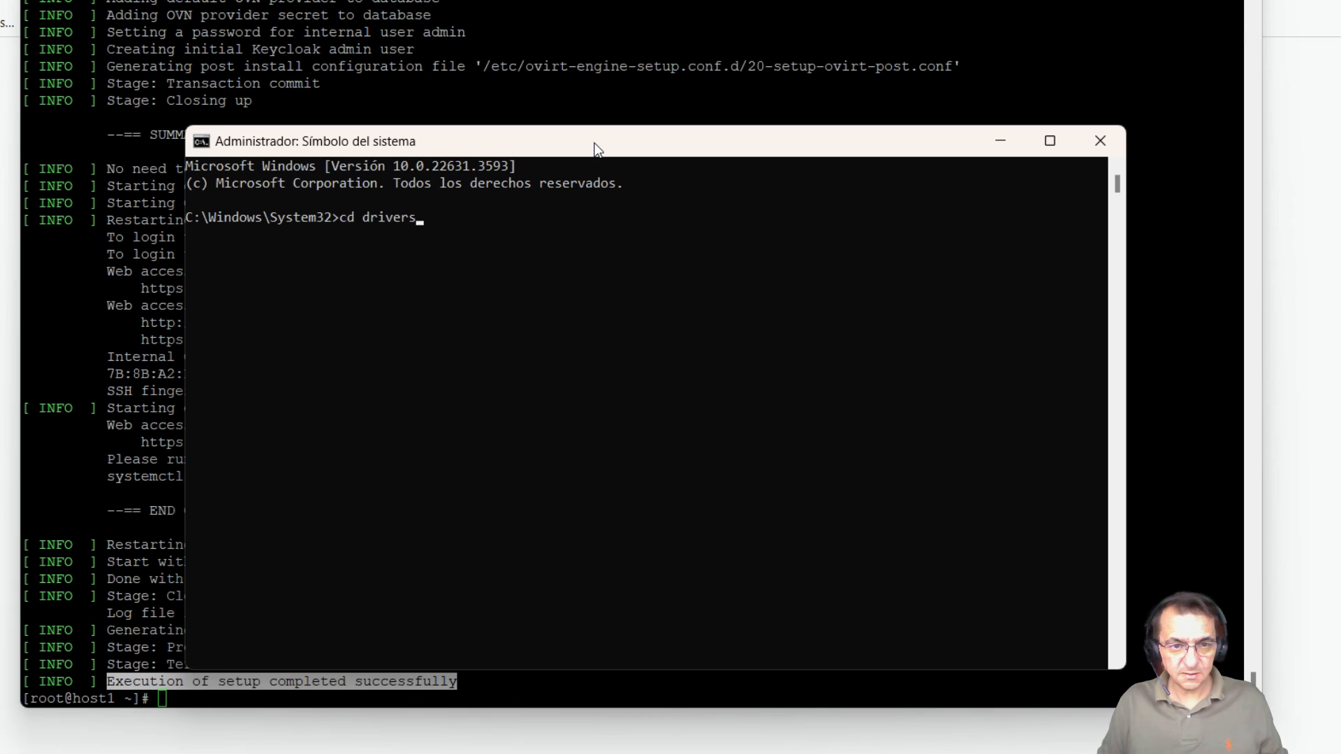
{"action": "key", "text": "Return"}
{"action": "type", "text": "cd etc"}
{"action": "key", "text": "Return"}
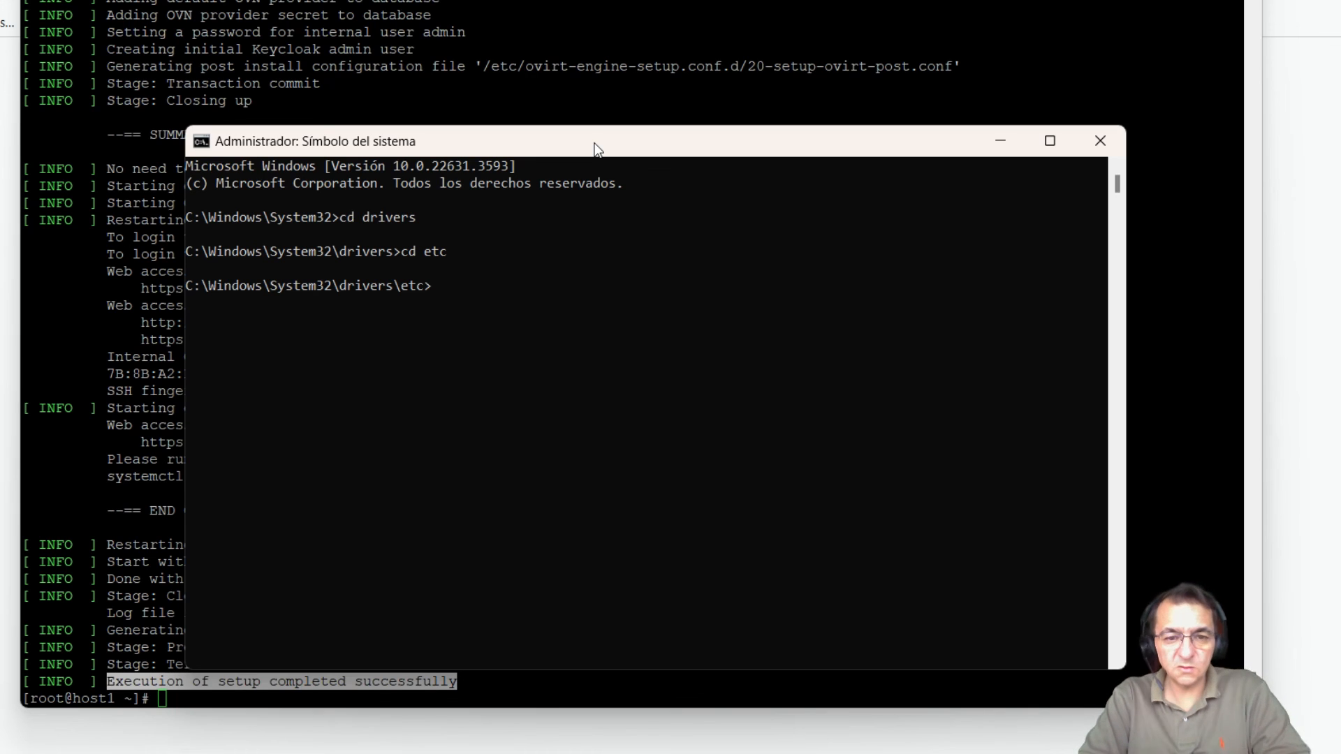
{"action": "type", "text": "dir"}
{"action": "key", "text": "Return"}
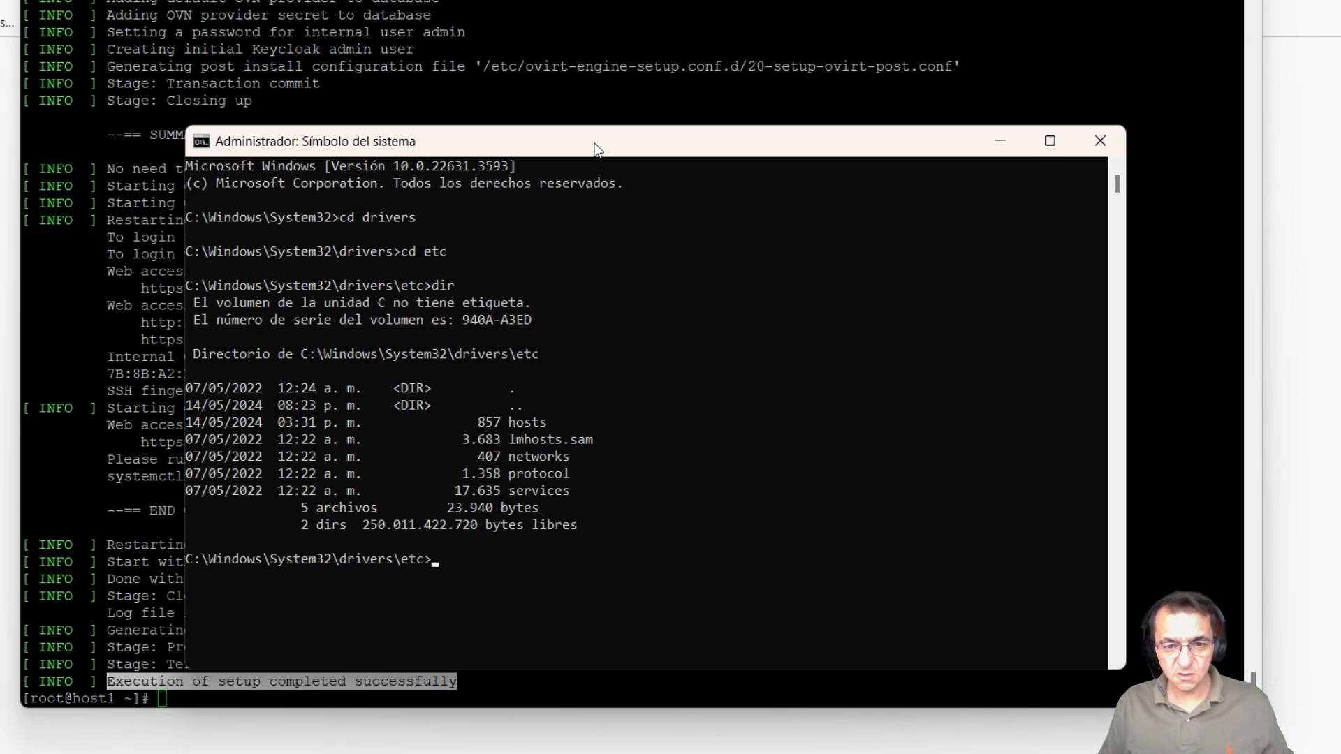
{"action": "type", "text": "notepad"}
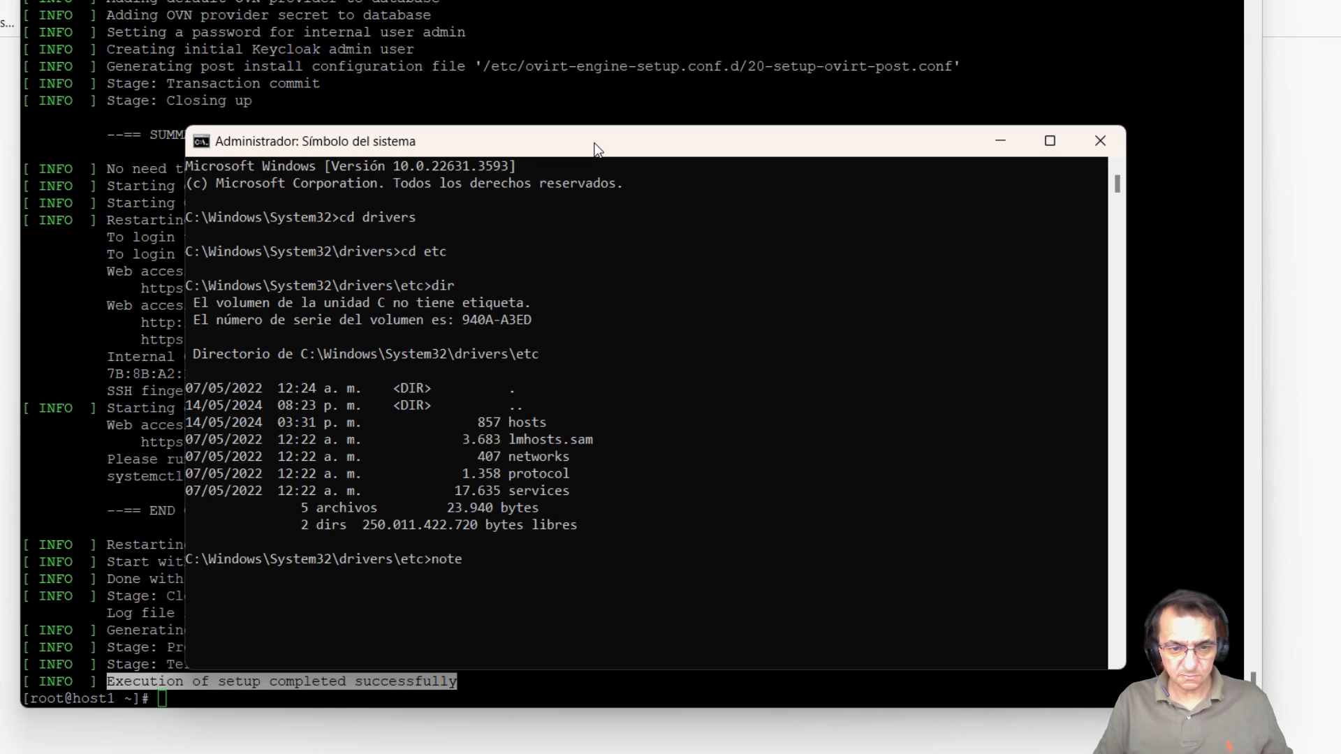
{"action": "type", "text": " hosts"}
Step: Open the hosts file in Notepad and select its 192.168.17.70 ovirt.testlab.local entry
{"action": "key", "text": "Return"}
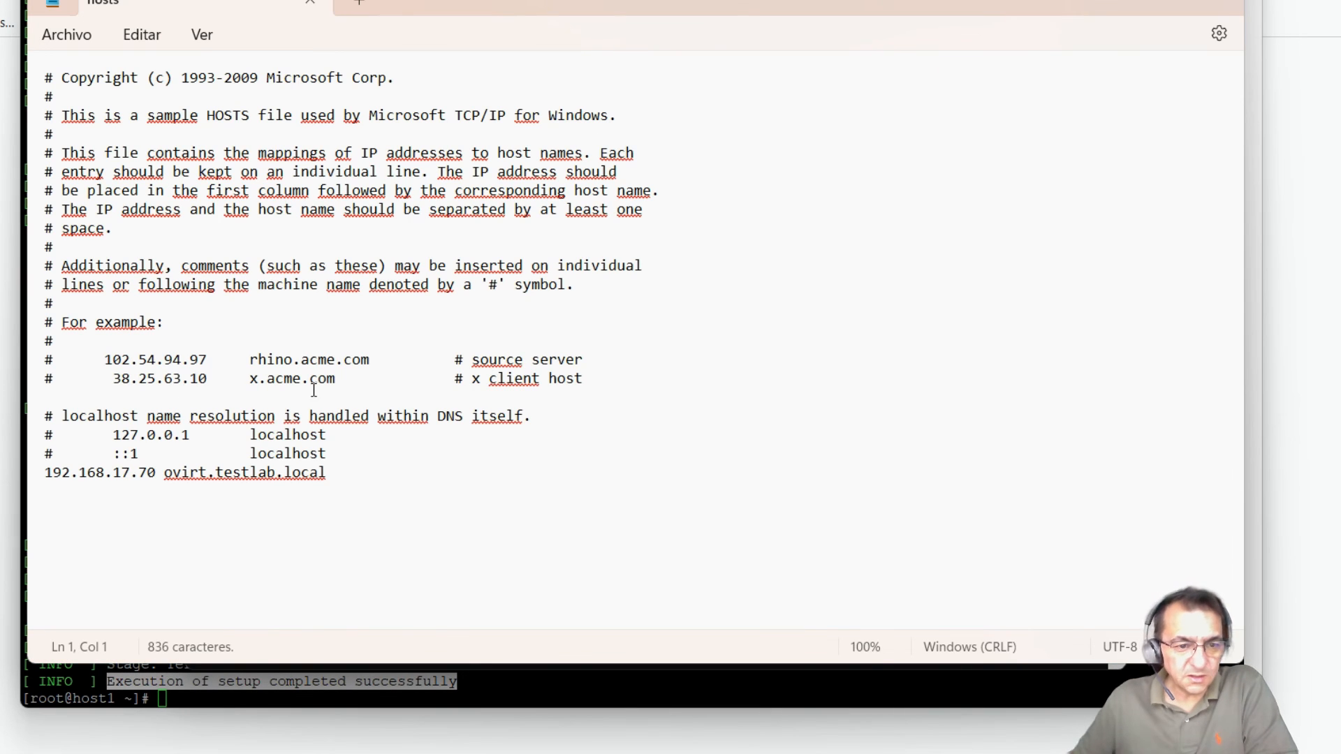
{"action": "left_click_drag", "start_coordinate": [46, 472], "coordinate": [329, 472]}
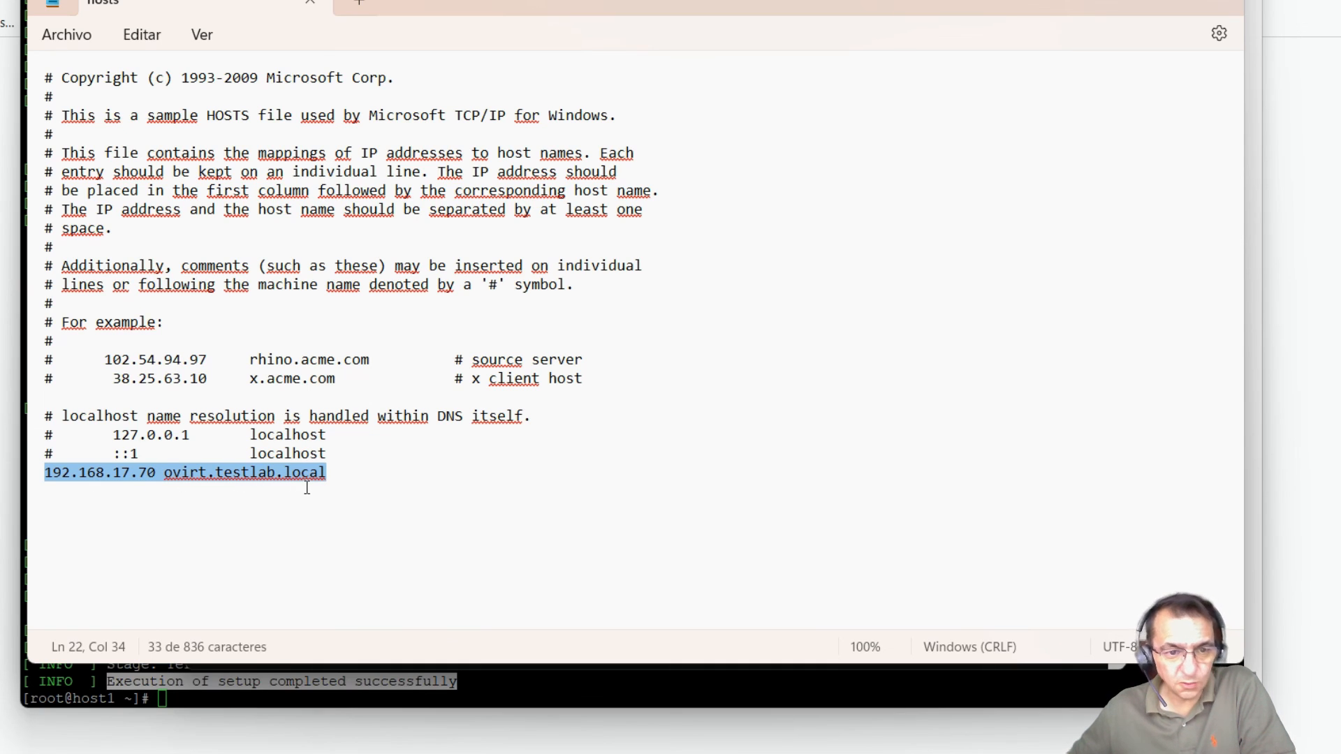
{"action": "left_click_drag", "start_coordinate": [726, 6], "coordinate": [792, 99]}
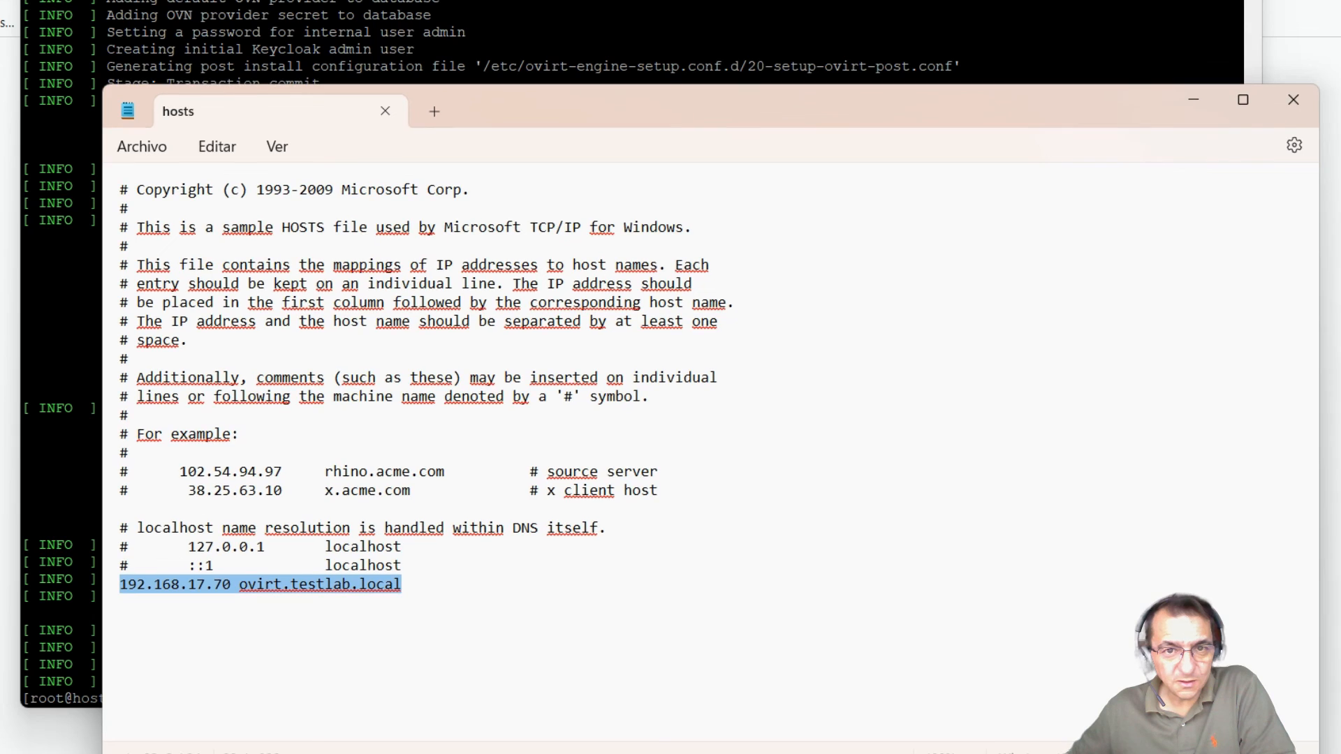
Step: Check the host1 machine's hostname in the terminal
{"action": "key", "text": "alt+Tab"}
{"action": "left_click", "coordinate": [687, 334]}
{"action": "type", "text": "host"}
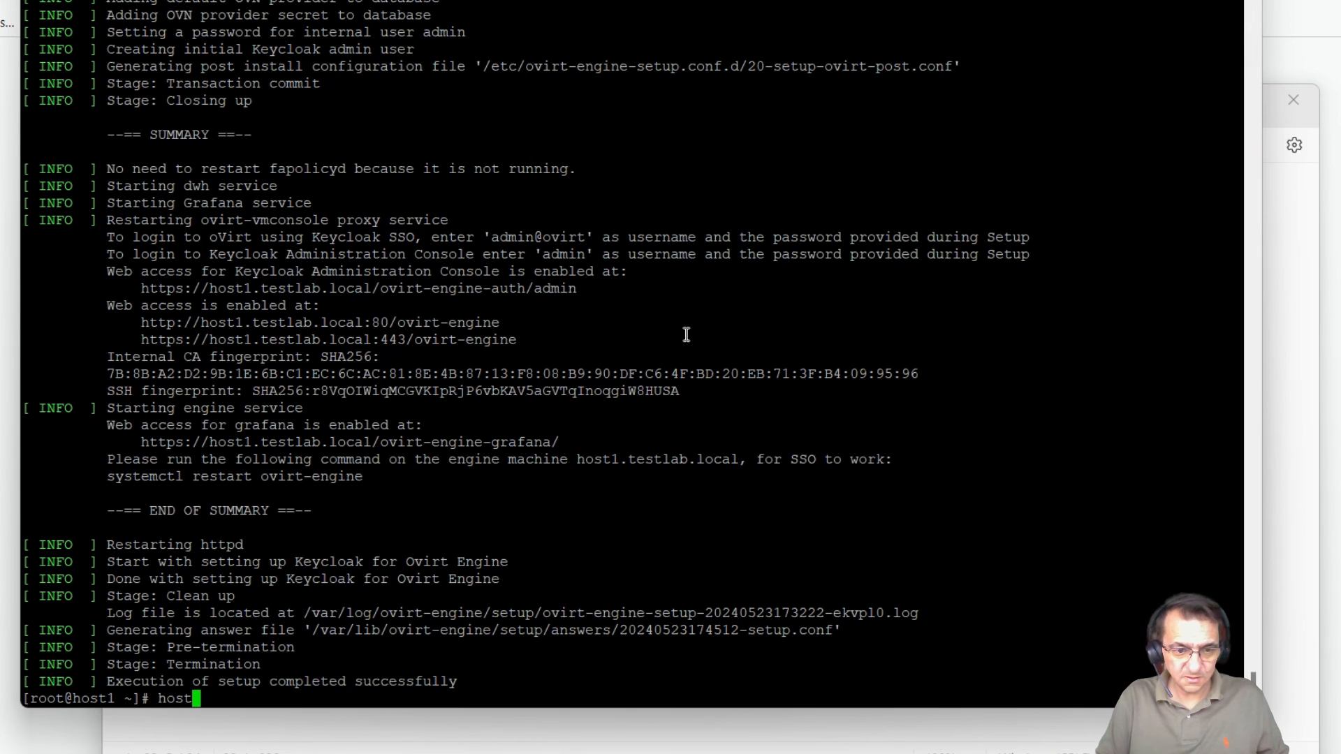
{"action": "type", "text": "name"}
{"action": "key", "text": "Return"}
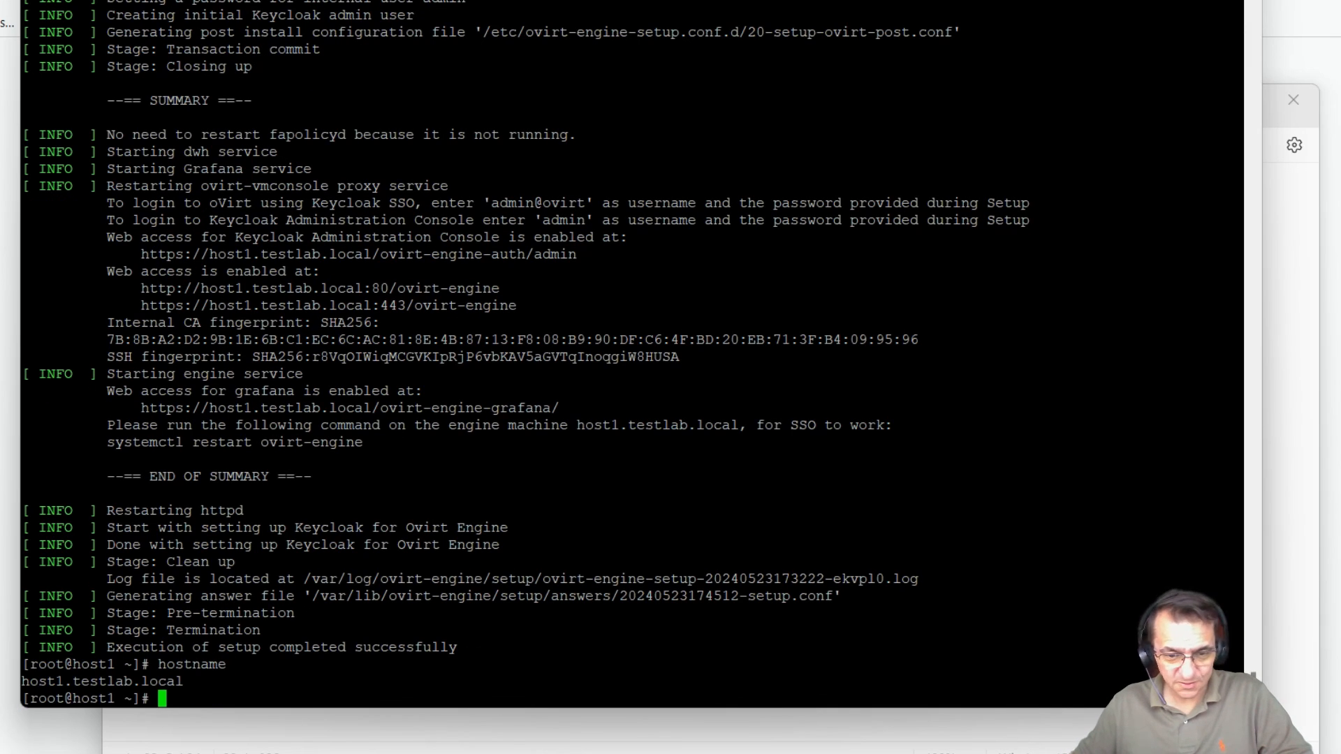
Step: Change the entry to 192.168.17.70 host1.testlab.local, save the hosts file, and minimize Notepad
{"action": "left_click", "coordinate": [513, 727]}
{"action": "left_click", "coordinate": [283, 586]}
{"action": "key", "text": "shift+Left"}
{"action": "key", "text": "shift+Left"}
{"action": "key", "text": "shift+Left"}
{"action": "key", "text": "shift+Left"}
{"action": "key", "text": "shift+Left"}
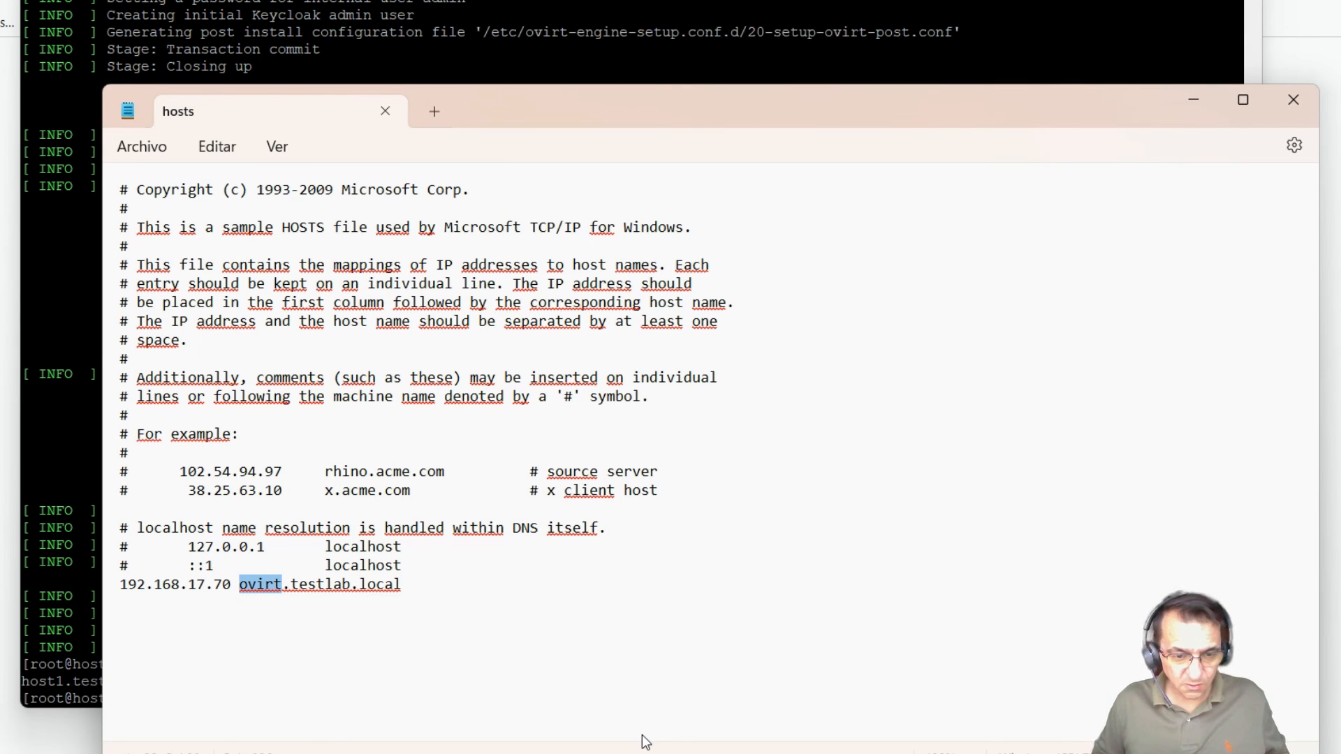
{"action": "type", "text": "host1"}
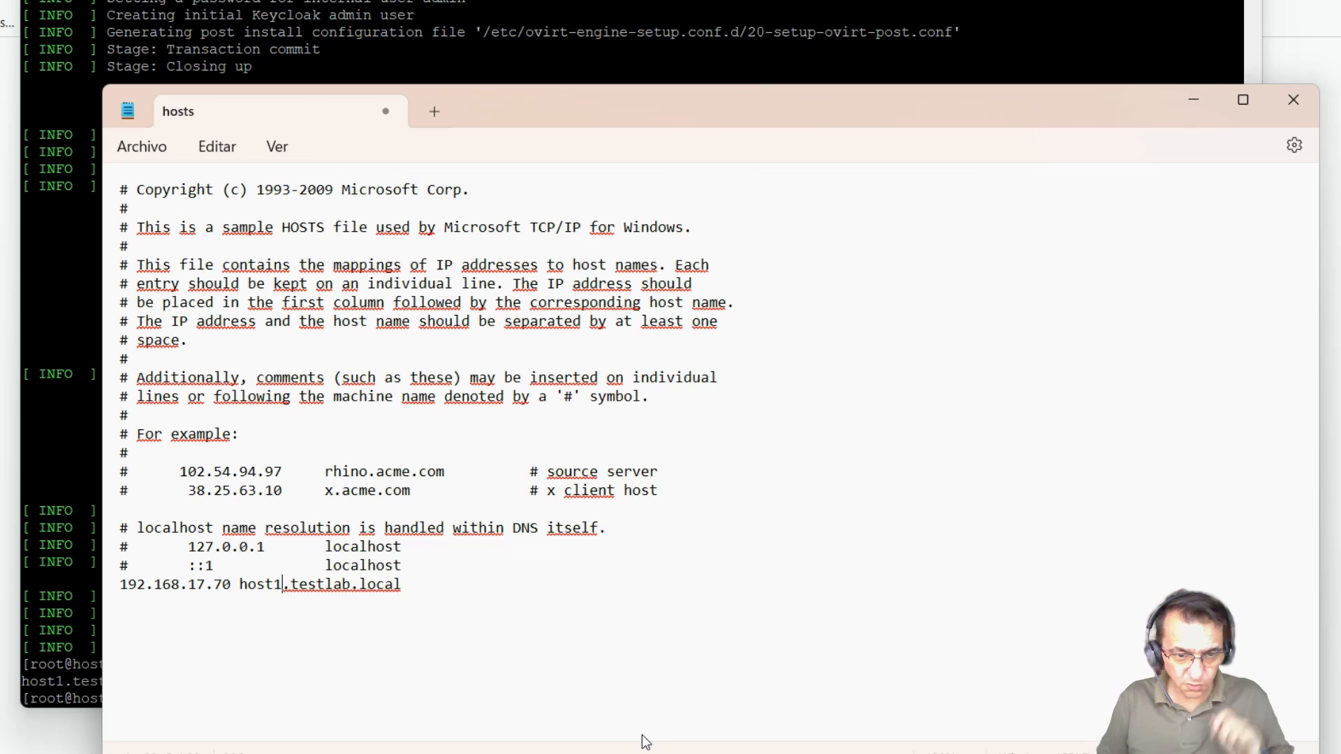
{"action": "left_click", "coordinate": [429, 591]}
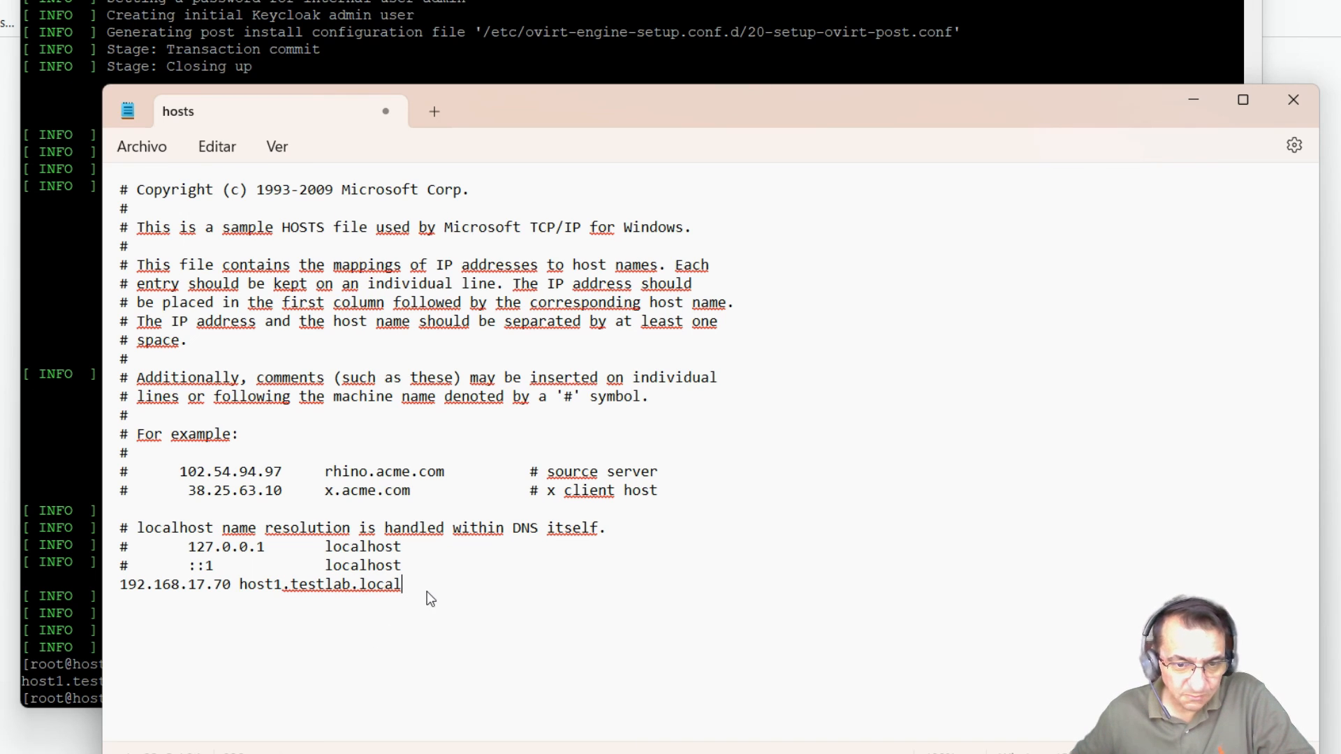
{"action": "left_click", "coordinate": [157, 155]}
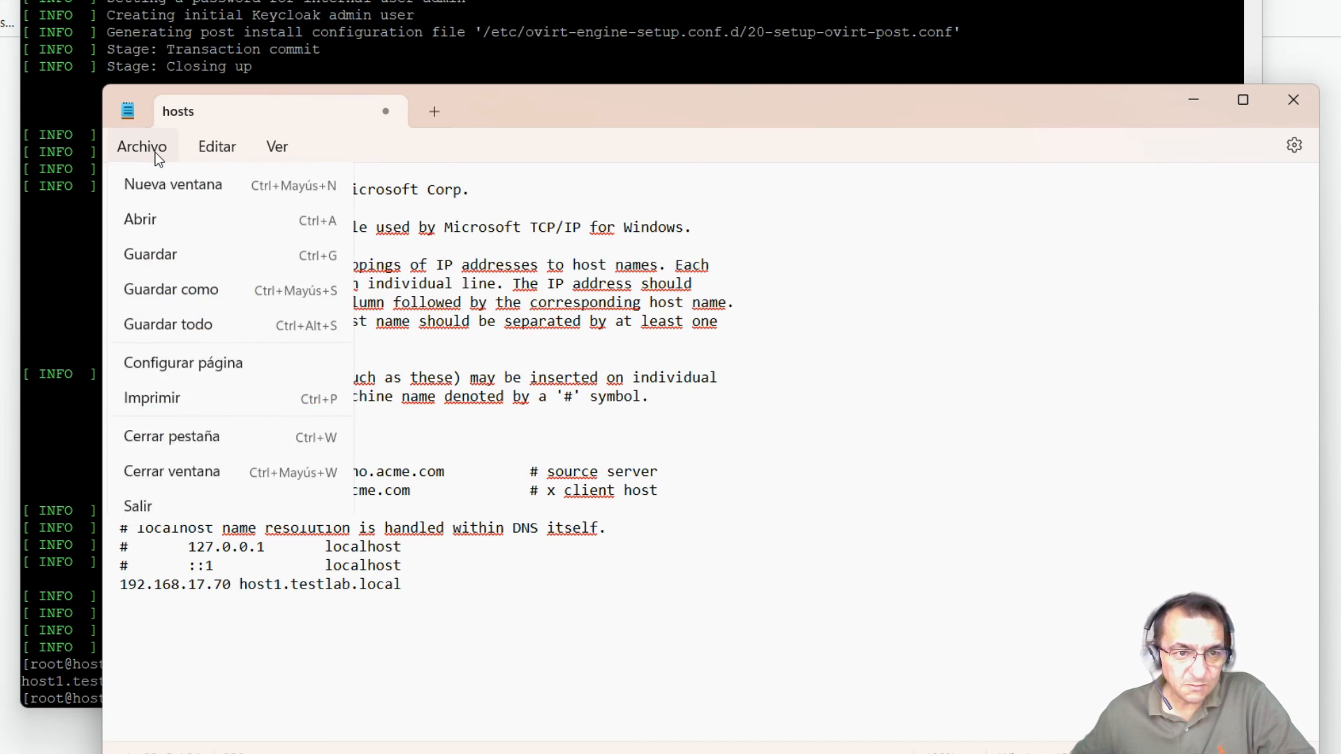
{"action": "left_click", "coordinate": [159, 289]}
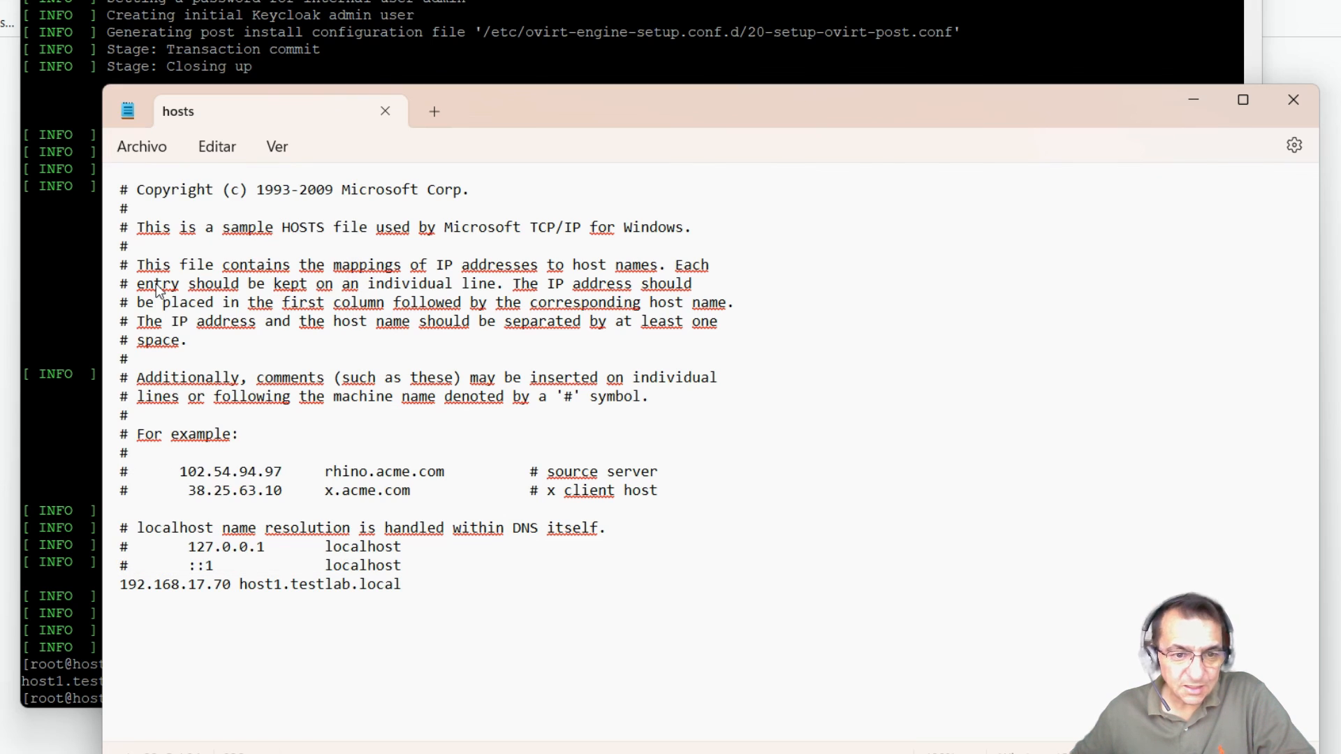
{"action": "left_click", "coordinate": [1193, 102]}
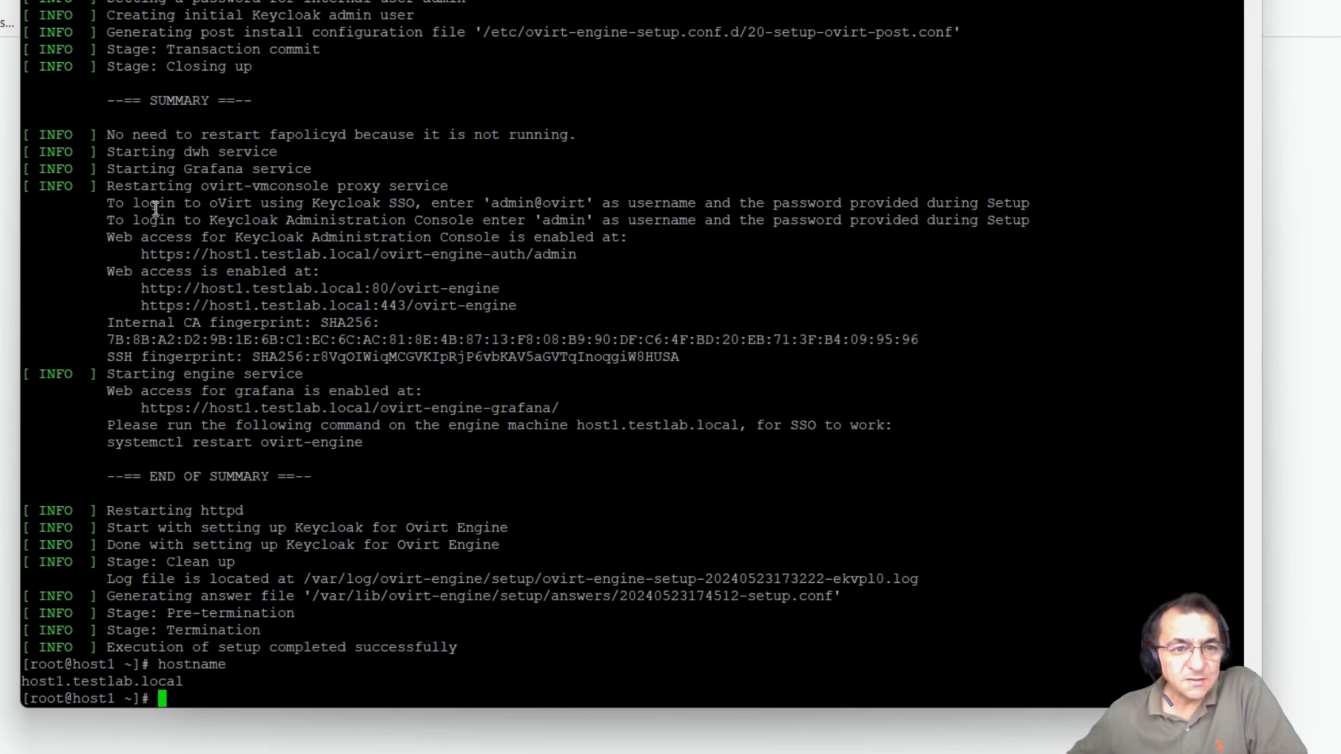
{"action": "left_click_drag", "start_coordinate": [109, 203], "coordinate": [127, 222]}
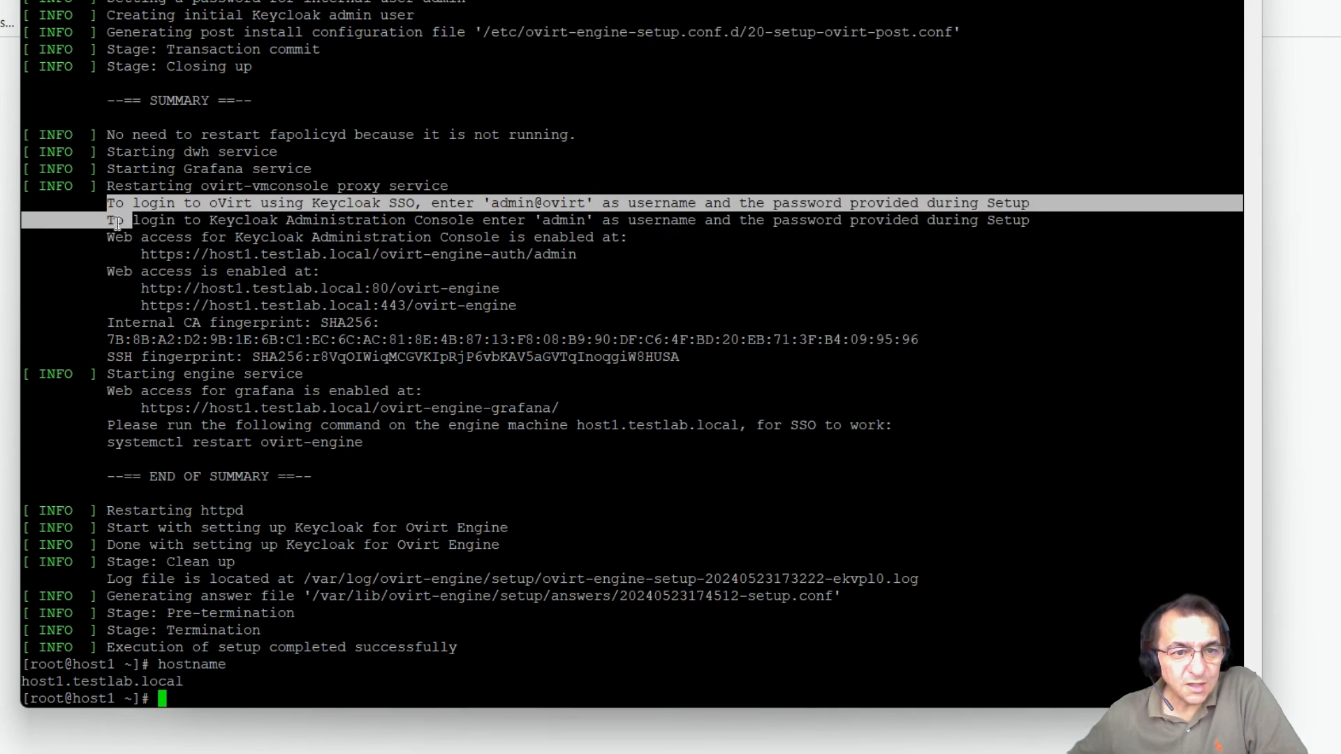
{"action": "left_click", "coordinate": [119, 221]}
{"action": "left_click_drag", "start_coordinate": [26, 207], "coordinate": [669, 355]}
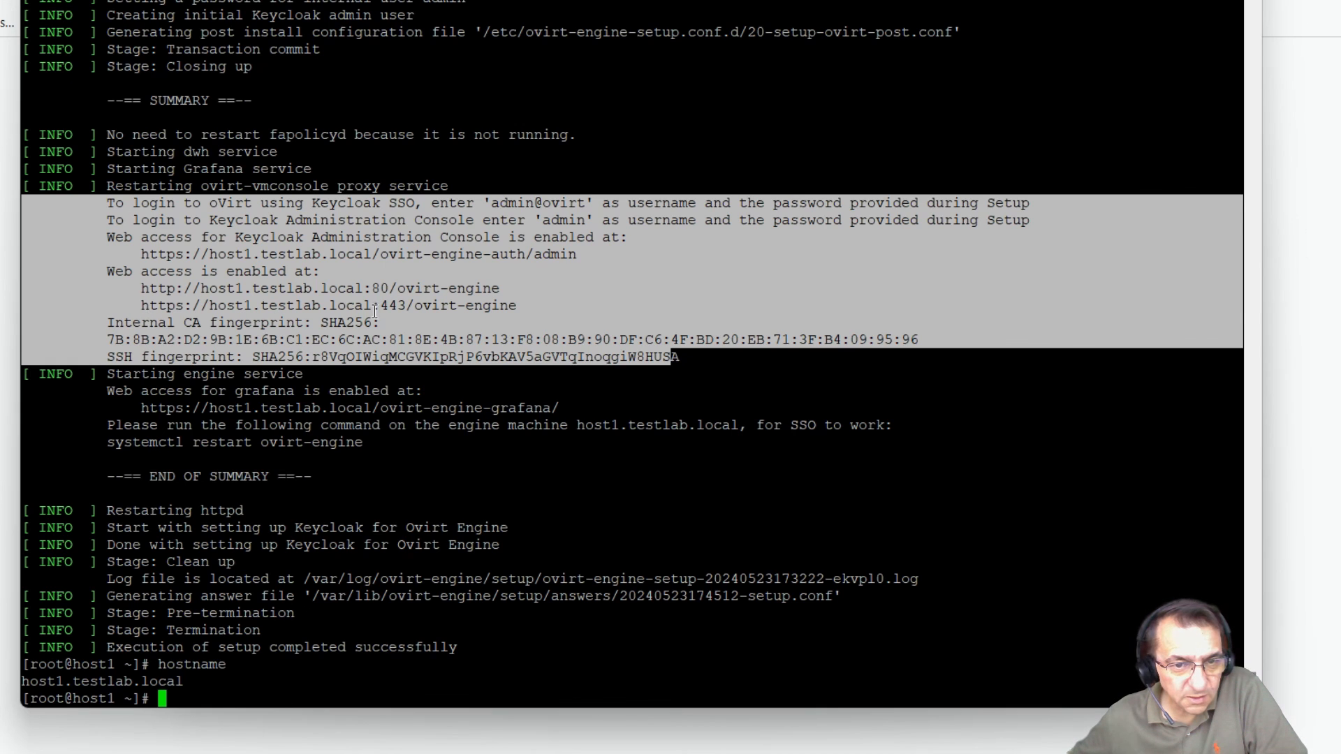
{"action": "left_click", "coordinate": [486, 310]}
{"action": "left_click_drag", "start_coordinate": [141, 305], "coordinate": [496, 308]}
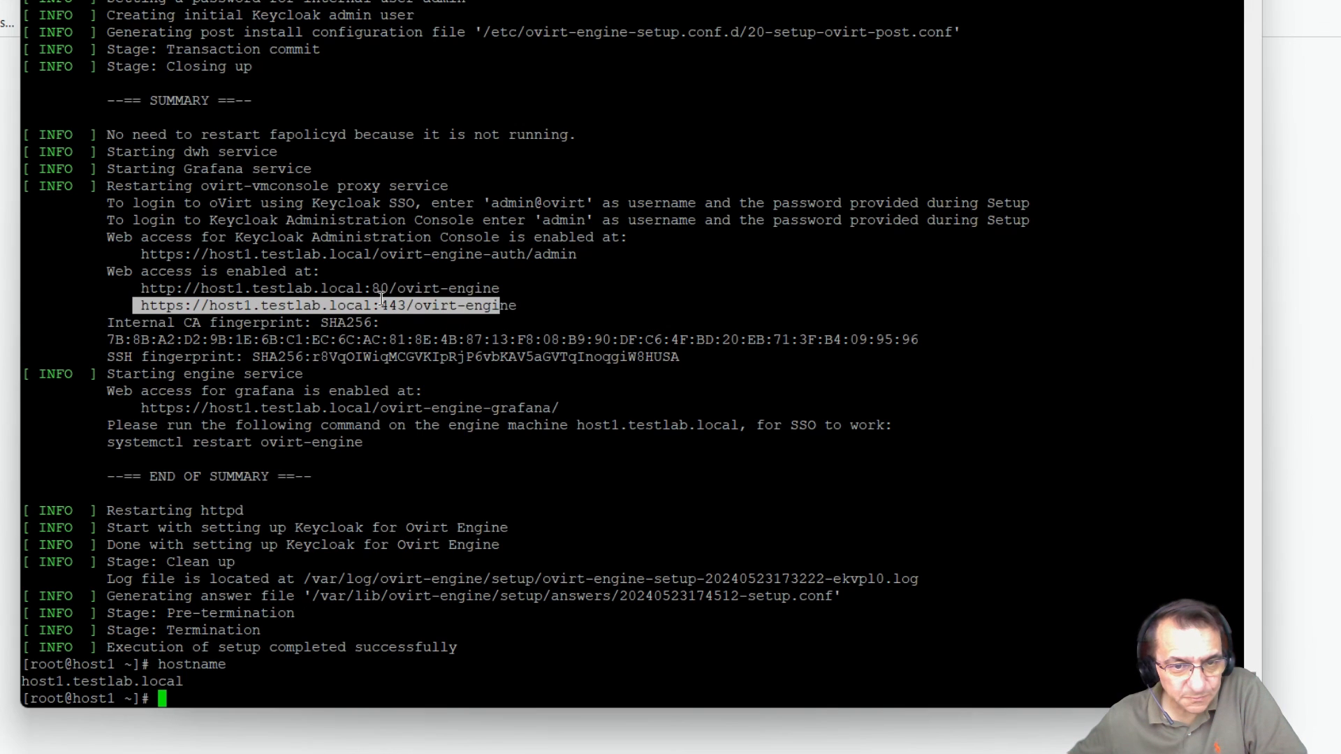
{"action": "left_click", "coordinate": [366, 299]}
{"action": "left_click_drag", "start_coordinate": [146, 307], "coordinate": [517, 306]}
{"action": "key", "text": "ctrl+c"}
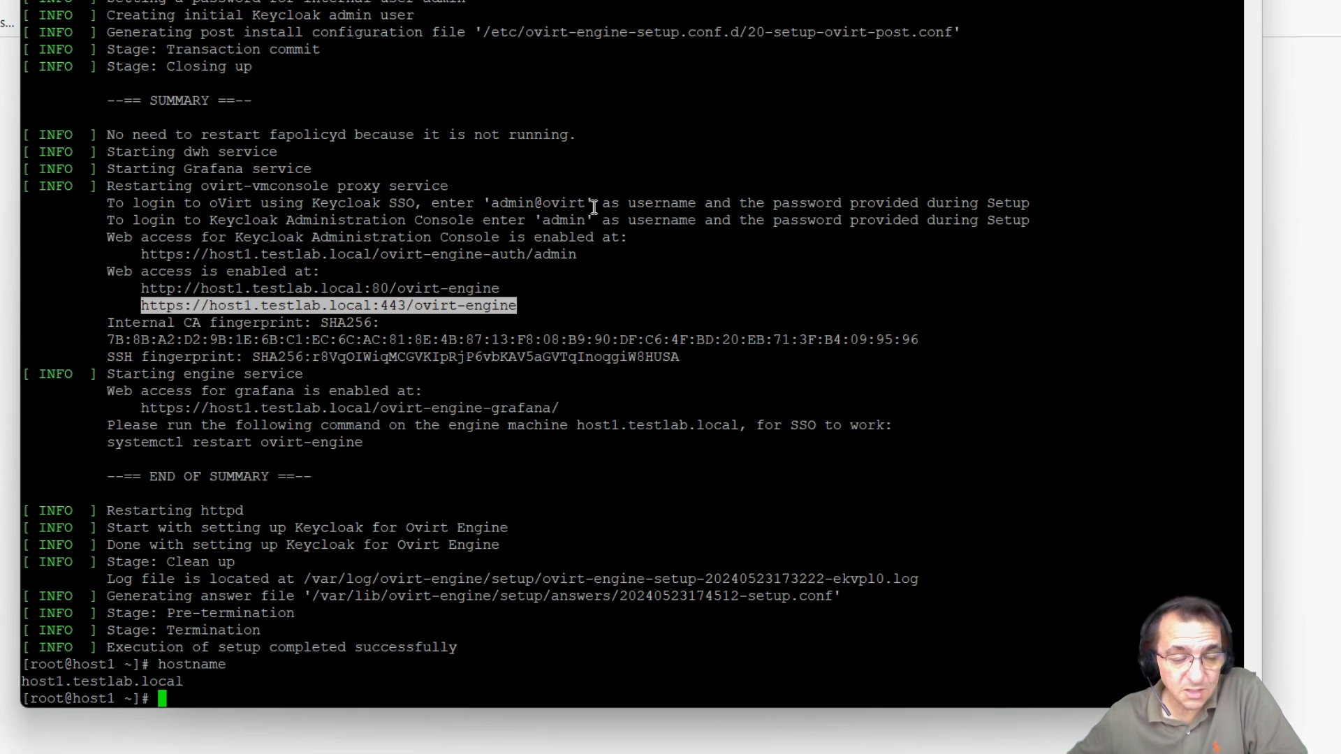
Step: Load host1.testlab.local/ovirt-engine in Firefox and accept the untrusted-certificate risk to continue
{"action": "left_click", "coordinate": [7, 208]}
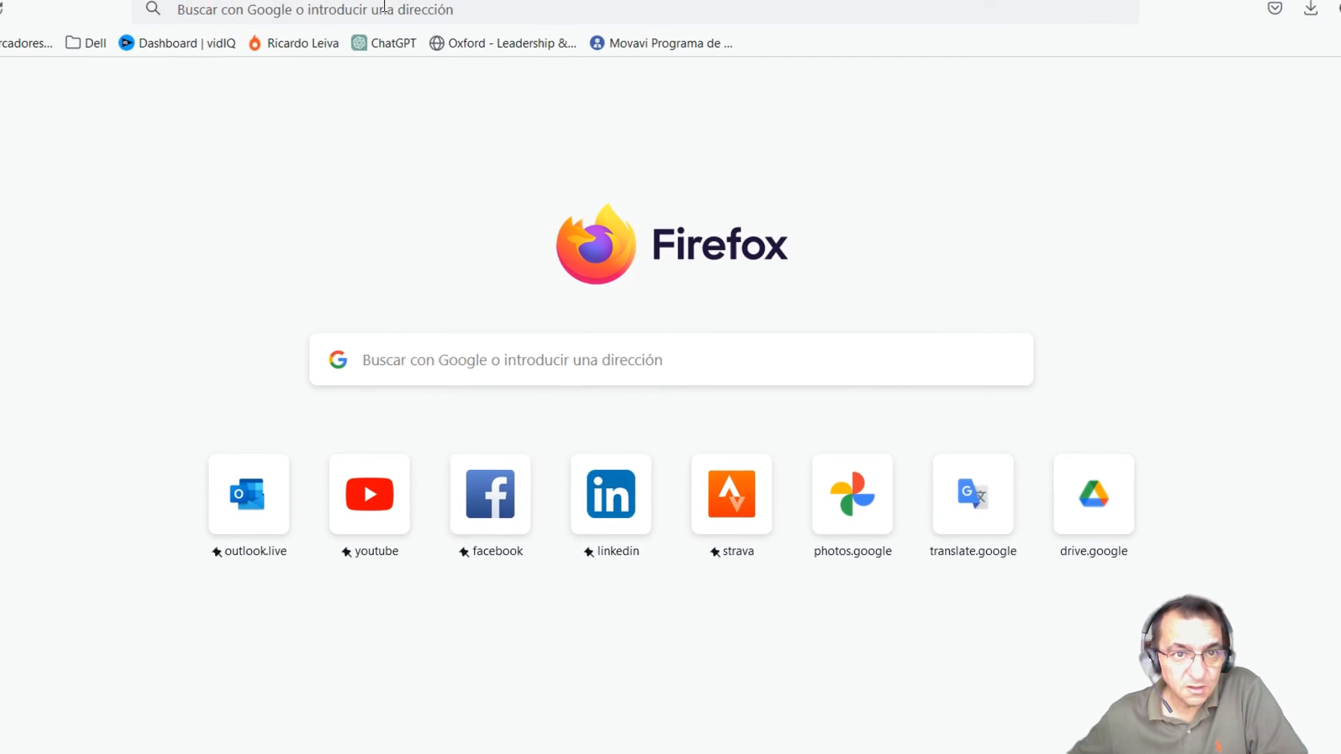
{"action": "left_click", "coordinate": [388, 13]}
{"action": "key", "text": "ctrl+v"}
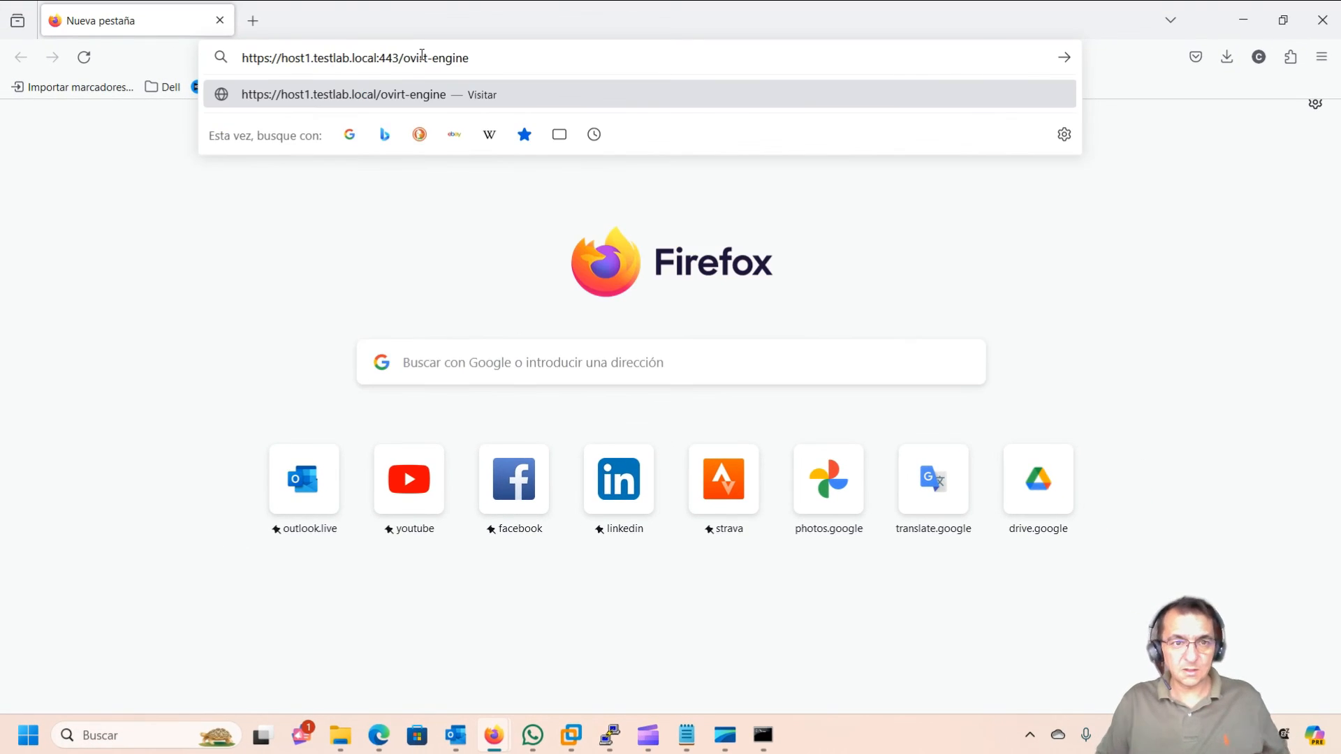
{"action": "key", "text": "Return"}
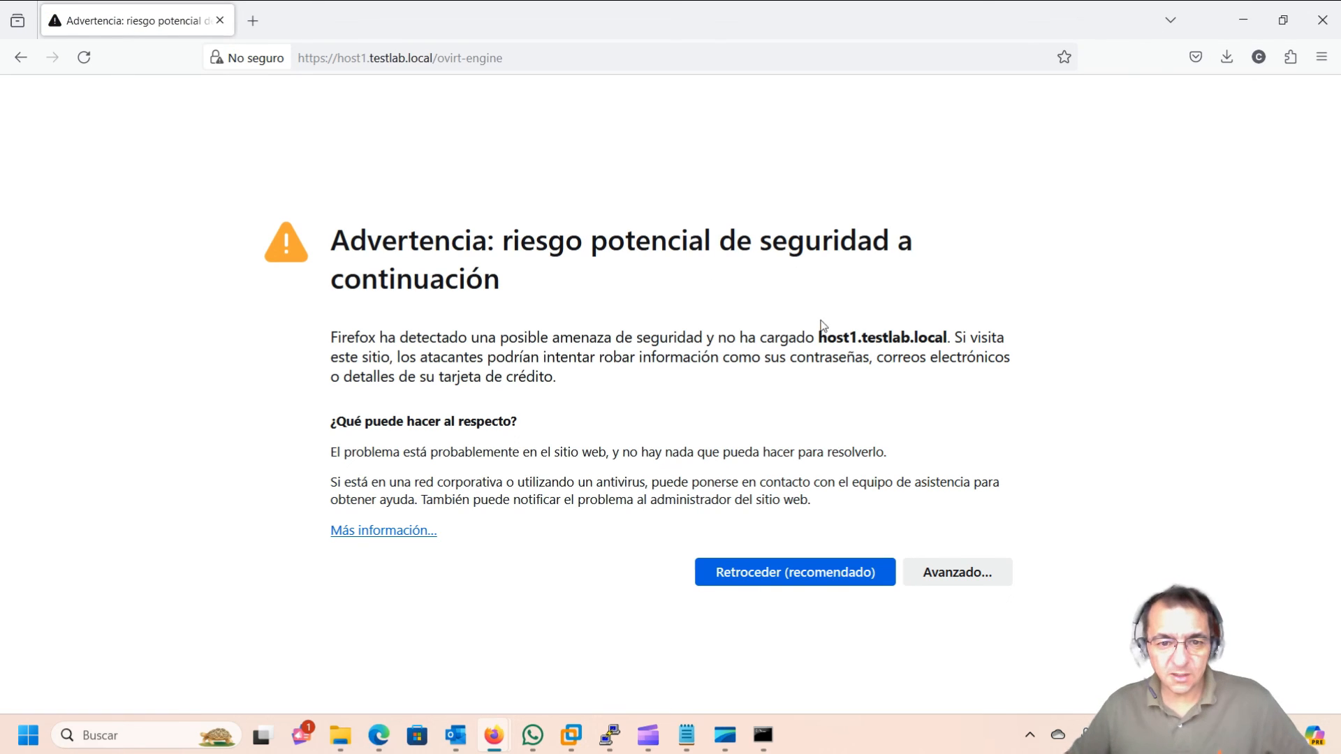
{"action": "left_click", "coordinate": [950, 574]}
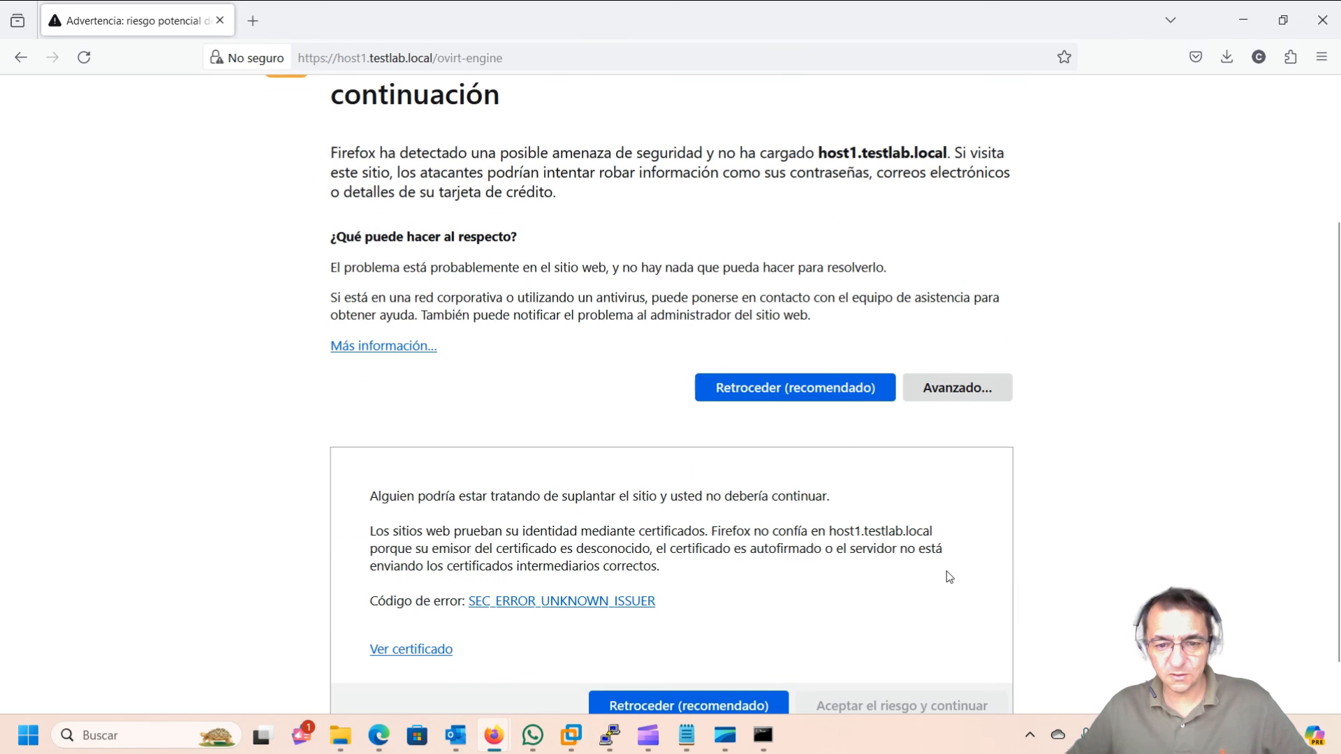
{"action": "left_click", "coordinate": [877, 646]}
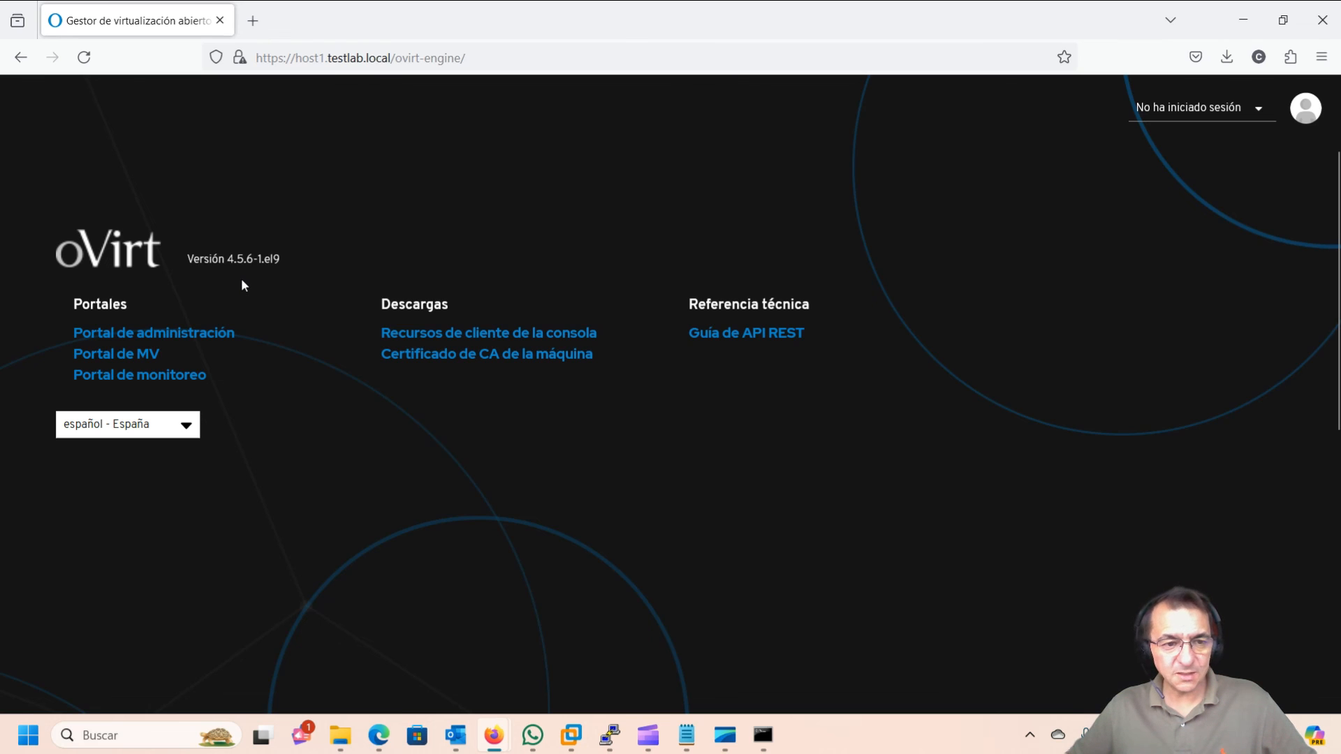
Step: Open Portal de administración and sign in with the internal admin username and its password
{"action": "left_click", "coordinate": [213, 336]}
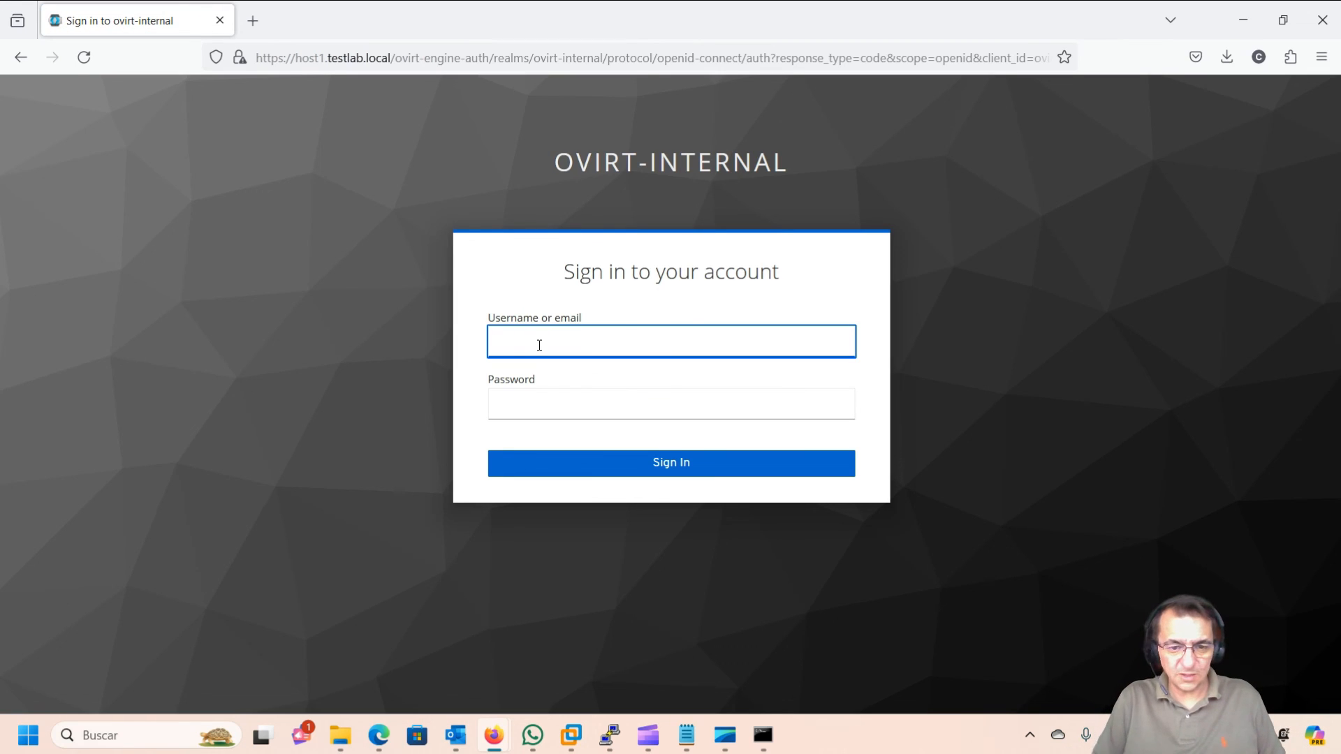
{"action": "type", "text": "admin@"}
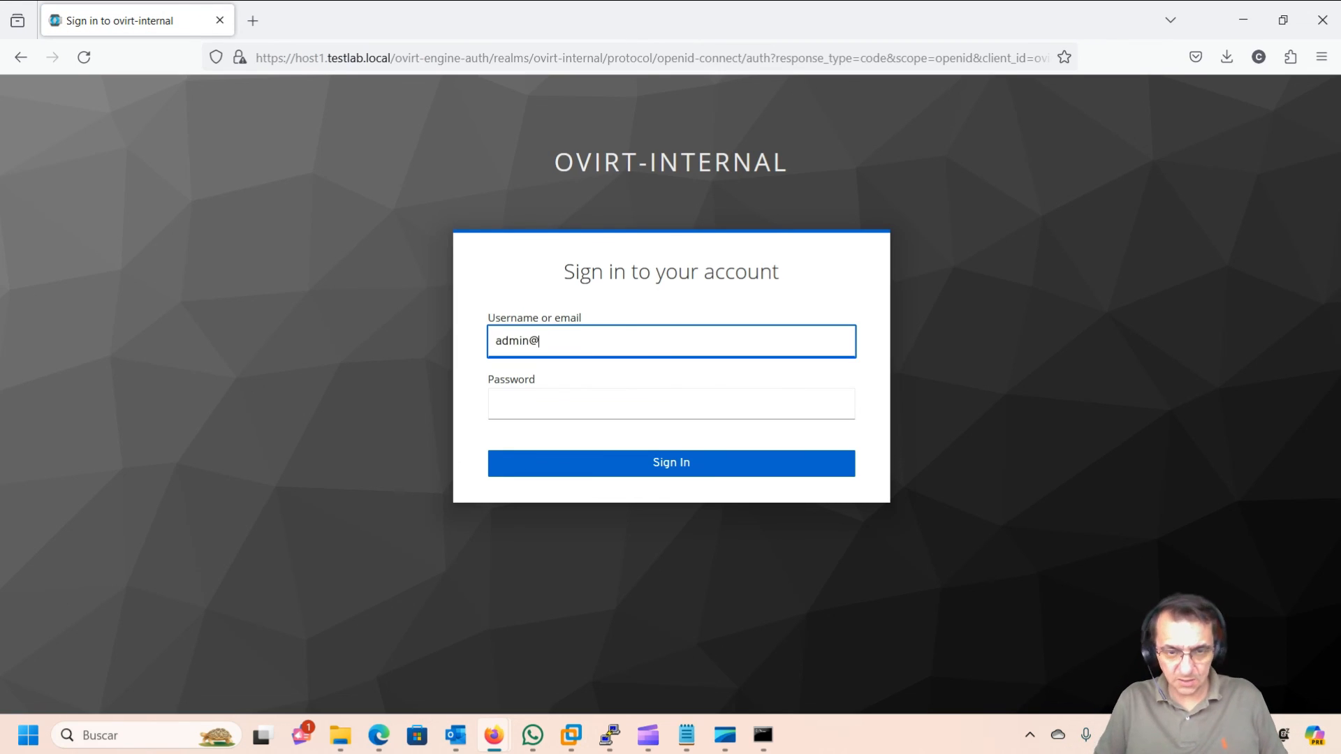
{"action": "type", "text": "ovitr"}
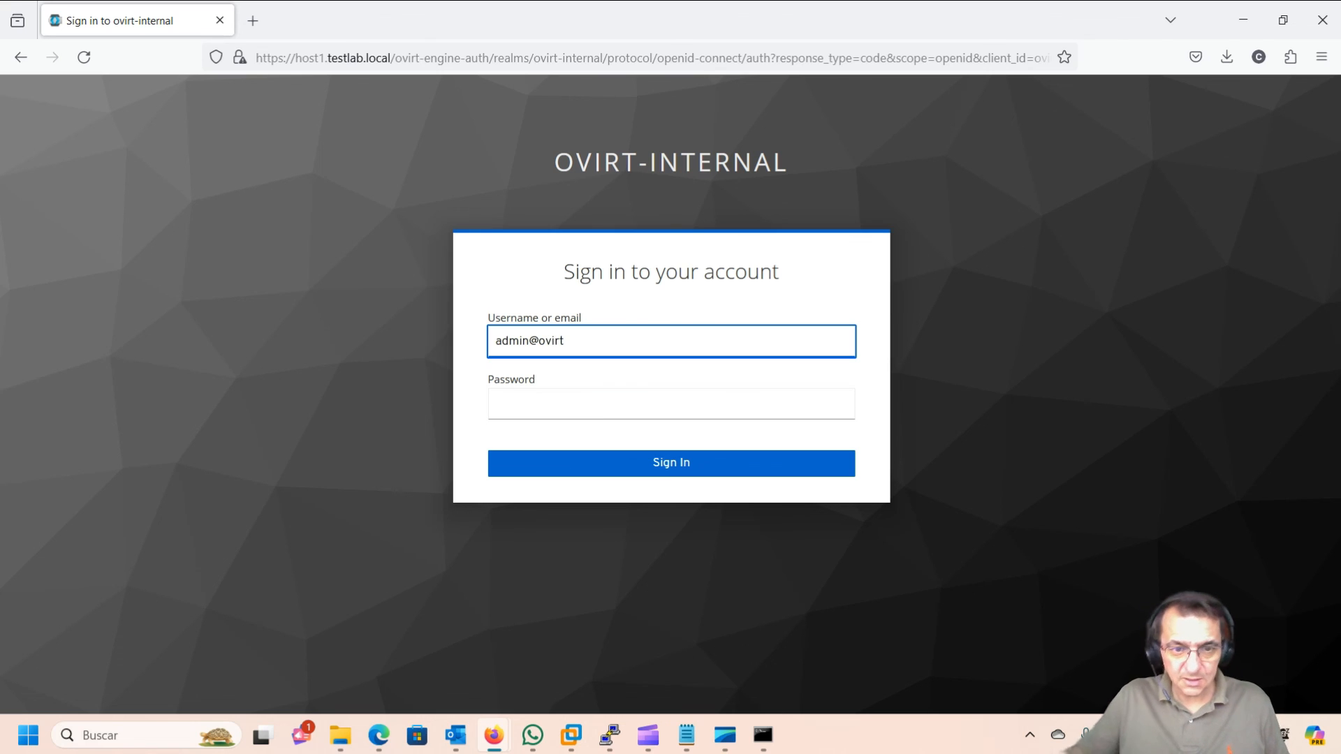
{"action": "left_click", "coordinate": [514, 412]}
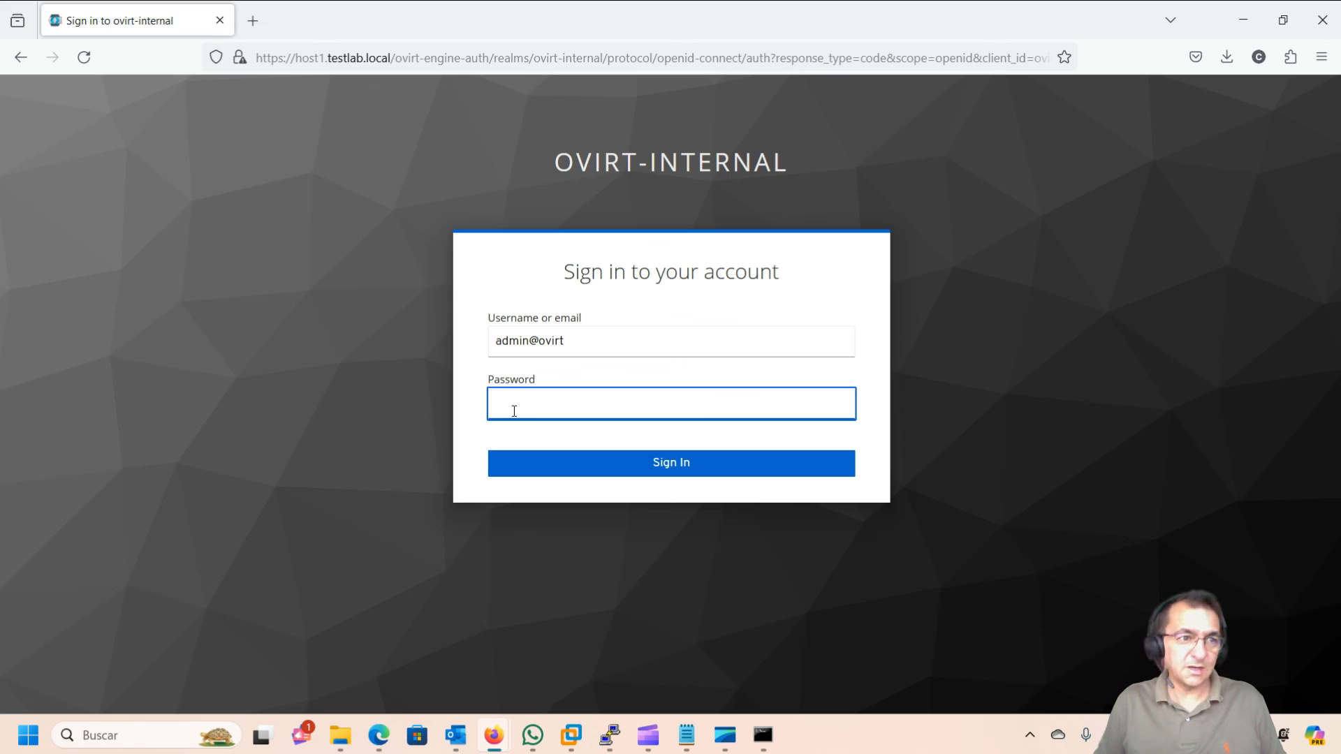
{"action": "type", "text": "*******"}
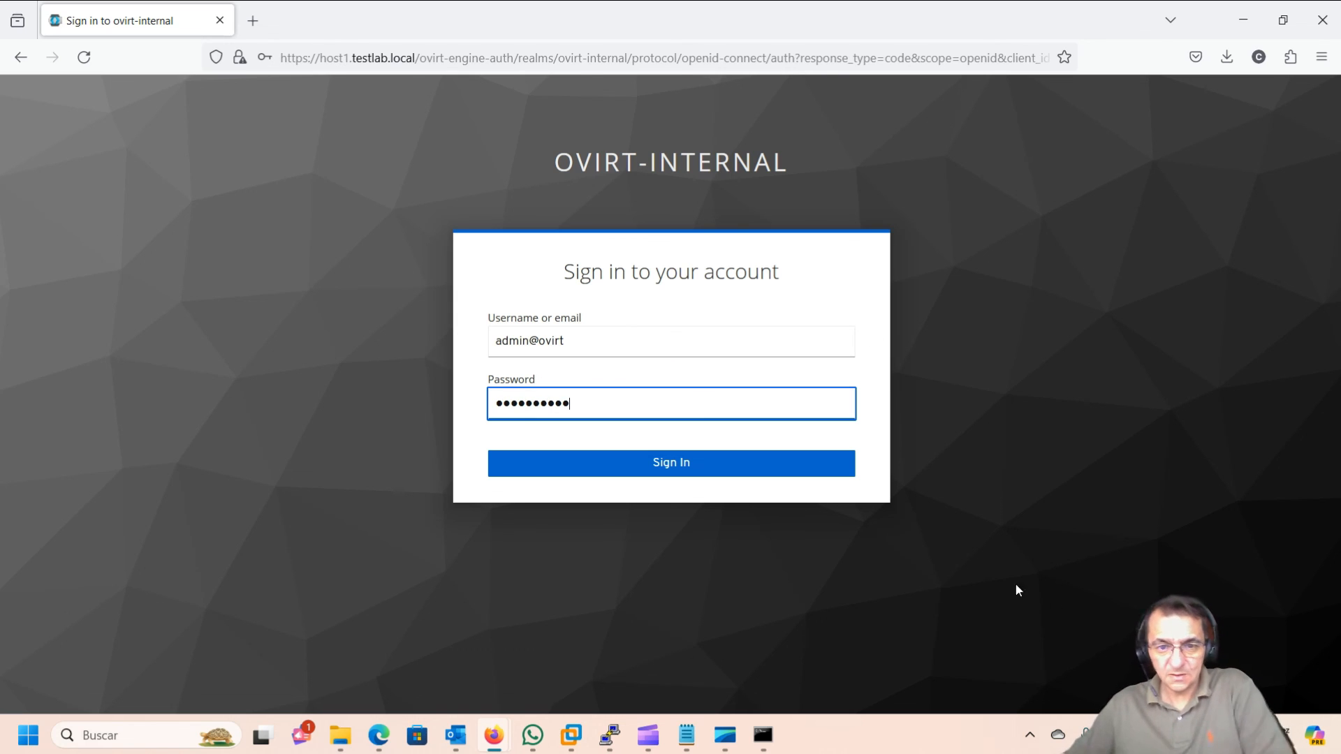
{"action": "left_click", "coordinate": [657, 463]}
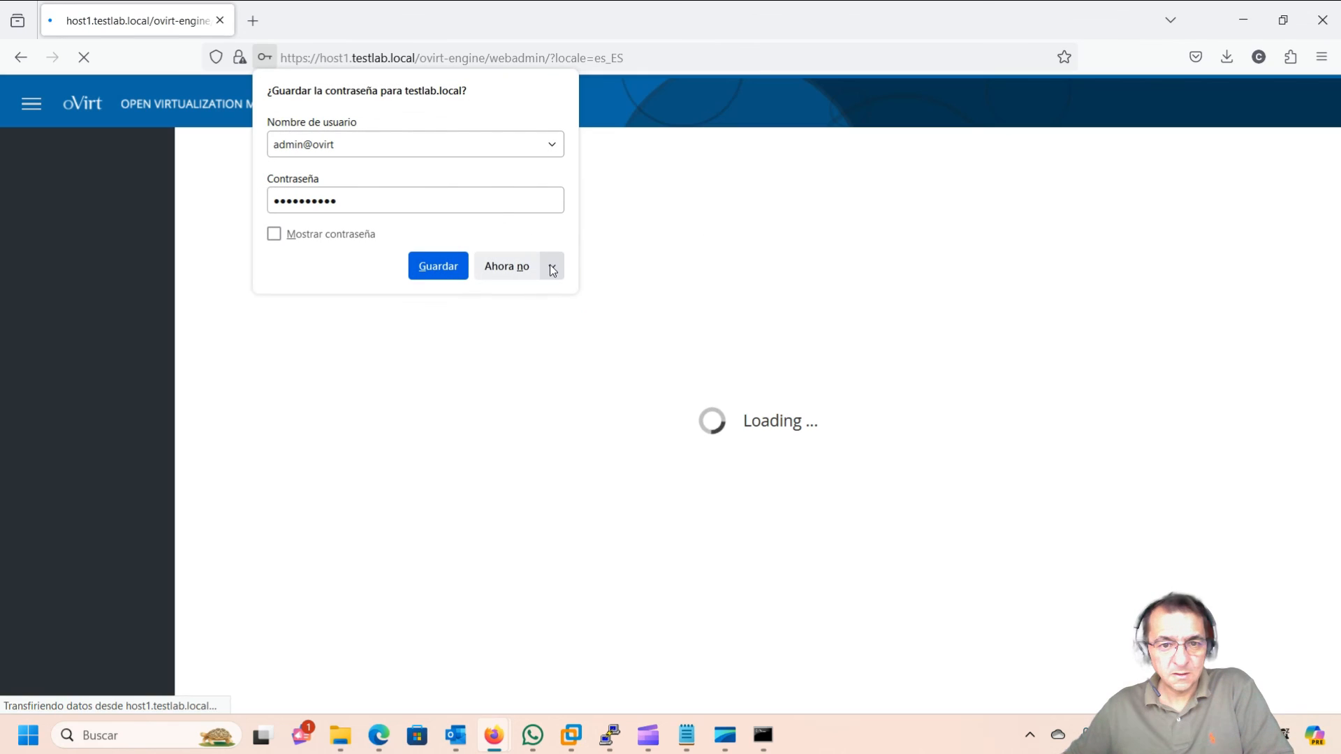
{"action": "left_click", "coordinate": [552, 266]}
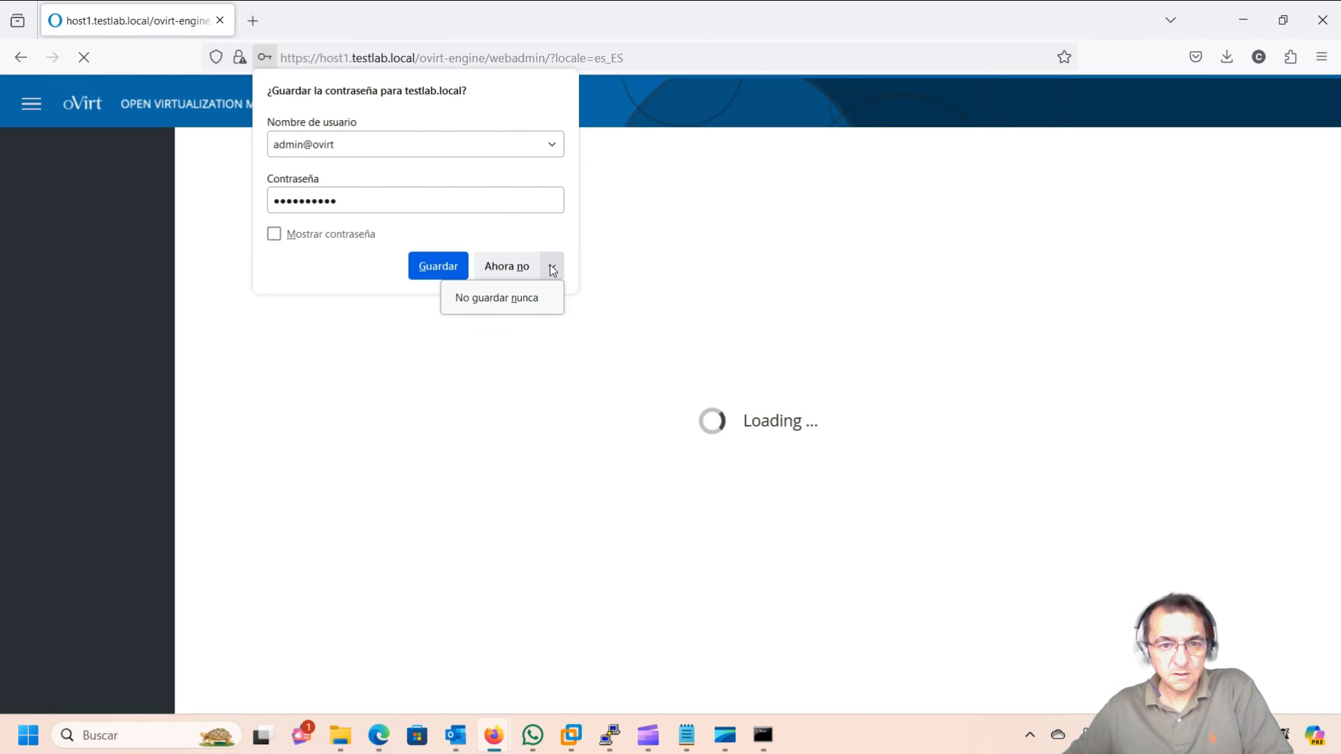
Step: Choose never to save the password, then view the dashboard showing 1 data center, 1 cluster, 0 hosts
{"action": "left_click", "coordinate": [529, 299]}
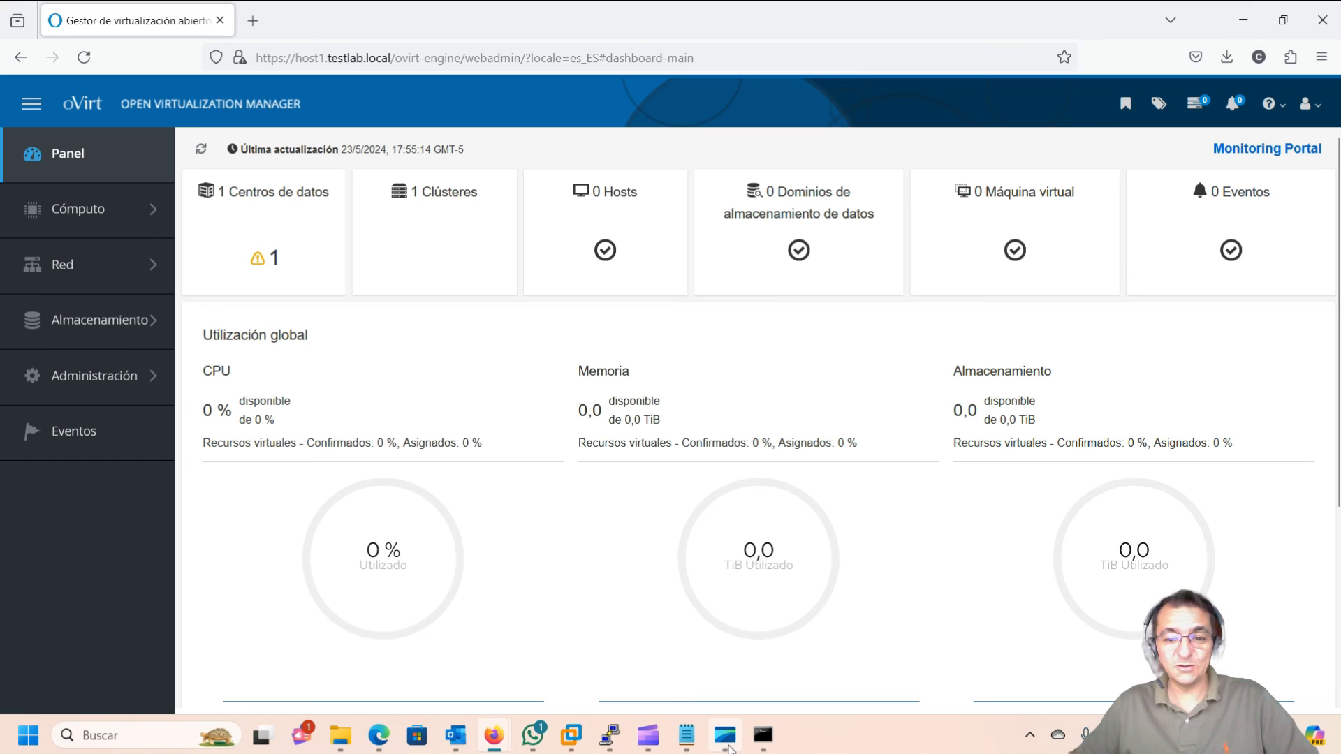
{"action": "left_click", "coordinate": [866, 660]}
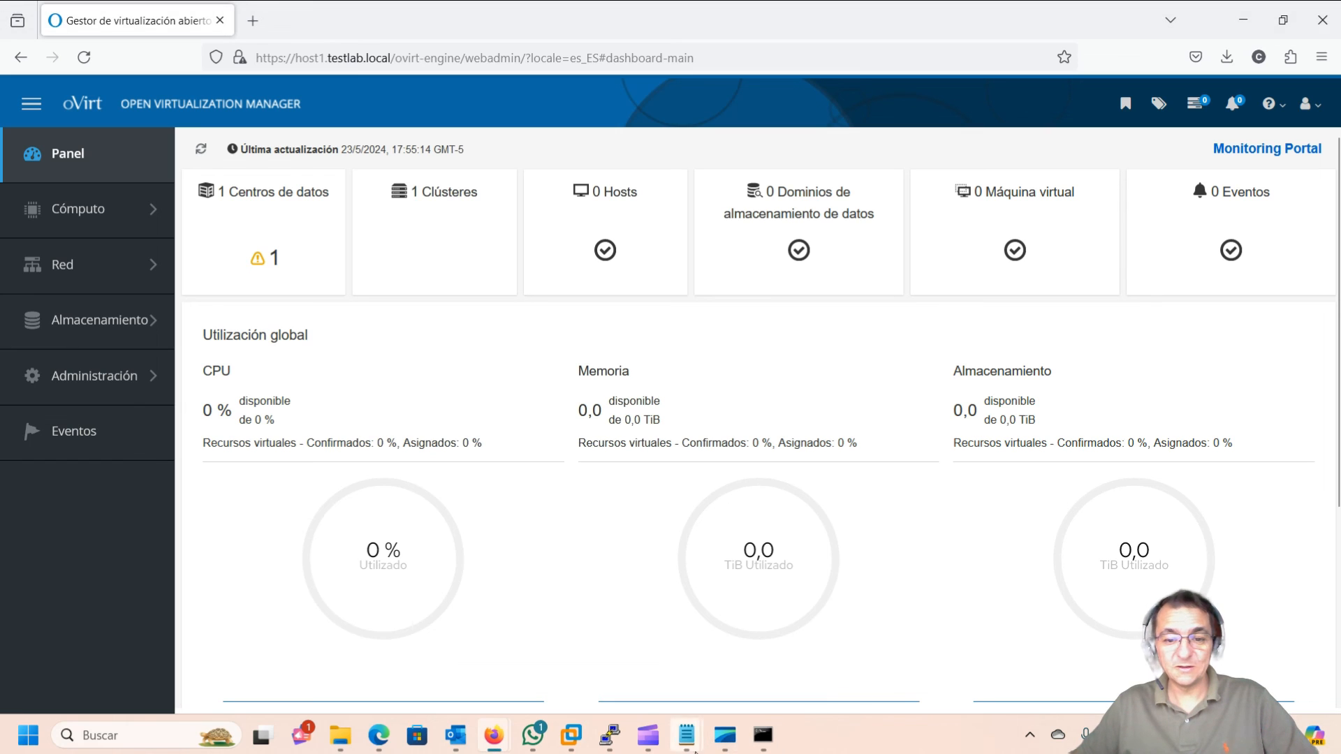